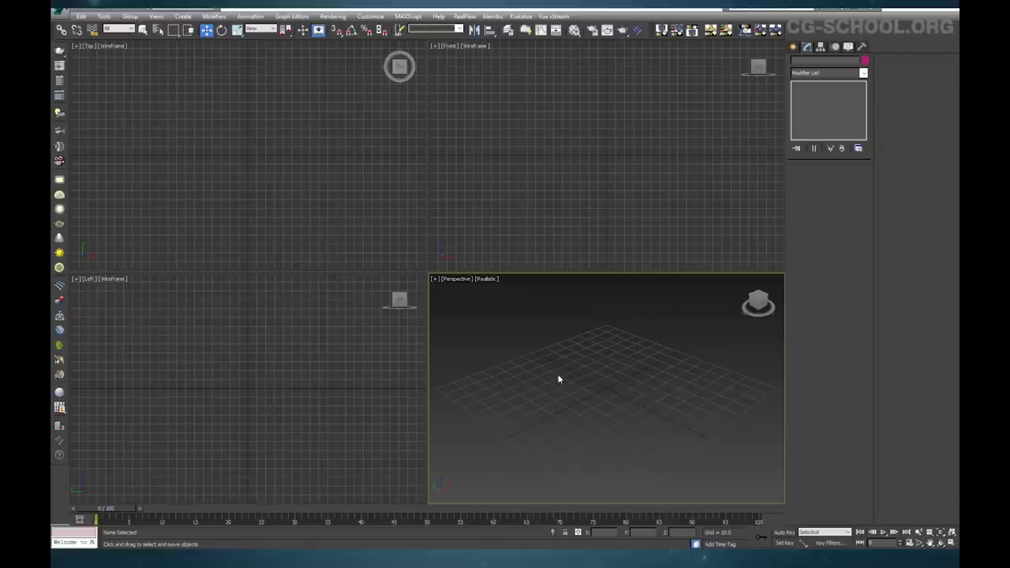
Maximize the Perspective viewport and orbit to a low view of the grid
key(alt+w)
alt+middle_drag(548, 373, 546, 363)
middle_drag(463, 340, 480, 335)
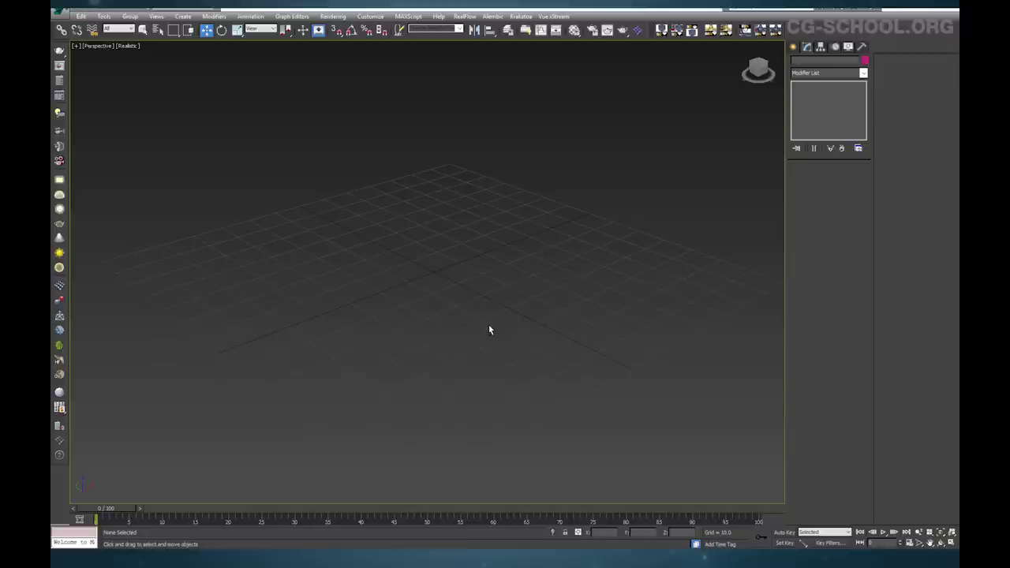
alt+middle_drag(496, 313, 489, 319)
alt+middle_drag(446, 262, 458, 247)
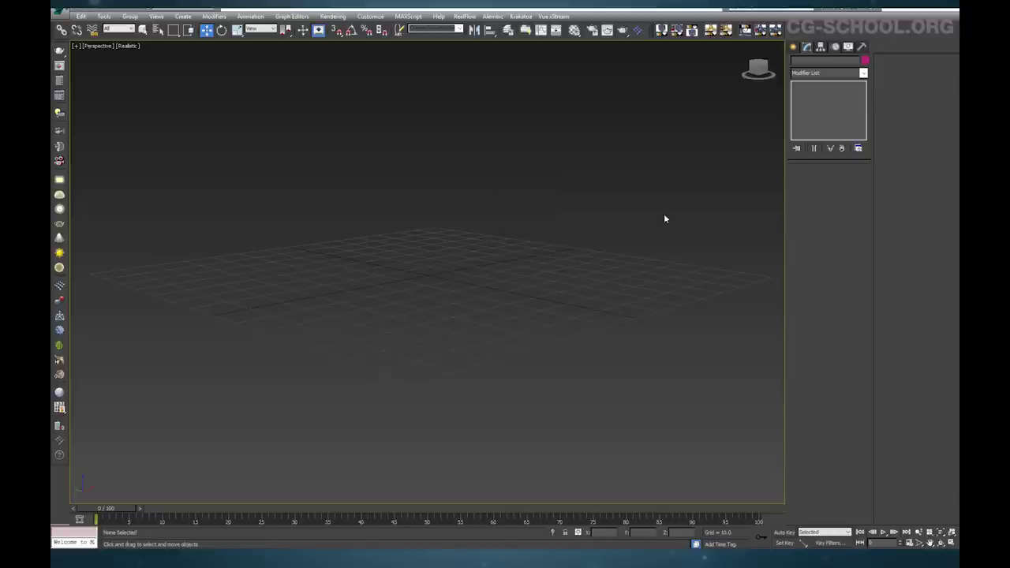
Create a box primitive near the grid's center and view it from several angles
click(793, 46)
click(809, 107)
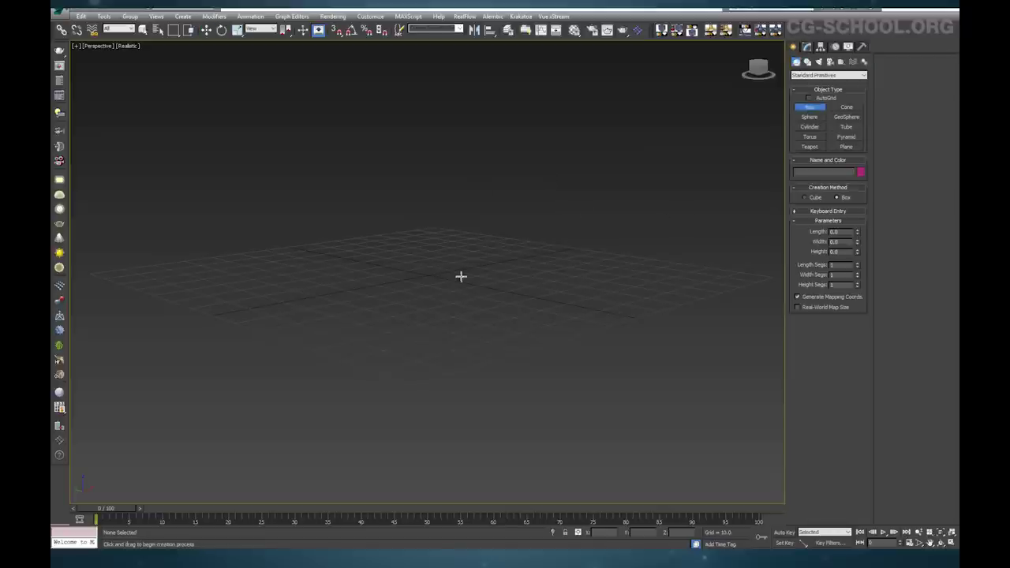
drag(459, 266, 447, 335)
click(444, 221)
right_click(444, 221)
alt+middle_drag(480, 289, 550, 210)
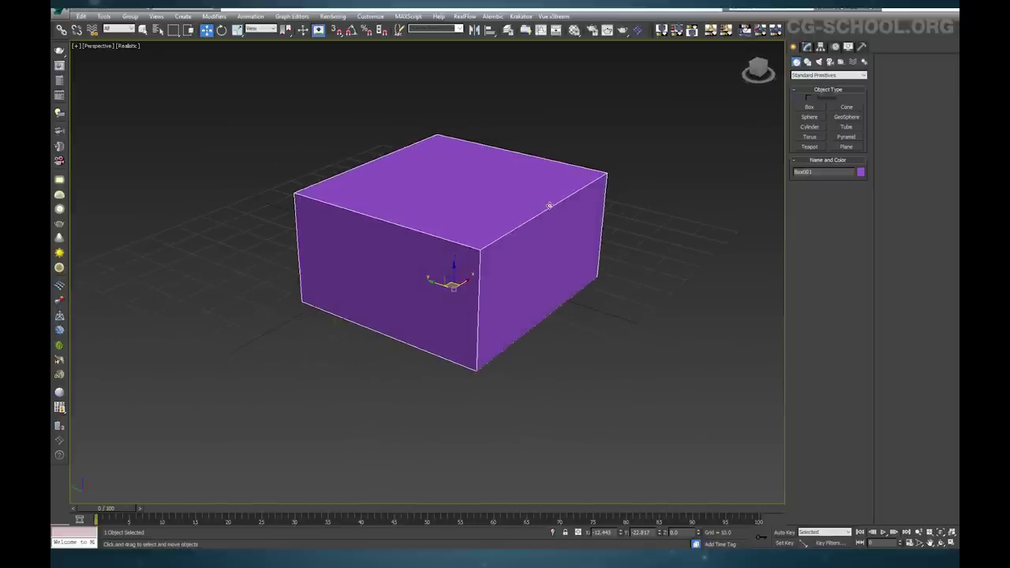
alt+middle_drag(510, 310, 479, 293)
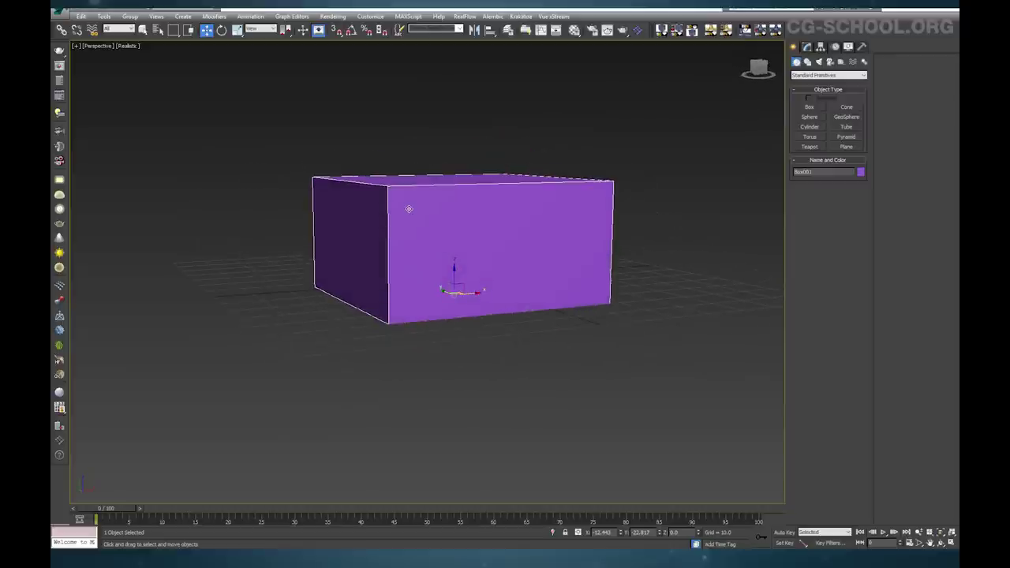
alt+middle_drag(478, 250, 552, 189)
alt+middle_drag(563, 277, 592, 272)
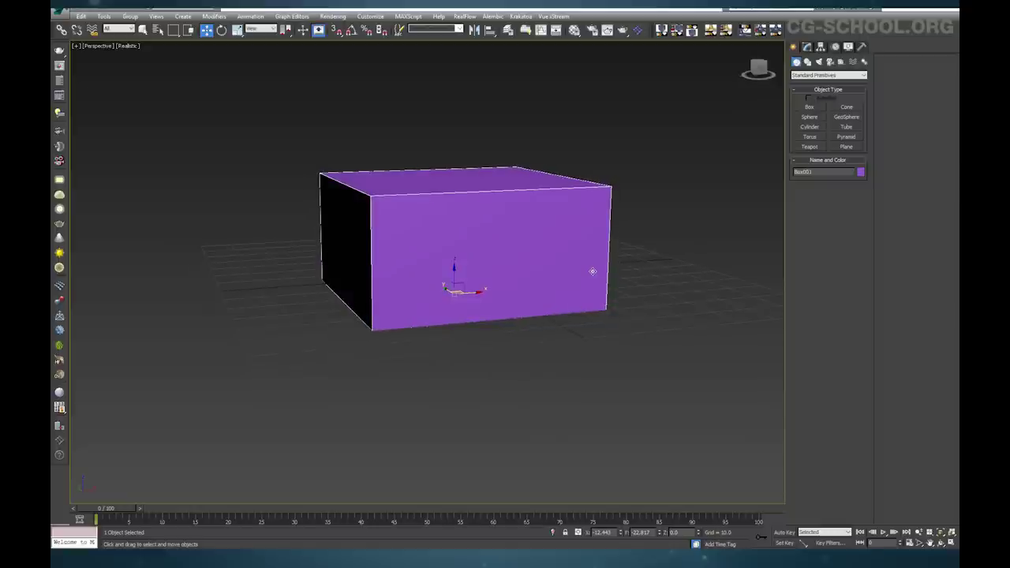
alt+middle_drag(551, 322, 544, 276)
Create a sphere primitive beside the box and look at it up close
click(814, 120)
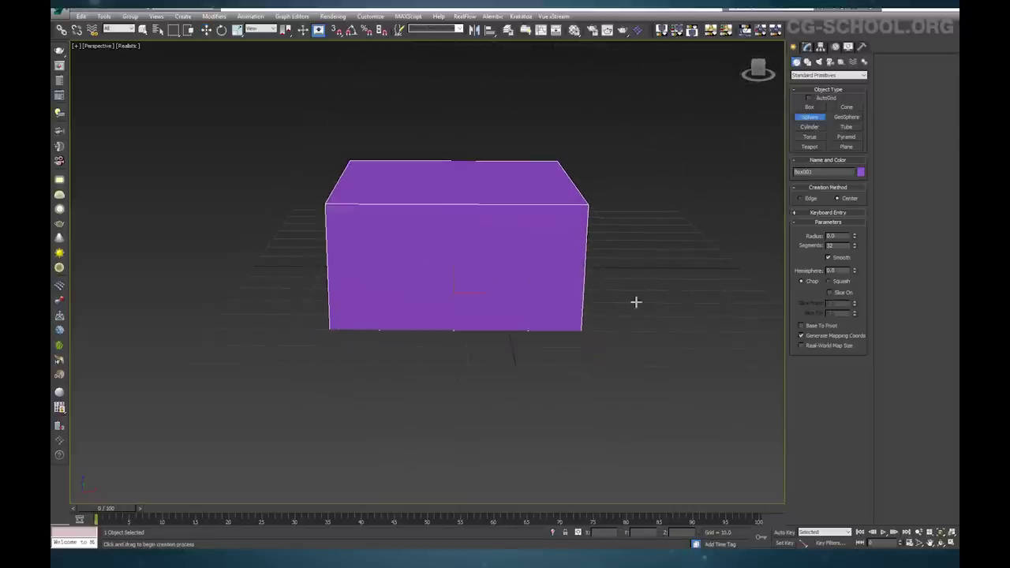
drag(673, 254, 678, 318)
alt+middle_drag(678, 317, 576, 331)
scroll(526, 265, up, 4)
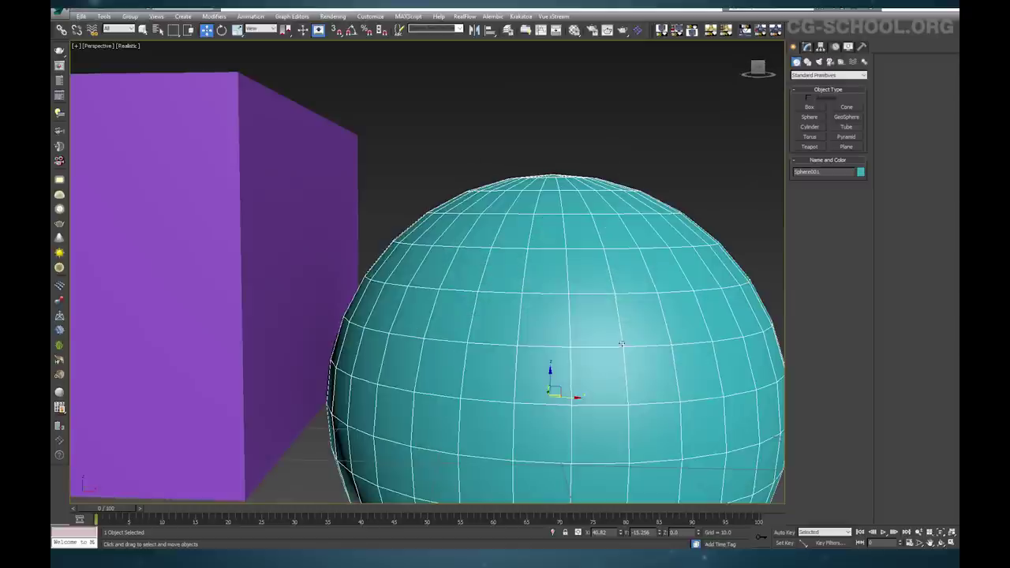
alt+middle_drag(740, 291, 579, 303)
Delete the sphere and the box from the scene
key(Delete)
scroll(453, 289, down, 5)
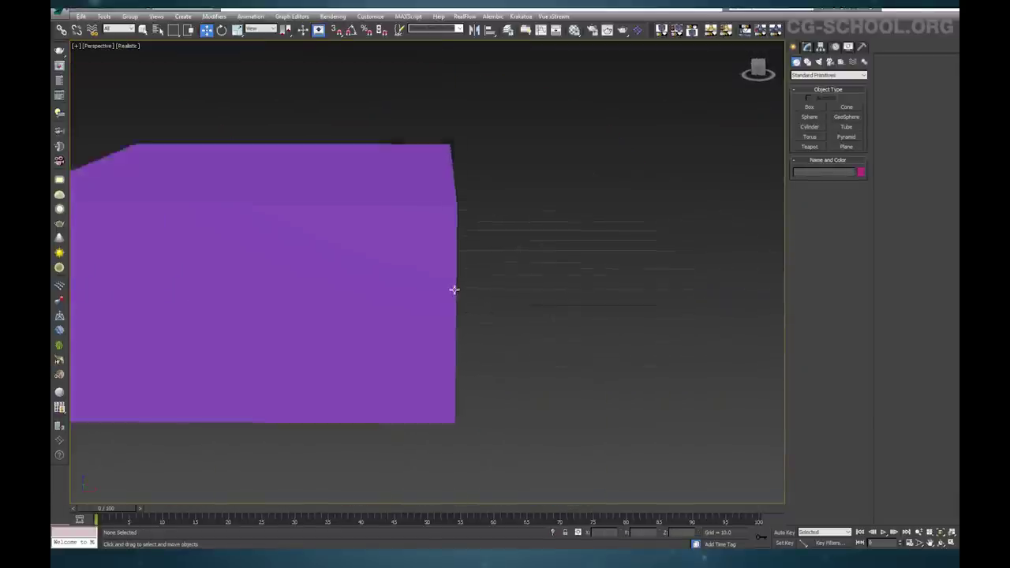
click(406, 278)
key(Delete)
Create a teapot primitive at the grid's center and set its radius to 25
alt+middle_drag(448, 337, 507, 302)
click(810, 147)
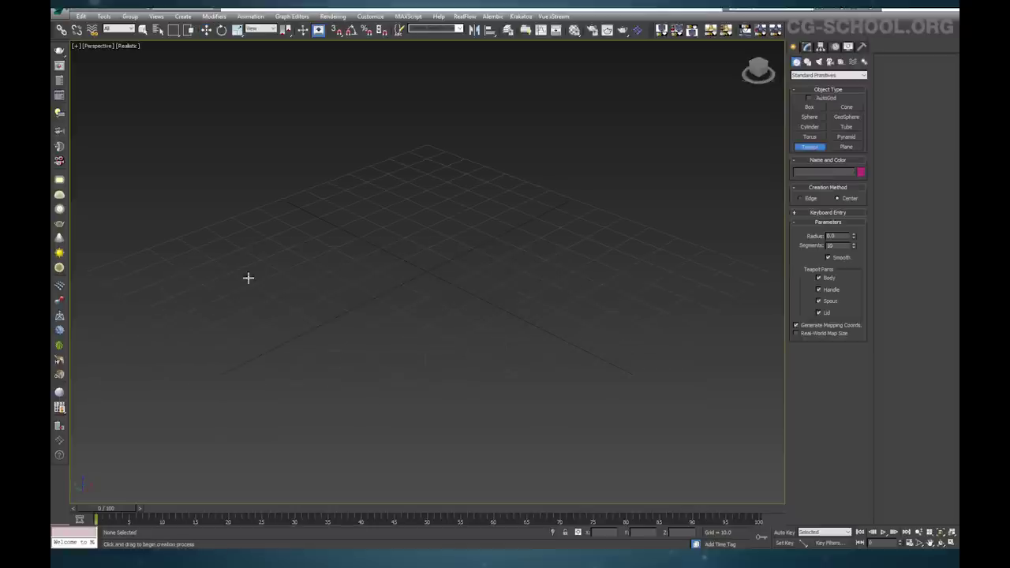
drag(428, 275, 473, 308)
key(w)
alt+middle_drag(431, 341, 355, 288)
text(25)
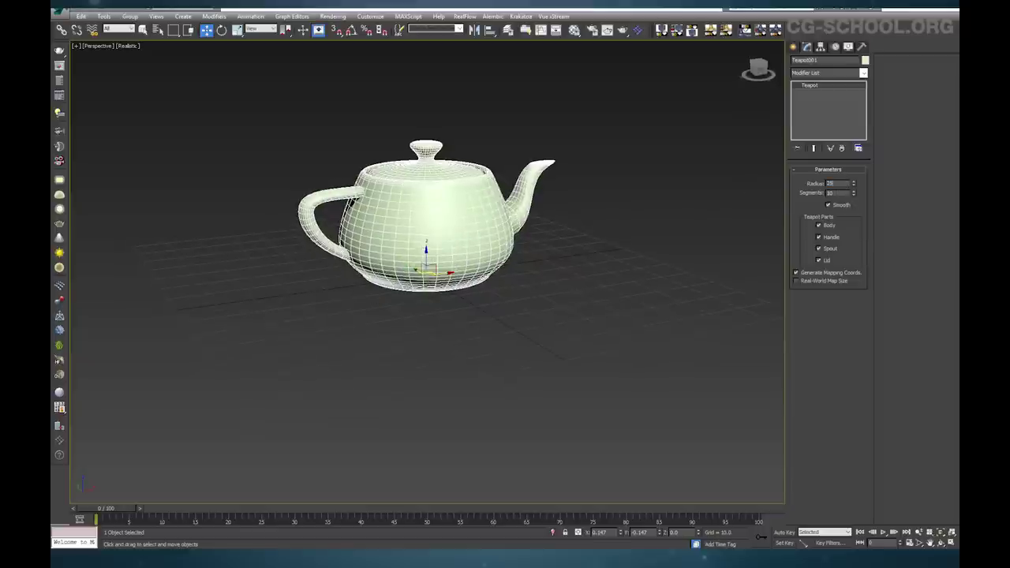
key(Tab)
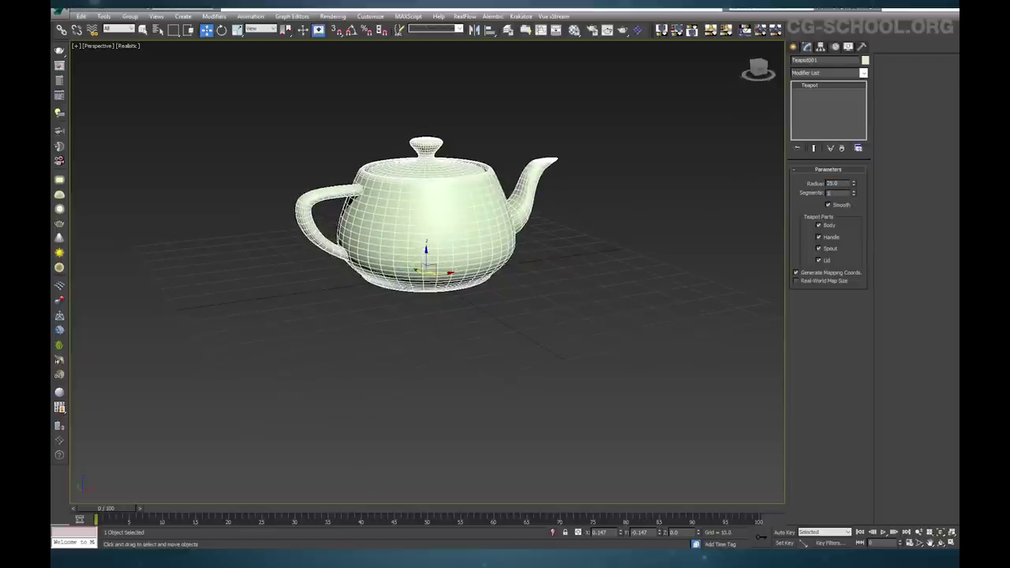
mouse_move(469, 299)
alt+middle_down()
mouse_move(424, 311)
mouse_move(413, 349)
mouse_move(455, 299)
alt+middle_up()
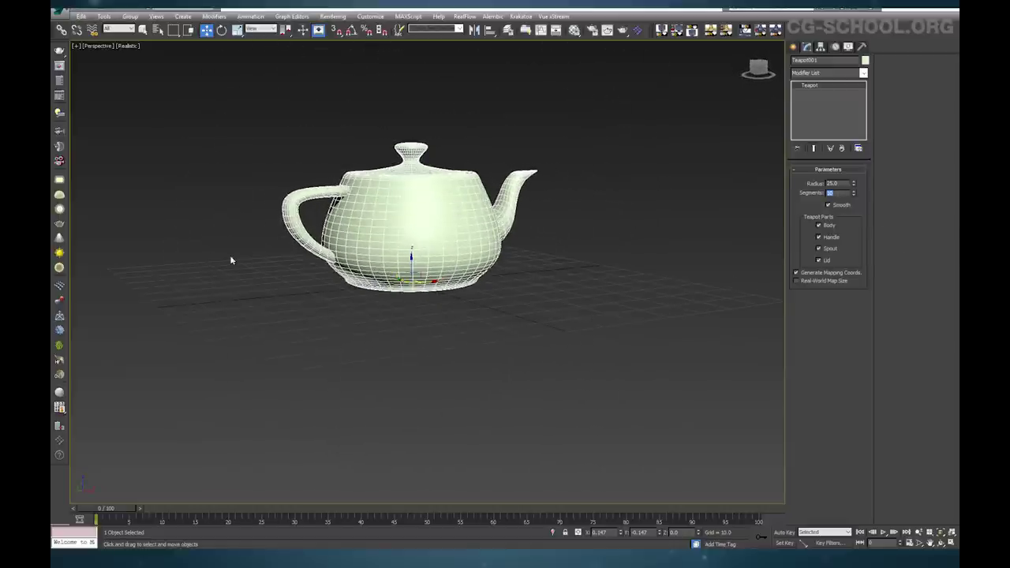
Examine the teapot's handle, body and lid mesh from several angles and distances
alt+middle_drag(414, 313, 451, 270)
scroll(489, 223, up, 4)
scroll(460, 276, down, 5)
scroll(407, 300, up, 6)
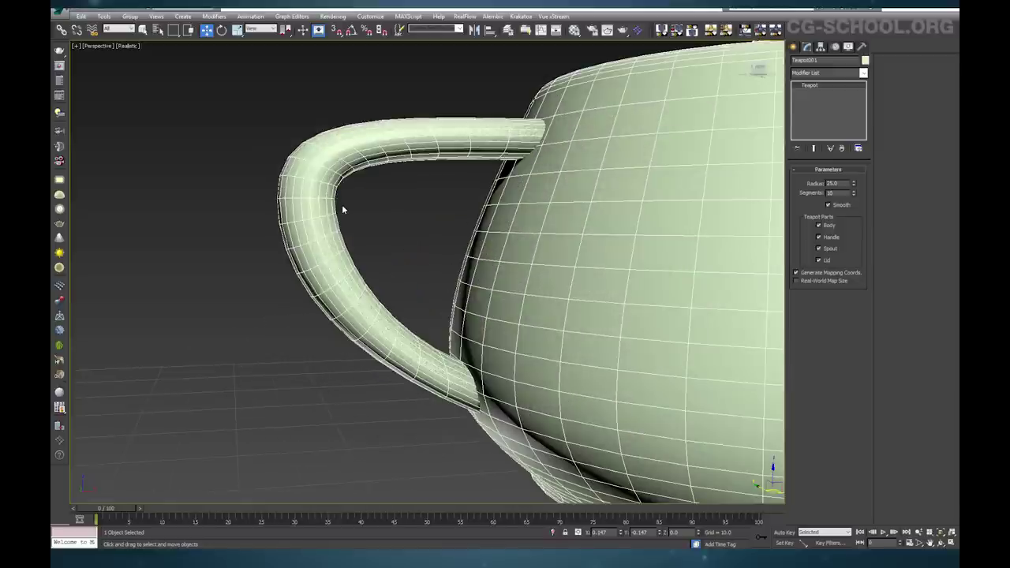
scroll(342, 204, down, 5)
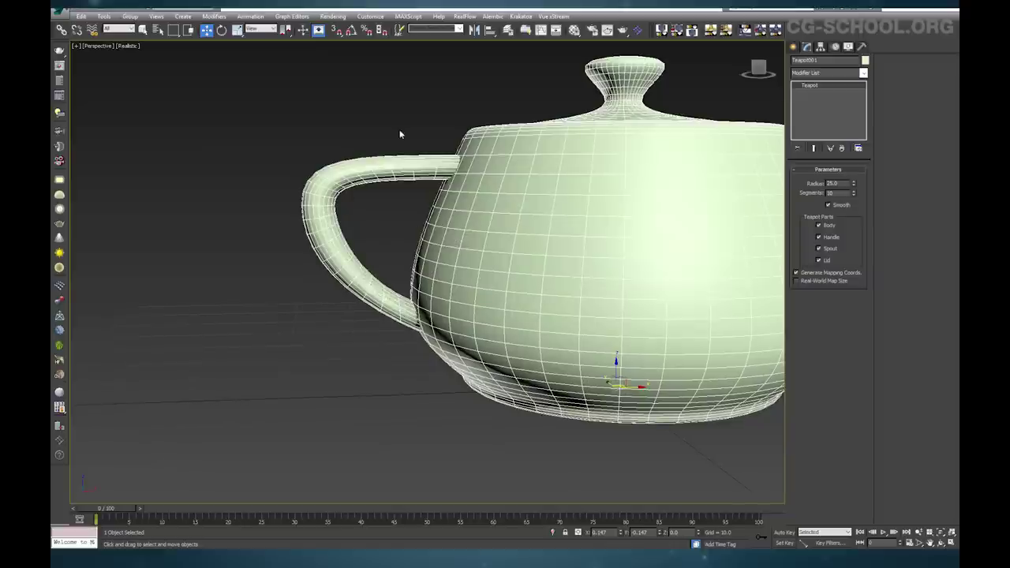
alt+middle_drag(333, 157, 446, 242)
scroll(486, 251, down, 3)
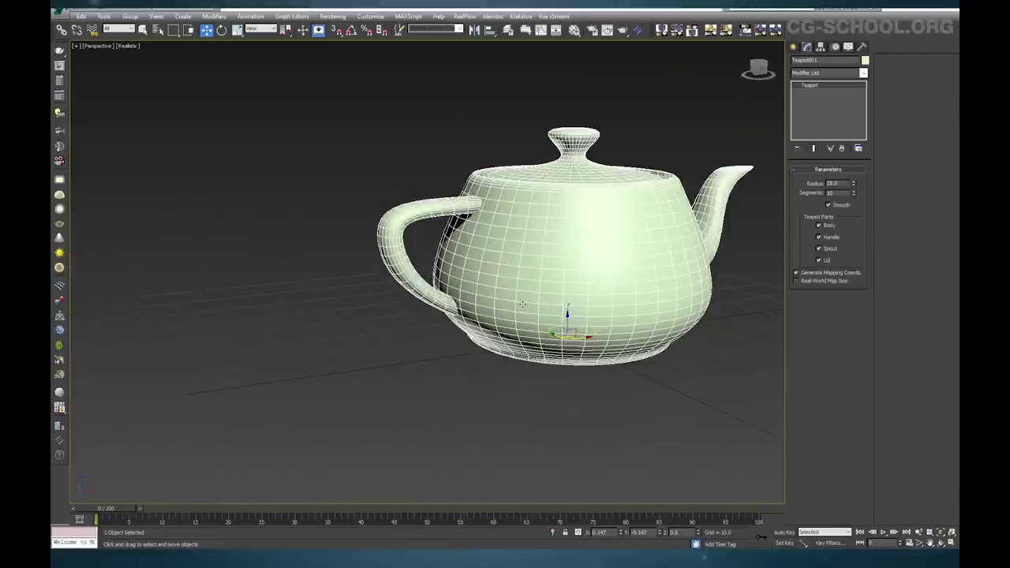
alt+middle_drag(461, 285, 430, 186)
mouse_move(535, 198)
alt+middle_down()
mouse_move(544, 204)
mouse_move(521, 205)
mouse_move(567, 196)
mouse_move(530, 207)
alt+middle_up()
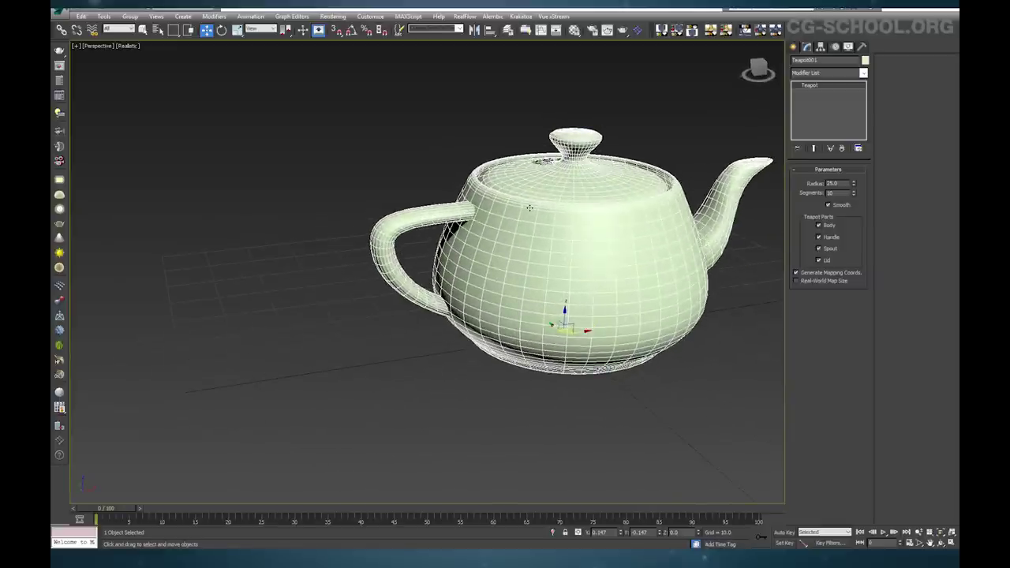
scroll(535, 266, down, 1)
middle_drag(535, 267, 544, 286)
scroll(435, 233, up, 4)
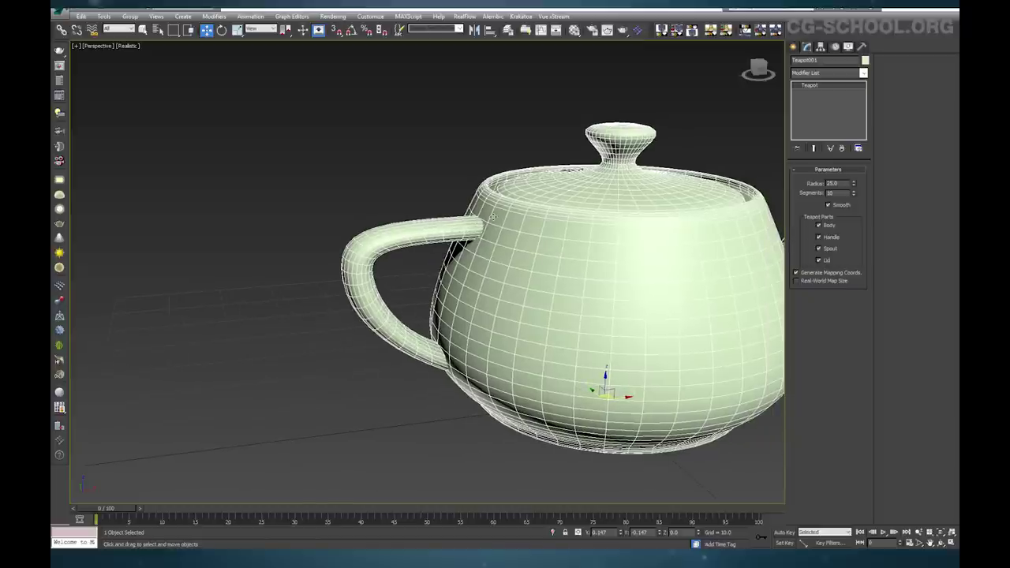
alt+middle_drag(510, 301, 514, 316)
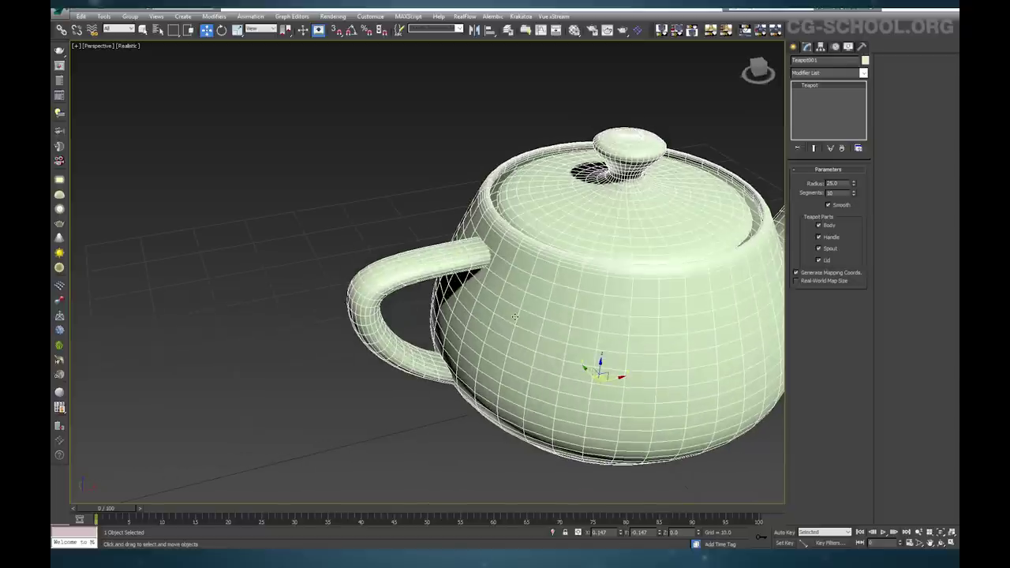
alt+middle_drag(451, 313, 446, 297)
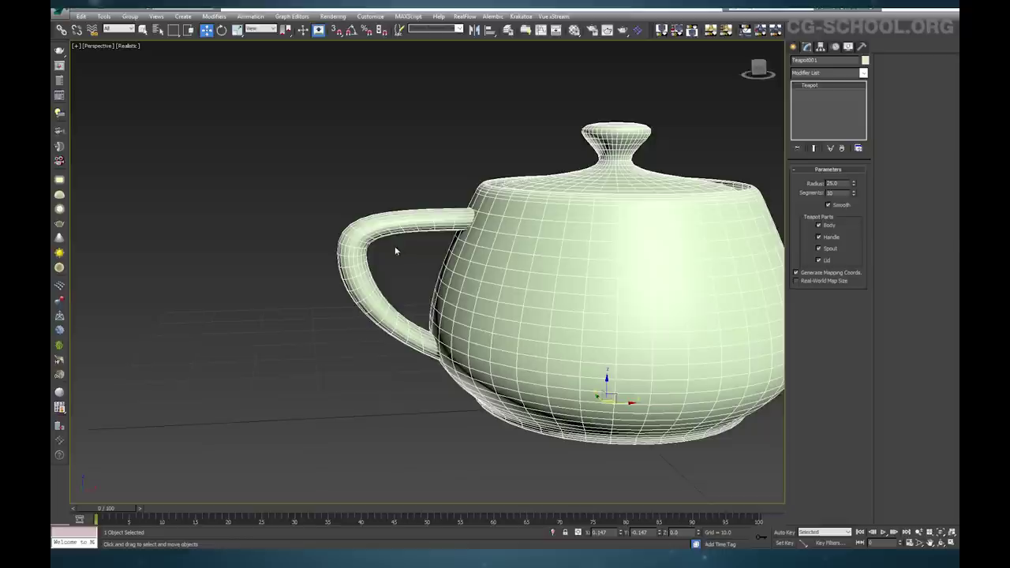
alt+middle_drag(371, 286, 487, 221)
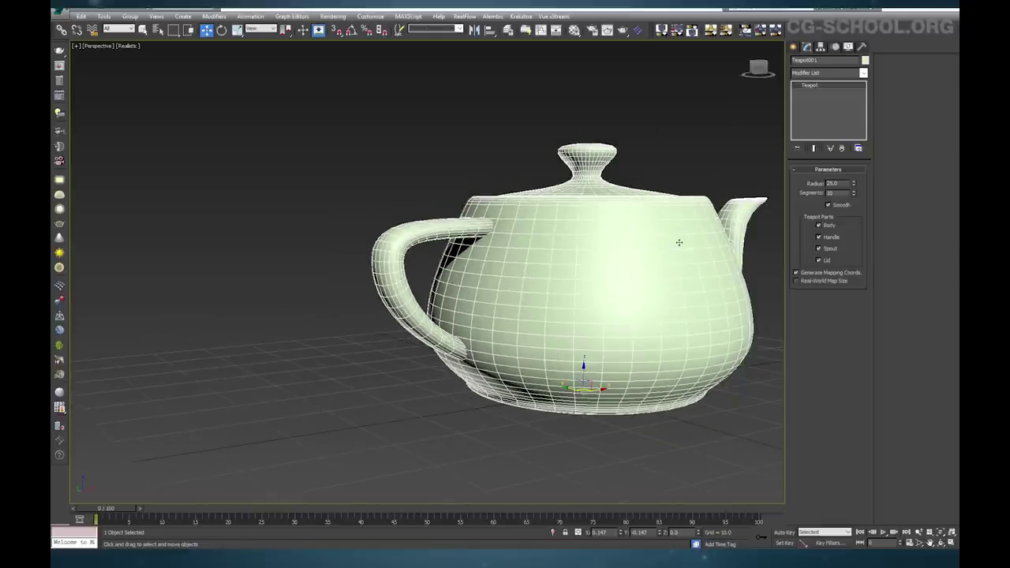
alt+middle_drag(615, 277, 595, 307)
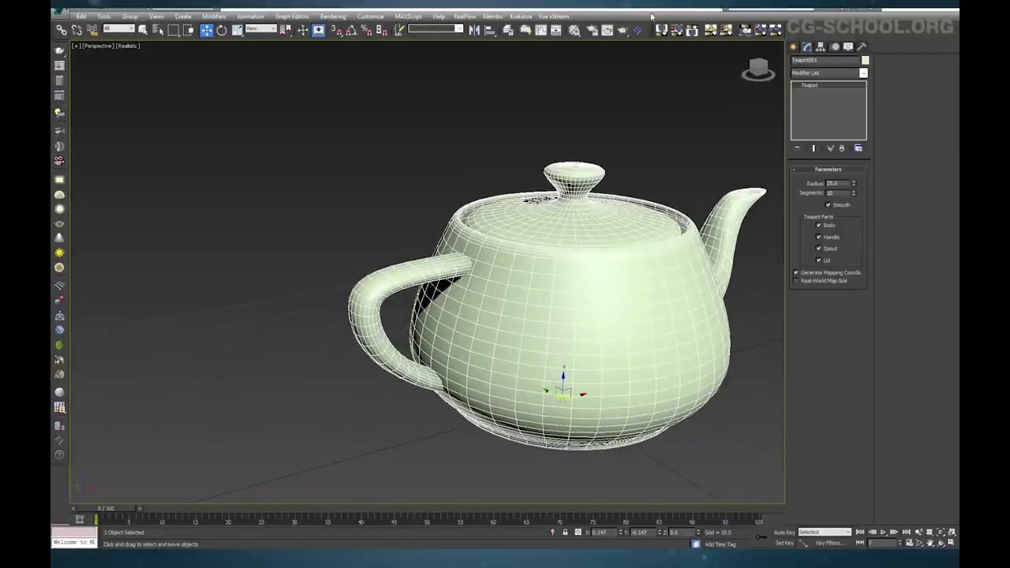
Create a Thinking object from the Particle Systems category in the empty area on the handle side of the teapot
click(793, 47)
click(825, 75)
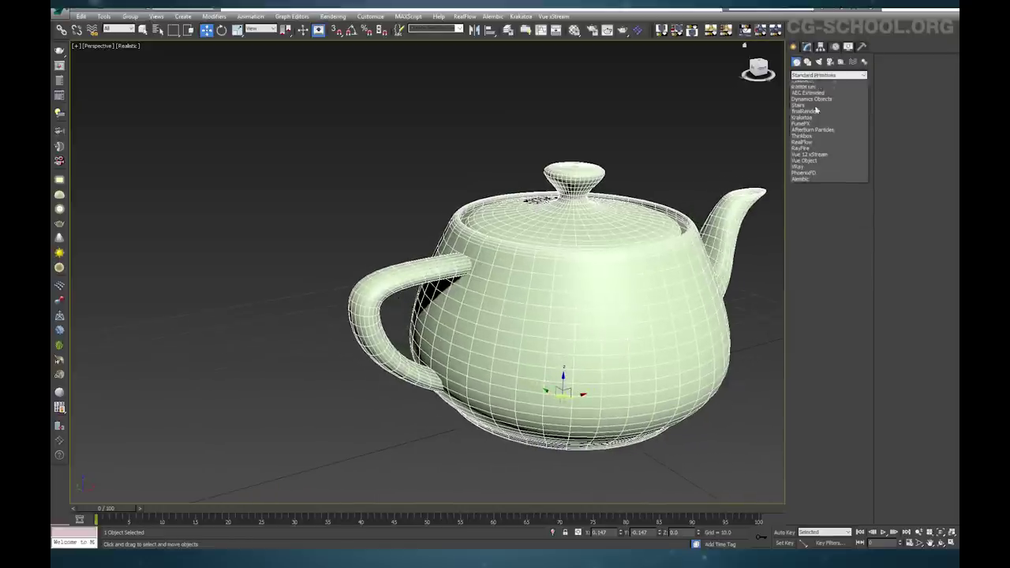
click(820, 105)
click(846, 136)
click(173, 412)
middle_drag(276, 381, 206, 359)
key(w)
Rename the teapot as ORG
click(528, 259)
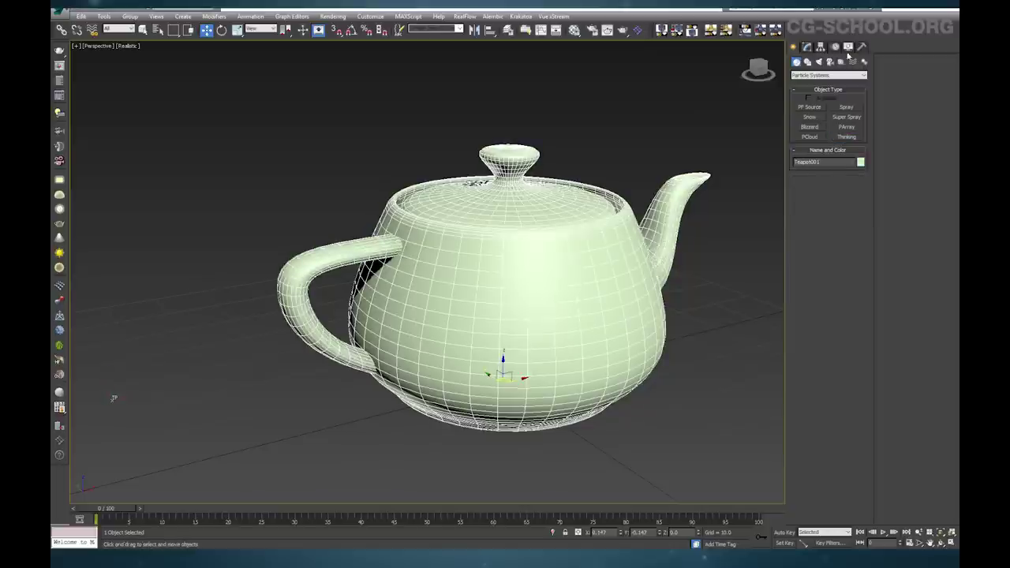
click(807, 46)
drag(828, 60, 587, 61)
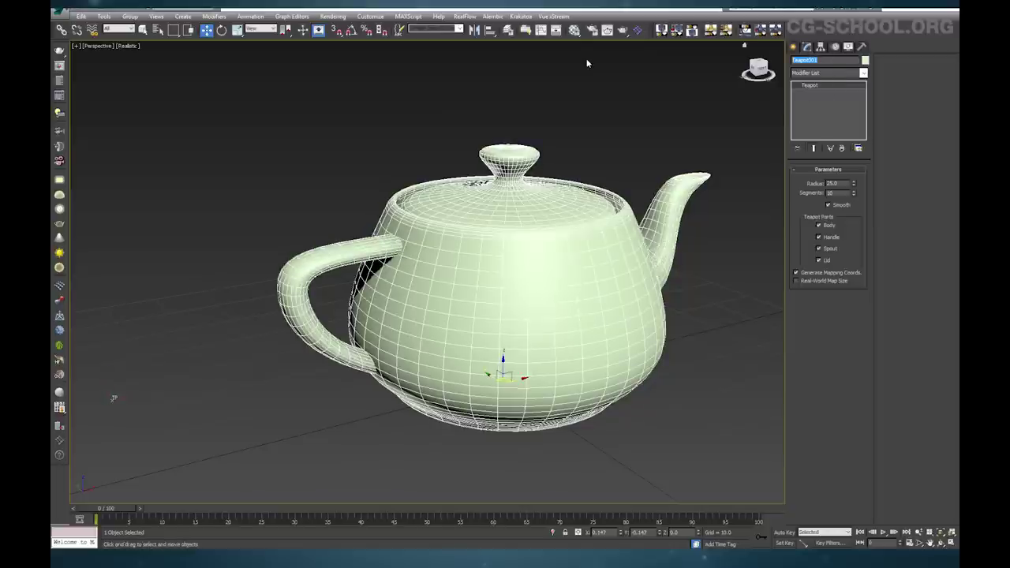
text(Ш)
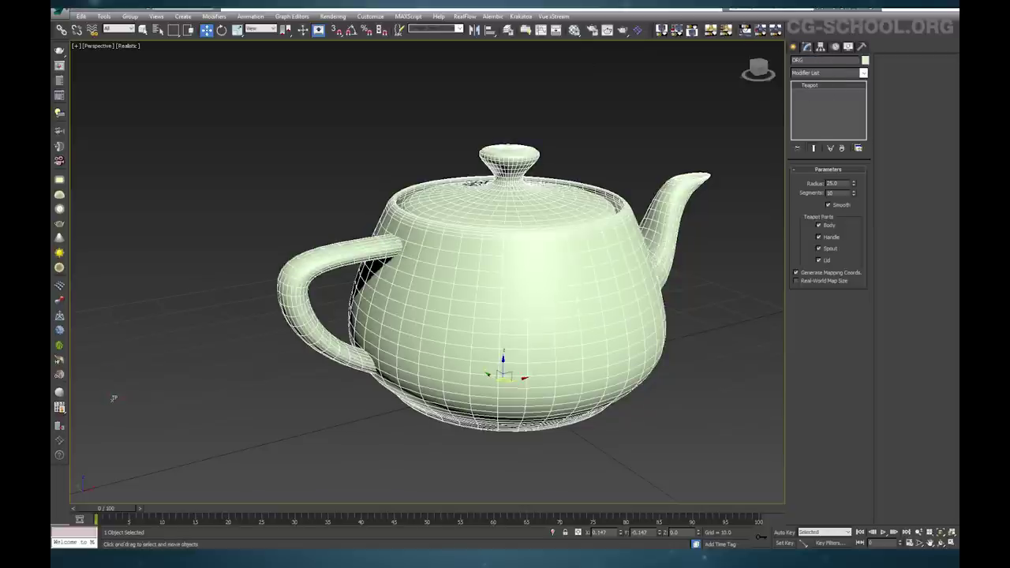
Create a new layer named ORG for the selected teapot
click(507, 29)
drag(690, 206, 740, 185)
click(639, 199)
text(ORG)
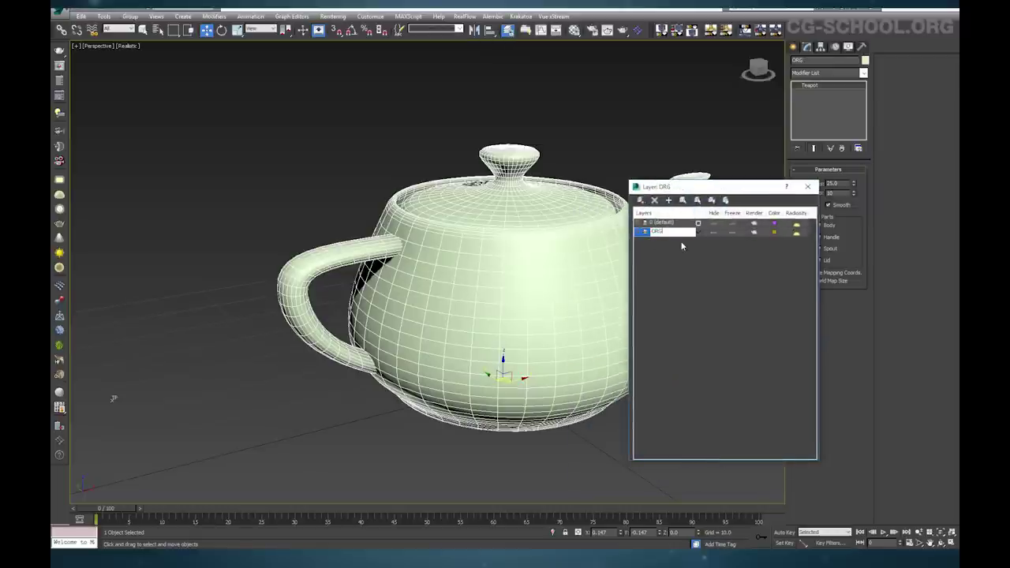
click(682, 246)
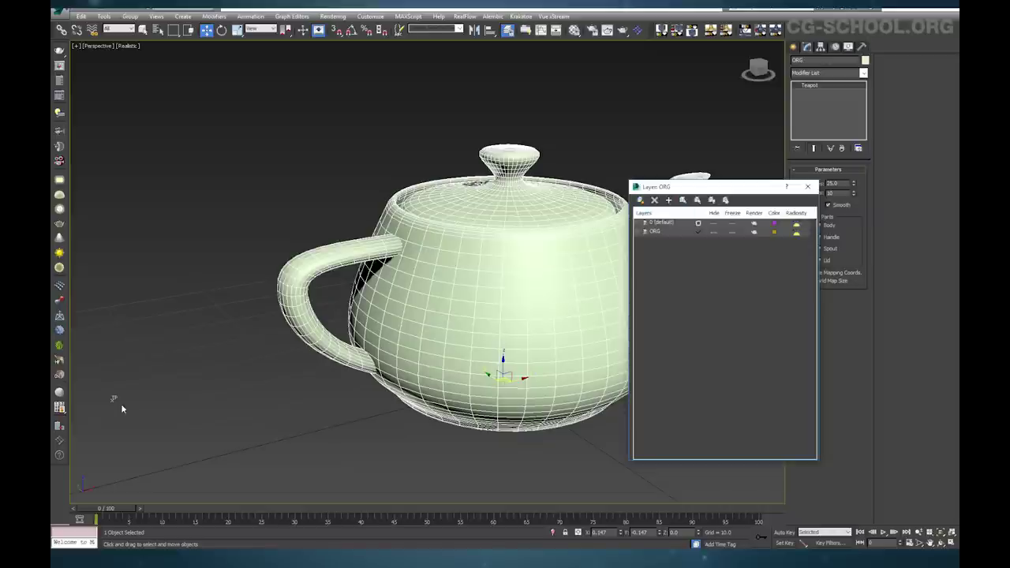
Select the Thinking object and create a new layer named TP for it
click(115, 399)
click(640, 199)
click(668, 232)
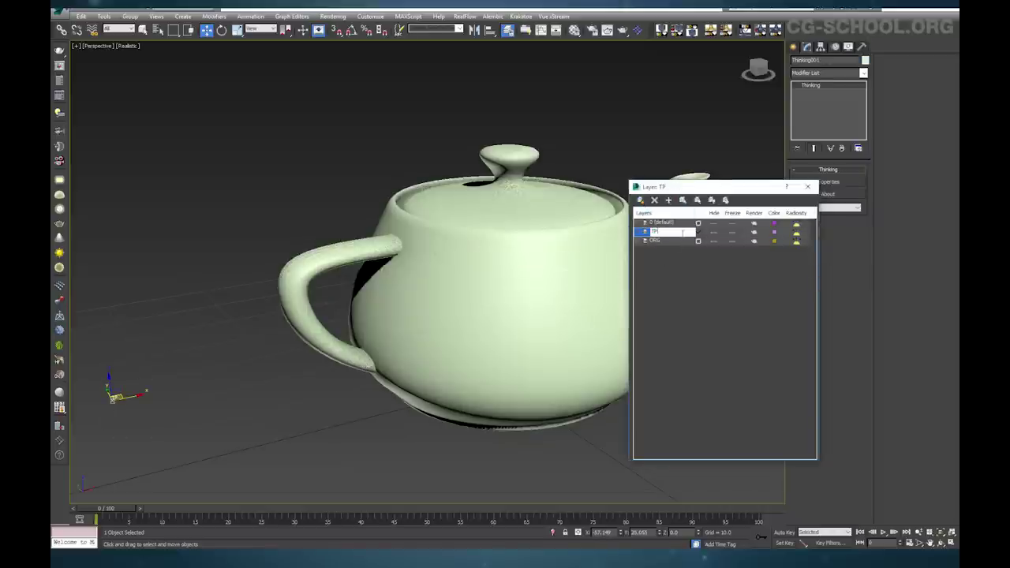
key(Return)
Make 0 (default) the current layer
click(695, 227)
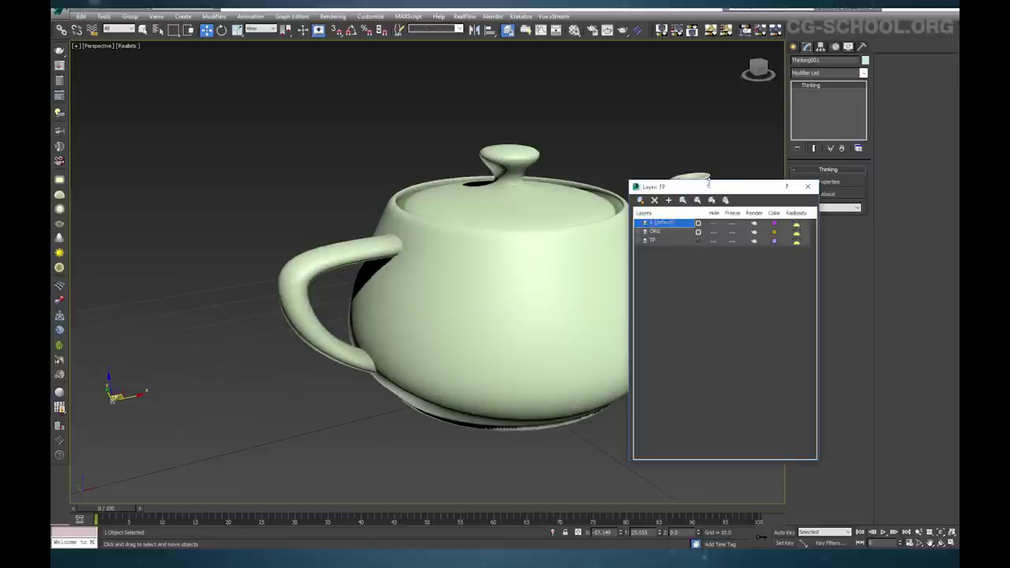
click(698, 223)
drag(709, 190, 742, 163)
Hide and unhide the ORG and TP layers in turn to check which object each one controls
click(746, 214)
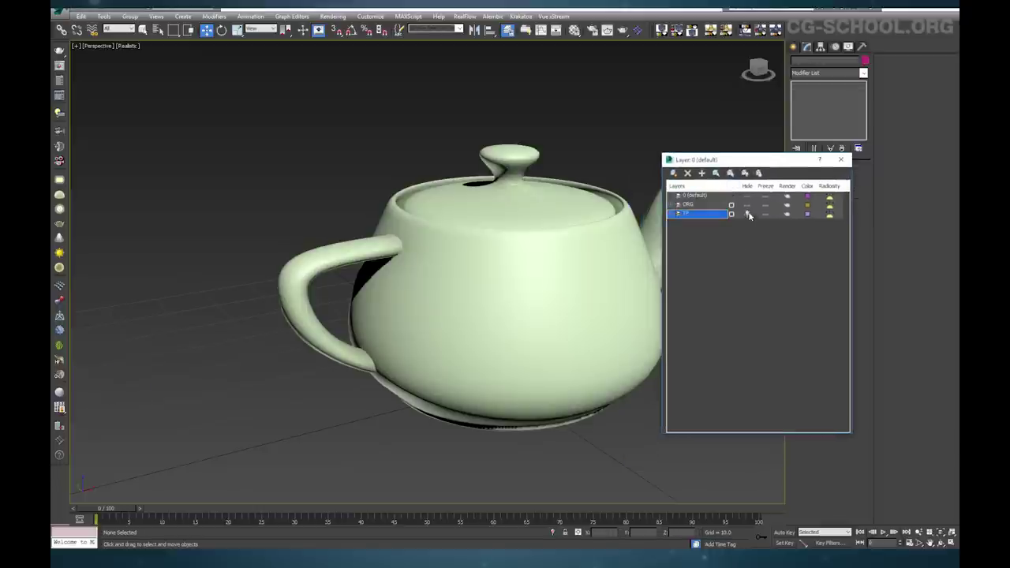
click(747, 204)
click(747, 214)
click(747, 204)
click(747, 213)
click(747, 204)
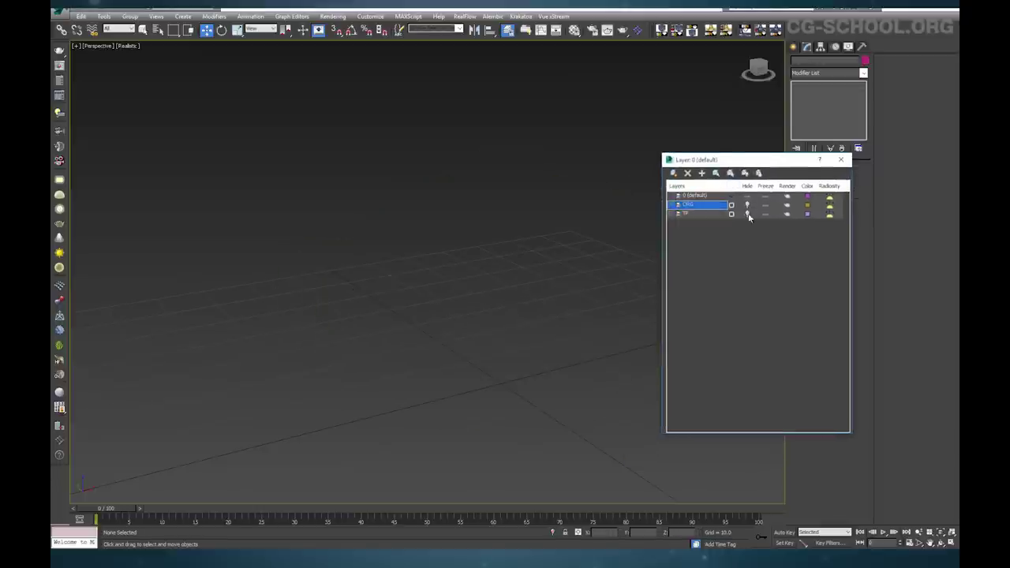
click(748, 215)
click(747, 214)
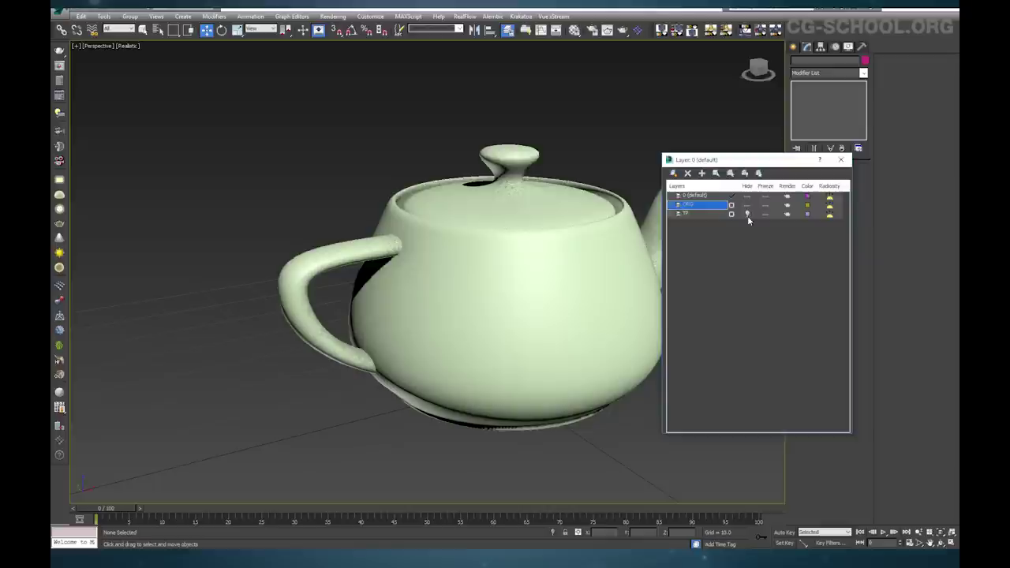
drag(752, 161, 775, 231)
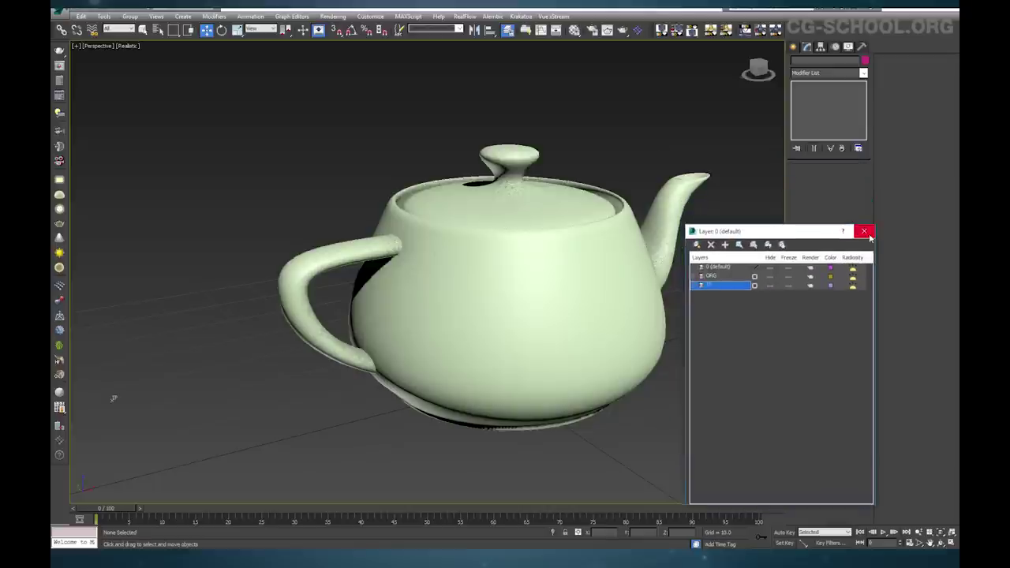
scroll(469, 282, down, 3)
alt+middle_drag(469, 283, 477, 305)
mouse_move(234, 349)
alt+middle_down()
mouse_move(247, 228)
mouse_move(232, 334)
mouse_move(246, 354)
alt+middle_up()
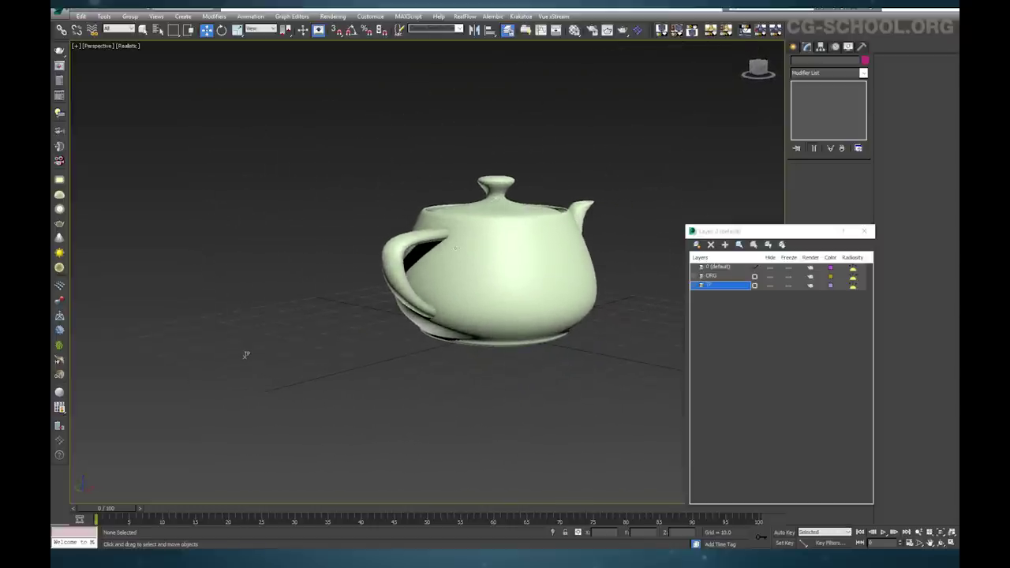
Close the layer manager and open the Thinking001 particle editor with the teapot still in view
drag(794, 235, 756, 221)
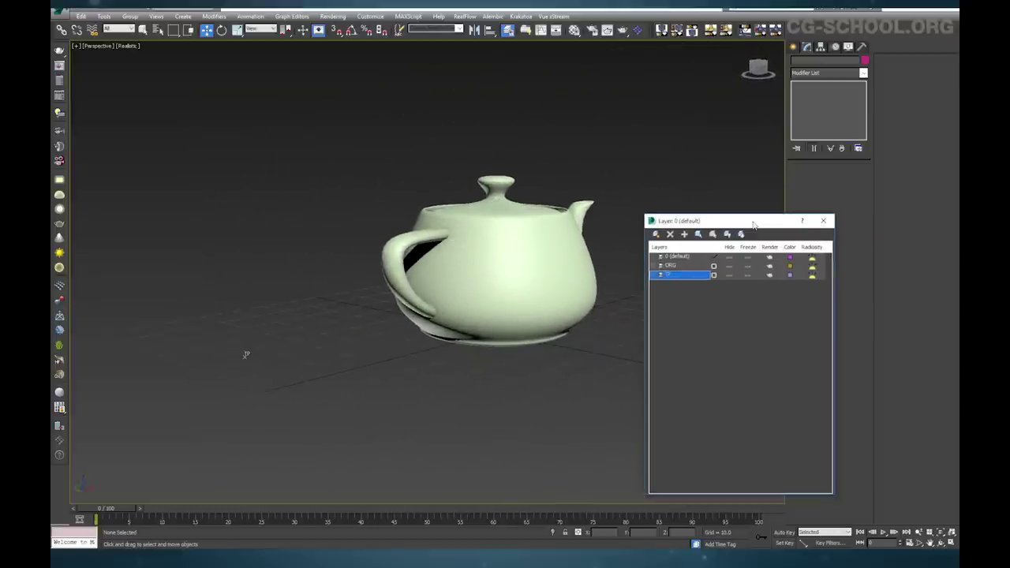
click(823, 219)
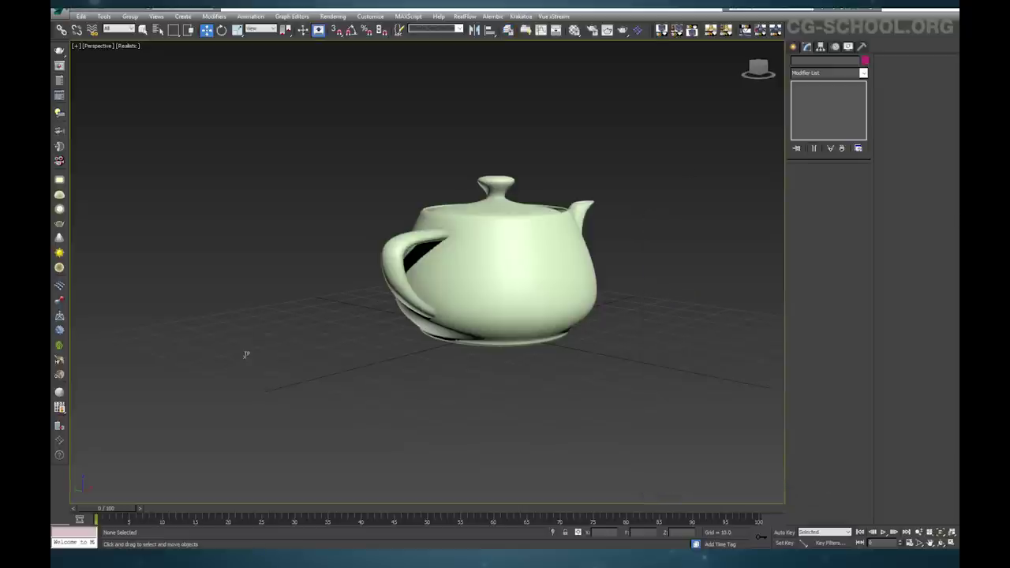
click(639, 31)
drag(447, 156, 881, 151)
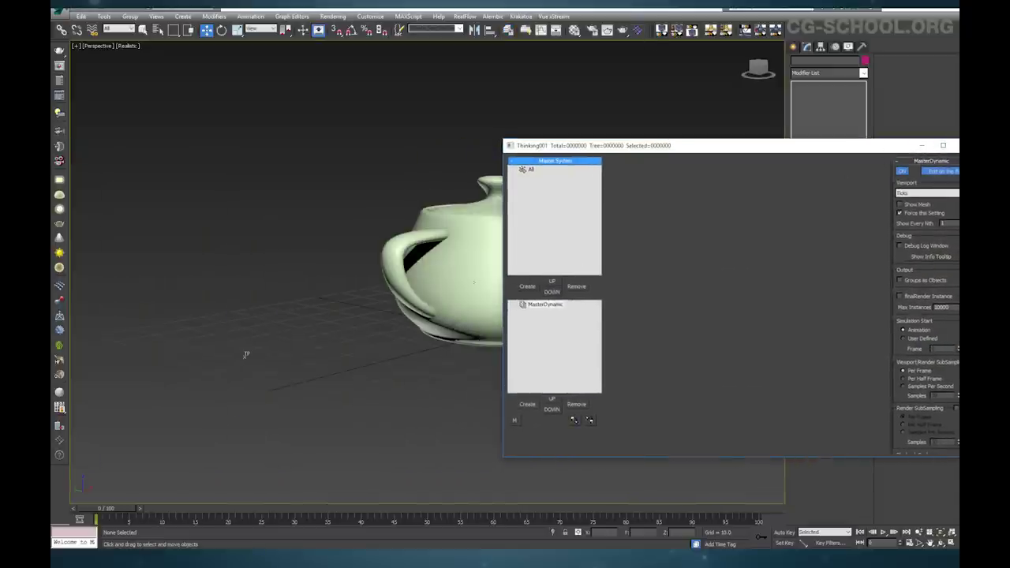
alt+middle_drag(244, 355, 189, 365)
Create a particle group named pixels under All in the Master System
click(532, 170)
click(527, 285)
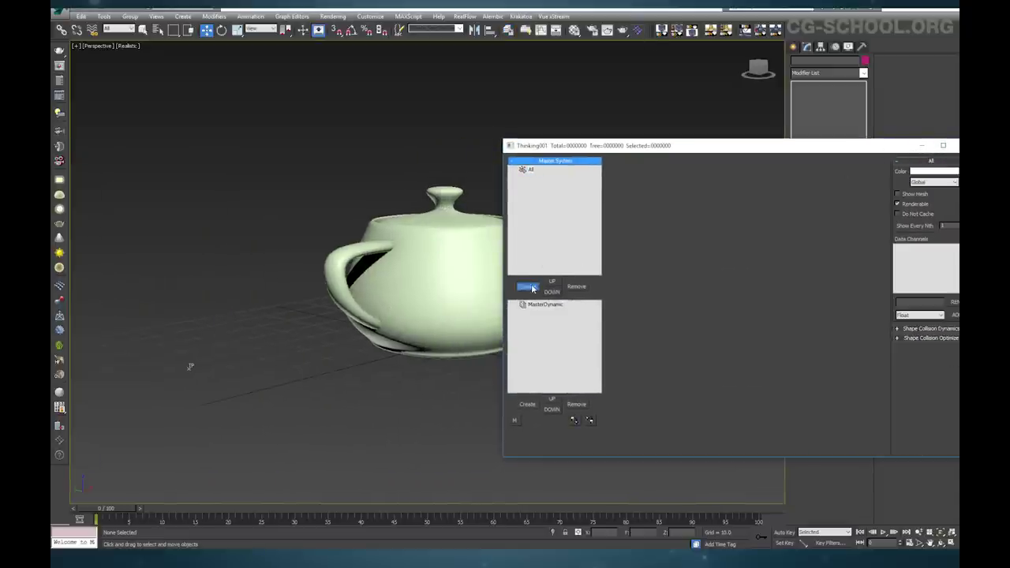
click(544, 177)
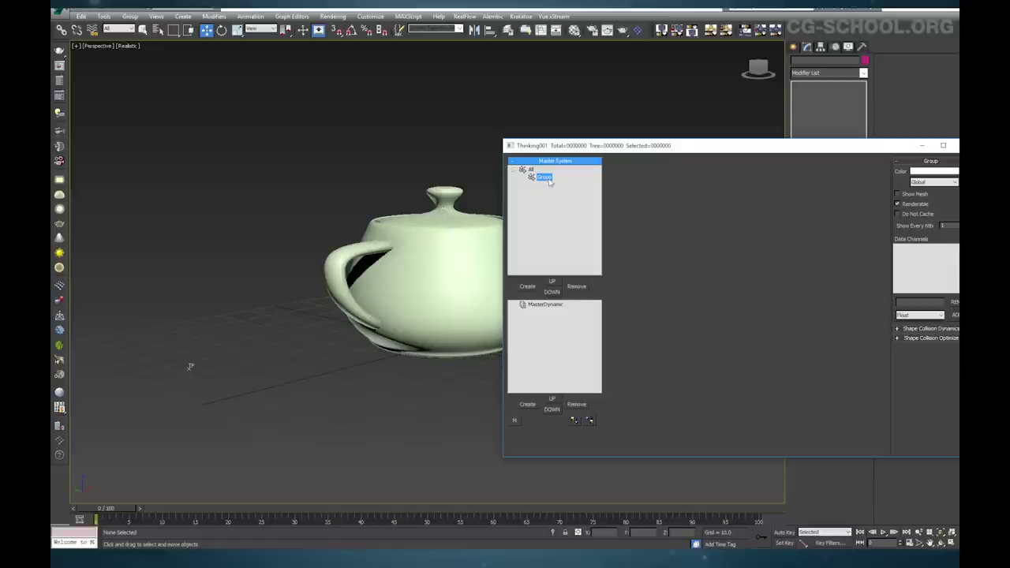
text(C)
text(ixel)
key(Return)
click(527, 286)
click(552, 185)
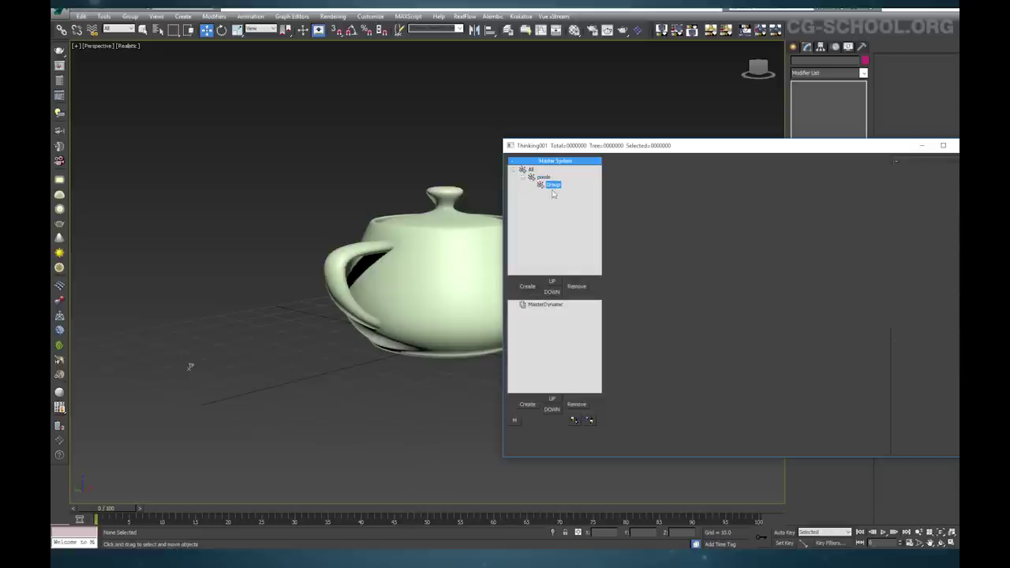
click(576, 285)
Create two DynamicSets under MasterDynamic and rename the first one PixelsGen
click(530, 405)
click(530, 405)
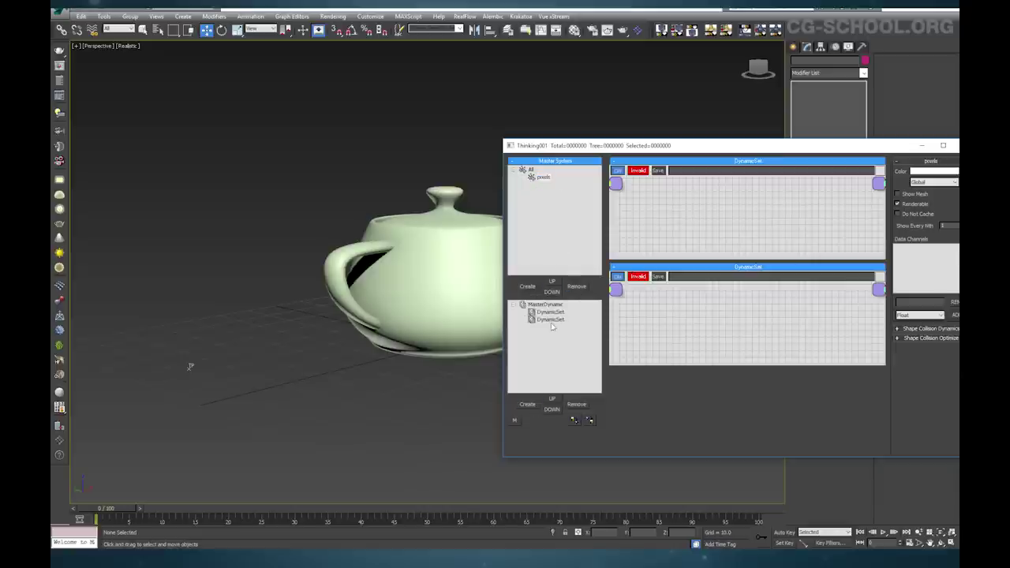
click(551, 312)
click(556, 313)
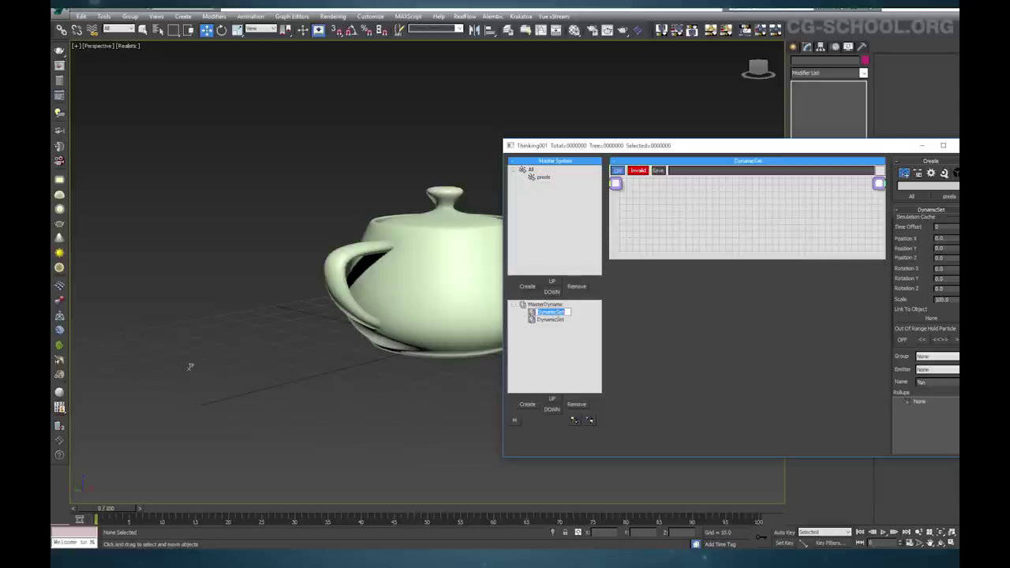
text(Pixels)
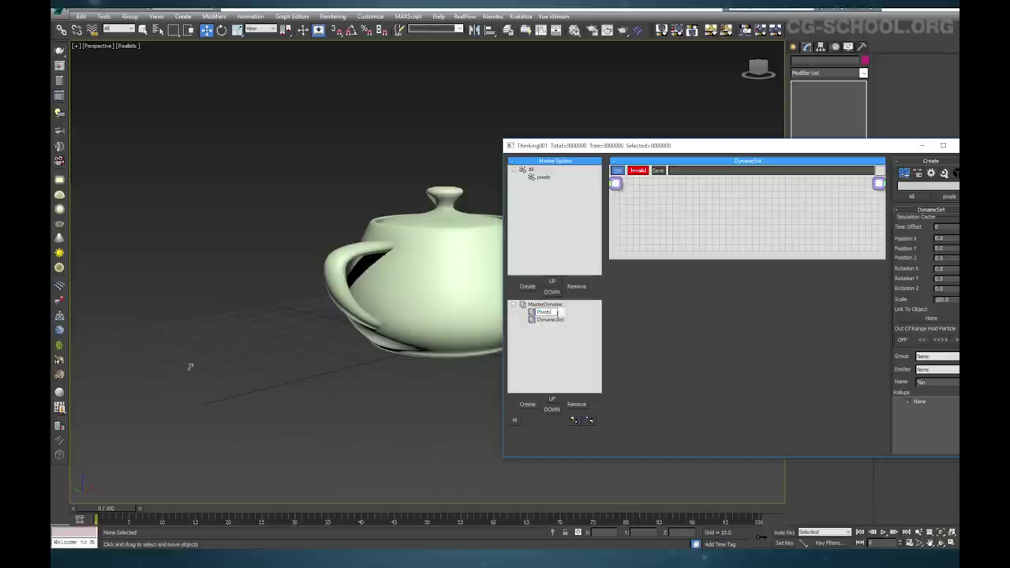
key(Return)
Enlarge the PixelsGen node area and add a PositionBorn generator operator to it
drag(638, 258, 642, 352)
drag(664, 146, 651, 126)
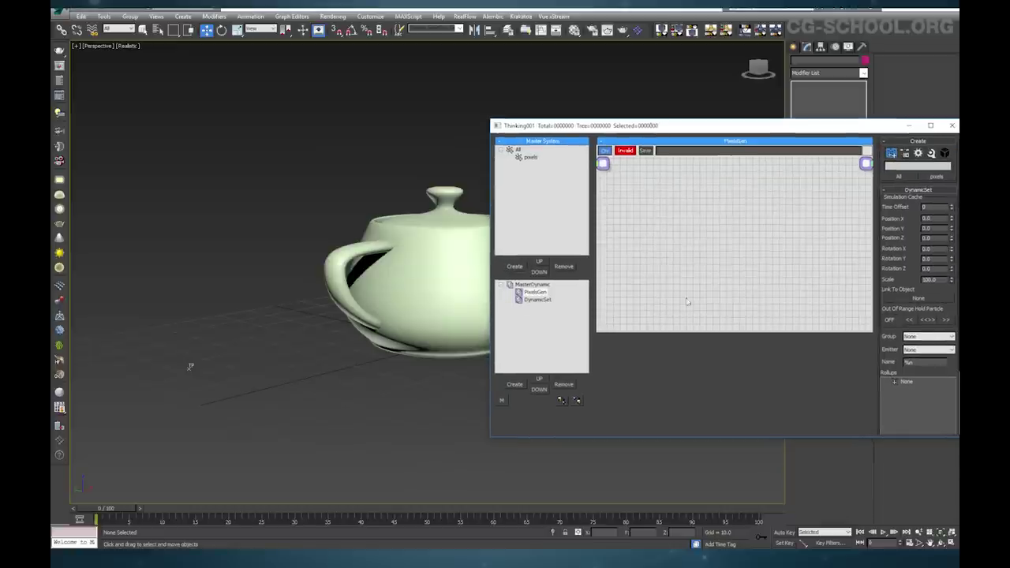
right_click(646, 195)
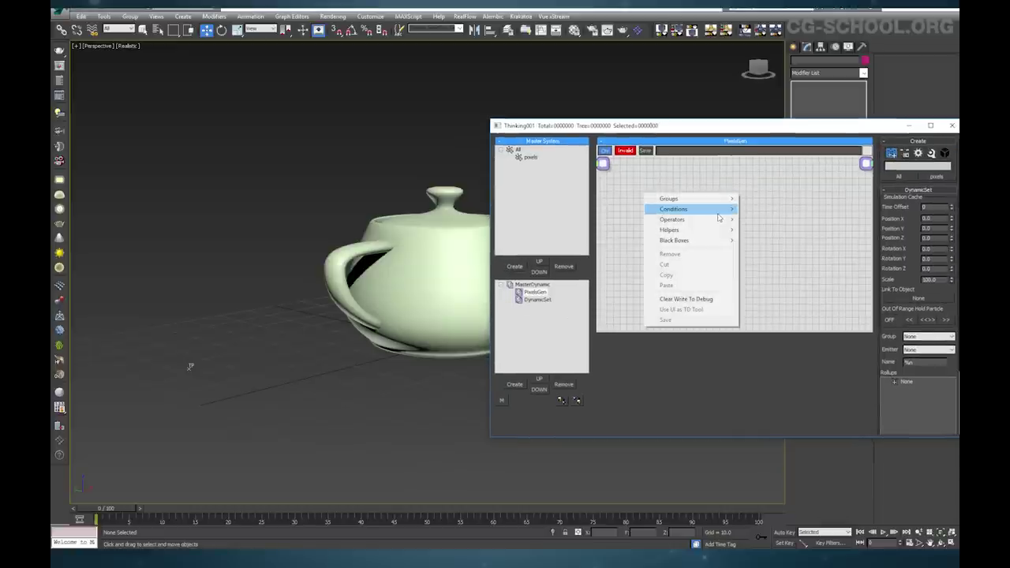
mouse_move(717, 225)
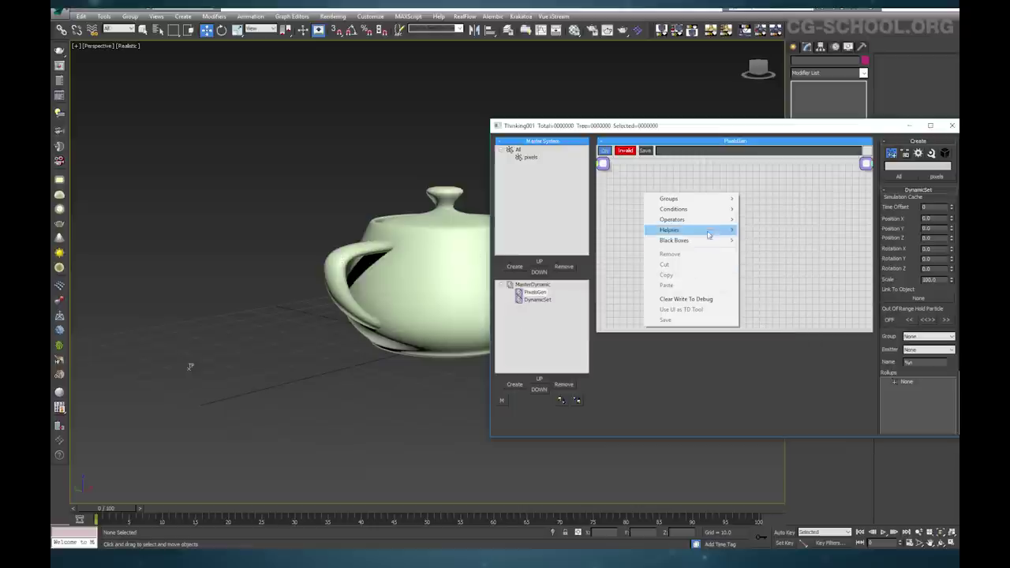
mouse_move(800, 240)
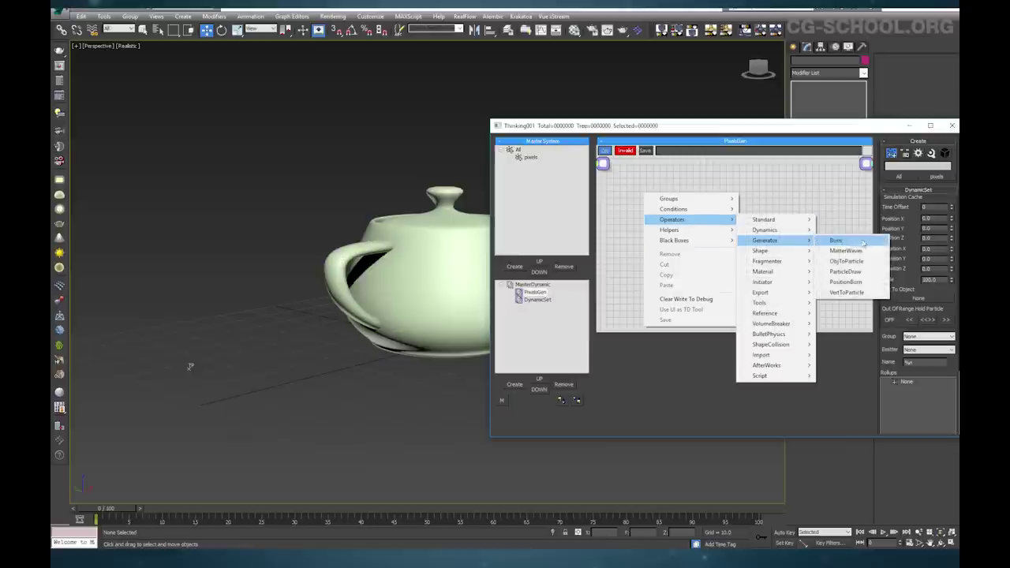
click(845, 281)
drag(714, 206, 660, 206)
Rename the PositionBorn operator as PBorn
right_click(660, 206)
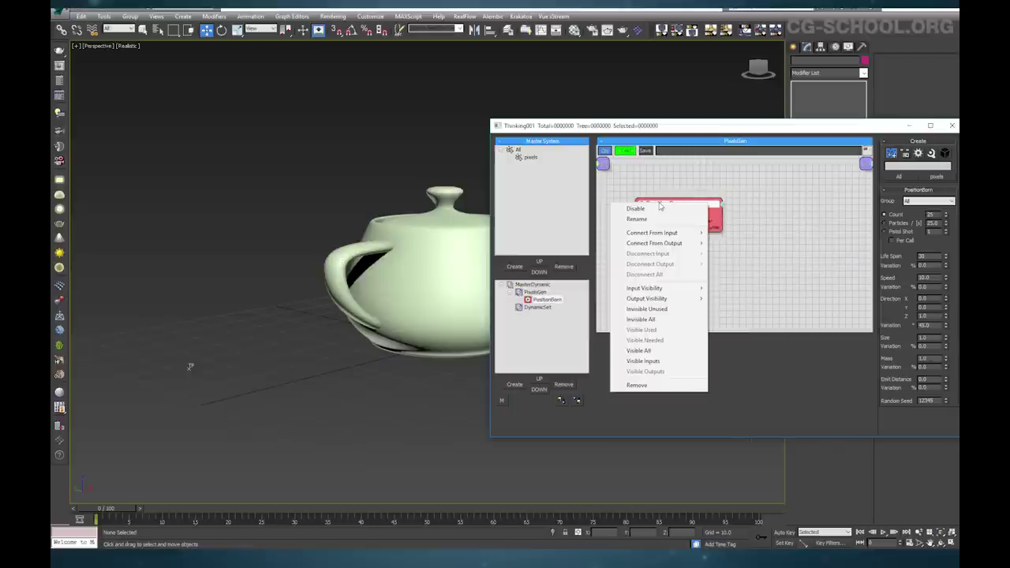
click(670, 219)
text(PBorn)
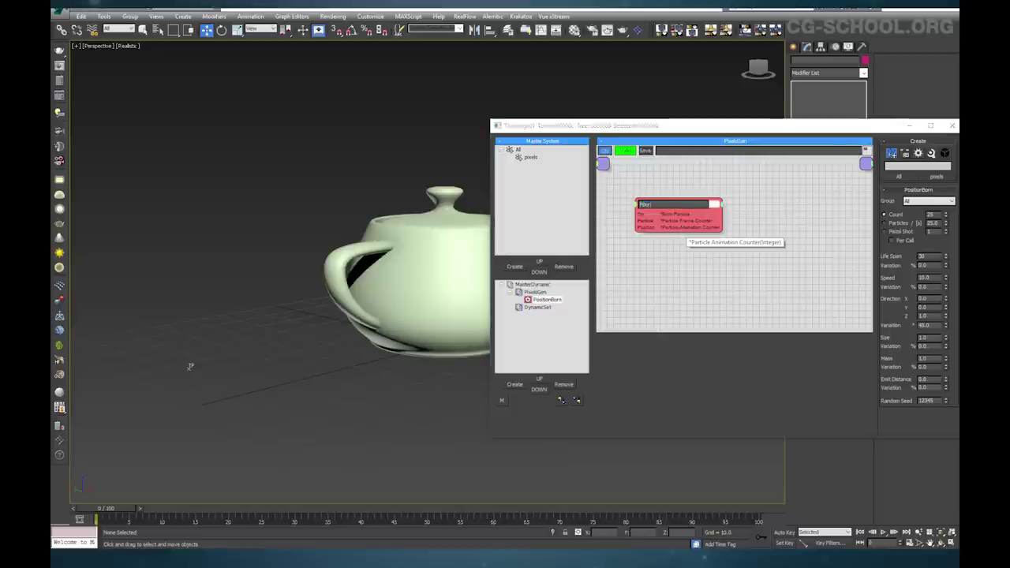
key(Return)
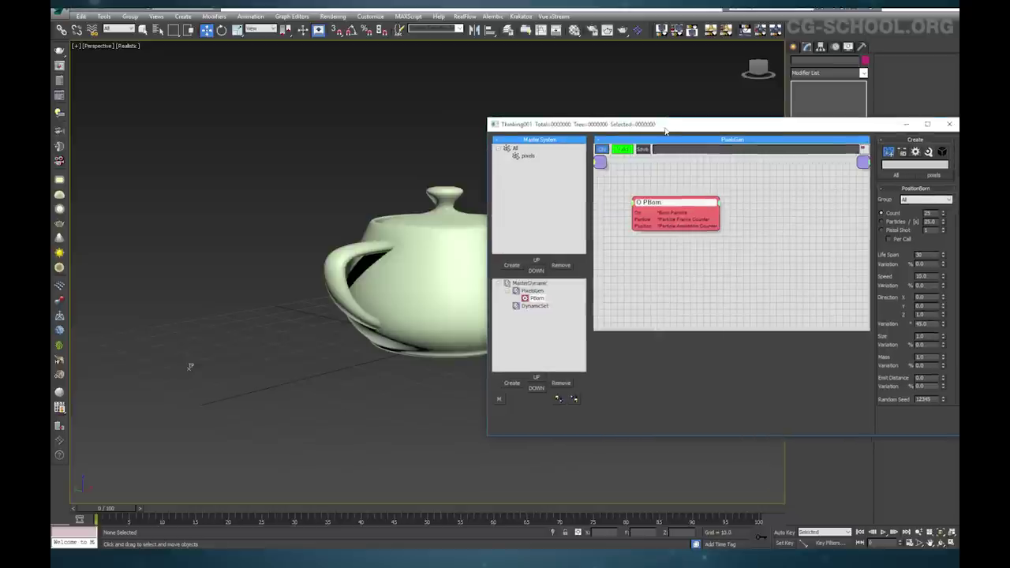
Assign PBorn to the pixels group, with a Pistol Shot of 1000 particles and a Life Span of 200
drag(637, 198, 628, 190)
click(907, 194)
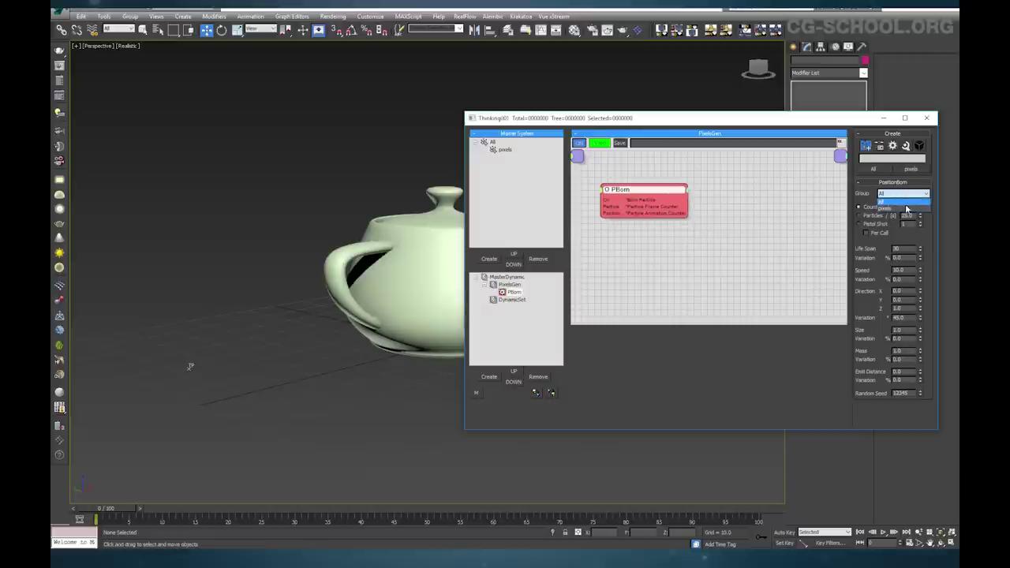
click(906, 206)
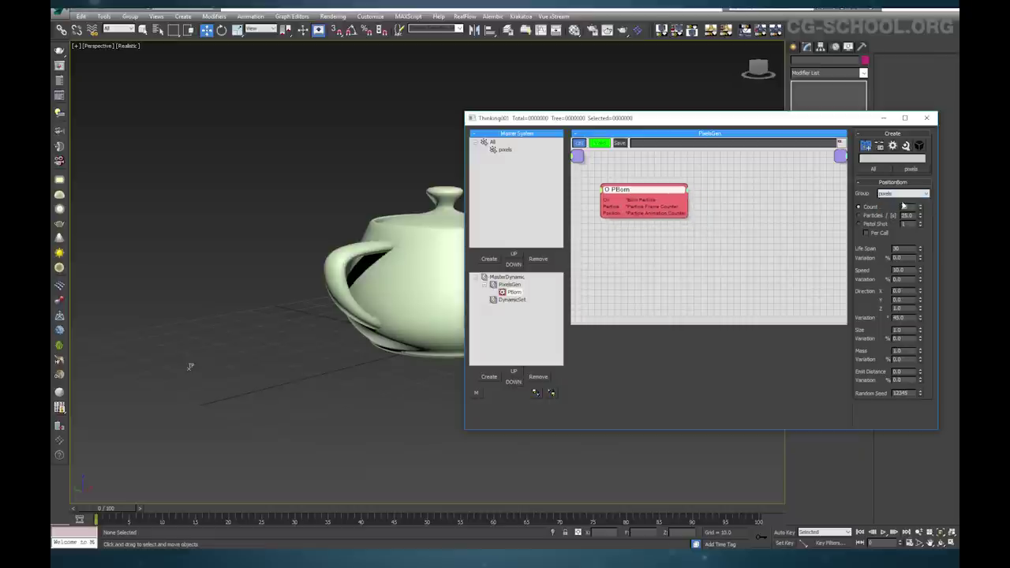
text(1000)
key(Return)
key(Tab)
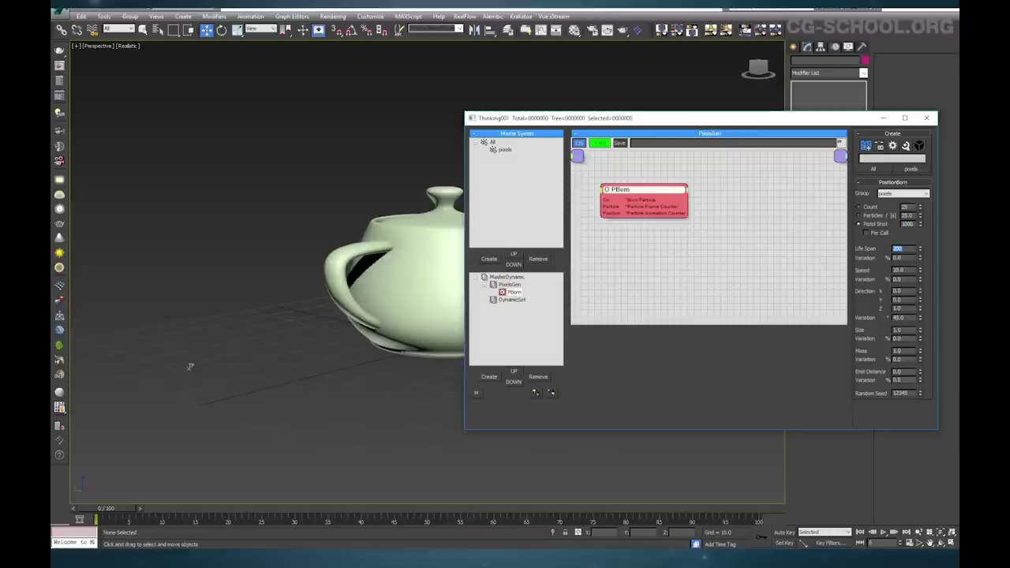
Set PBorn's Speed to 0 and its Direction Variation to 0
double_click(905, 270)
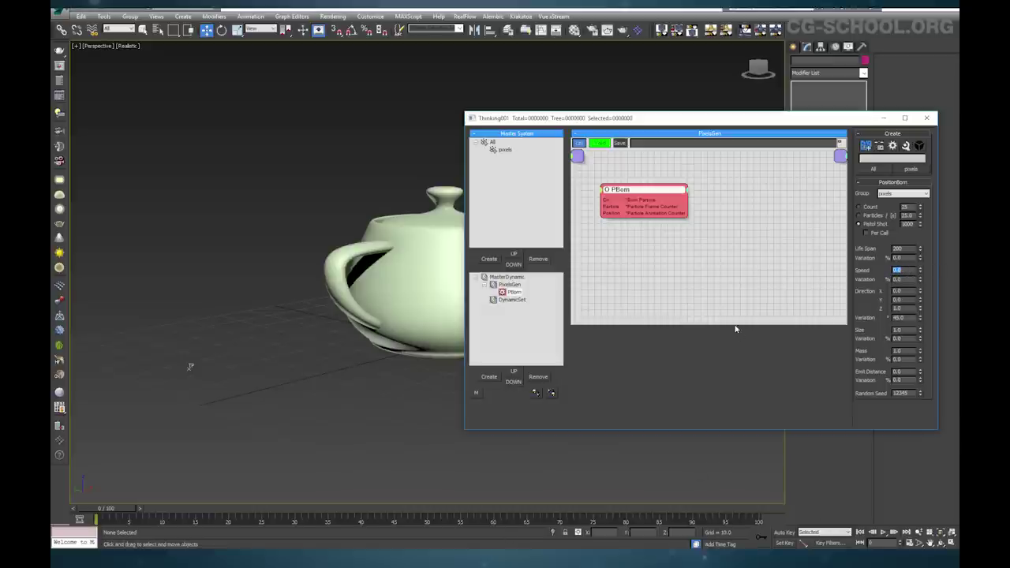
drag(910, 317, 826, 324)
text(0)
key(Return)
drag(647, 198, 651, 193)
drag(648, 123, 674, 120)
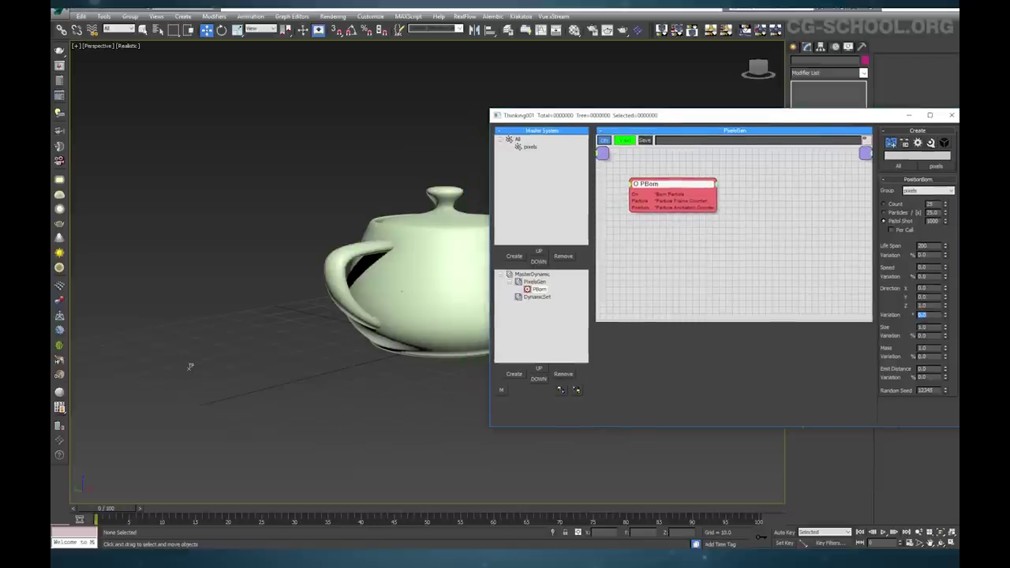
Play the animation to frame 17 in wireframe display and examine the particles emitted at the teapot's base
key(F3)
mouse_move(400, 343)
middle_down()
mouse_move(382, 350)
mouse_move(399, 341)
middle_up()
key(/)
scroll(400, 341, up, 6)
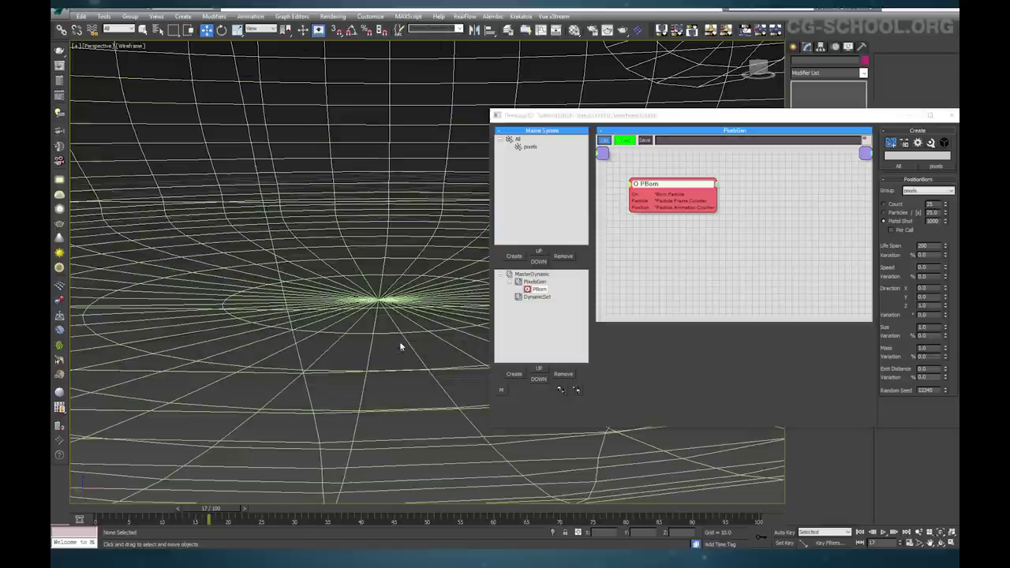
scroll(374, 294, up, 3)
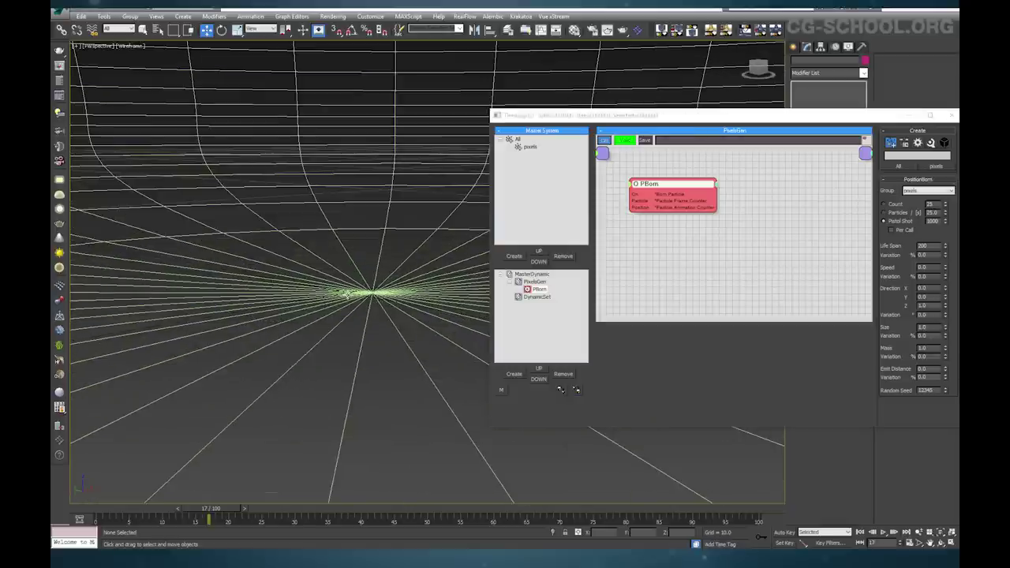
scroll(345, 295, down, 10)
mouse_move(414, 395)
alt+middle_down()
mouse_move(393, 395)
mouse_move(389, 380)
alt+middle_up()
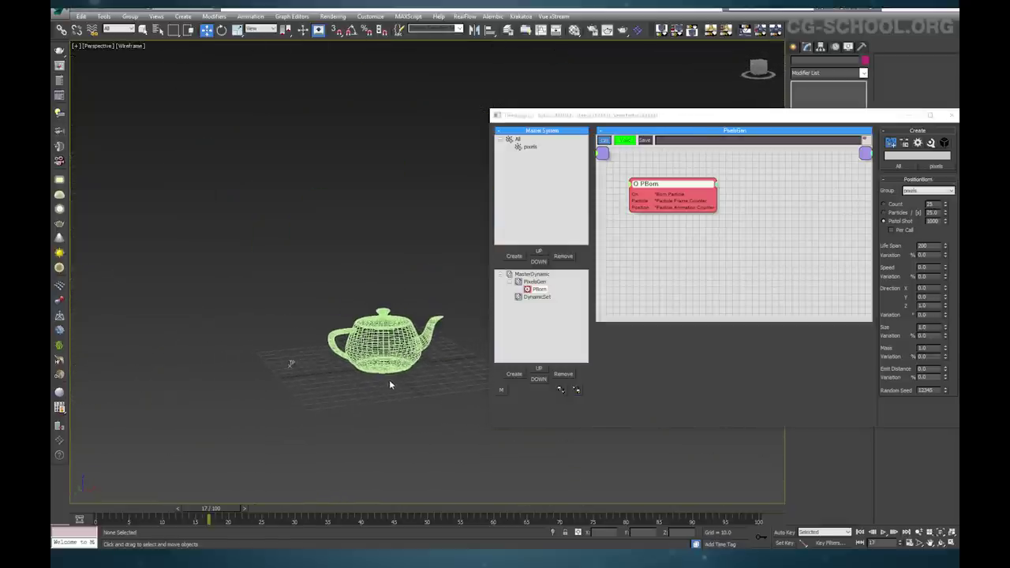
Review the settings of the pixels group and the All group
drag(710, 117, 671, 98)
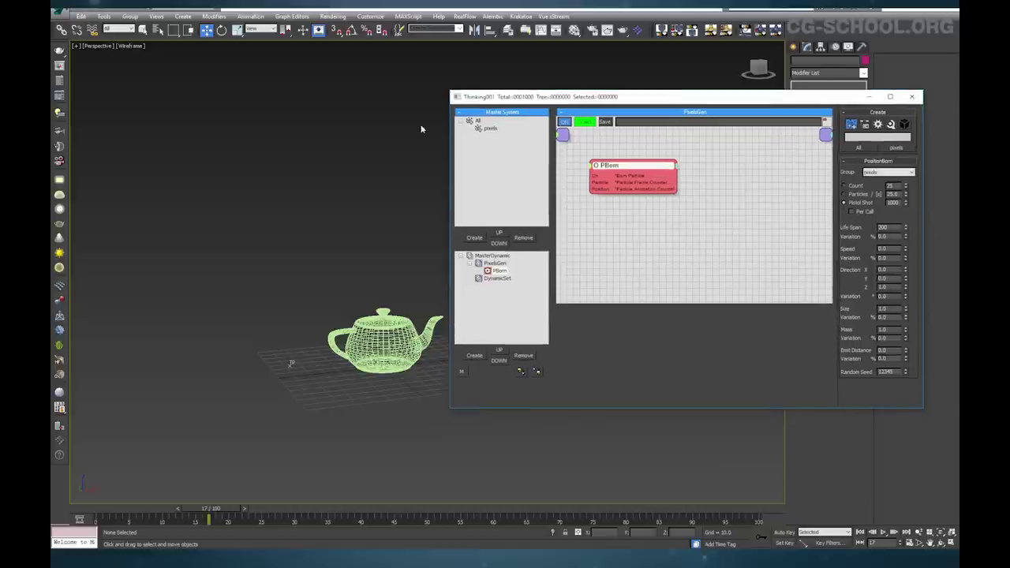
click(490, 128)
click(477, 120)
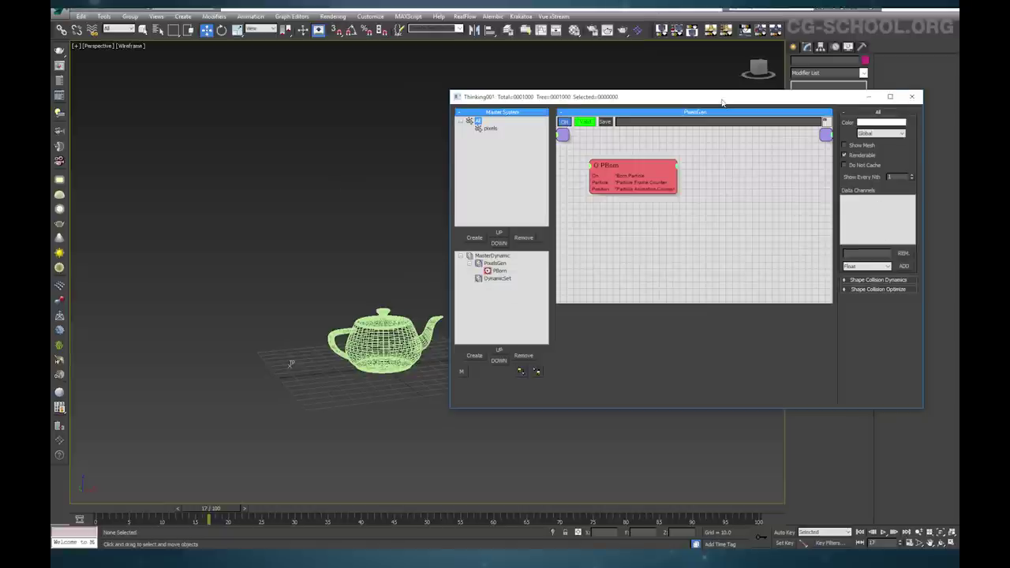
drag(721, 102, 720, 100)
Inspect the wireframe teapot up close and return the viewport to realistic shading
scroll(347, 347, up, 5)
alt+middle_drag(141, 364, 143, 382)
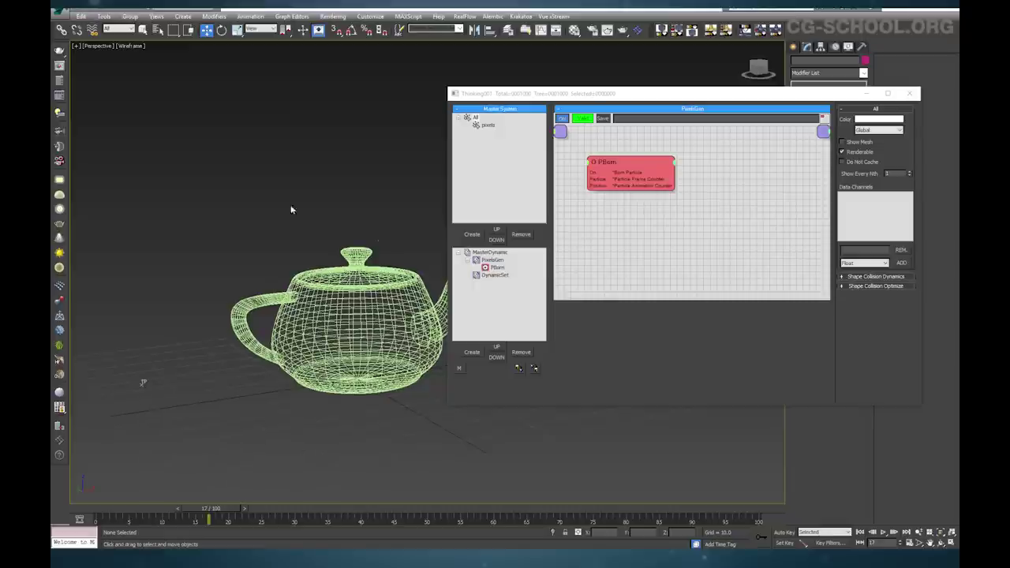
alt+middle_drag(268, 424, 264, 416)
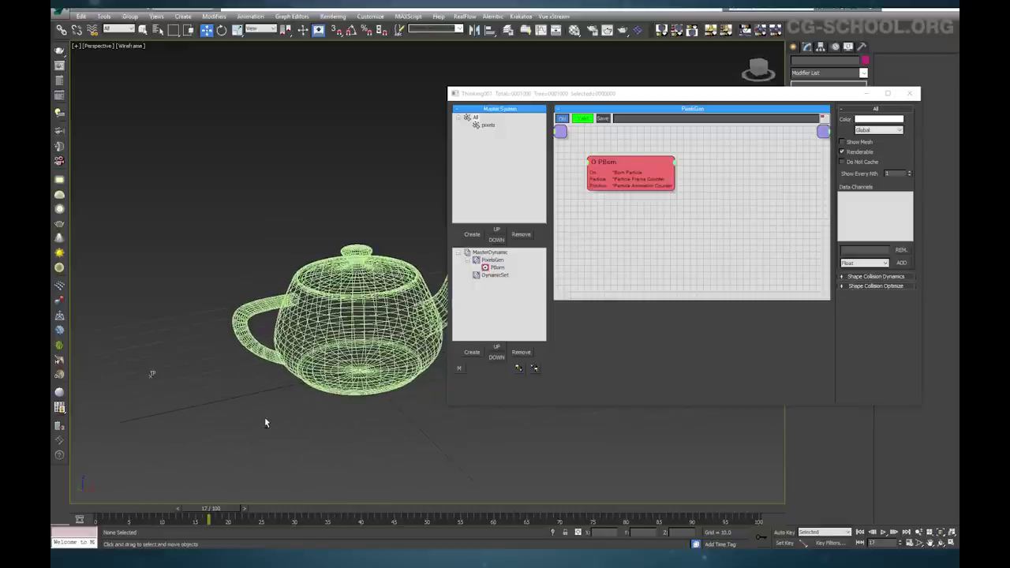
key(F3)
middle_drag(251, 315, 261, 290)
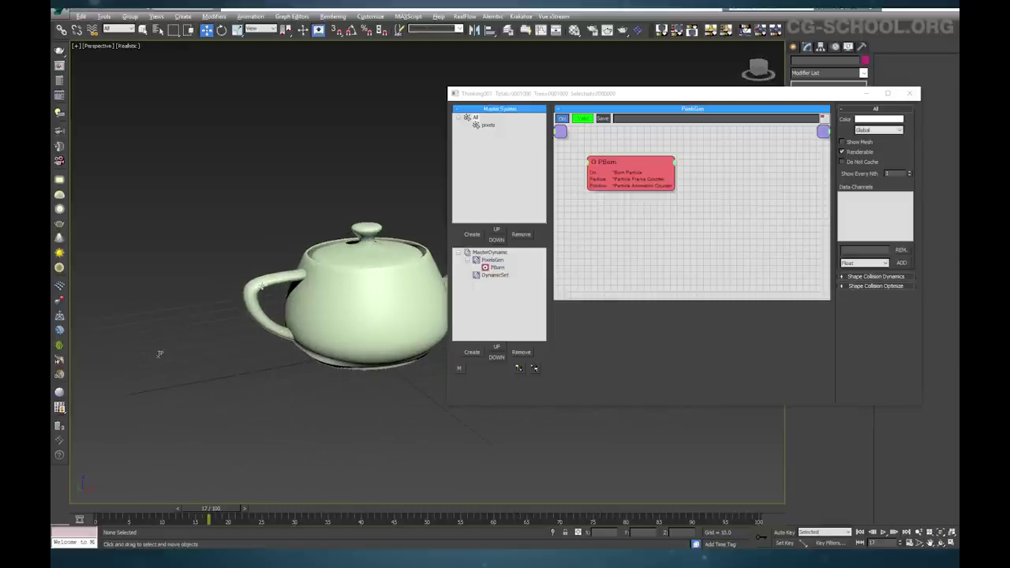
Add a pixels group node to the PixelsGen network below PBorn
right_click(561, 227)
mouse_move(631, 231)
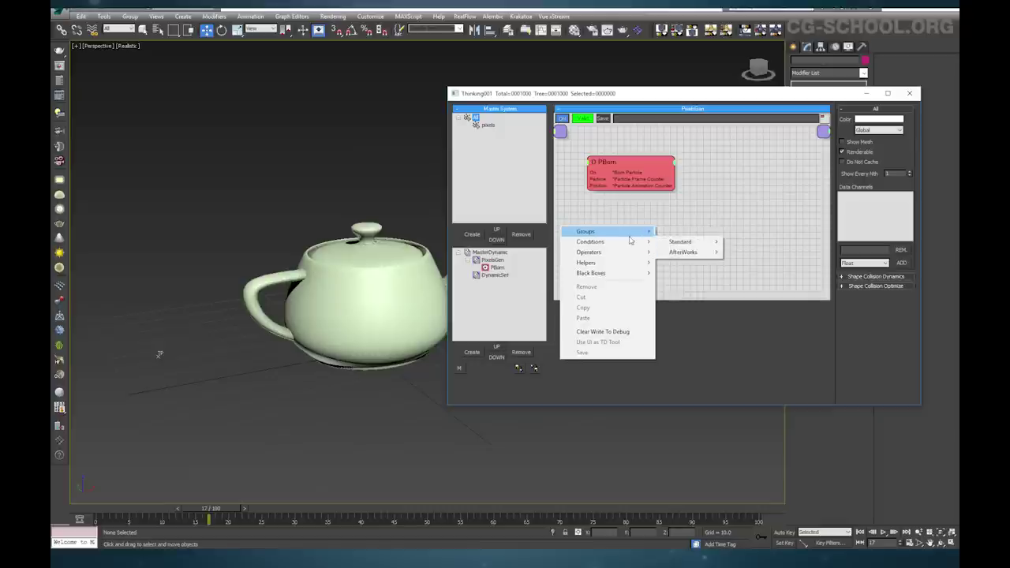
click(675, 241)
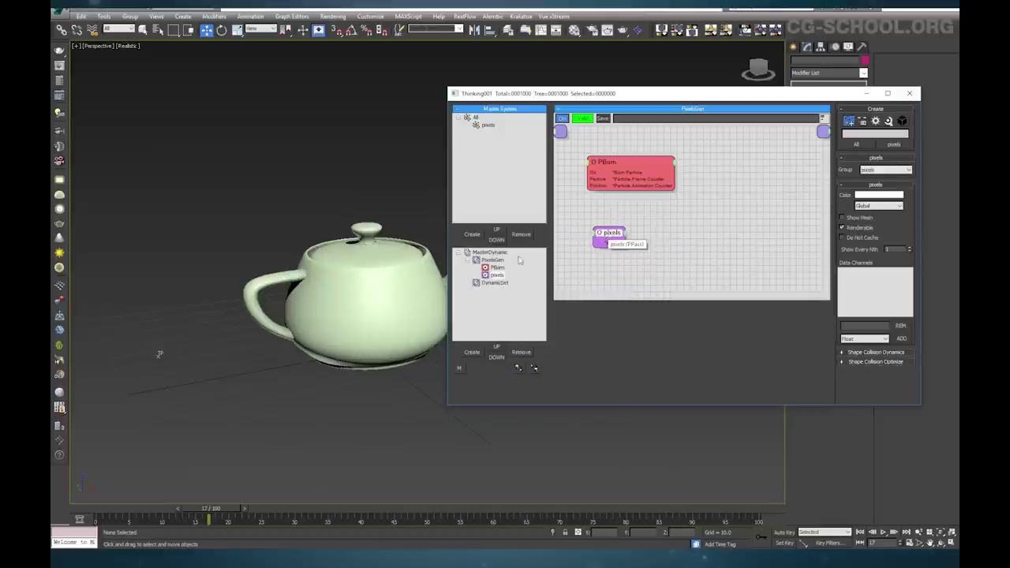
Switch between wireframe and realistic shading to examine the inside of the teapot
key(F3)
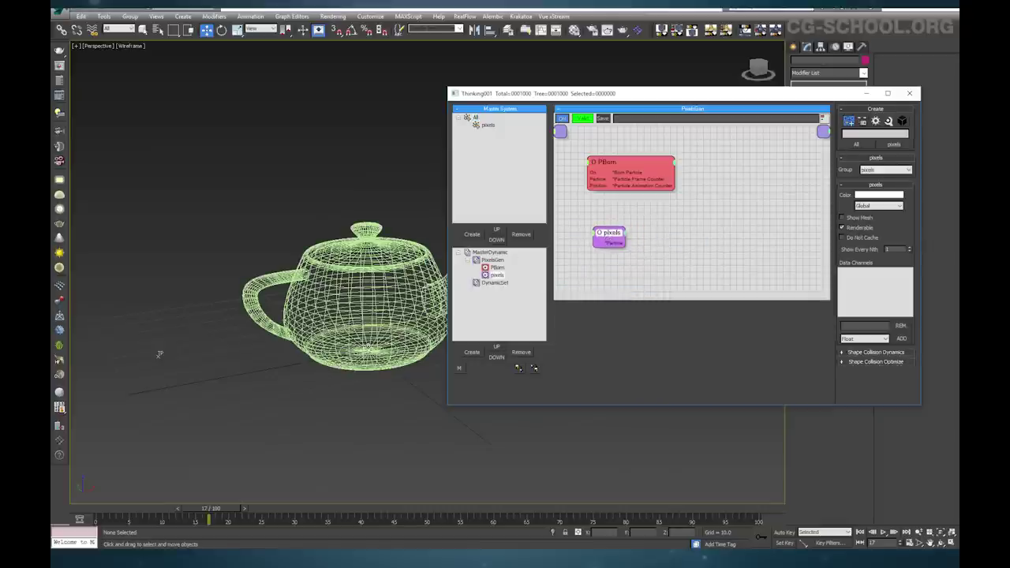
key(F3)
key(F3)
key(F3)
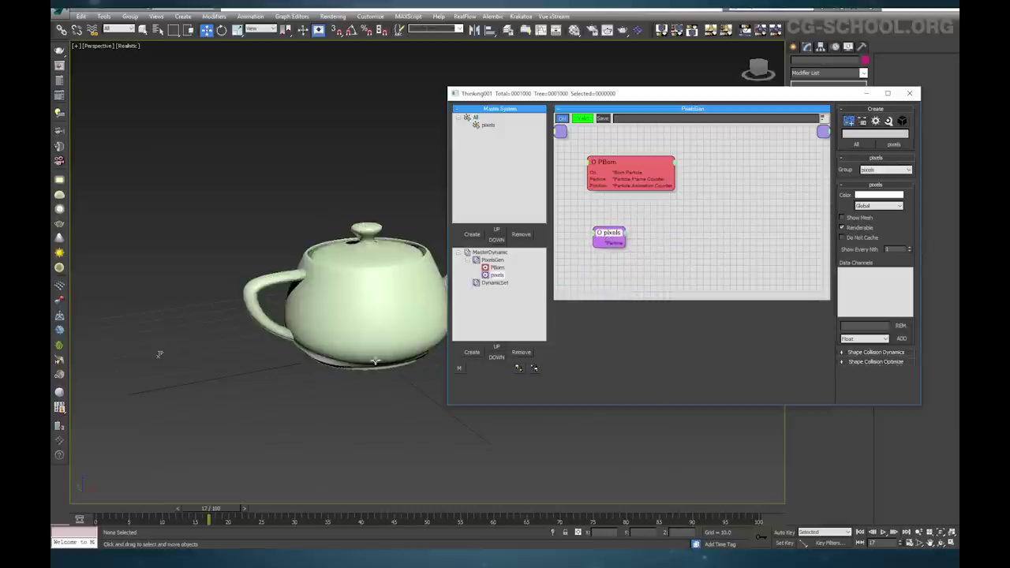
Align the pixels node beneath PBorn and select the teapot to show its parameters
drag(613, 236, 605, 235)
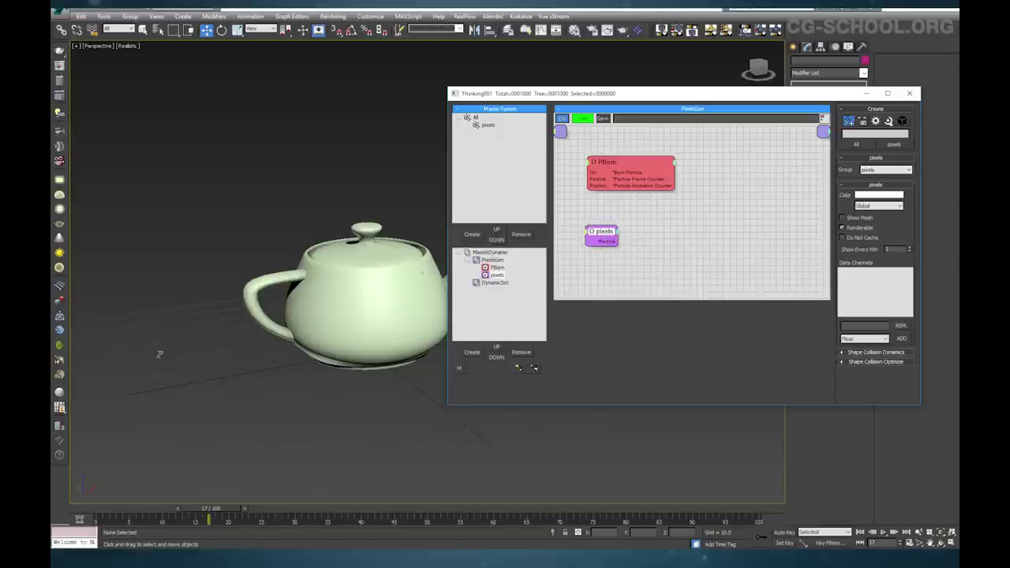
mouse_move(378, 313)
alt+middle_down()
mouse_move(406, 363)
mouse_move(384, 311)
alt+middle_up()
drag(815, 93, 817, 331)
click(352, 249)
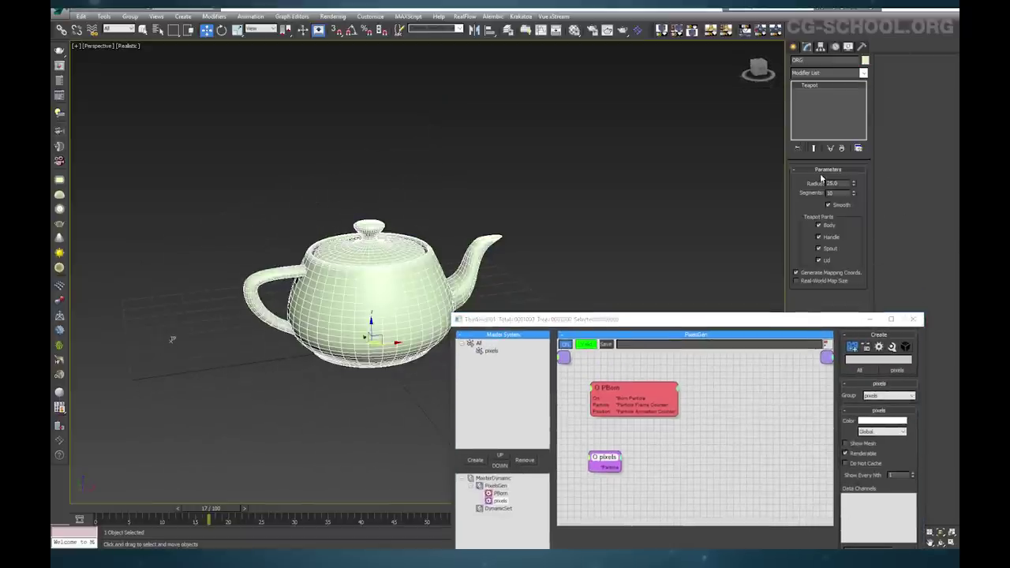
Apply a Cap Holes modifier to the teapot and frame the result from above
click(864, 74)
drag(865, 95, 874, 474)
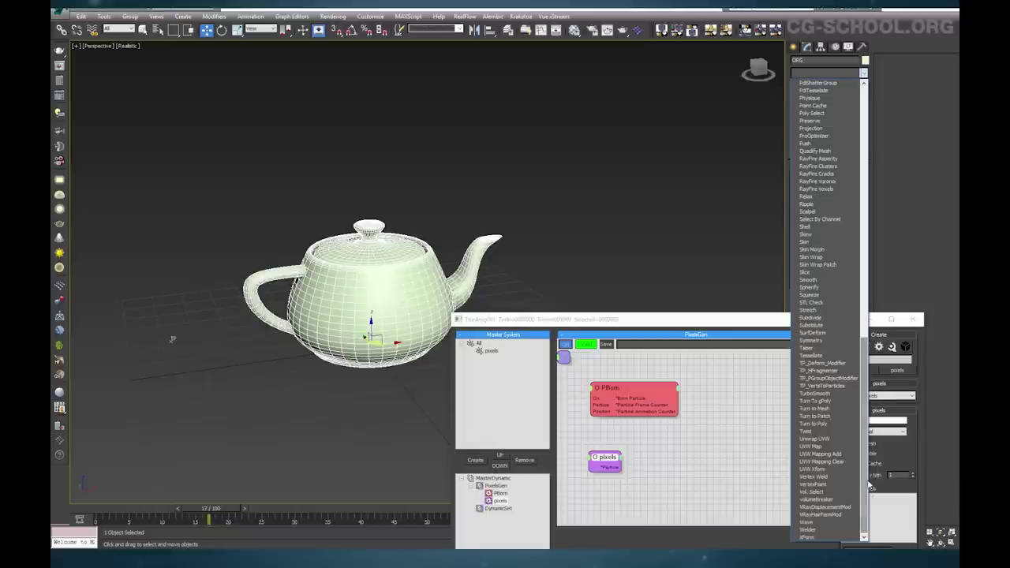
scroll(828, 316, up, 20)
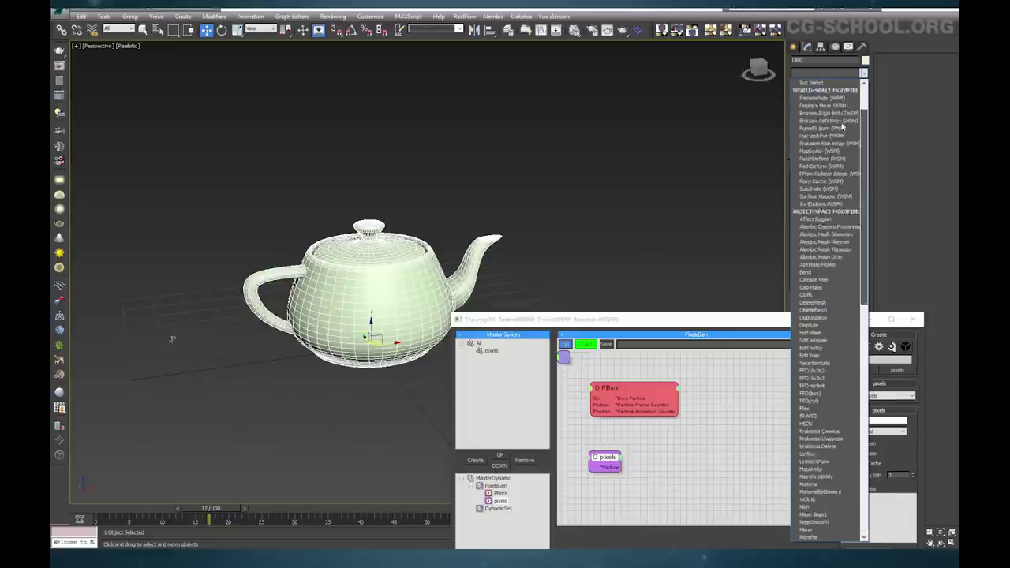
click(813, 332)
alt+middle_drag(385, 306, 383, 334)
alt+middle_drag(182, 307, 207, 273)
key(z)
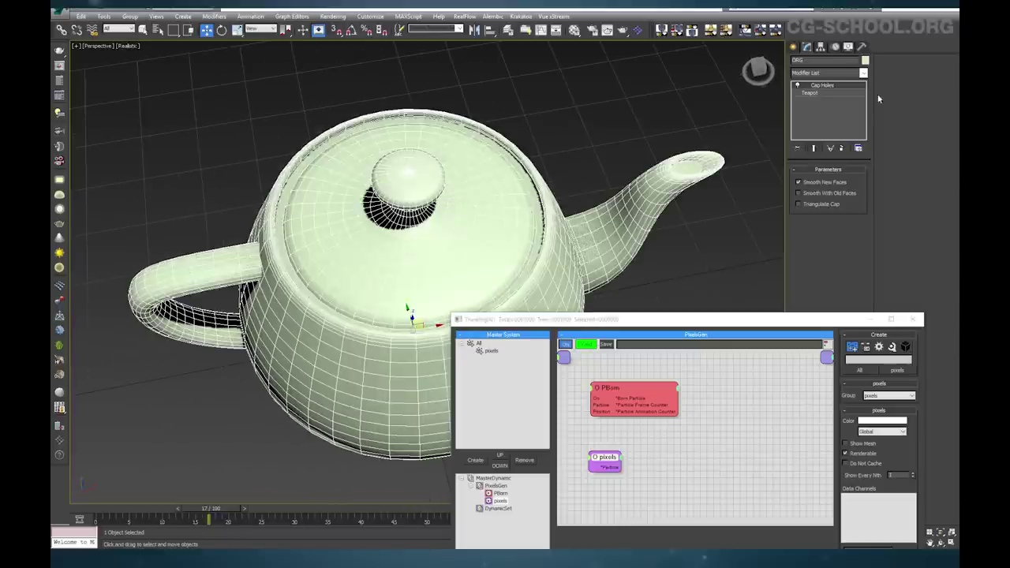
Turn off Cap Holes and hide the teapot's lid to examine the handle and spout openings inside the body
click(797, 85)
alt+middle_drag(393, 231, 576, 203)
click(831, 94)
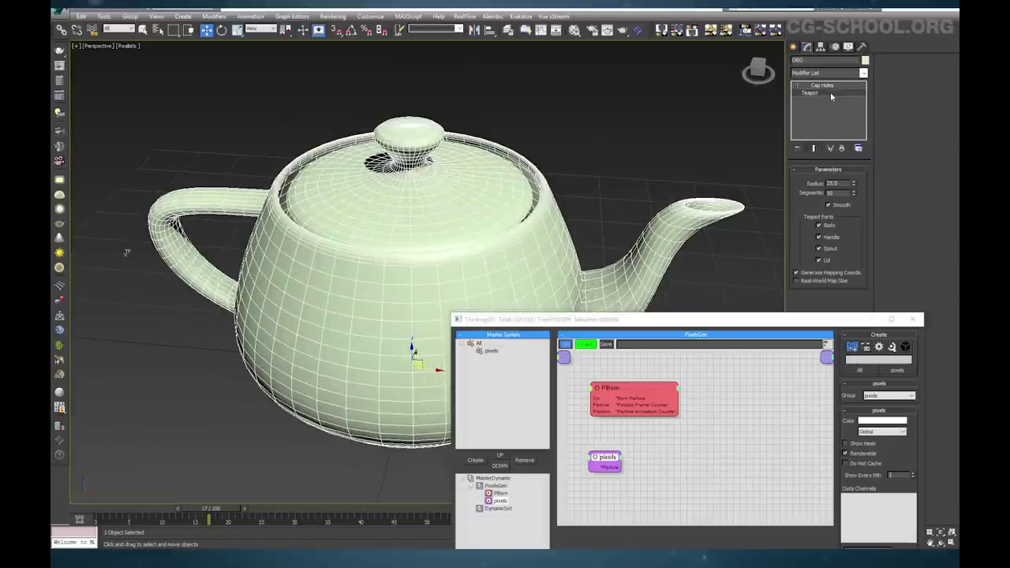
click(818, 249)
click(819, 261)
click(818, 248)
alt+middle_drag(430, 178, 369, 249)
scroll(374, 258, up, 10)
middle_drag(312, 191, 370, 258)
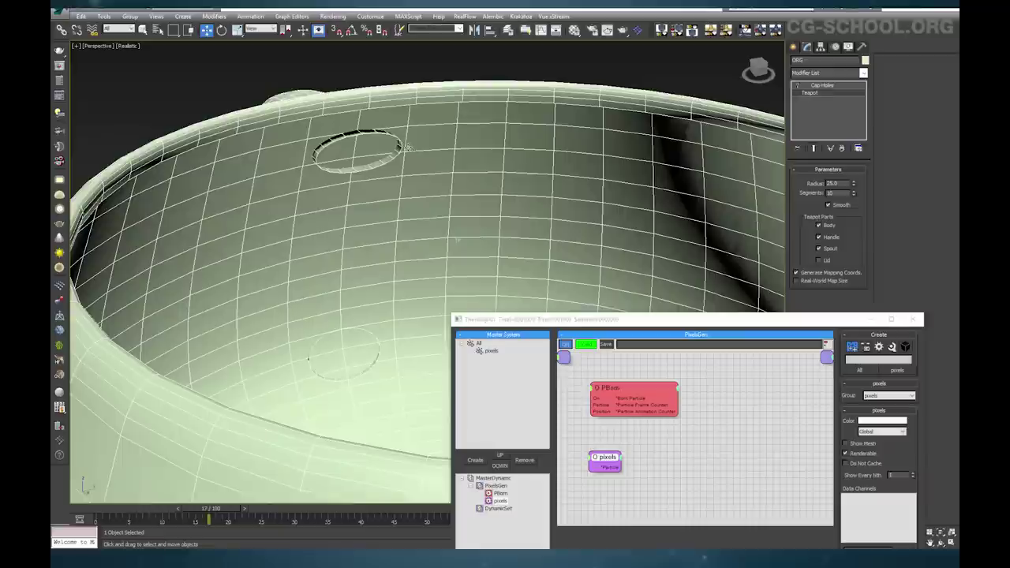
alt+middle_drag(336, 163, 413, 280)
scroll(360, 184, down, 5)
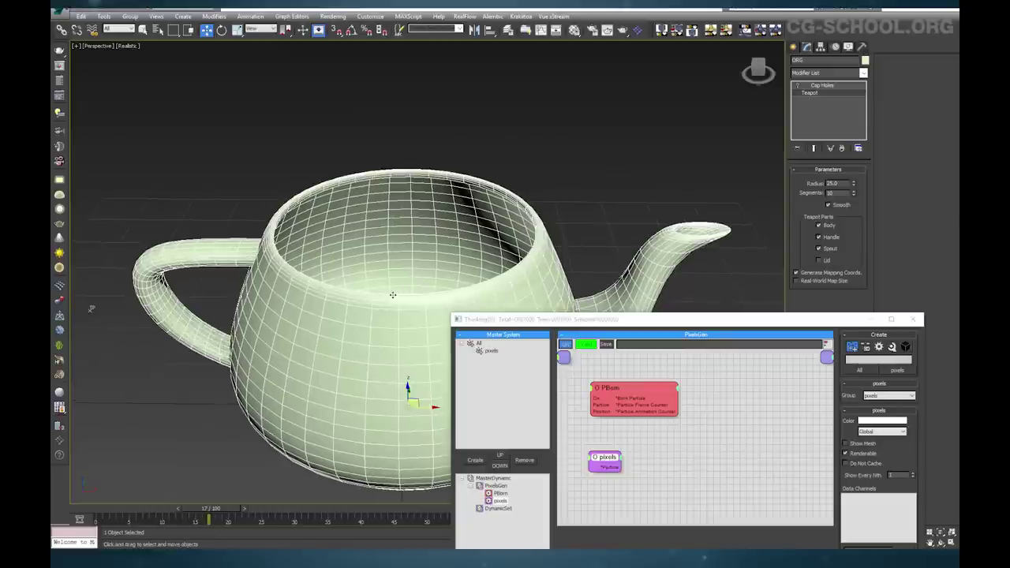
alt+middle_drag(390, 299, 413, 309)
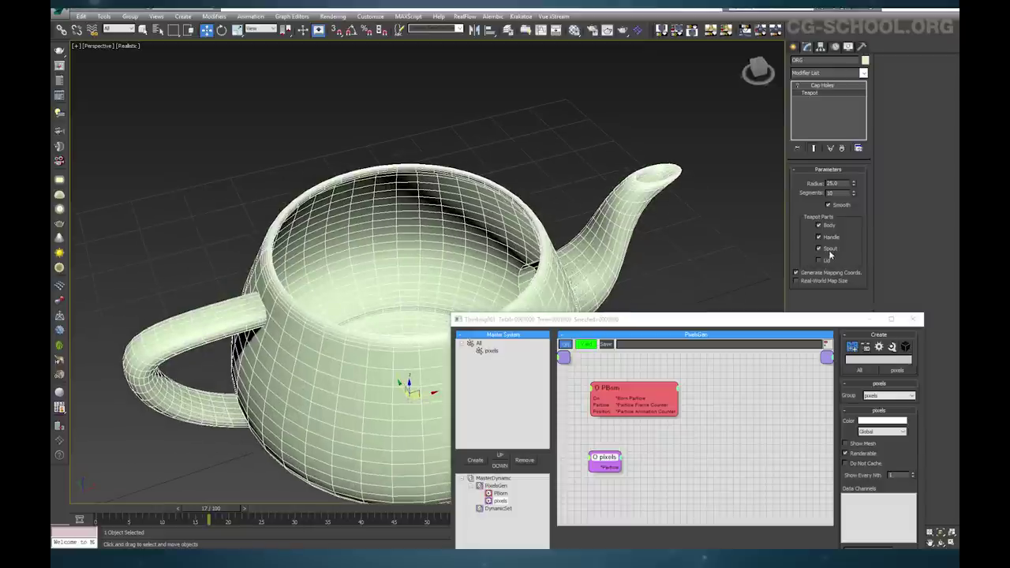
Restore the teapot's lid and turn the Cap Holes modifier back on
click(825, 260)
click(828, 85)
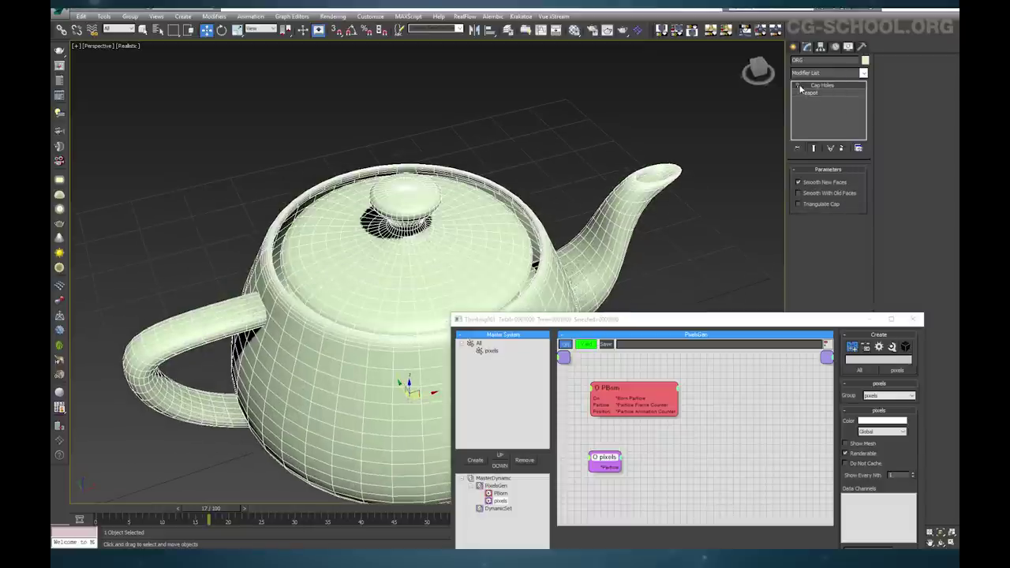
click(798, 86)
alt+middle_drag(436, 246, 400, 179)
Add a Node helper beneath the pixels node in PixelsGen and assign the ORG teapot to it
drag(727, 319, 743, 190)
scroll(317, 303, down, 3)
scroll(317, 304, down, 2)
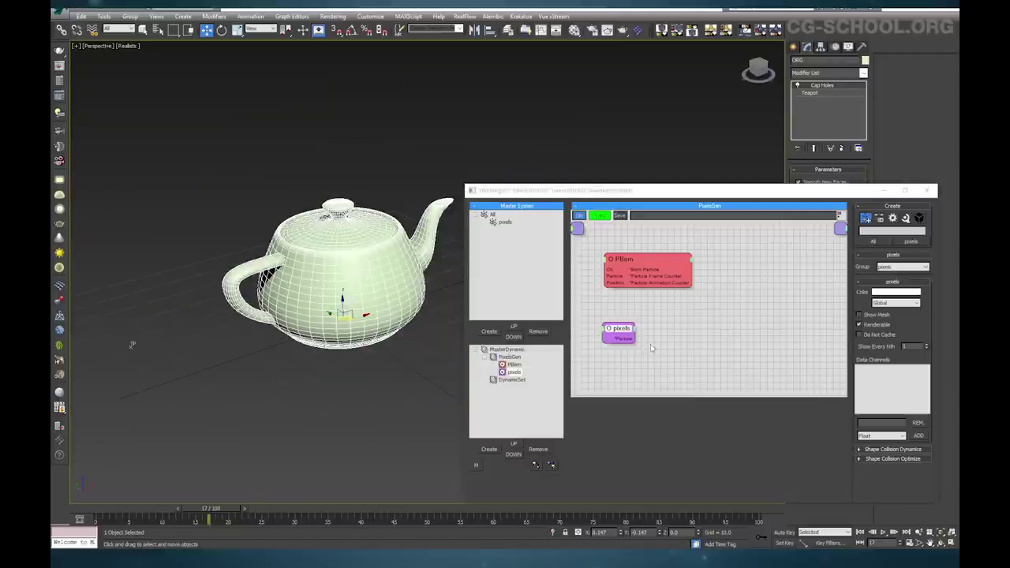
right_click(615, 343)
mouse_move(697, 377)
mouse_move(735, 378)
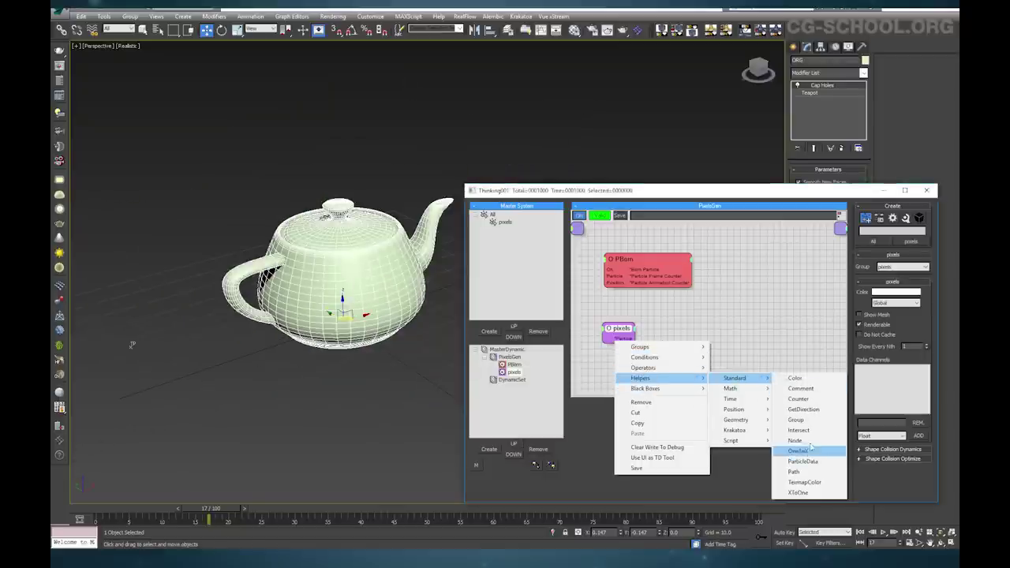
click(801, 440)
drag(683, 352, 626, 363)
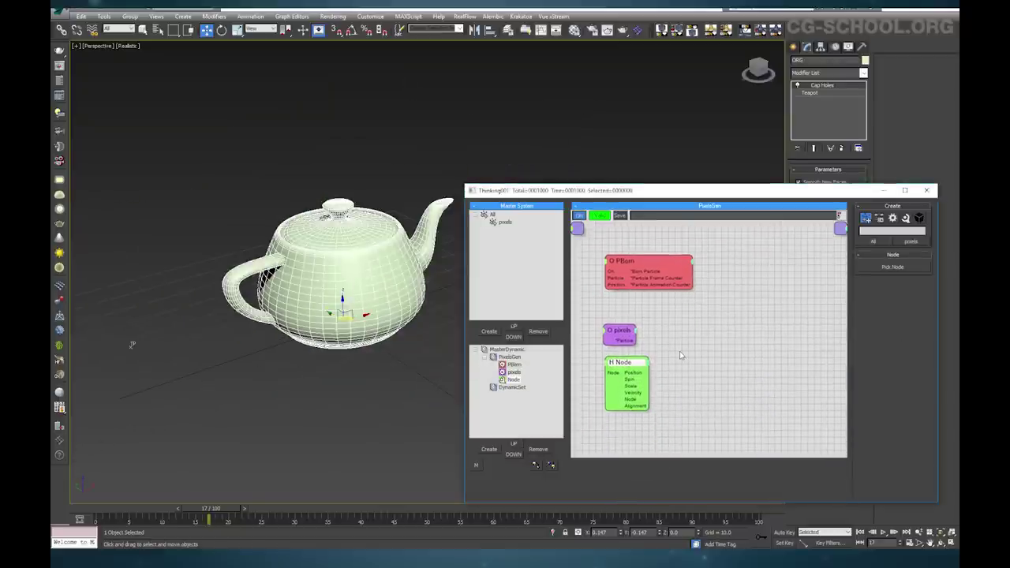
click(897, 268)
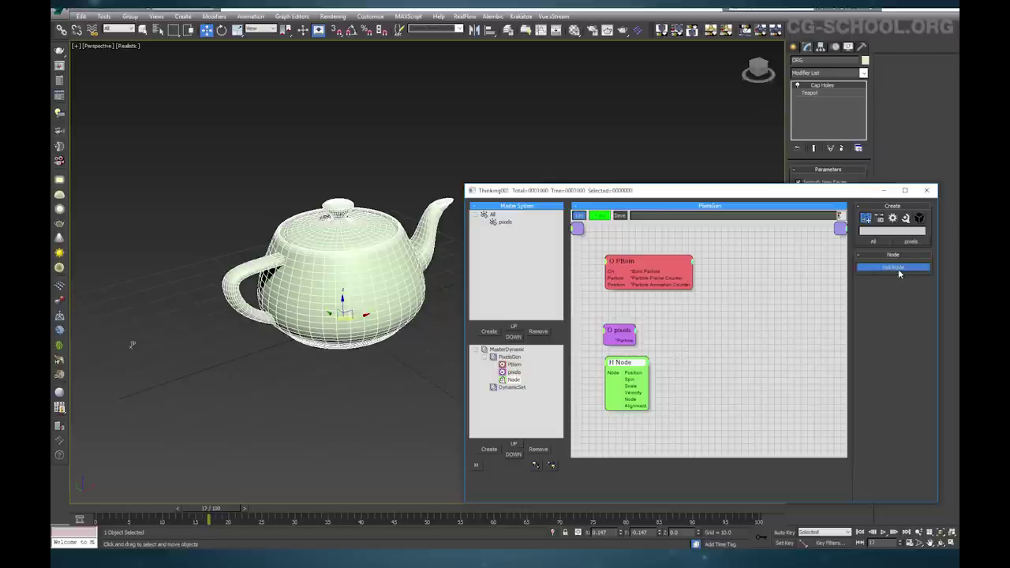
Add a VolumePos helper beside the Node helper and connect the Node output to its Node input
right_click(613, 367)
mouse_move(670, 403)
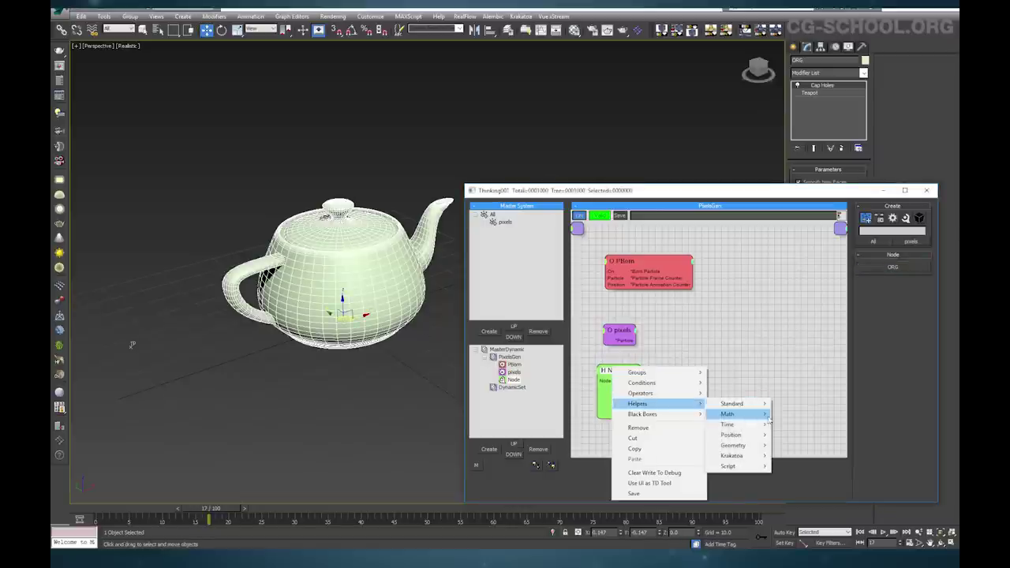
mouse_move(737, 435)
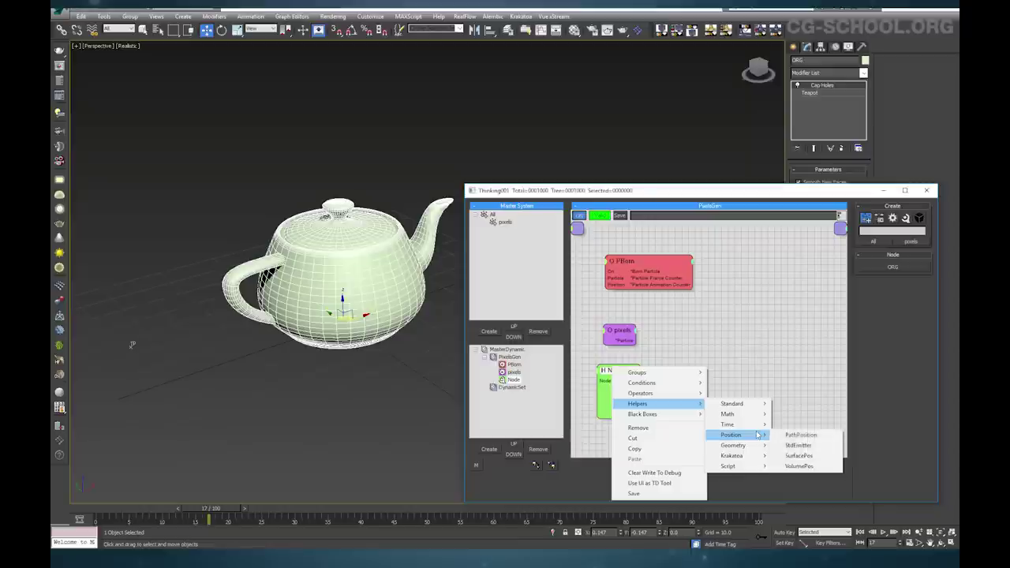
click(805, 466)
drag(670, 406, 700, 411)
drag(628, 412, 626, 414)
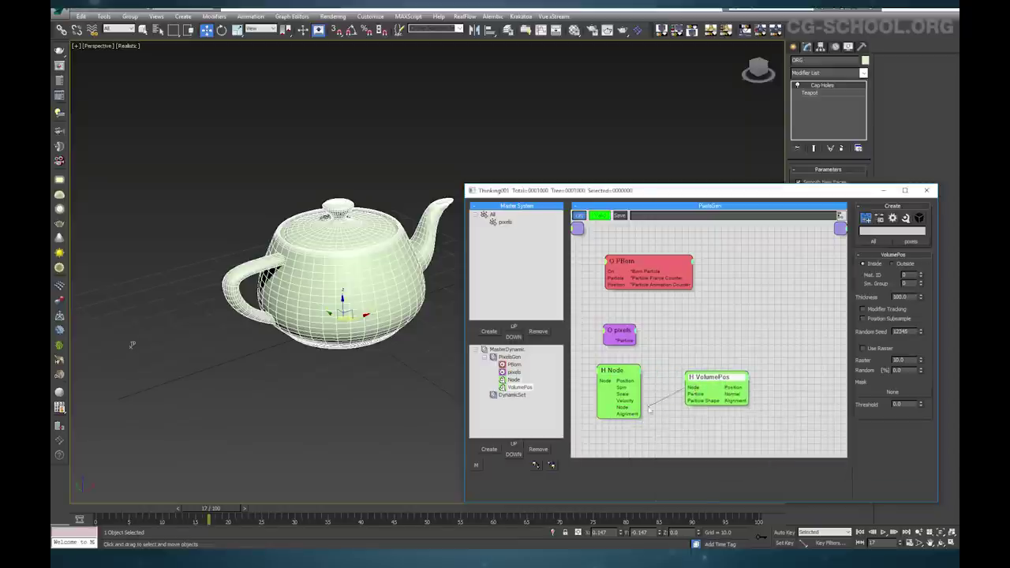
drag(688, 391, 670, 389)
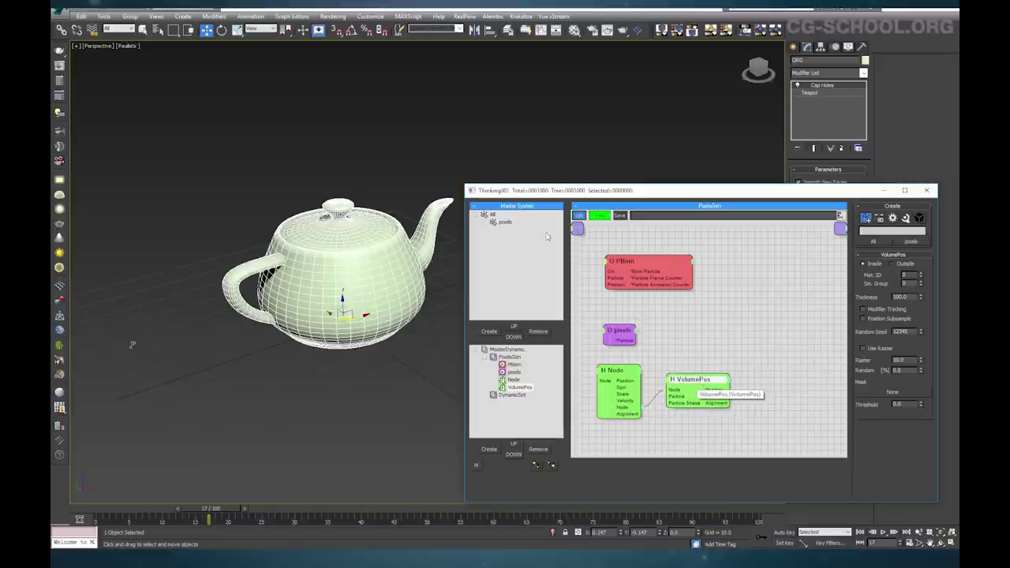
alt+middle_drag(426, 236, 364, 221)
drag(674, 399, 681, 399)
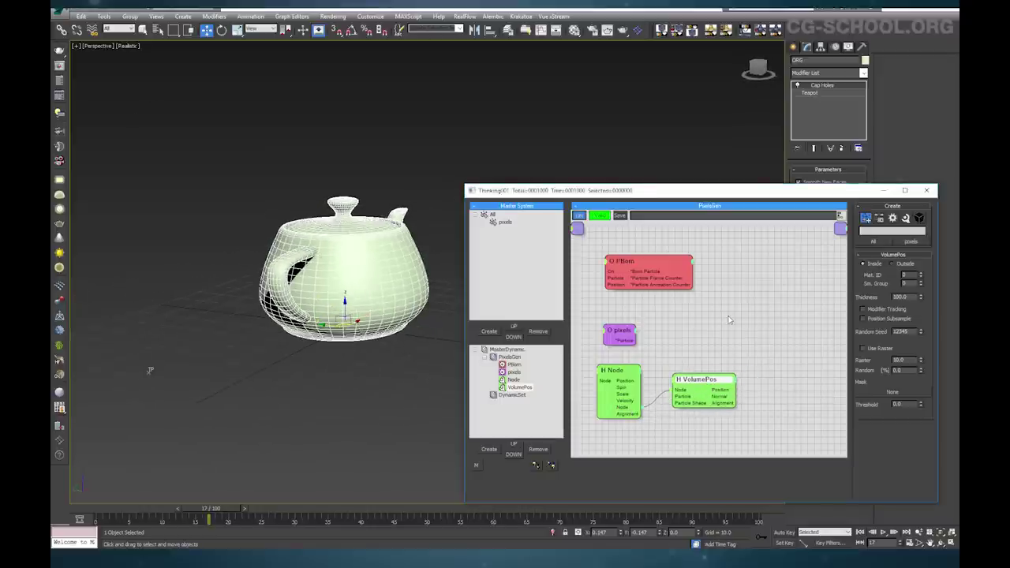
Add a Position operator and feed it the Particle output of pixels and the Position output of VolumePos
right_click(688, 313)
mouse_move(714, 339)
mouse_move(805, 339)
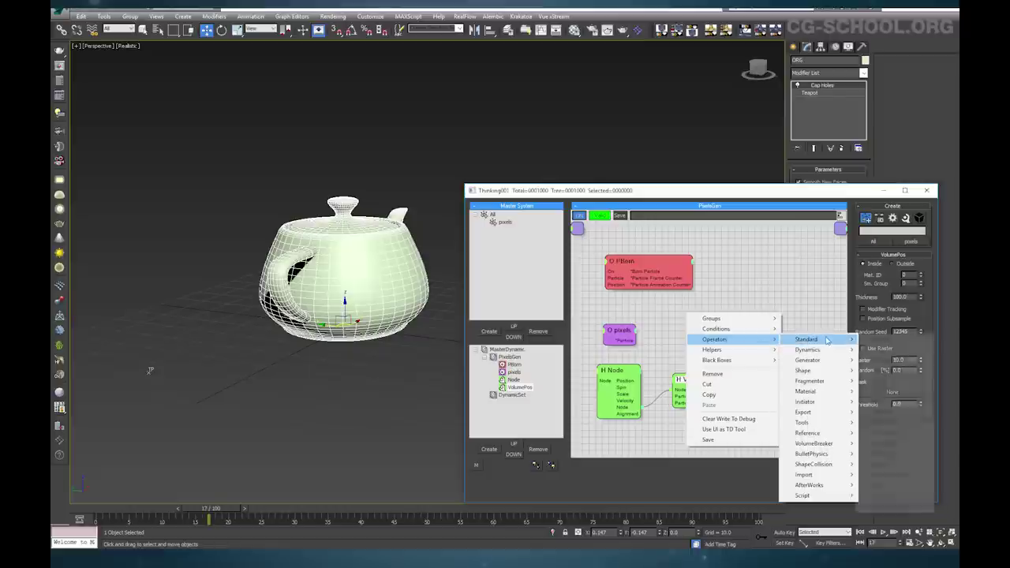
click(882, 453)
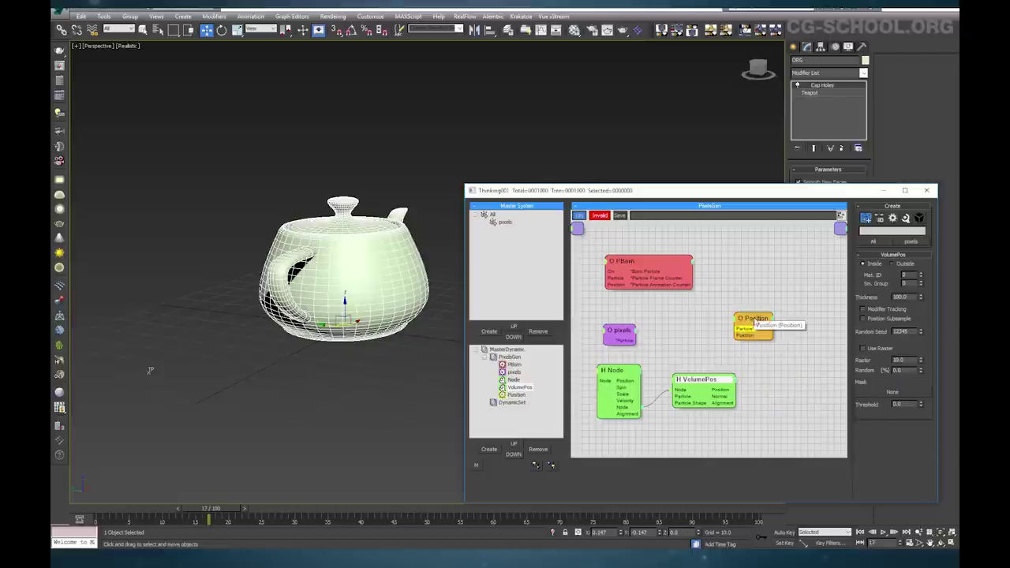
drag(631, 267, 669, 271)
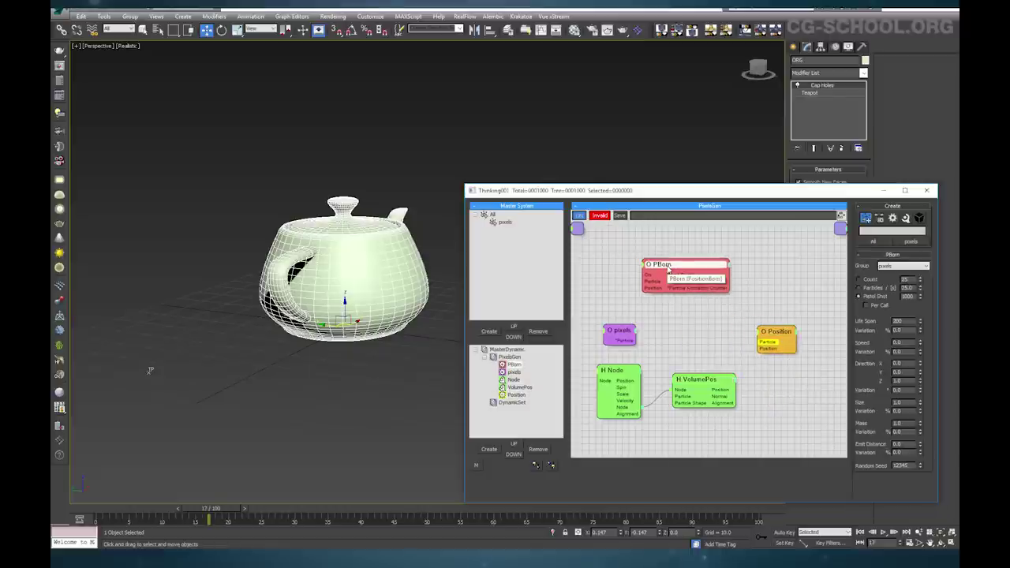
drag(779, 338, 785, 338)
click(636, 341)
click(729, 394)
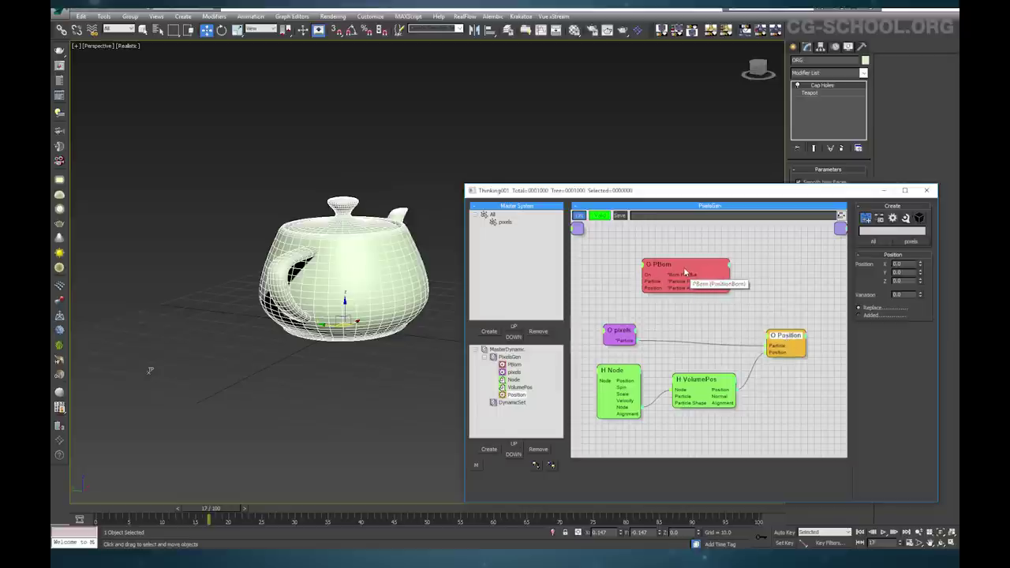
Rearrange the network so PBorn sits above the pixels node and Position stays at the far end of the chain
drag(683, 271, 710, 263)
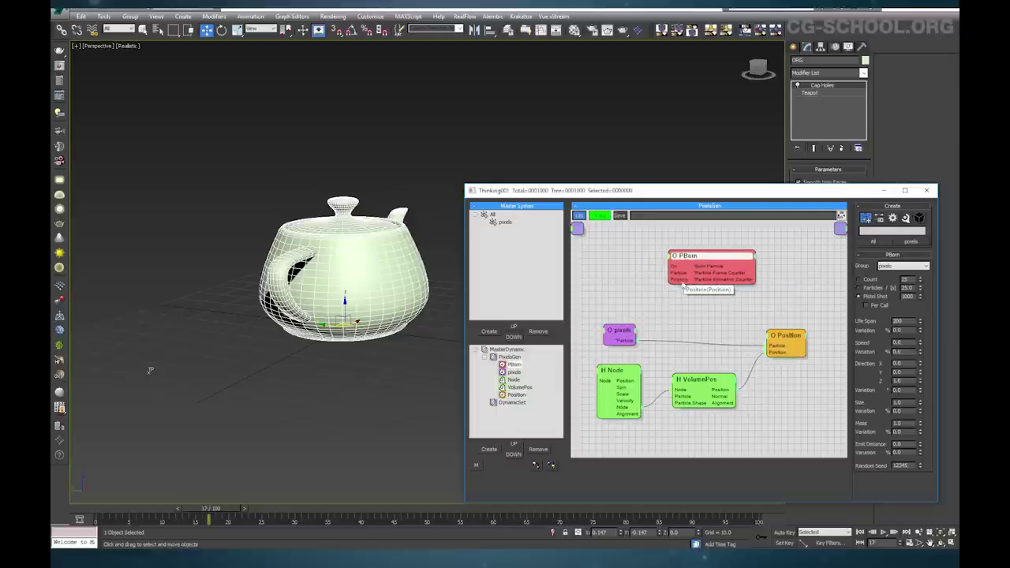
drag(680, 282, 694, 283)
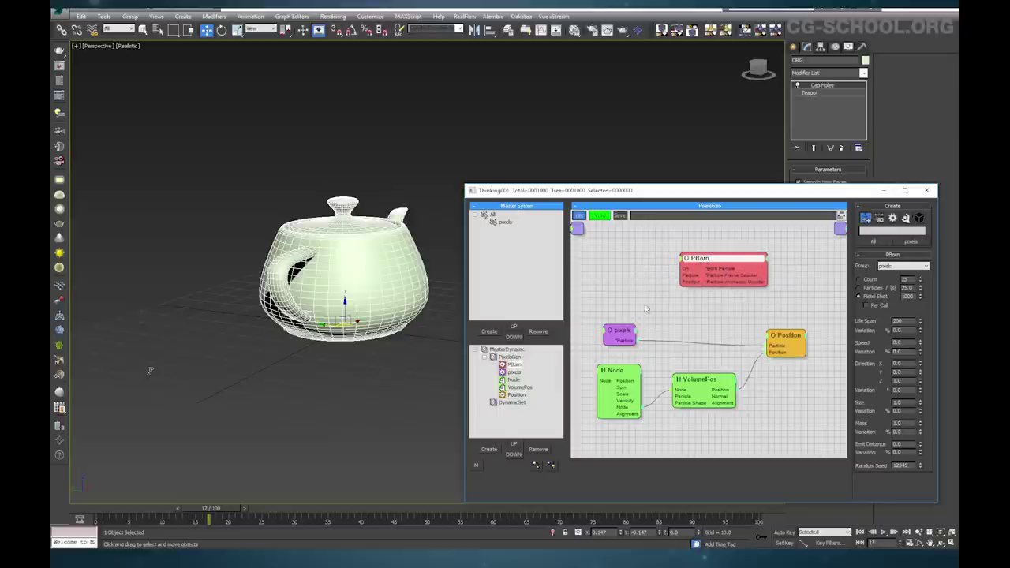
drag(723, 392, 721, 385)
drag(727, 264, 647, 262)
drag(787, 340, 789, 336)
click(635, 260)
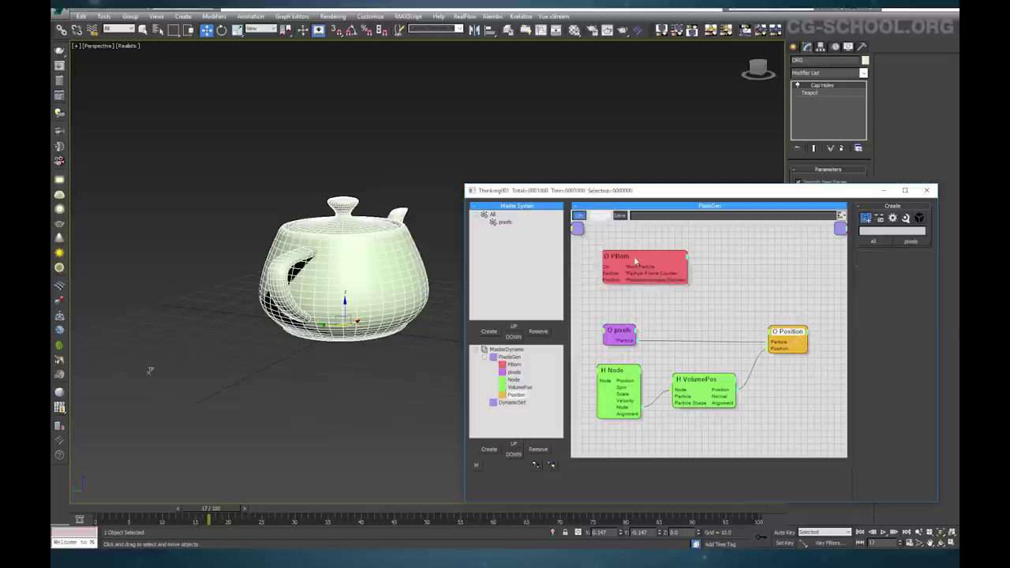
drag(635, 261, 644, 258)
Scrub to frame 7 and change the pixels group's display color to pure red
drag(123, 512, 156, 512)
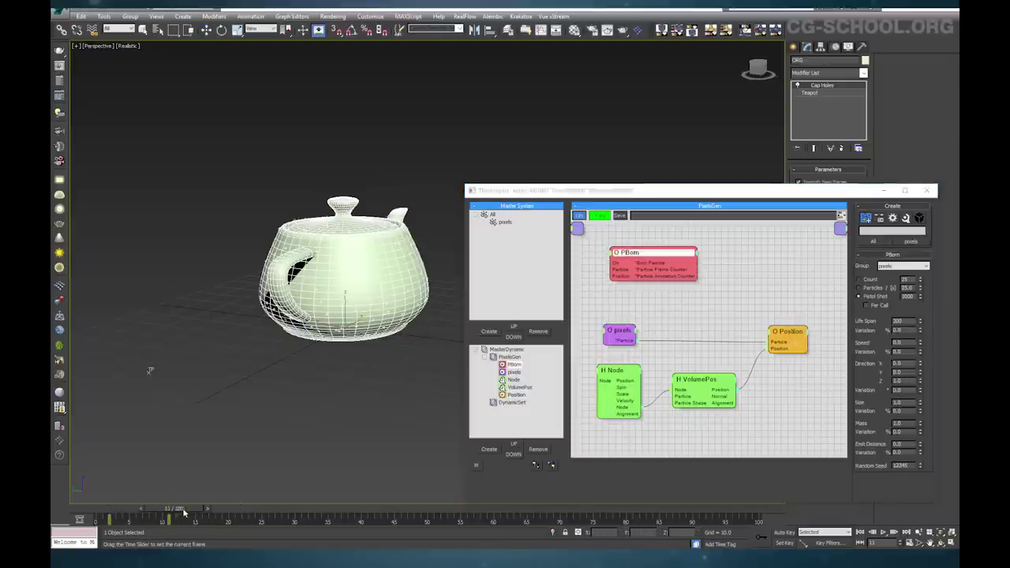
click(508, 223)
click(907, 216)
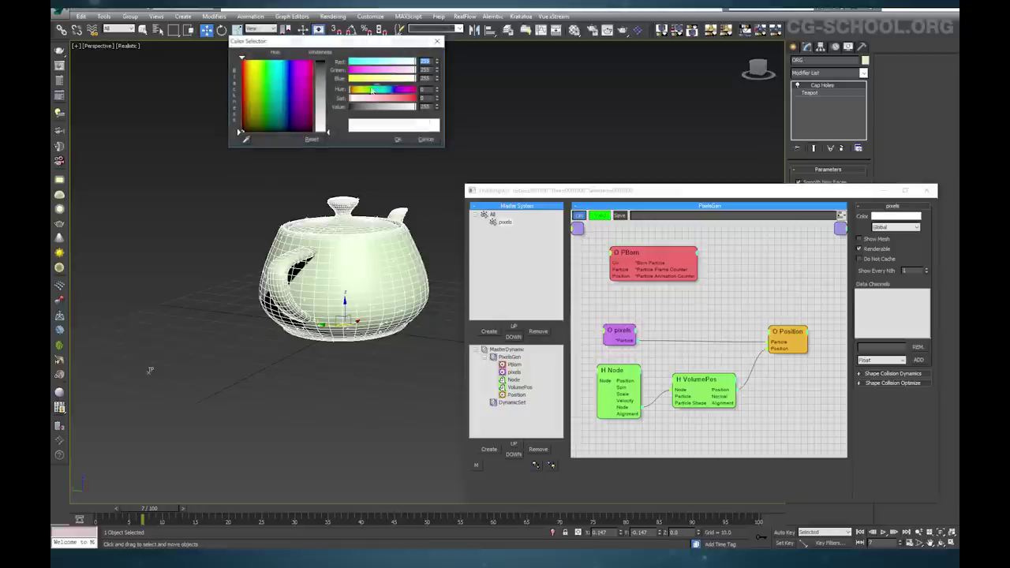
drag(370, 71, 339, 82)
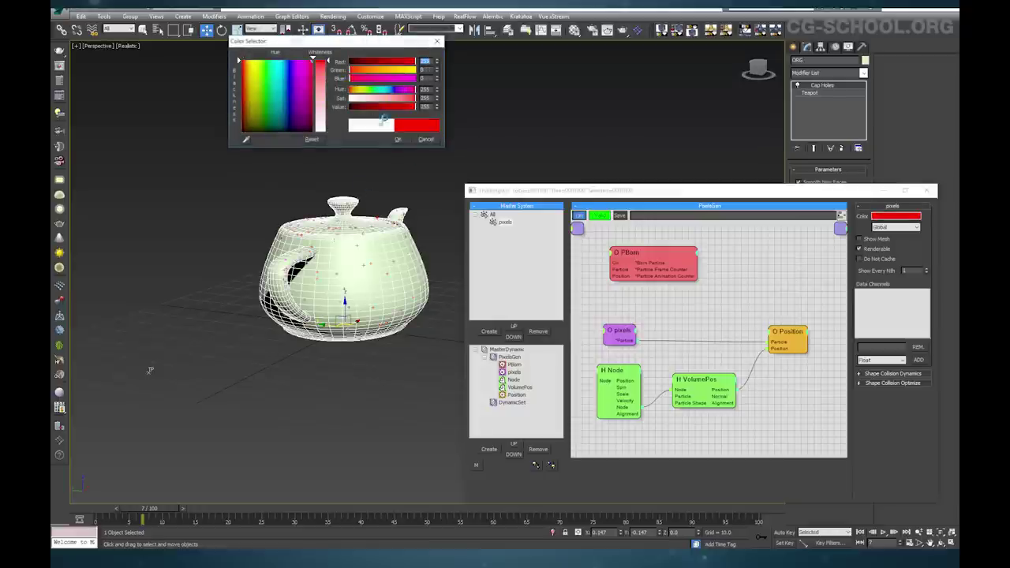
click(397, 141)
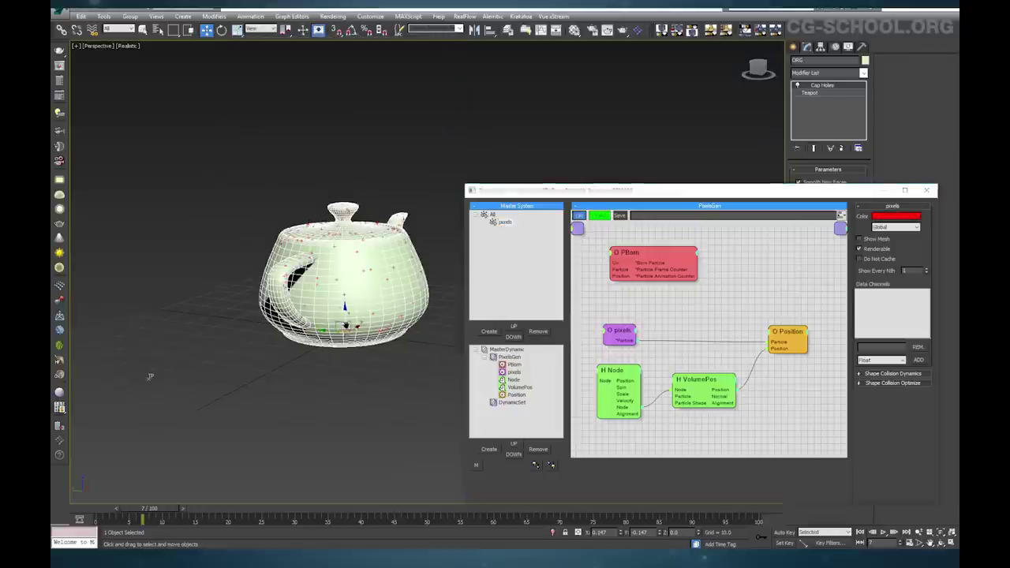
Switch the viewport to wireframe and scrub to frame 12 to examine the red particles inside the teapot
scroll(342, 335, up, 8)
mouse_move(342, 335)
alt+middle_down()
mouse_move(356, 351)
mouse_move(358, 395)
mouse_move(347, 304)
mouse_move(85, 300)
mouse_move(616, 321)
alt+middle_up()
key(F3)
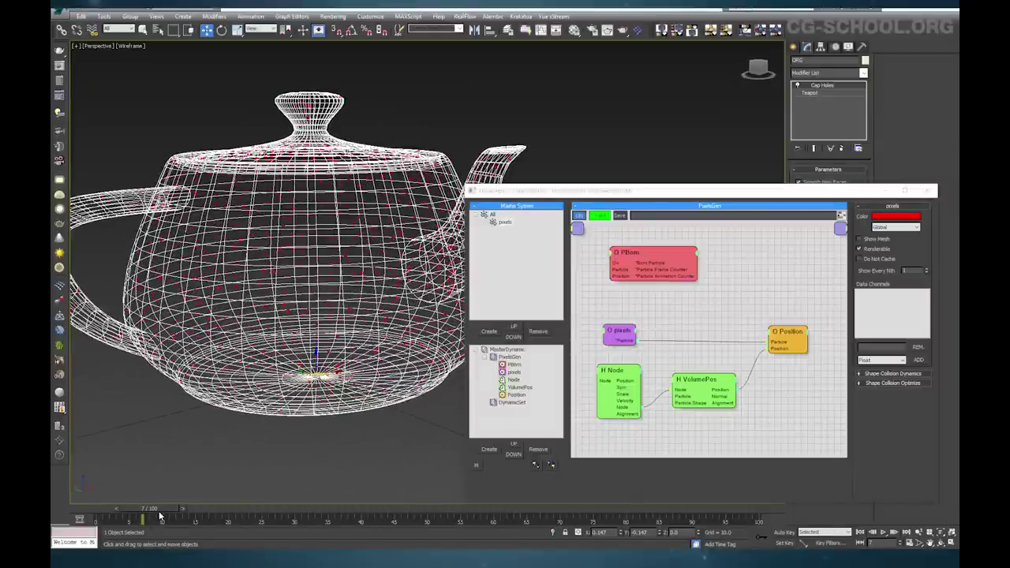
drag(161, 514, 192, 520)
key(w)
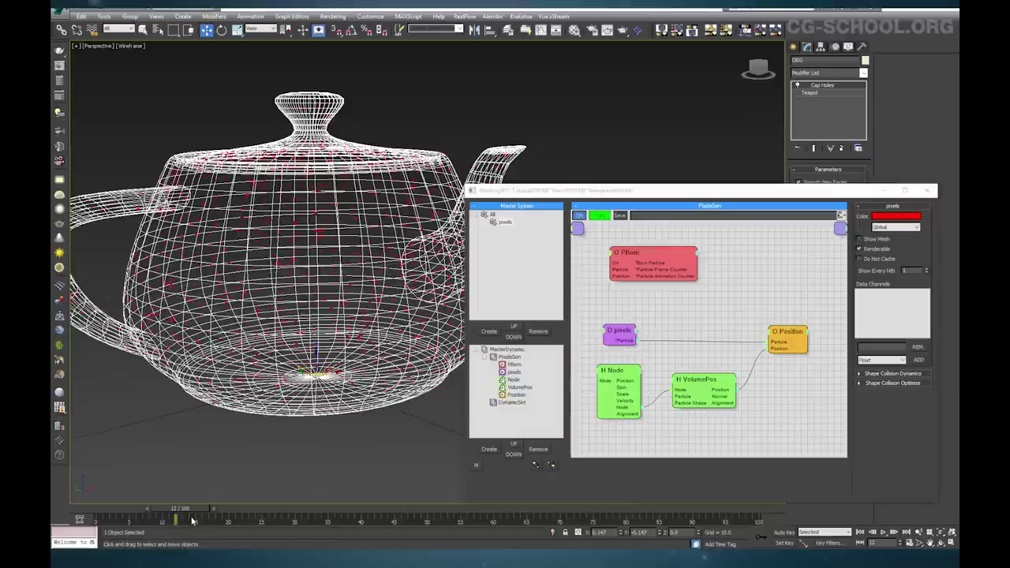
Connect the Particle output of pixels to VolumePos's Particle input and scrub the timeline to check the particles
click(634, 359)
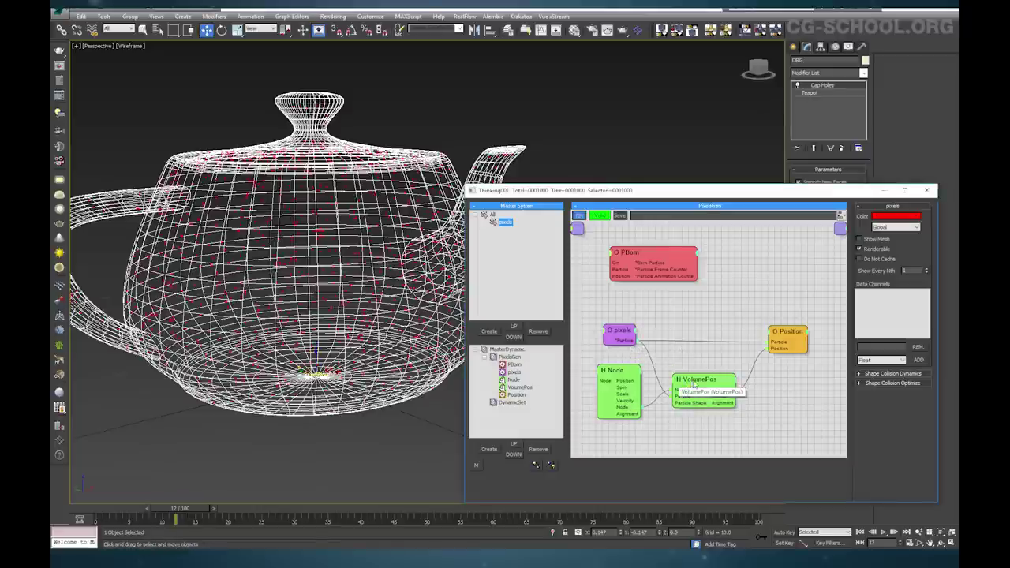
drag(688, 389, 698, 389)
drag(190, 510, 272, 509)
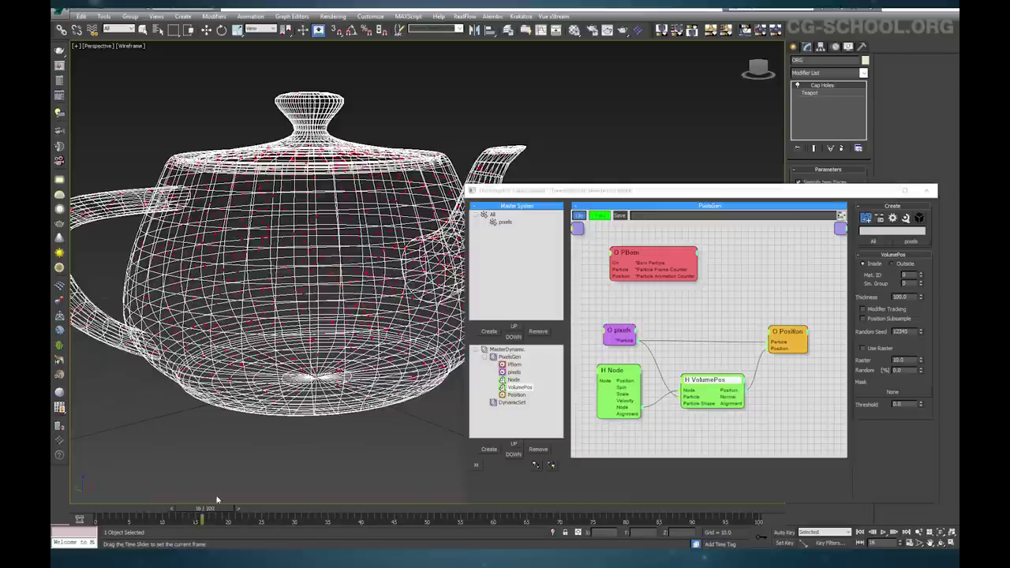
key(w)
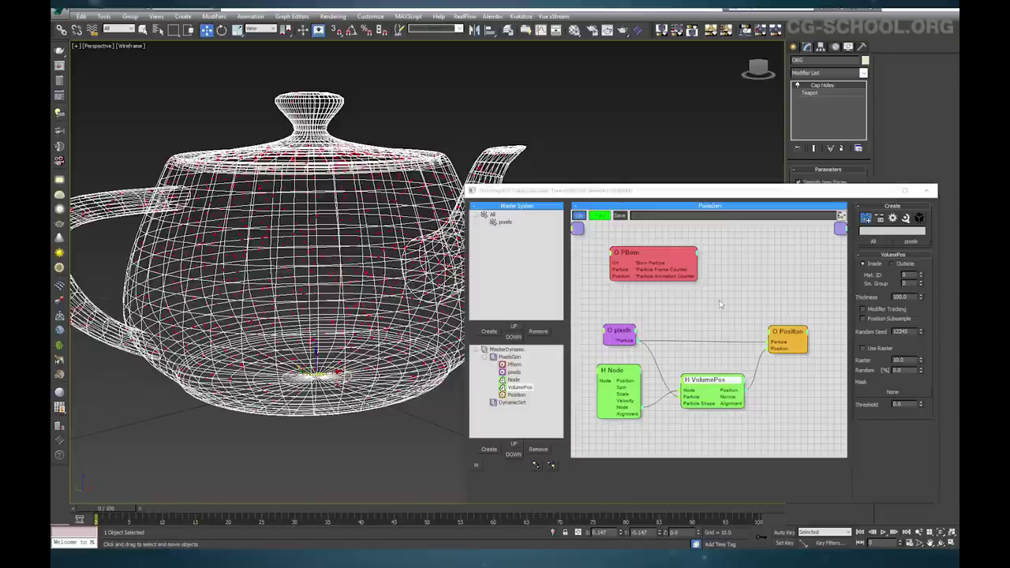
alt+middle_drag(374, 315, 416, 355)
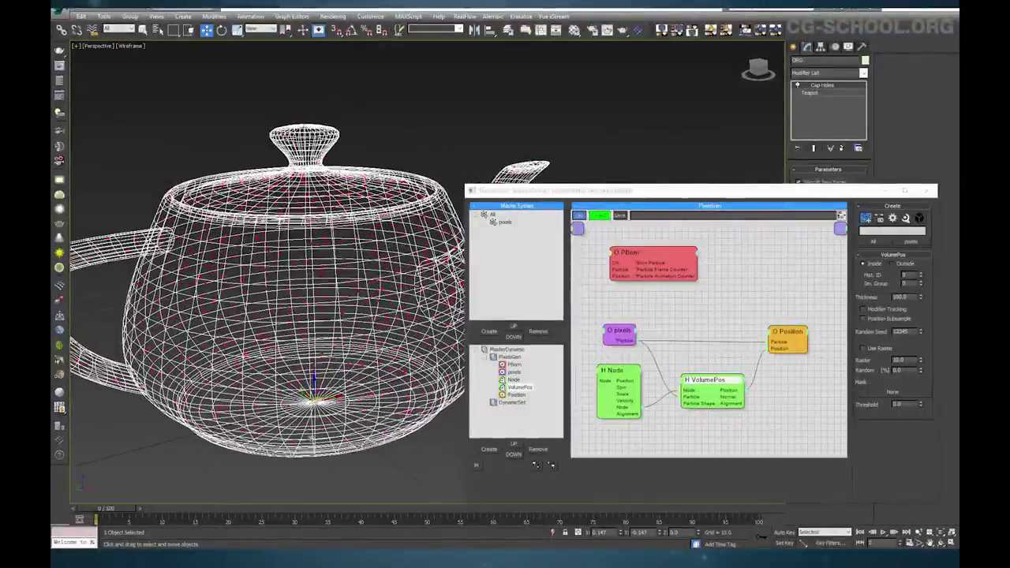
drag(120, 506, 178, 517)
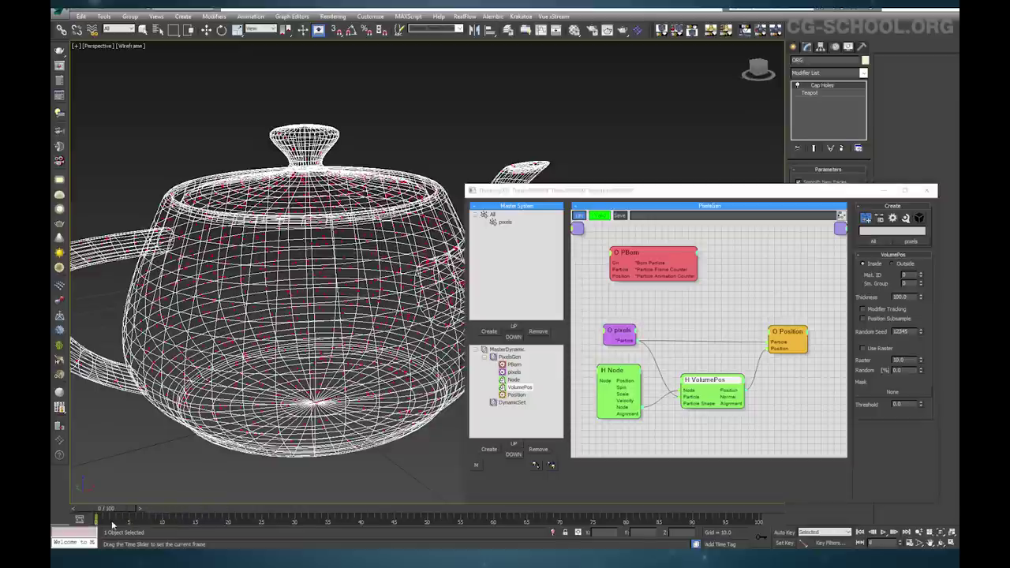
Return the timeline to frame 0 and add a second pixels group node below the Node helper in PixelsGen
drag(685, 518, 106, 508)
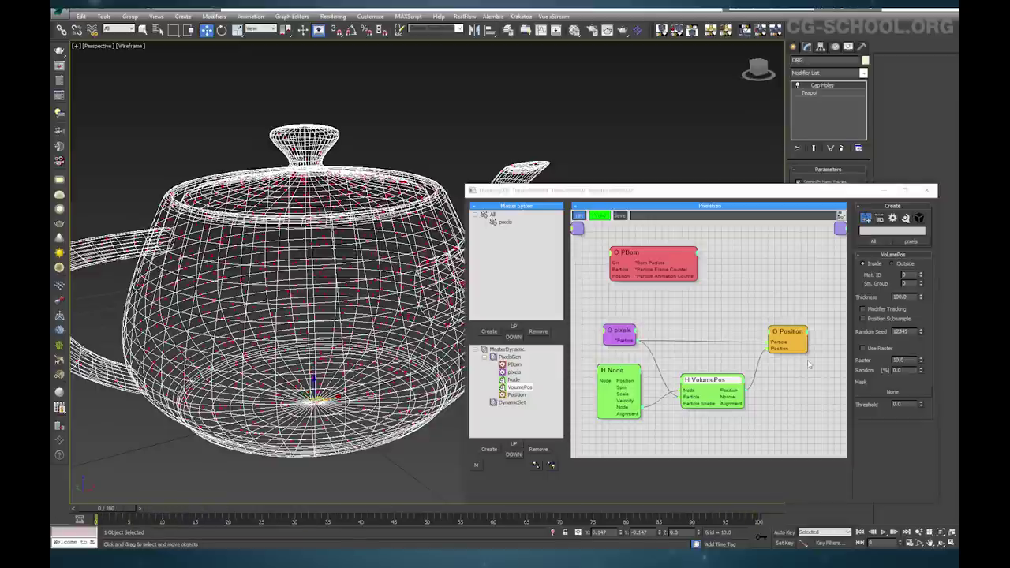
click(679, 353)
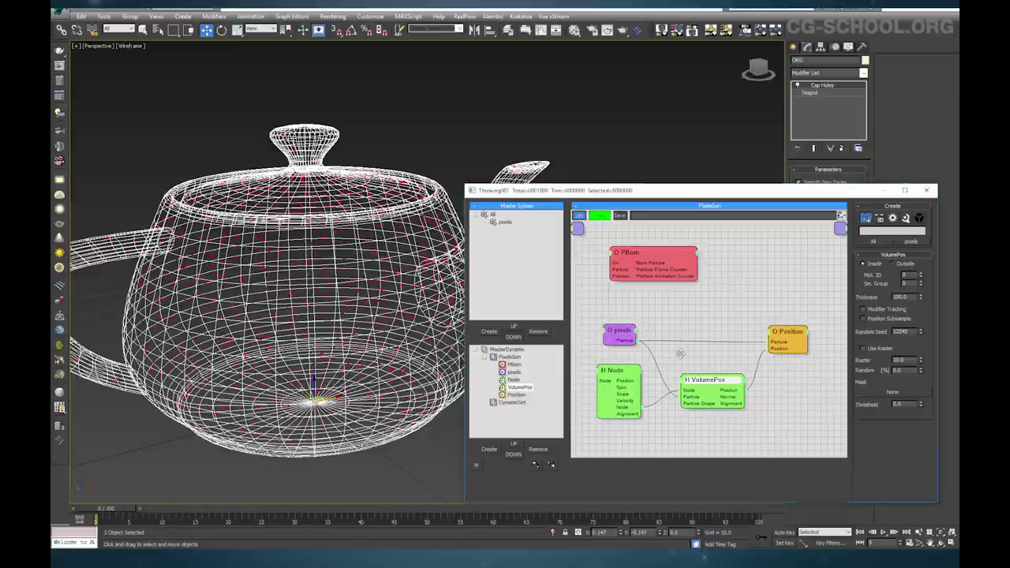
middle_drag(680, 353, 669, 293)
right_click(579, 386)
mouse_move(631, 390)
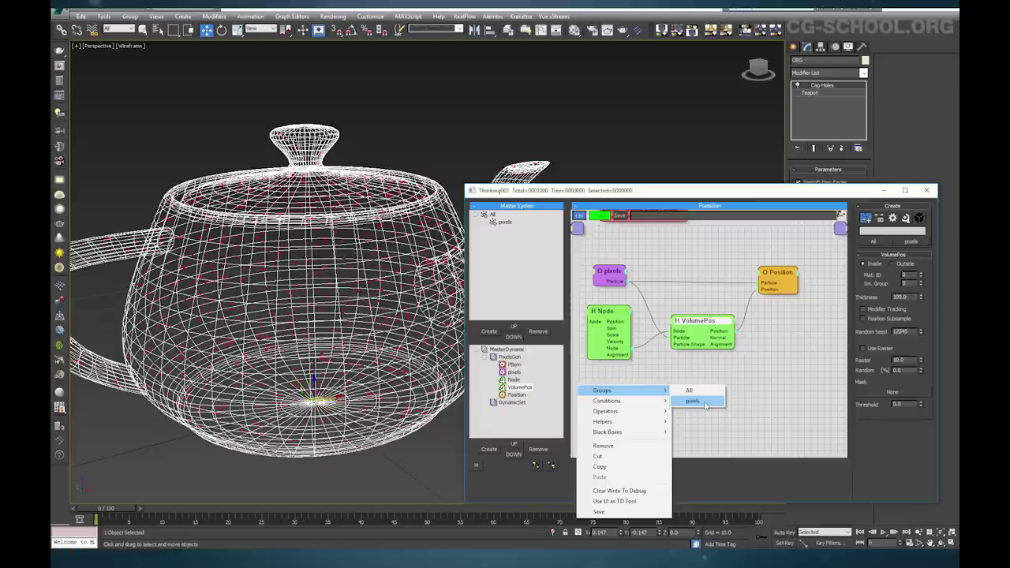
click(705, 401)
click(620, 405)
Add a StdShape operator beside the new pixels node and connect the group's Particle output to its Particle input
right_click(709, 394)
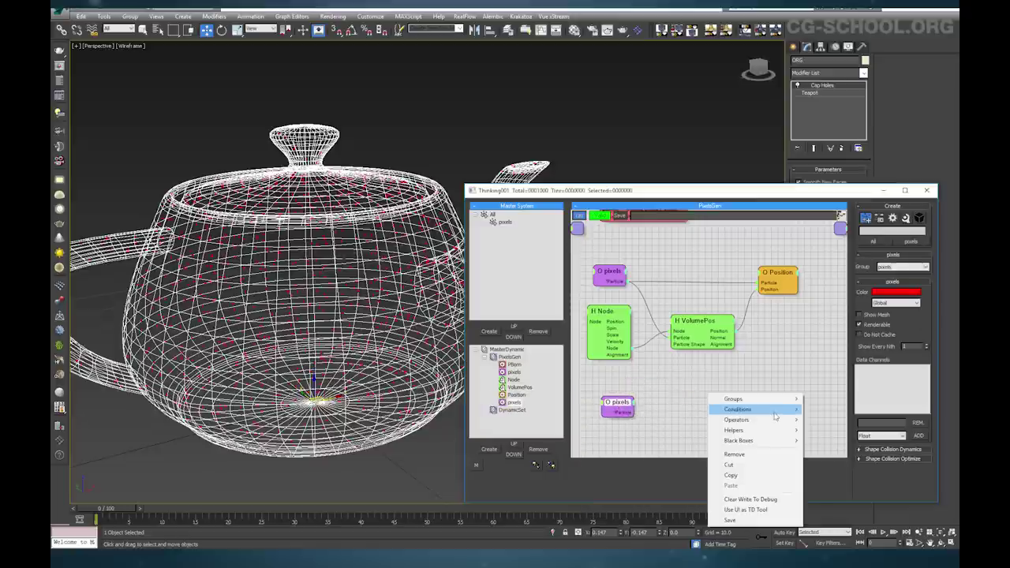
mouse_move(781, 420)
mouse_move(858, 295)
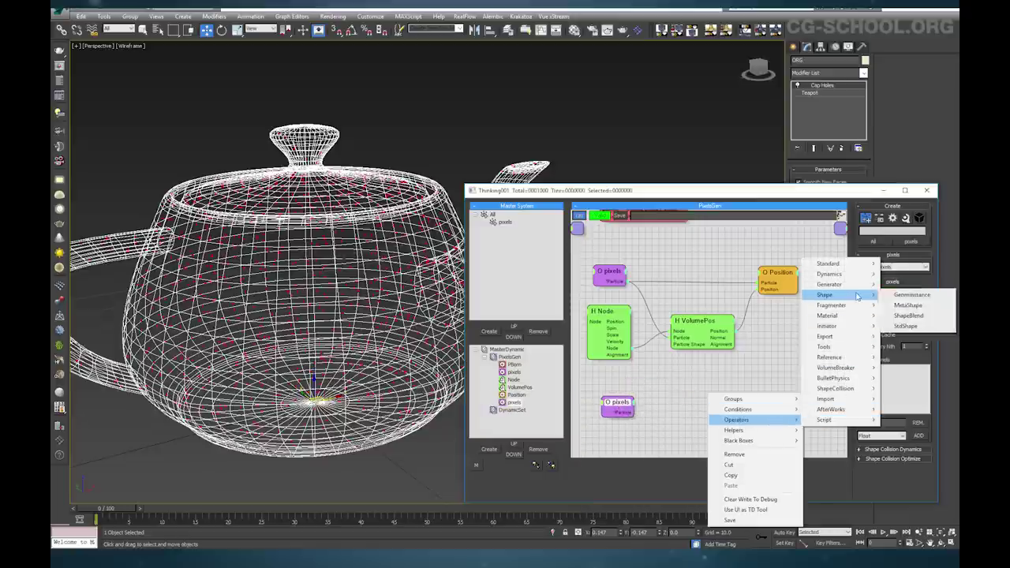
click(905, 325)
click(890, 267)
click(887, 281)
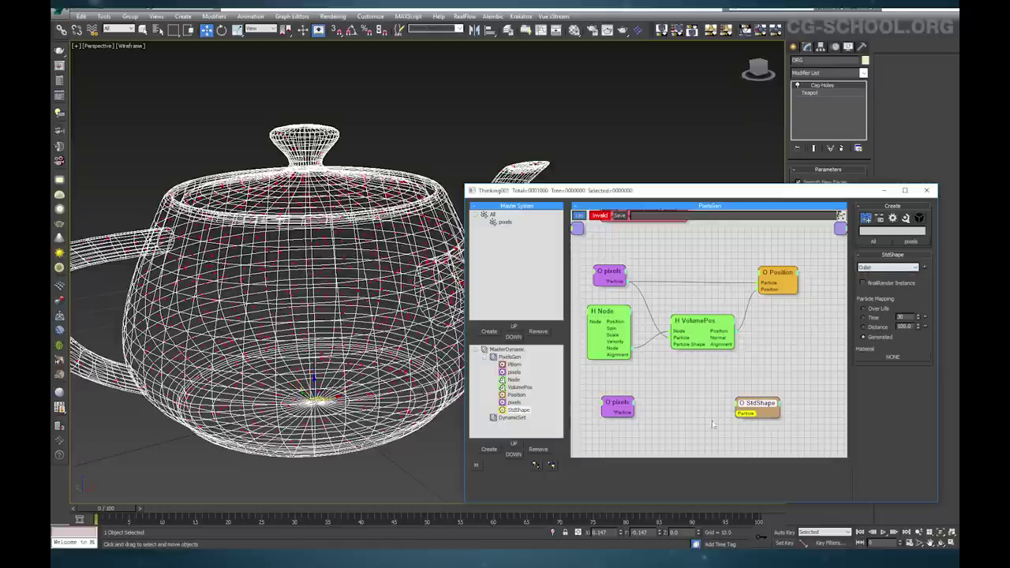
drag(628, 415, 623, 412)
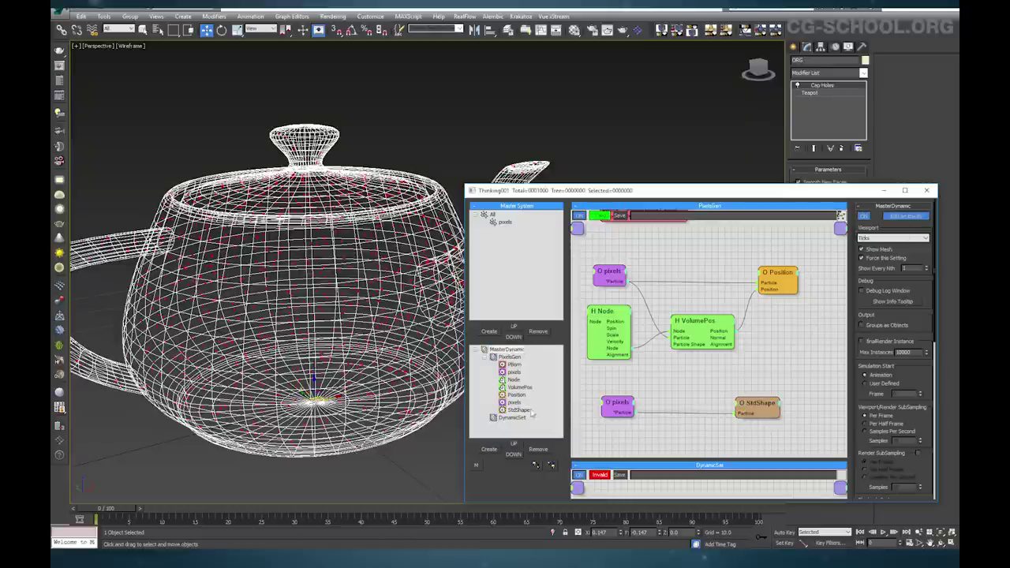
Refresh the particles on the timeline and switch the viewport to Realistic shading
drag(130, 508, 131, 511)
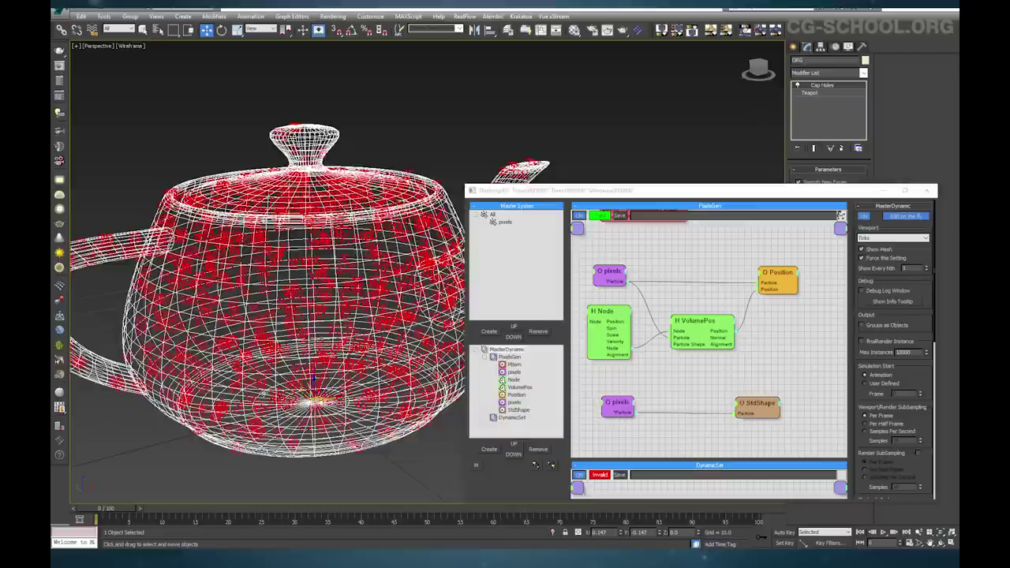
key(F3)
middle_drag(294, 347, 299, 342)
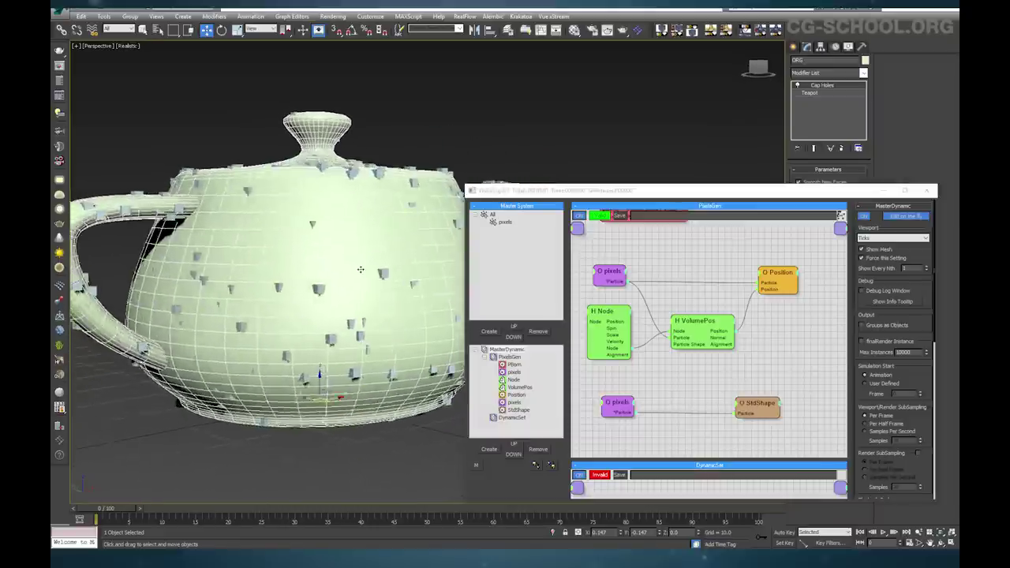
Adjust the teapot's display properties so it draws as wireframe, and examine the cube particles inside it from several angles
right_click(359, 262)
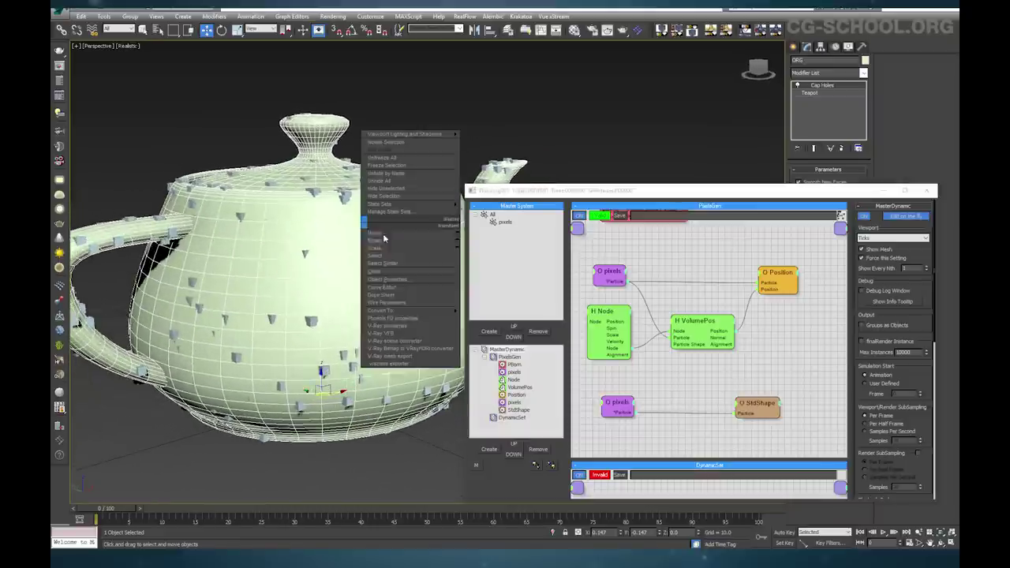
click(428, 279)
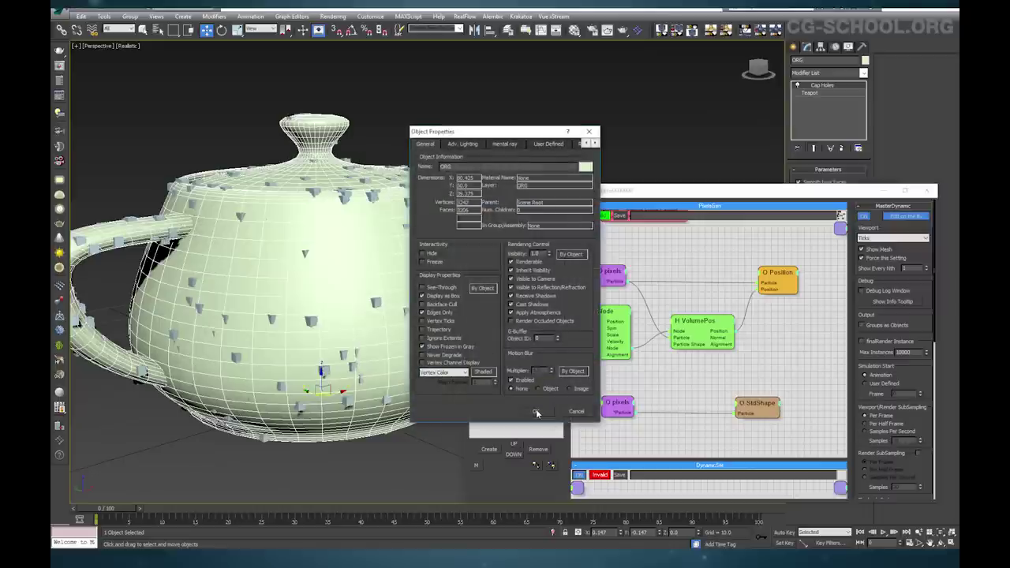
click(535, 411)
alt+middle_drag(340, 304, 357, 344)
alt+middle_drag(600, 177, 537, 175)
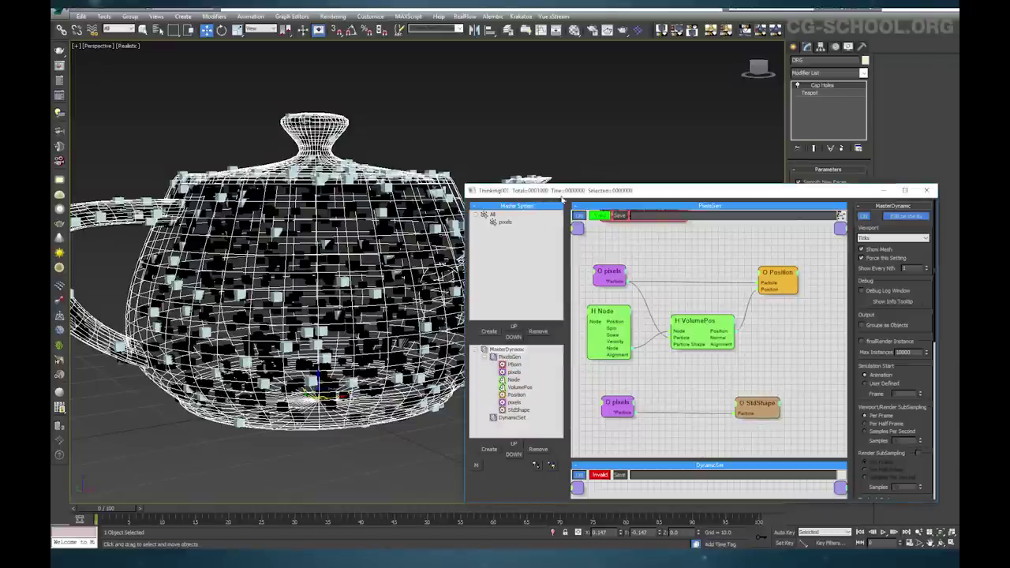
drag(637, 196, 635, 120)
alt+middle_drag(414, 291, 344, 311)
alt+middle_drag(329, 258, 451, 267)
alt+middle_drag(310, 191, 254, 203)
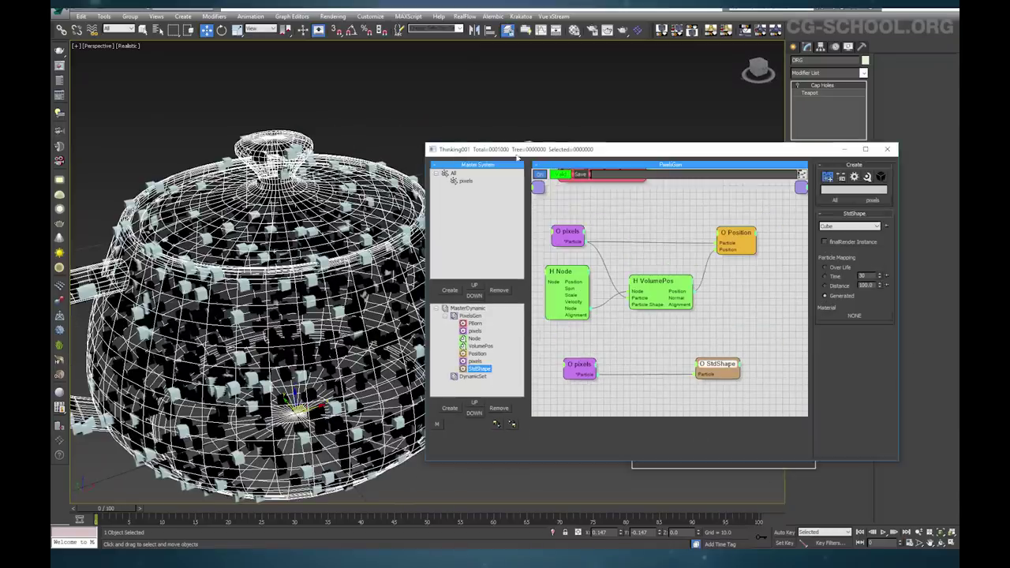
Enable Use Raster on the VolumePos helper
click(661, 296)
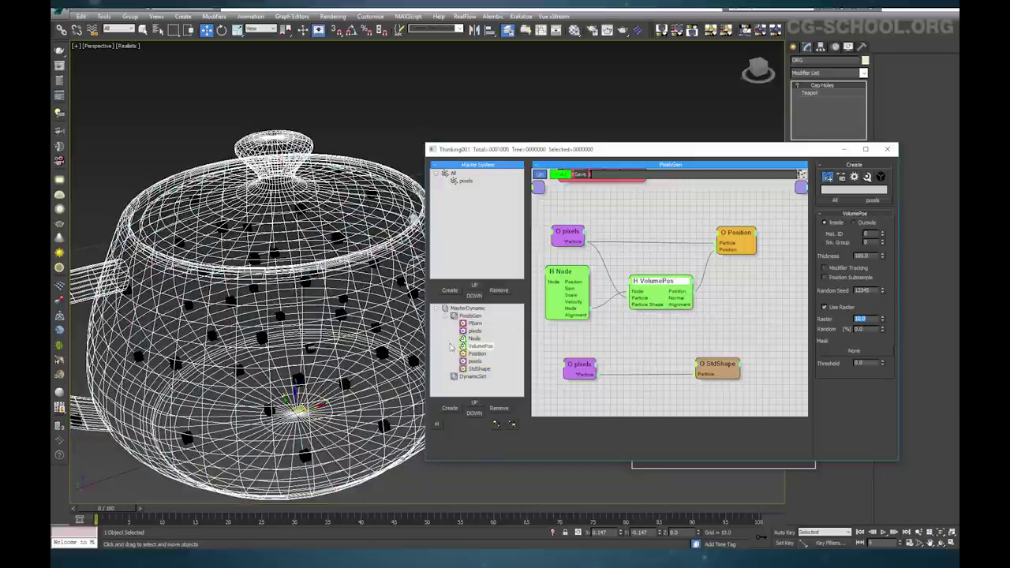
drag(681, 155, 690, 142)
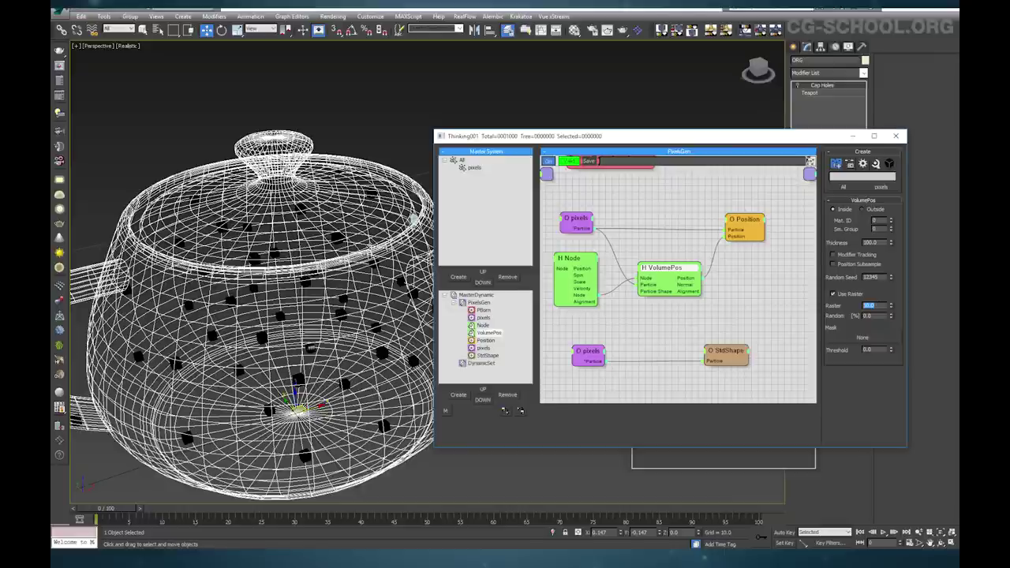
Hide the ORG layer so the teapot is out of view, and arrange the floating windows beside the particles
drag(686, 144, 578, 275)
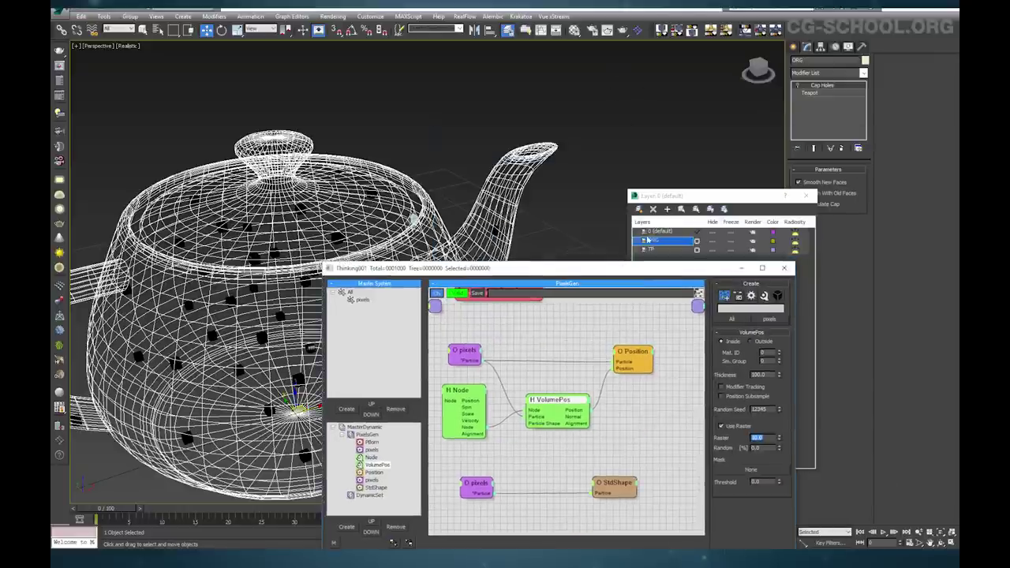
drag(692, 201, 740, 130)
click(756, 170)
drag(630, 265, 798, 162)
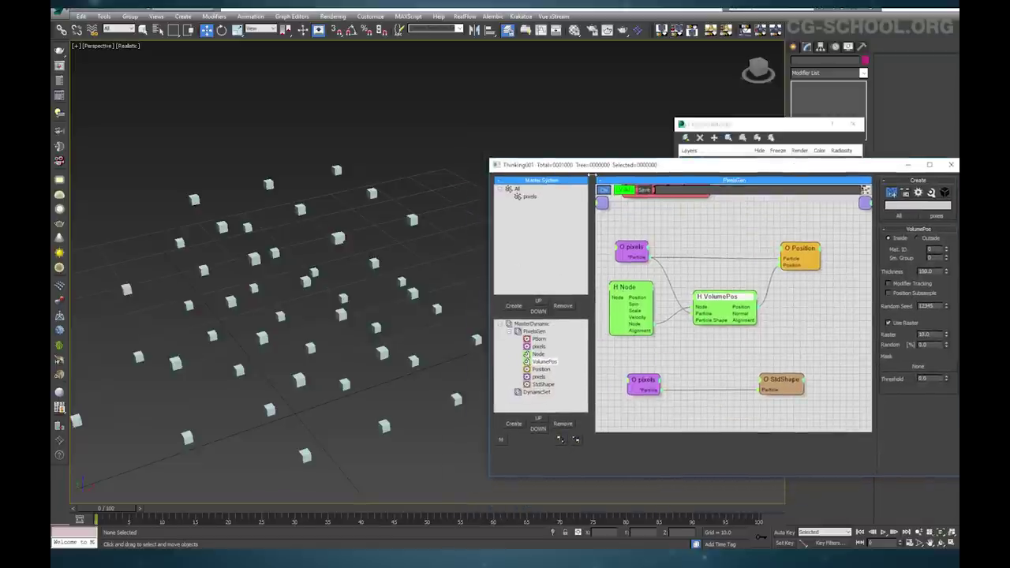
drag(634, 166, 642, 166)
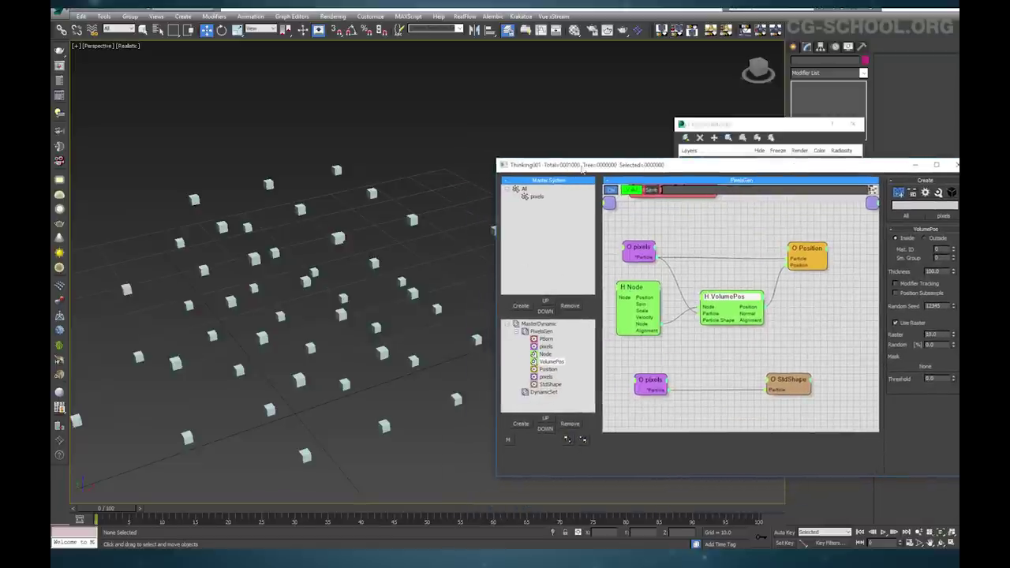
Set the VolumePos raster to 1.0 and examine how the cubes pack together
alt+middle_drag(405, 339, 421, 293)
middle_drag(323, 383, 425, 286)
alt+middle_drag(425, 286, 400, 276)
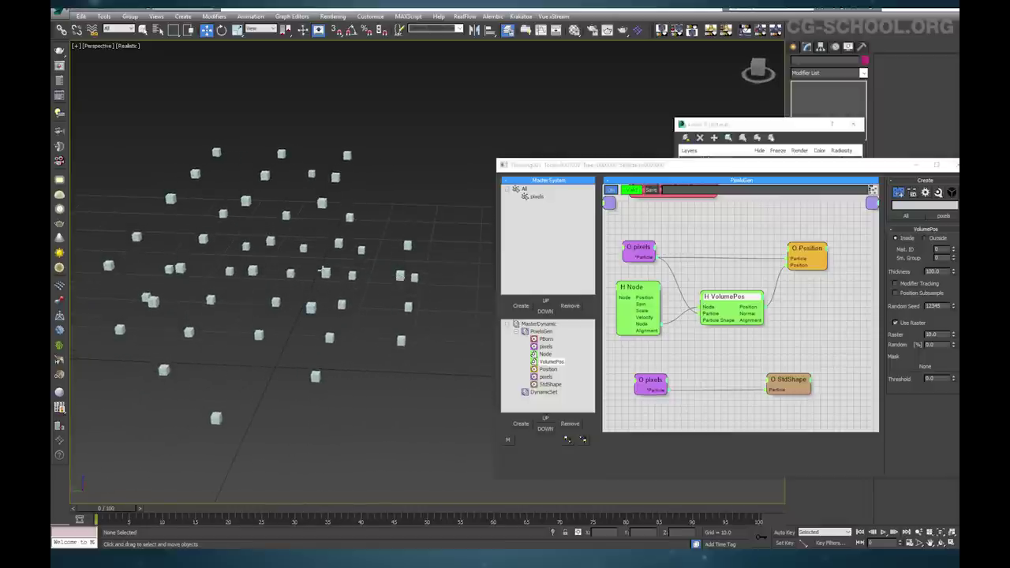
alt+middle_drag(409, 280, 362, 284)
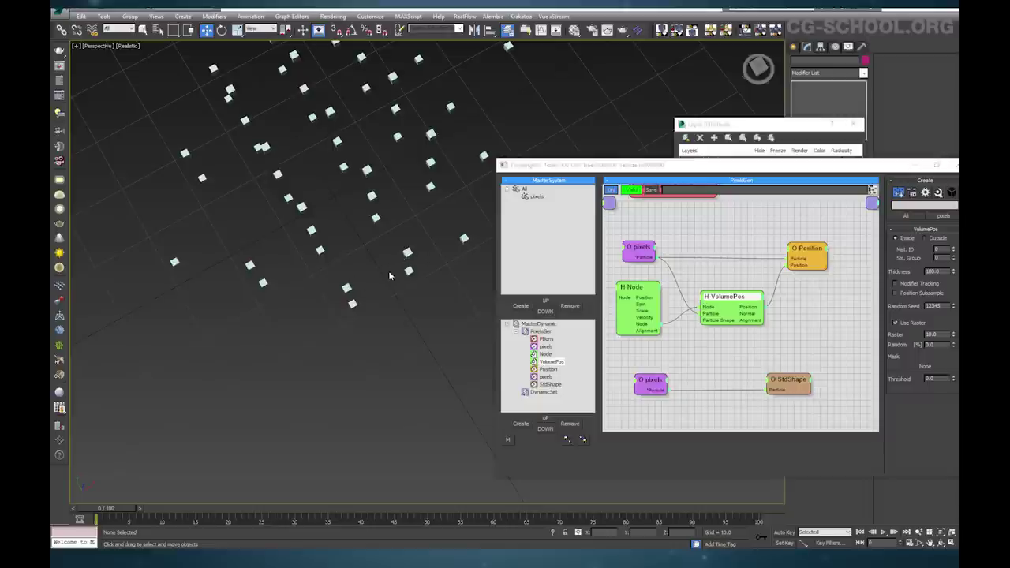
alt+middle_drag(388, 275, 369, 265)
drag(936, 334, 822, 341)
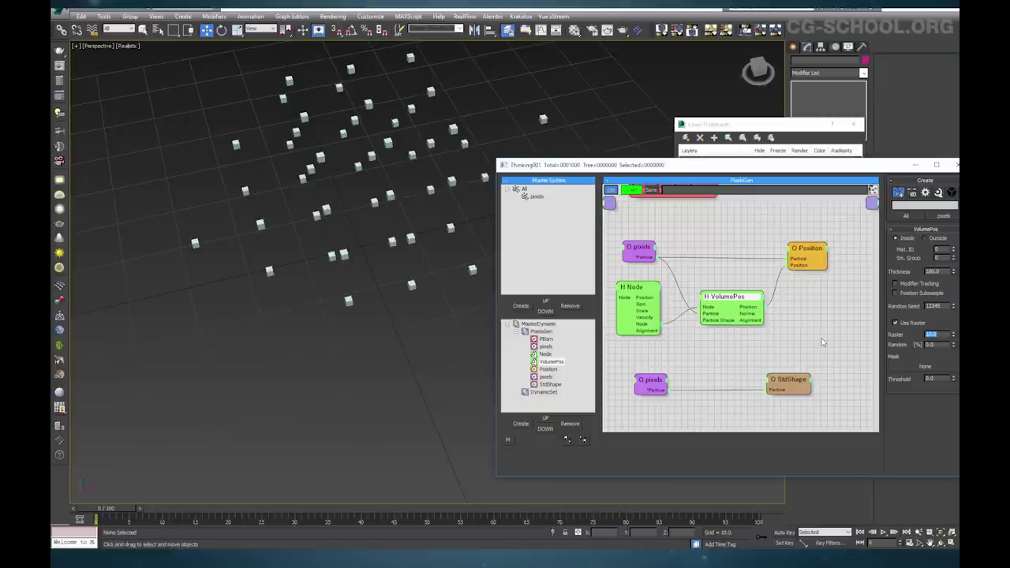
key(Return)
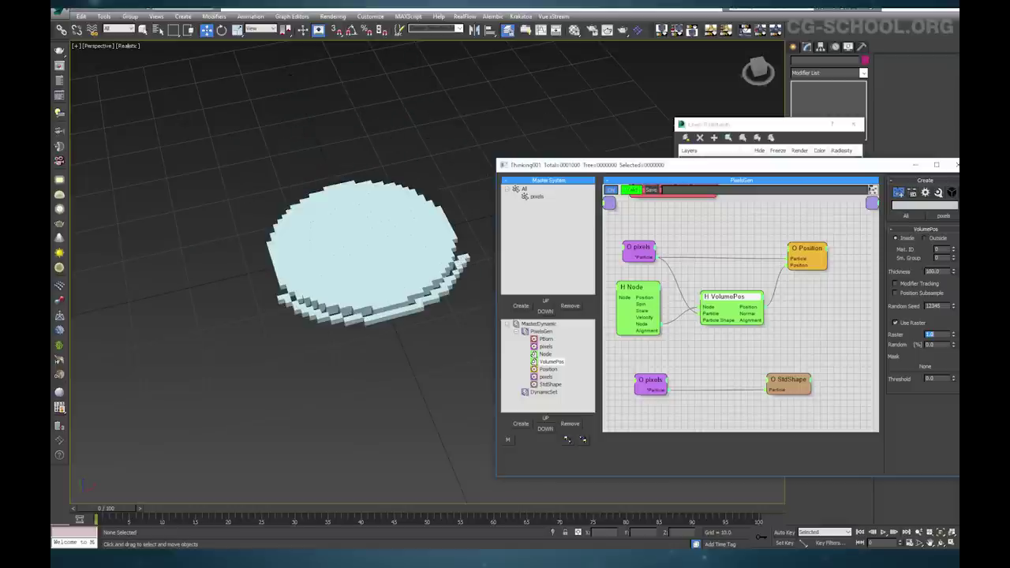
mouse_move(383, 320)
middle_down()
mouse_move(382, 354)
mouse_move(386, 303)
middle_up()
scroll(386, 302, up, 4)
scroll(357, 298, up, 6)
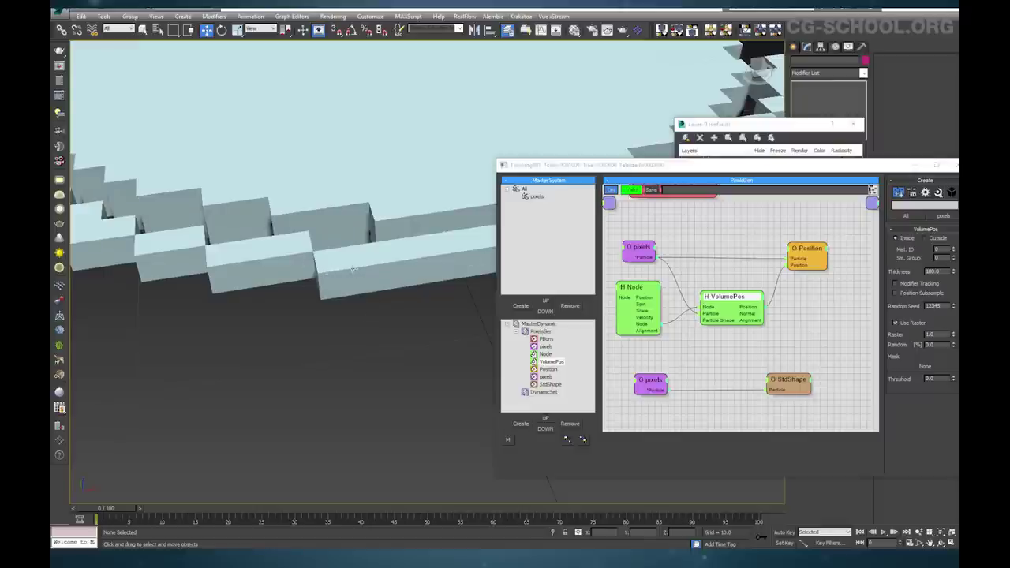
scroll(366, 274, down, 10)
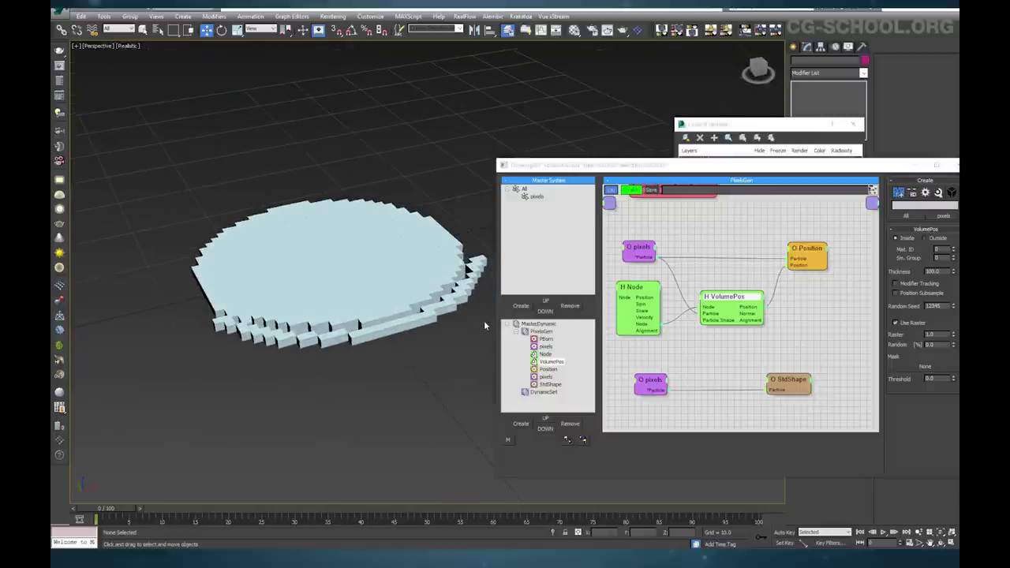
alt+middle_drag(384, 307, 342, 303)
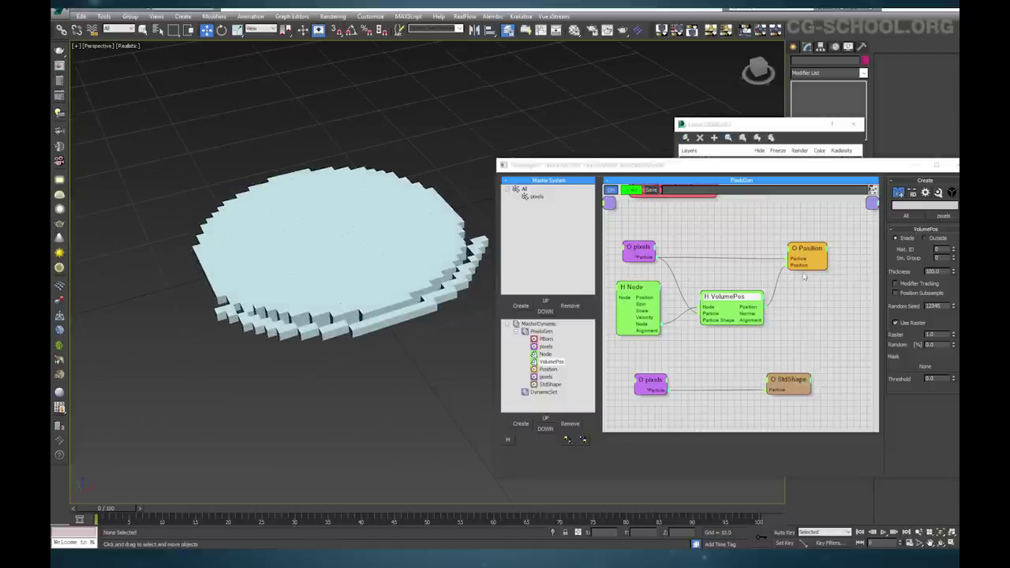
Move StdShape down, add a standard Size operator above it and connect the lower pixels node's Particle output to it
drag(789, 383, 787, 413)
right_click(775, 354)
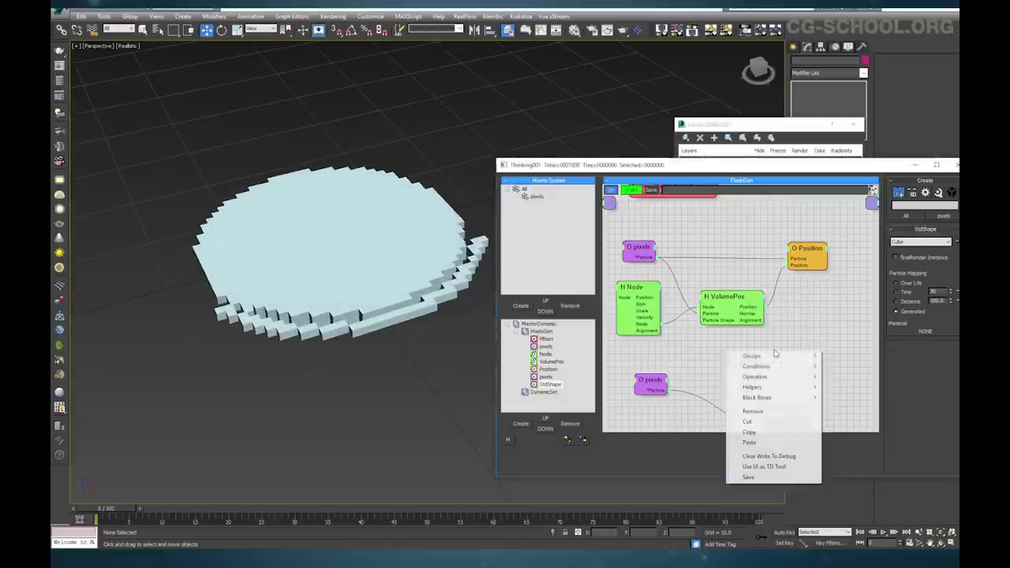
mouse_move(757, 376)
mouse_move(844, 377)
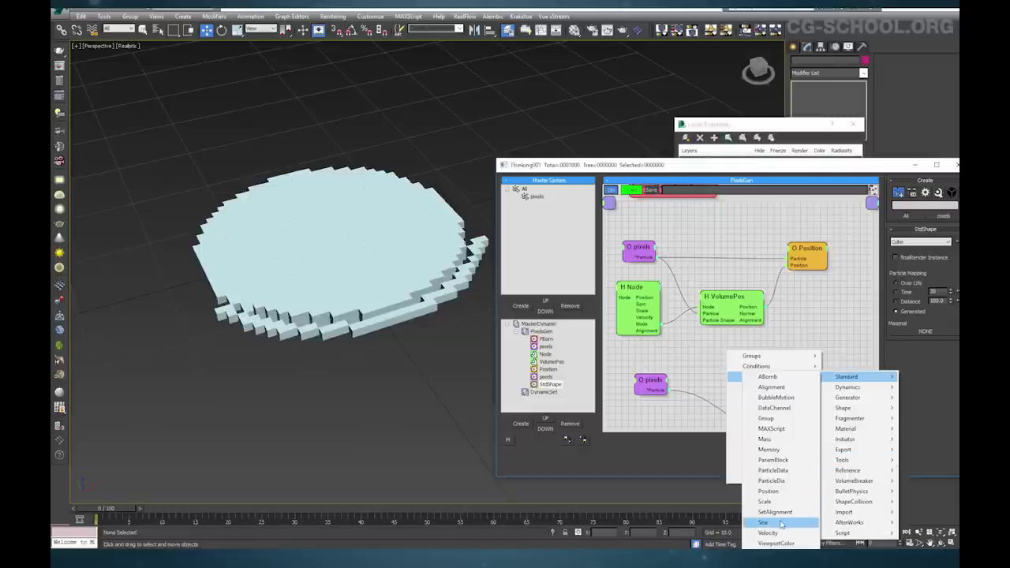
click(781, 523)
click(657, 394)
Set the particle size in the Size operator to 2.0
click(804, 356)
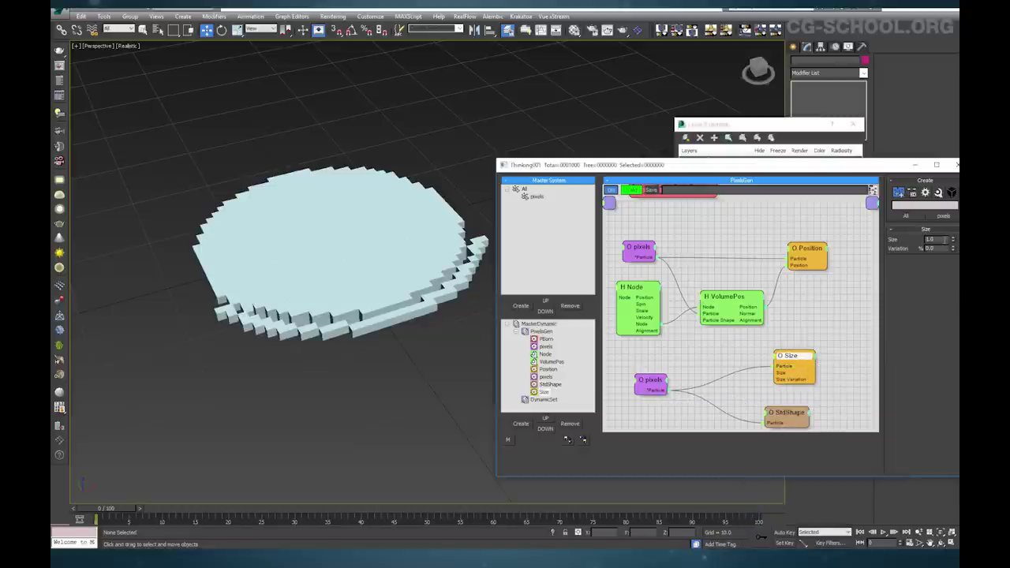
text(2)
key(Return)
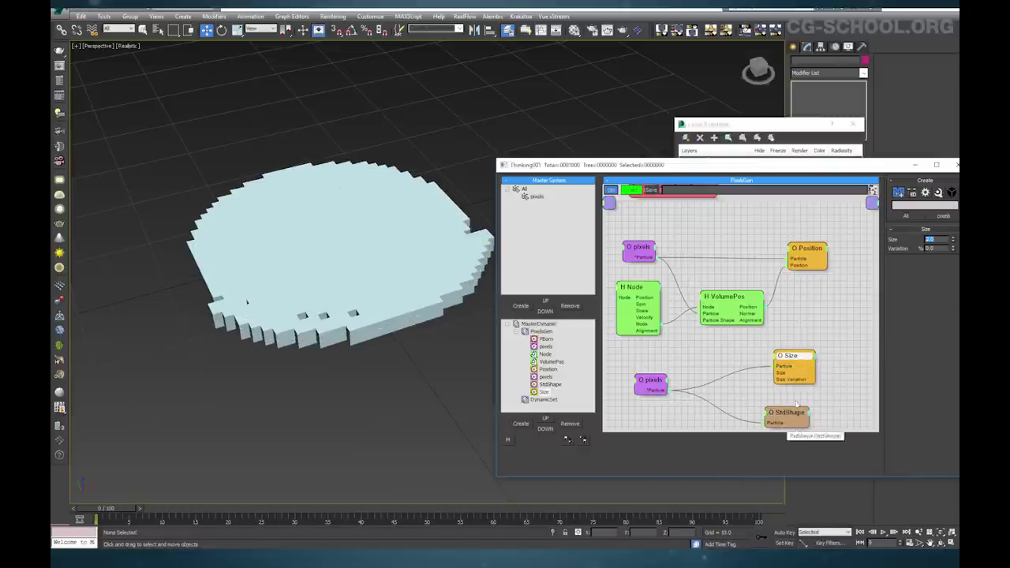
Set the VolumePos raster to 2.0 and inspect the cubes from a lower angle
click(738, 310)
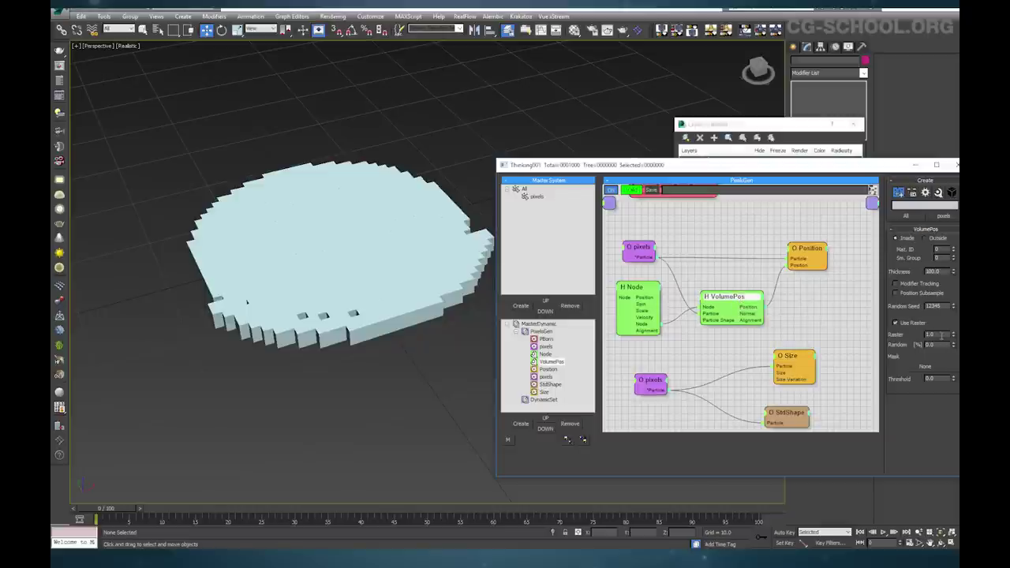
key(Return)
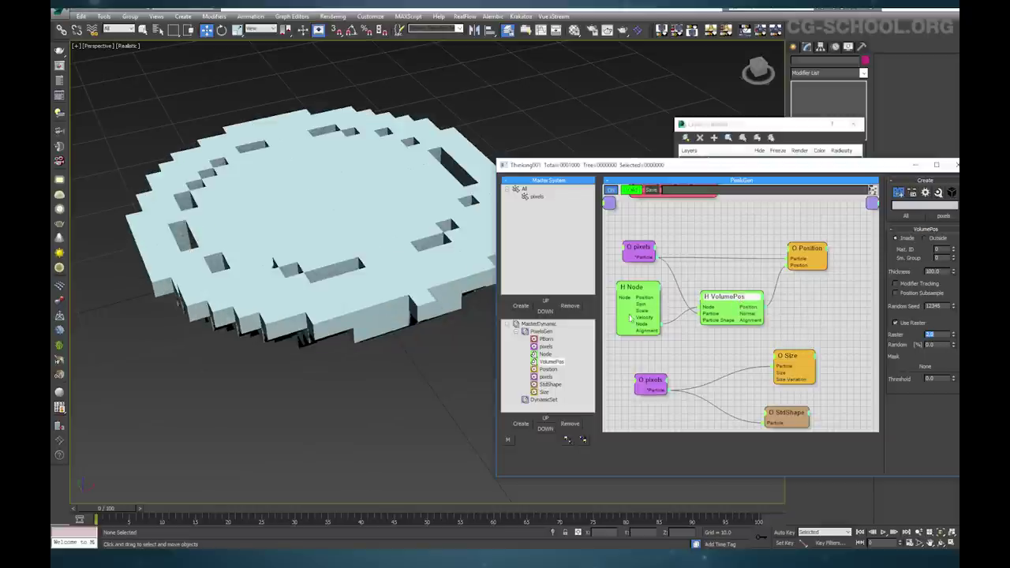
alt+middle_drag(339, 272, 376, 285)
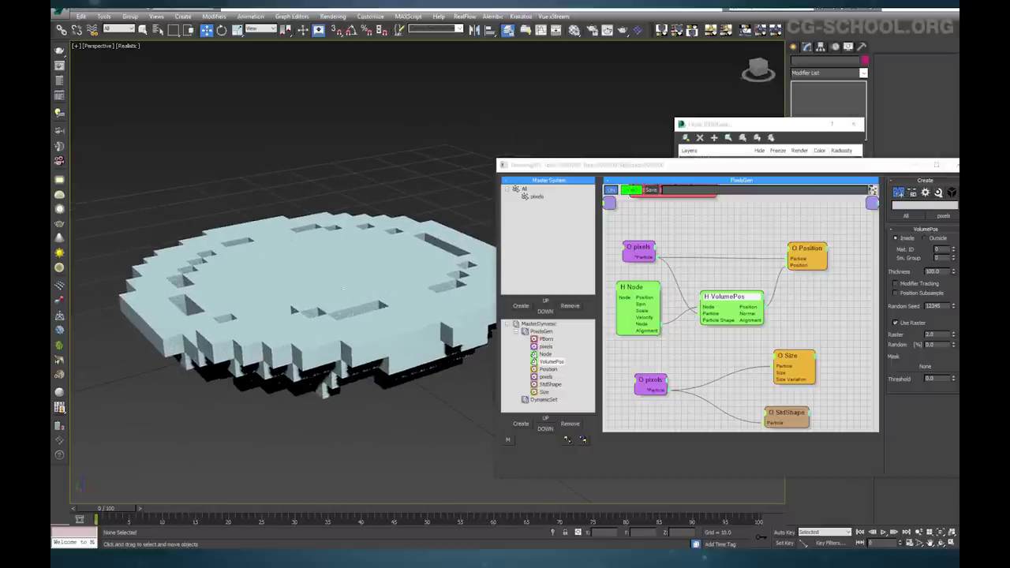
Set the Pistol Shot amount of the PBorn operator to 6000 and view the whole cube teapot
click(606, 167)
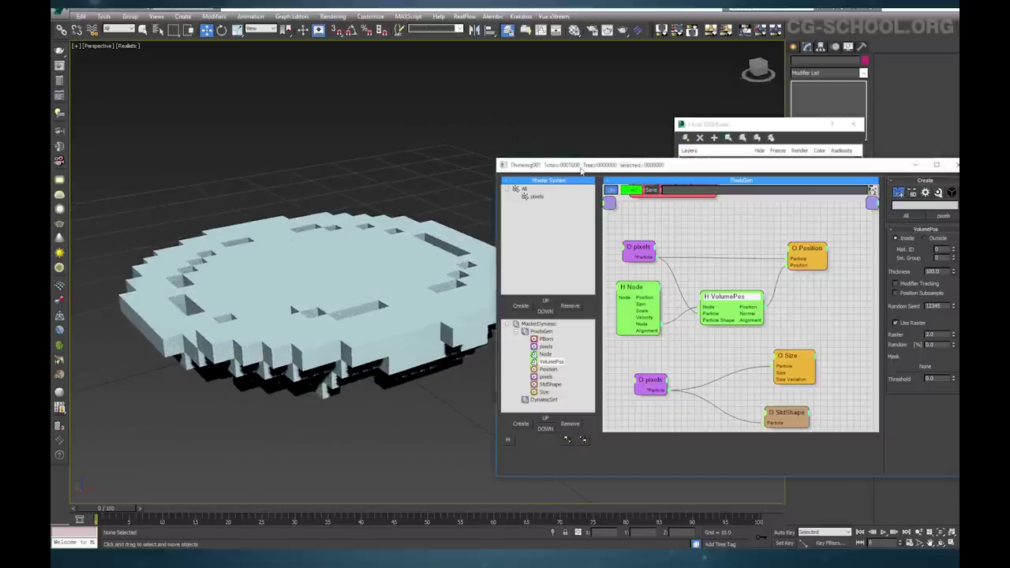
scroll(708, 232, up, 3)
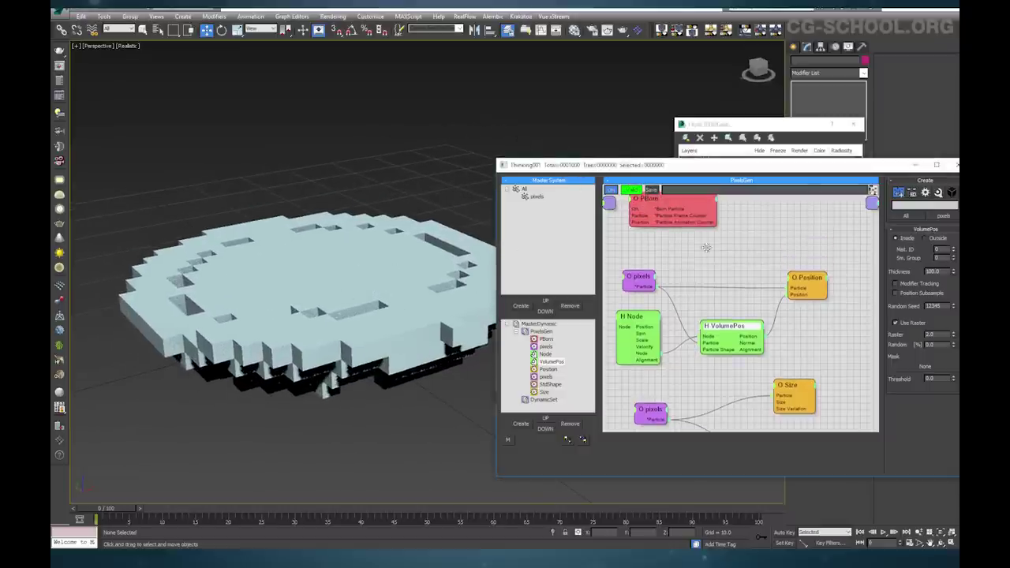
click(687, 224)
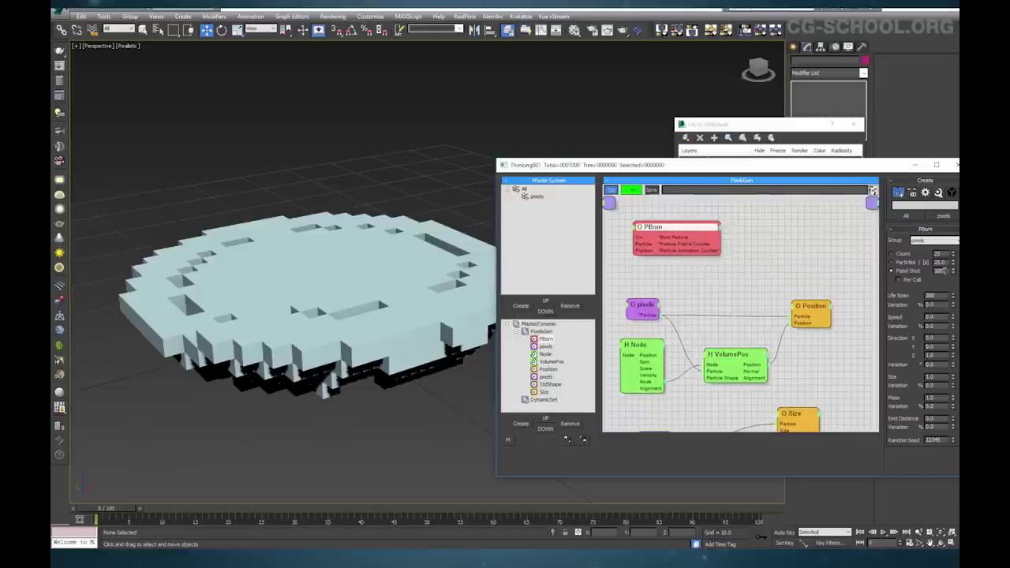
alt+middle_drag(340, 319, 320, 325)
double_click(943, 272)
text(6000)
key(Return)
alt+middle_drag(361, 224, 412, 290)
scroll(405, 288, down, 4)
Close the layer manager, minimize the Thinking particle window and inspect the cube teapot from several angles
click(854, 124)
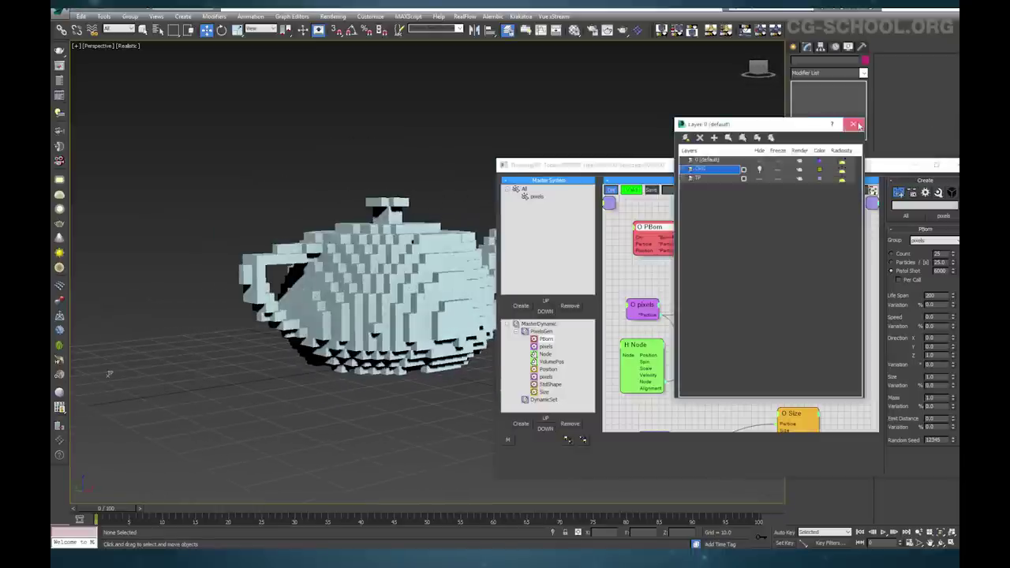
drag(903, 165, 874, 138)
click(883, 139)
middle_drag(399, 300, 470, 322)
scroll(482, 313, up, 3)
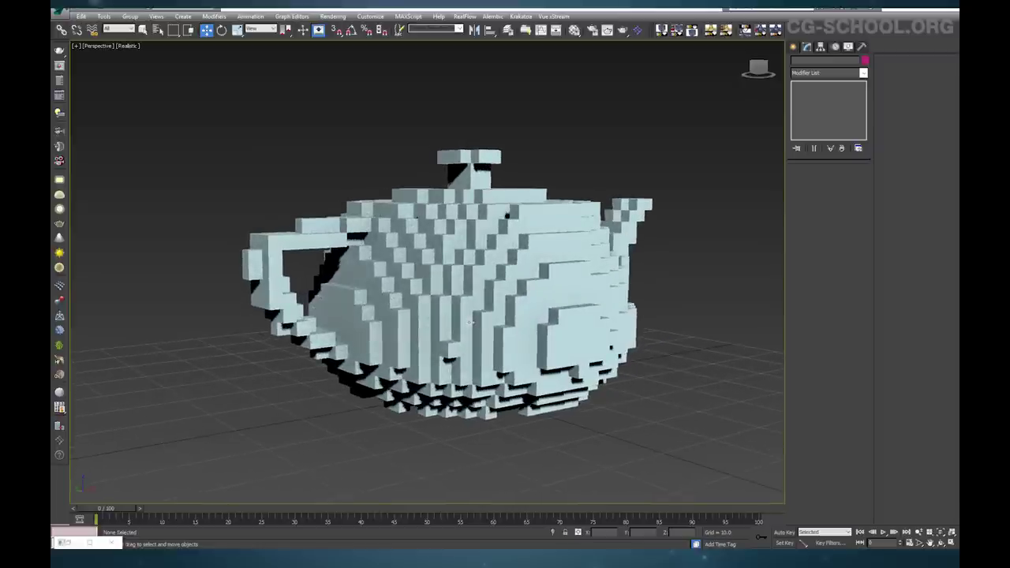
alt+middle_drag(486, 285, 489, 303)
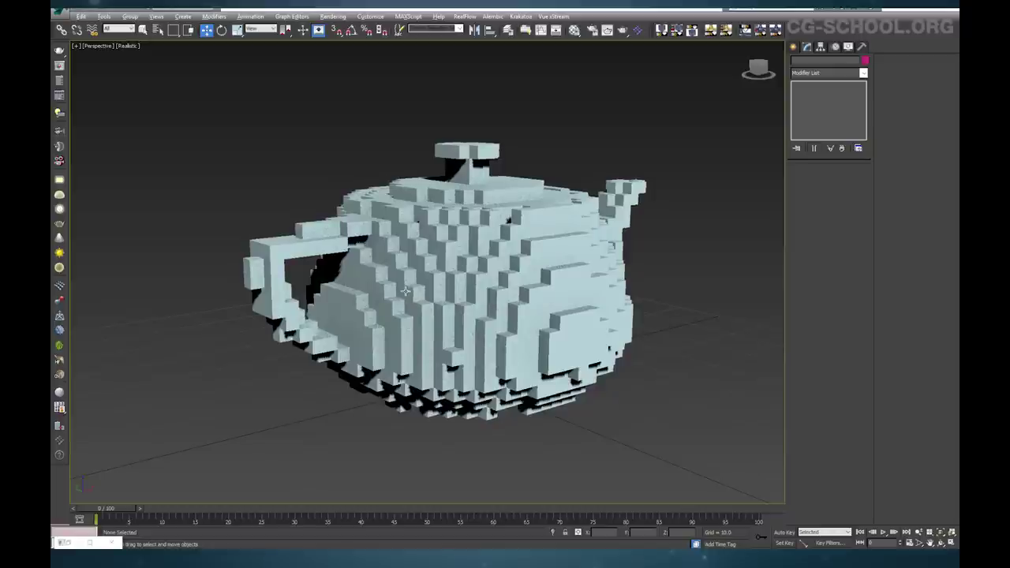
alt+middle_drag(405, 291, 407, 302)
Unhide the ORG layer and turn off Display as Box in the original teapot's object properties
click(507, 29)
click(757, 170)
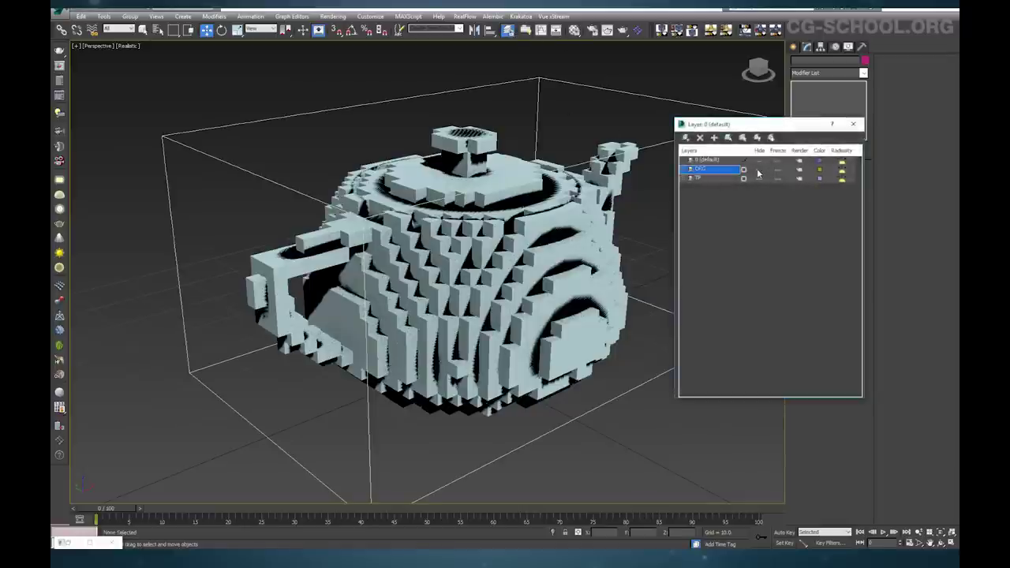
click(578, 169)
right_click(576, 168)
click(619, 220)
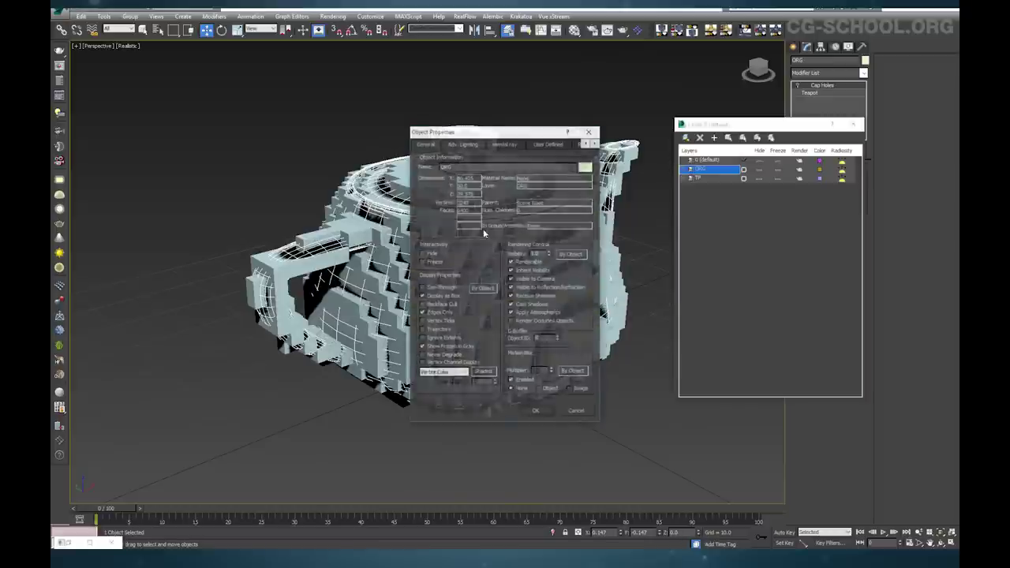
click(536, 412)
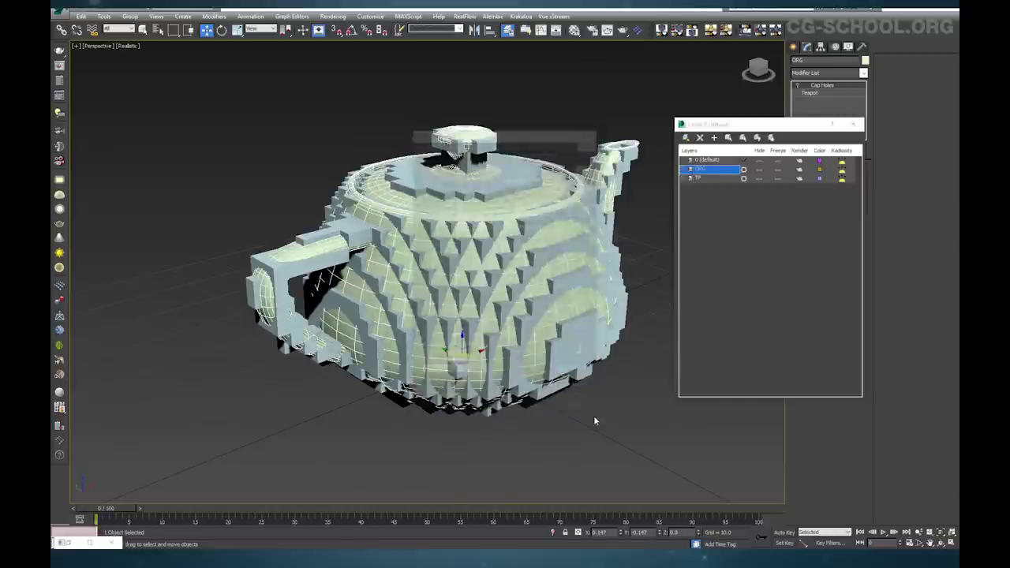
click(593, 415)
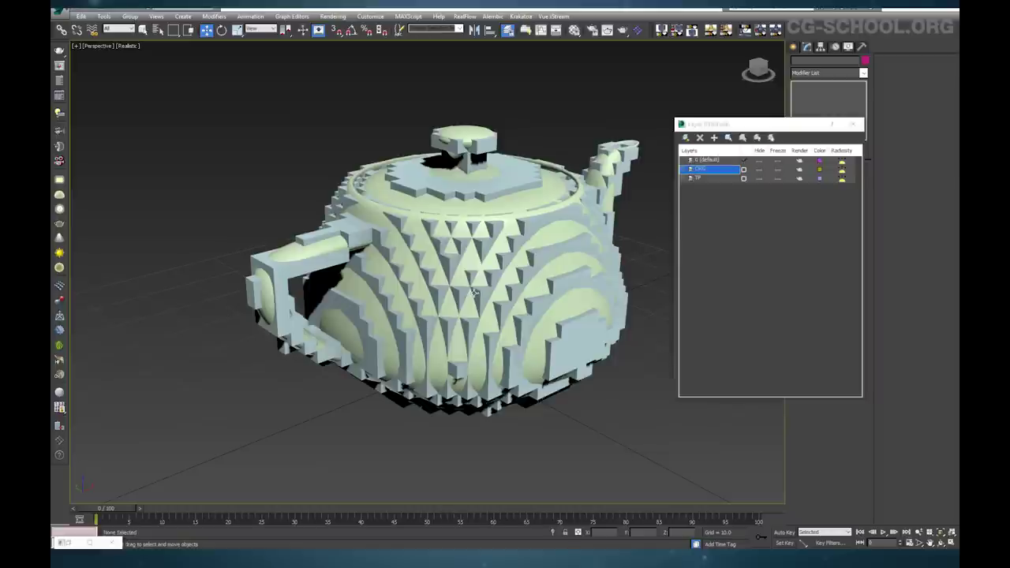
Examine from several angles how the cubes line up with the surface of the original teapot
alt+middle_drag(477, 291, 462, 215)
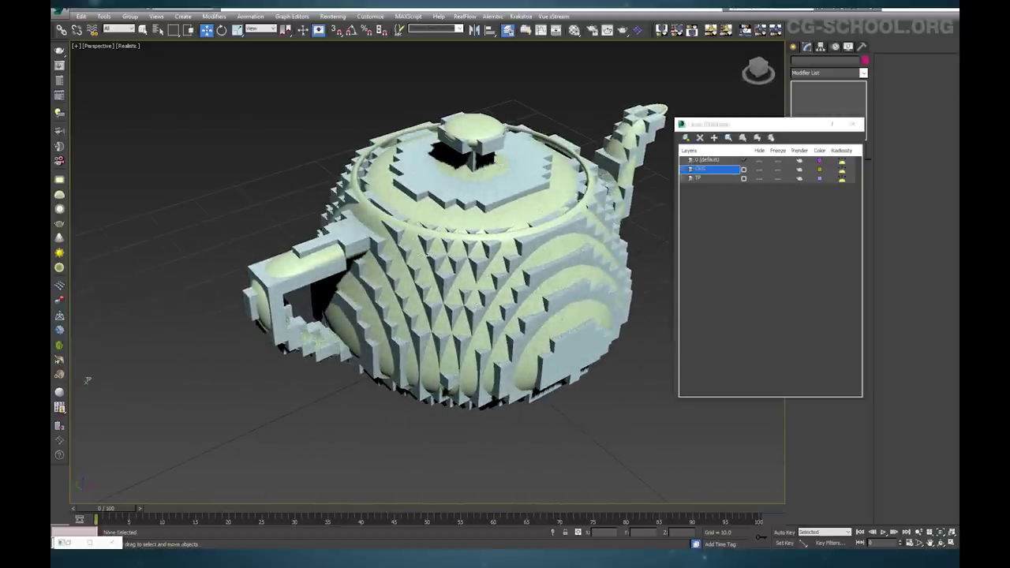
alt+middle_drag(430, 256, 439, 277)
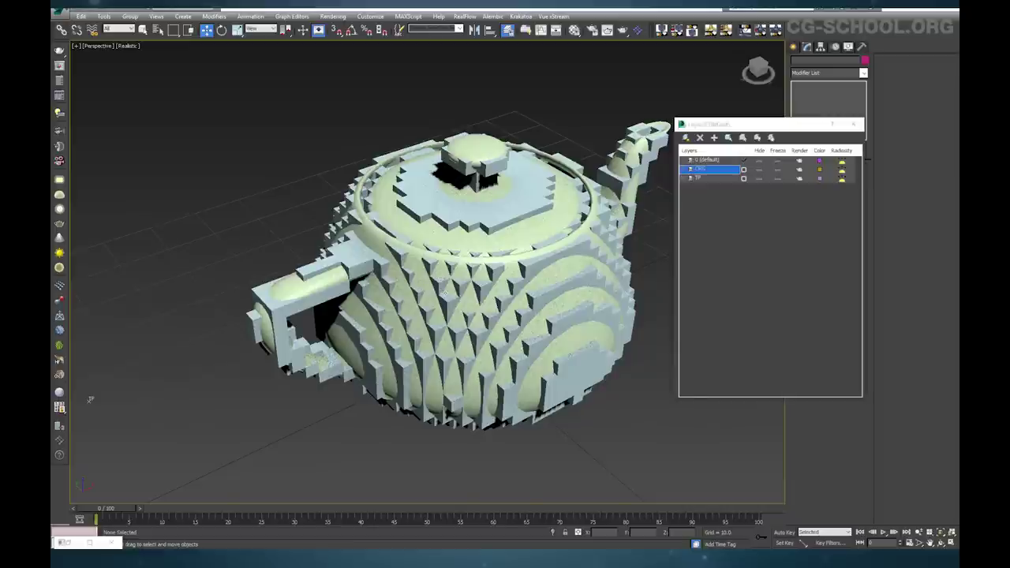
scroll(441, 293, up, 6)
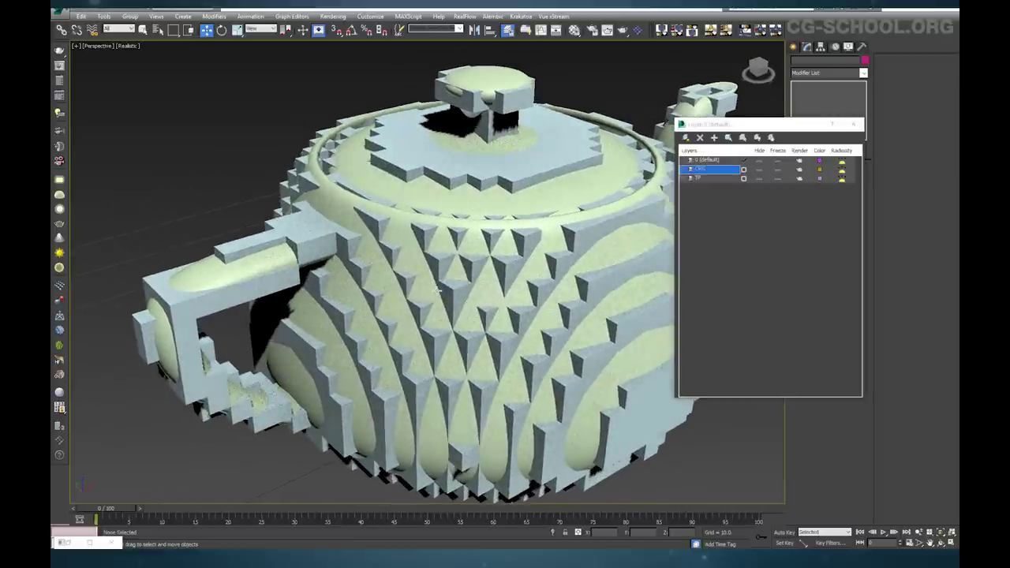
alt+middle_drag(441, 294, 446, 253)
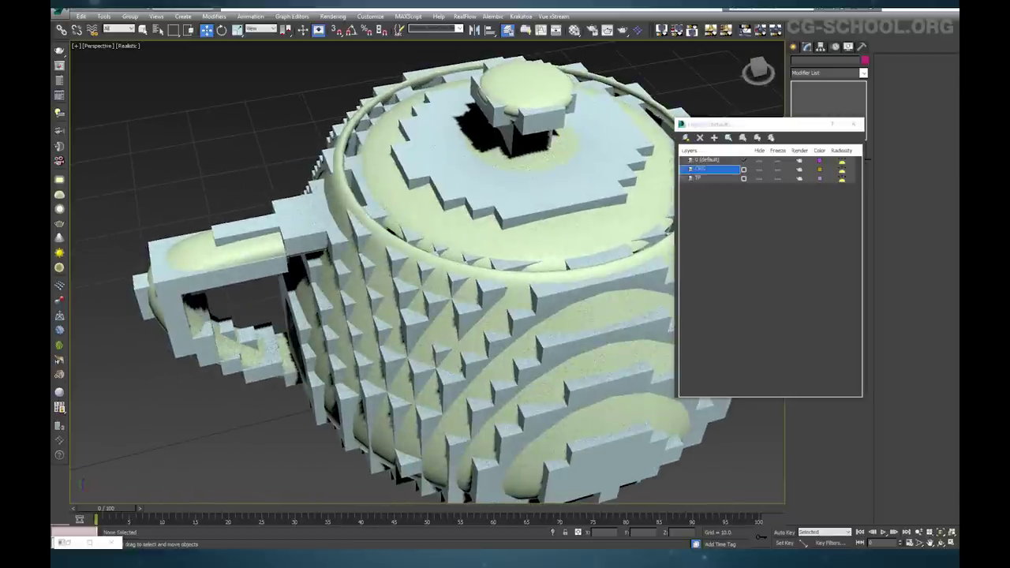
alt+middle_drag(550, 261, 482, 257)
alt+middle_drag(442, 286, 631, 205)
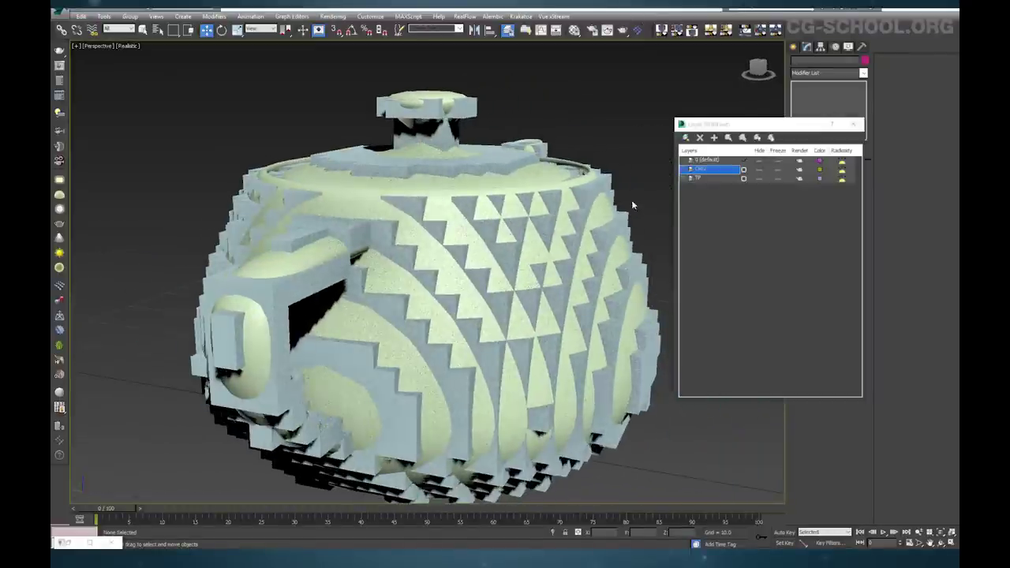
Hide the TP layer so only the original teapot is displayed, and close the layer manager
click(759, 179)
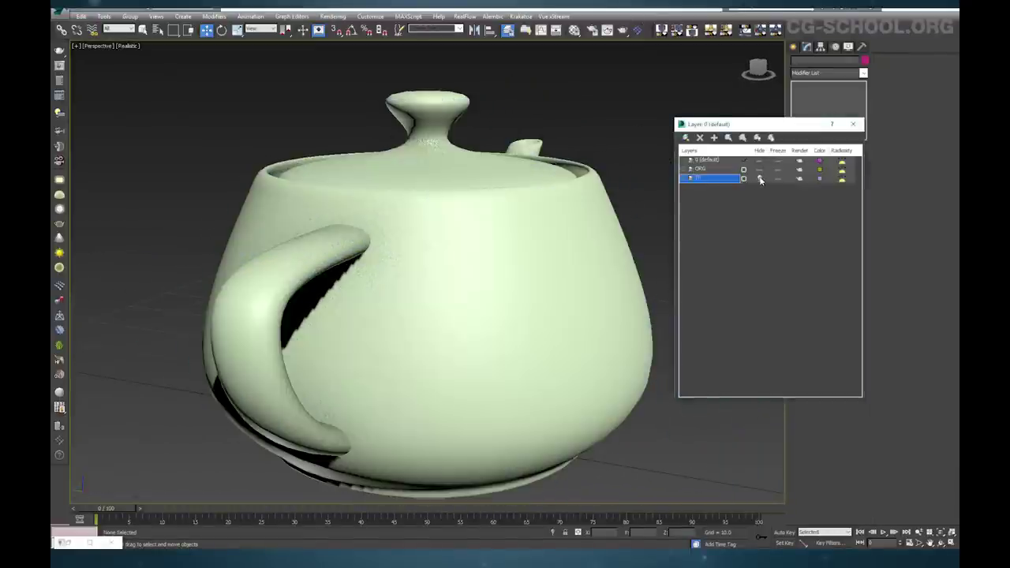
alt+middle_drag(552, 205, 572, 229)
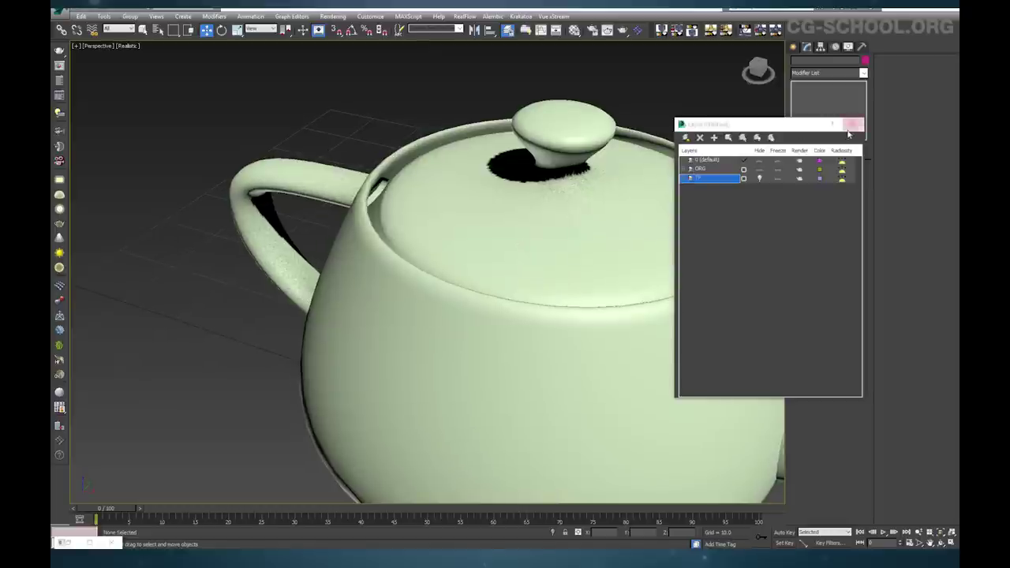
click(853, 124)
Select the ORG teapot and enable its Cap Holes modifier
click(793, 46)
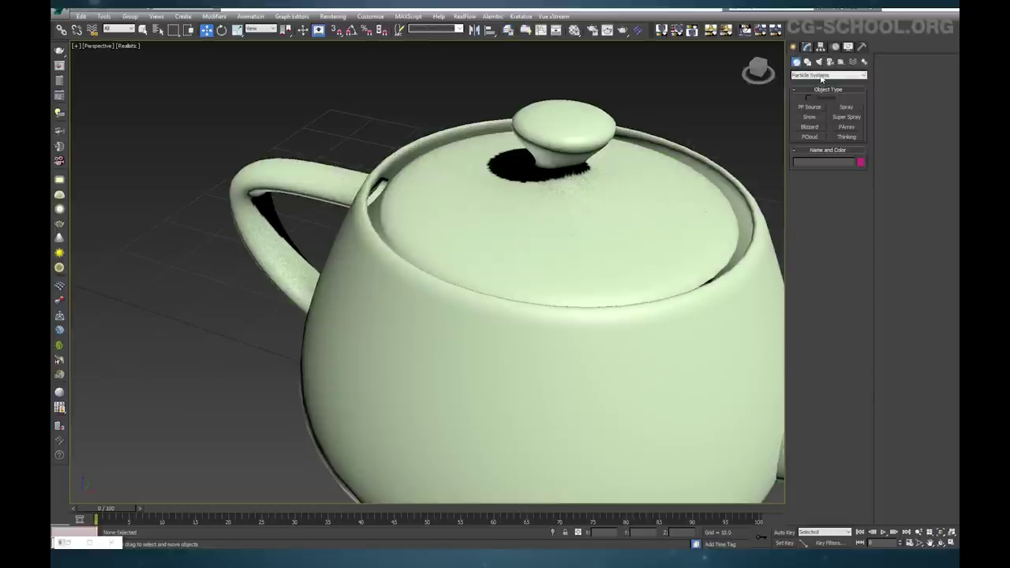
click(625, 184)
click(836, 77)
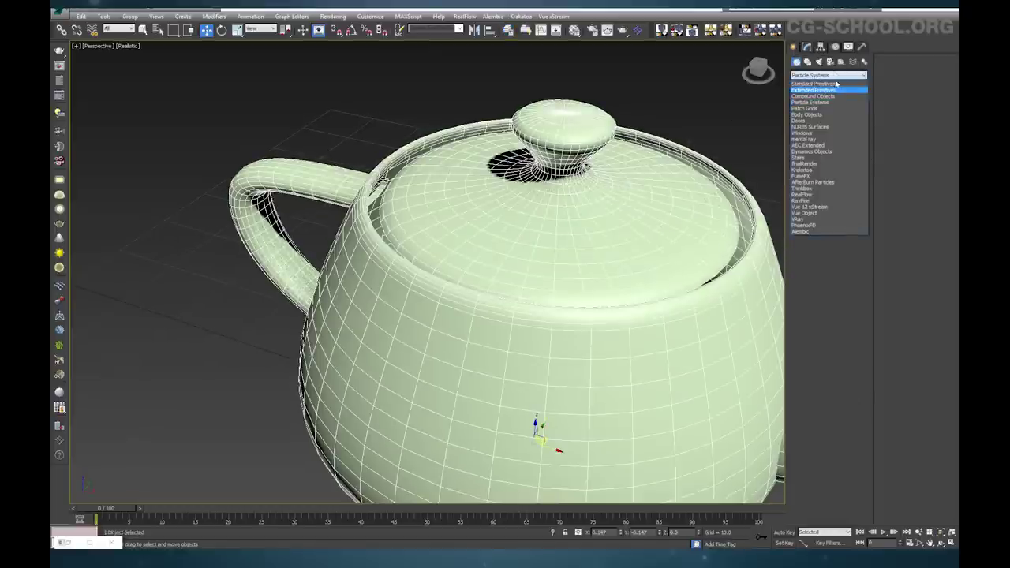
click(806, 47)
click(807, 47)
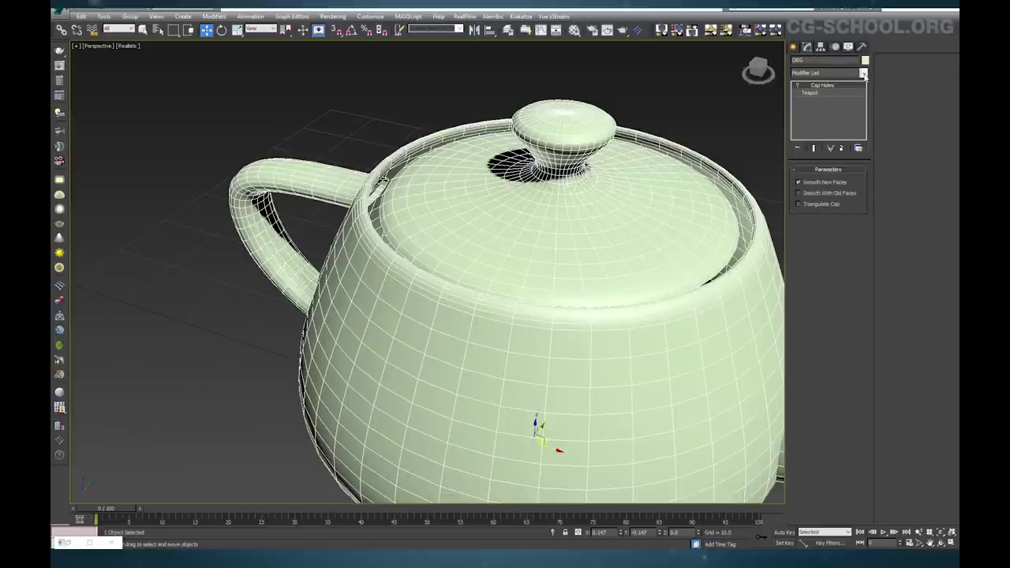
click(797, 84)
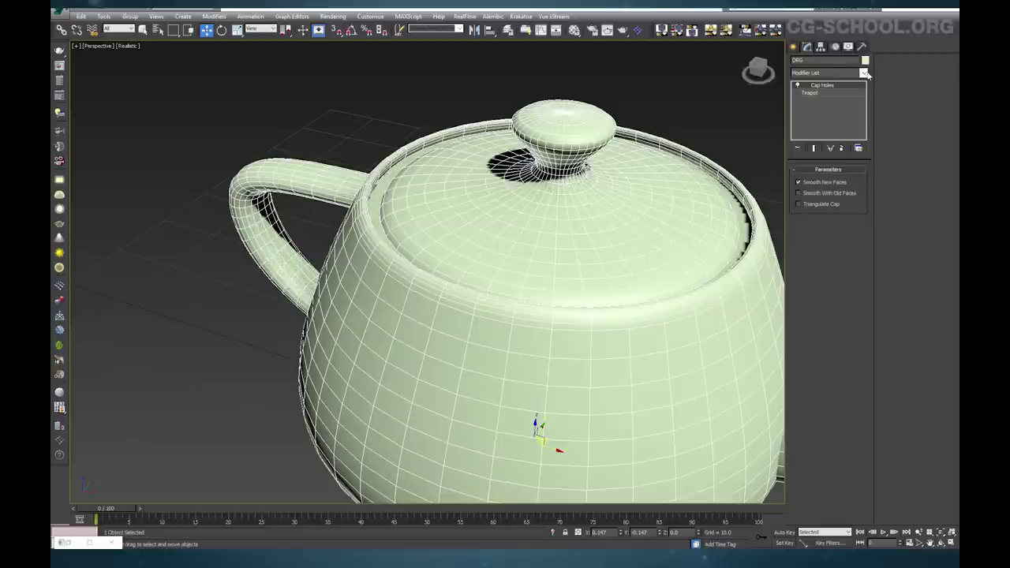
Add a Shell modifier above Cap Holes with an Outer Amount of 0 and an Inner Amount of 1.0
click(864, 73)
scroll(839, 363, down, 15)
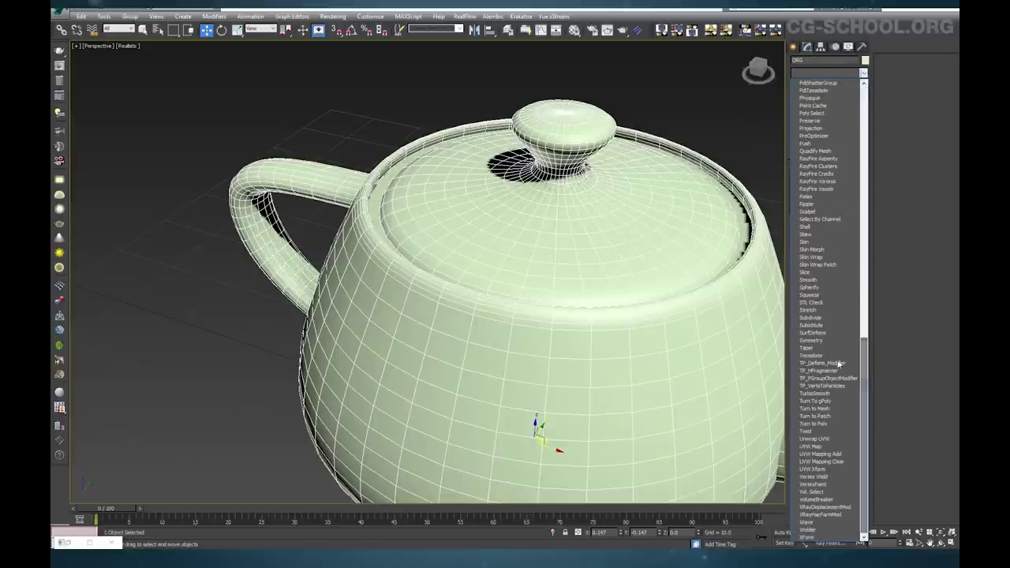
click(821, 227)
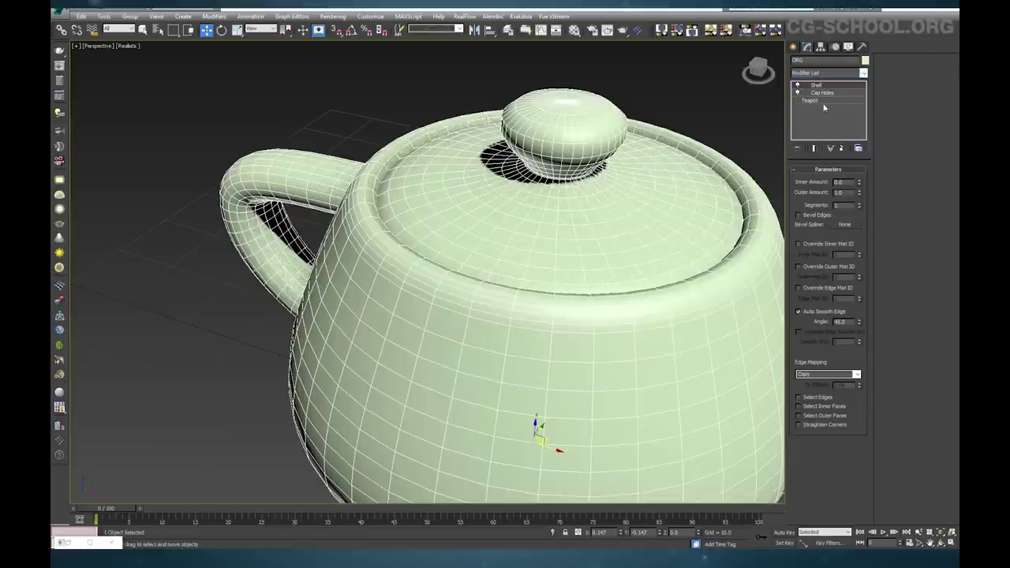
text(0)
key(Return)
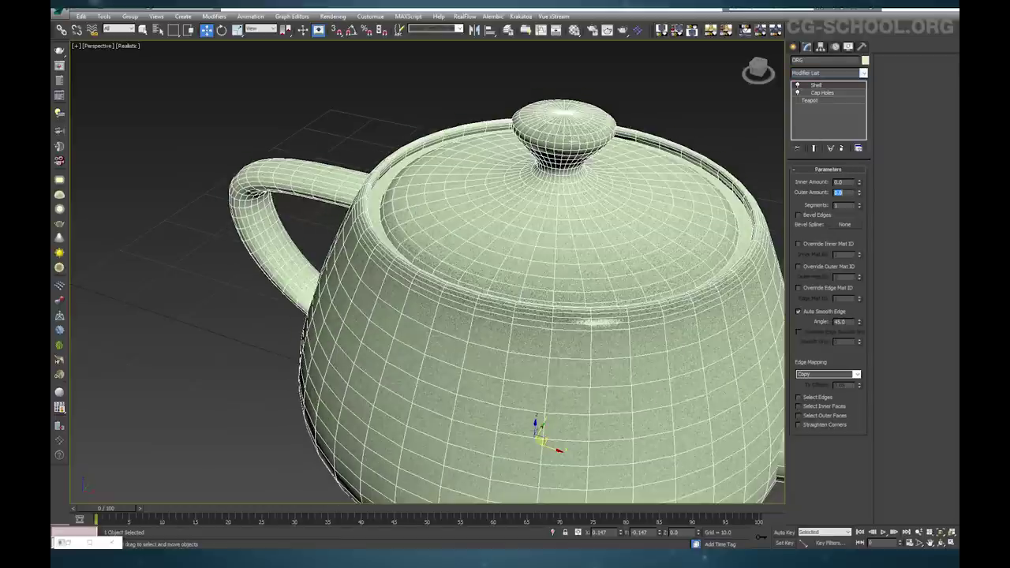
drag(845, 181, 792, 185)
text(1)
key(Return)
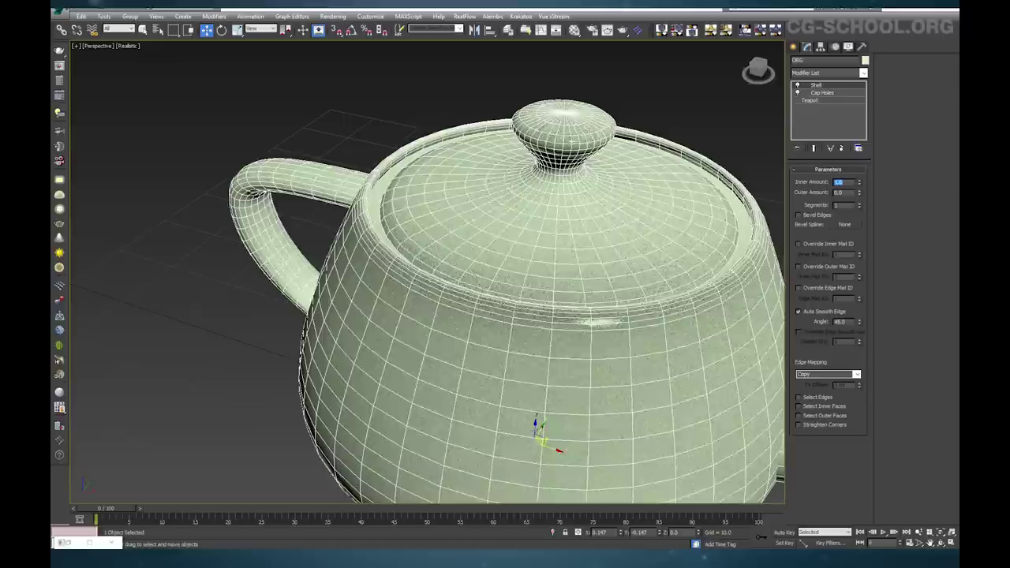
Inspect the shelled teapot's surface up close, with and without wireframe display
click(511, 227)
mouse_move(511, 226)
alt+middle_down()
mouse_move(571, 223)
mouse_move(392, 243)
mouse_move(410, 316)
mouse_move(426, 254)
mouse_move(382, 245)
mouse_move(413, 180)
mouse_move(487, 216)
mouse_move(565, 275)
mouse_move(608, 279)
mouse_move(530, 245)
mouse_move(520, 229)
alt+middle_up()
key(F3)
alt+middle_drag(522, 323, 557, 381)
mouse_move(572, 420)
middle_down()
mouse_move(553, 374)
mouse_move(564, 386)
mouse_move(604, 356)
mouse_move(550, 369)
mouse_move(626, 348)
mouse_move(637, 368)
mouse_move(615, 379)
mouse_move(474, 366)
mouse_move(527, 334)
mouse_move(591, 336)
mouse_move(581, 331)
mouse_move(347, 386)
mouse_move(543, 316)
middle_up()
key(F3)
scroll(505, 334, down, 8)
alt+middle_drag(386, 385, 355, 386)
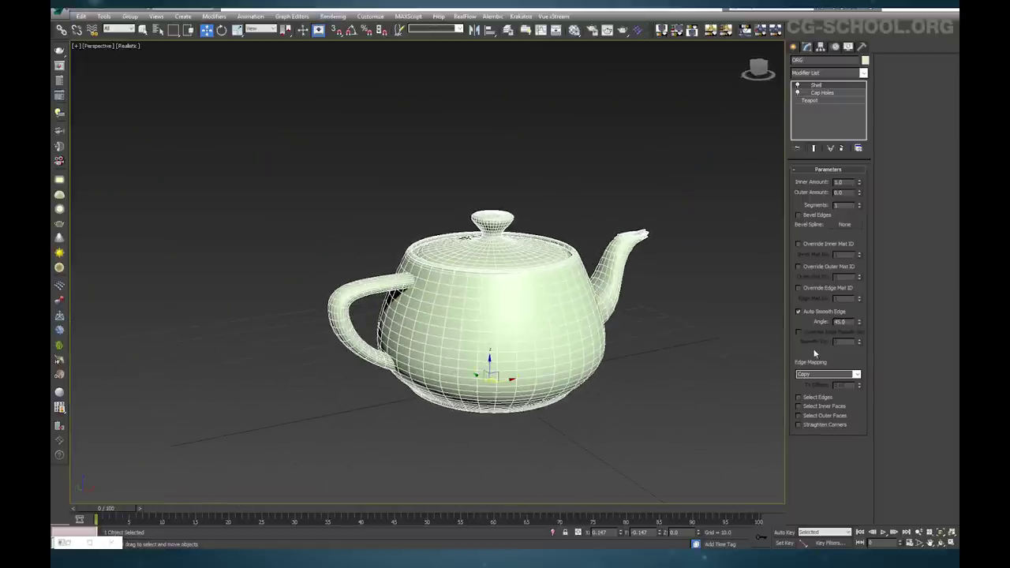
Restore the Thinking particle window, hide the ORG layer and show the TP layer to view the cubes
click(68, 543)
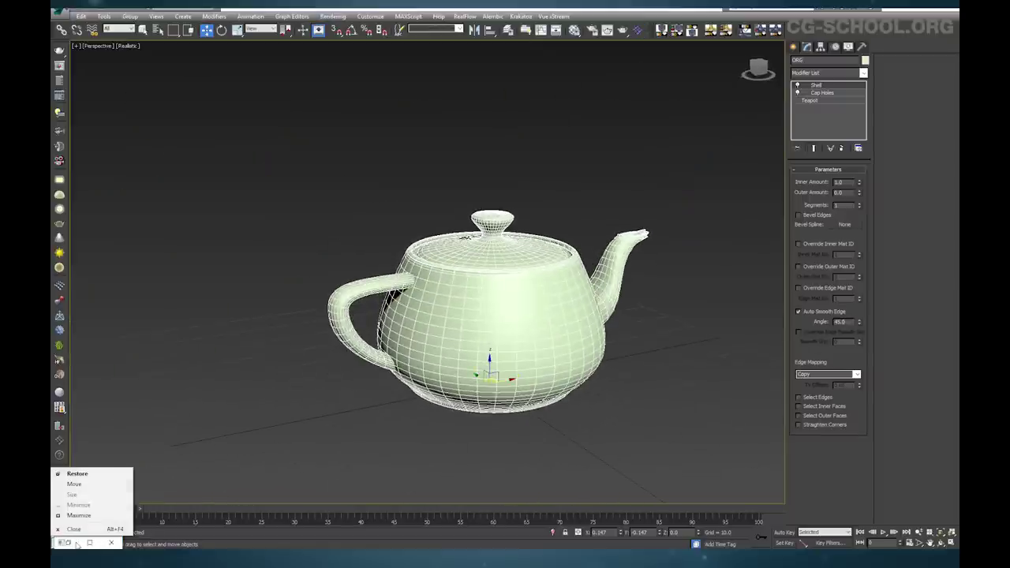
click(78, 474)
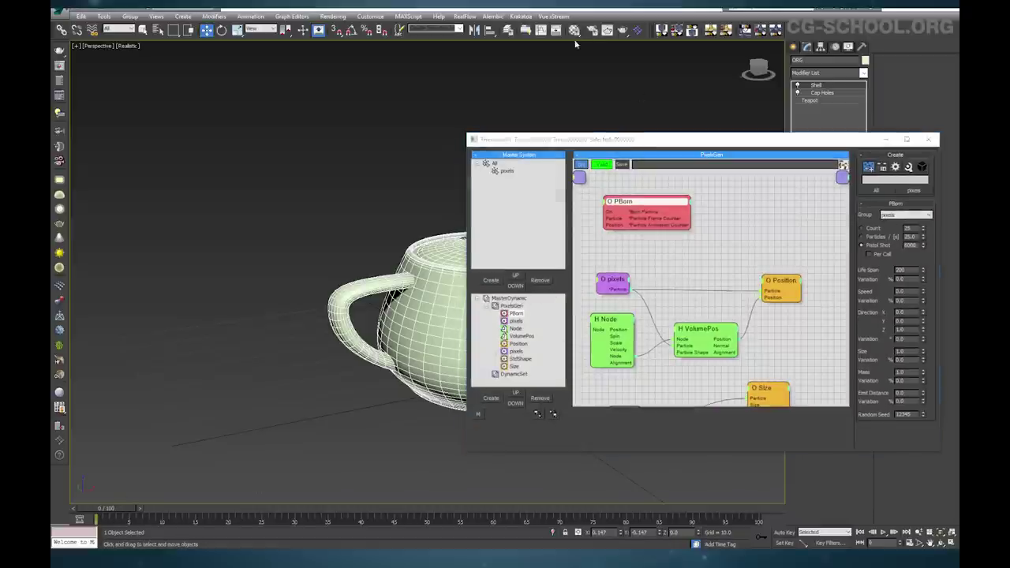
click(509, 32)
click(758, 168)
click(758, 178)
middle_drag(375, 328, 269, 276)
scroll(365, 372, up, 3)
alt+middle_drag(365, 372, 321, 386)
click(853, 125)
Set PBorn's Pistol Shot amount to 3000, refresh the simulation and inspect the hollow cube teapot
double_click(911, 245)
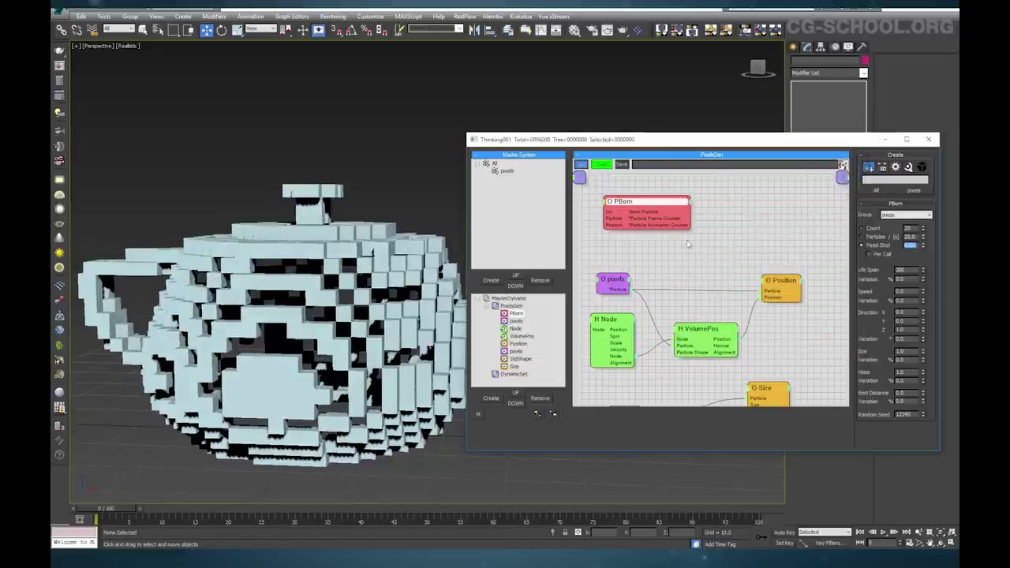
text(3000)
key(Return)
drag(120, 511, 100, 515)
alt+middle_drag(213, 378, 302, 418)
alt+middle_drag(303, 313, 309, 354)
alt+middle_drag(317, 458, 353, 296)
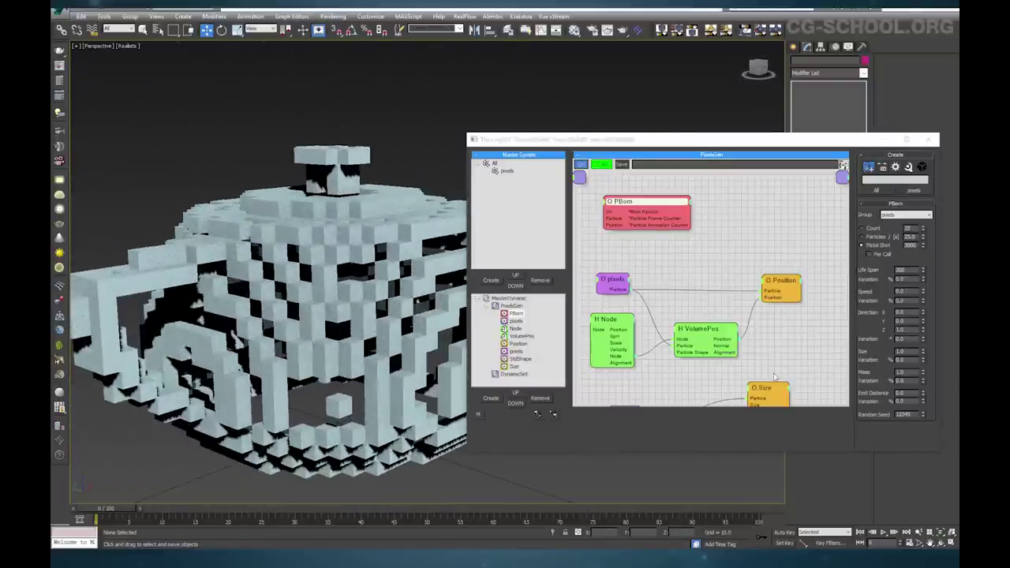
Set the particle size in the Size operator to 1.0
middle_drag(776, 377, 764, 336)
click(755, 348)
drag(913, 216, 841, 227)
text(1)
key(Return)
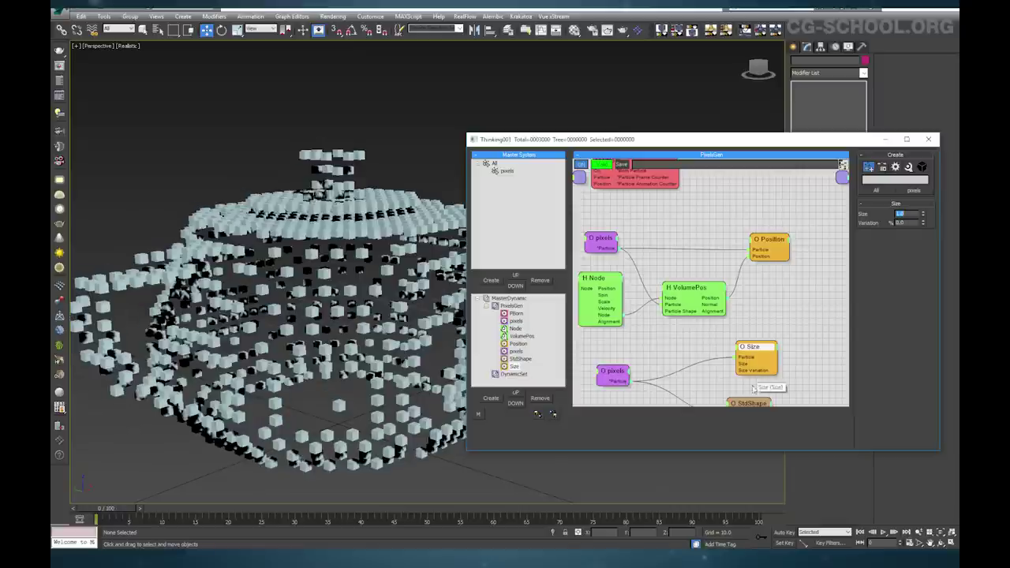
Set the VolumePos raster to 1.0 and check how far the cubes fill the teapot
click(716, 301)
drag(909, 310, 849, 314)
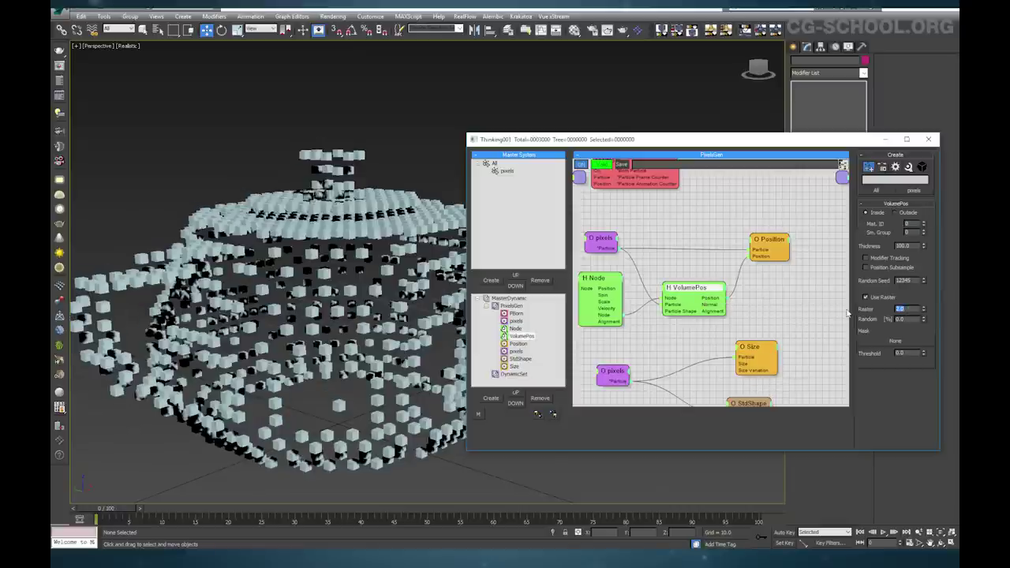
text(1)
key(Return)
alt+middle_drag(373, 367, 343, 360)
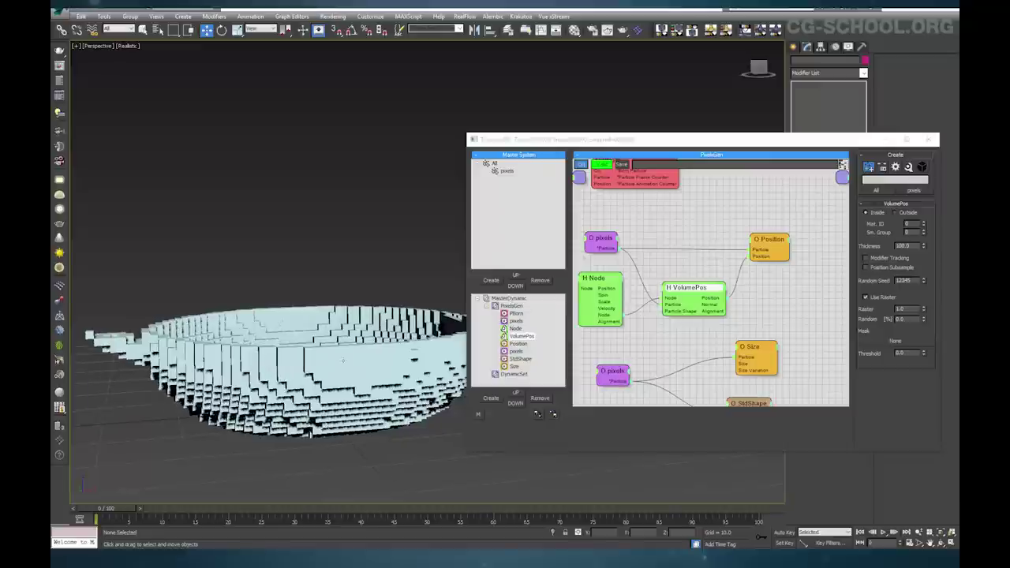
Set PBorn's Pistol Shot amount to 6000
middle_drag(672, 217, 672, 254)
click(654, 196)
double_click(913, 244)
text(6000)
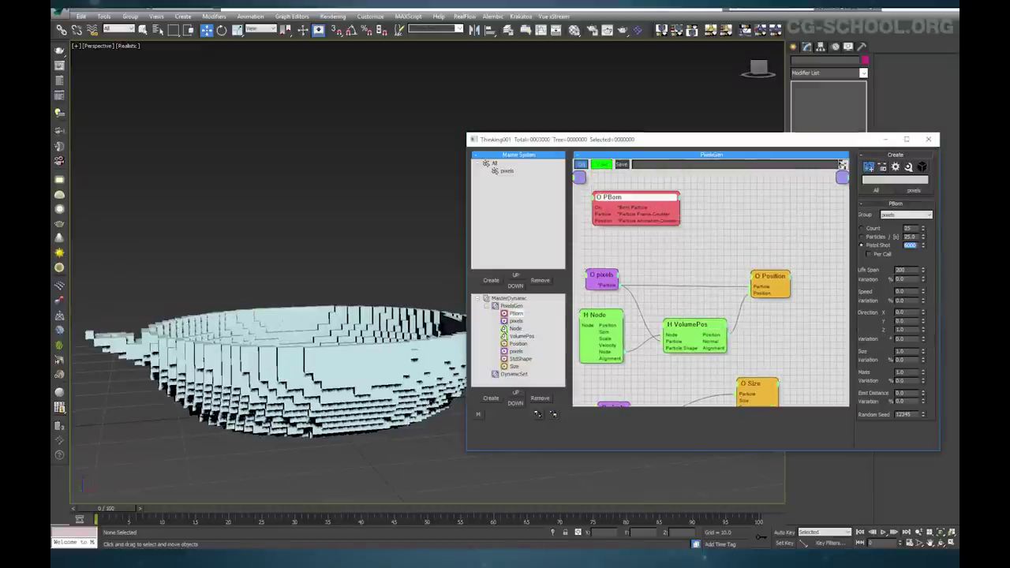
key(Return)
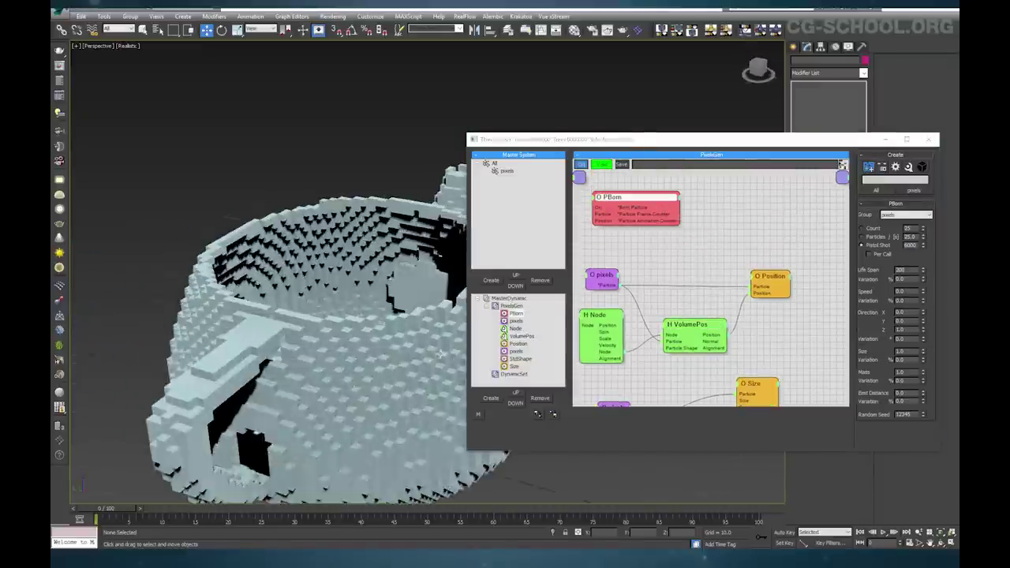
Set PBorn's Pistol Shot amount to 8000 and inspect the cube-filled teapot from several sides for remaining gaps
alt+middle_drag(439, 354, 419, 337)
double_click(913, 244)
text(8)
key(Return)
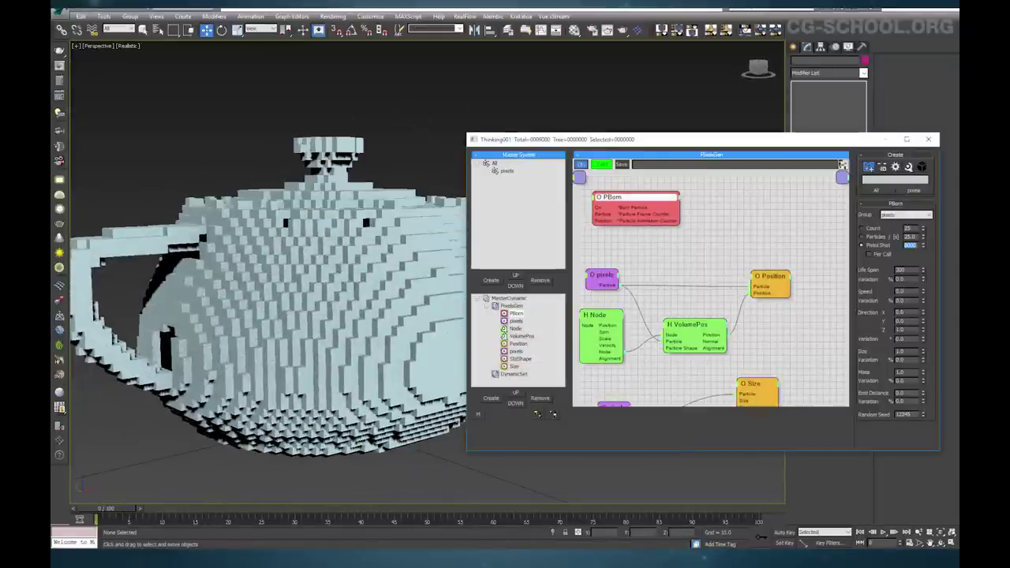
alt+middle_drag(341, 290, 353, 333)
scroll(352, 334, up, 3)
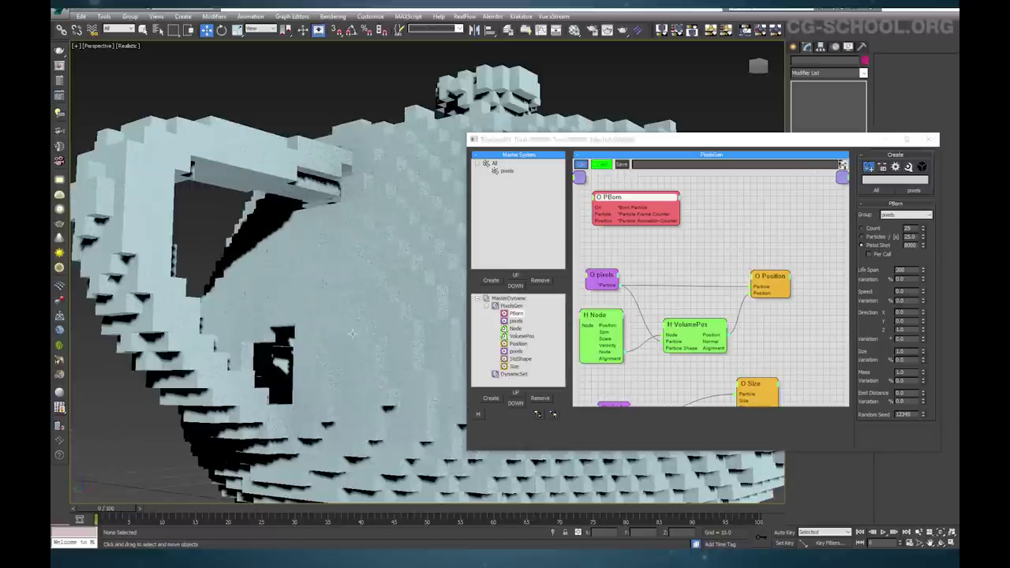
alt+middle_drag(217, 230, 159, 305)
scroll(159, 299, down, 8)
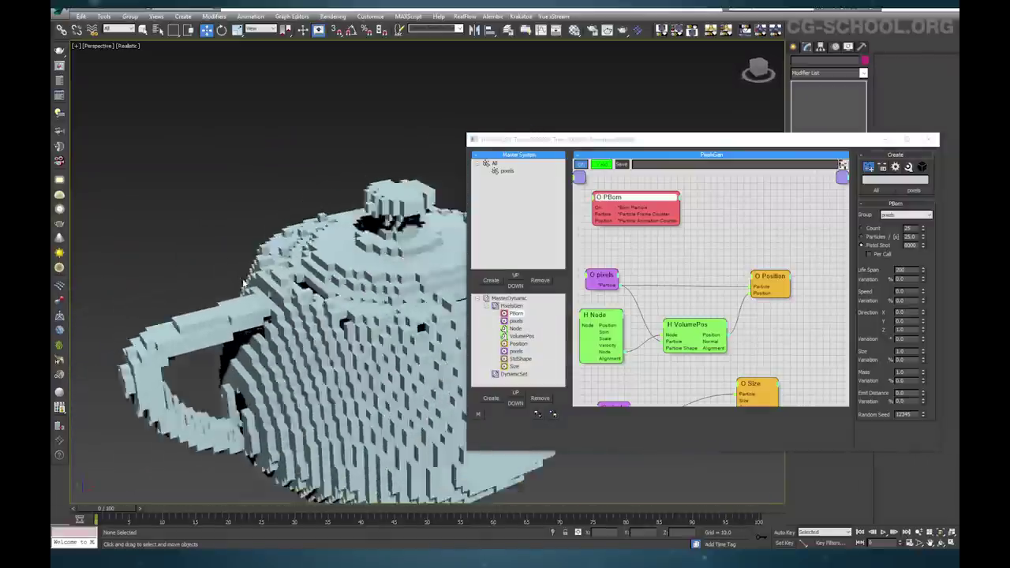
scroll(269, 291, up, 6)
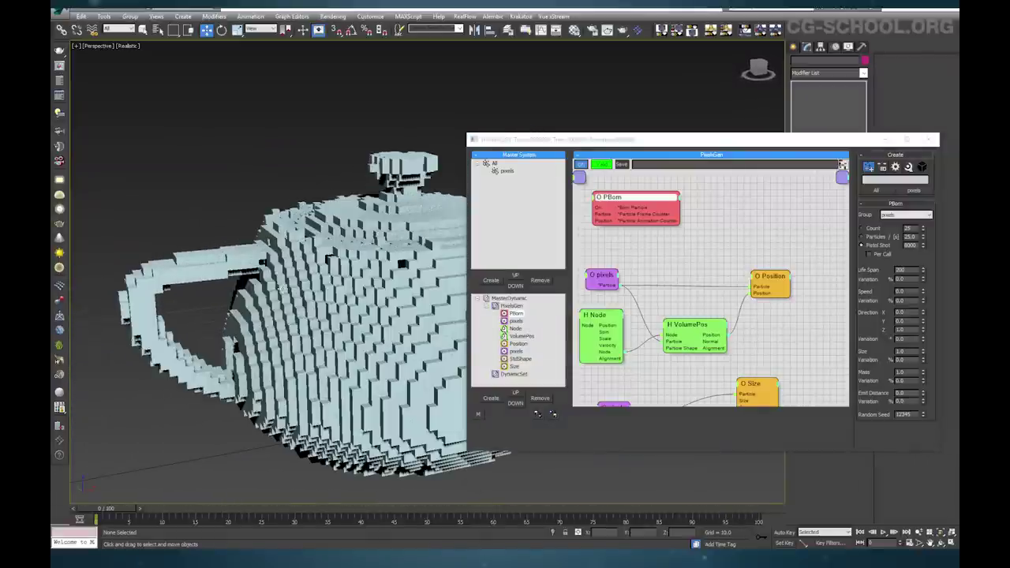
scroll(281, 279, down, 4)
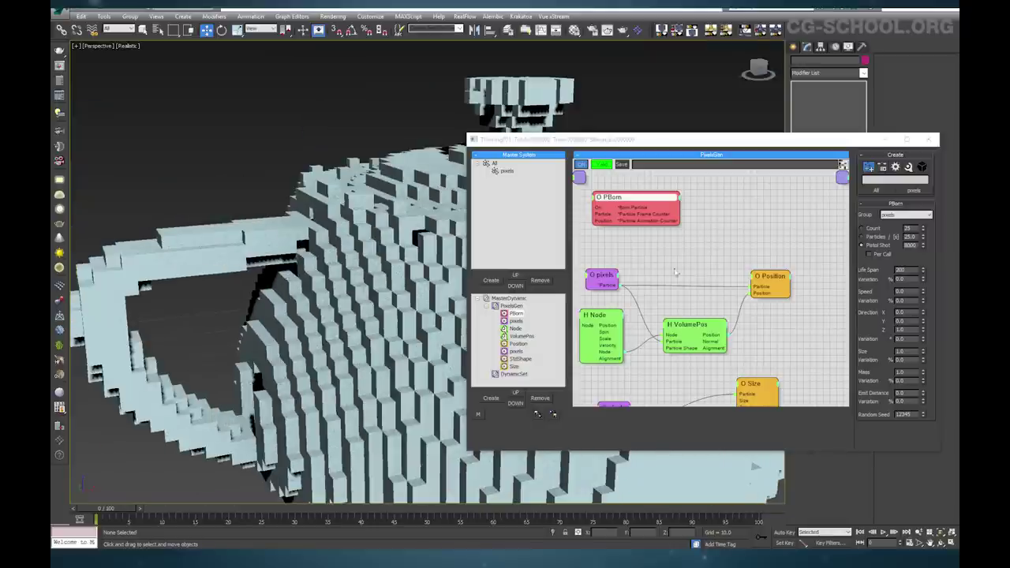
Unhide the ORG layer so the original teapot shows together with the cubes, and select that teapot
click(709, 325)
click(910, 308)
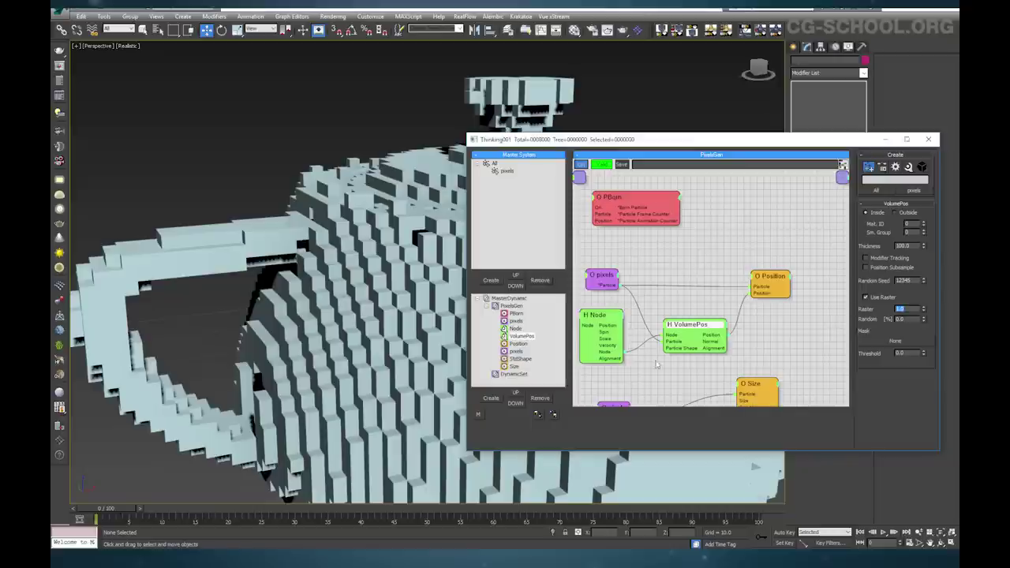
click(509, 29)
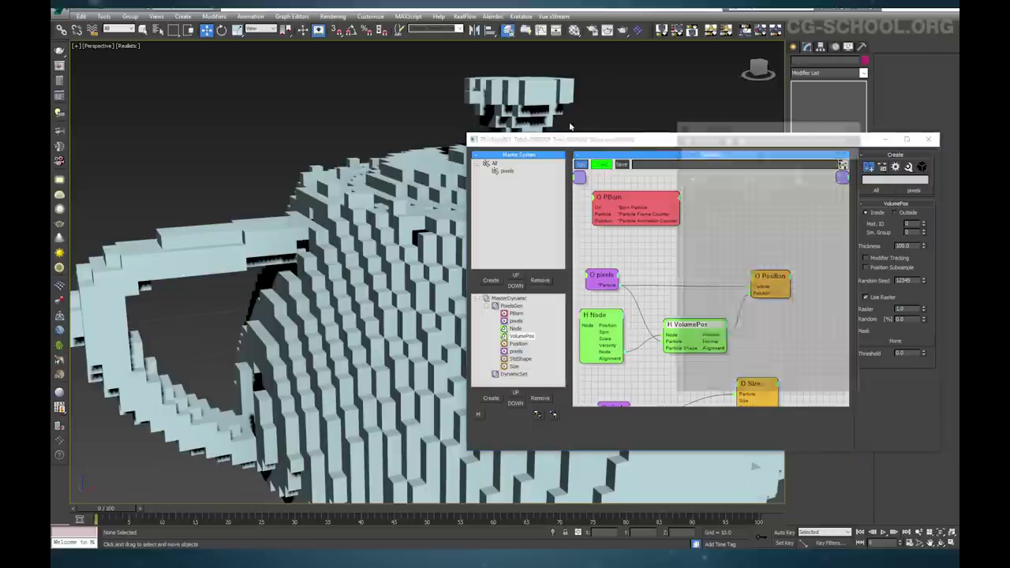
alt+middle_drag(351, 334, 365, 208)
scroll(268, 326, up, 4)
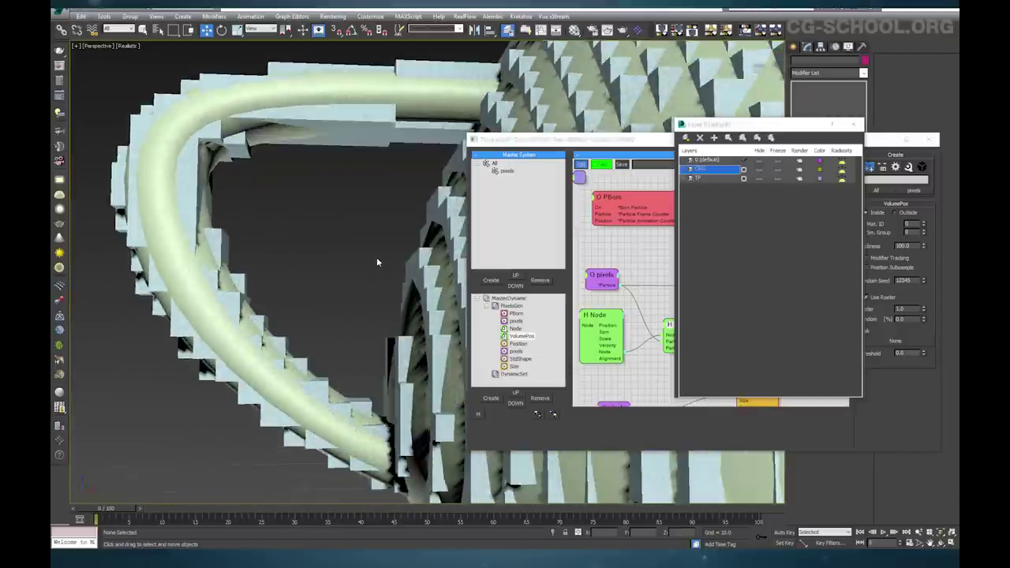
click(375, 182)
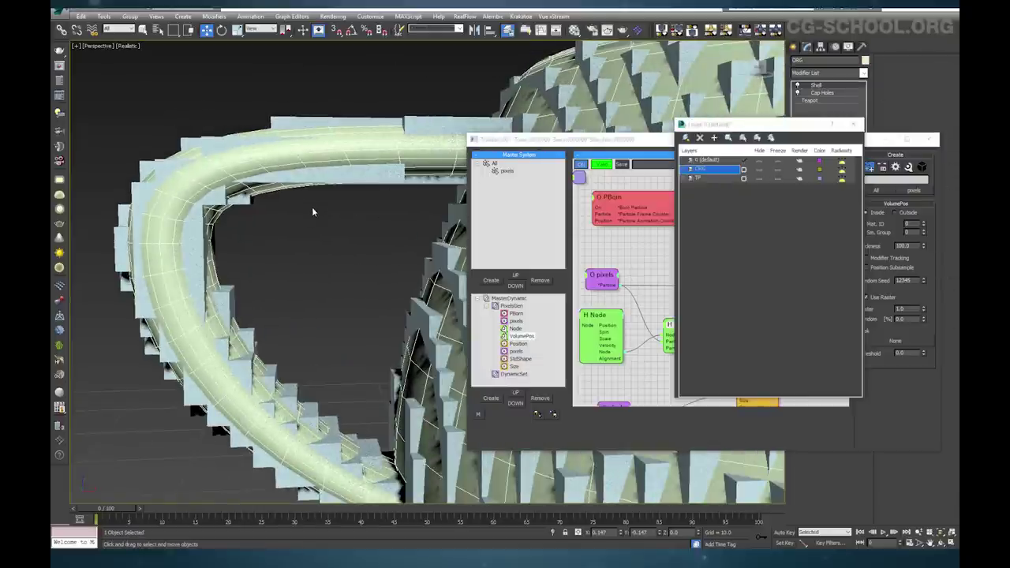
Examine how the cubes cover the original teapot's handle, body and lid, then close the layer manager
scroll(353, 265, down, 4)
alt+middle_drag(353, 265, 343, 306)
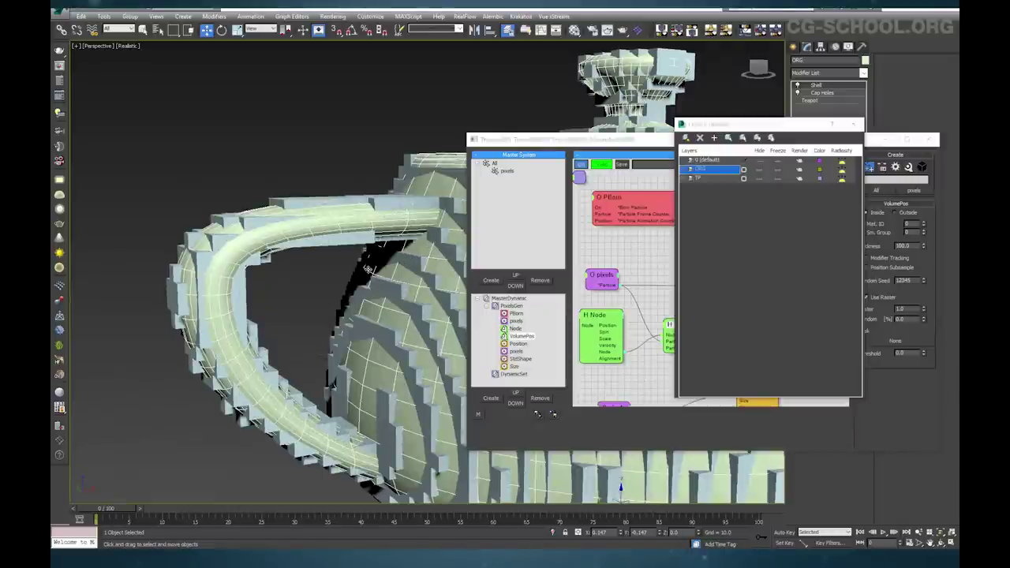
alt+middle_drag(383, 235, 377, 249)
alt+middle_drag(365, 289, 353, 279)
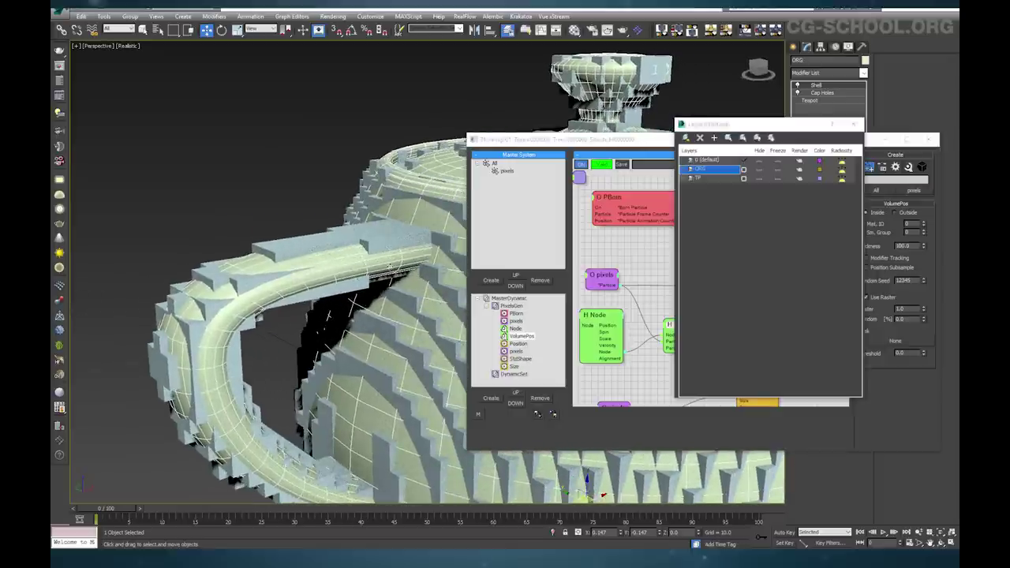
scroll(375, 287, down, 4)
middle_drag(145, 405, 121, 401)
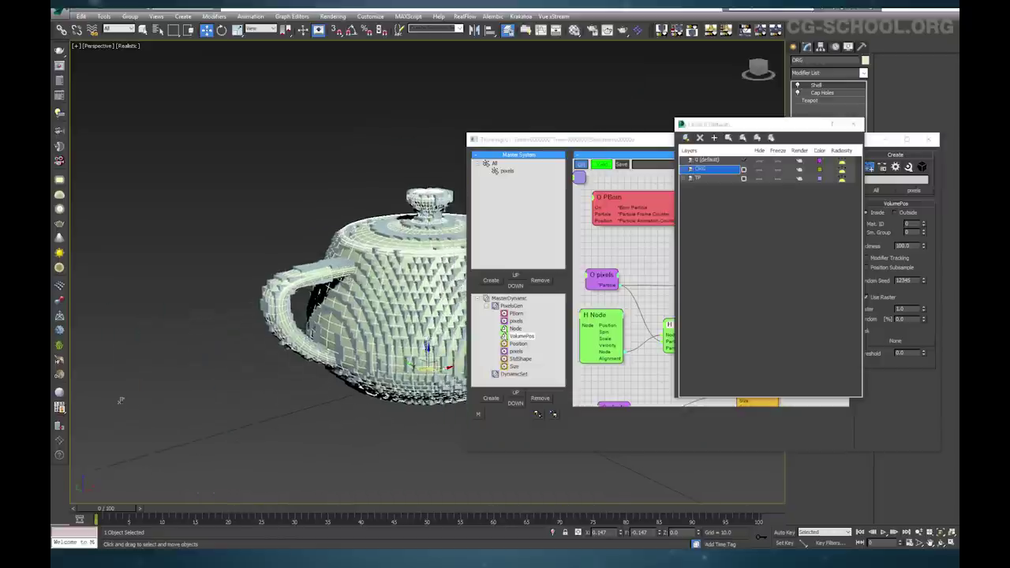
scroll(379, 260, up, 4)
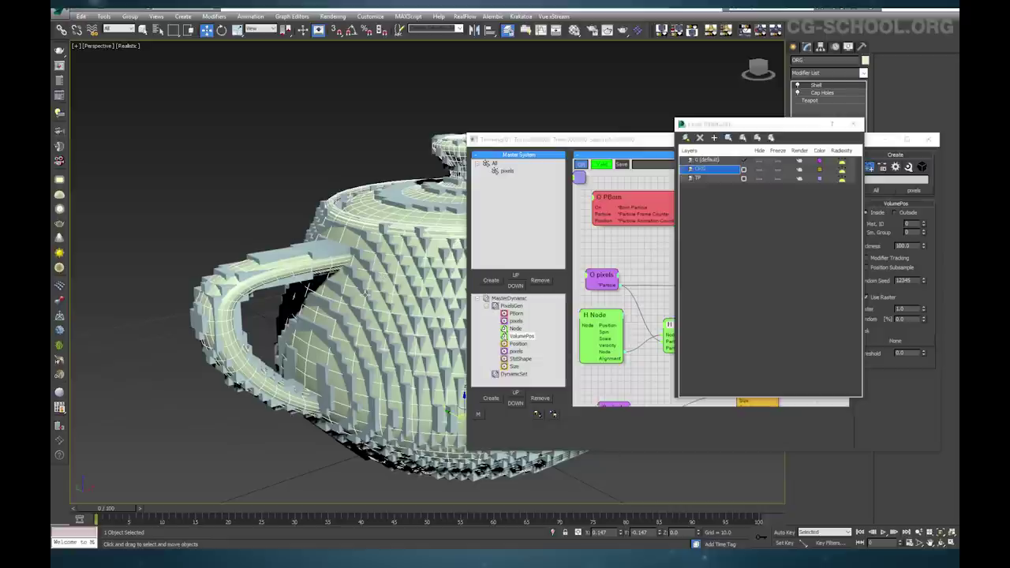
alt+middle_drag(407, 293, 376, 280)
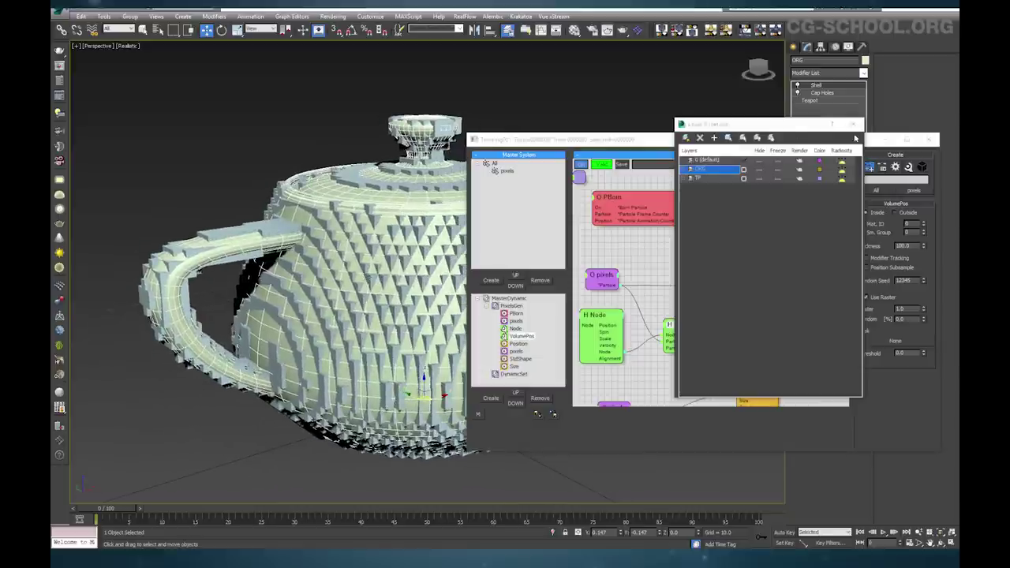
click(852, 124)
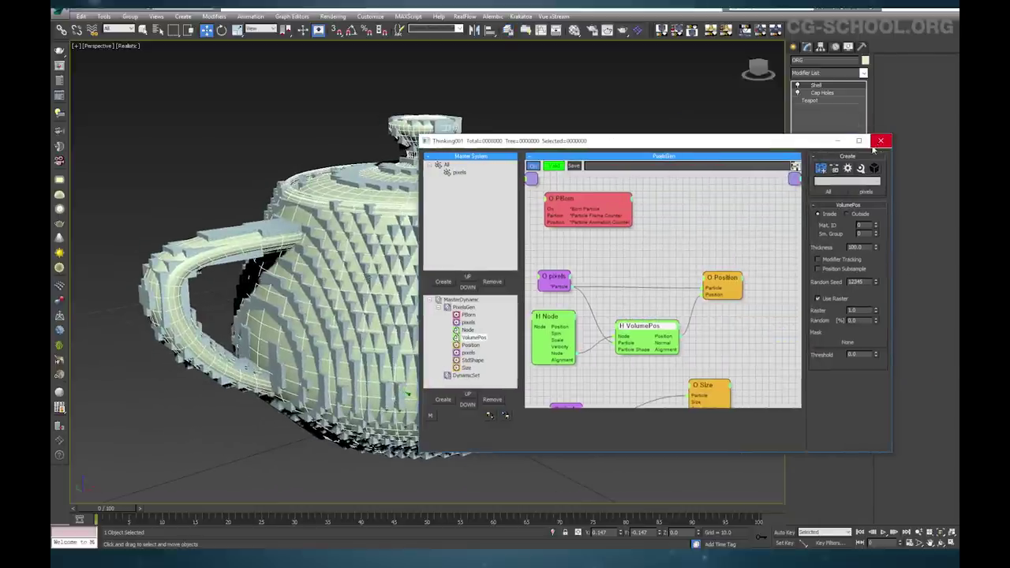
Turn off the PixelsGen dynamic set so only the original teapot shows, and minimize the Thinking window
drag(660, 142, 776, 116)
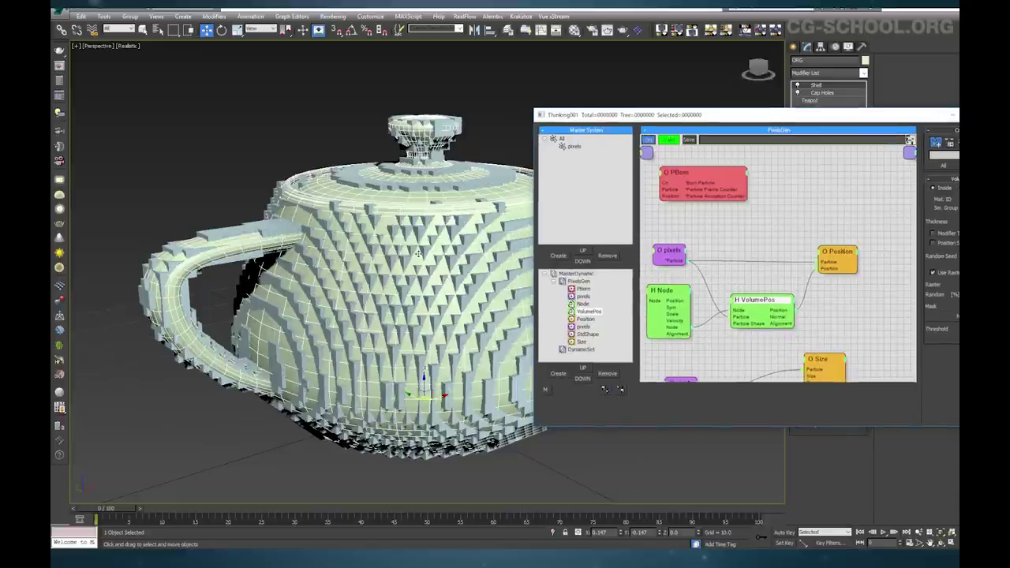
alt+middle_drag(410, 245, 365, 233)
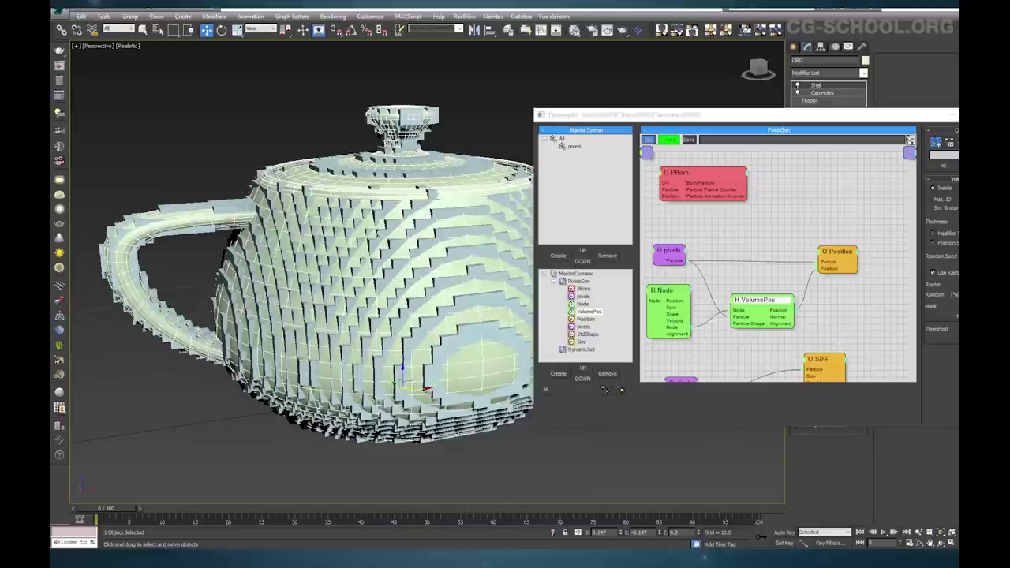
click(589, 312)
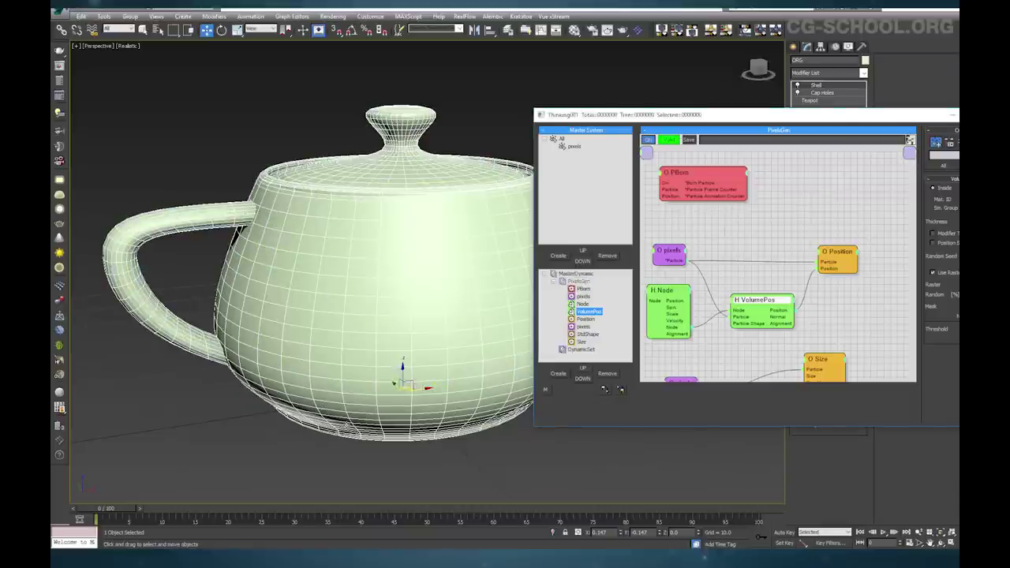
mouse_move(120, 510)
mouse_down()
mouse_move(177, 513)
mouse_move(106, 523)
mouse_up()
alt+middle_drag(288, 364, 310, 373)
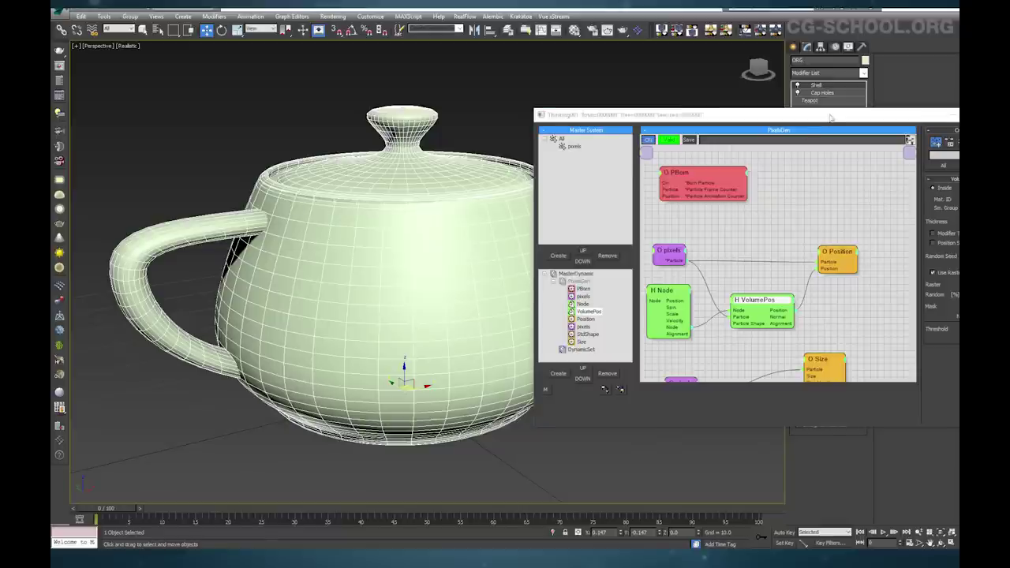
drag(832, 118, 593, 220)
click(709, 219)
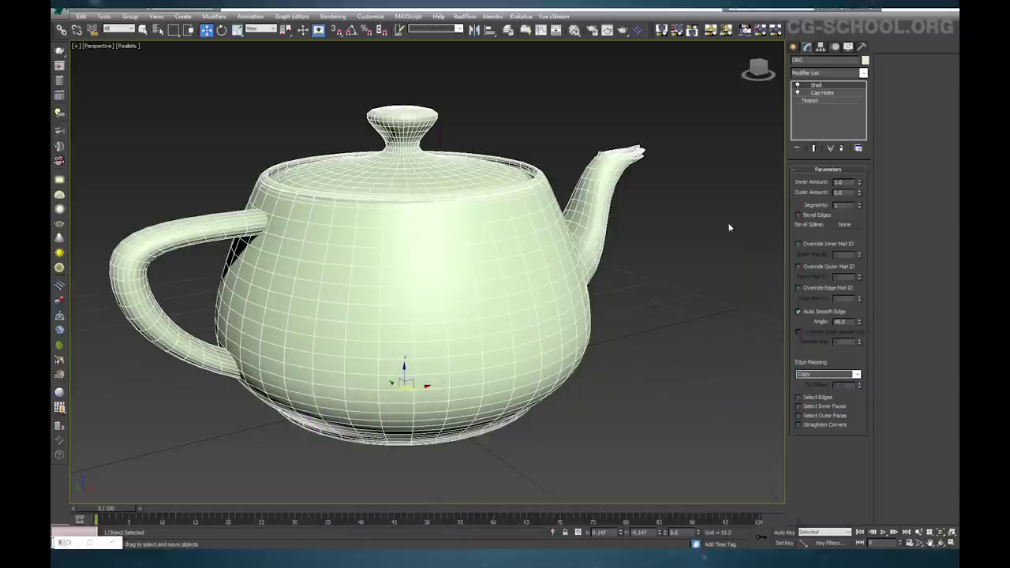
Add a Slice modifier on top of the Shell modifier of the ORG teapot
alt+middle_drag(621, 62, 518, 239)
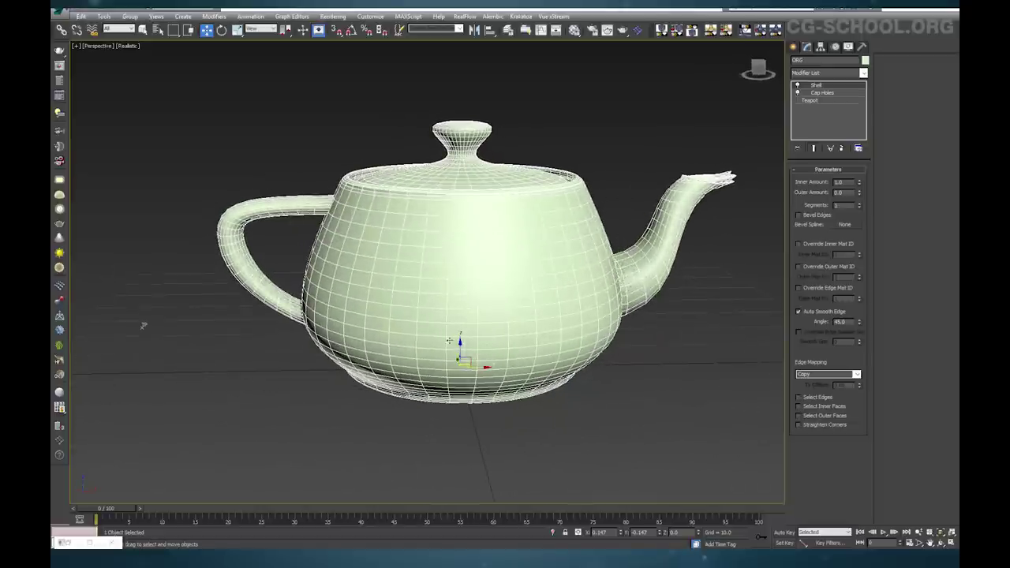
alt+middle_drag(450, 289, 314, 220)
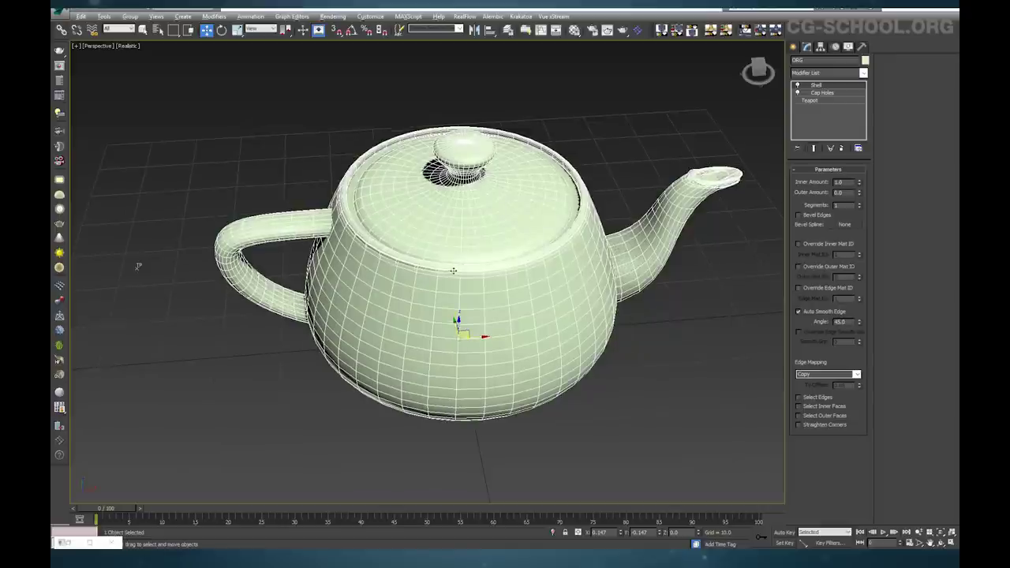
alt+middle_drag(453, 271, 458, 238)
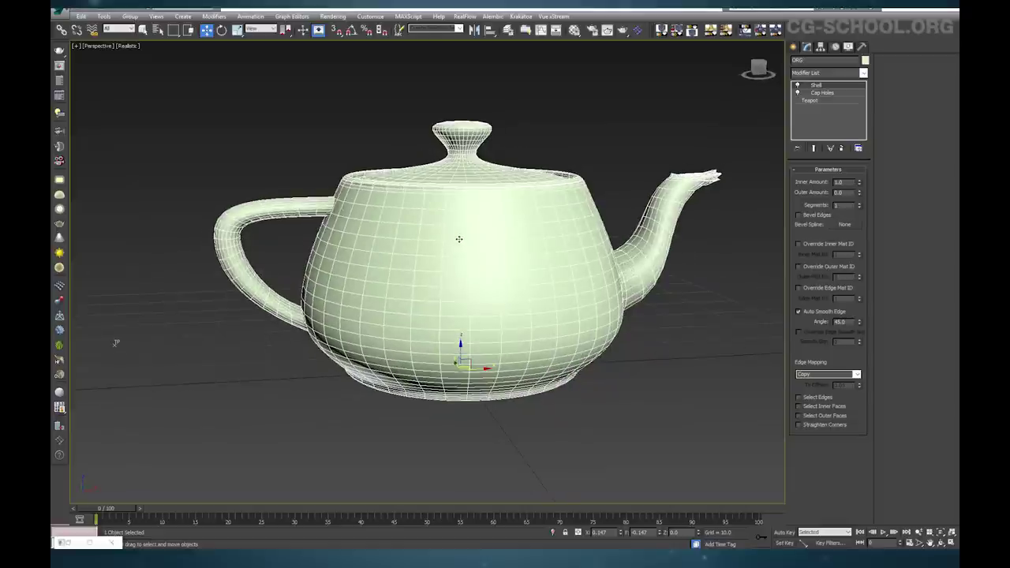
mouse_move(509, 284)
alt+middle_down()
mouse_move(479, 289)
mouse_move(505, 291)
alt+middle_up()
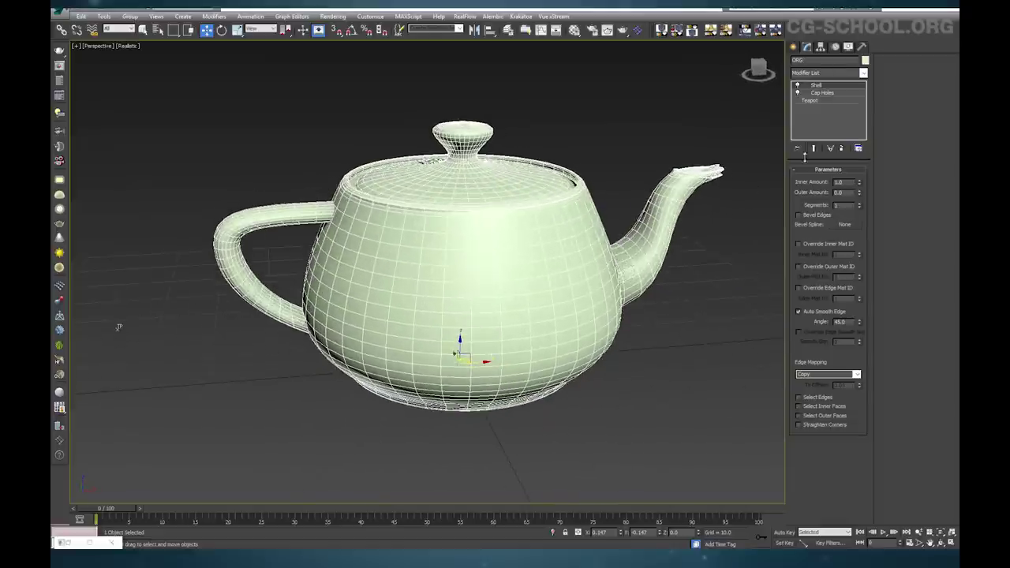
right_click(433, 175)
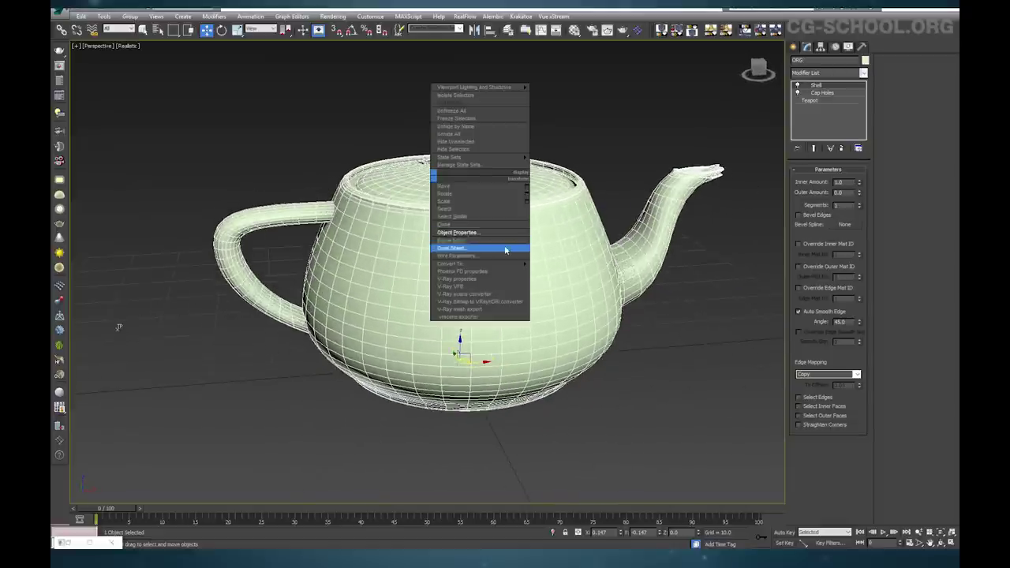
click(863, 75)
click(863, 74)
drag(864, 212, 882, 398)
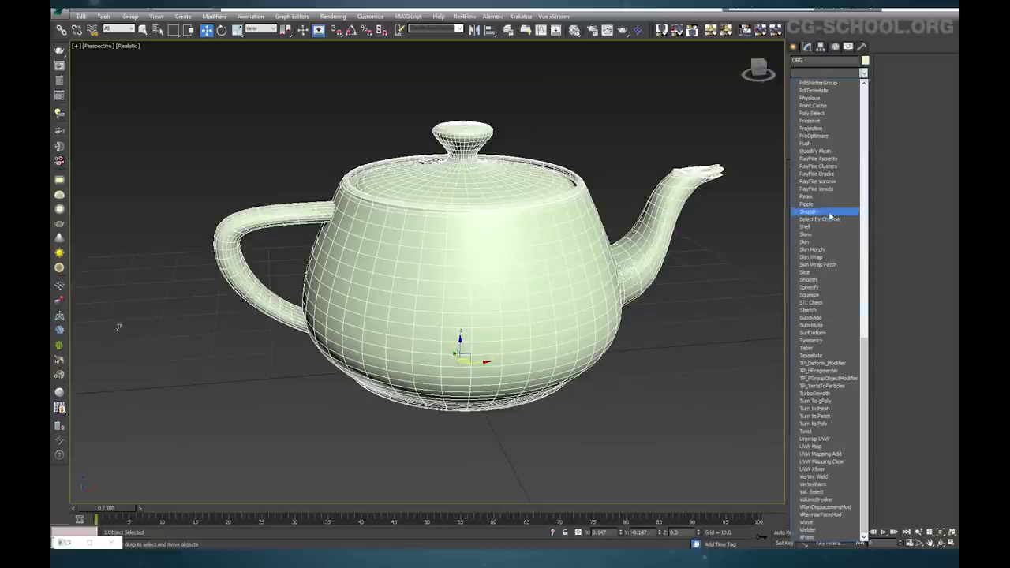
click(816, 272)
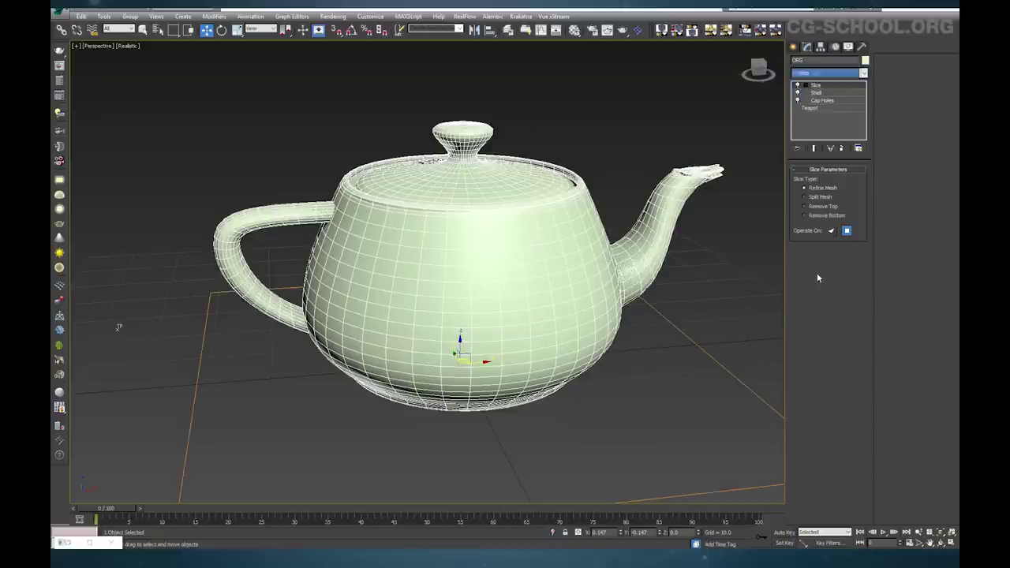
Rotate the Slice Plane with angle snap so it stands upright through the teapot's middle, between handle and spout
click(806, 85)
click(826, 92)
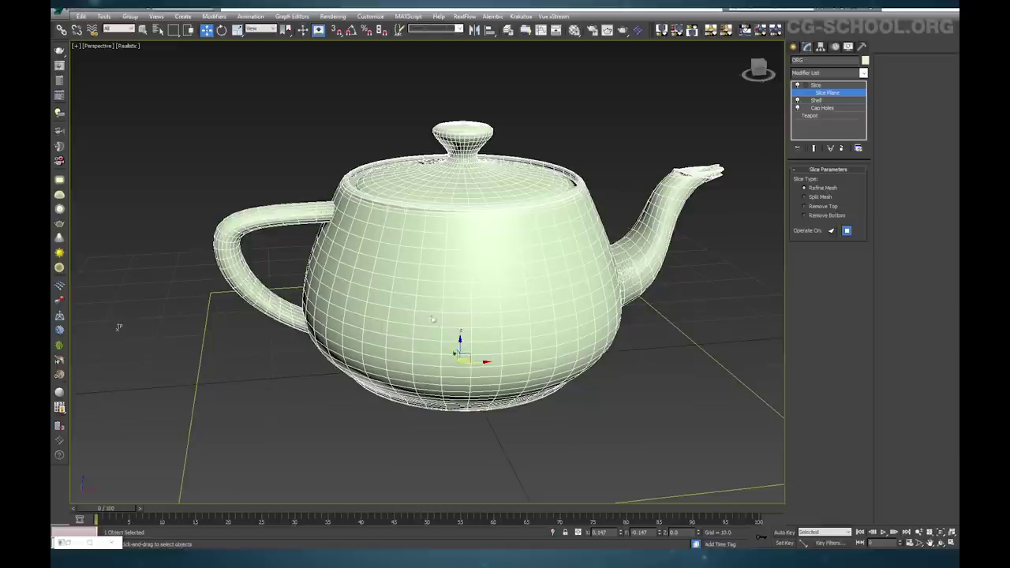
key(a)
drag(450, 342, 426, 352)
key(w)
mouse_move(542, 369)
alt+middle_down()
mouse_move(529, 355)
mouse_move(543, 359)
alt+middle_up()
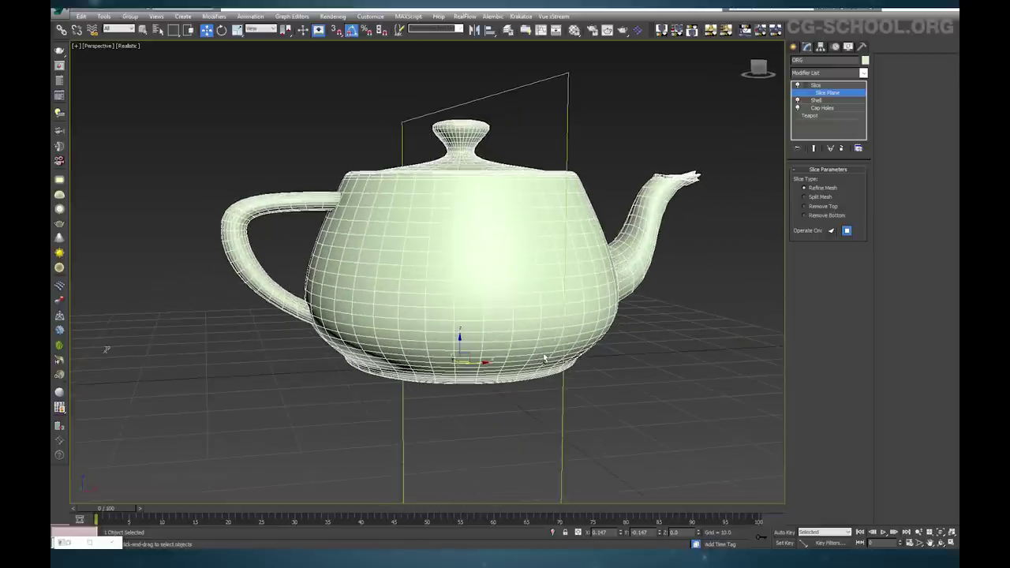
Set the Slice type to Remove Top and move the Slice modifier below Shell in the stack
click(810, 86)
click(805, 85)
click(804, 206)
alt+middle_drag(672, 249, 627, 216)
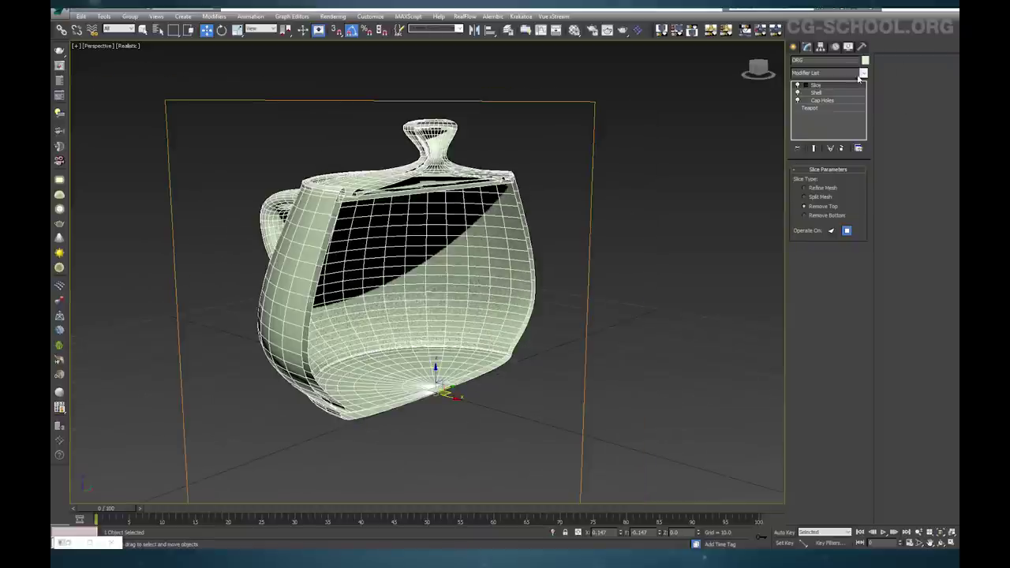
drag(834, 87, 835, 100)
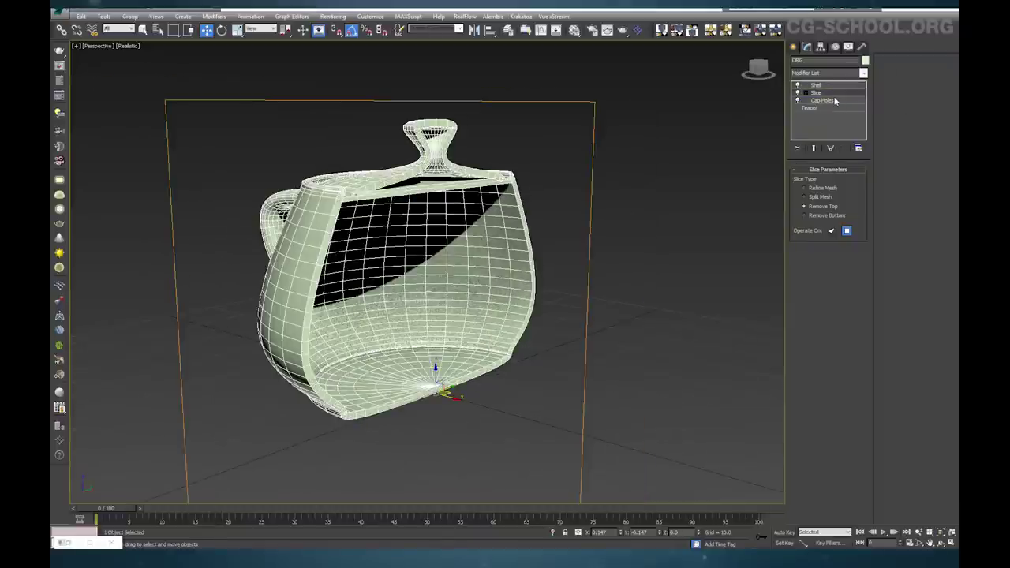
Switch the Slice type to Remove Bottom to keep the spout half, and return to the Shell modifier's settings
alt+middle_drag(552, 292, 510, 290)
click(843, 215)
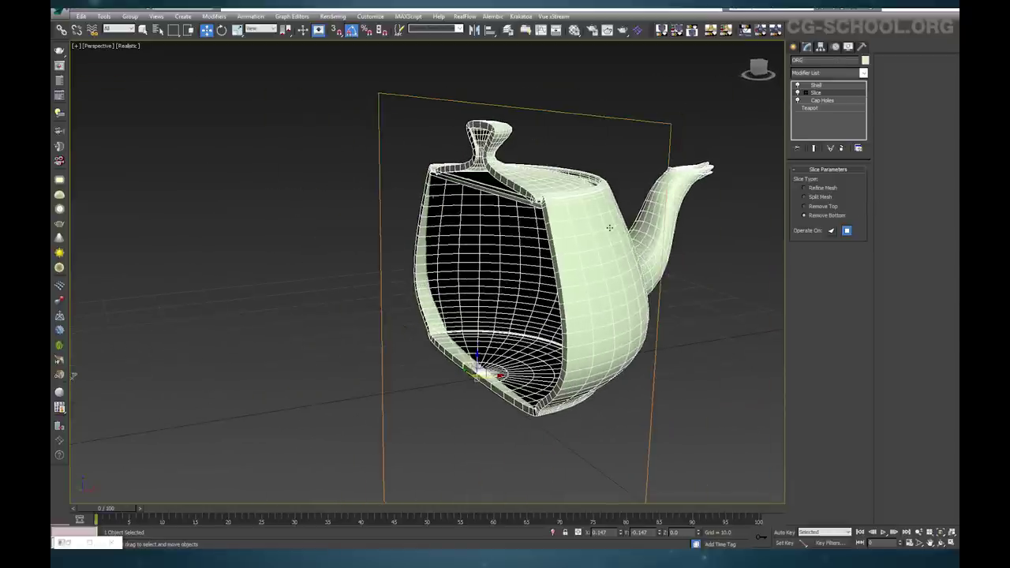
alt+middle_drag(607, 241, 601, 241)
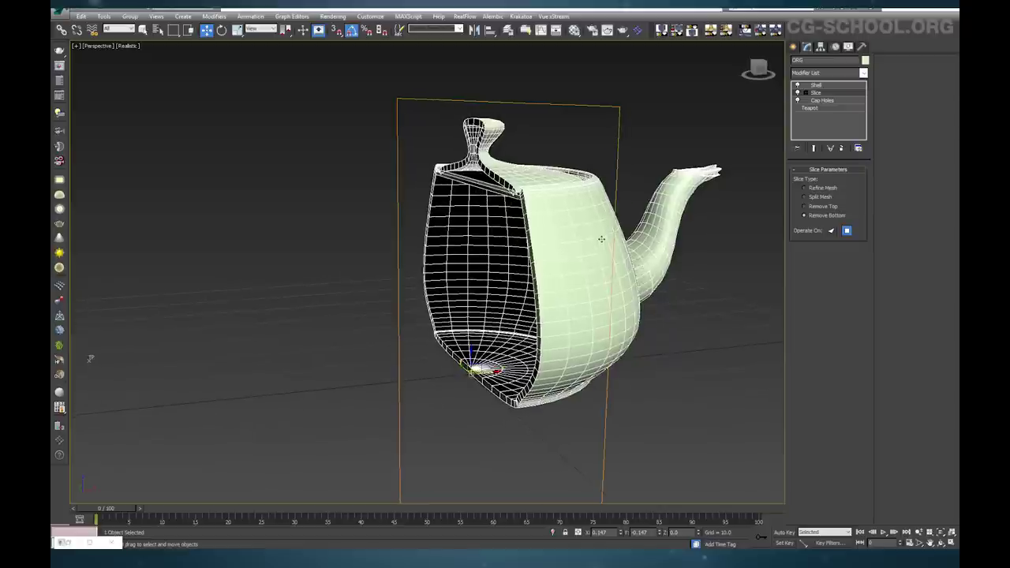
click(839, 111)
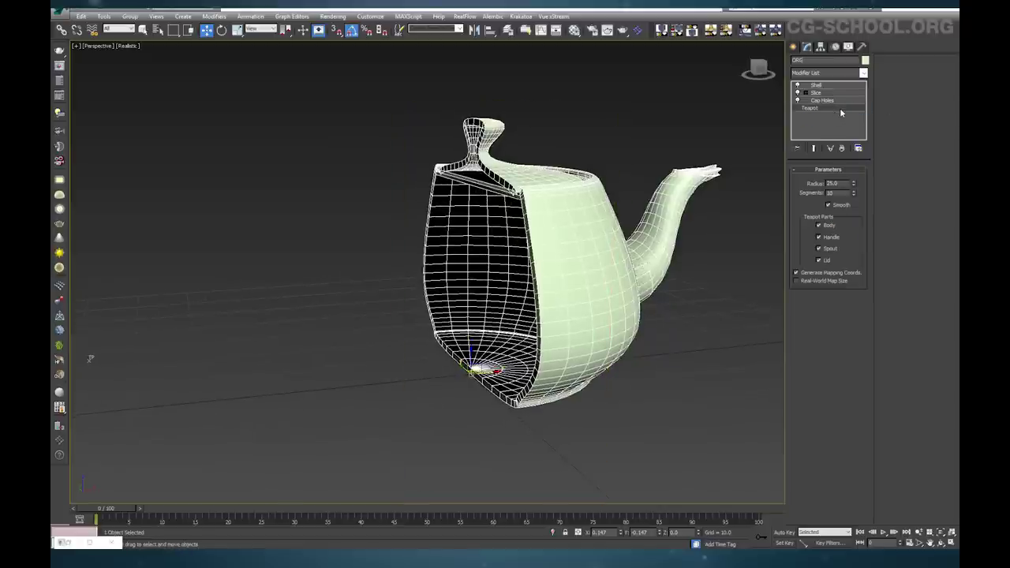
click(816, 84)
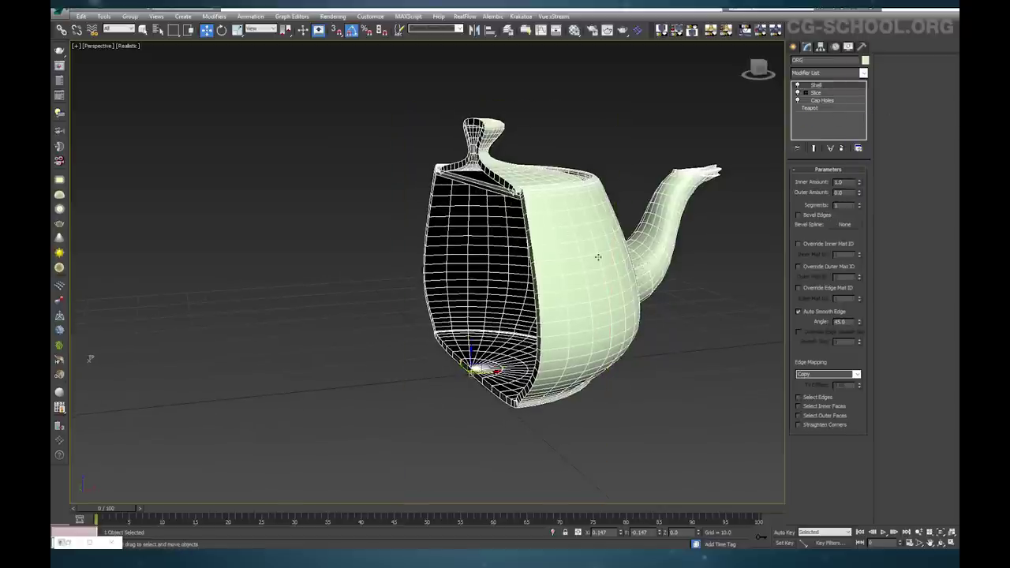
Clone the sliced ORG teapot as an instance named ORG_Frags and make its modifier unique
alt+middle_drag(598, 258, 587, 257)
right_click(548, 229)
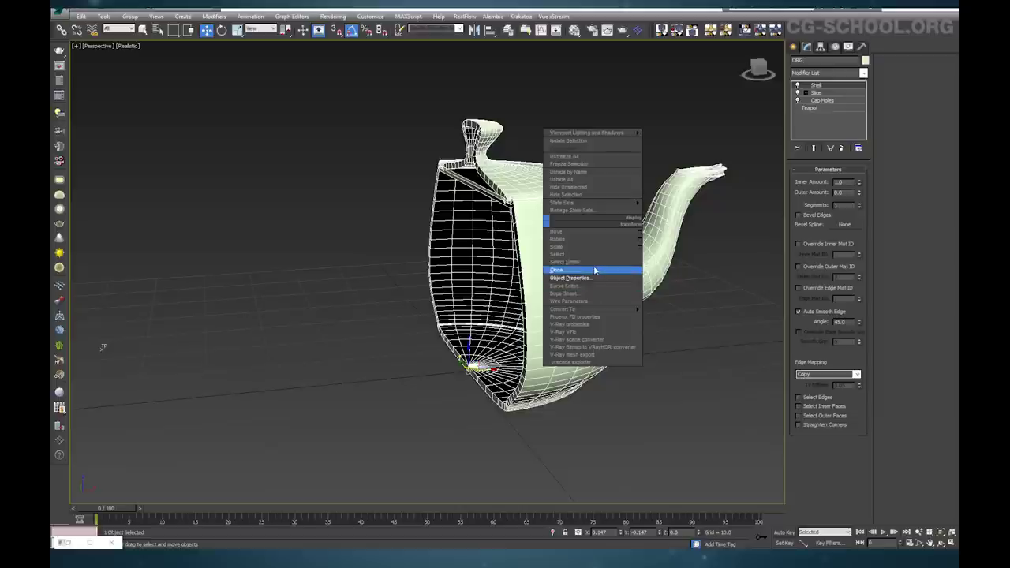
click(593, 268)
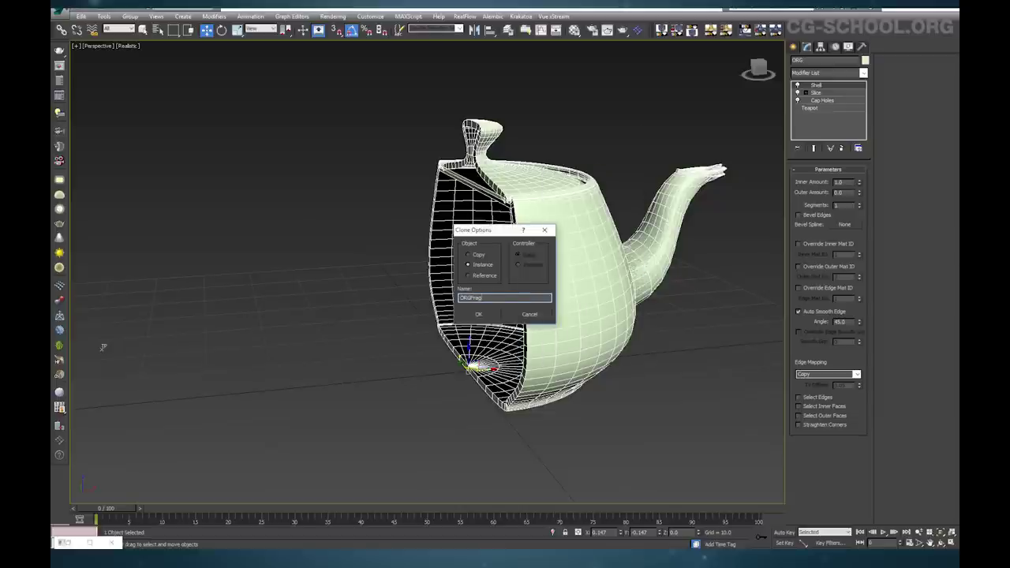
text(ORGFrags)
key(Return)
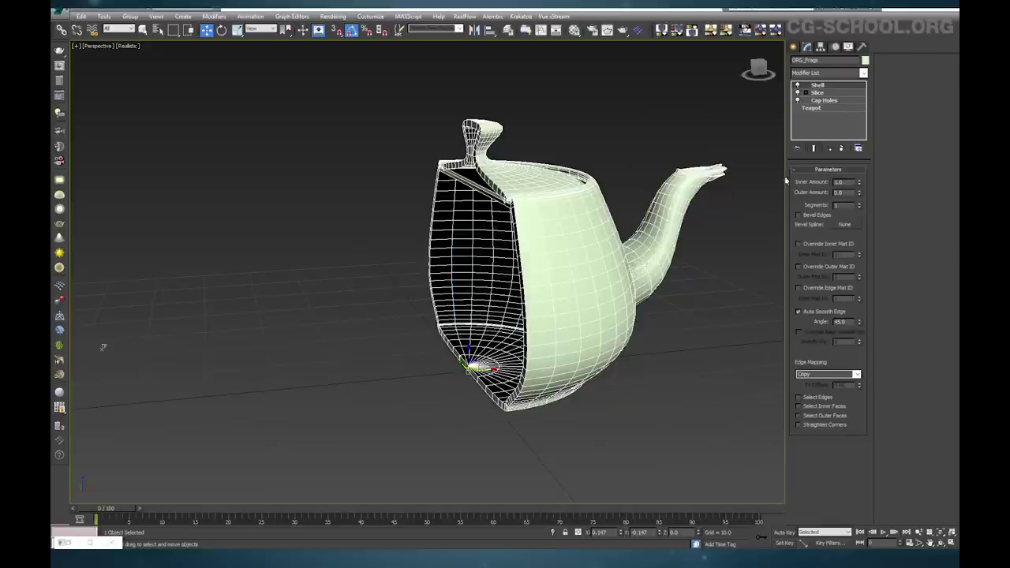
click(831, 150)
Set the Slice type of ORG_Frags to Remove Top to keep the handle half, and return to its Shell modifier
click(836, 93)
click(818, 206)
alt+middle_drag(552, 281, 514, 288)
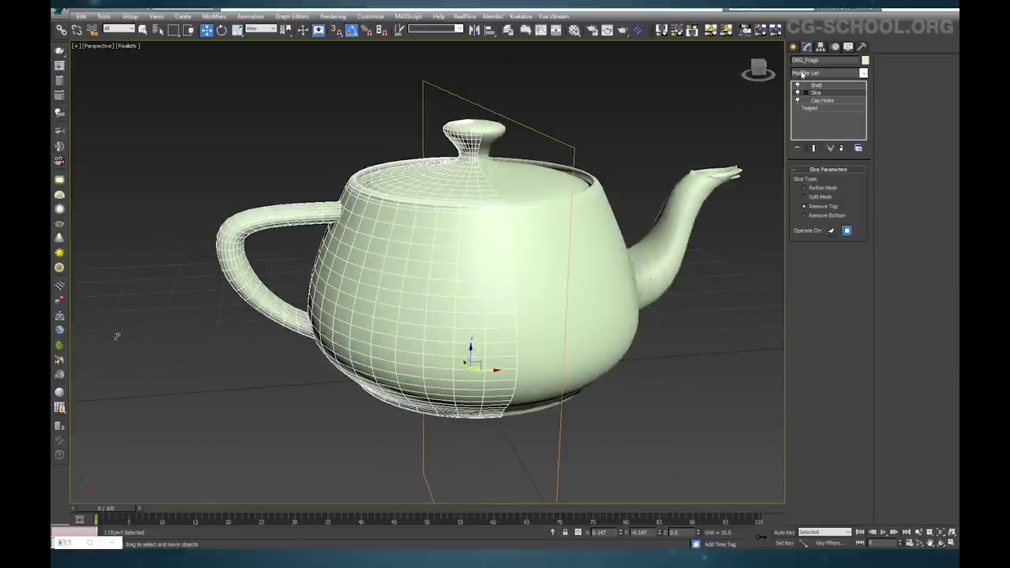
click(594, 198)
alt+middle_drag(117, 336, 212, 306)
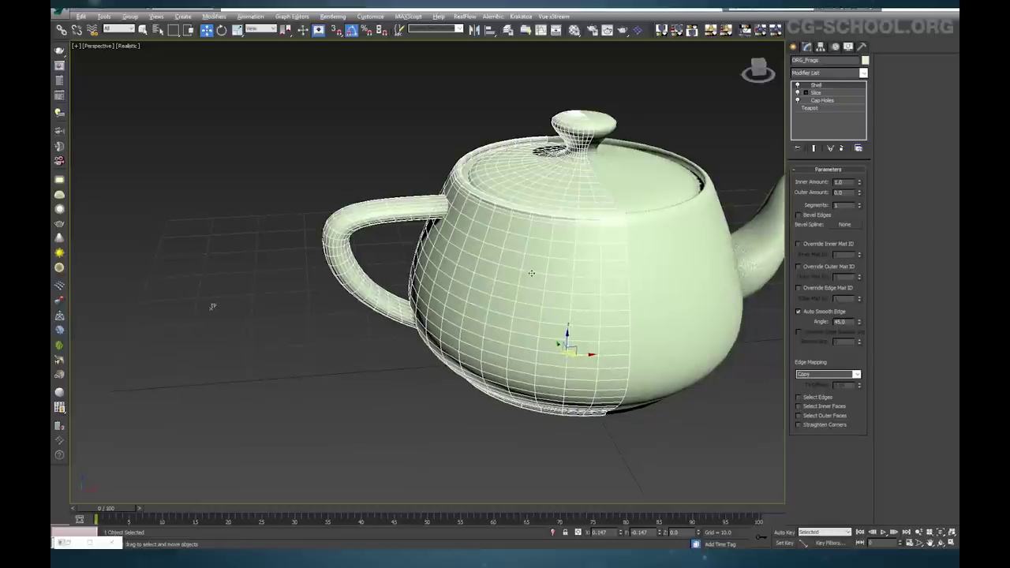
Add a volumeBreaker modifier on top of the Shell modifier of ORG_Frags
click(862, 73)
drag(865, 95, 876, 437)
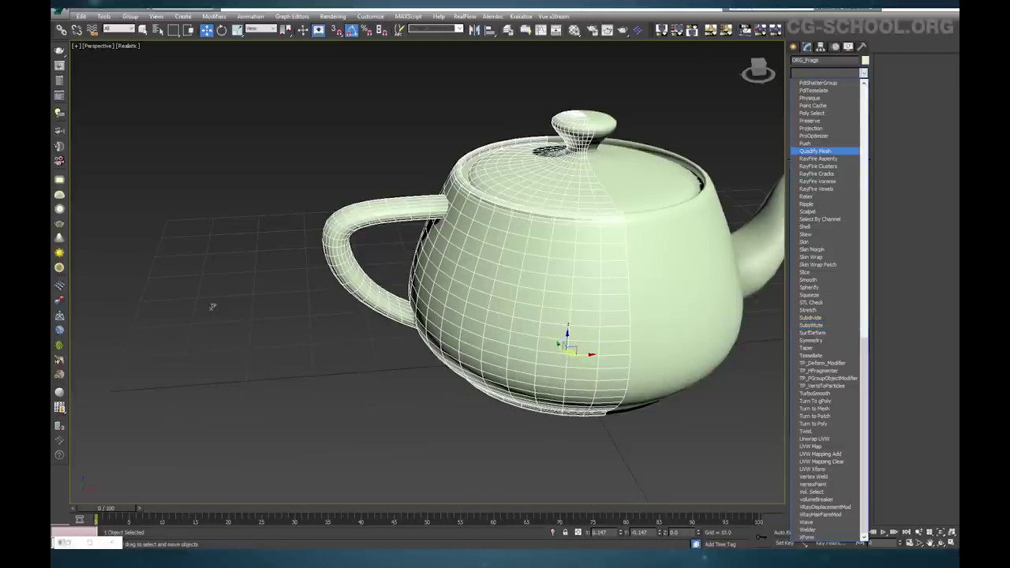
click(820, 151)
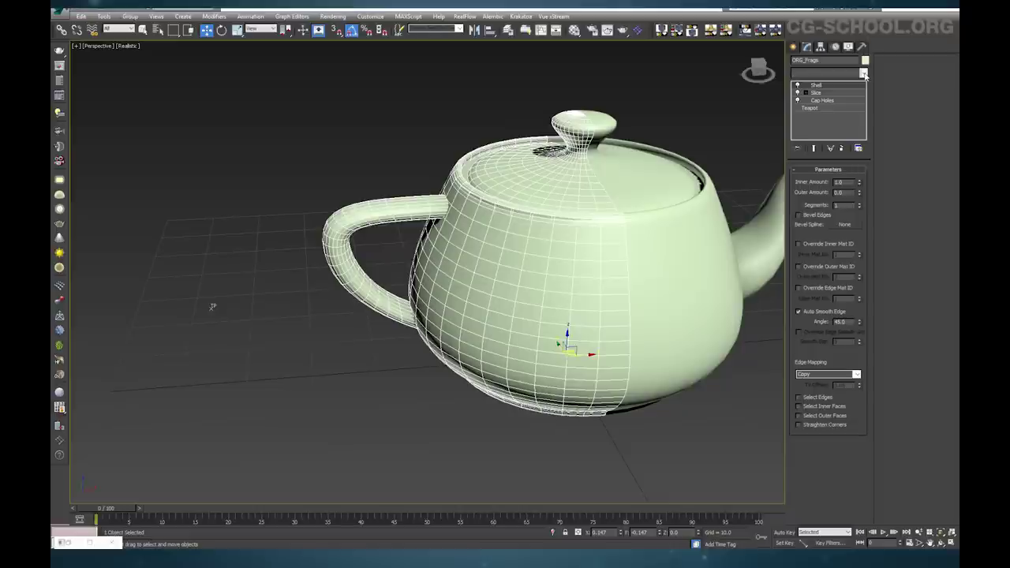
click(864, 73)
drag(864, 181, 884, 454)
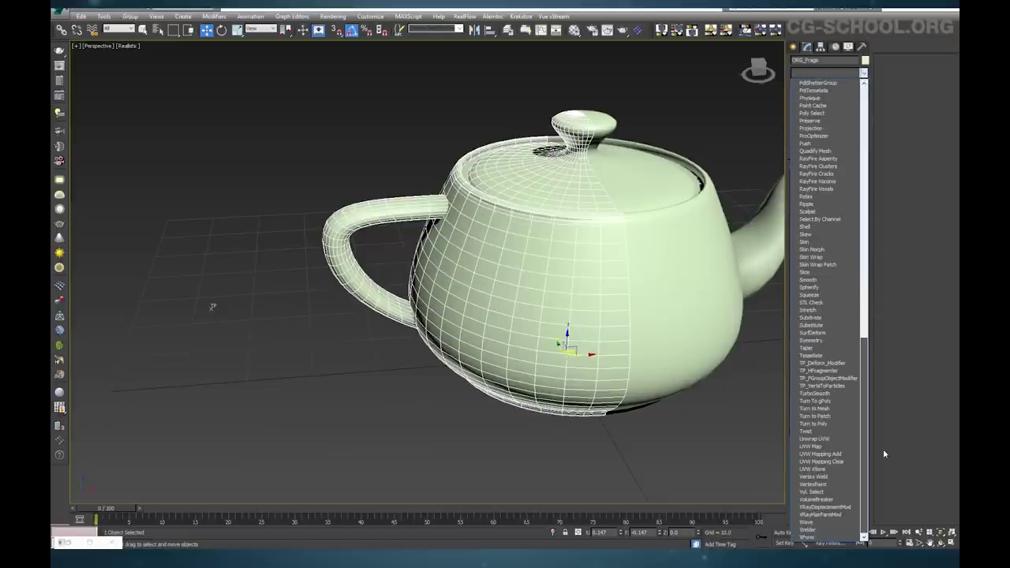
click(816, 503)
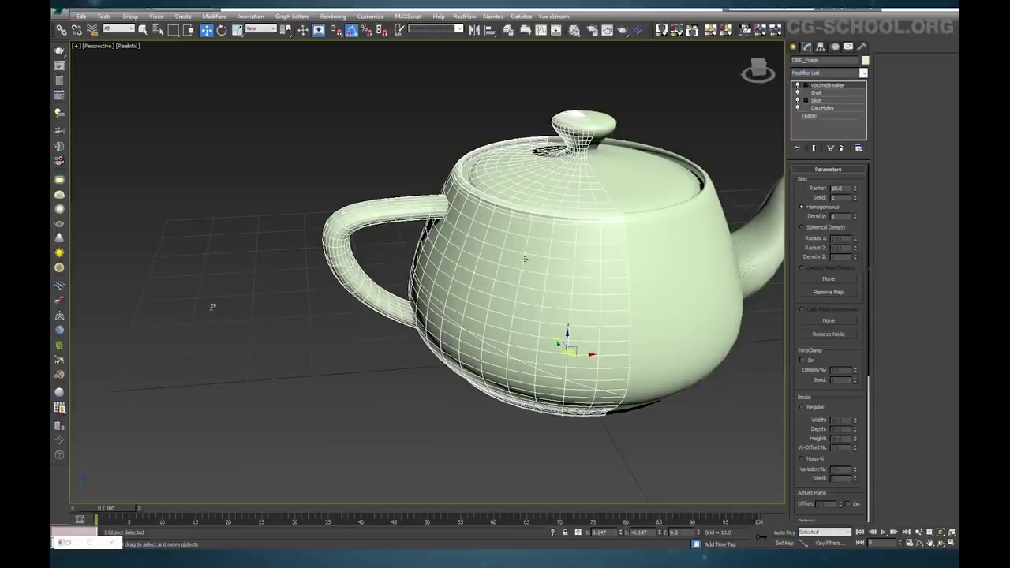
alt+middle_drag(545, 223, 723, 180)
click(864, 73)
click(863, 73)
click(864, 74)
click(863, 73)
middle_drag(641, 287, 620, 251)
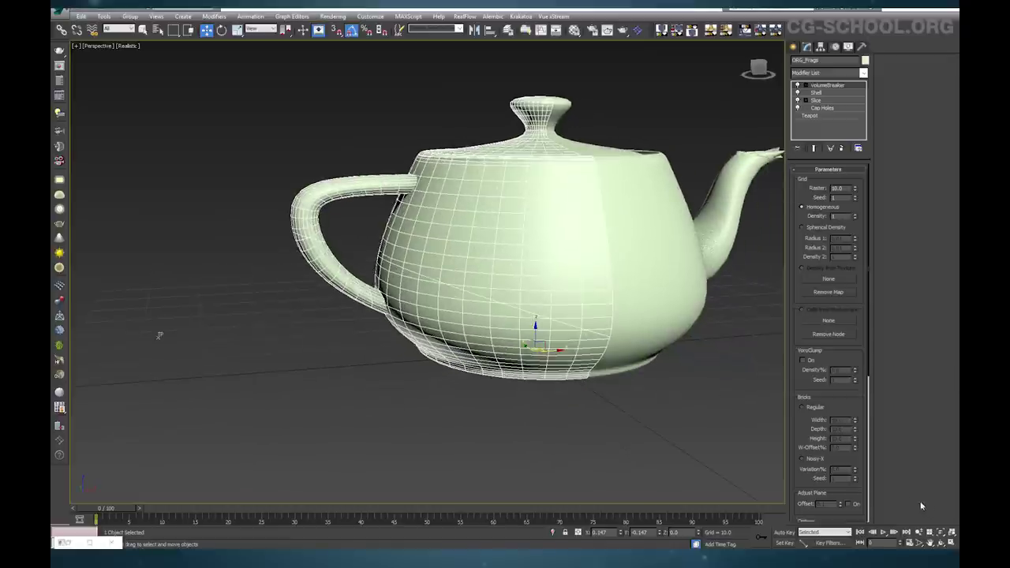
Switch volumeBreaker to Regular bricks and set their width, depth and height to 1.5
click(815, 408)
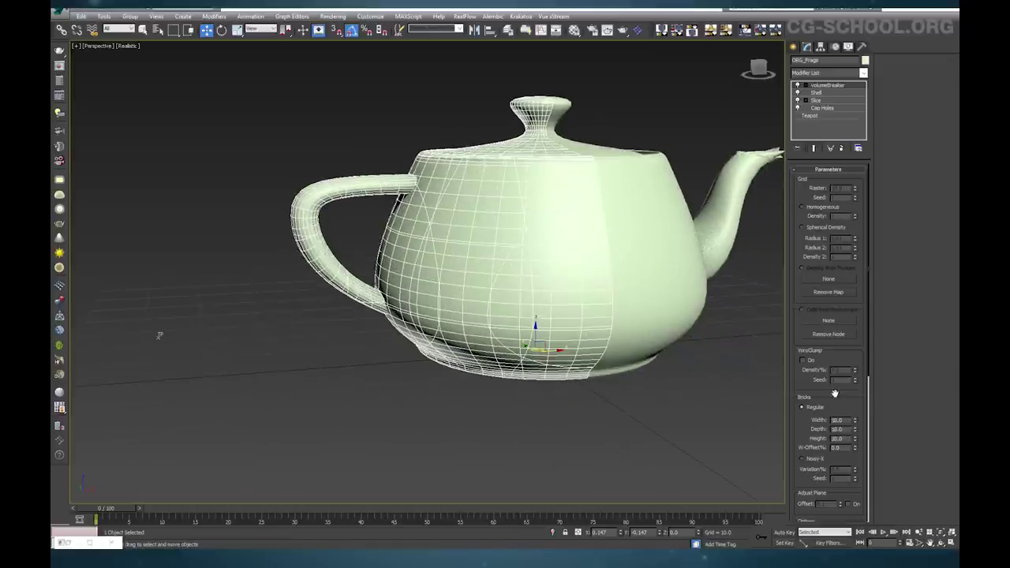
drag(834, 393, 830, 367)
alt+middle_drag(606, 348, 587, 355)
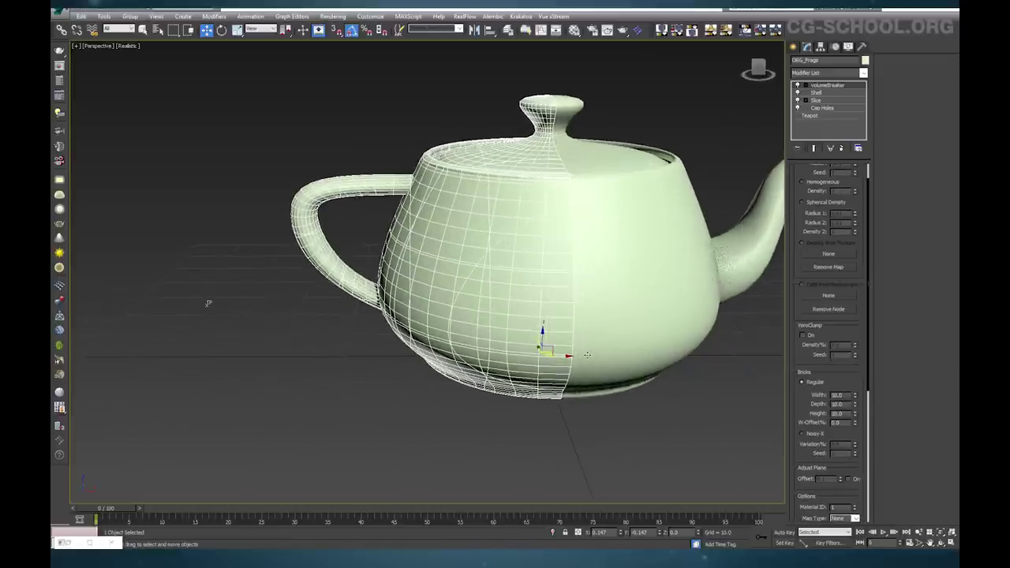
mouse_move(209, 303)
alt+middle_down()
mouse_move(153, 341)
mouse_move(198, 311)
alt+middle_up()
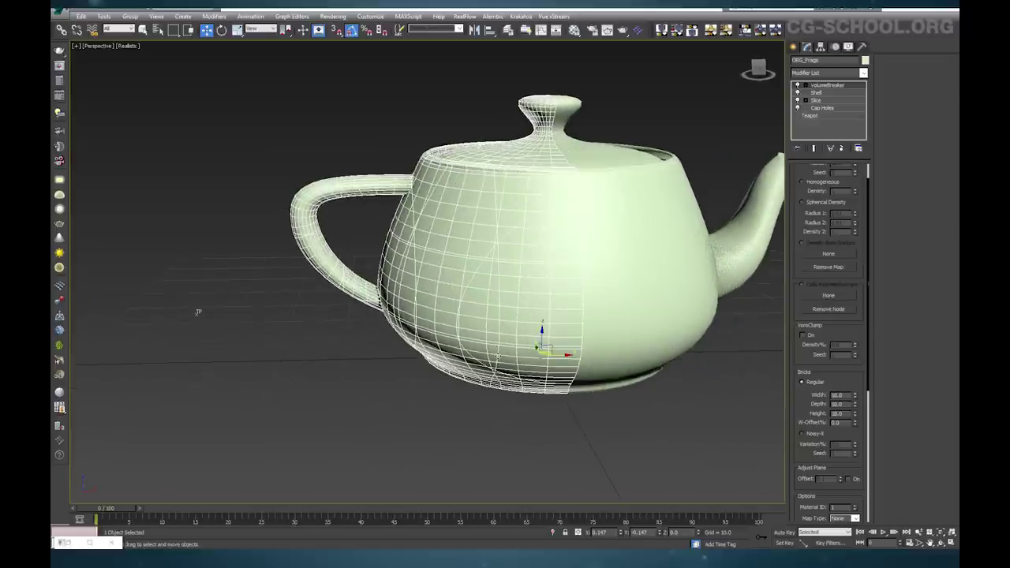
double_click(838, 394)
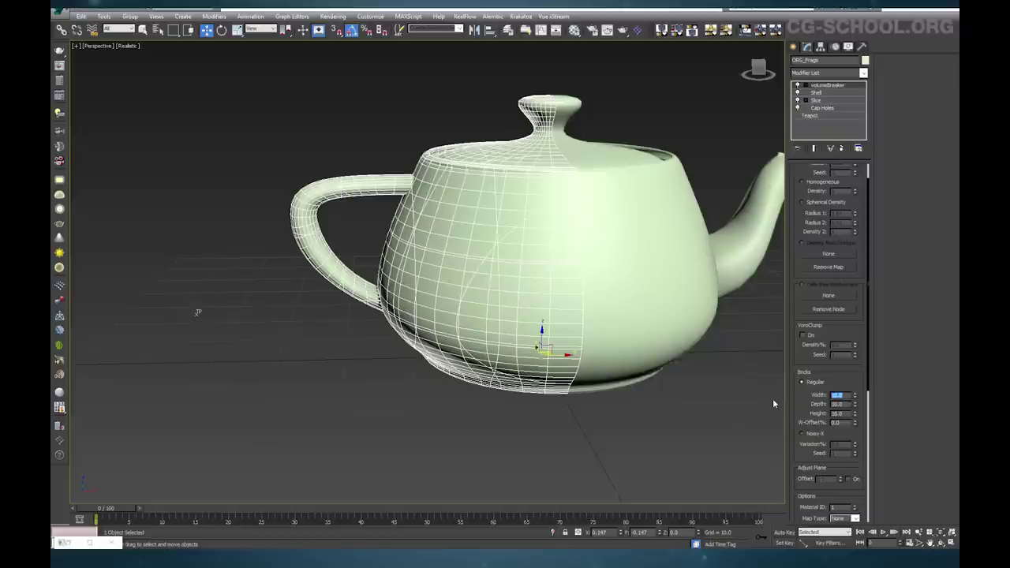
text(5.5)
key(Return)
key(Tab)
text(1)
key(Return)
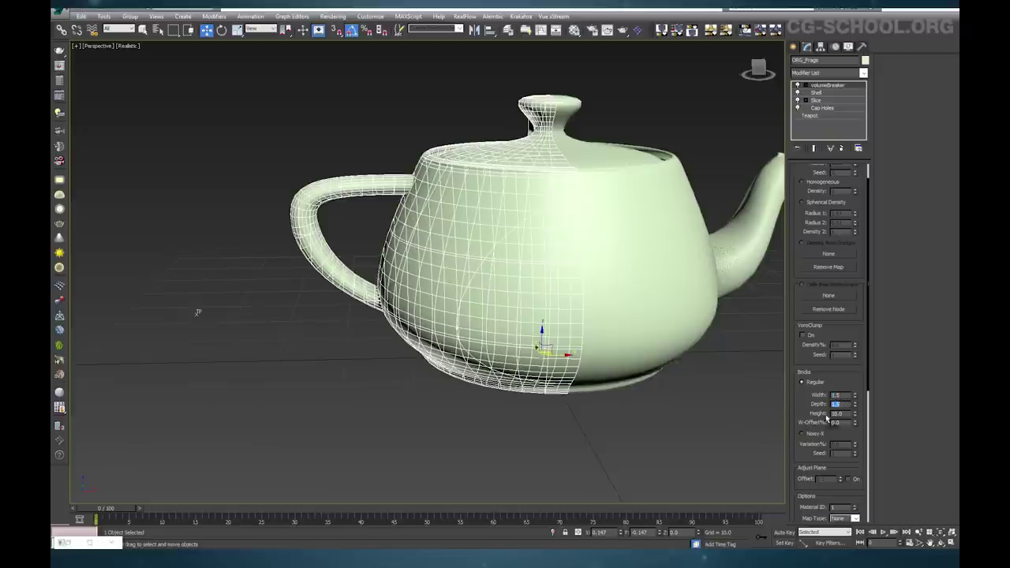
text(1)
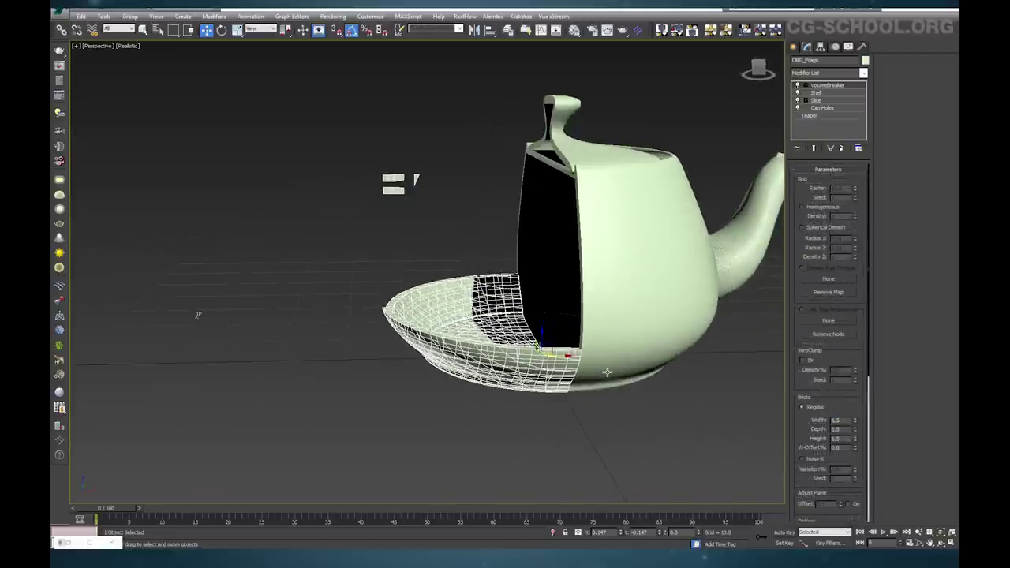
Set the Max Cells limit of volumeBreaker to 15000
alt+middle_drag(698, 390, 616, 381)
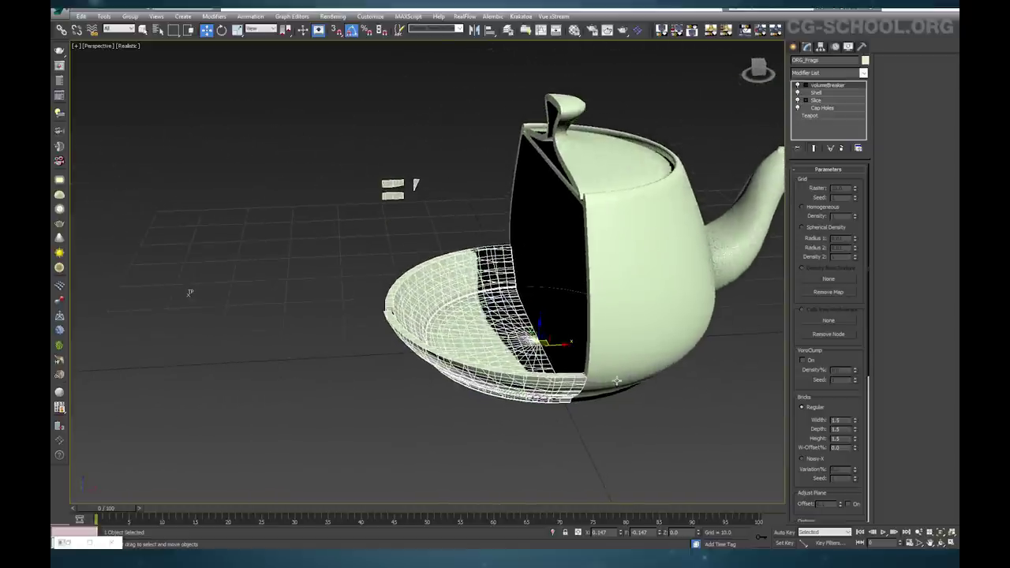
drag(829, 401, 812, 191)
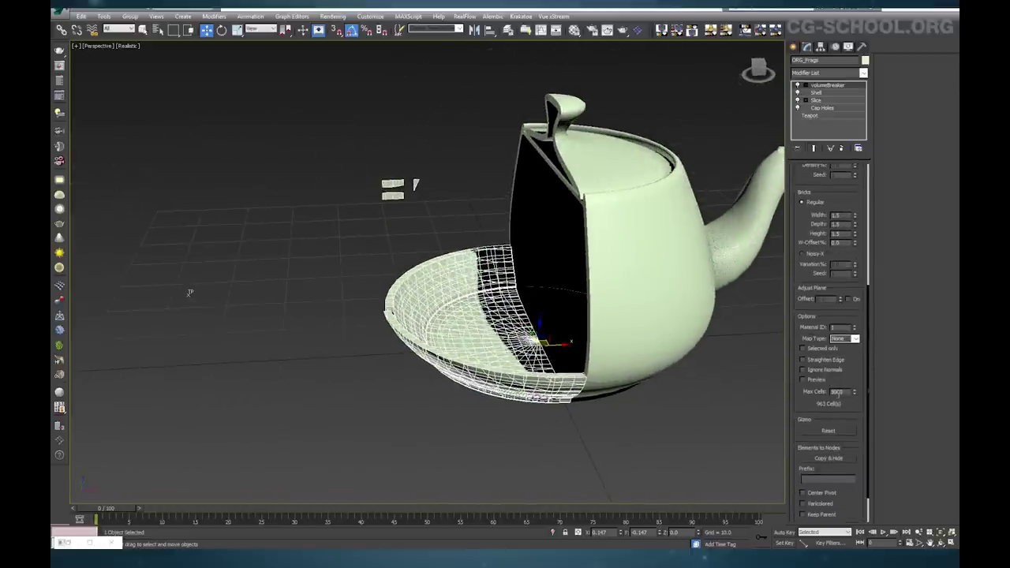
drag(817, 396, 810, 347)
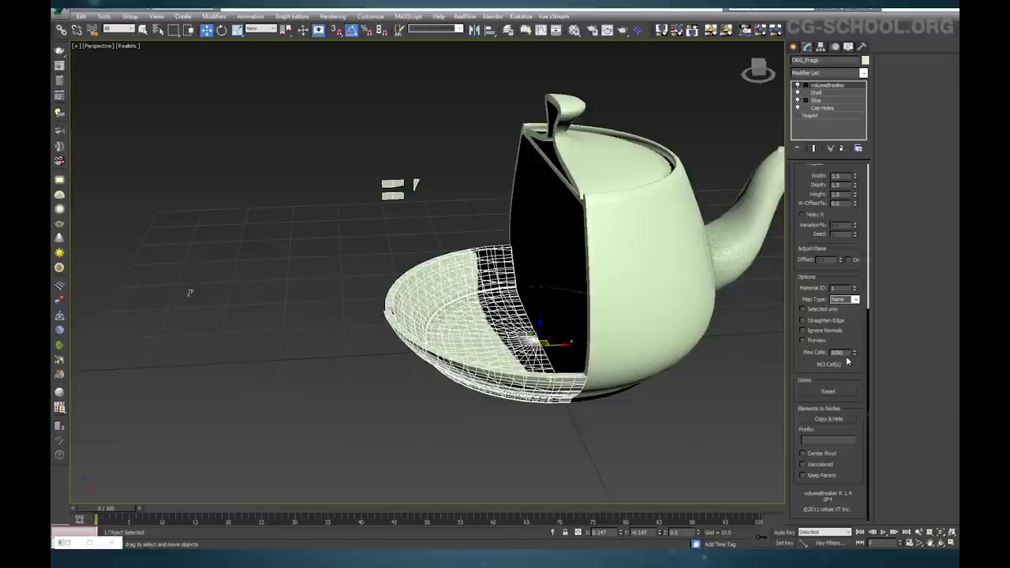
double_click(838, 353)
text(15000)
key(Return)
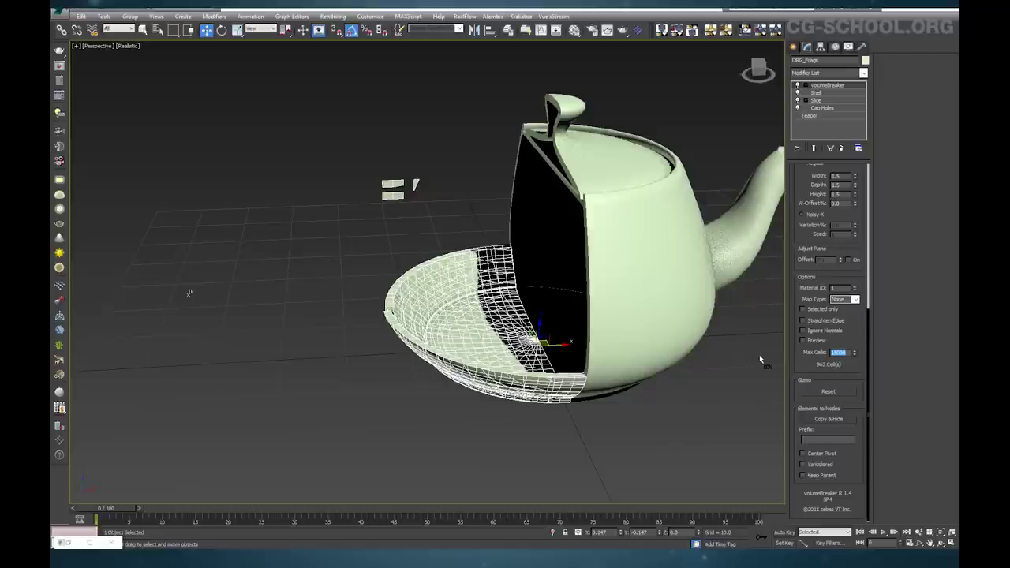
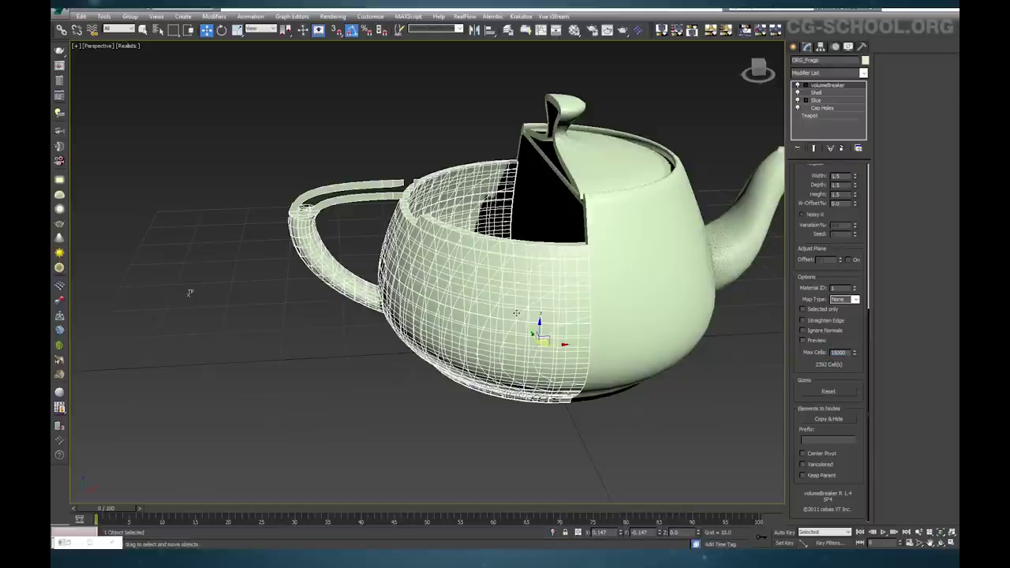
Raise the Max Cells limit of volumeBreaker in stages from 20000 through 22000 to 24000, checking the teapot's handle half
mouse_move(190, 293)
alt+middle_down()
mouse_move(105, 371)
mouse_move(126, 349)
mouse_move(187, 327)
mouse_move(196, 279)
alt+middle_up()
double_click(838, 352)
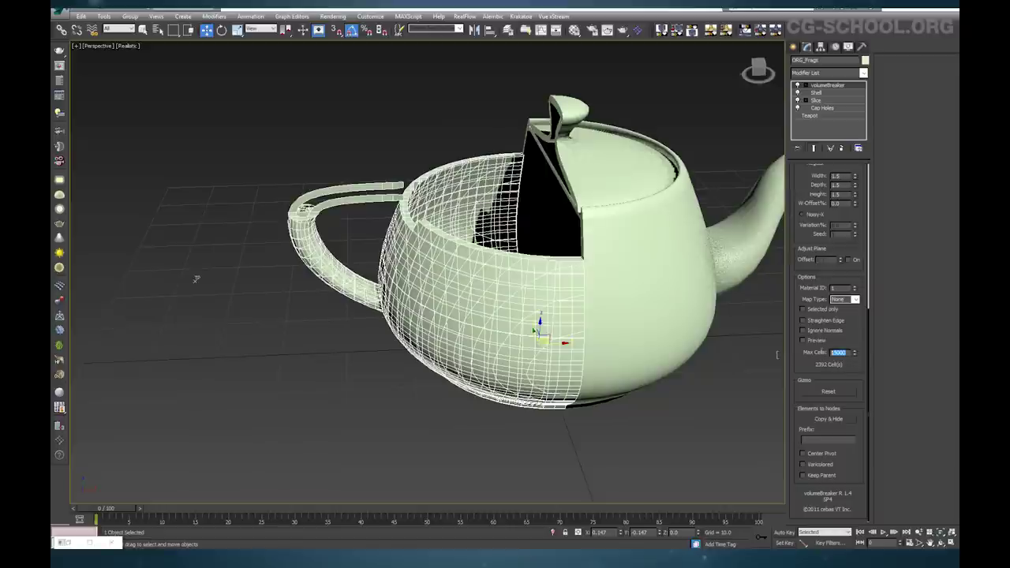
text(200)
alt+middle_drag(196, 279, 174, 281)
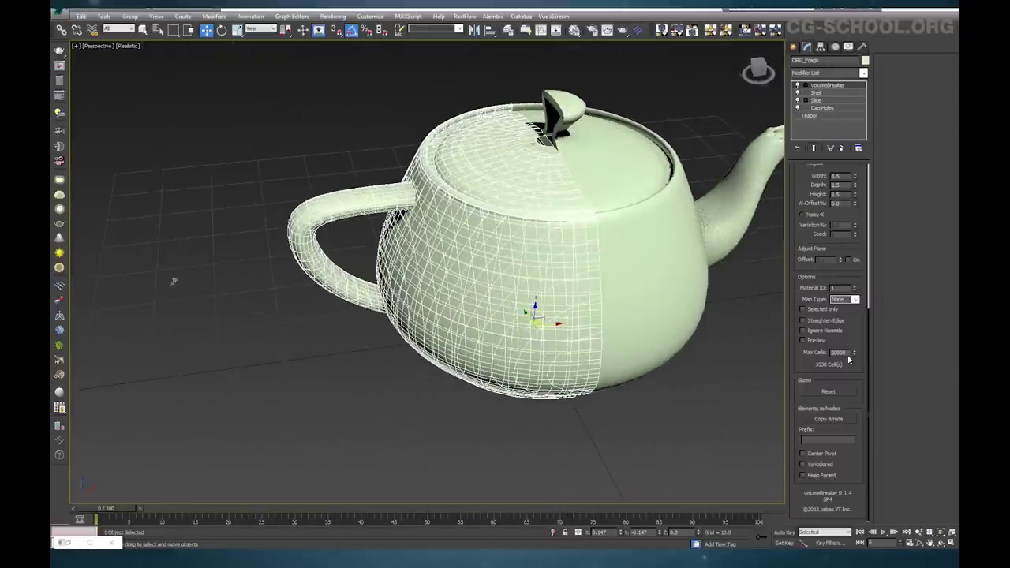
double_click(835, 353)
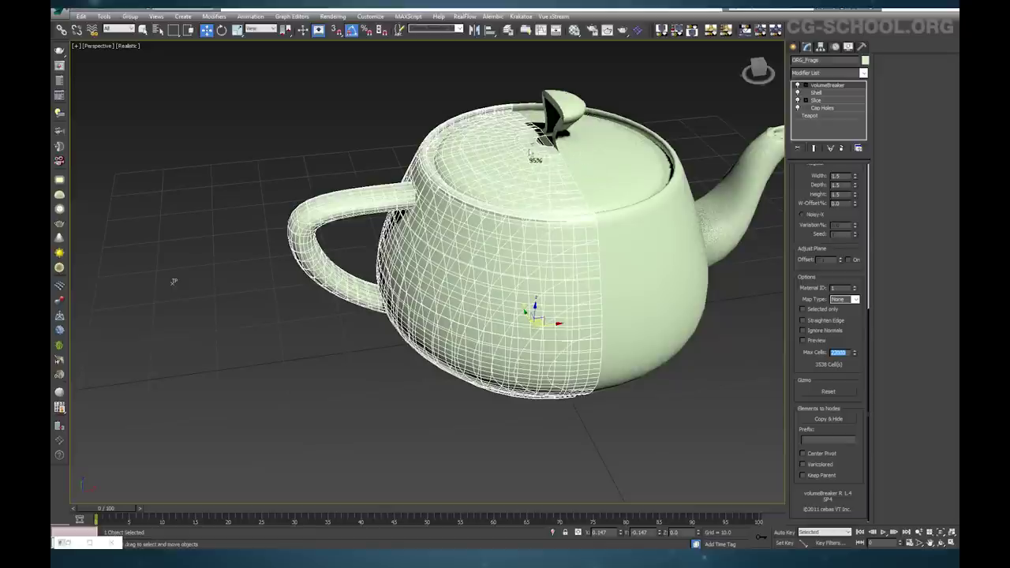
alt+middle_drag(528, 183, 515, 177)
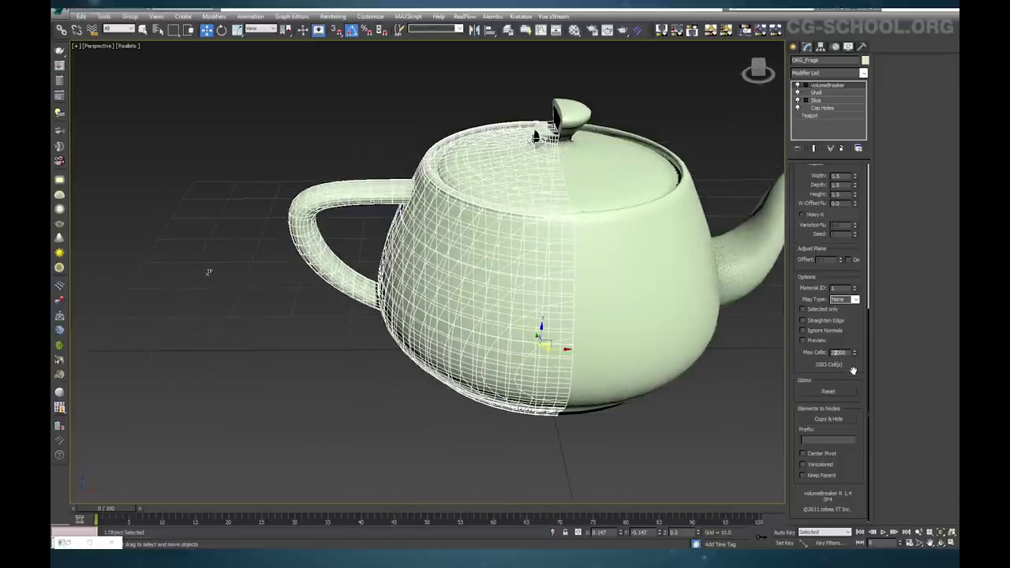
text(4)
key(Return)
alt+middle_drag(209, 272, 163, 351)
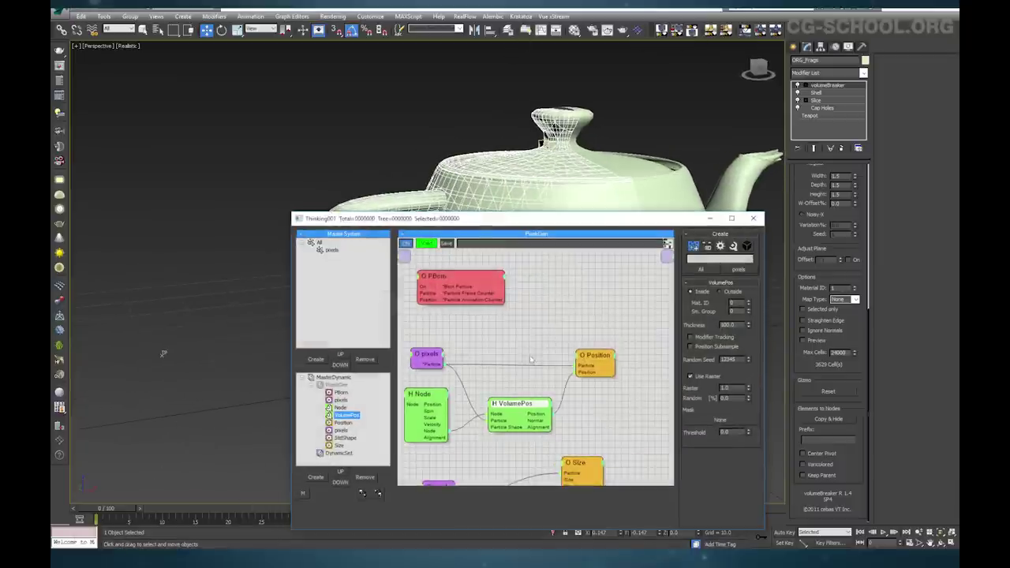
Enable Center Pivot in volumeBreaker's Elements to Nodes options, with the Thinking window moved clear of them
click(825, 264)
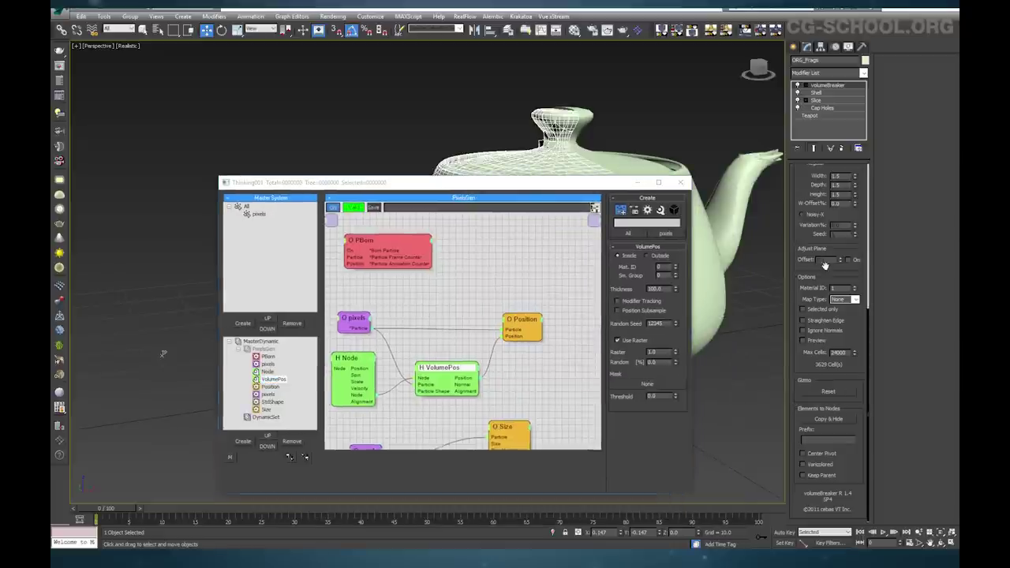
drag(572, 183, 474, 155)
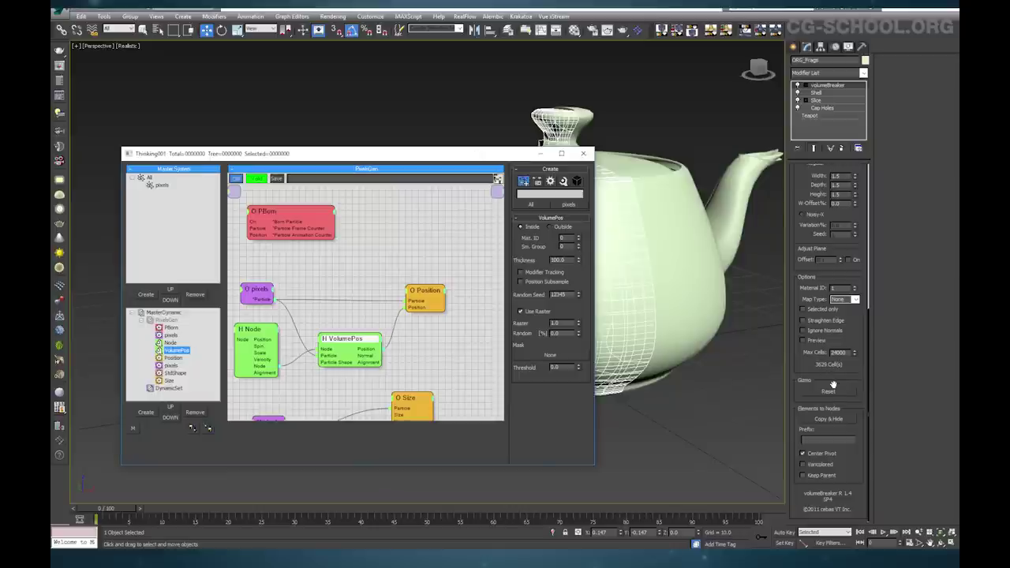
drag(511, 154, 487, 155)
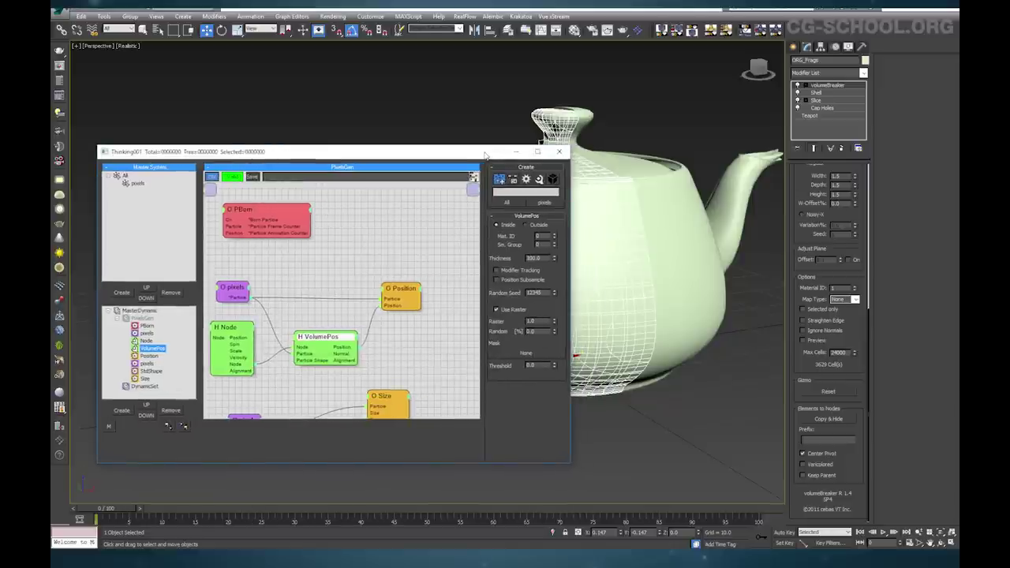
drag(486, 153, 475, 125)
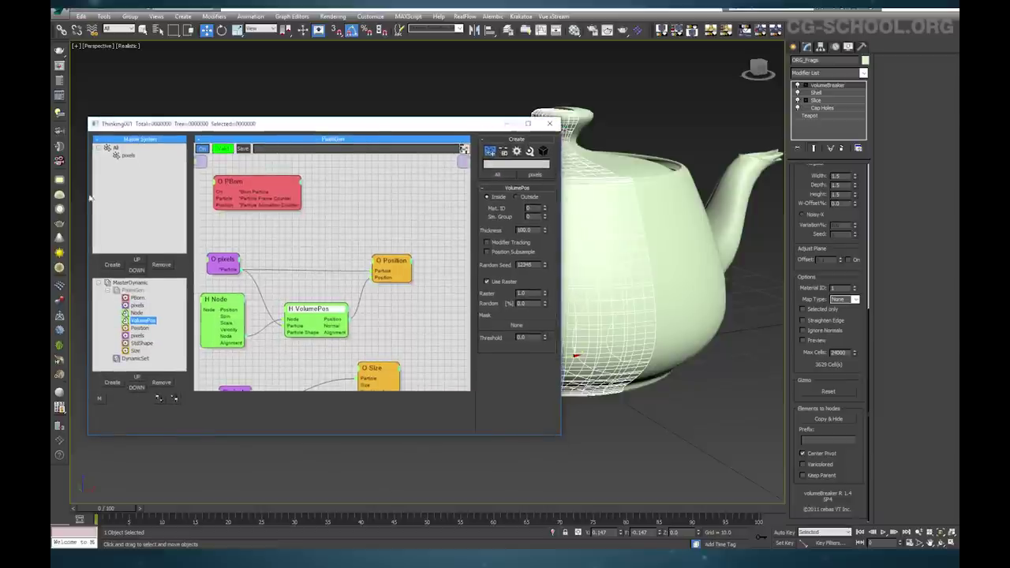
Collapse PixelsGen, create a new dynamic set under MasterDynamic and move it above PixelsGen
drag(353, 130, 648, 192)
drag(564, 190, 624, 173)
click(440, 326)
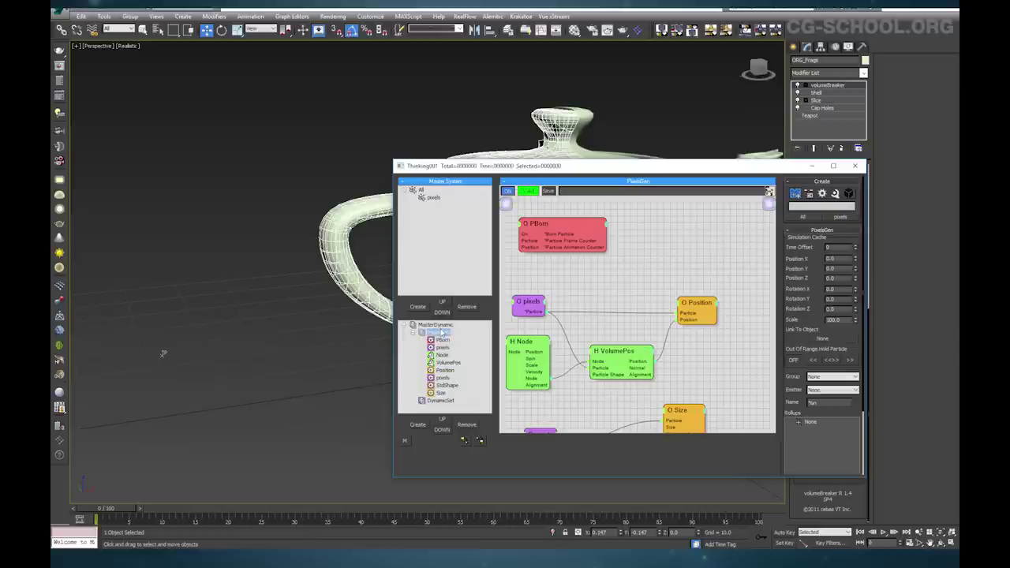
click(412, 332)
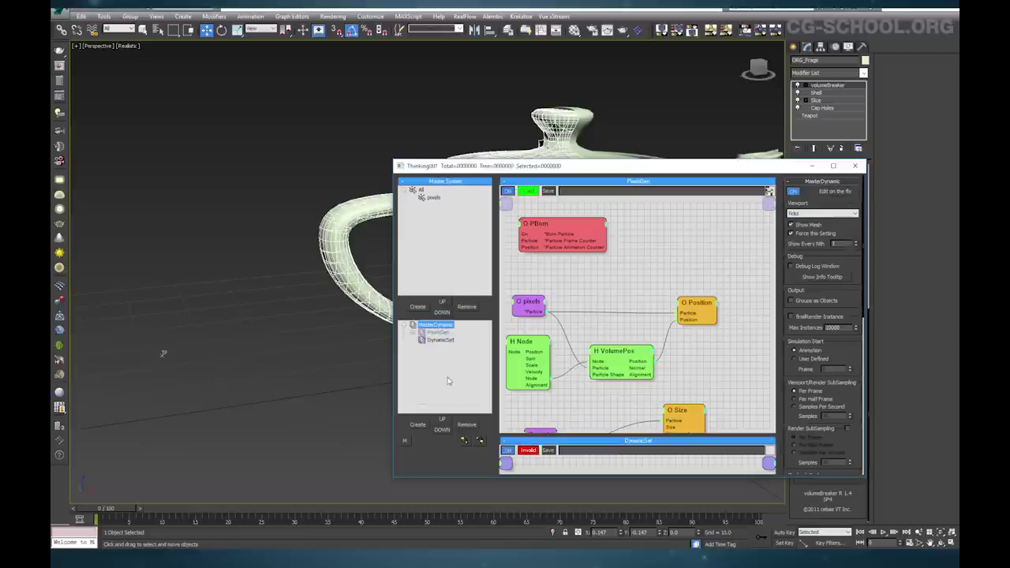
click(419, 426)
click(440, 347)
click(442, 419)
click(442, 419)
Rename the new dynamic set Import
click(445, 337)
text(Impul)
text(t)
key(Return)
Add an ObjToParticle generator operator to the empty Import dynamic set
drag(544, 276, 545, 394)
drag(666, 170, 411, 273)
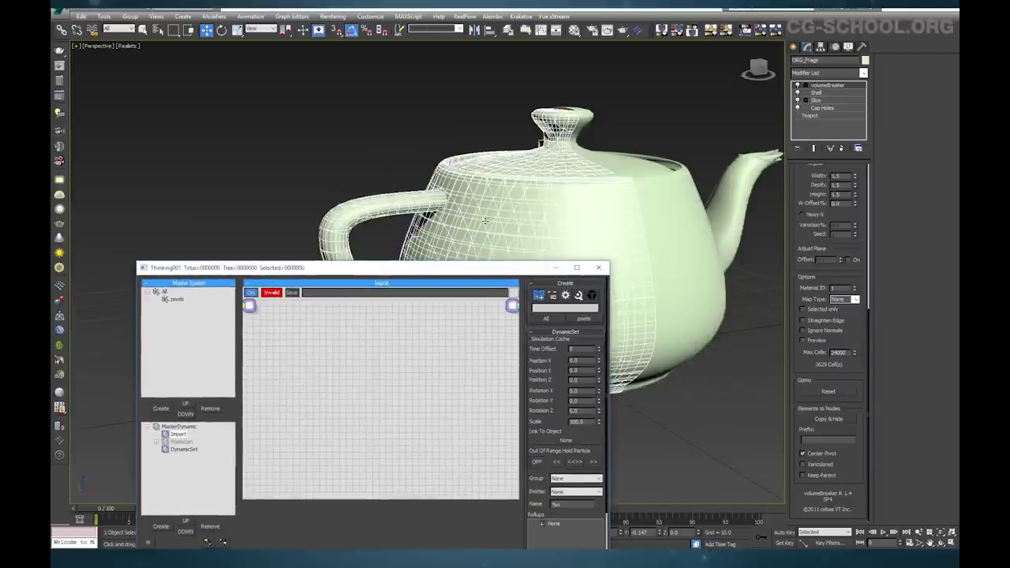
drag(495, 268, 586, 167)
right_click(479, 275)
mouse_move(457, 260)
mouse_move(495, 260)
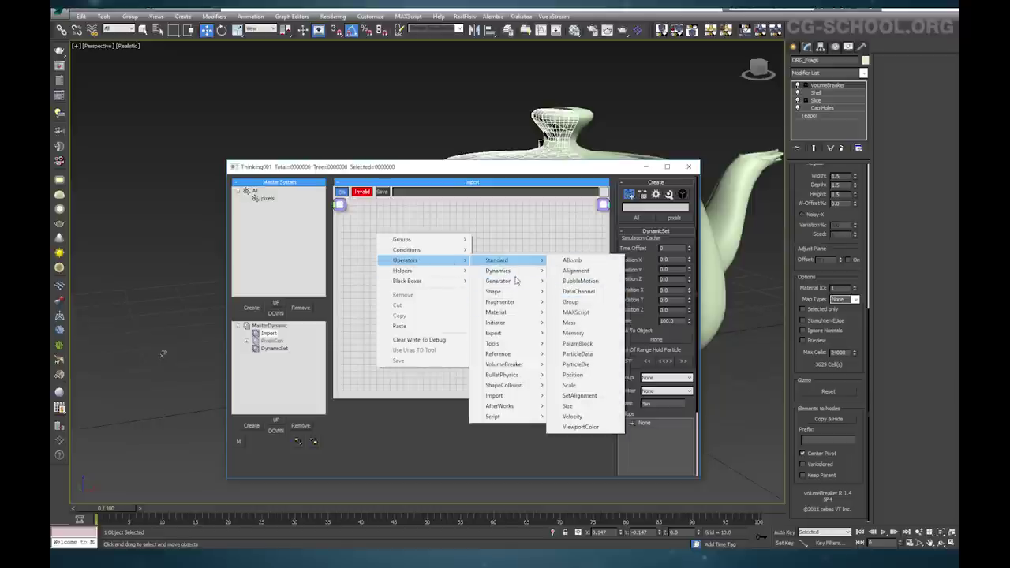
mouse_move(515, 281)
click(576, 305)
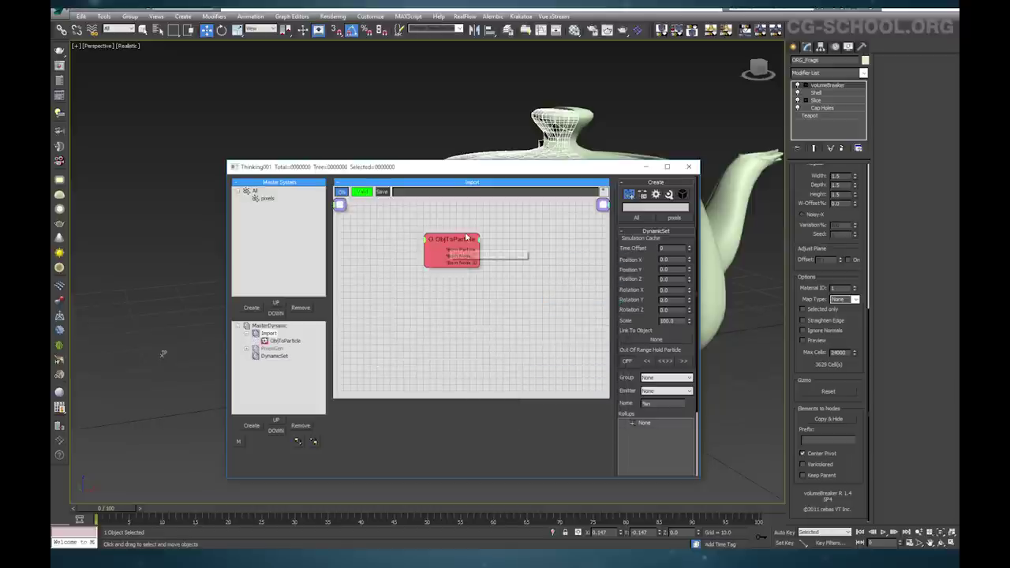
Rename the ObjToParticle operator TeapotFrags
click(466, 237)
right_click(461, 246)
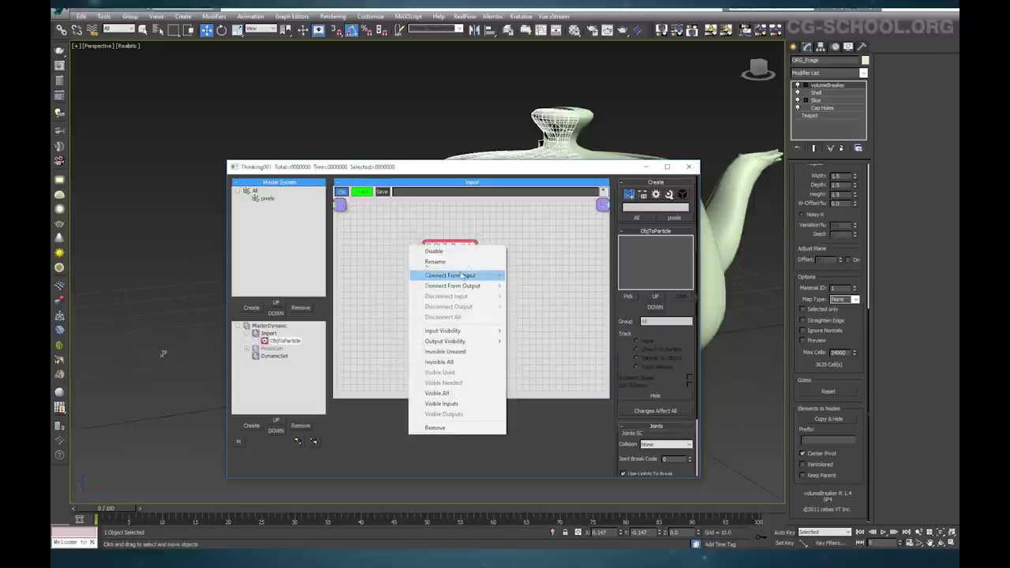
click(436, 261)
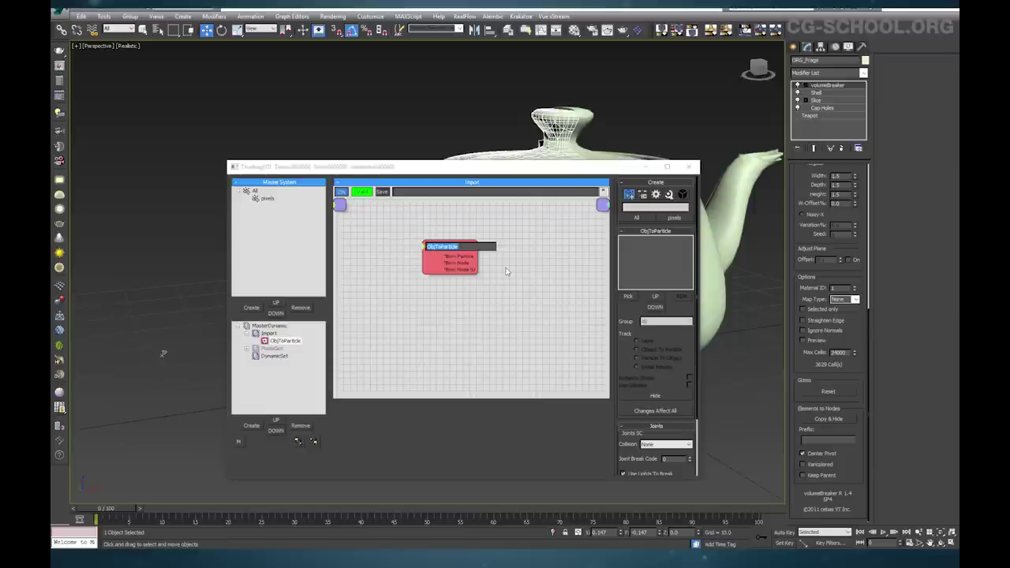
text(TTeapotFrags)
key(Return)
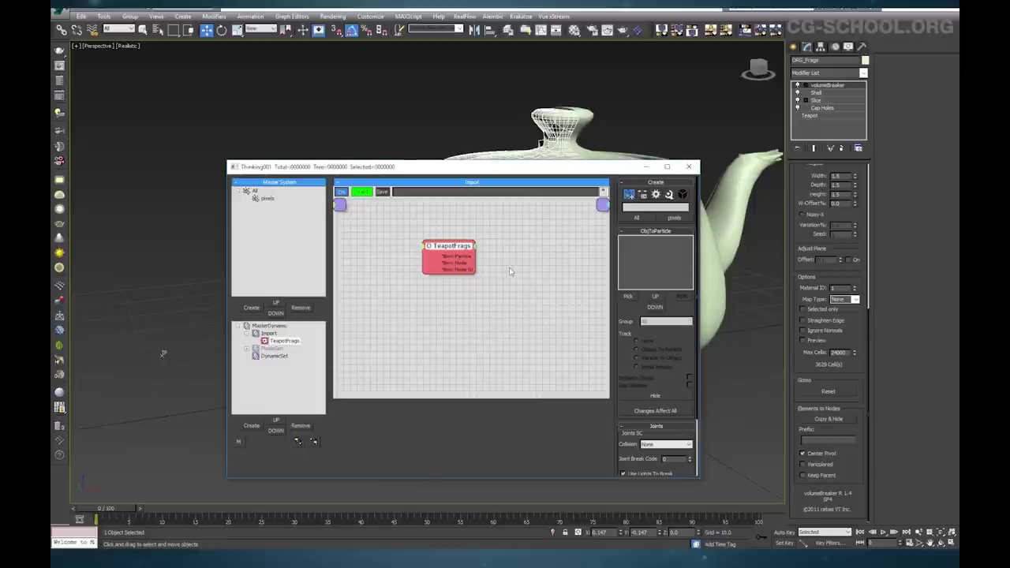
Rename the pixels particle group ORG
click(267, 199)
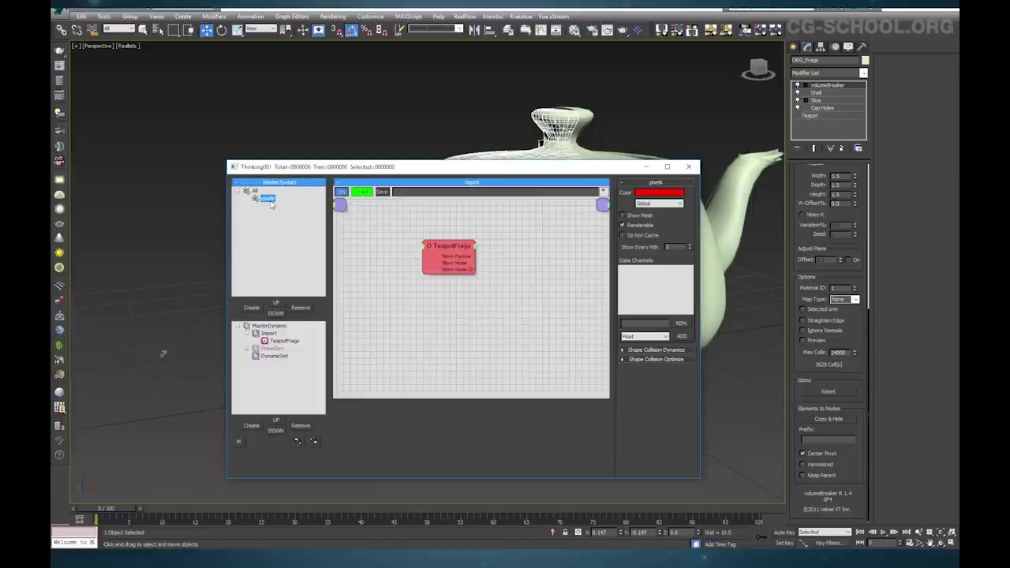
click(269, 199)
text(ORG)
key(Return)
Load the ORG_Frags handle half into the TeapotFrags operator's object list, leaving the ORG spout half out
click(445, 261)
drag(607, 168, 388, 130)
click(410, 258)
click(539, 289)
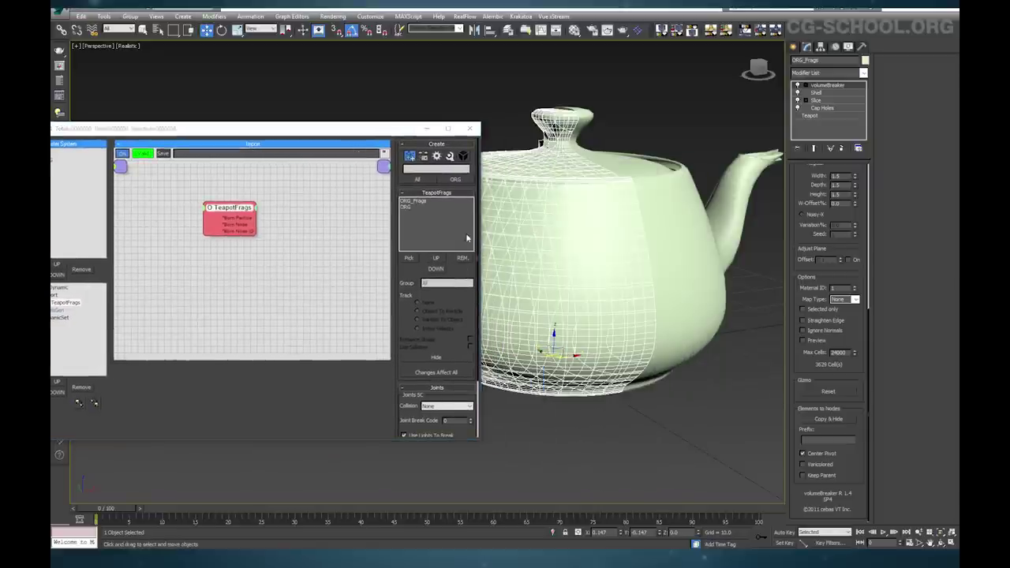
click(404, 202)
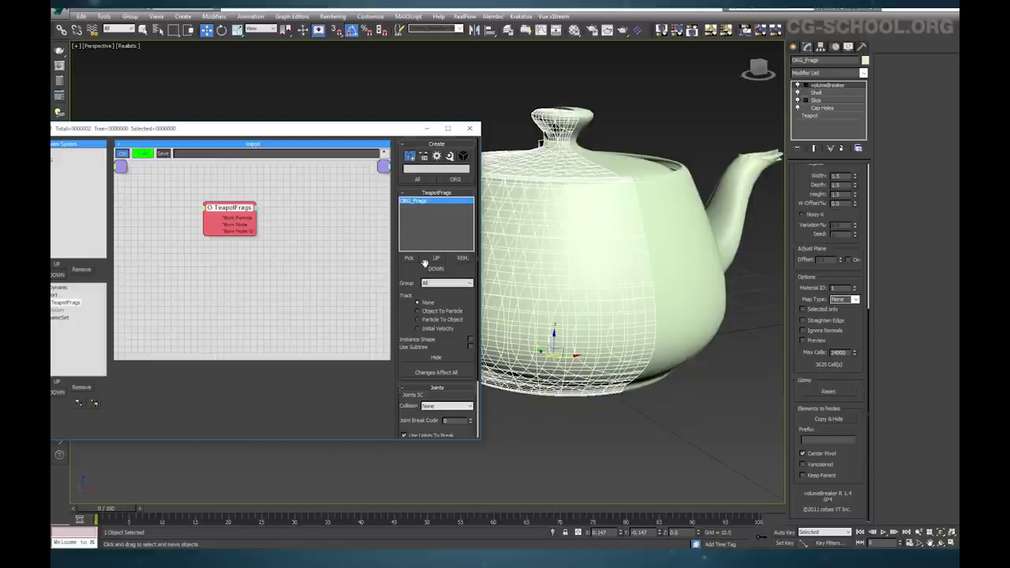
Assign TeapotFrags to the ORG group with Object To Particle tracking and Instance Shape enabled, and clear the Thinking window off the teapot
click(443, 283)
click(448, 297)
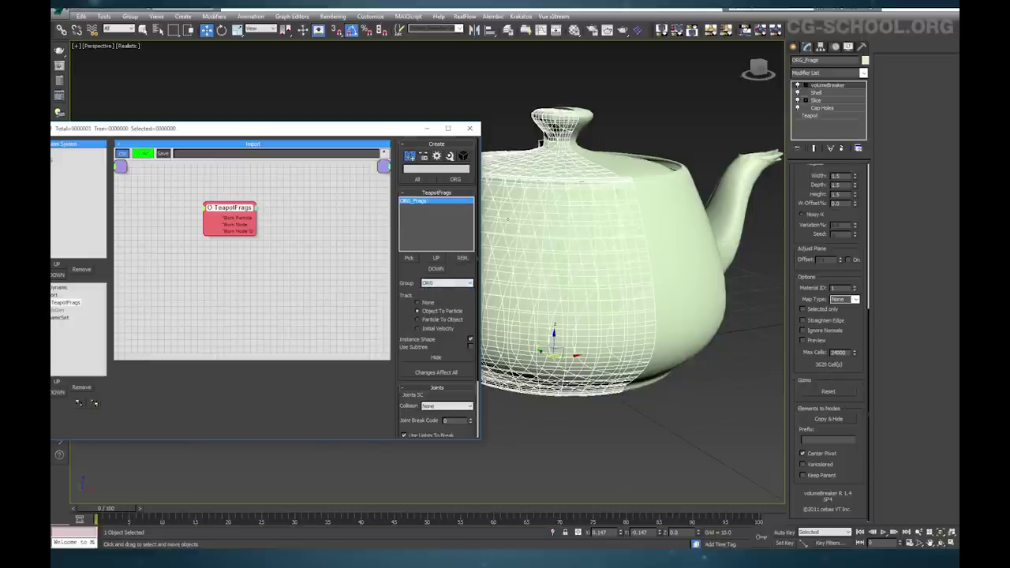
drag(390, 130, 762, 351)
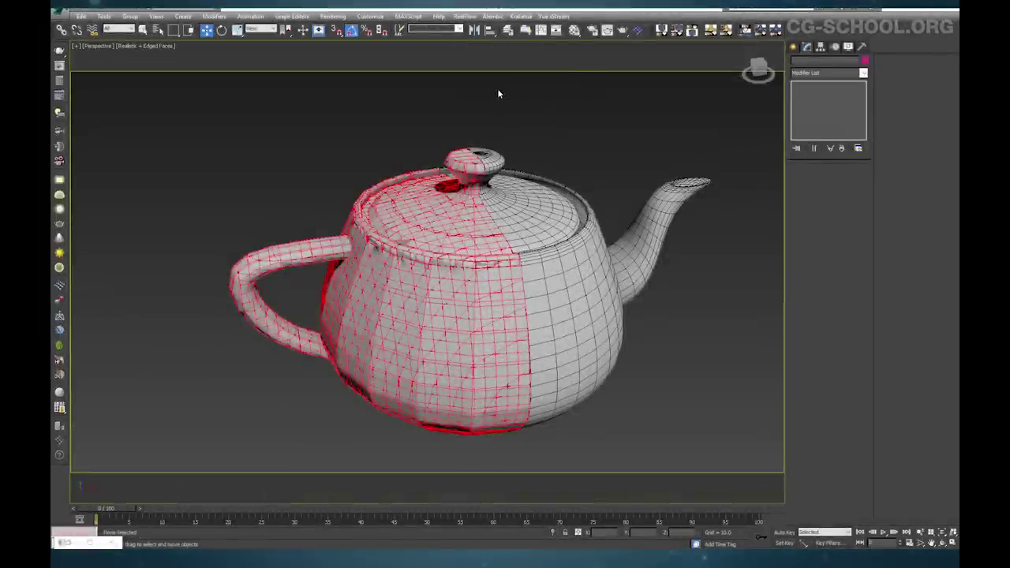
key(m)
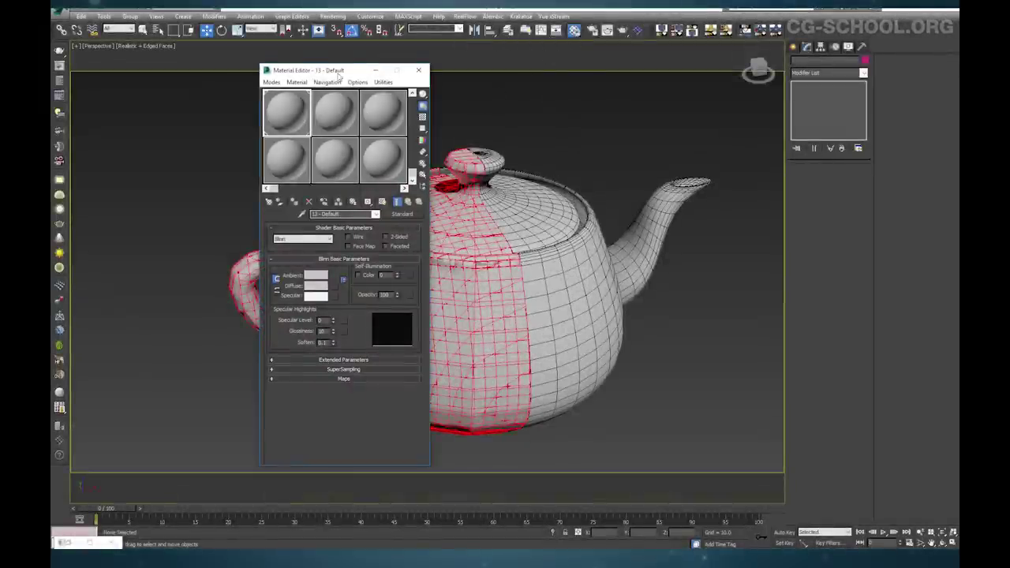
drag(334, 79, 272, 81)
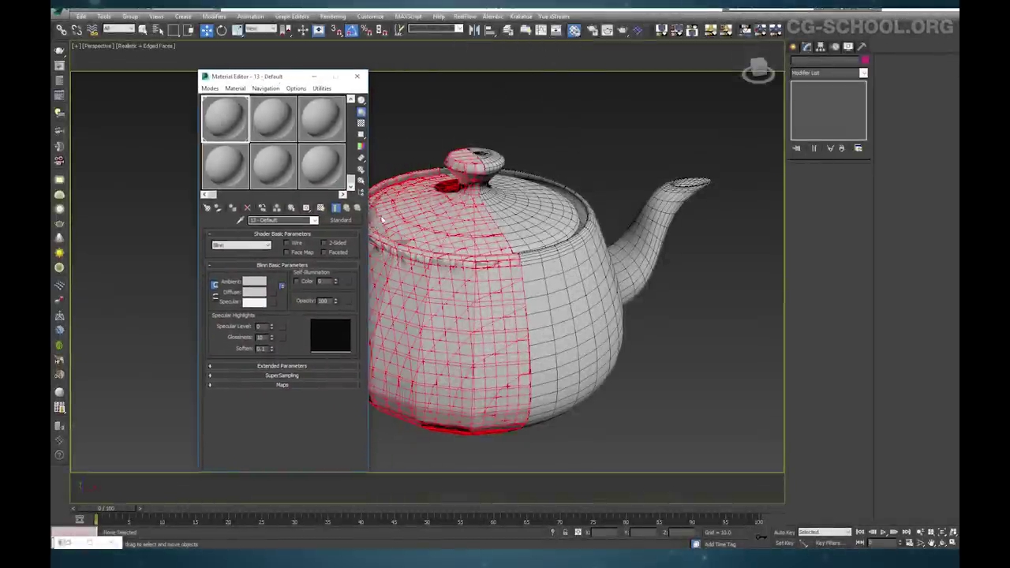
click(357, 76)
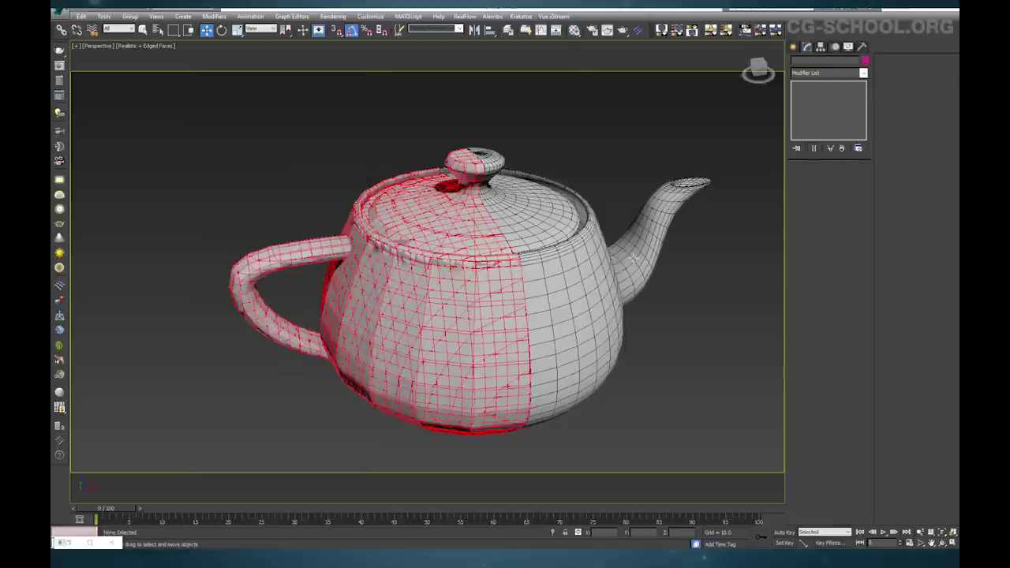
click(590, 231)
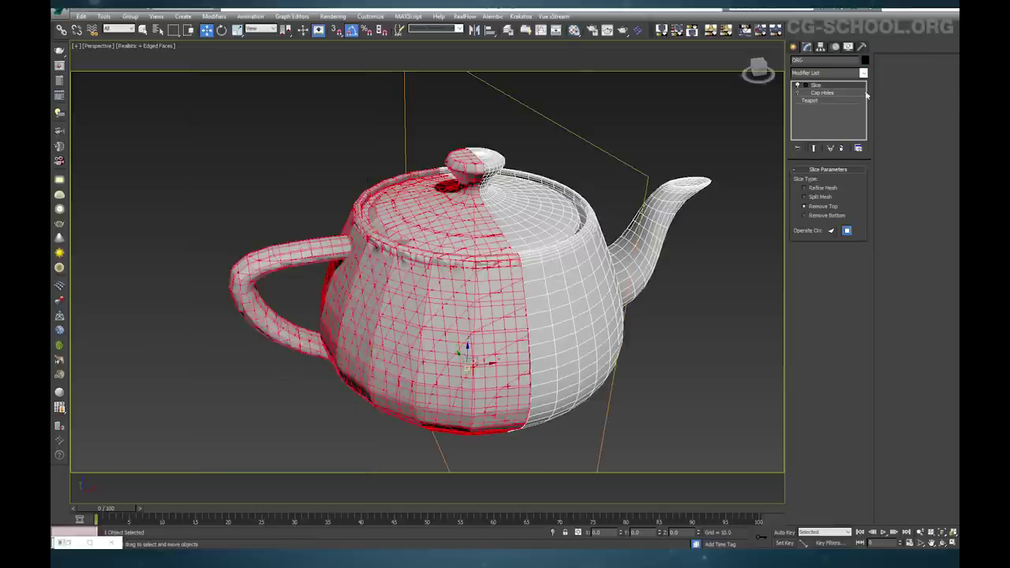
click(596, 173)
alt+middle_drag(540, 295, 489, 347)
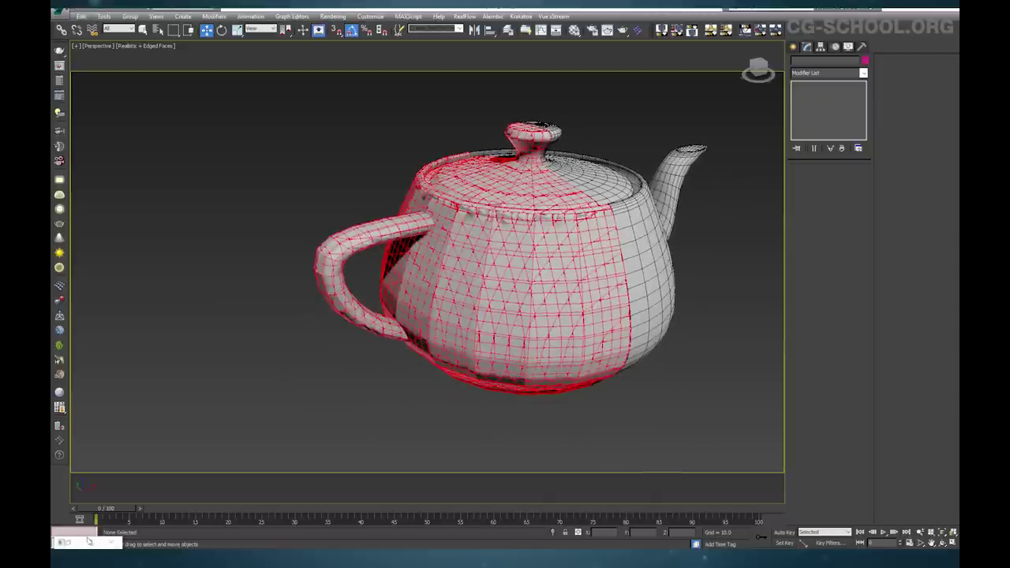
Restore the Thinking window and rename the empty dynamic set below Import as Fragmentation
click(89, 542)
drag(578, 233, 665, 179)
click(431, 357)
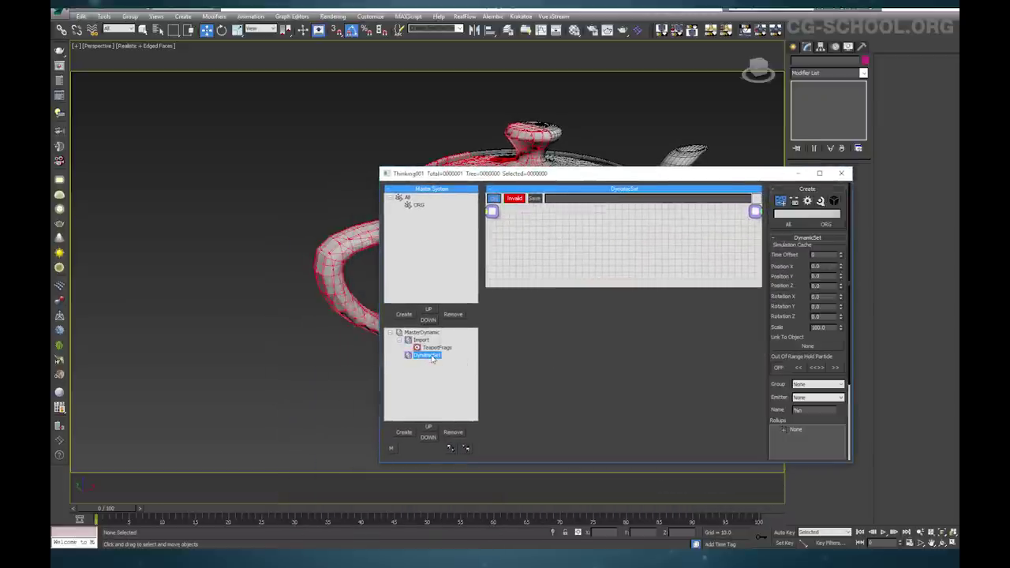
click(430, 356)
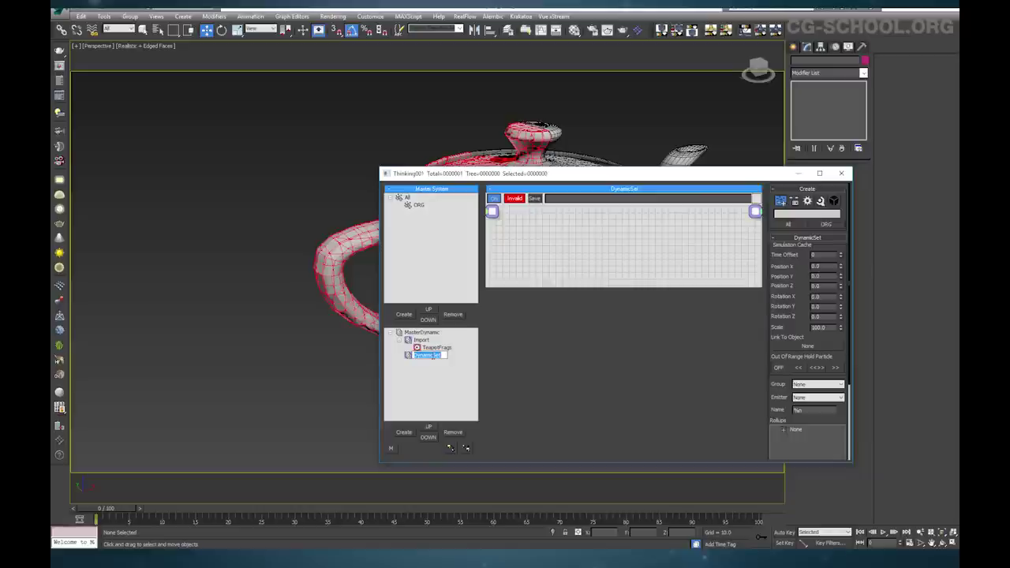
text(Gr)
text(ag)
text(mentation)
key(Return)
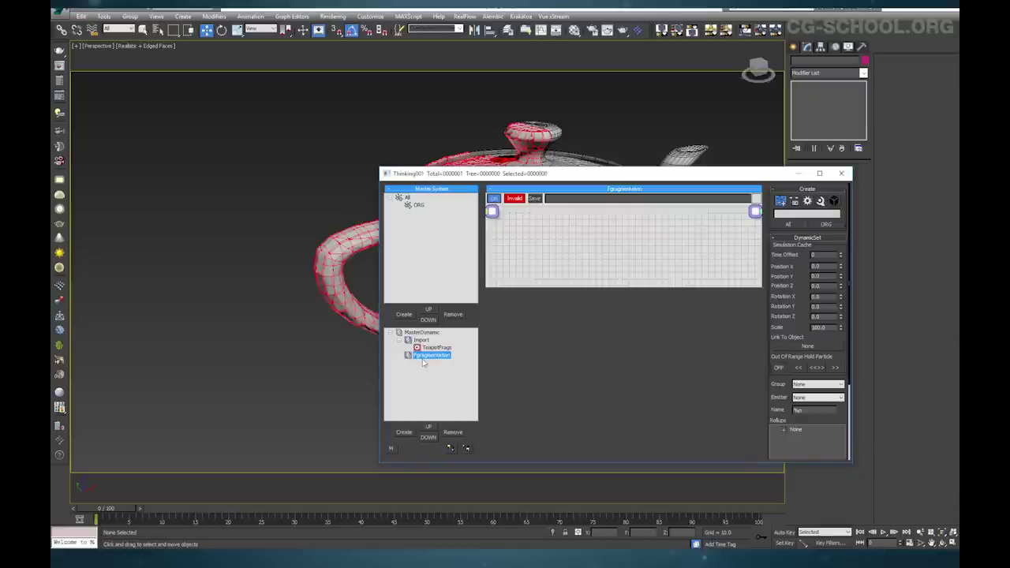
click(418, 356)
key(Return)
Create a new particle group under All and name it Pixels
click(407, 197)
click(411, 314)
click(420, 213)
click(423, 214)
text(P)
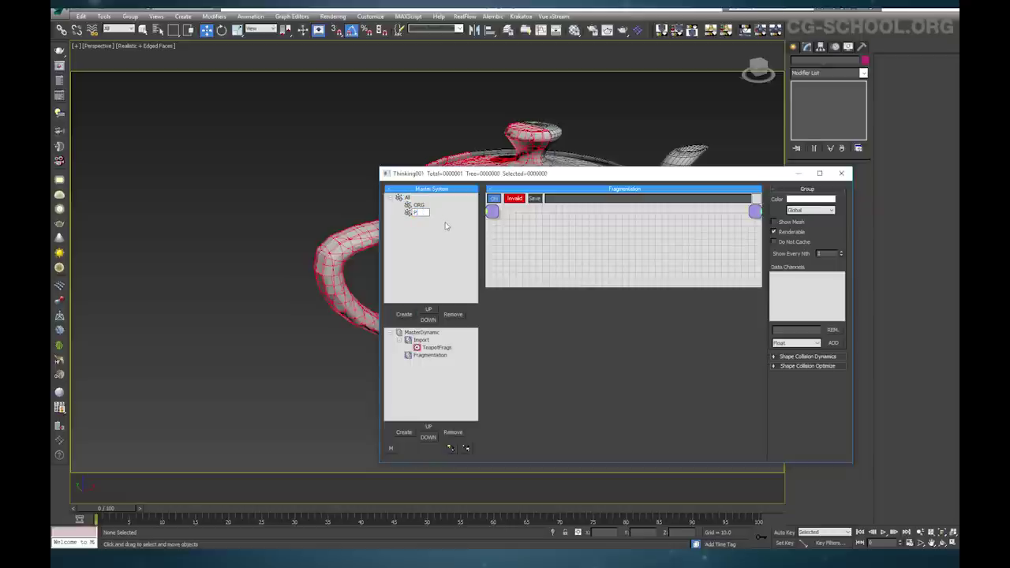
text(ixels)
key(Return)
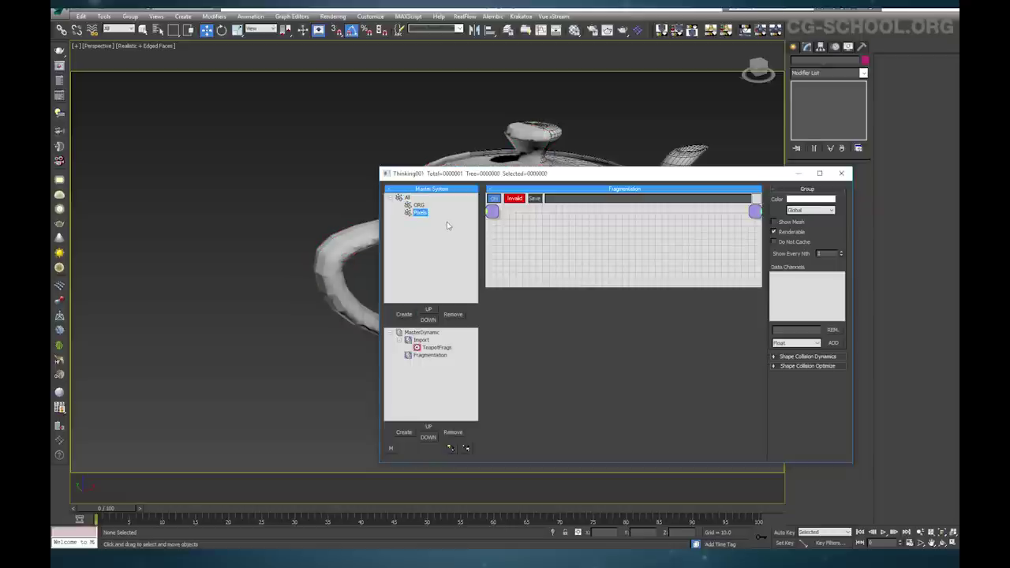
Refresh the imported fragments at frame 0 and examine the teapot from several angles
drag(536, 176, 650, 304)
alt+middle_drag(461, 185, 440, 145)
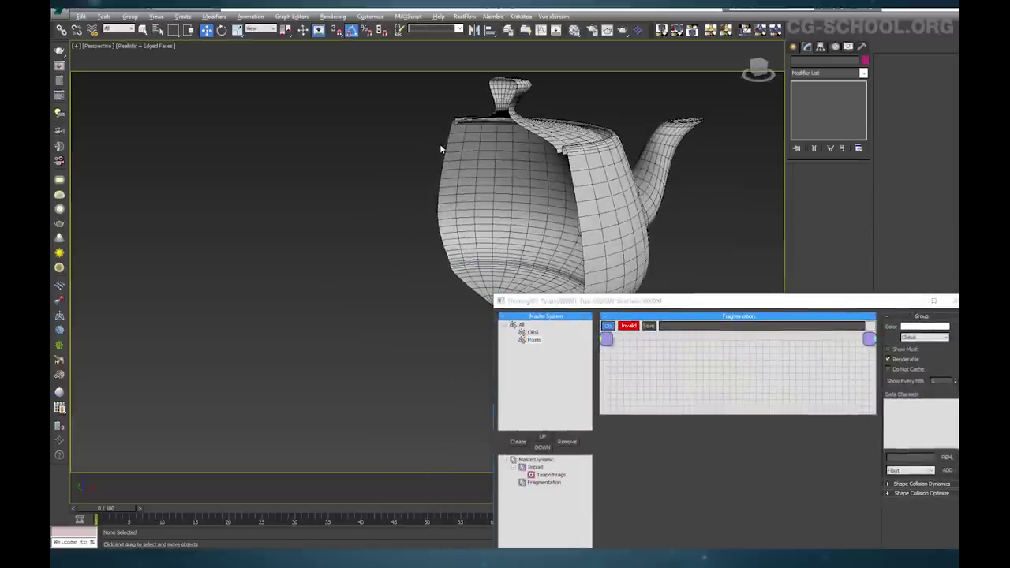
click(121, 506)
alt+middle_drag(397, 191, 423, 265)
alt+middle_drag(399, 201, 410, 195)
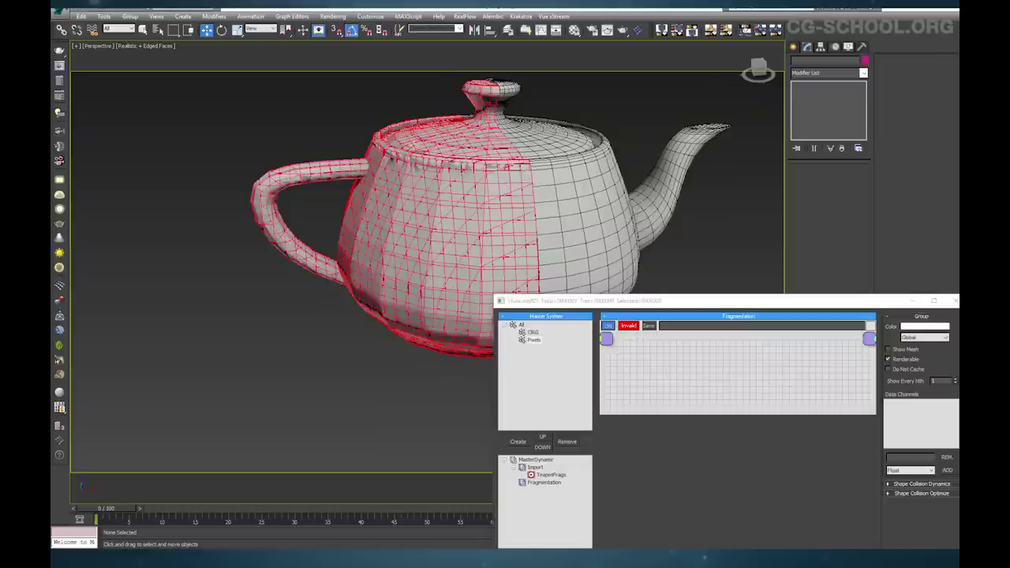
Add an ORG group node to the Fragmentation dynamic set
drag(673, 308, 493, 182)
right_click(460, 272)
mouse_move(473, 273)
click(536, 283)
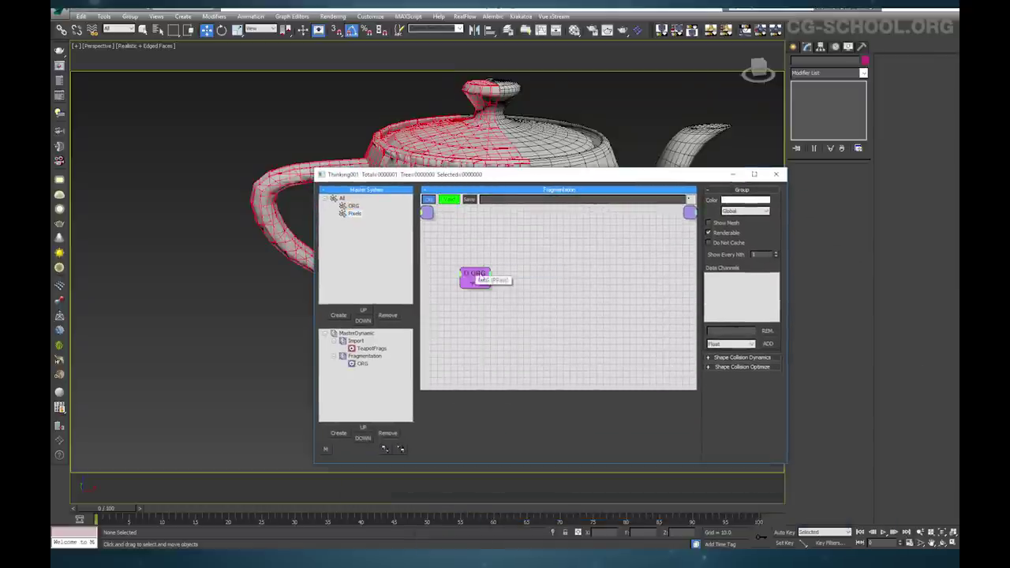
drag(476, 268, 457, 254)
Add a Fragment operator beside the ORG node in the Fragmentation set
right_click(522, 273)
mouse_move(589, 299)
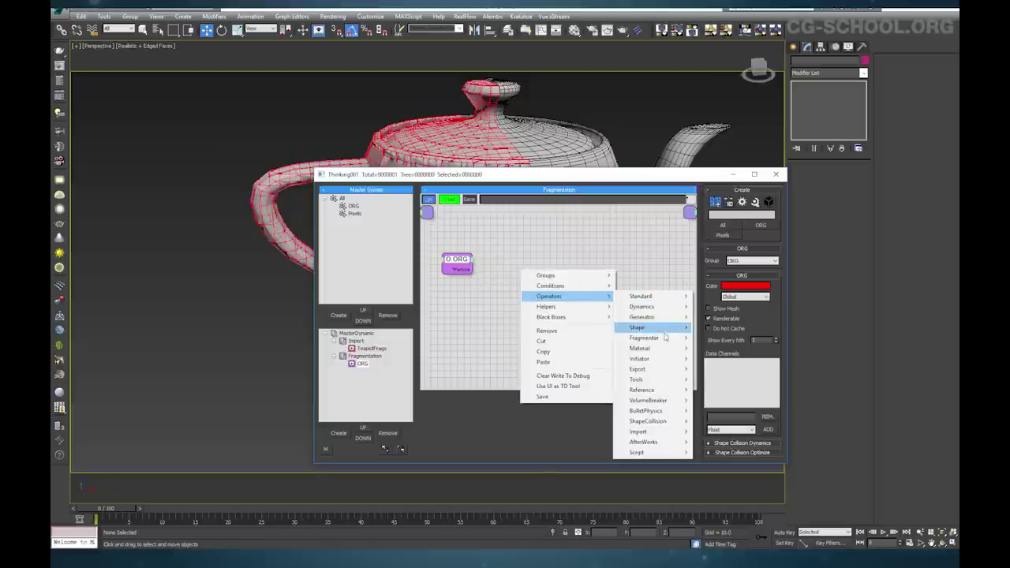
mouse_move(666, 342)
click(714, 349)
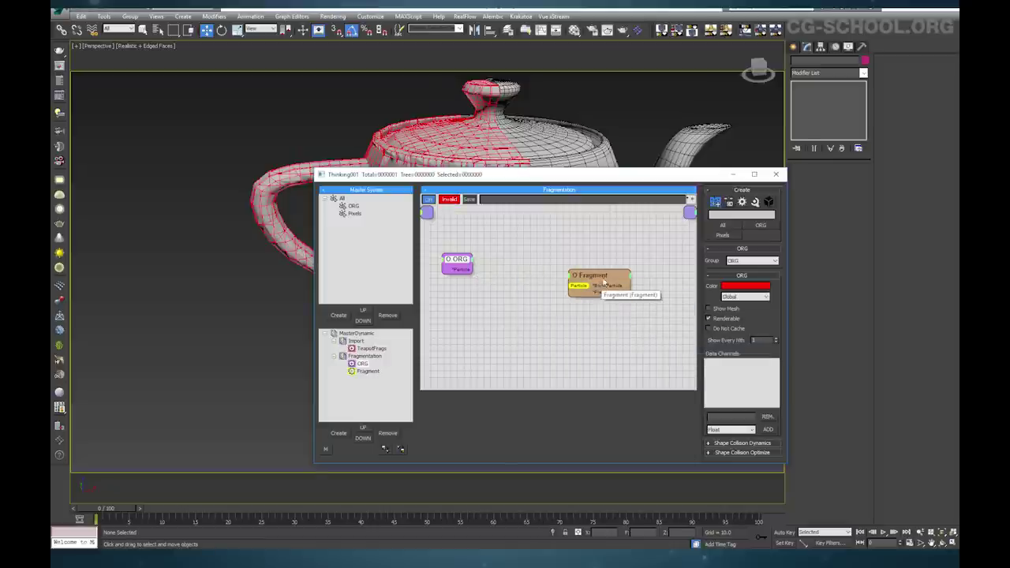
drag(600, 285, 610, 273)
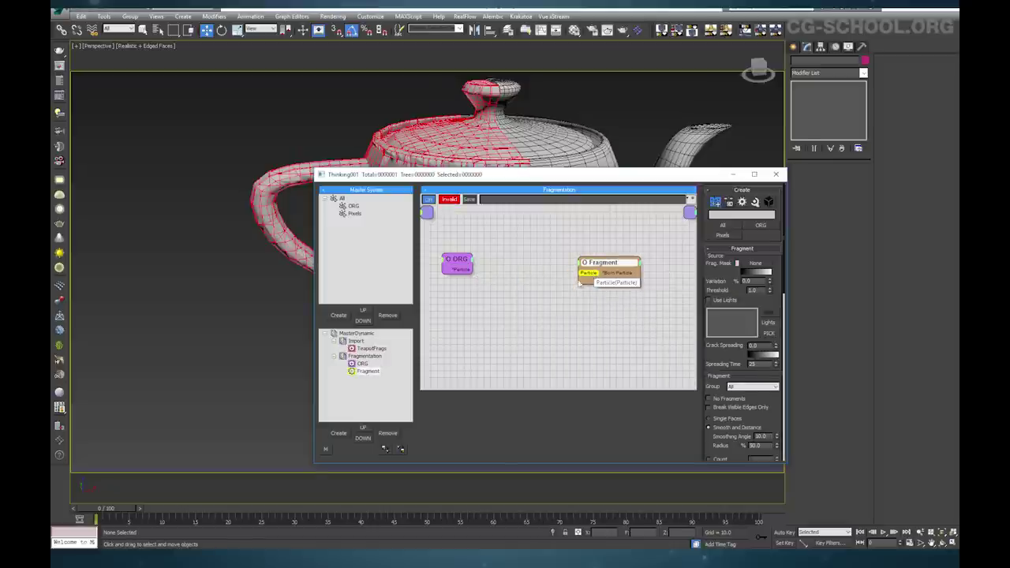
Set the Fragment operator's group to Pixels and connect the ORG node's Particle output to its Particle input
scroll(724, 361, down, 2)
click(758, 340)
click(754, 362)
drag(590, 274, 472, 270)
drag(612, 268, 616, 266)
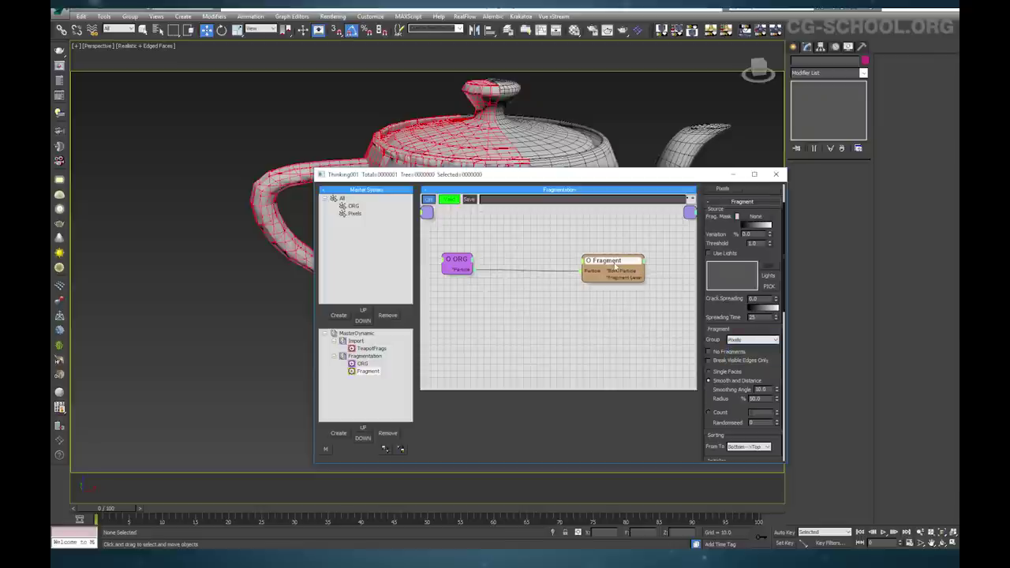
drag(582, 177, 606, 167)
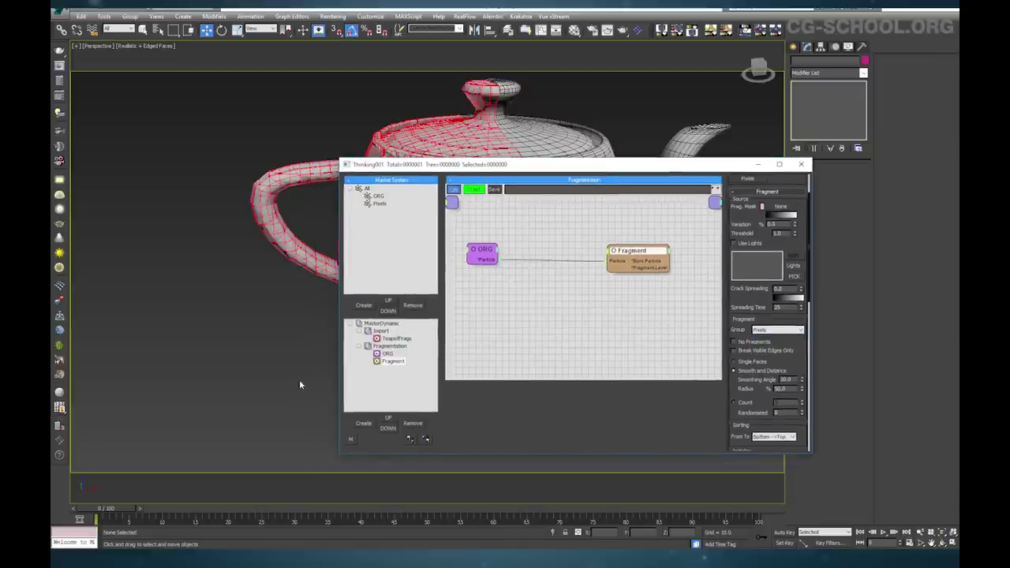
Advance one frame and return to frame 0 to check the fragmentation on the handle half
click(140, 510)
click(74, 510)
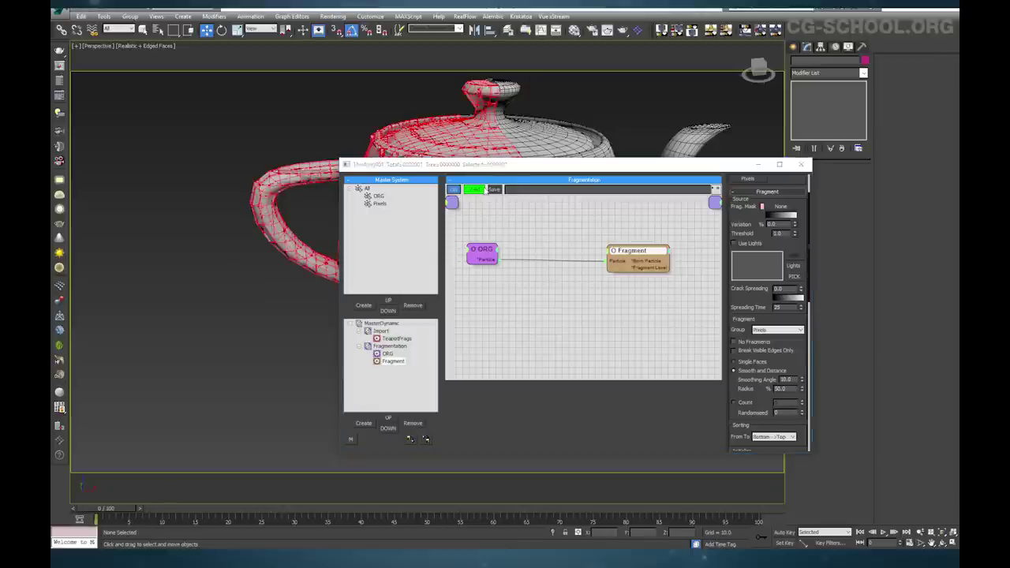
drag(511, 173, 530, 211)
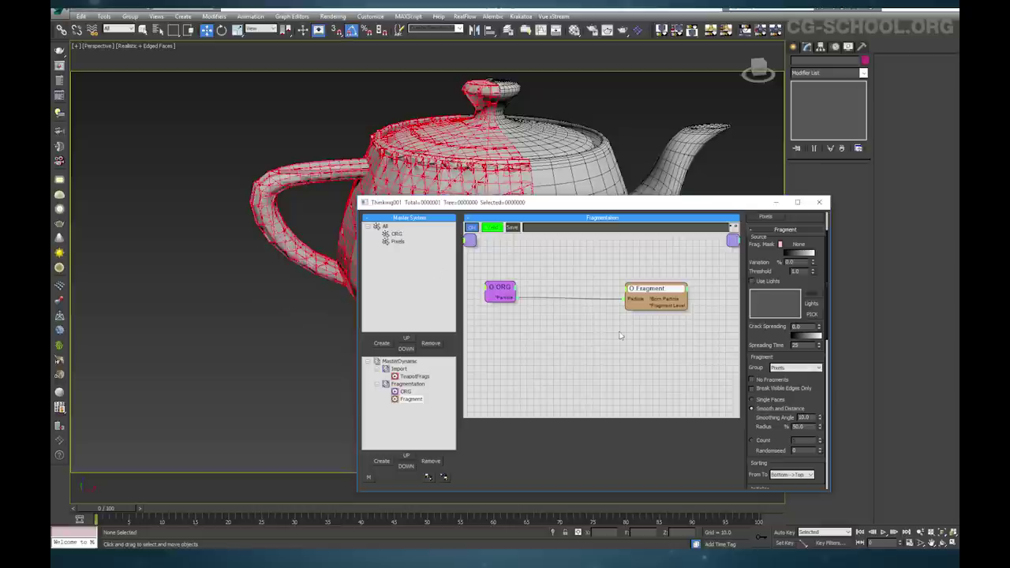
Set the Fragment operator's Threshold to 0.1
drag(659, 290, 656, 288)
drag(802, 271, 753, 272)
text(0.1)
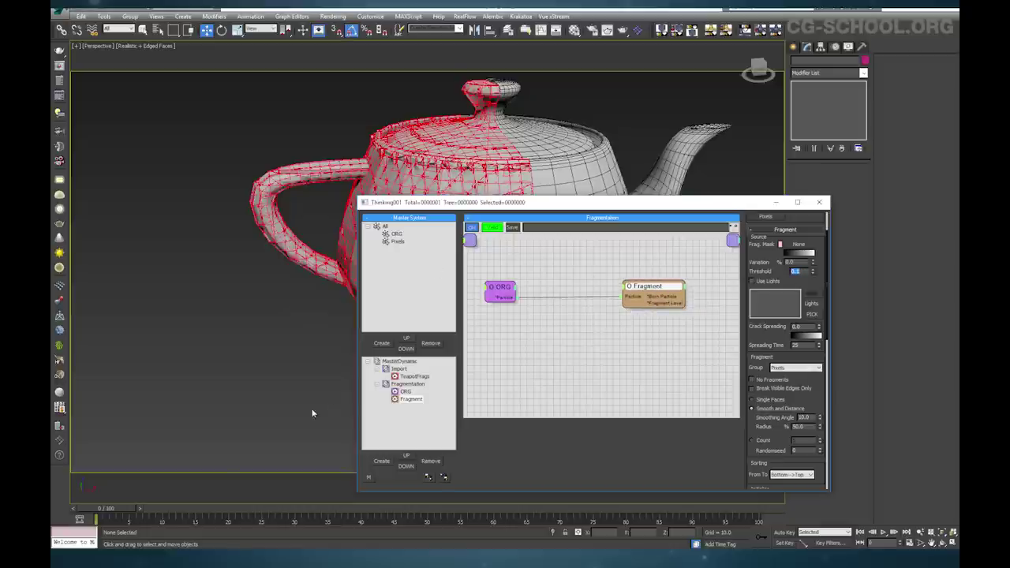
Step to frame 1 and back to 0, and examine how the new threshold fragments the teapot
click(138, 509)
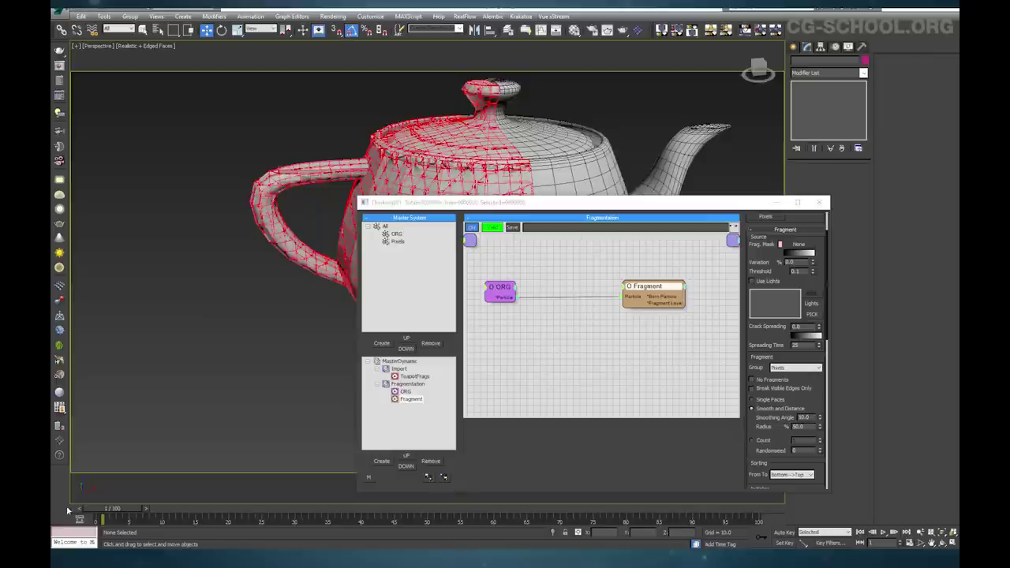
click(77, 509)
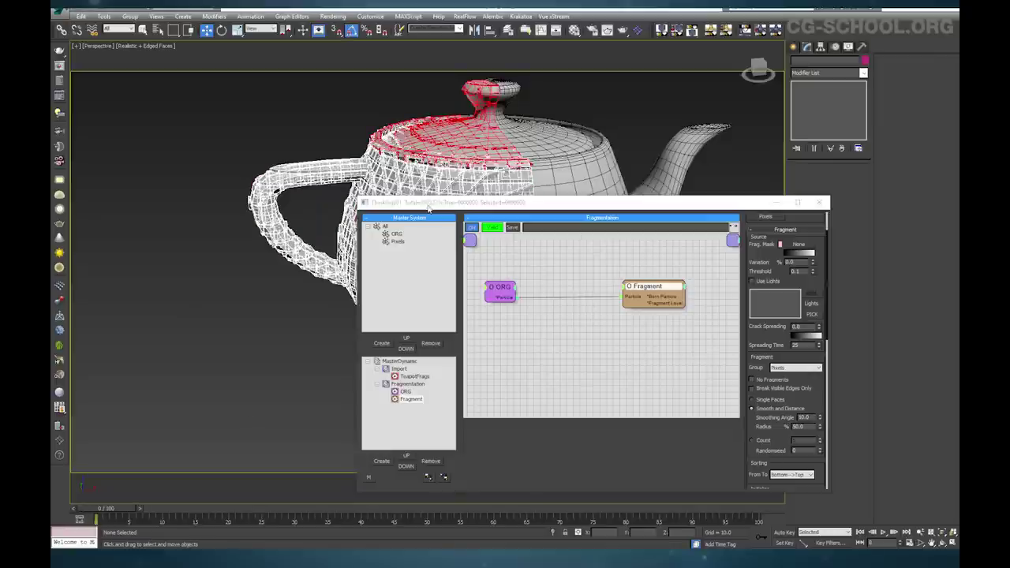
drag(493, 207, 630, 142)
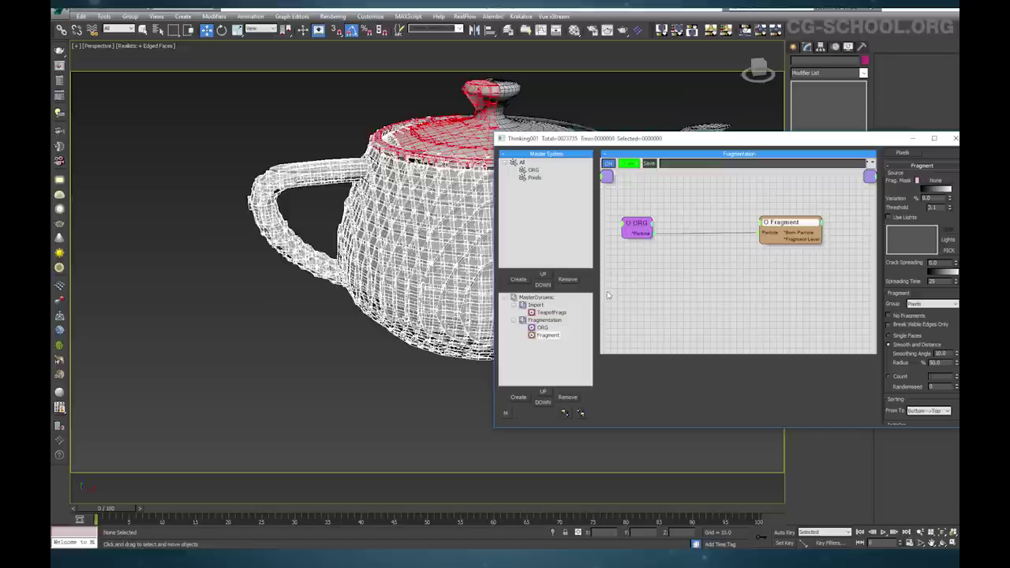
drag(724, 143, 579, 193)
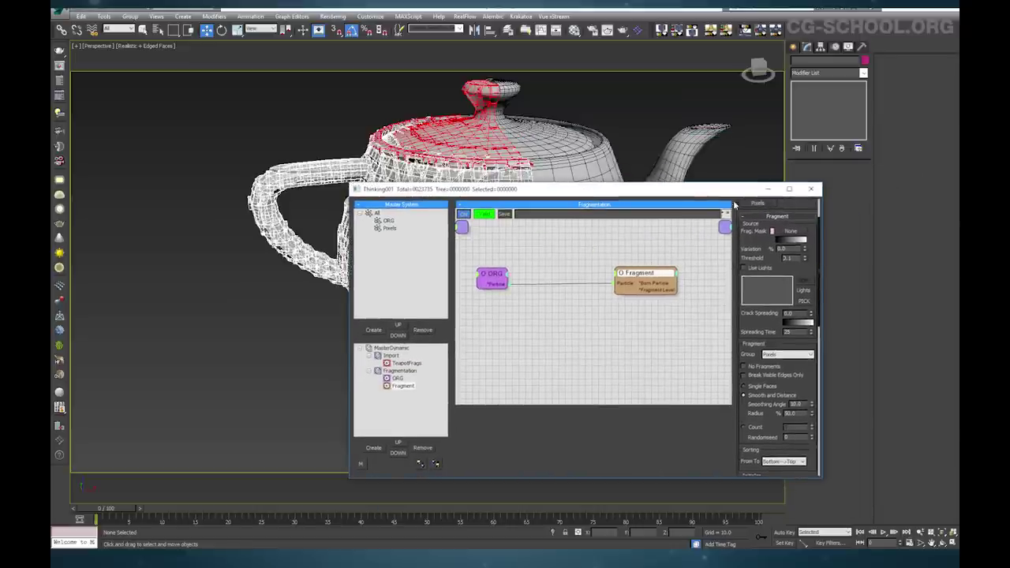
drag(645, 194, 727, 220)
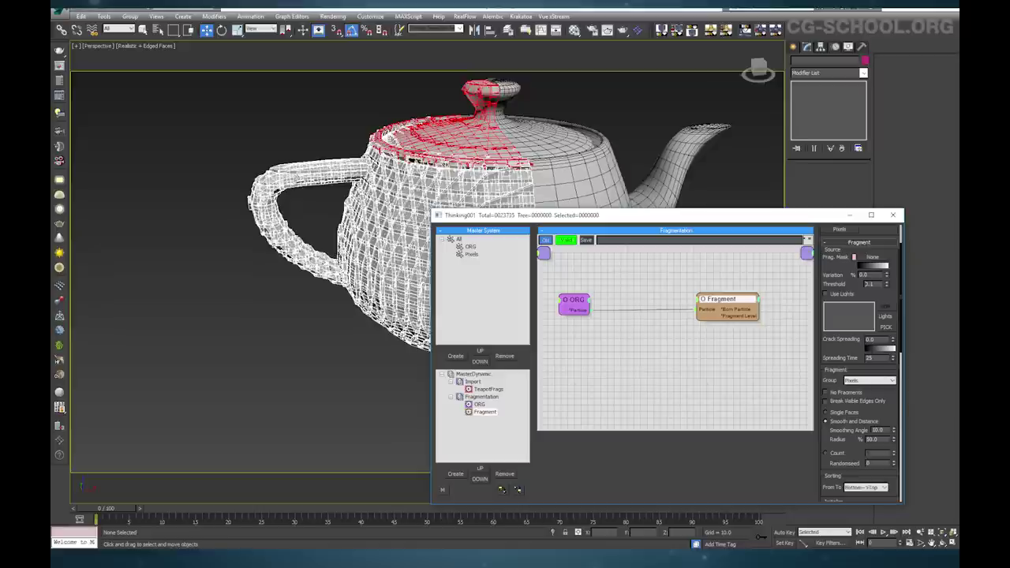
Change the Pixels particle group's display color to pure green
drag(670, 215, 516, 146)
drag(732, 327, 723, 239)
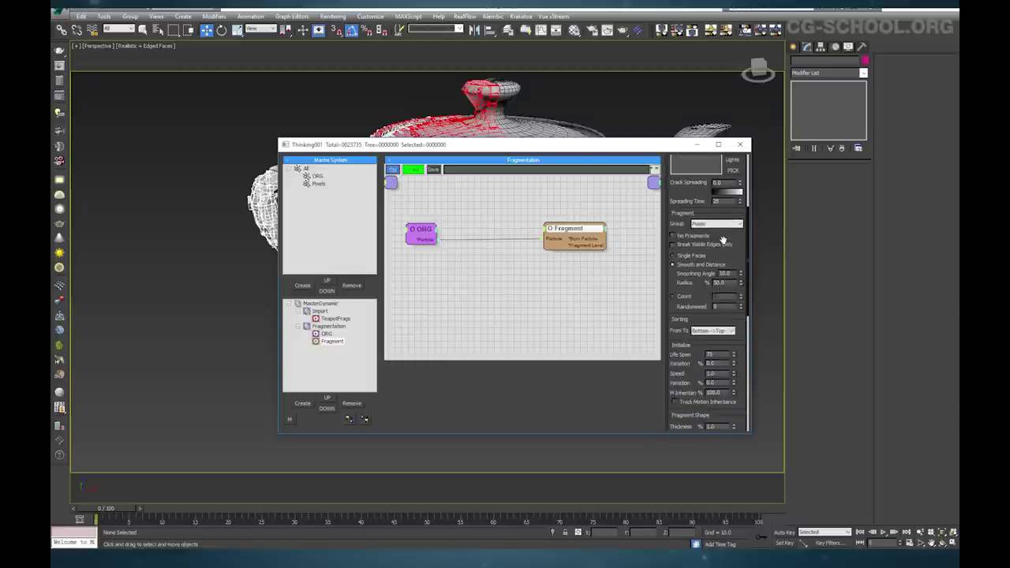
click(319, 184)
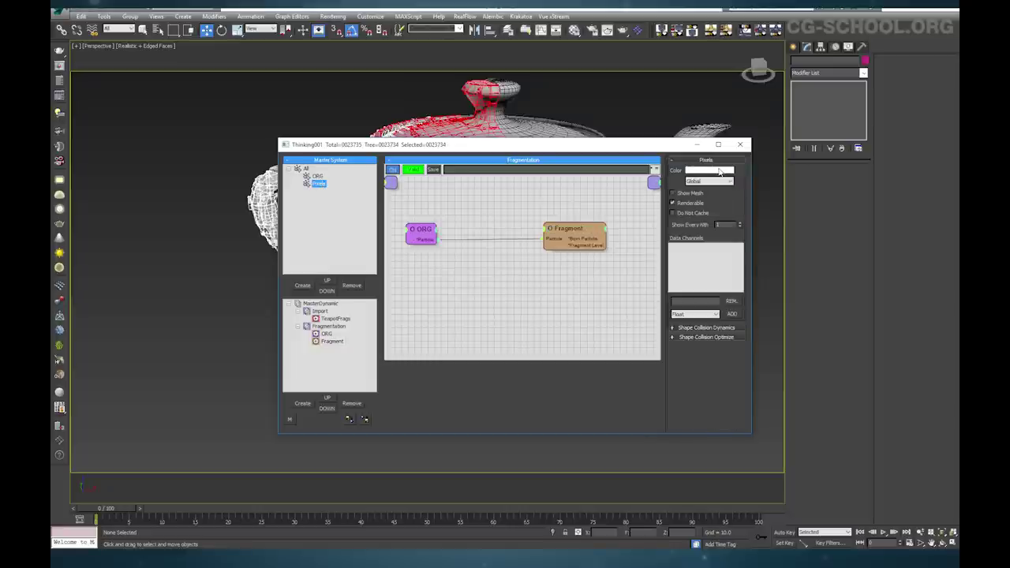
click(720, 171)
drag(362, 66, 378, 82)
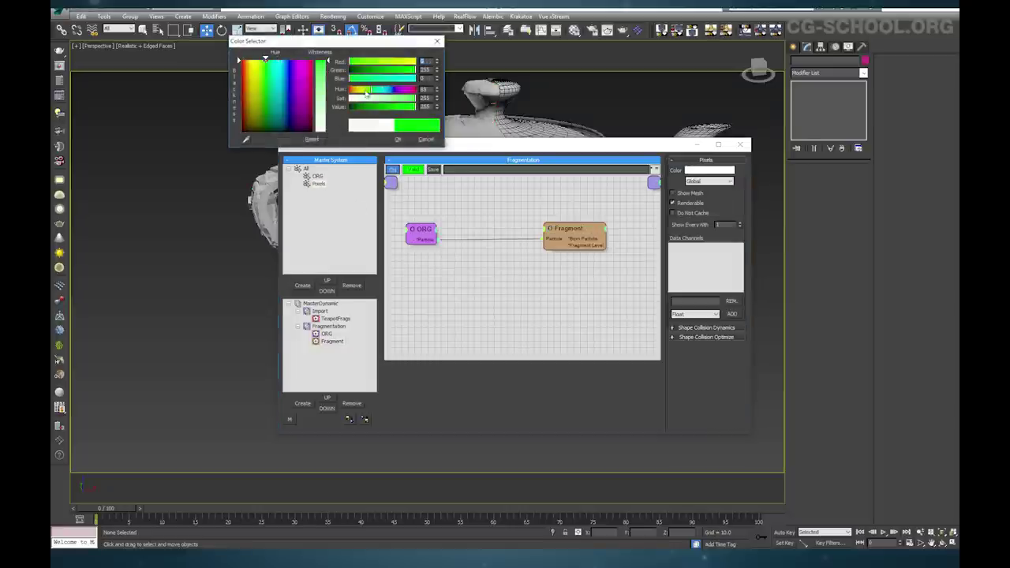
click(397, 139)
Switch the Fragment operator from Smooth and Distance to Count, and set its Life Span to 200
drag(574, 150, 600, 191)
click(617, 271)
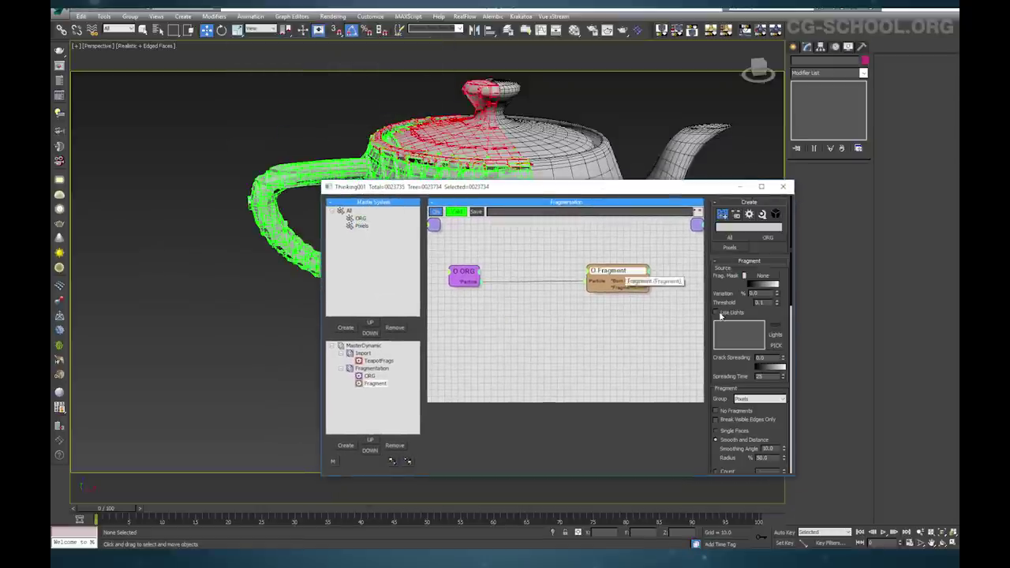
scroll(724, 262, down, 4)
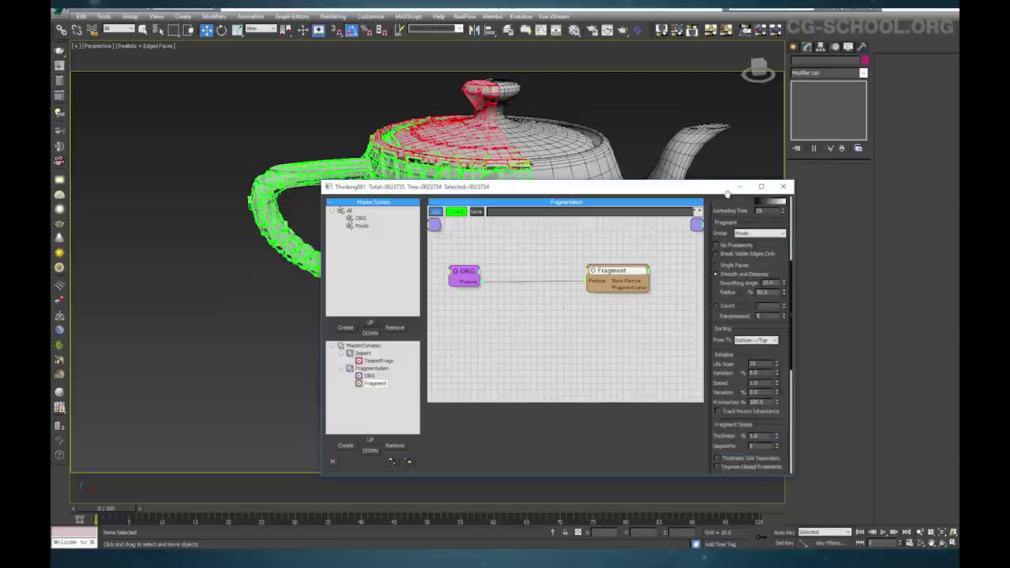
click(724, 295)
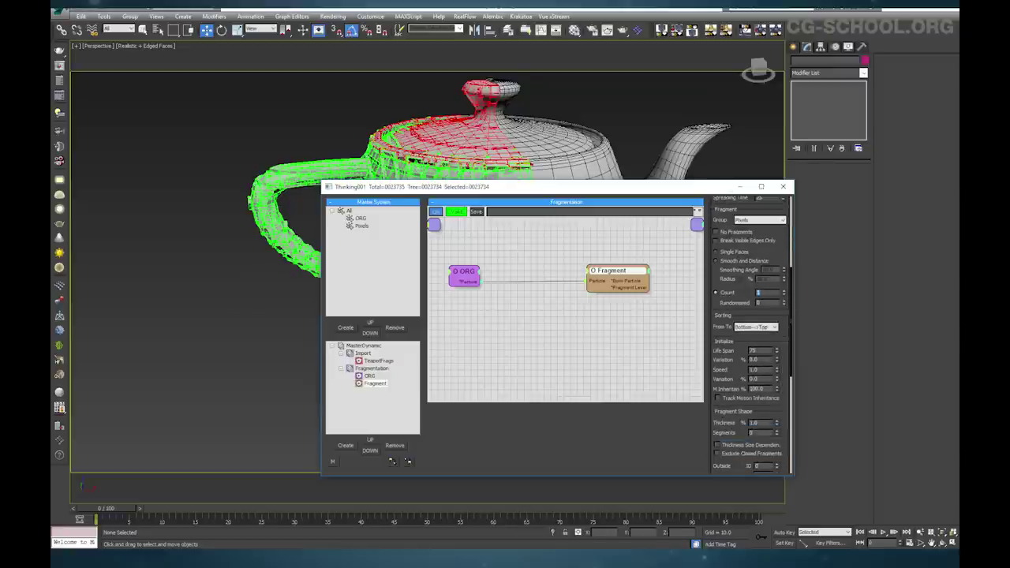
scroll(717, 248, down, 4)
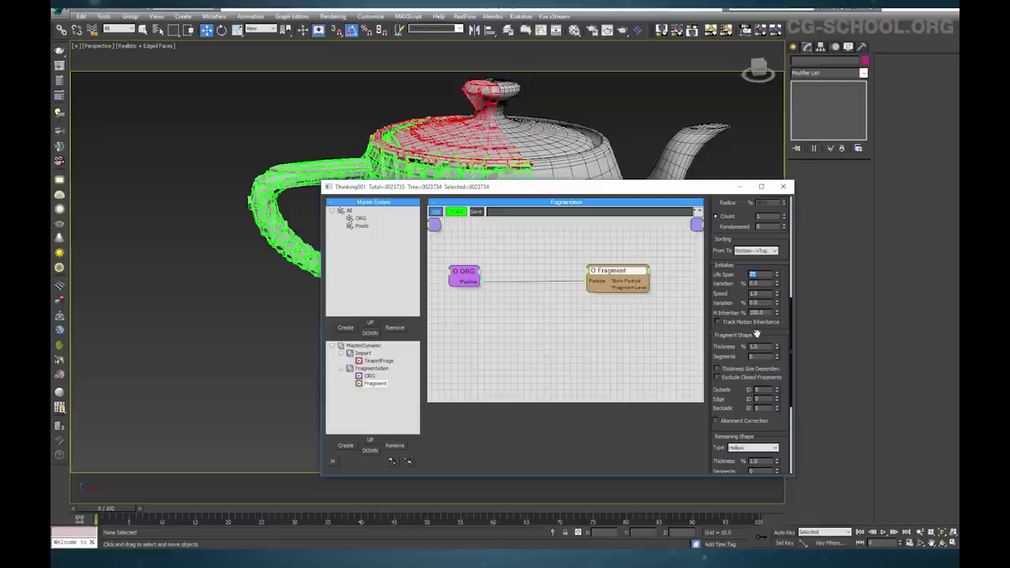
text(15200)
key(Return)
Extend the animation's end time to frame 150
click(908, 542)
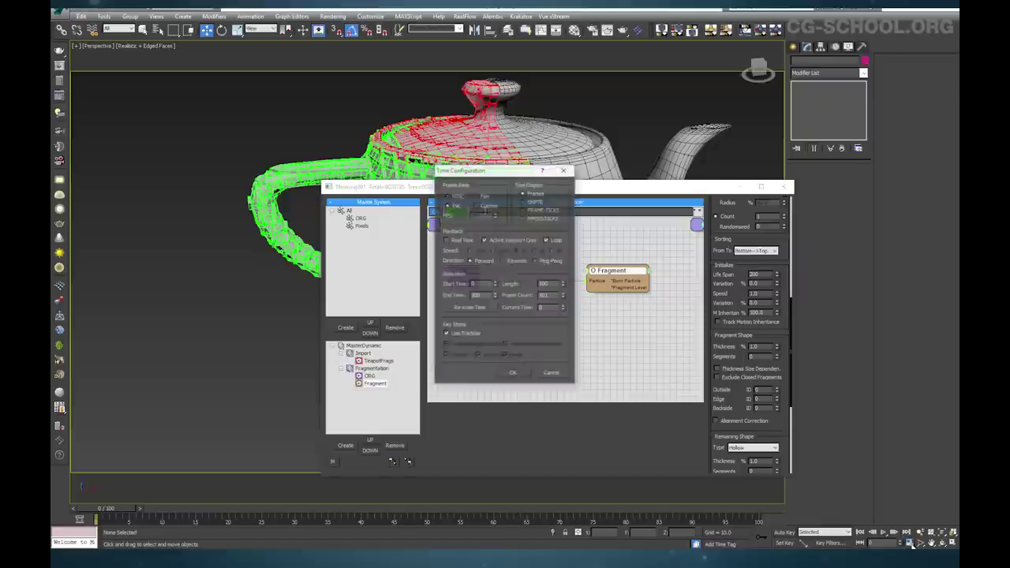
double_click(477, 295)
text(150)
key(Return)
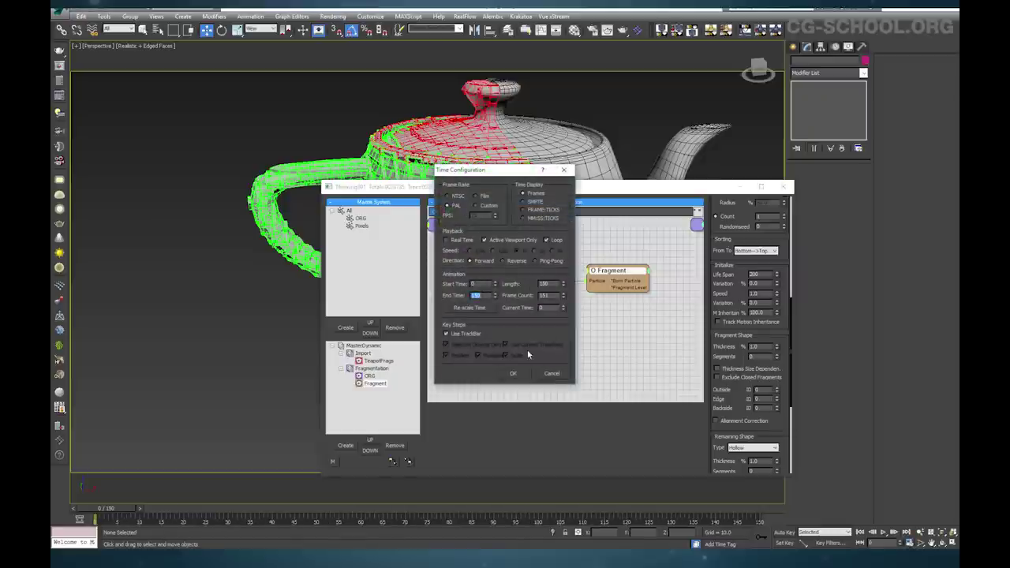
click(513, 374)
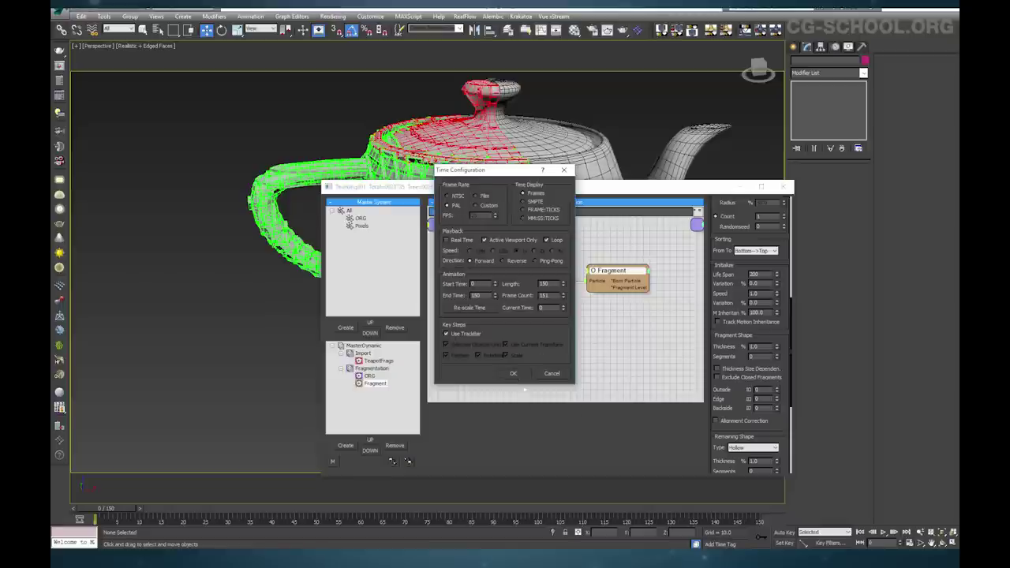
click(514, 375)
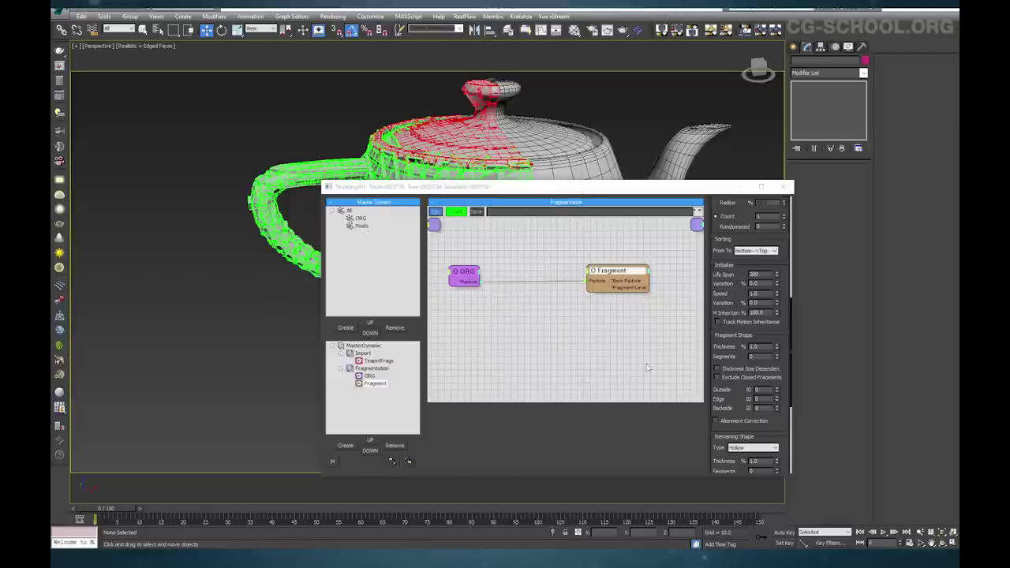
Set the Fragment operator's Thickness to 0.0 for both the Fragment Shape and the Remaining Shape
drag(735, 356, 734, 303)
double_click(754, 293)
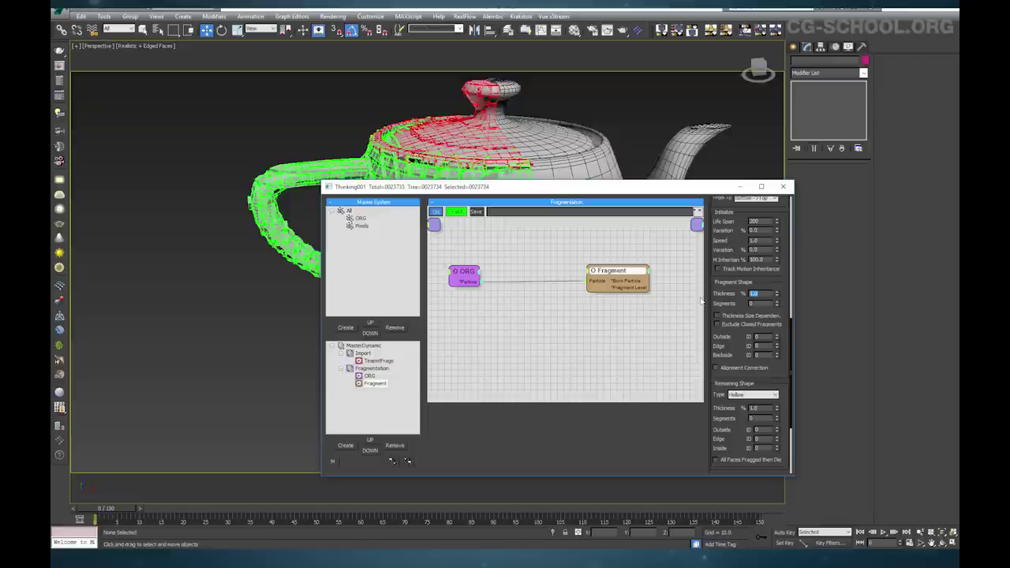
double_click(761, 408)
drag(583, 187, 609, 187)
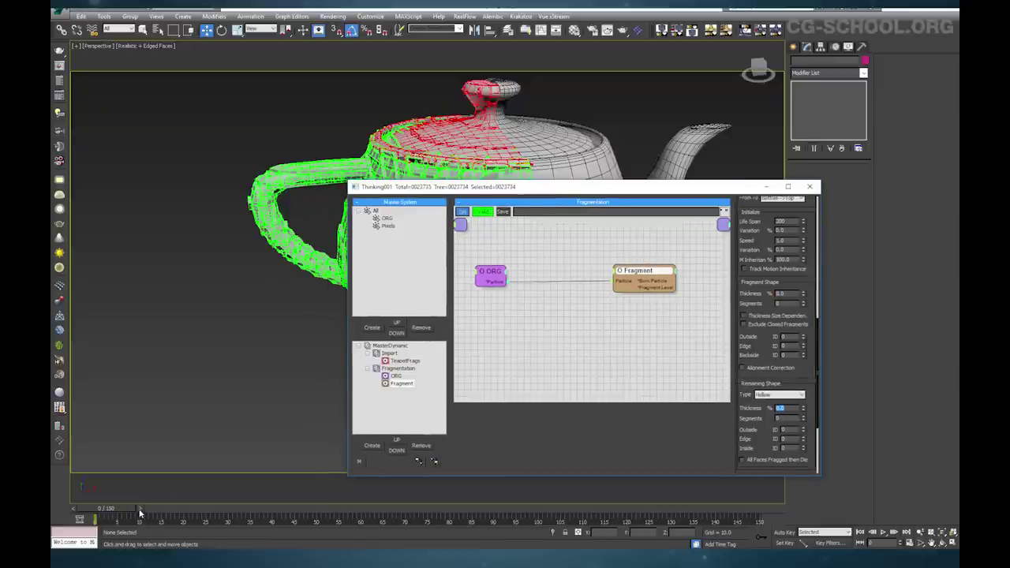
Refresh the fragmentation at frame 0, and examine the Pixels group and its fragments around the teapot's handle half
click(77, 516)
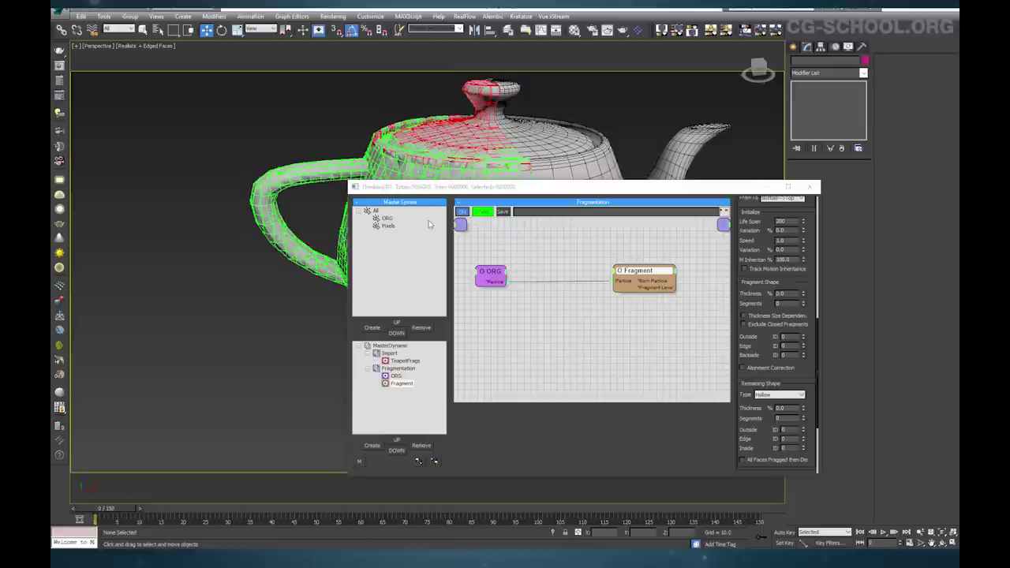
drag(505, 191, 533, 187)
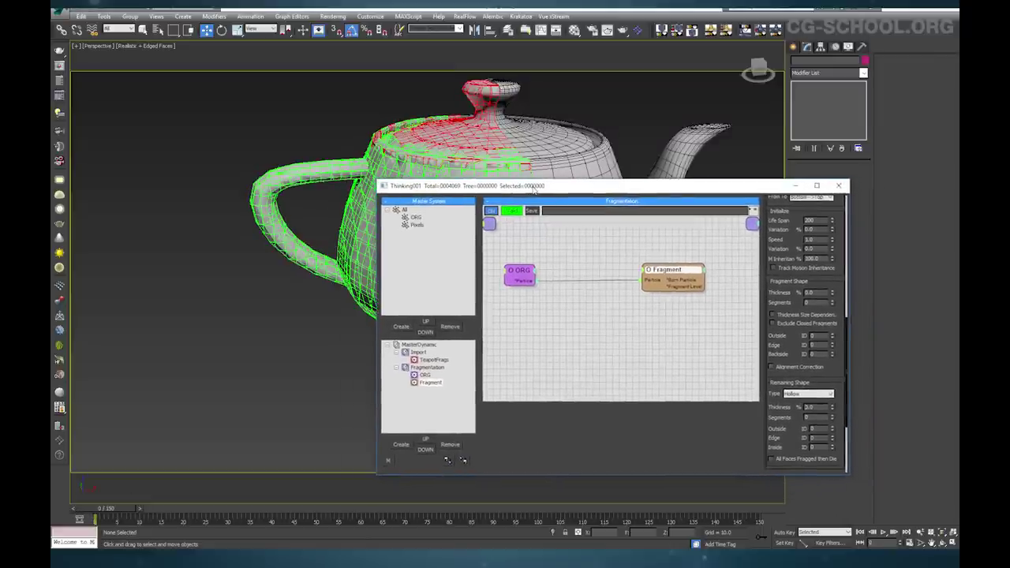
click(794, 187)
alt+middle_drag(412, 278, 458, 157)
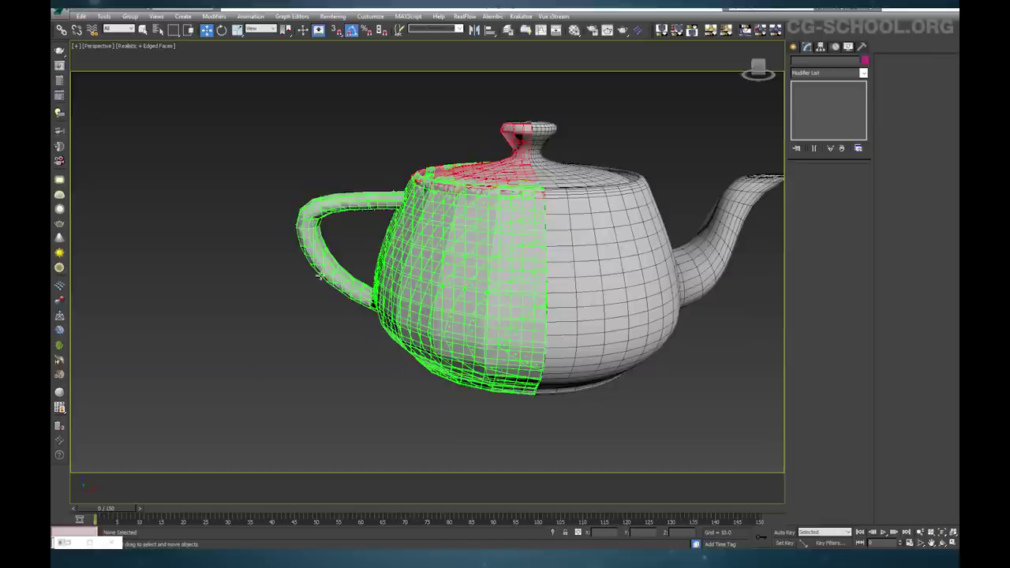
click(70, 543)
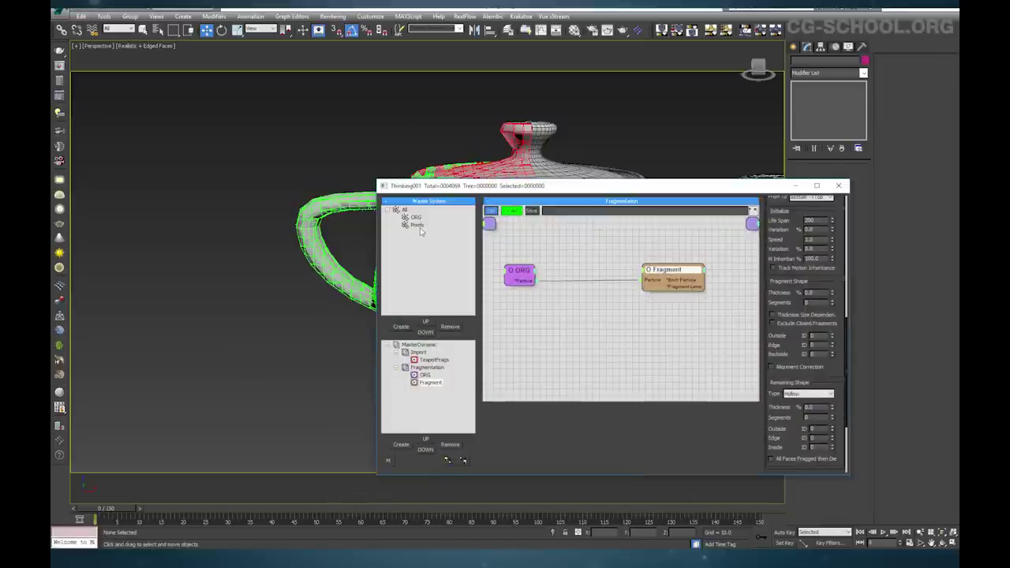
click(416, 225)
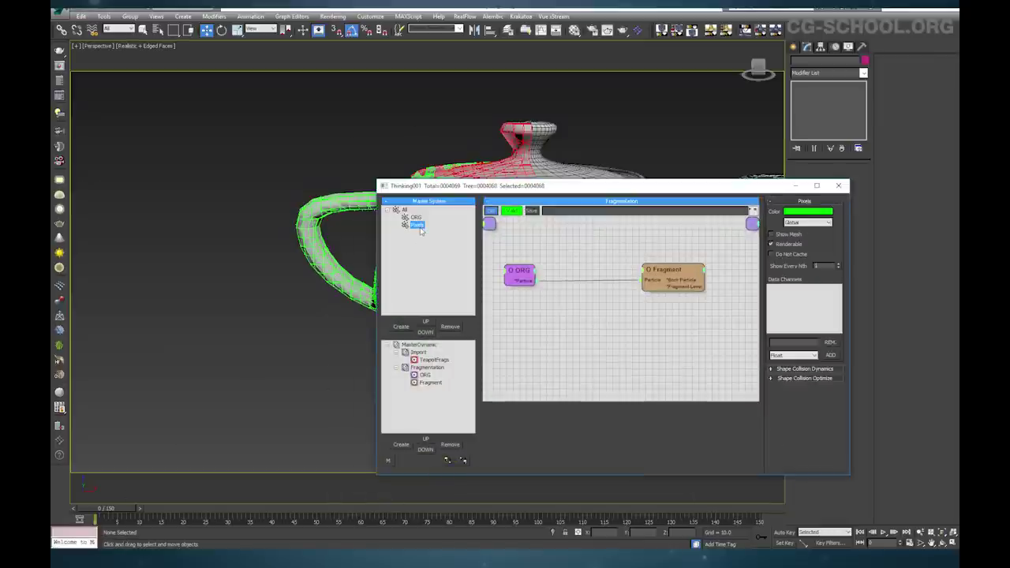
click(795, 186)
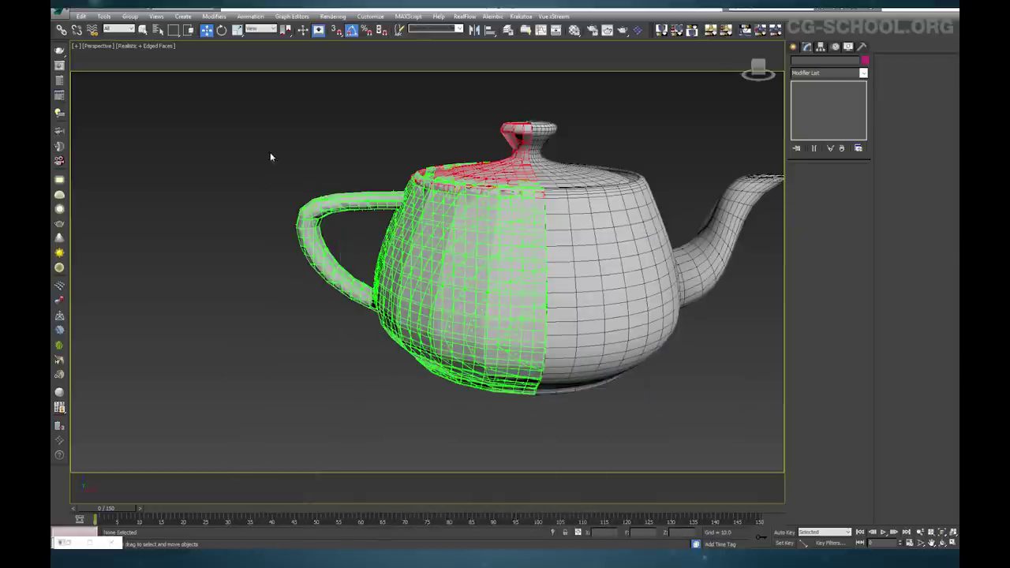
alt+middle_drag(305, 263, 395, 266)
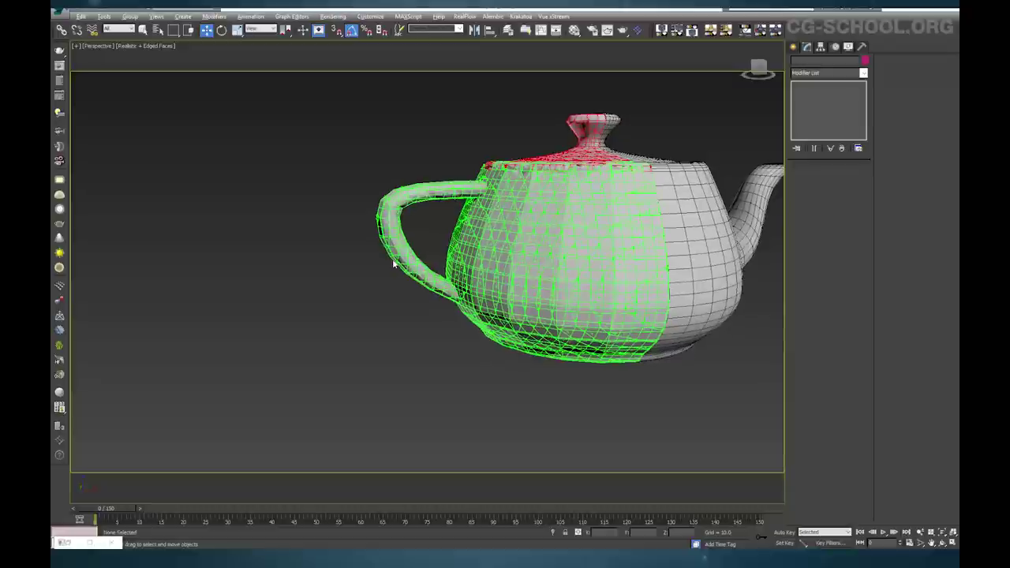
Create a standard Omni light and position it at the upper bend of the teapot's handle, about X -33, Y -0.9, Z 25.4
click(794, 48)
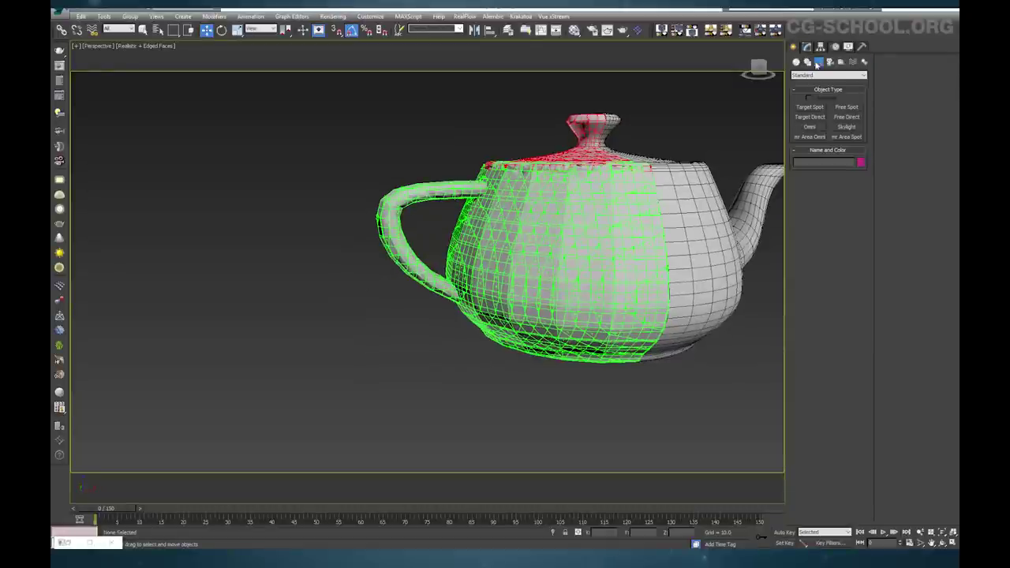
click(809, 126)
drag(417, 370, 416, 285)
drag(412, 233, 412, 169)
alt+middle_drag(412, 175, 449, 228)
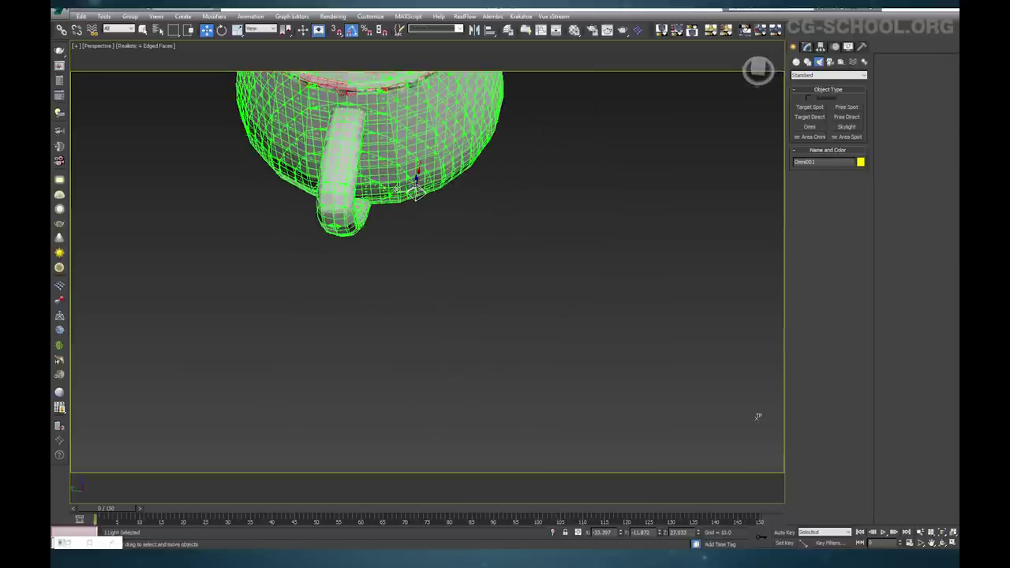
drag(415, 191, 335, 170)
mouse_move(320, 189)
alt+middle_down()
mouse_move(305, 195)
mouse_move(287, 173)
mouse_move(316, 175)
alt+middle_up()
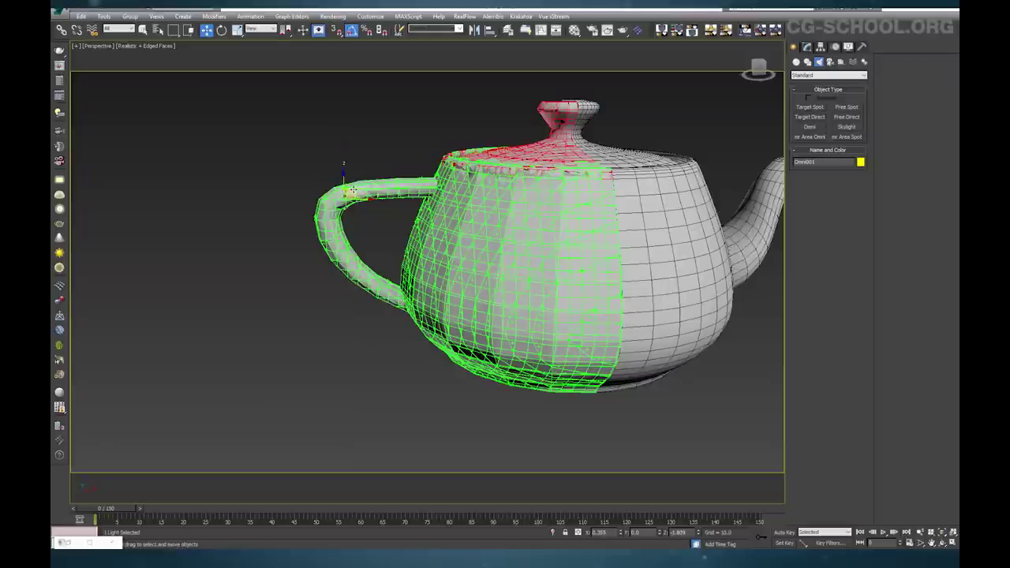
drag(354, 189, 349, 194)
alt+middle_drag(405, 219, 354, 210)
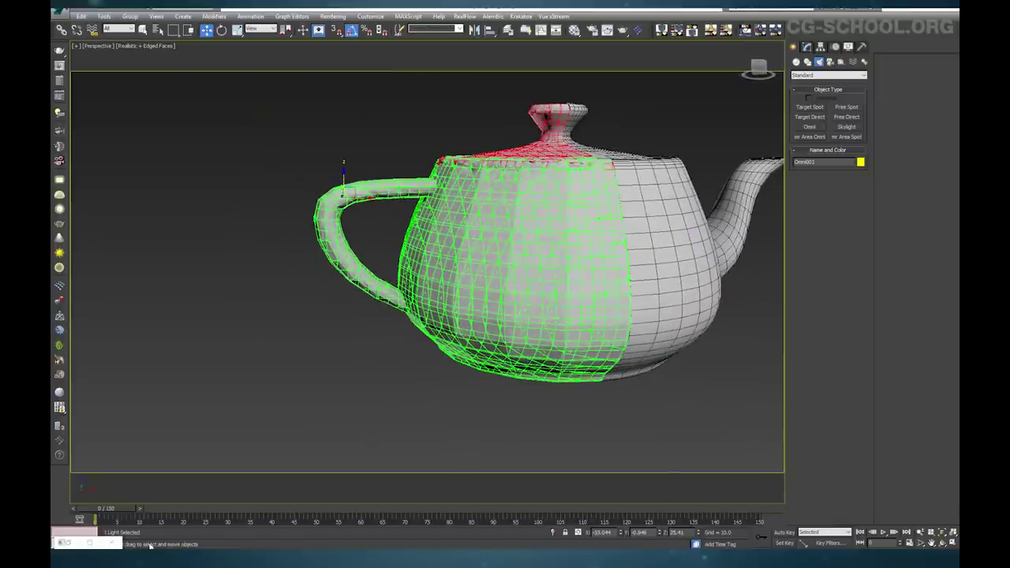
Turn on Use and Show for the Omni light's Far Attenuation
click(79, 541)
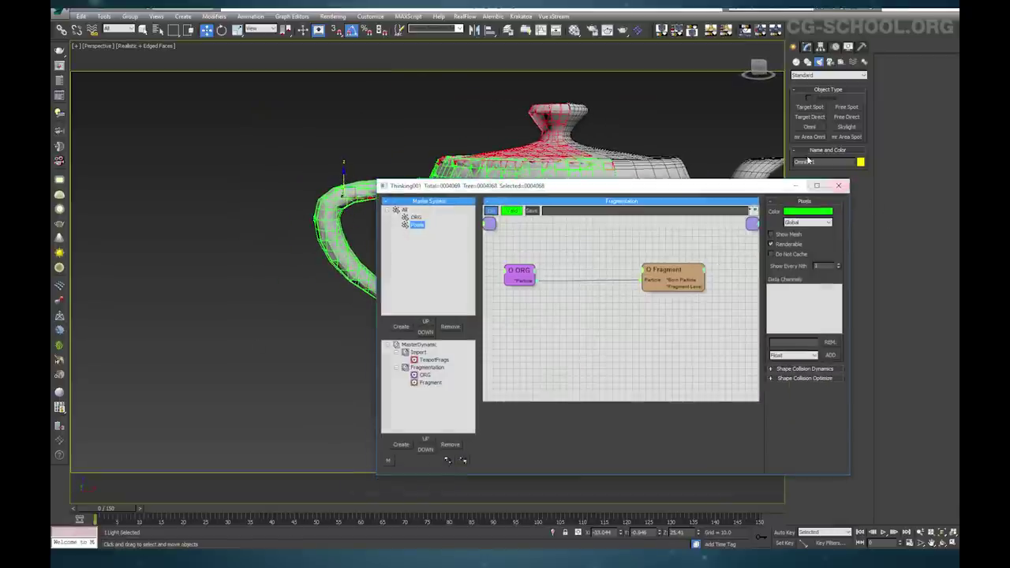
click(806, 47)
click(794, 185)
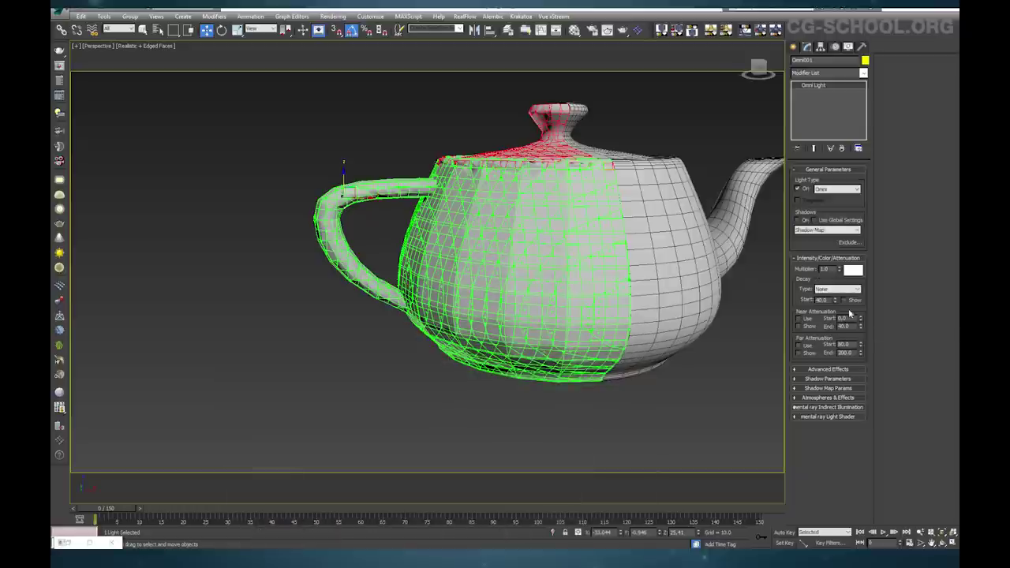
click(798, 345)
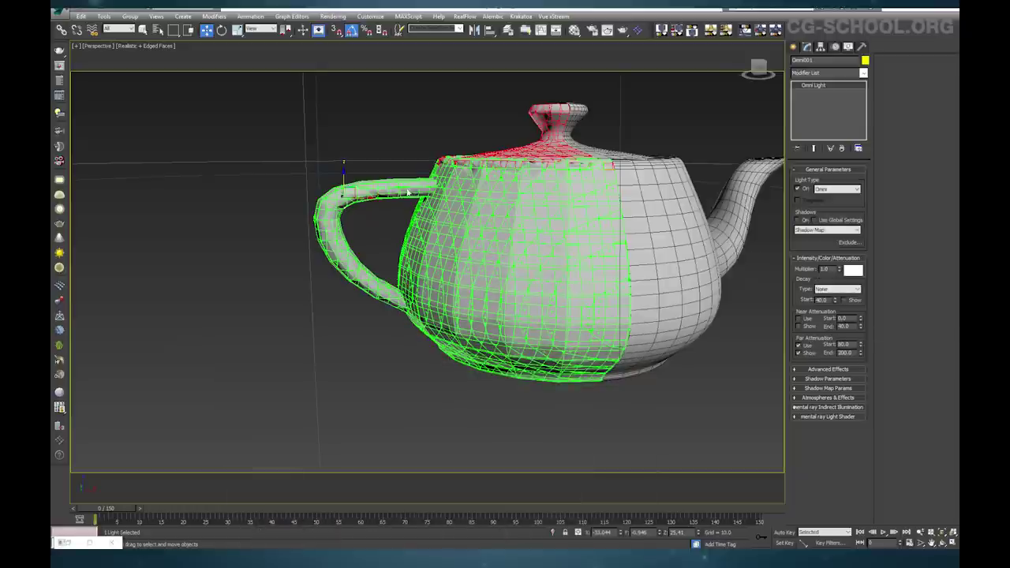
Set the Omni light's Far Attenuation Start and End to 10, and check its range around the handle
double_click(851, 344)
scroll(374, 250, down, 8)
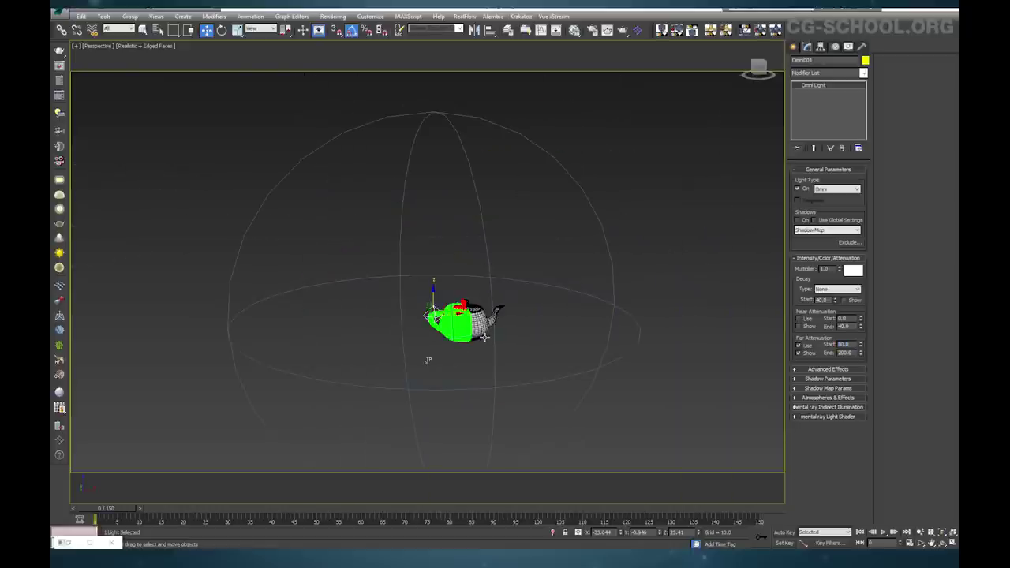
alt+middle_drag(471, 357, 467, 314)
scroll(467, 314, up, 4)
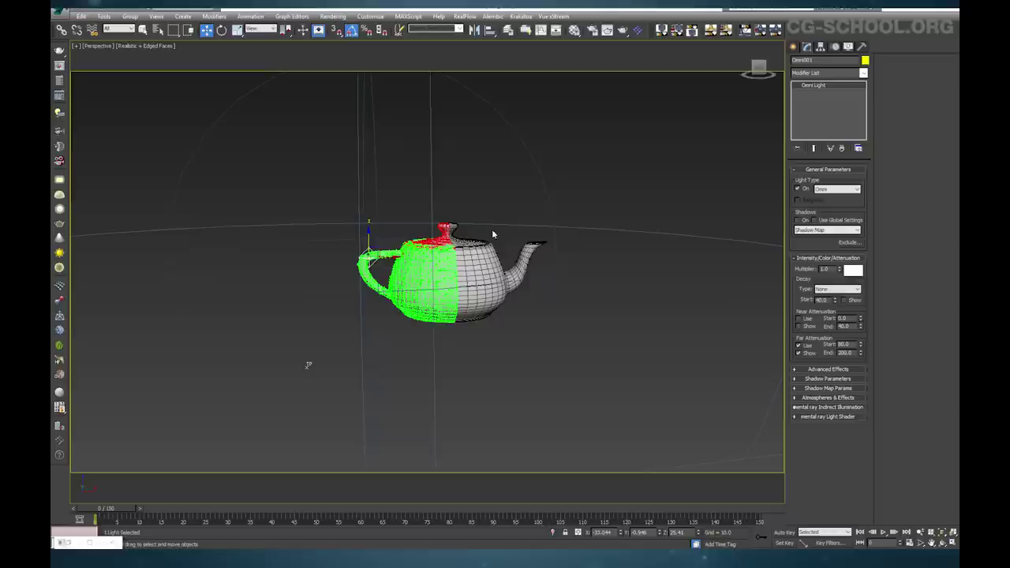
middle_drag(530, 336, 563, 336)
drag(852, 344, 784, 360)
text(10)
key(Tab)
text(10)
key(Return)
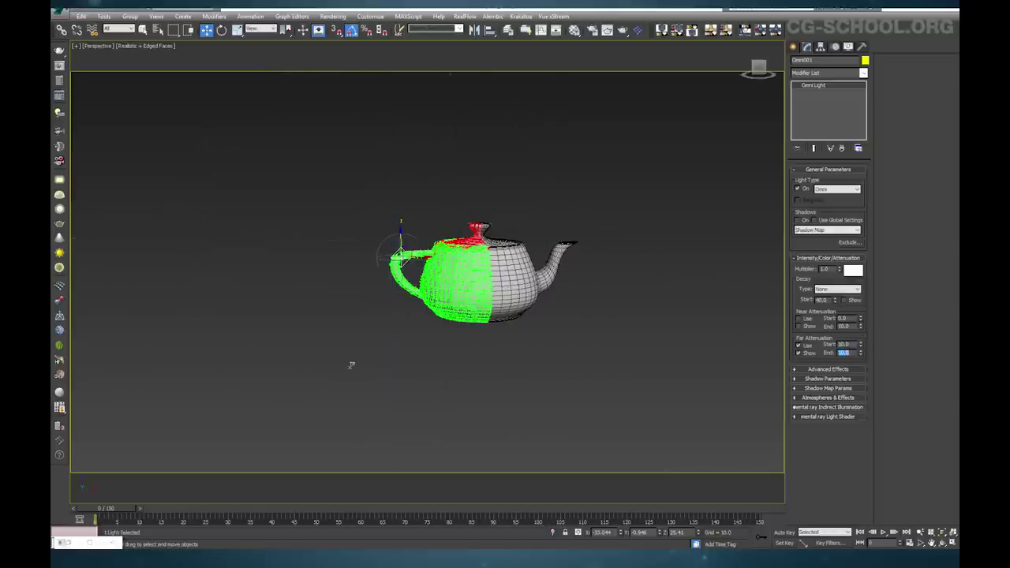
middle_drag(350, 365, 390, 422)
scroll(381, 311, up, 5)
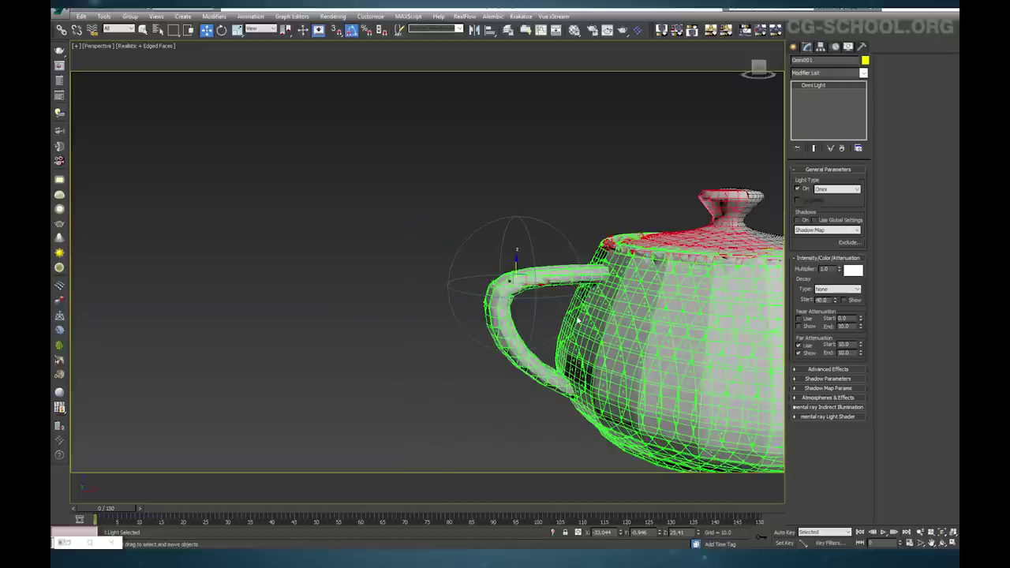
alt+middle_drag(533, 282, 531, 290)
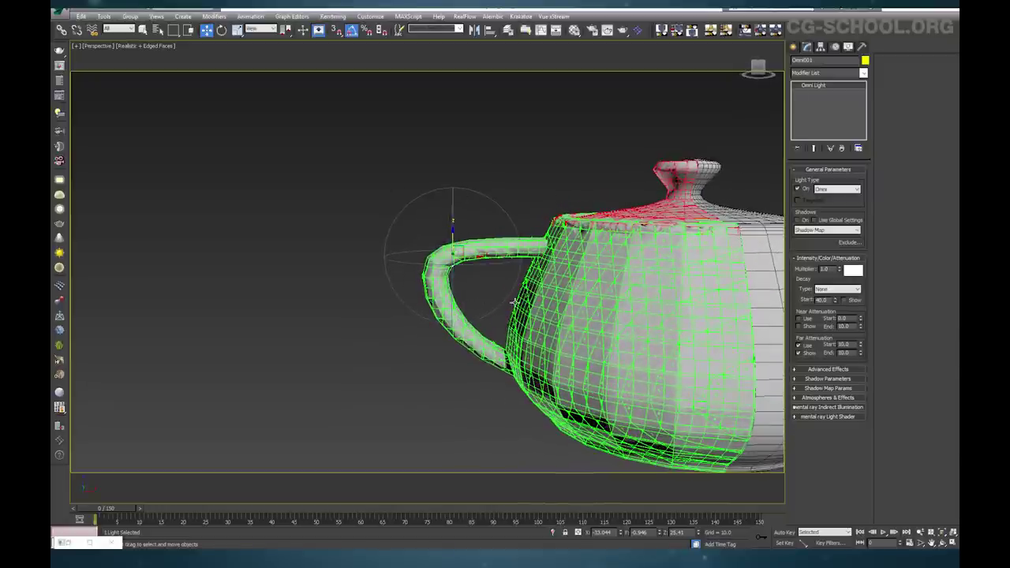
mouse_move(480, 270)
alt+middle_down()
mouse_move(496, 269)
mouse_move(487, 225)
mouse_move(458, 243)
mouse_move(475, 280)
mouse_move(468, 287)
alt+middle_up()
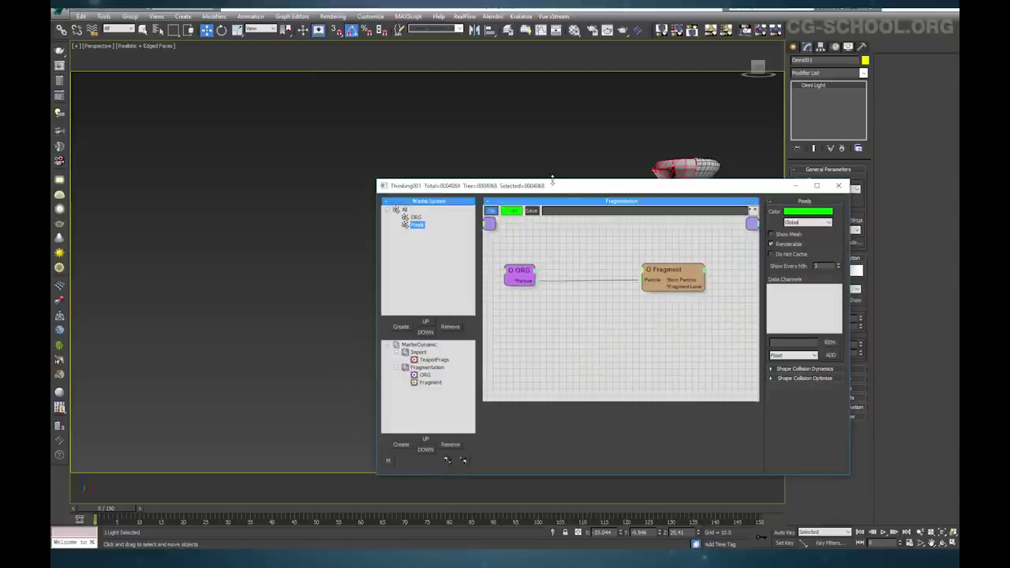
Return to the Thinking Particles Fragmentation setup and select the Pixels group
drag(552, 180, 534, 147)
click(651, 238)
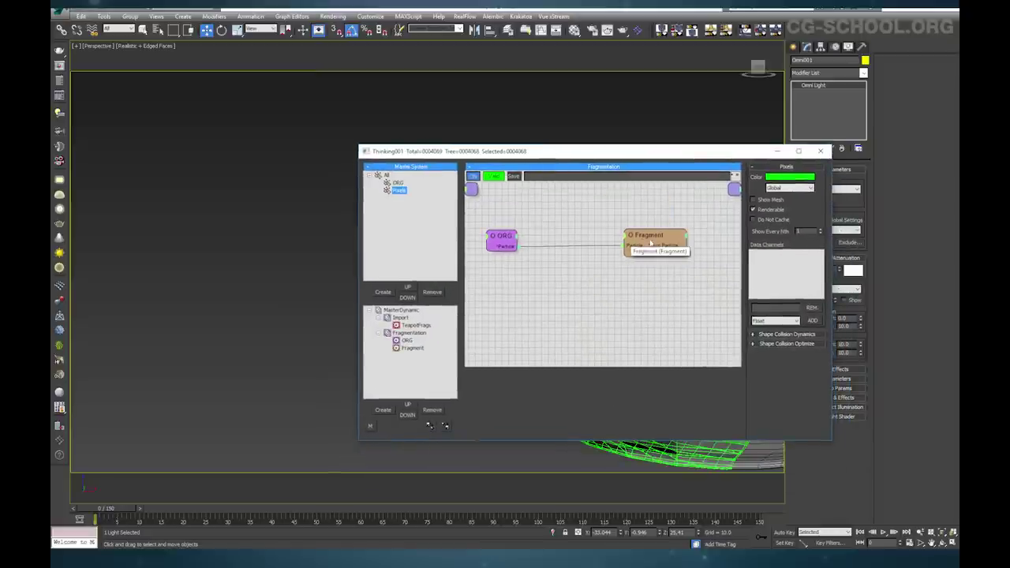
click(399, 190)
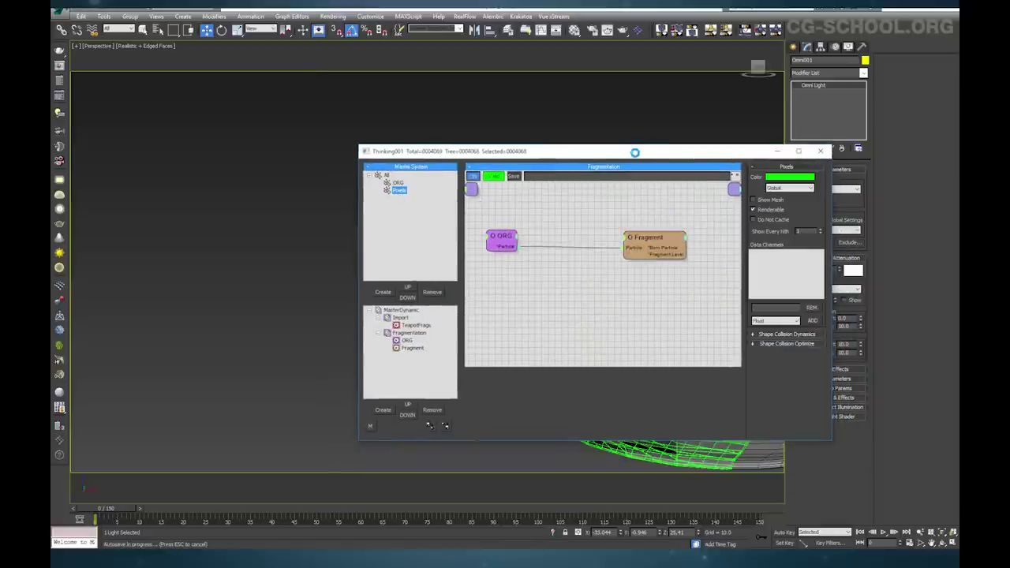
Clear the view of the teapot and step one frame forward and back to recompute the simulation
drag(636, 155, 836, 297)
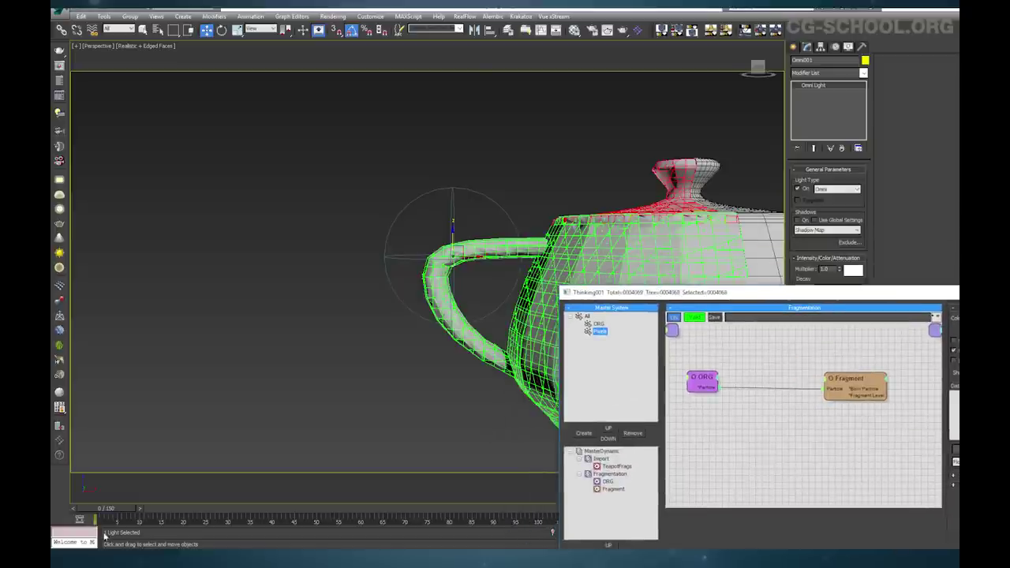
click(138, 510)
click(75, 505)
drag(892, 289, 608, 149)
Add the Omni001 light to the Fragment operator's light list
click(601, 246)
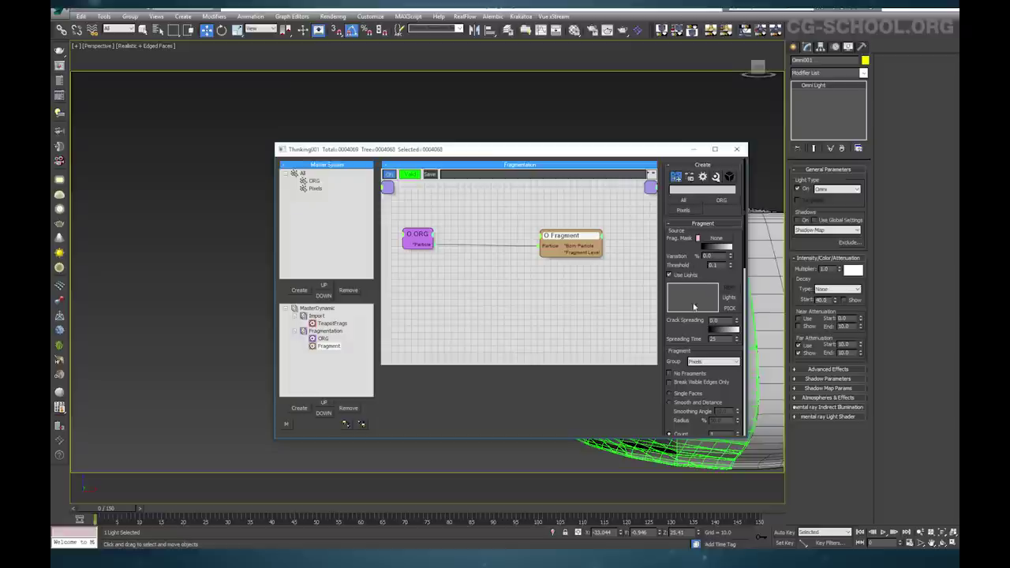
click(732, 309)
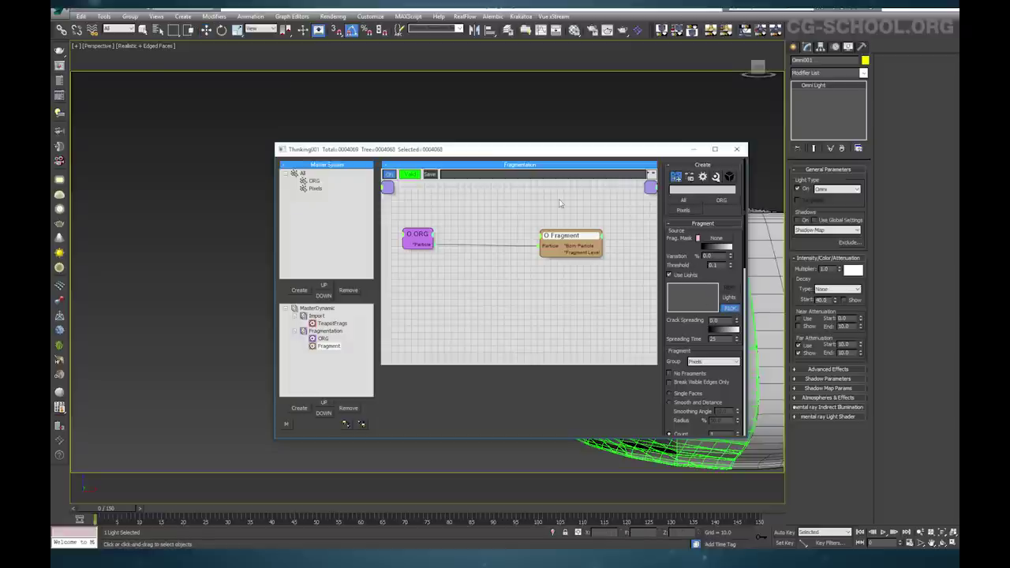
click(158, 31)
click(389, 187)
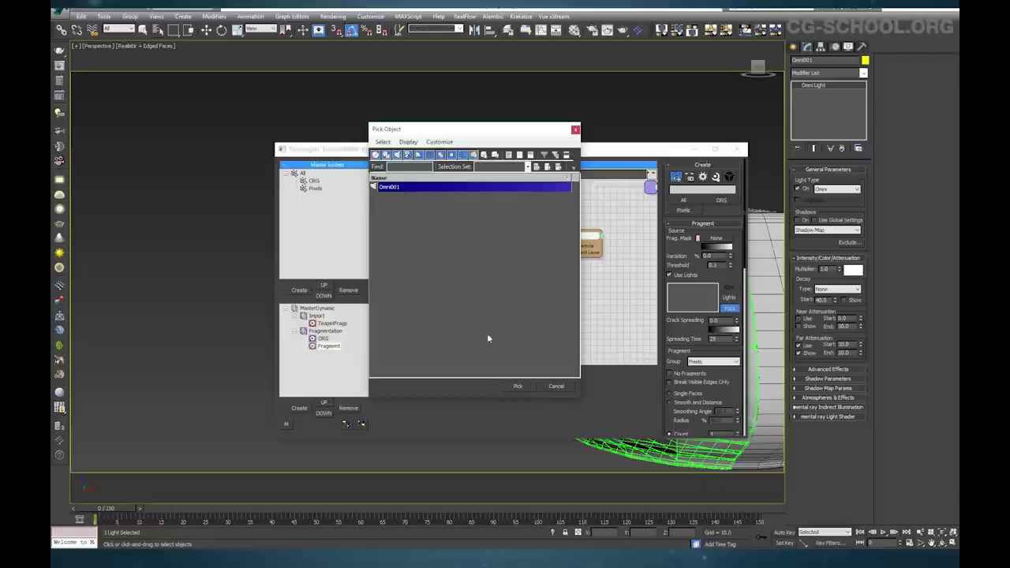
click(517, 387)
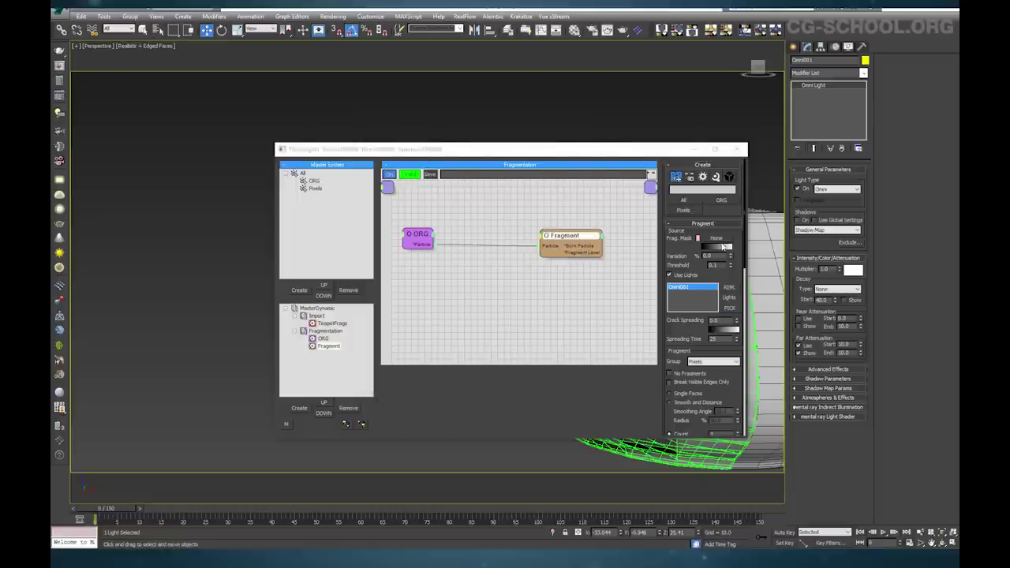
Recompute the start frame and check which teapot faces fragment within the omni light's attenuation range
click(695, 150)
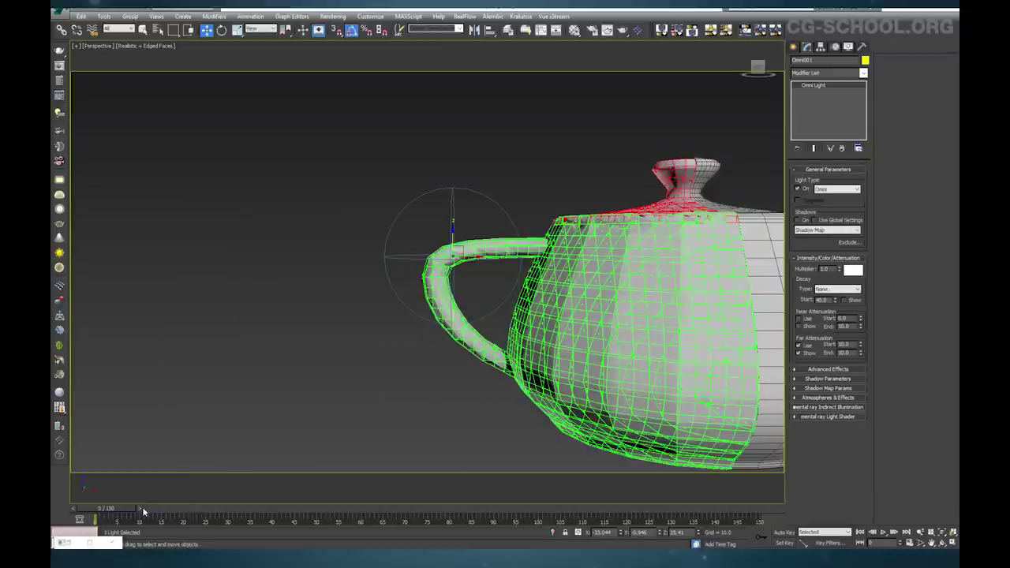
click(73, 511)
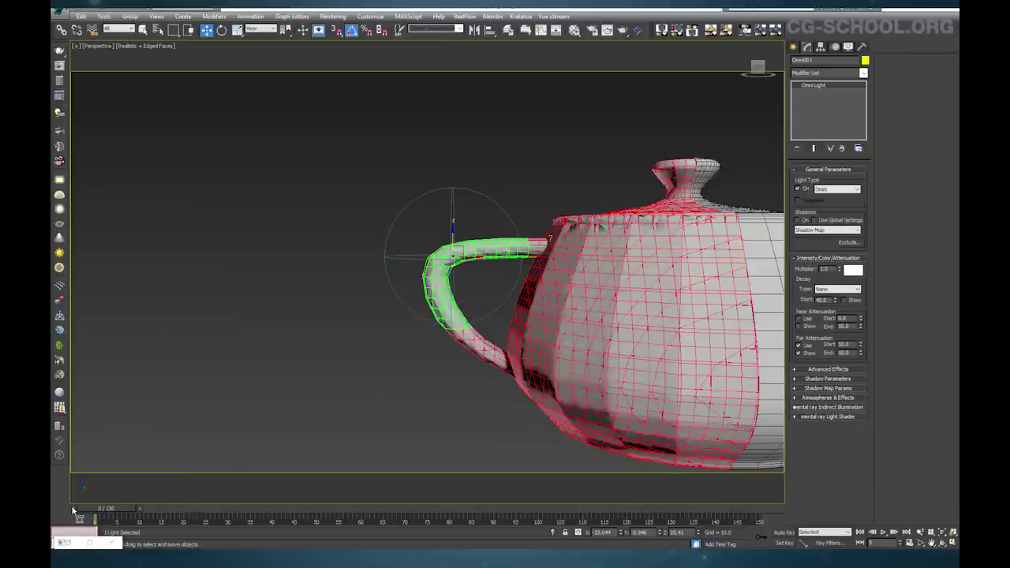
mouse_move(489, 321)
alt+middle_down()
mouse_move(532, 355)
mouse_move(499, 332)
alt+middle_up()
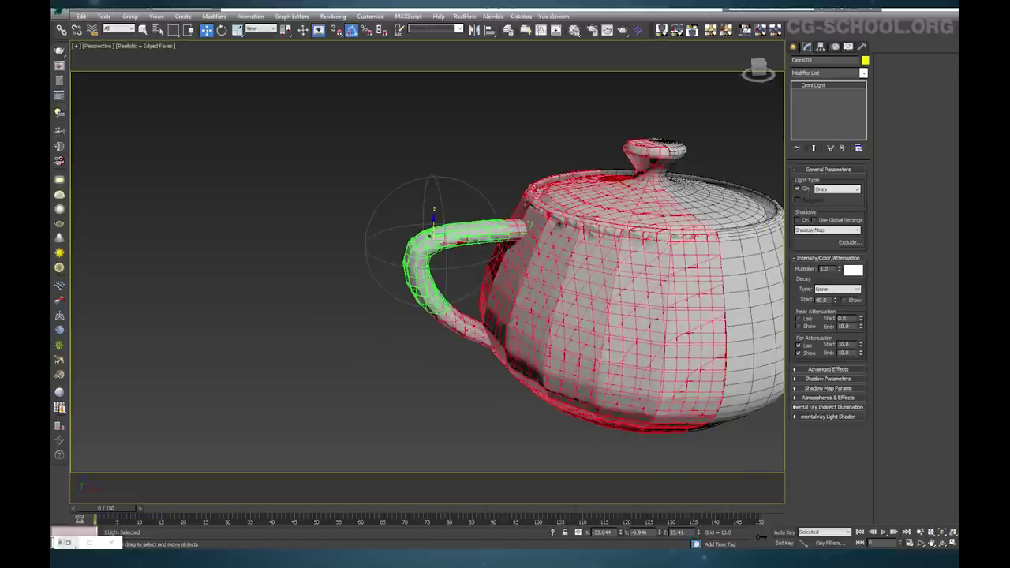
click(66, 542)
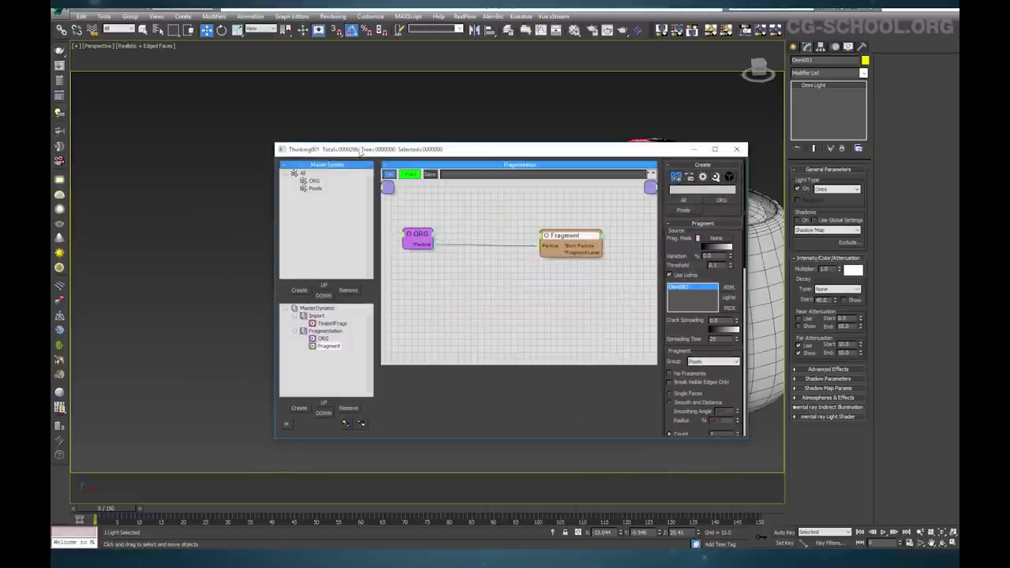
drag(393, 157, 580, 322)
alt+middle_drag(532, 279, 512, 244)
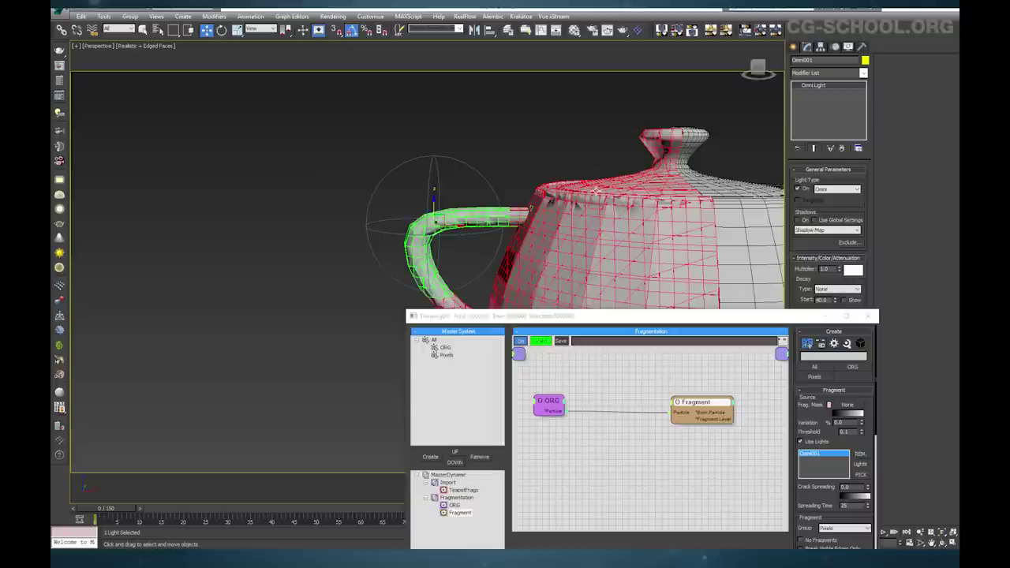
alt+middle_drag(601, 250, 579, 220)
Compare the fragmented handle with the rest of the teapot and review the Fragment operator's settings
drag(667, 319, 543, 281)
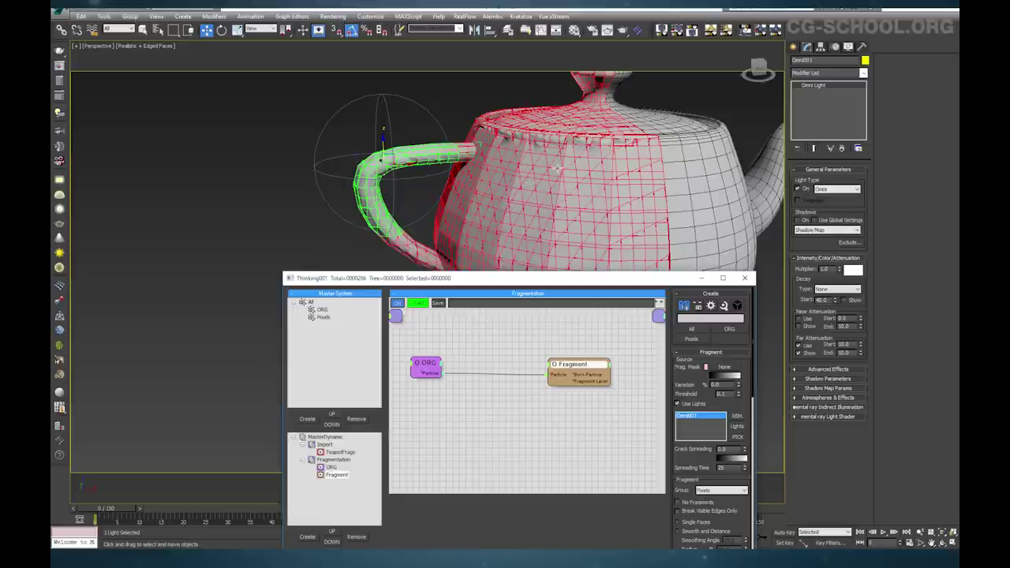
drag(522, 280, 555, 247)
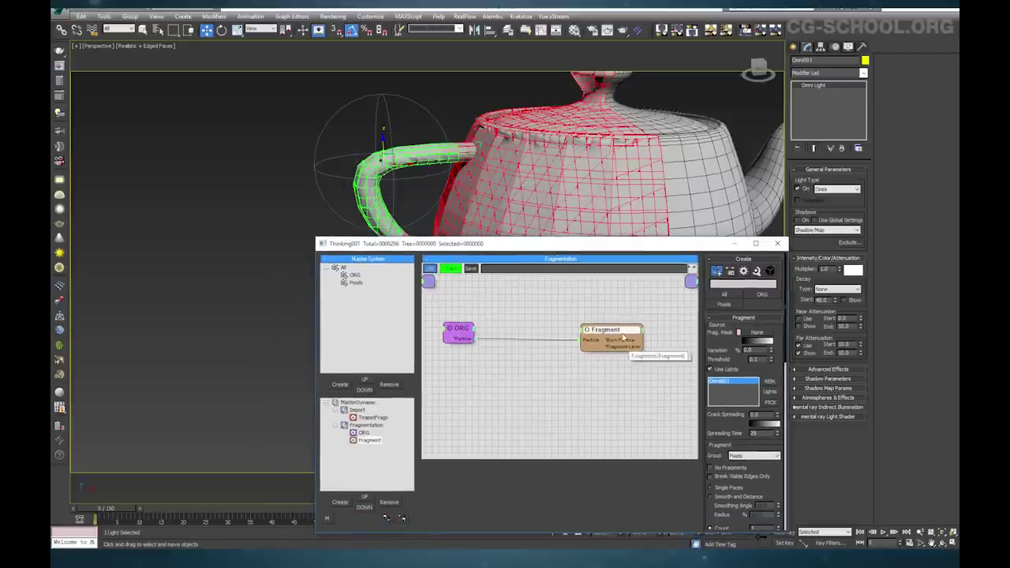
scroll(435, 197, down, 5)
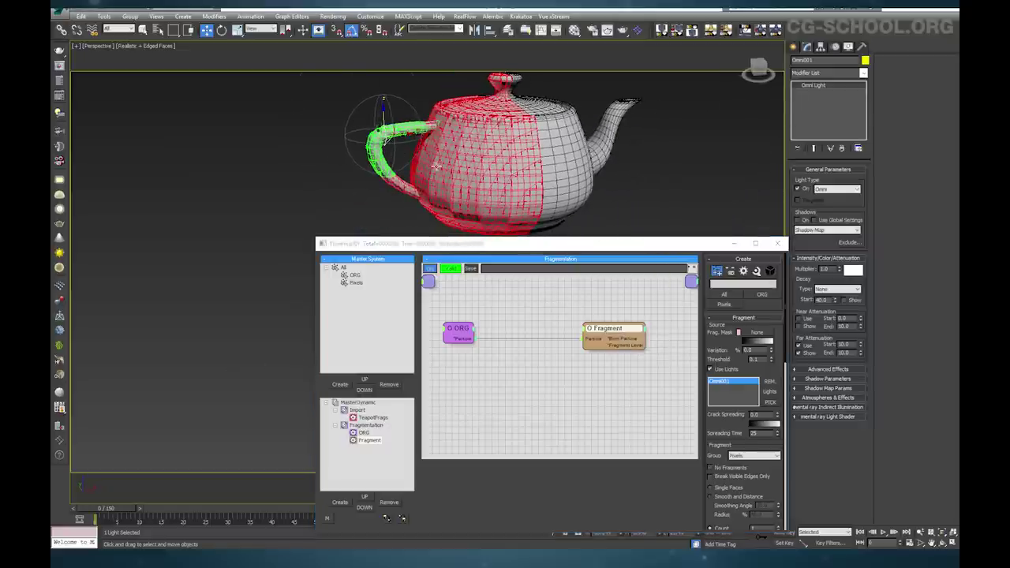
alt+middle_drag(436, 166, 426, 165)
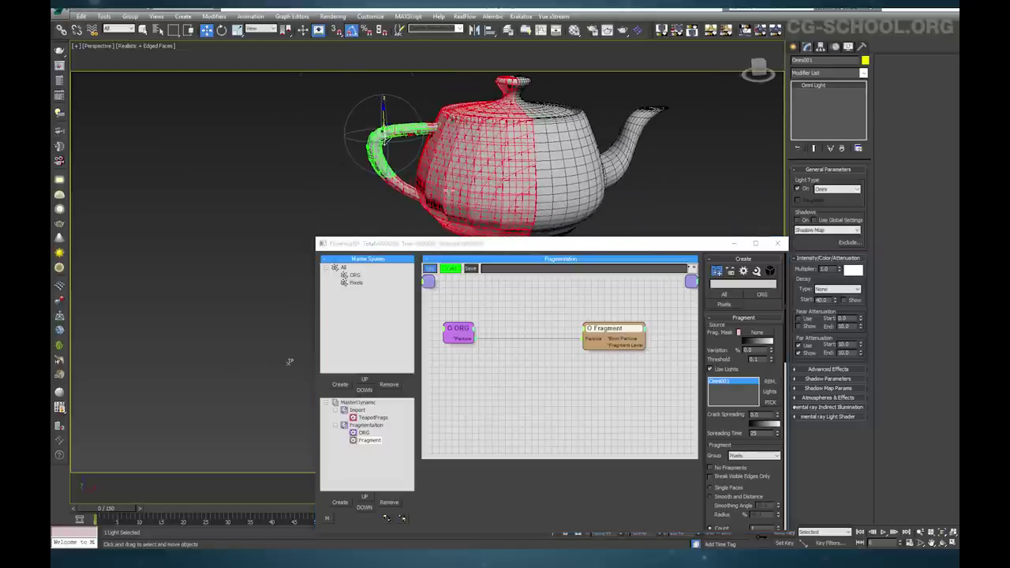
drag(566, 243, 568, 233)
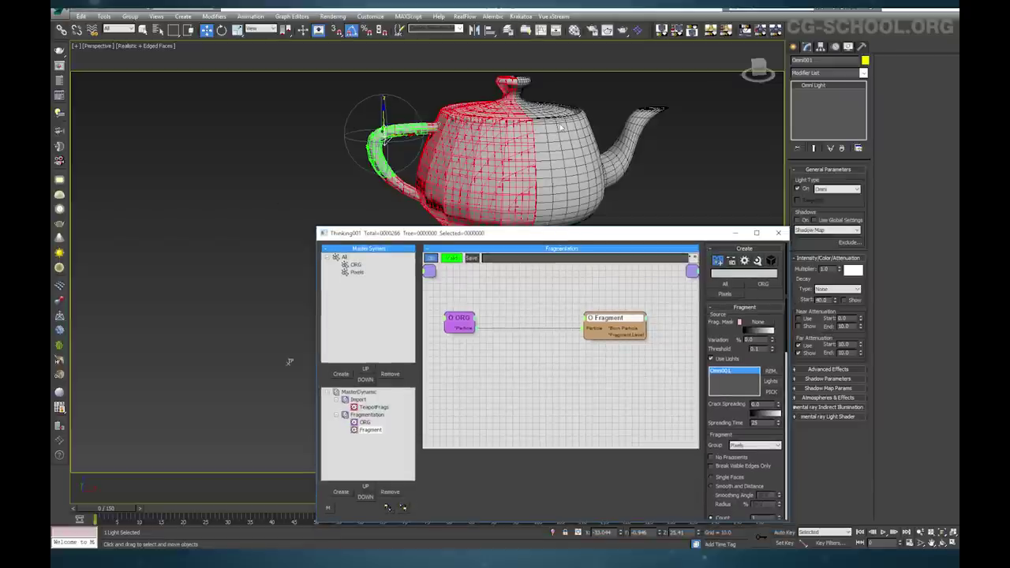
drag(591, 235, 530, 178)
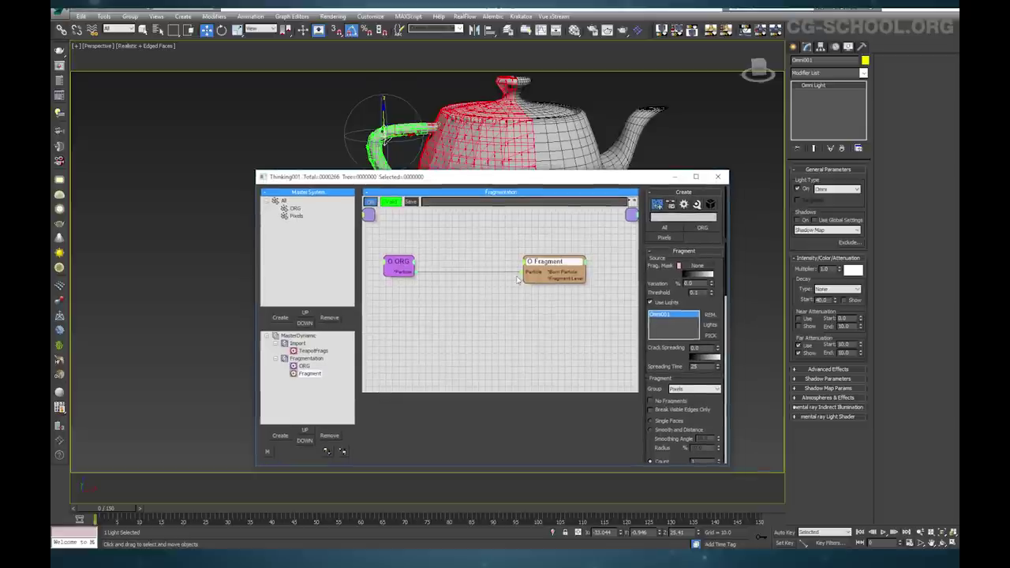
drag(667, 361, 652, 269)
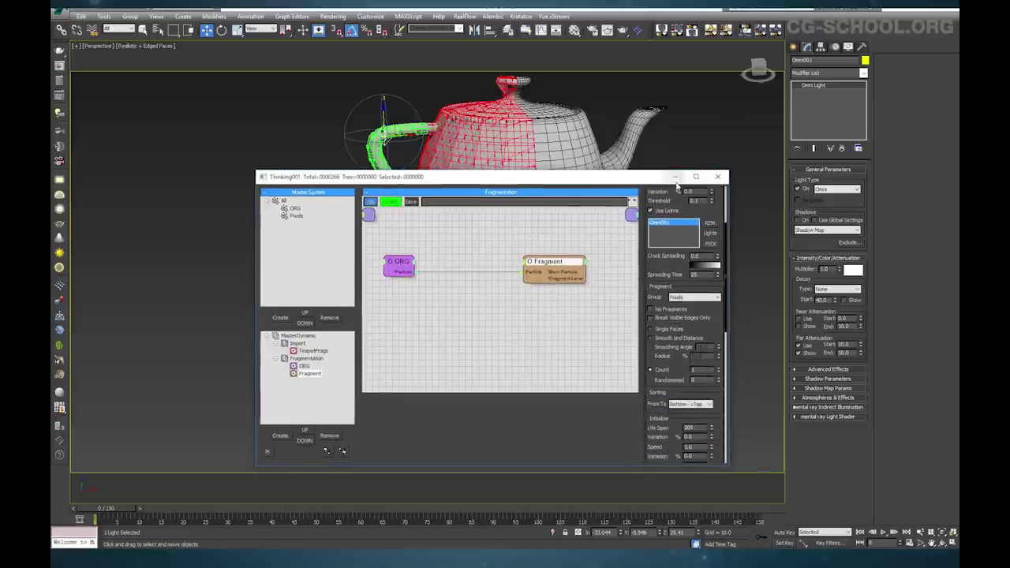
Examine the teapot handle inside the light's attenuation sphere from several angles
click(675, 177)
alt+middle_drag(341, 197, 392, 189)
middle_drag(402, 152, 412, 292)
scroll(412, 292, up, 4)
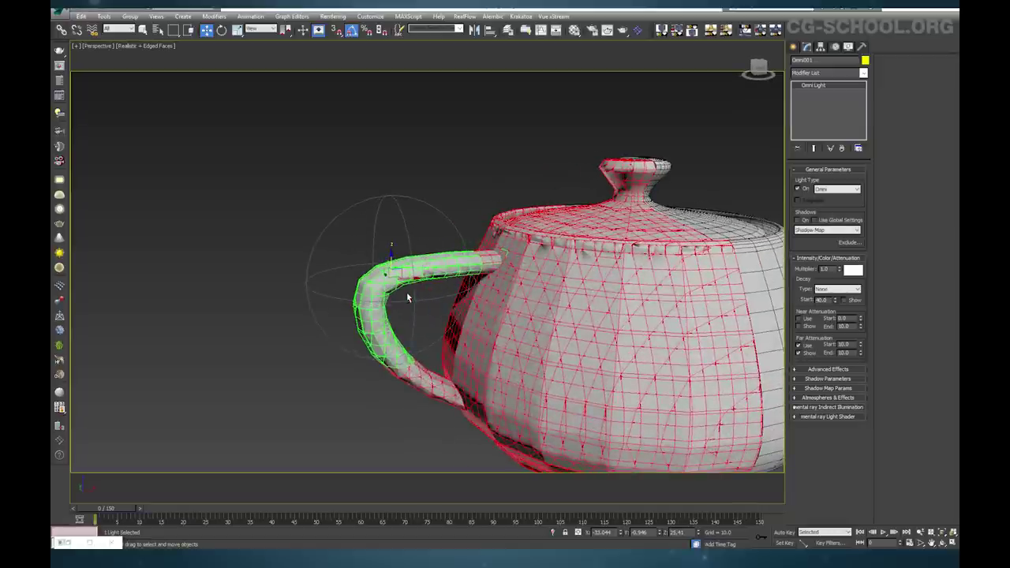
click(70, 542)
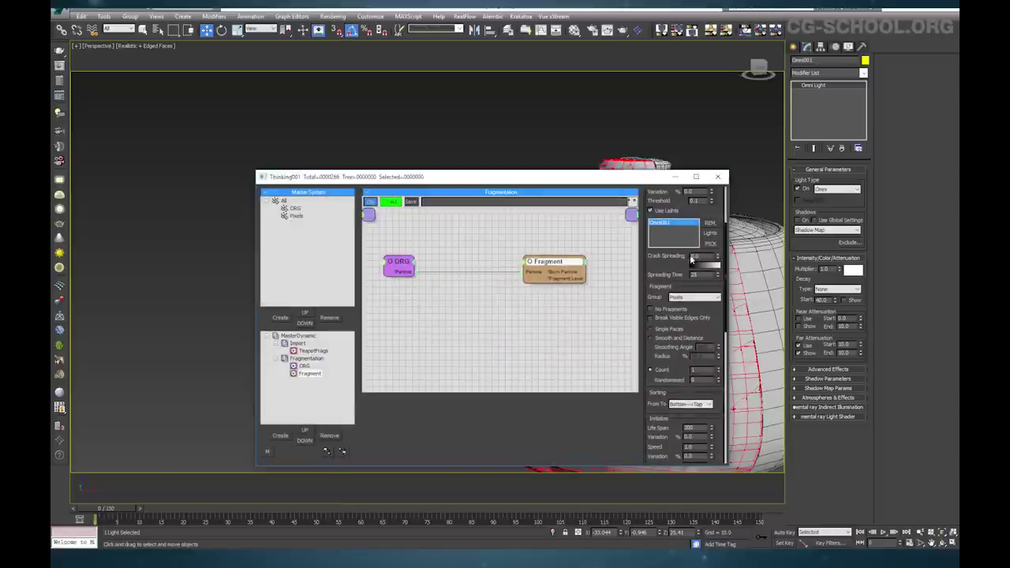
drag(637, 183, 599, 375)
click(636, 369)
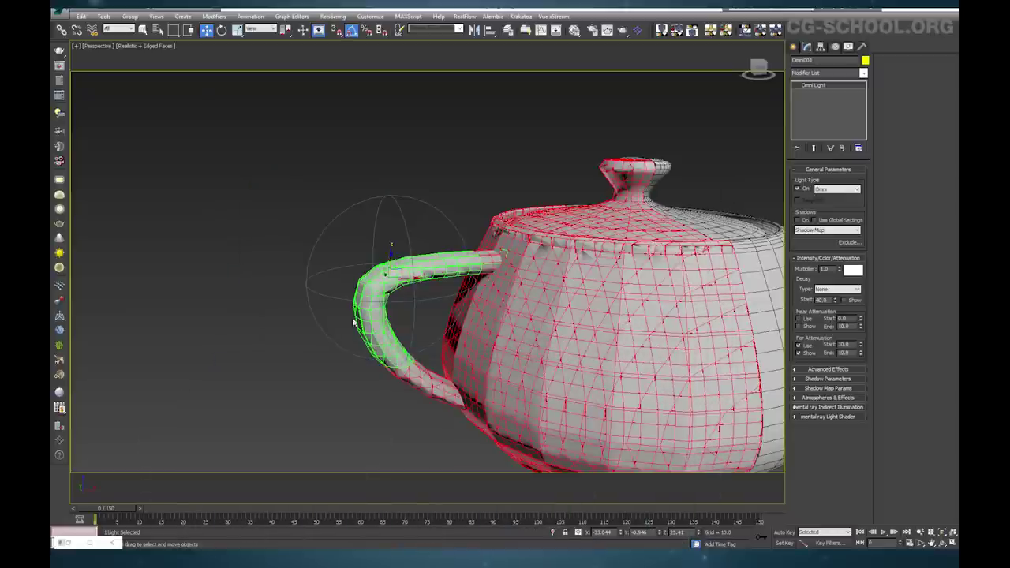
alt+middle_drag(428, 307, 418, 309)
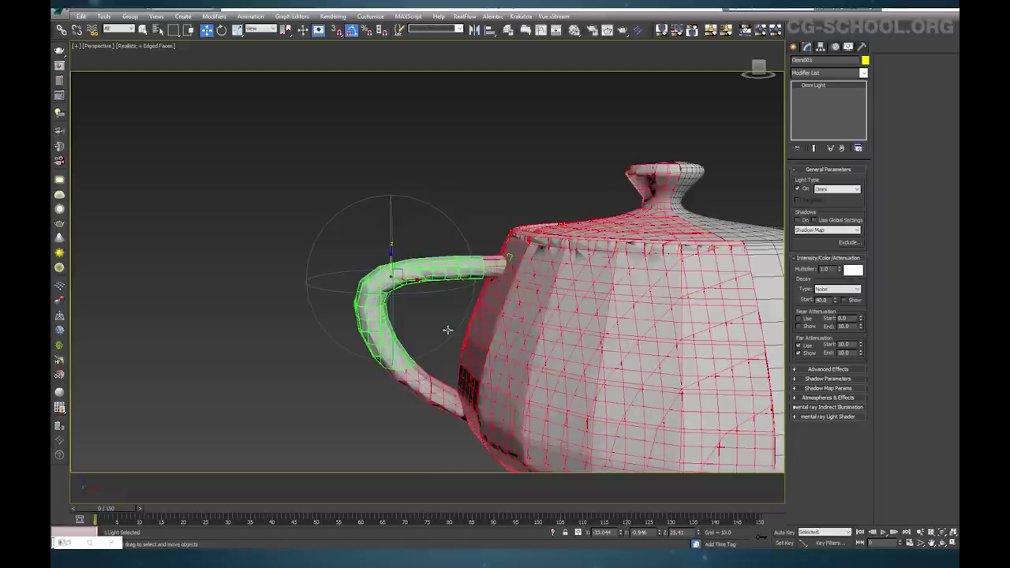
alt+middle_drag(603, 292, 588, 312)
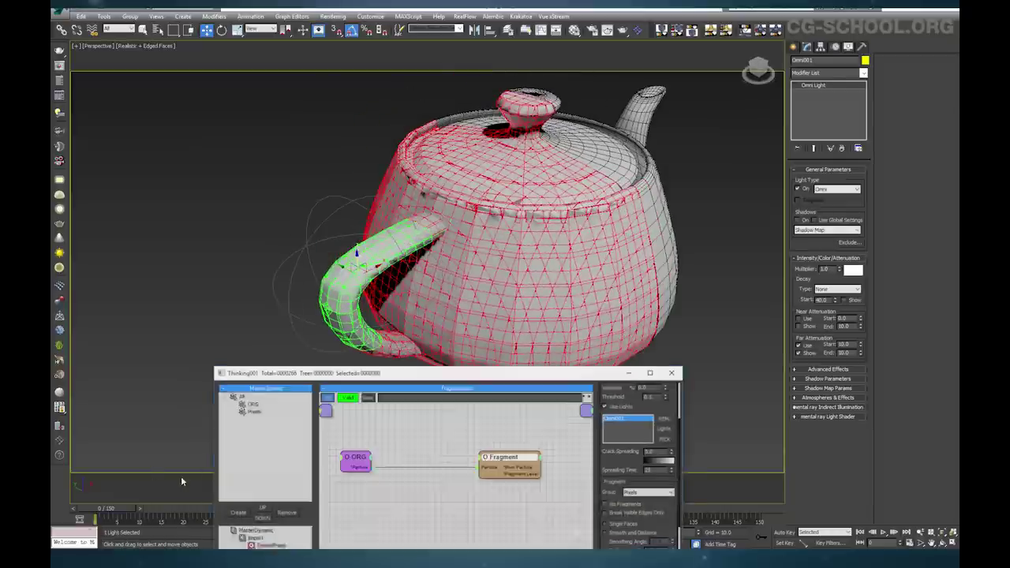
Expose the ON input on the Fragment operator and move the node slightly away from ORG
drag(606, 370, 589, 126)
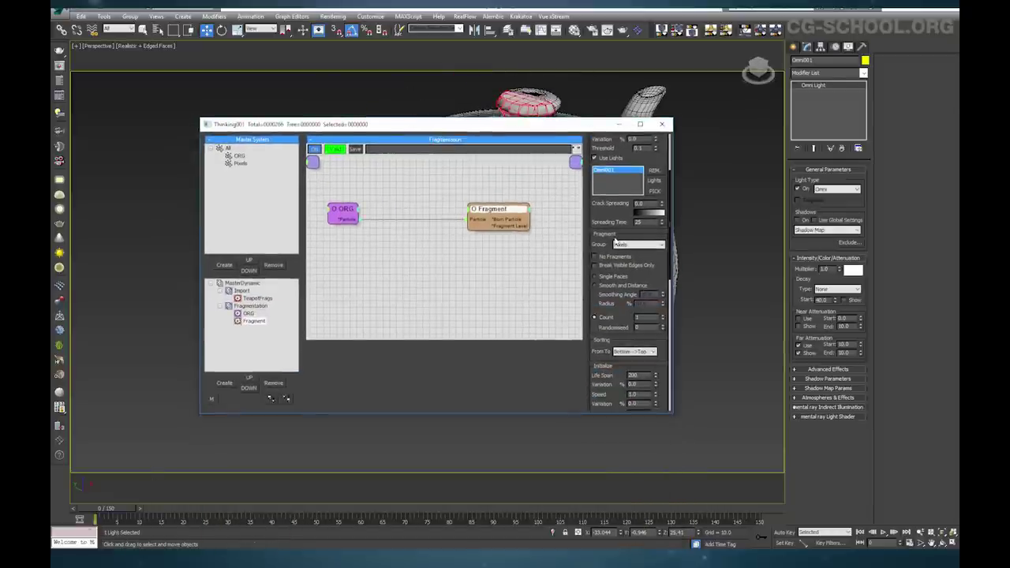
drag(639, 224, 568, 243)
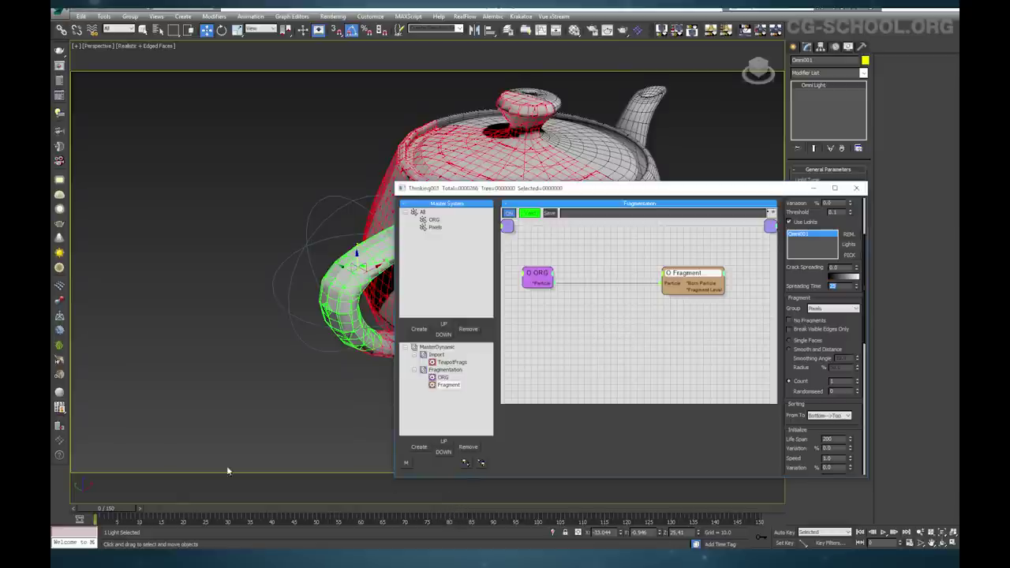
click(677, 272)
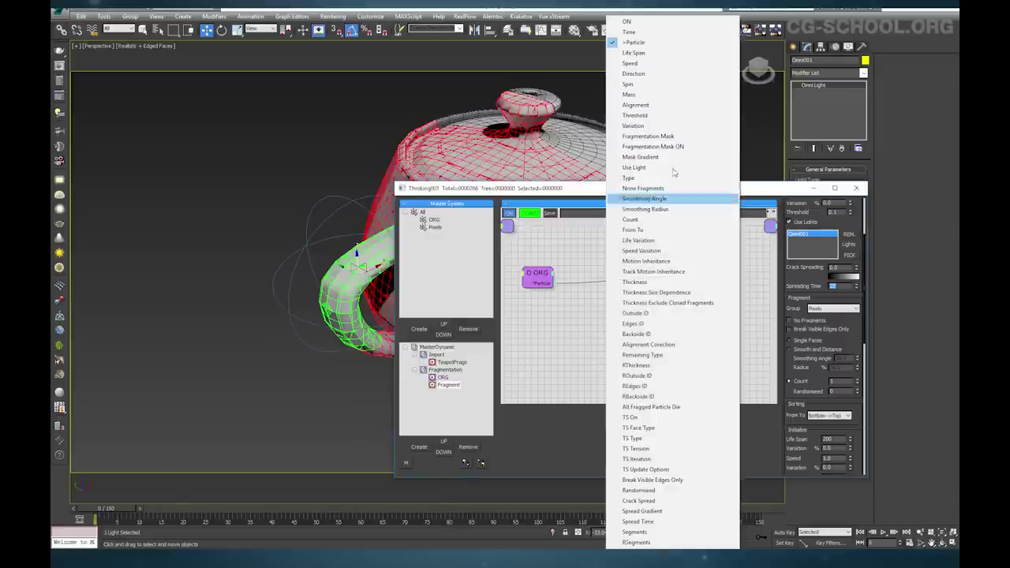
click(657, 22)
drag(675, 265, 685, 254)
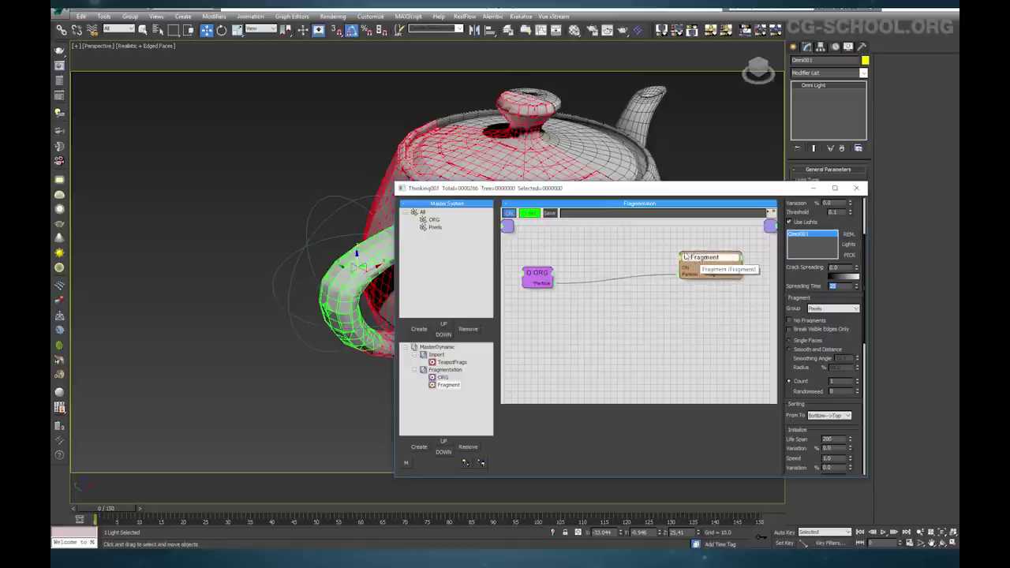
Add a TimeInterval condition from frame 20 to 200 and connect its output to Fragment's ON input
right_click(583, 245)
mouse_move(613, 258)
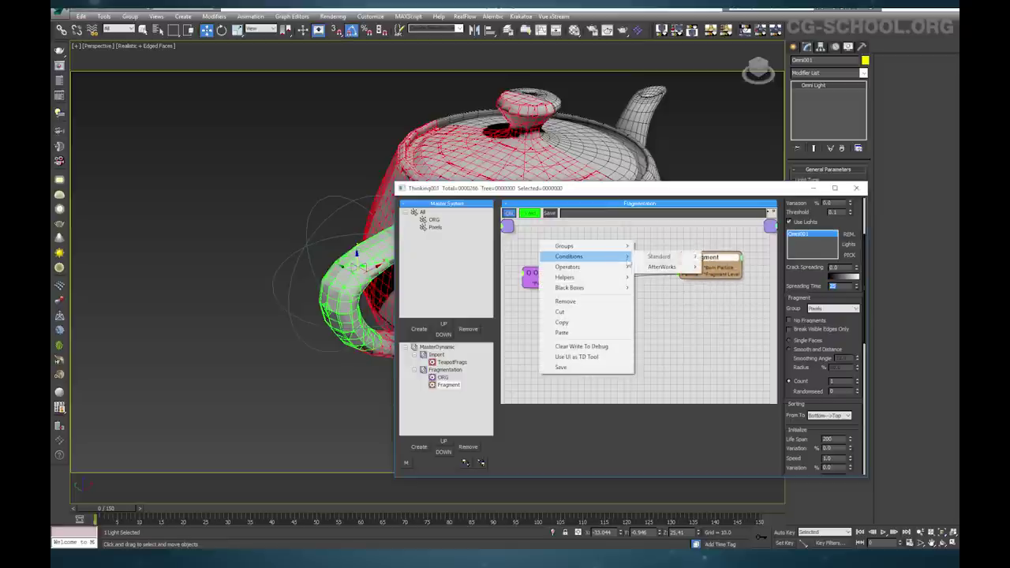
mouse_move(662, 257)
click(734, 339)
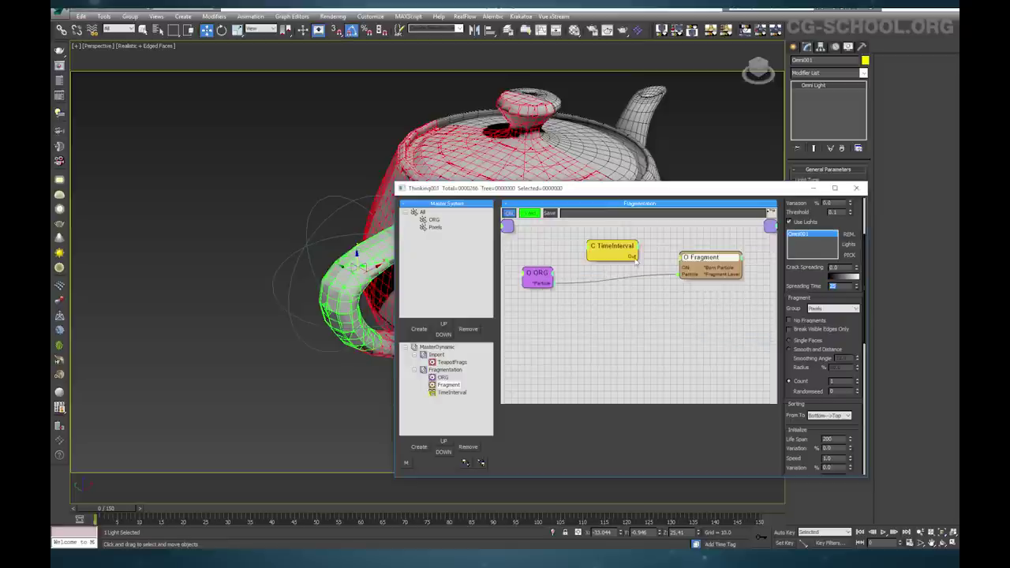
drag(636, 260, 624, 259)
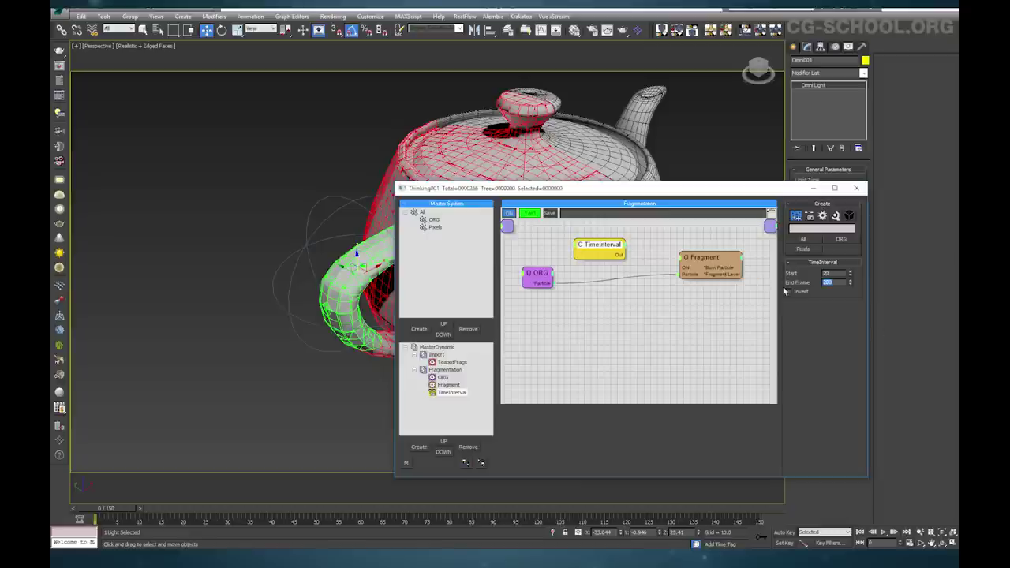
drag(681, 268, 621, 254)
Recompute the start frame and scrub the animation to frame 19 to check the delayed fragmentation
click(140, 509)
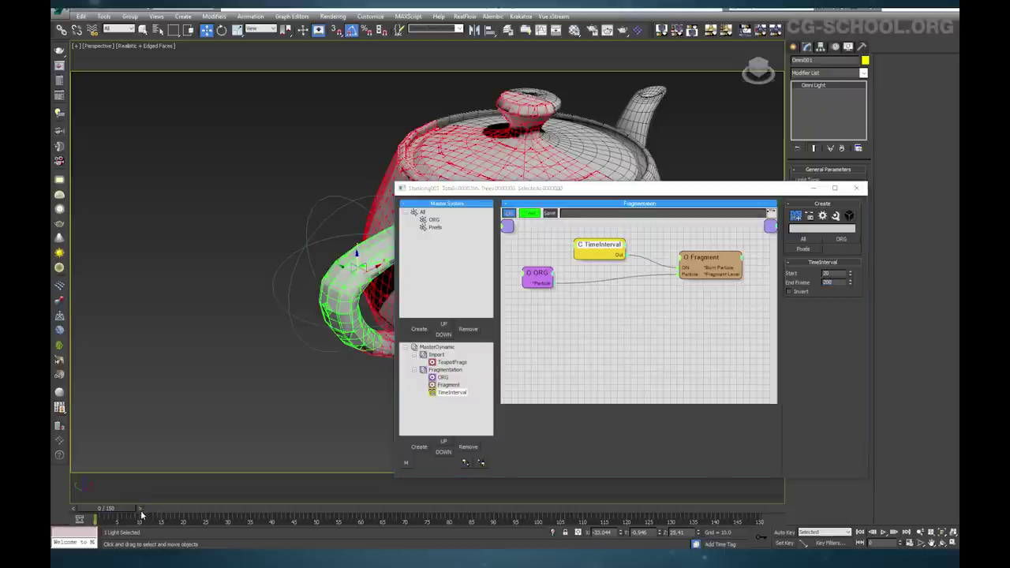
click(72, 508)
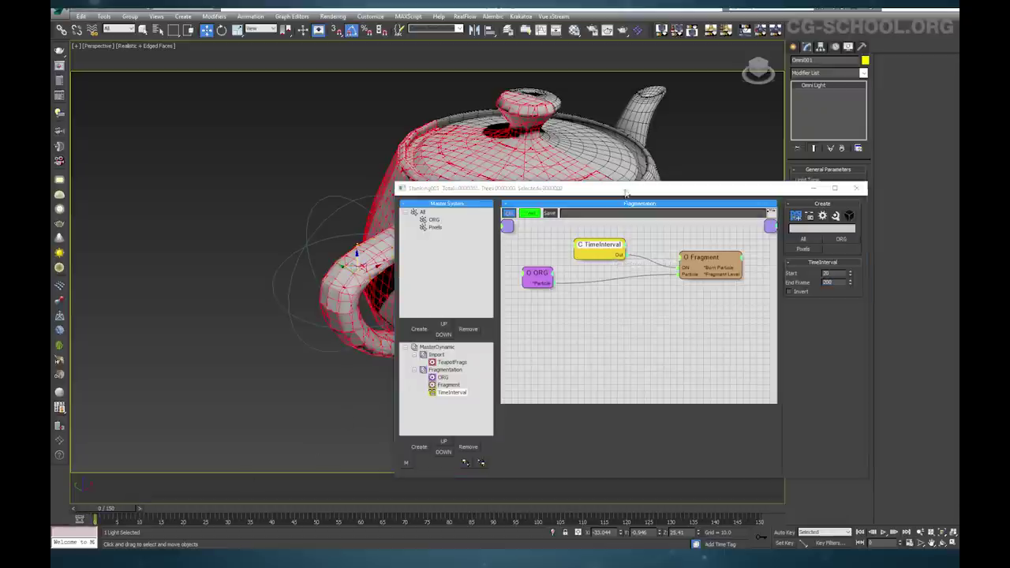
drag(627, 189, 702, 180)
alt+middle_drag(321, 400, 149, 504)
mouse_move(139, 508)
mouse_down()
mouse_move(213, 526)
mouse_move(206, 506)
mouse_move(227, 505)
mouse_move(153, 505)
mouse_up()
Inspect the teapot handle and advance to frame 20 to check where the fragmentation starts
alt+middle_drag(392, 337, 299, 292)
click(778, 254)
drag(779, 254, 776, 266)
alt+middle_drag(360, 255, 331, 332)
mouse_move(383, 309)
alt+middle_down()
mouse_move(408, 319)
mouse_move(364, 310)
alt+middle_up()
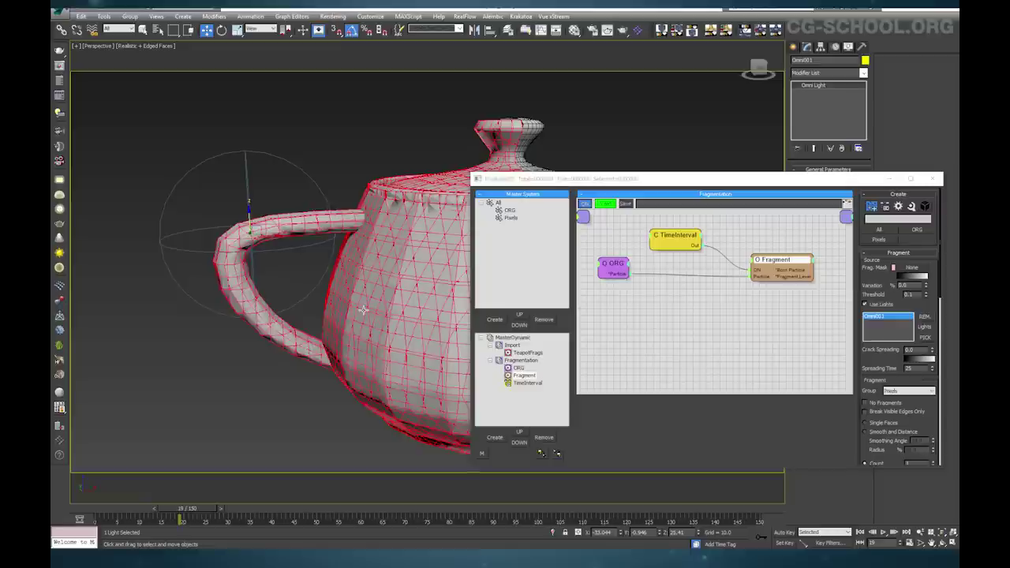
click(222, 505)
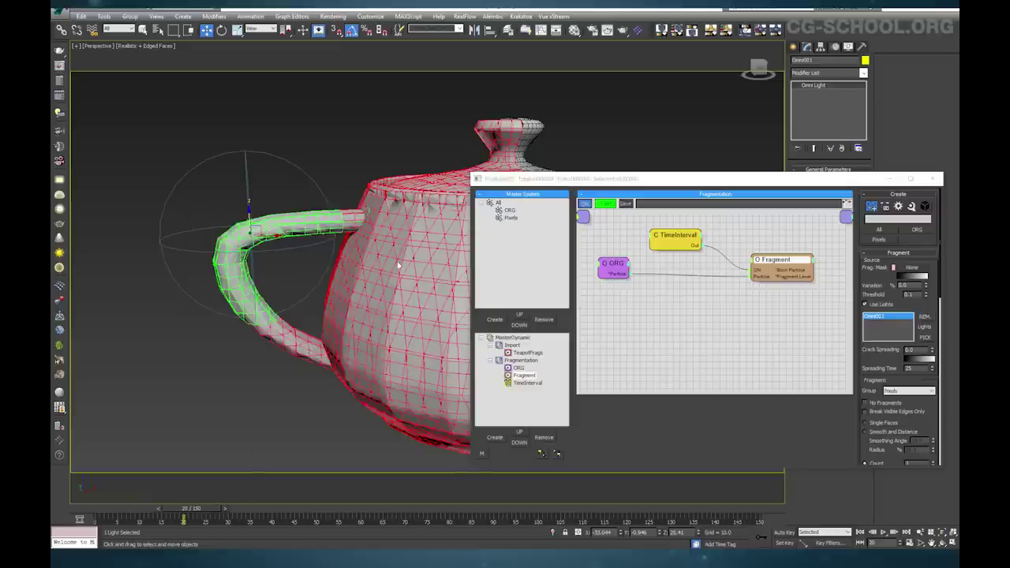
Set the Fragment operator's Spreading Time to 60 and Crack Spreading to 10, and advance to frame 79
click(511, 218)
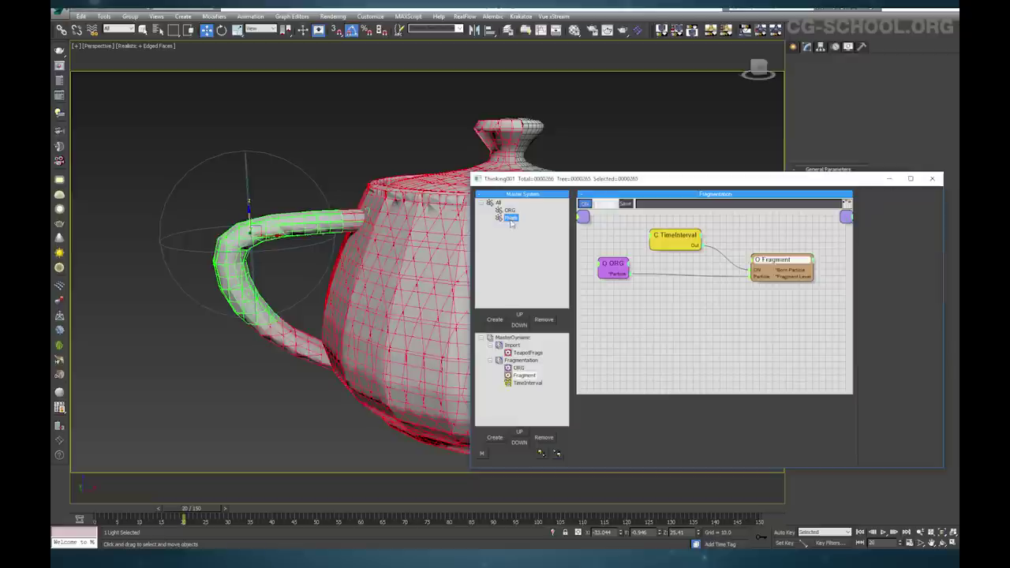
click(777, 266)
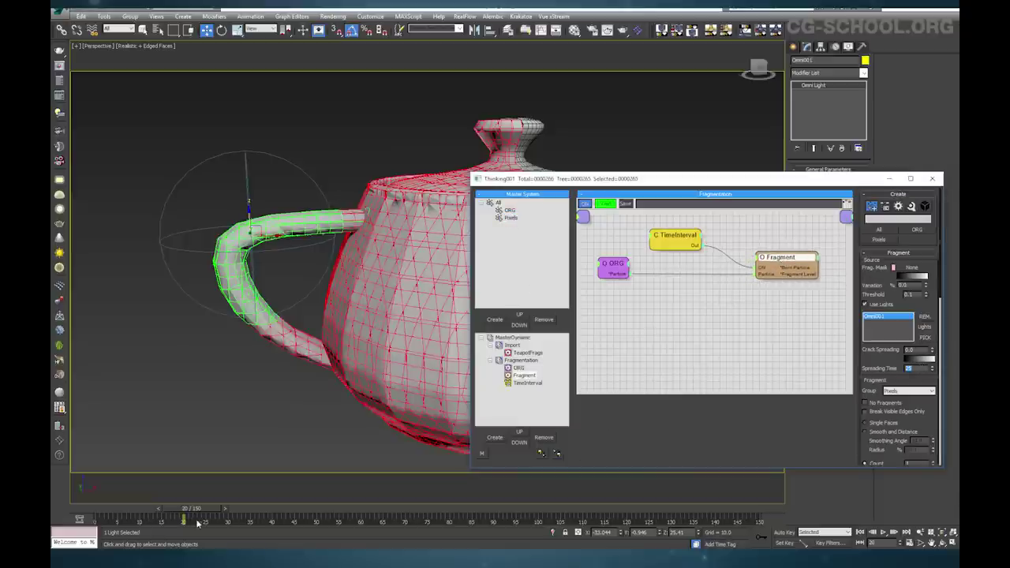
text(60)
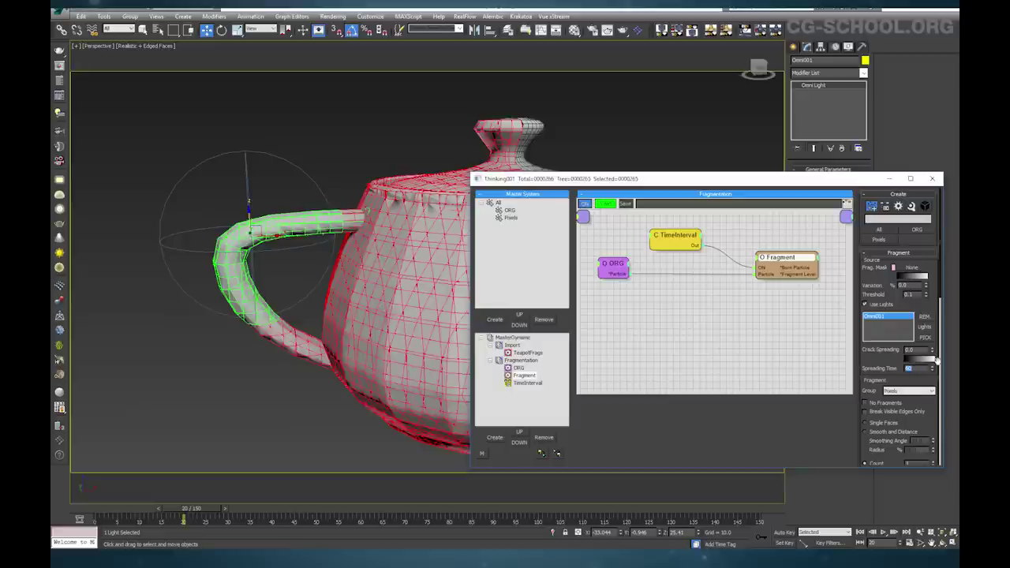
double_click(909, 349)
text(1)
click(451, 507)
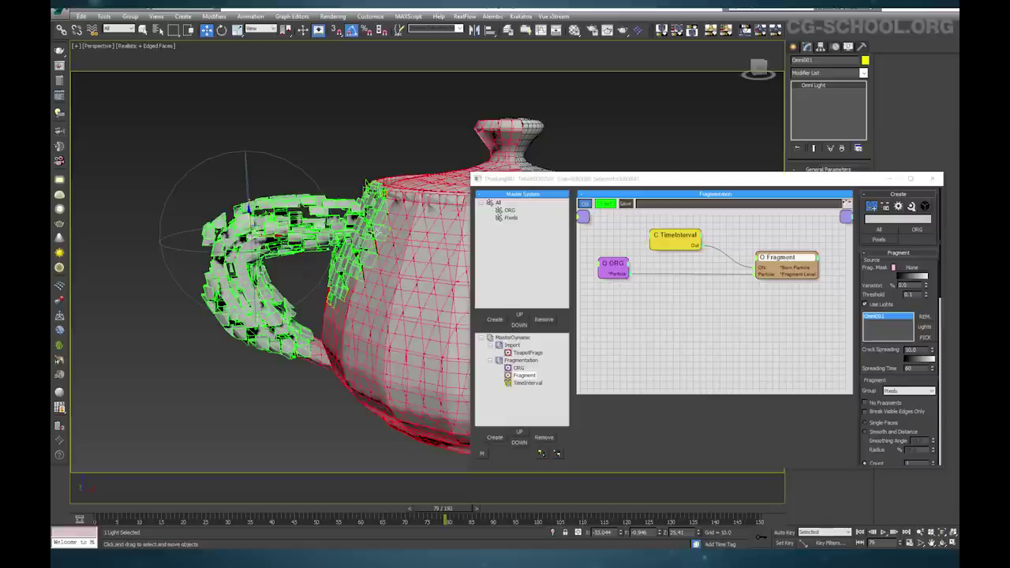
Raise the Fragment operator's Crack Spreading to 20 and recompute the simulation up to frame 79
drag(932, 358, 932, 335)
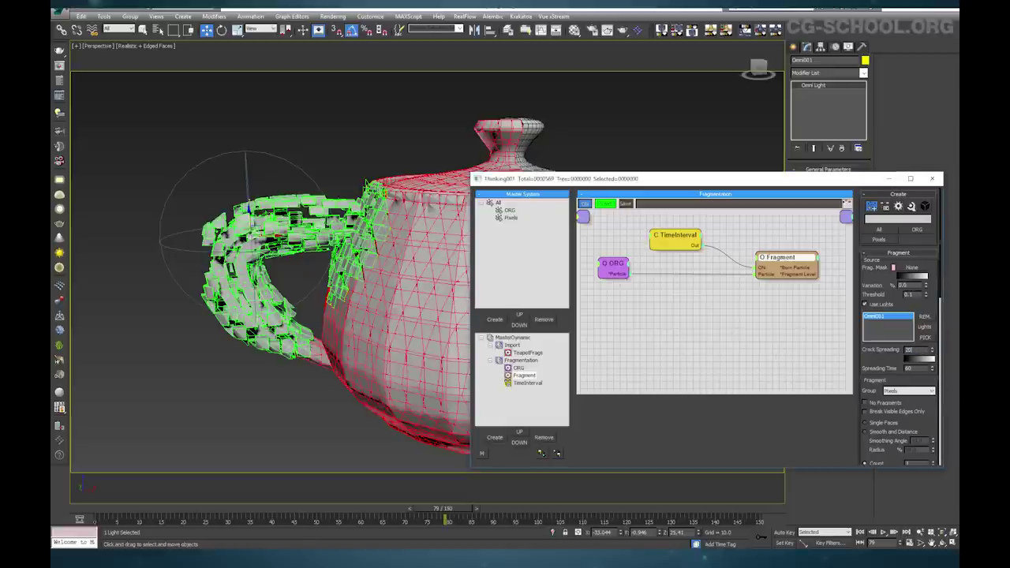
click(477, 508)
click(409, 508)
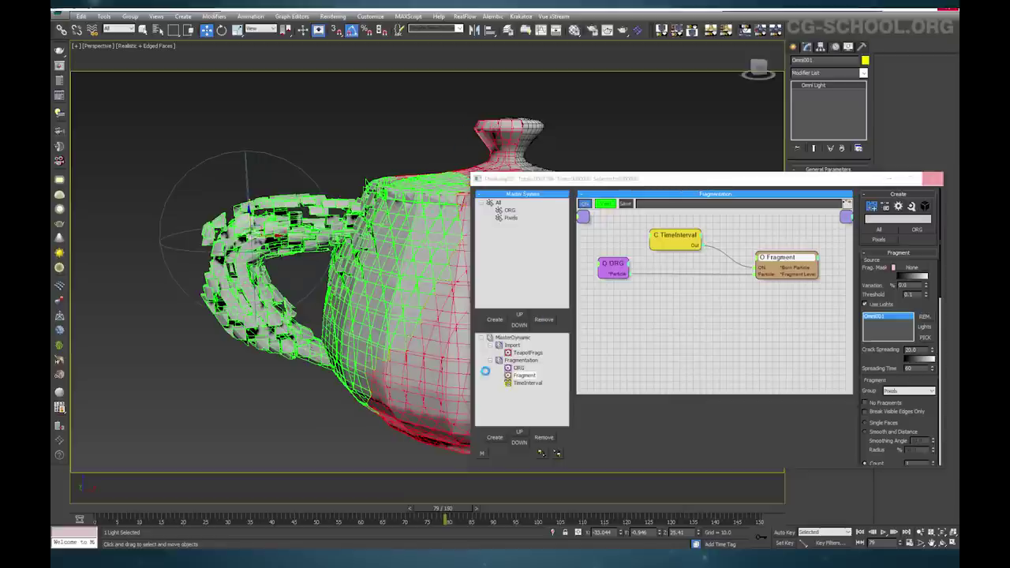
drag(802, 262, 803, 262)
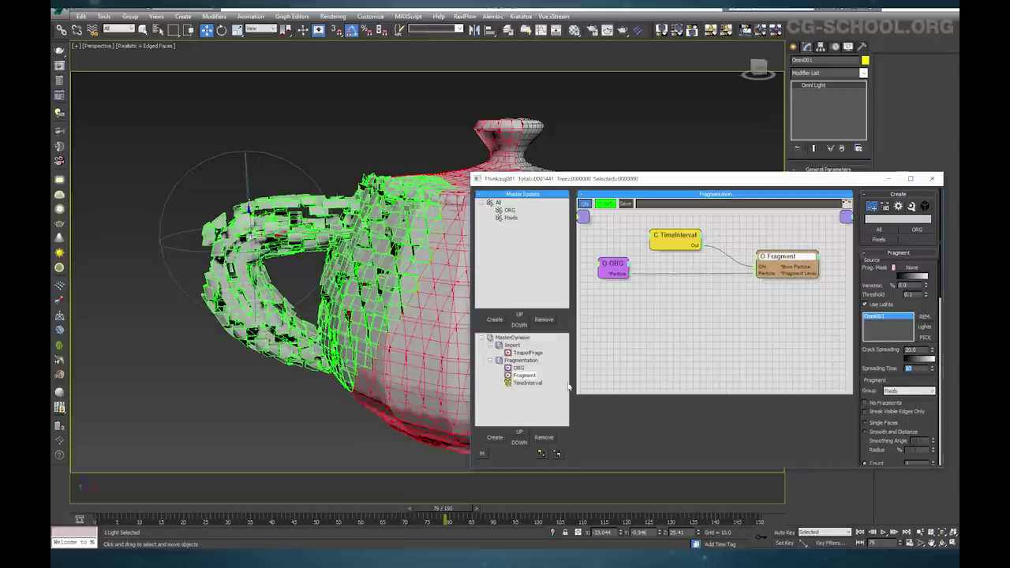
Collapse the Import and Fragmentation sets and create a dynamic set named Forces under MasterDynamic
click(520, 360)
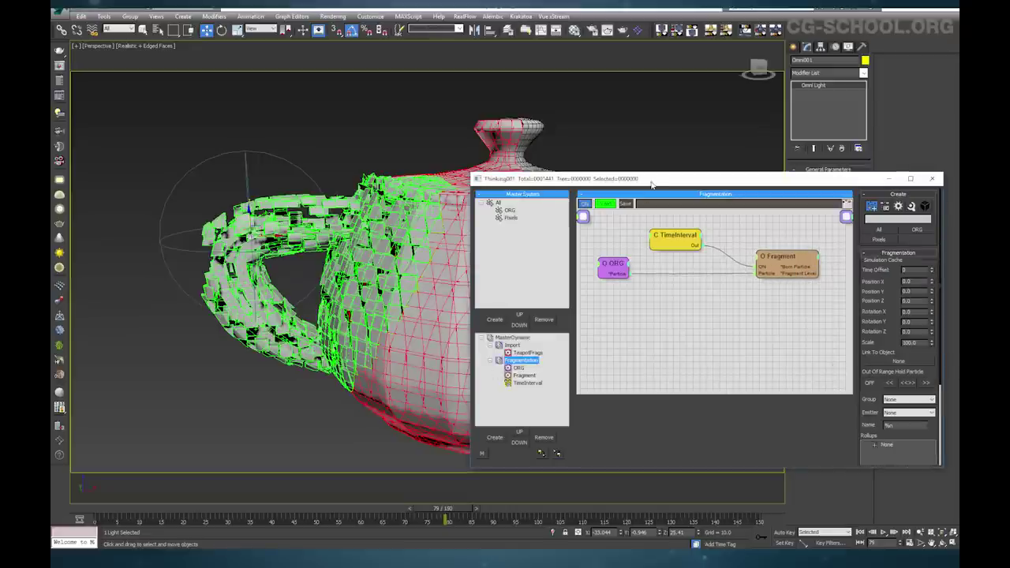
drag(653, 180, 646, 132)
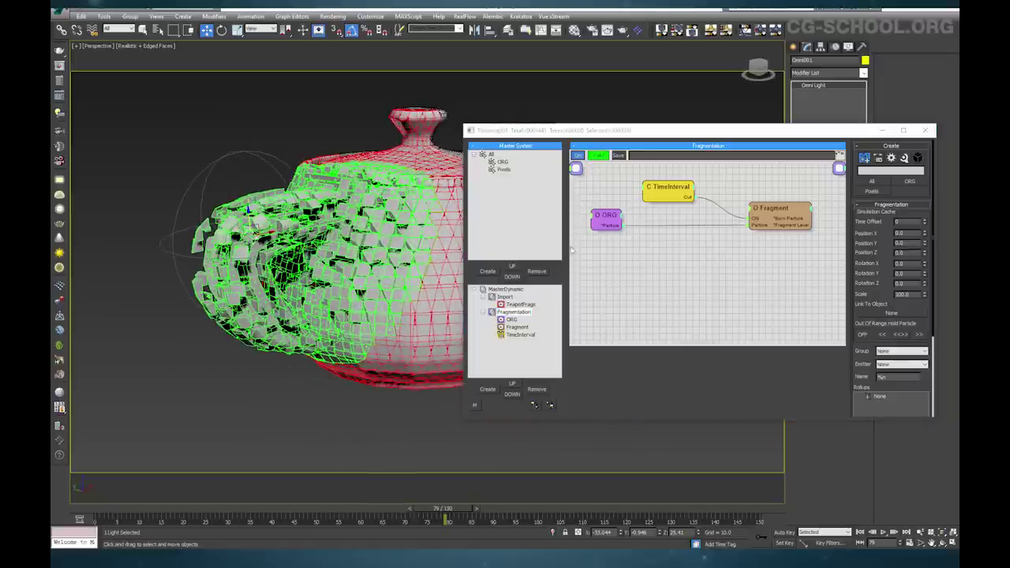
click(484, 312)
click(483, 296)
click(498, 290)
click(487, 389)
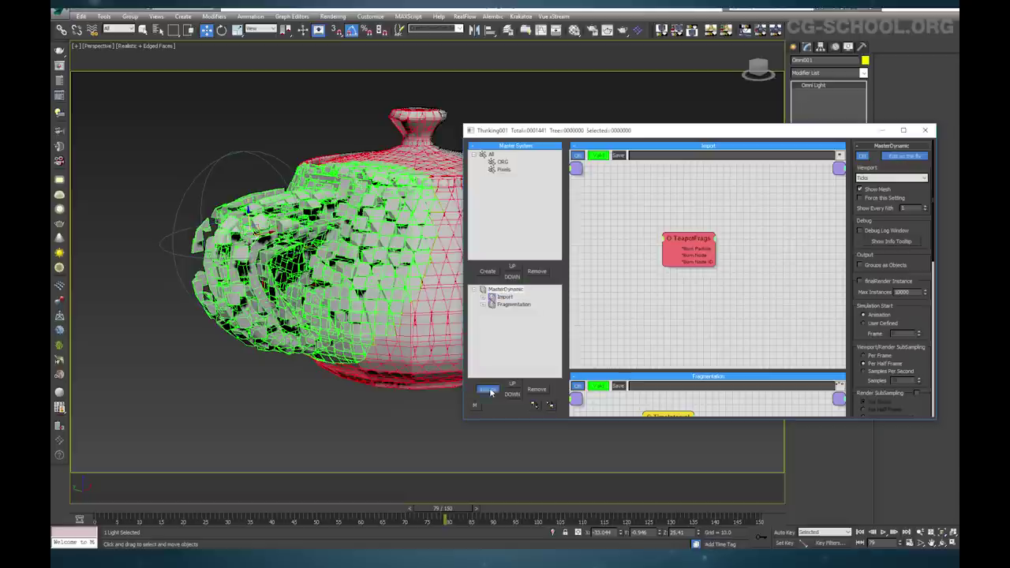
click(511, 313)
click(514, 312)
text(Forces)
key(Return)
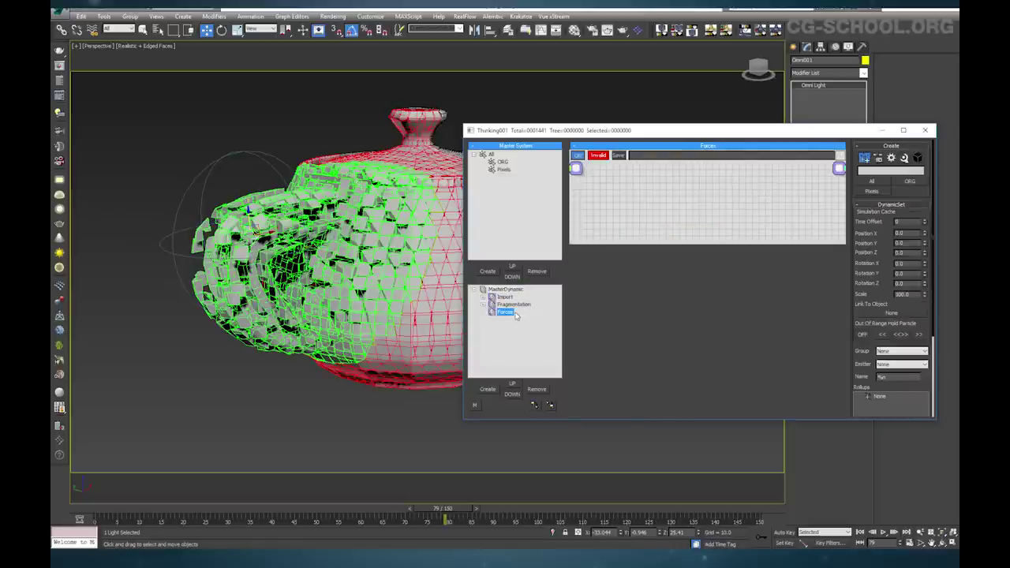
Add the M3D_Dynamics gravity black box to the Forces set and shift the thinkingParticles window slightly
right_click(613, 243)
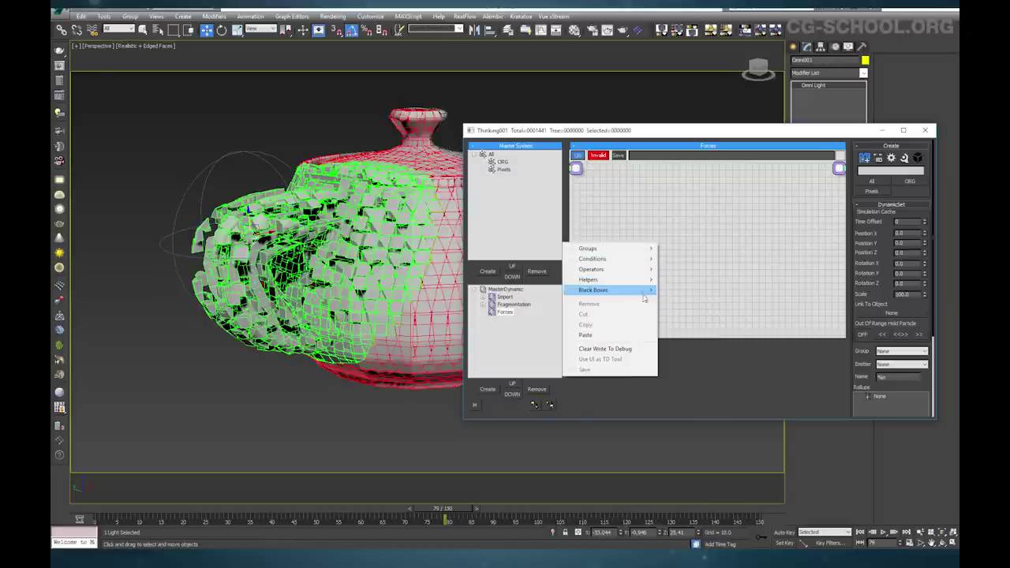
mouse_move(645, 292)
mouse_move(714, 332)
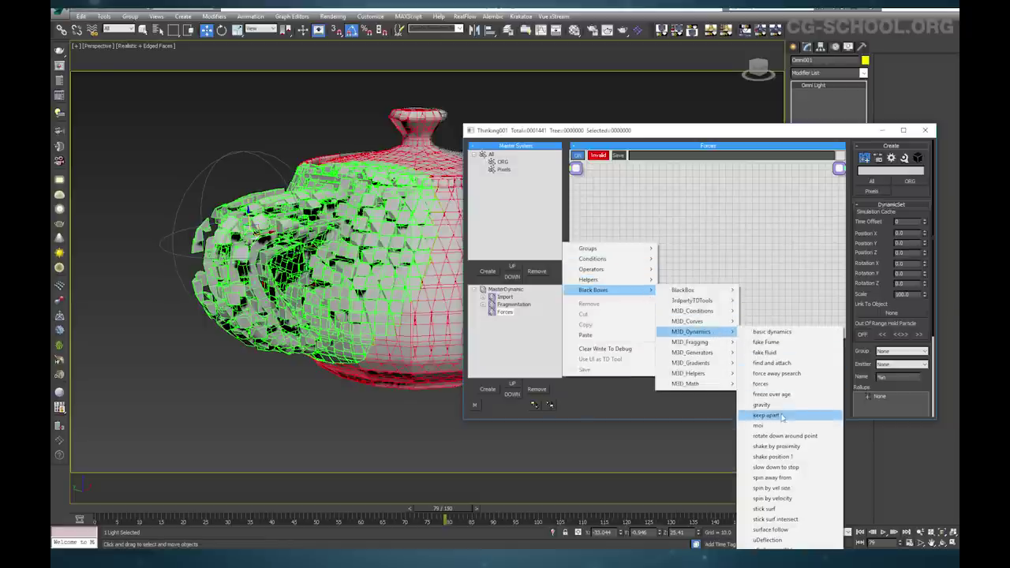
click(762, 405)
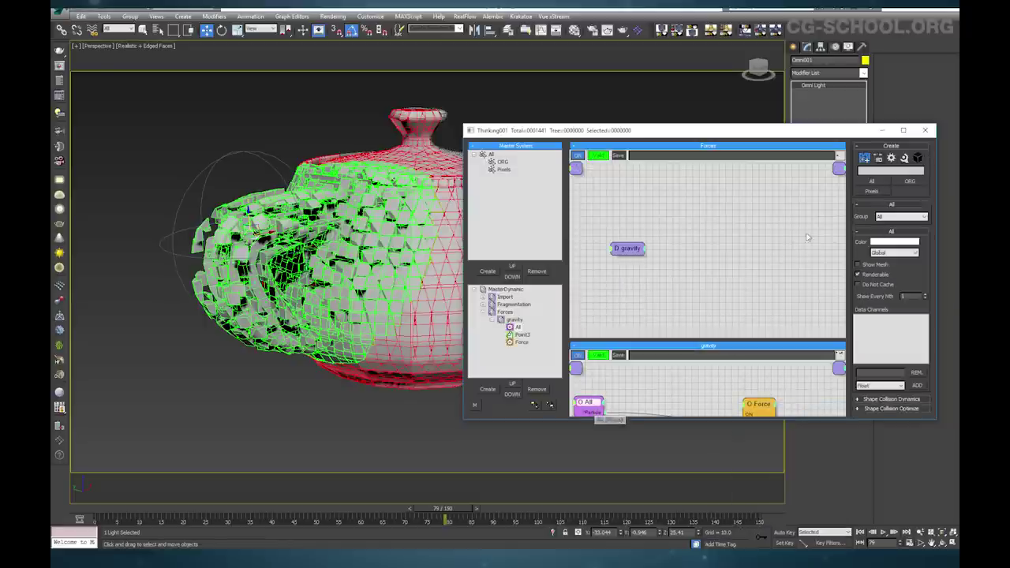
drag(732, 132, 741, 130)
Create a new particle group named Gravity under All
click(500, 151)
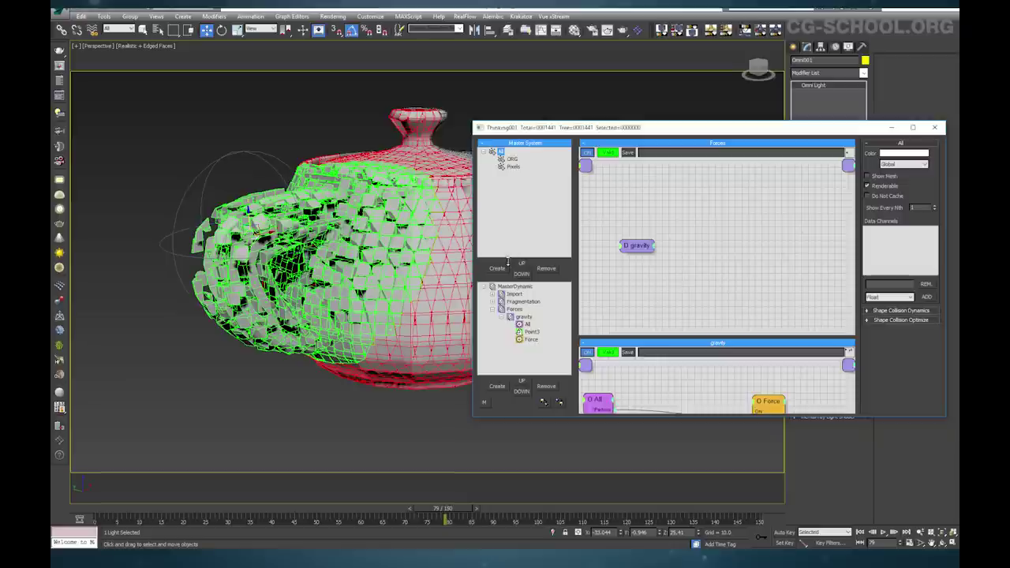
click(513, 174)
click(514, 174)
text(Gravity)
key(Return)
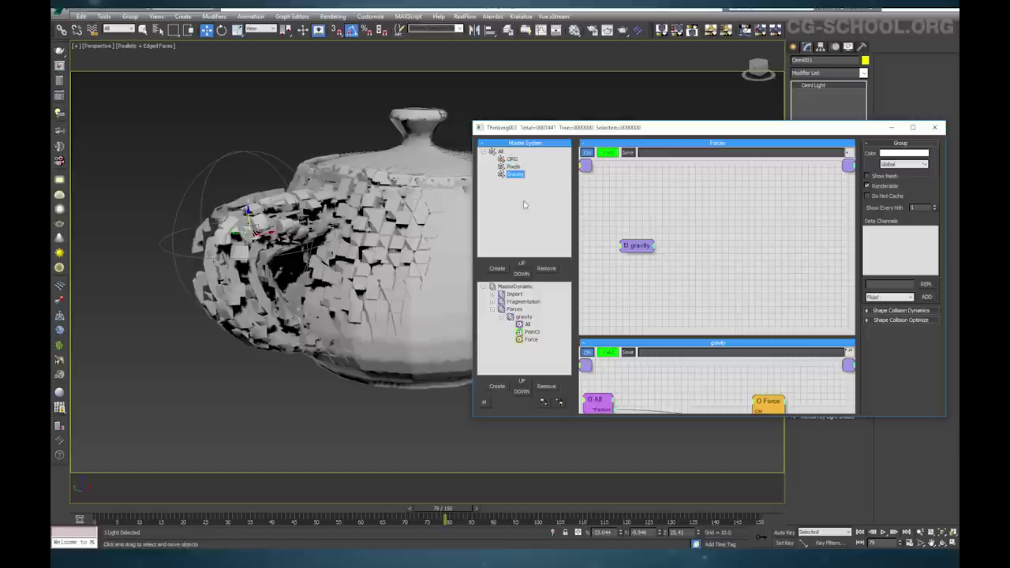
Nest the Pixels group under the Gravity group in the Master System tree
click(511, 168)
click(509, 174)
drag(503, 175, 503, 176)
click(514, 167)
click(517, 174)
Return the animation to frame 0 and inspect the teapot together with the ORG and Gravity groups
alt+middle_drag(387, 304, 321, 265)
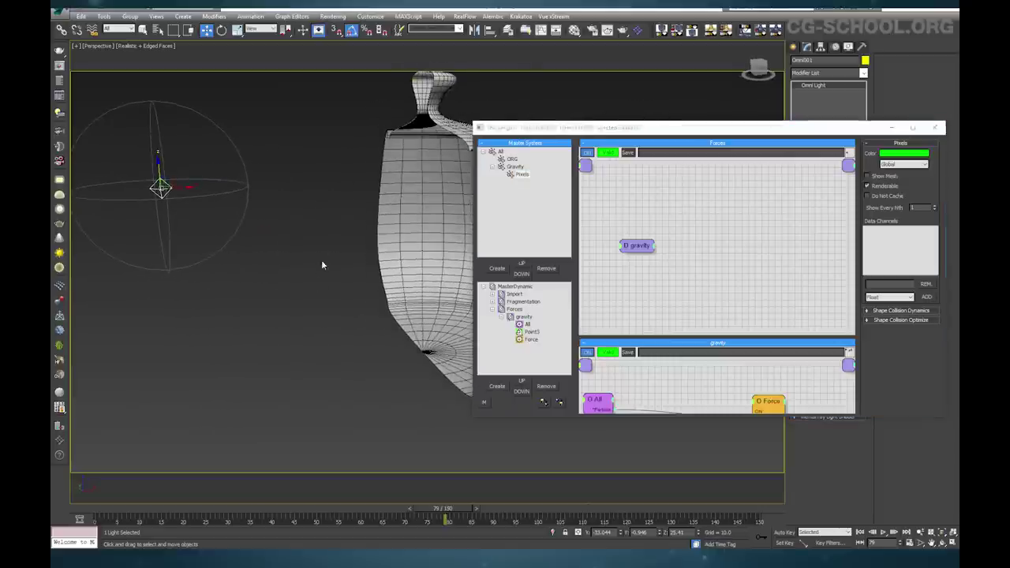
alt+middle_drag(357, 228, 369, 270)
click(512, 158)
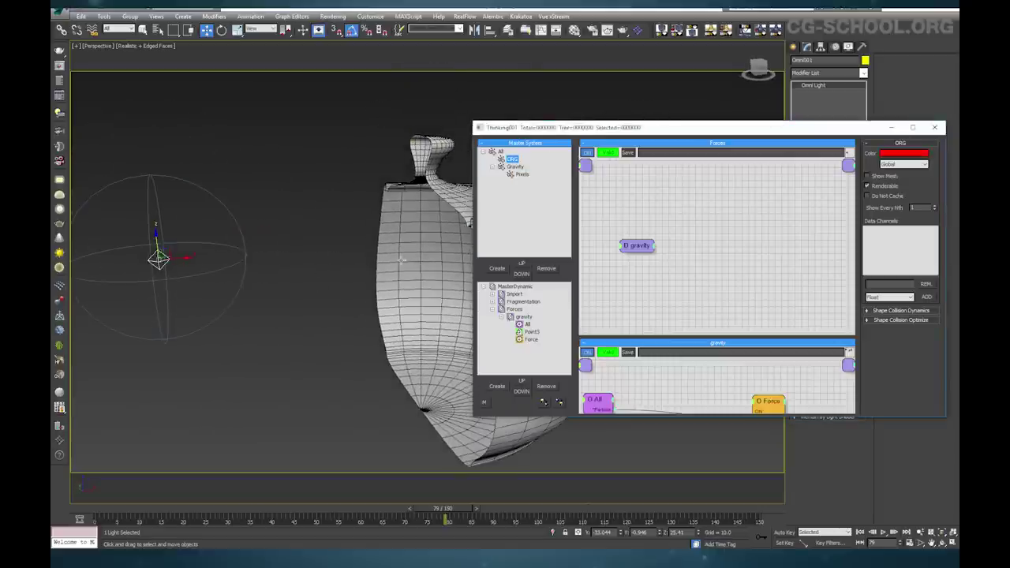
click(106, 510)
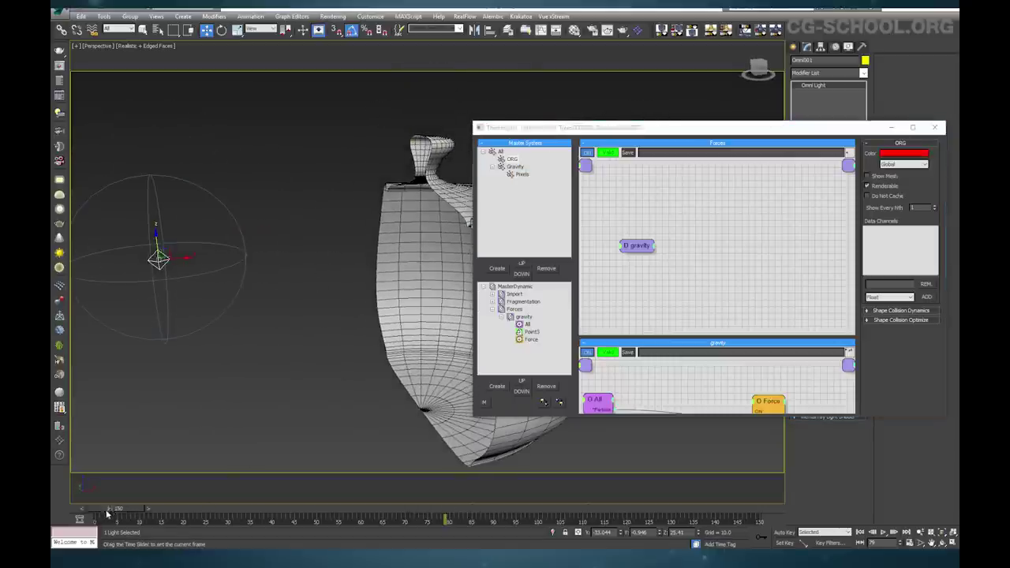
alt+middle_drag(368, 354, 372, 301)
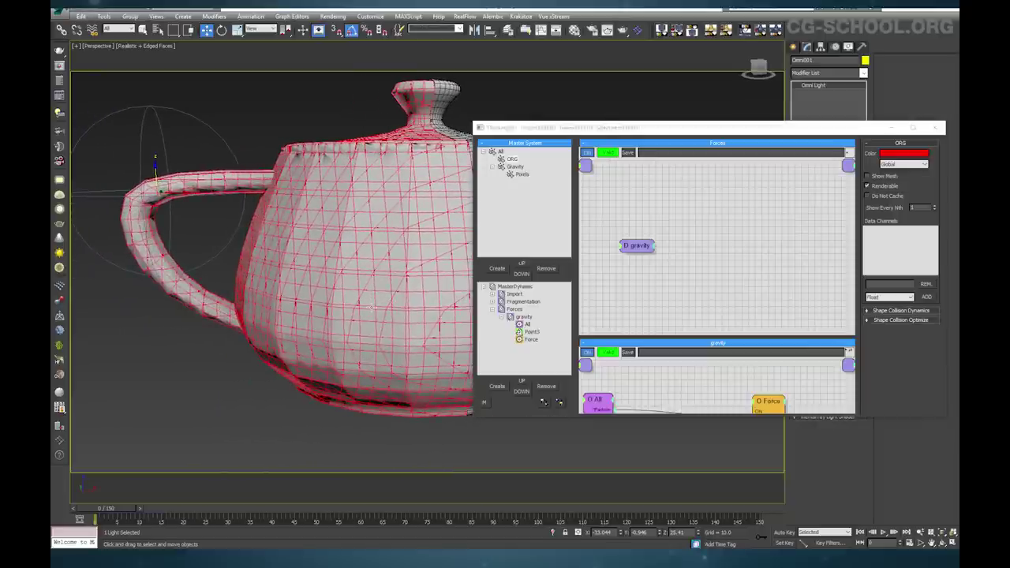
double_click(511, 160)
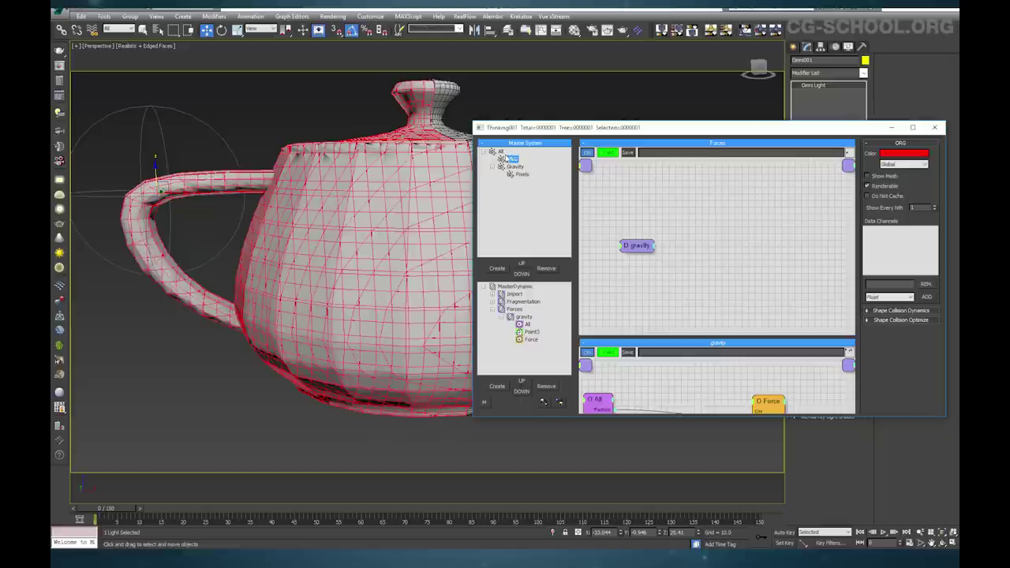
click(518, 168)
Expand the ORG group's Shape Collision Dynamics settings and switch the gravity black box's input group from All to Gravity
click(510, 316)
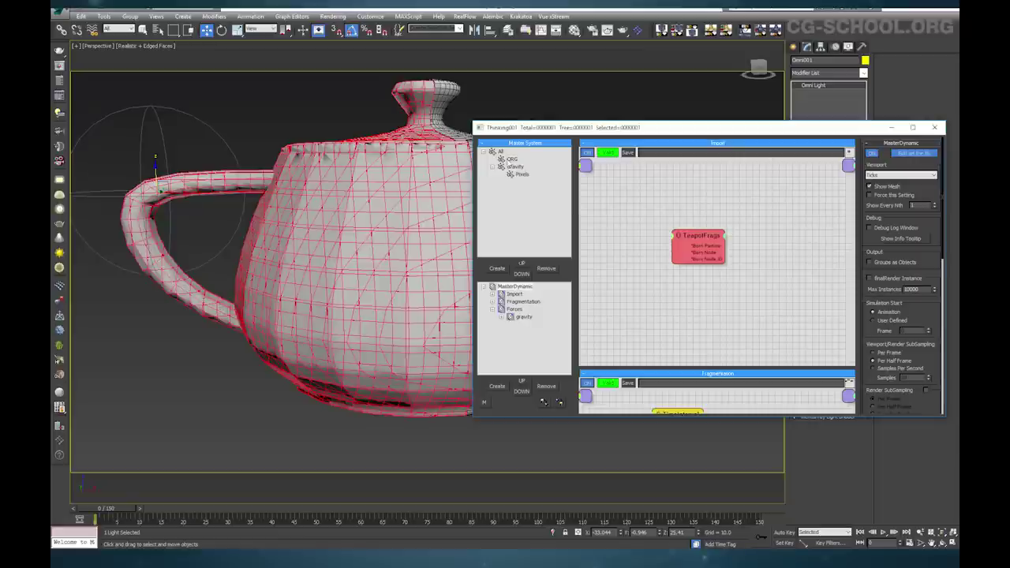
click(512, 159)
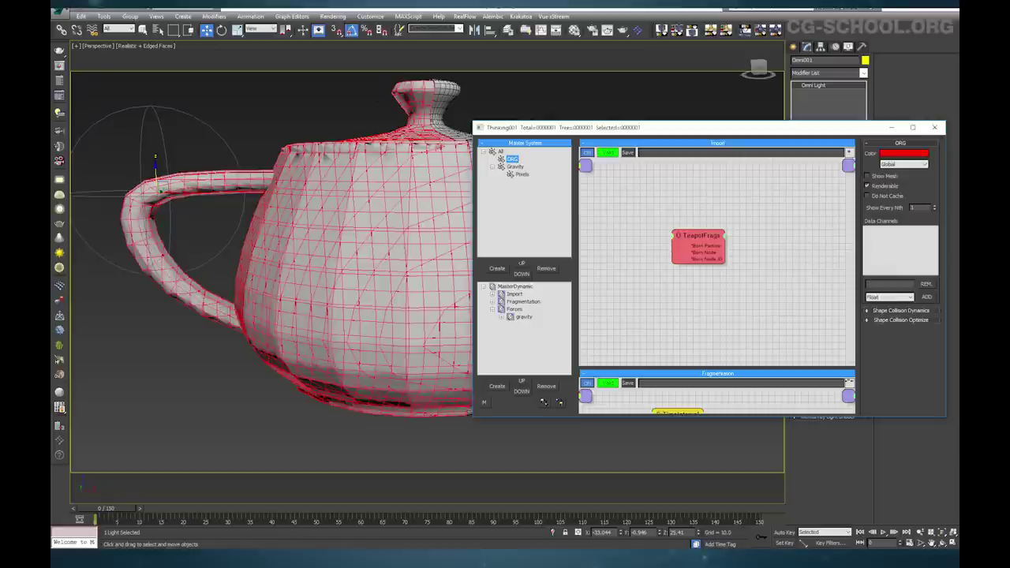
click(865, 311)
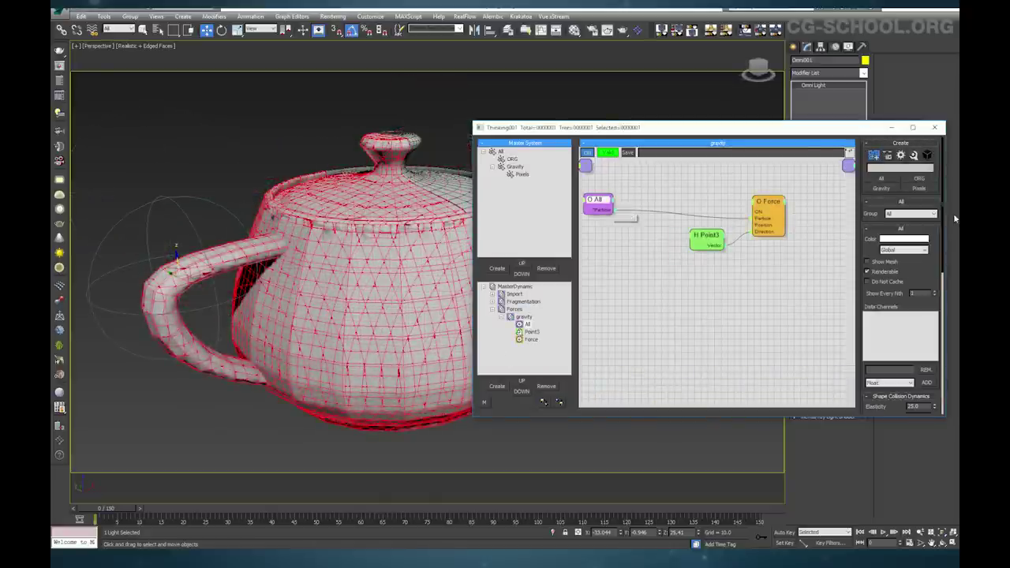
click(915, 214)
click(899, 237)
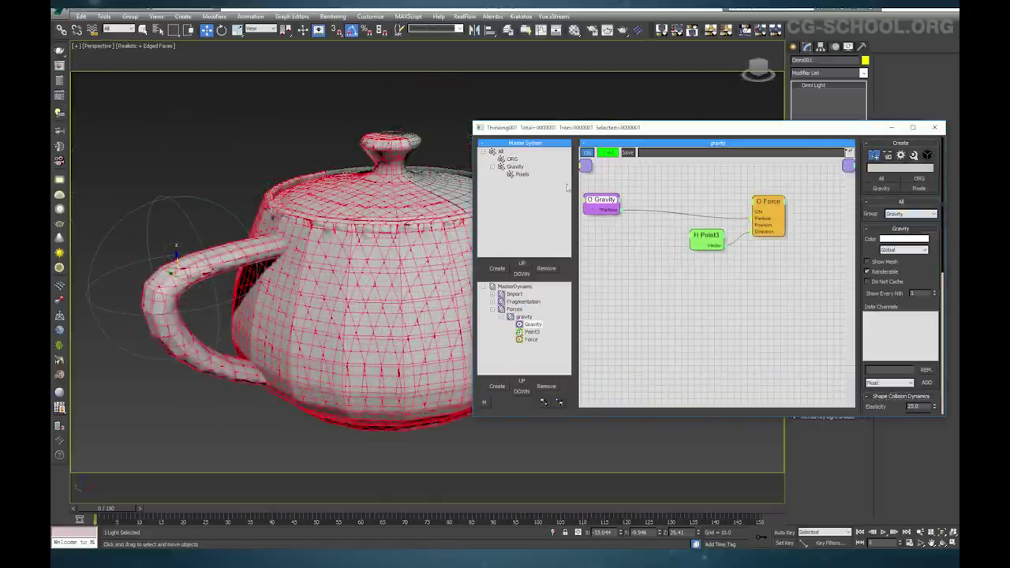
click(514, 167)
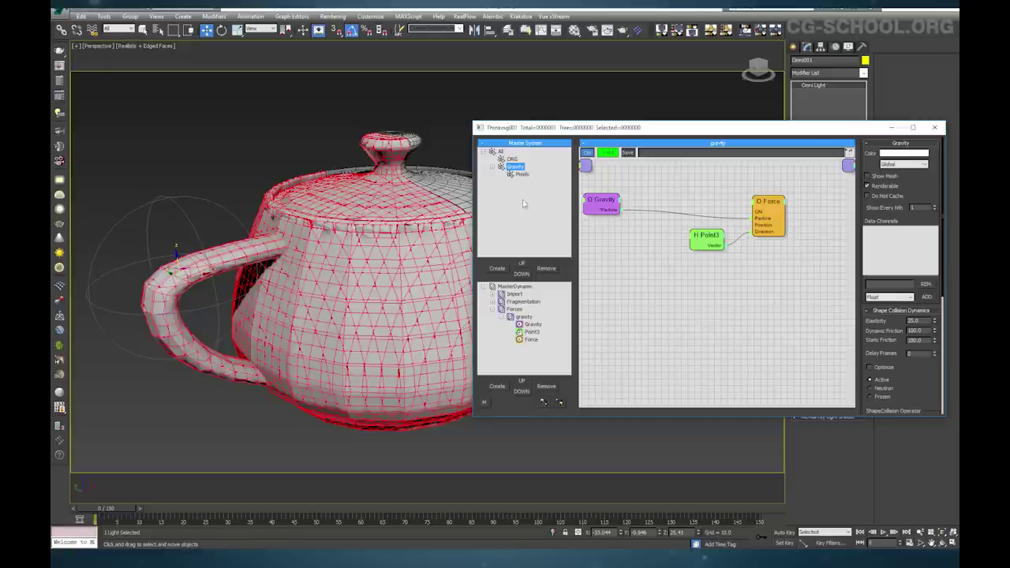
click(597, 204)
In the Forces set, move the gravity black box lower and add a Velocity operator above and to its right
click(523, 317)
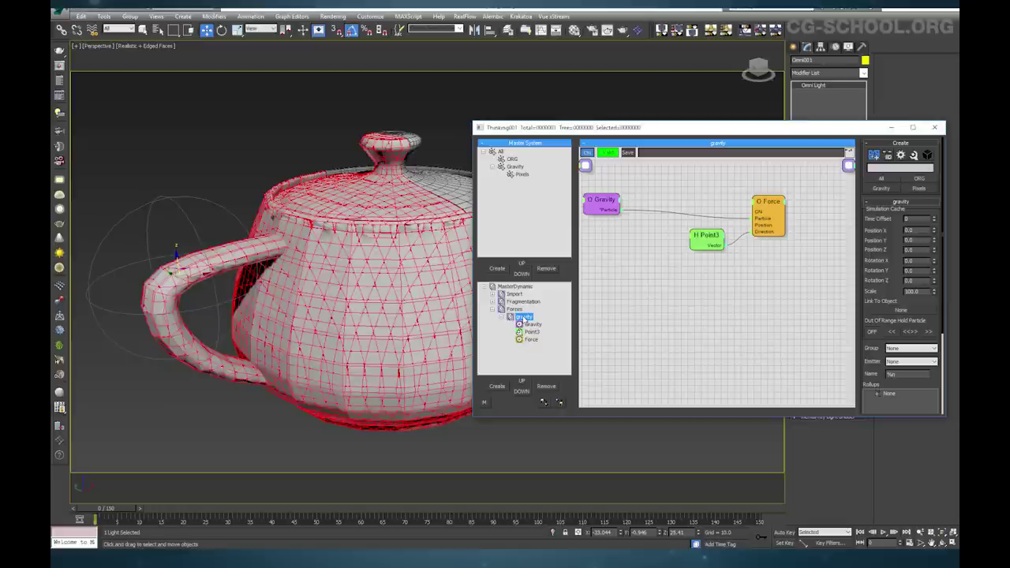
click(515, 308)
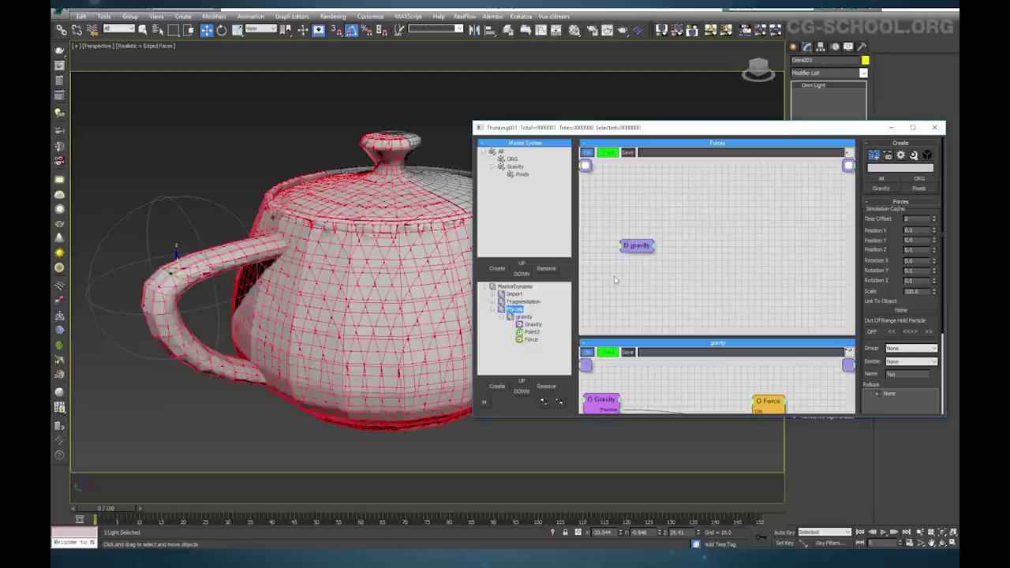
click(503, 317)
drag(635, 246, 634, 281)
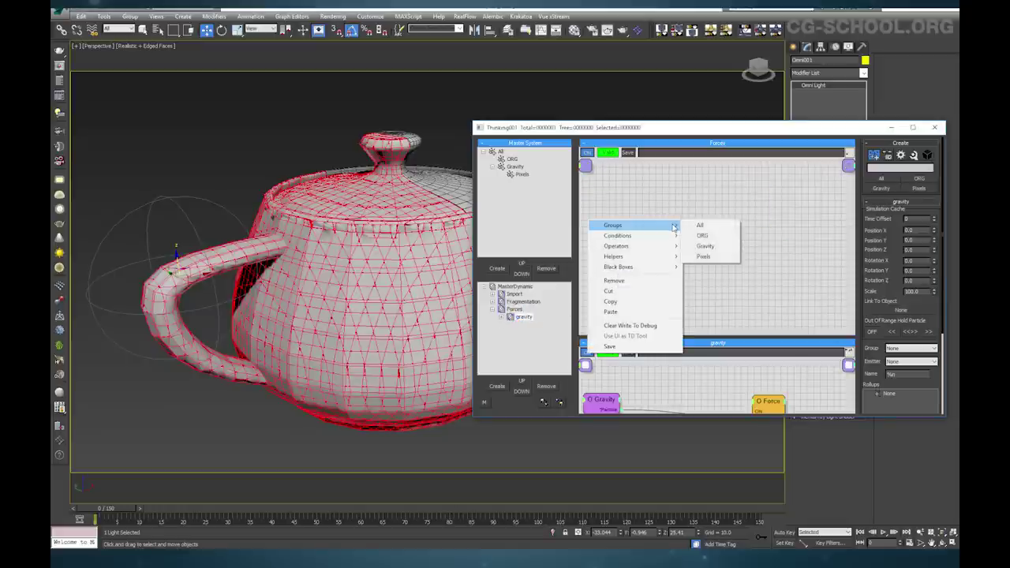
mouse_move(662, 249)
mouse_move(710, 246)
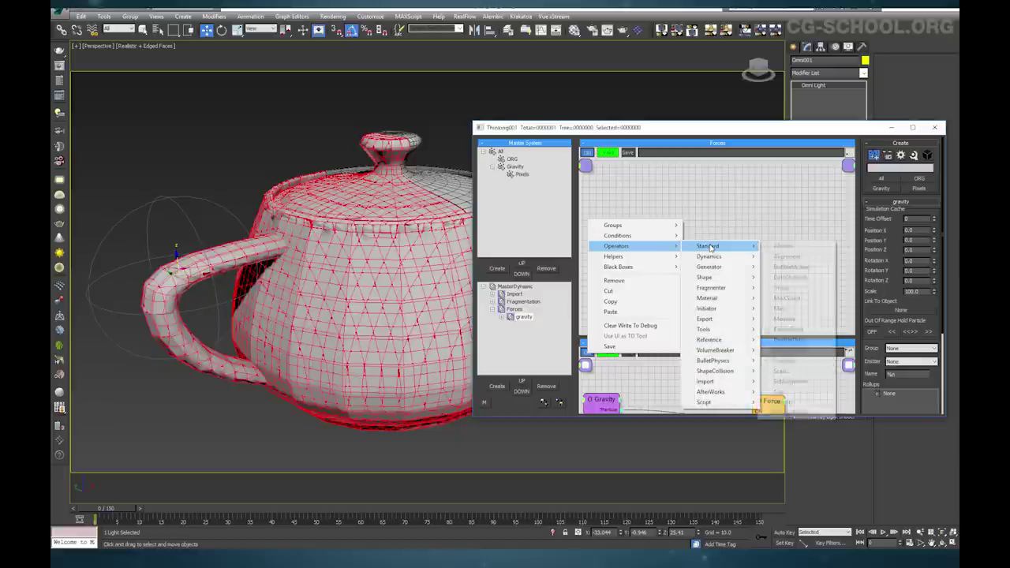
click(792, 401)
drag(662, 229, 791, 203)
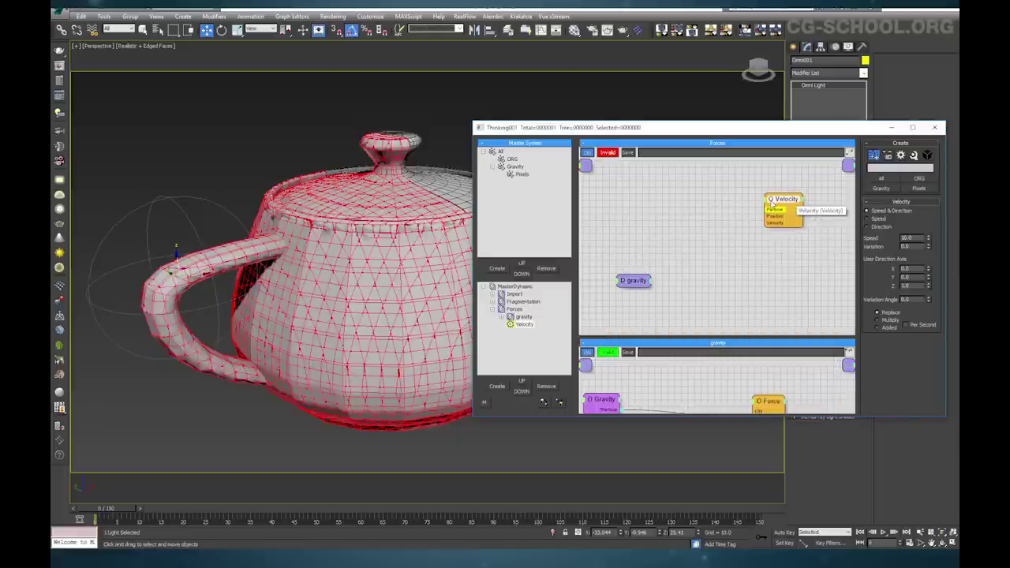
Frame the teapot handle and scrub around frame 20 to examine where the fragmentation begins
alt+middle_drag(278, 337, 310, 263)
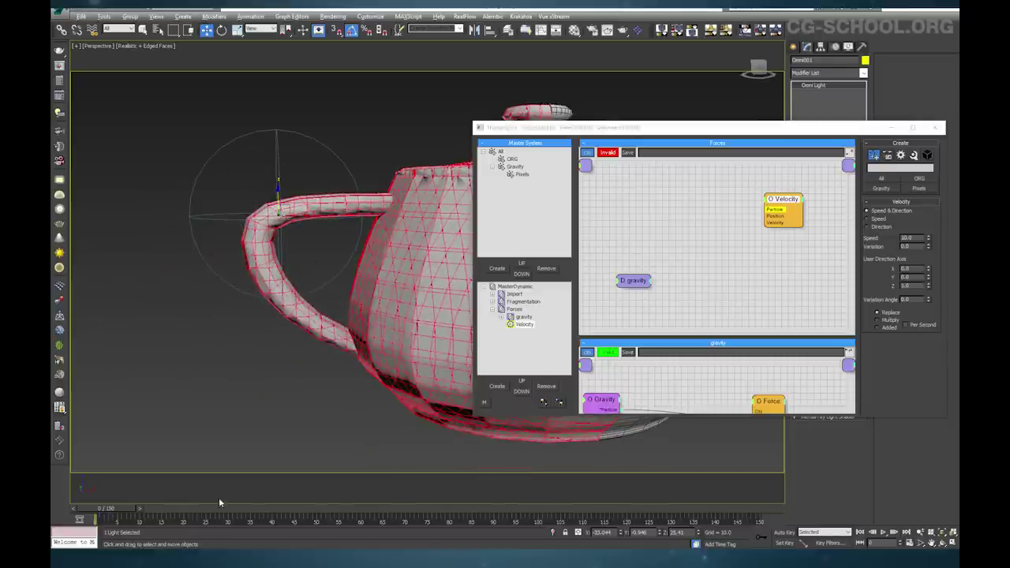
click(186, 511)
click(218, 507)
click(223, 505)
click(226, 506)
click(159, 510)
click(159, 510)
drag(196, 514, 190, 515)
key(w)
click(223, 508)
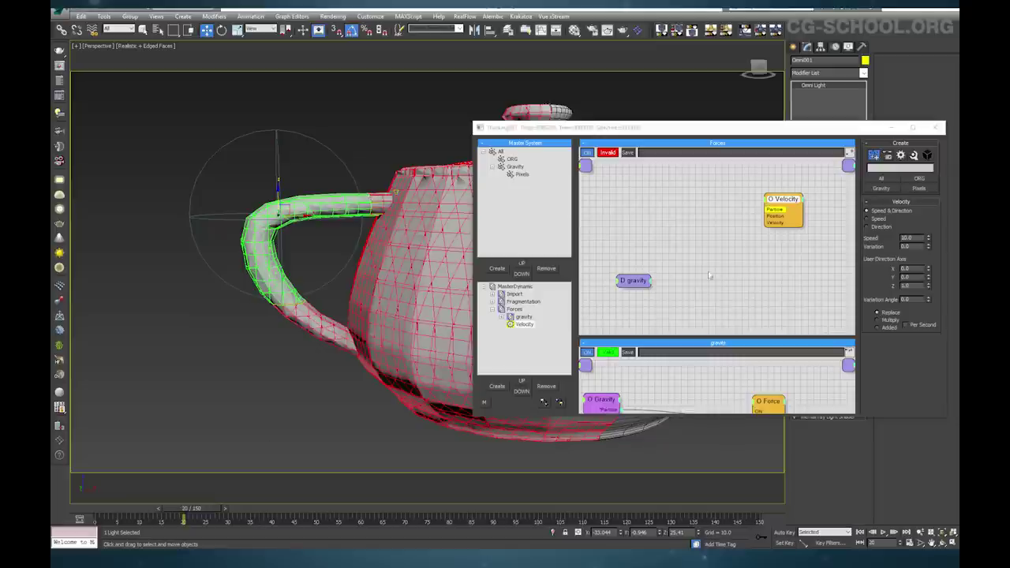
Add a Pixels group node to the Forces set and connect its output to Velocity's Particle input
right_click(604, 190)
mouse_move(677, 194)
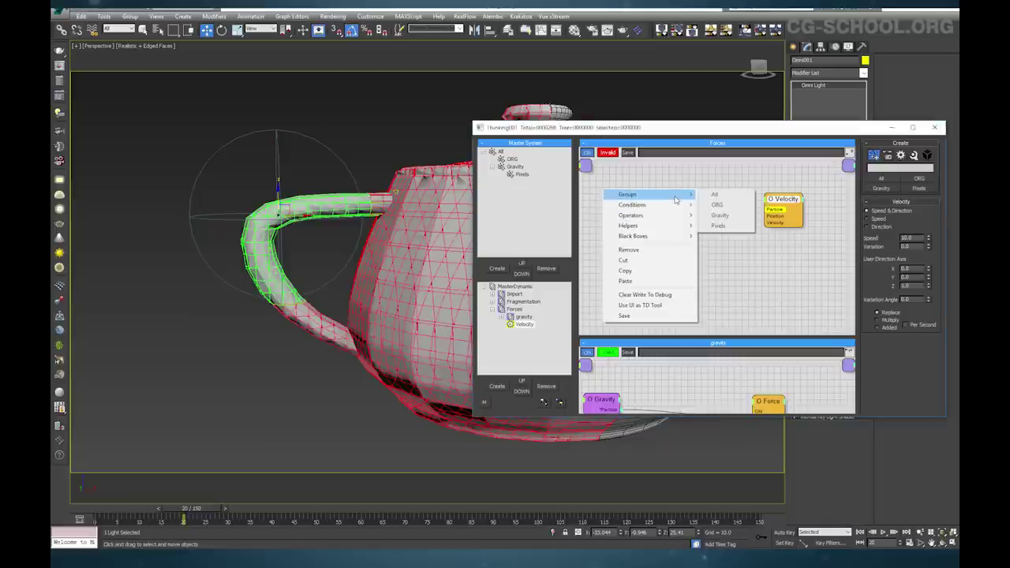
click(738, 226)
drag(666, 201, 791, 209)
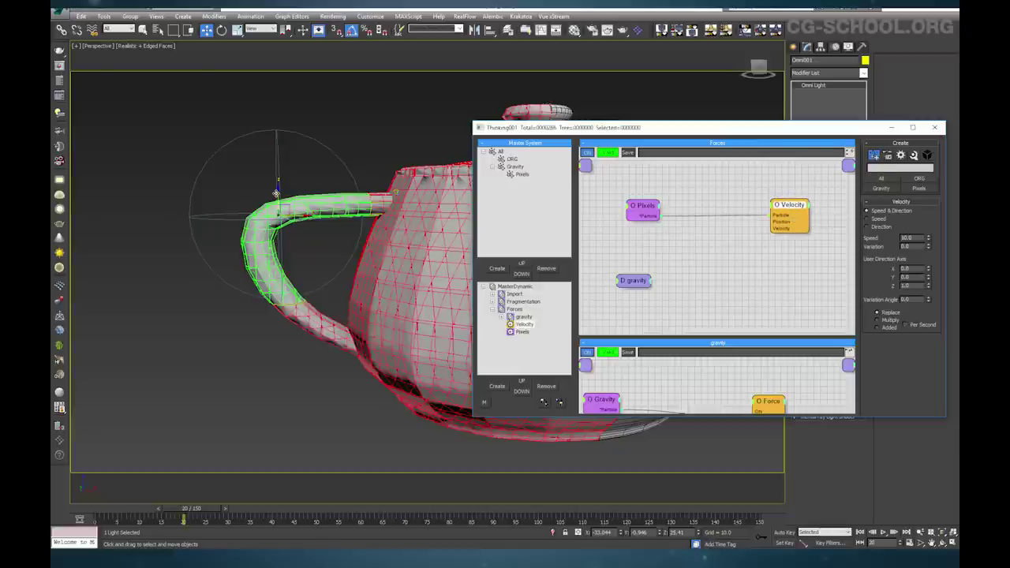
Move the omni light slightly further inside the teapot handle's curve, to about X -32.24 and Z 24.44
drag(287, 206, 296, 213)
mouse_move(290, 235)
alt+middle_down()
mouse_move(294, 260)
mouse_move(285, 239)
alt+middle_up()
alt+middle_drag(323, 183, 378, 190)
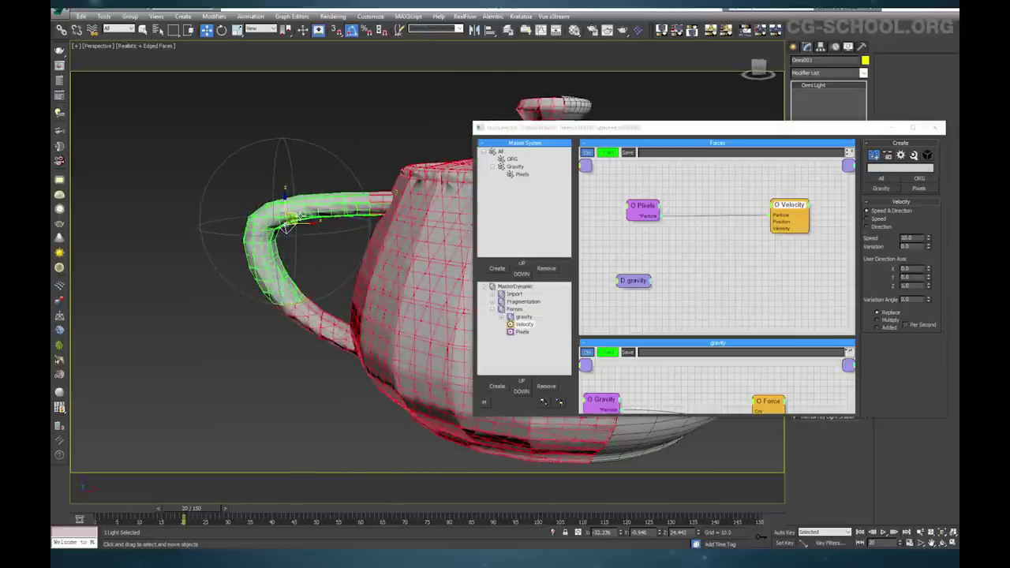
alt+middle_drag(313, 247, 327, 241)
scroll(330, 246, down, 3)
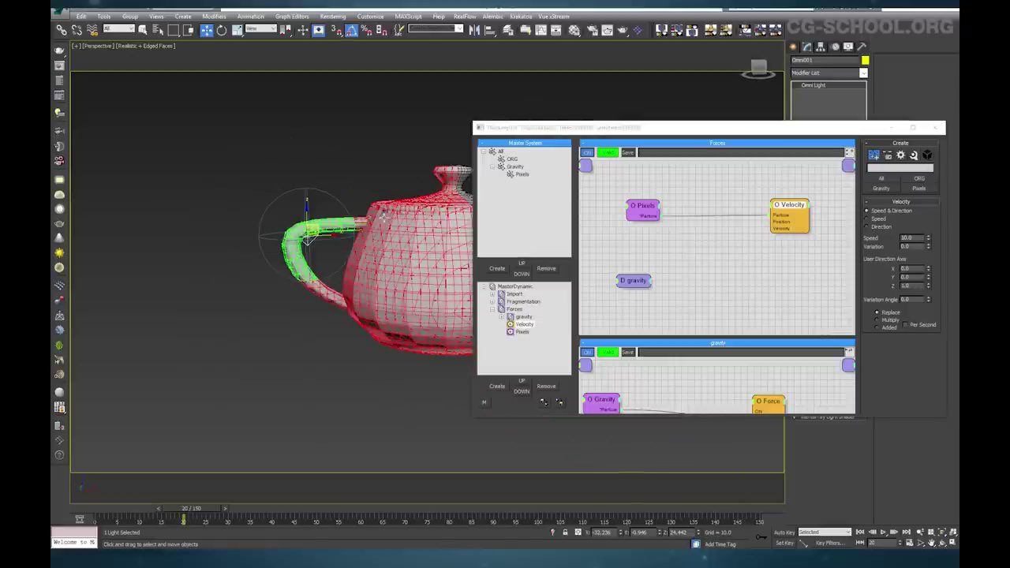
Reposition the thinkingParticles window over the teapot body and frame the handle with the light's whole range beside it
drag(776, 132, 734, 186)
middle_drag(295, 263, 272, 299)
scroll(303, 298, up, 3)
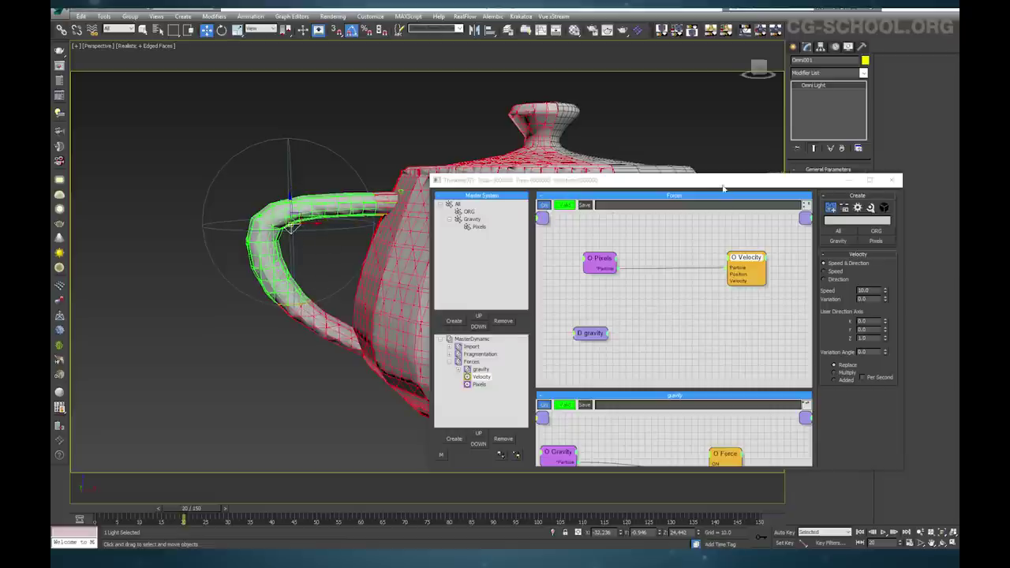
drag(723, 188, 721, 179)
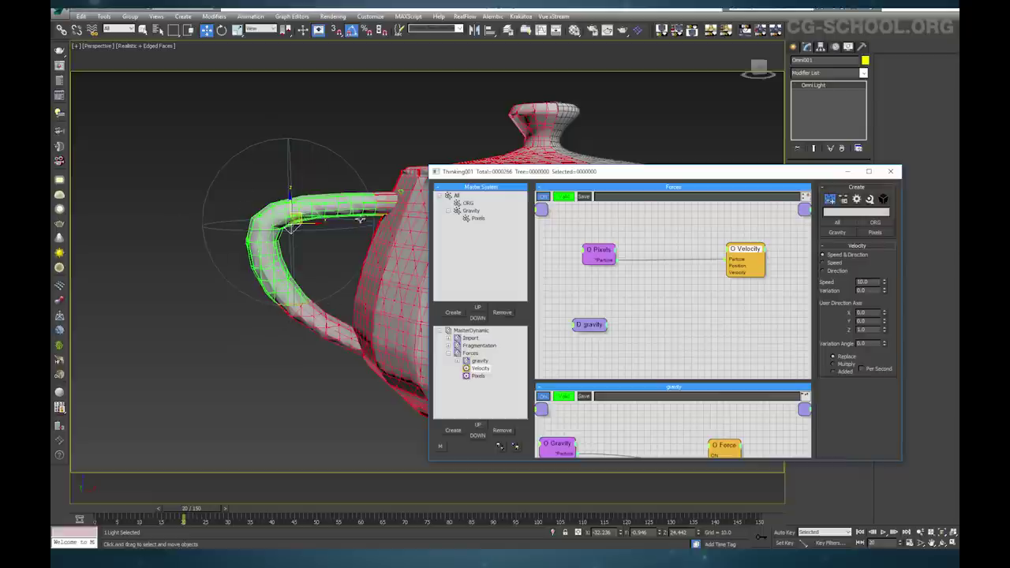
drag(693, 171, 693, 133)
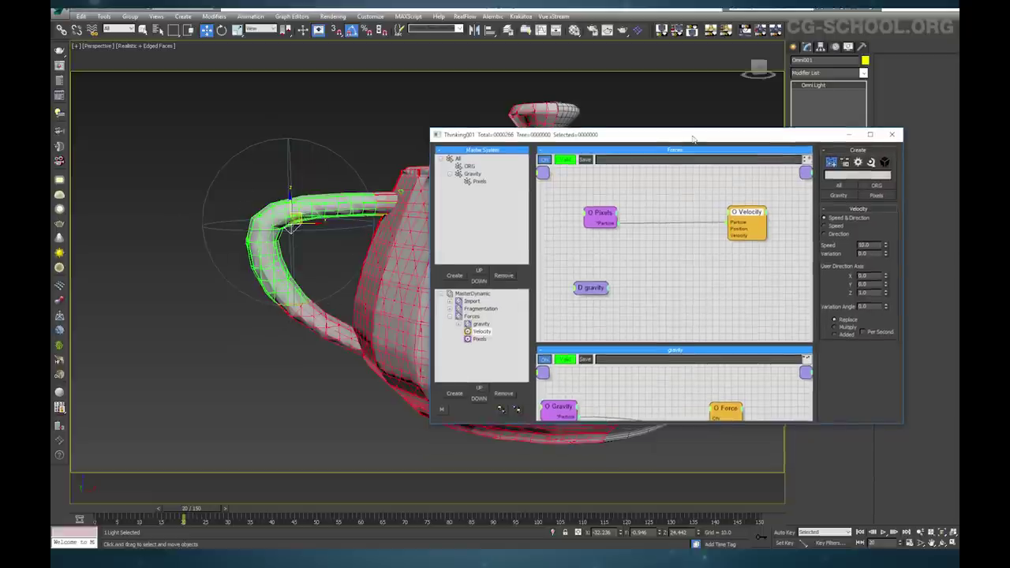
Add a Node helper to the Forces set and arrange it between the Pixels group and the gravity black box
drag(601, 218, 587, 219)
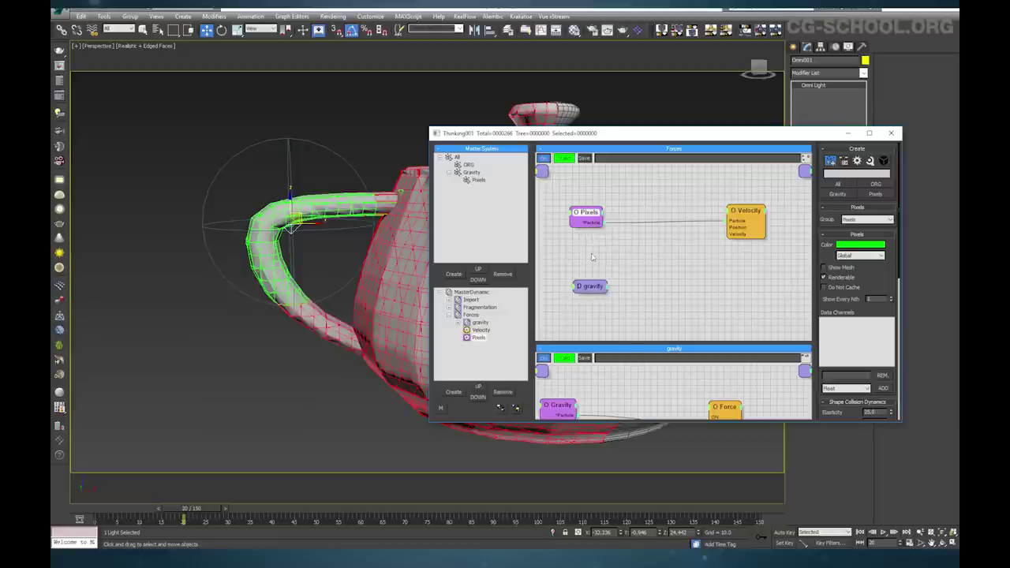
right_click(539, 240)
mouse_move(564, 274)
mouse_move(658, 274)
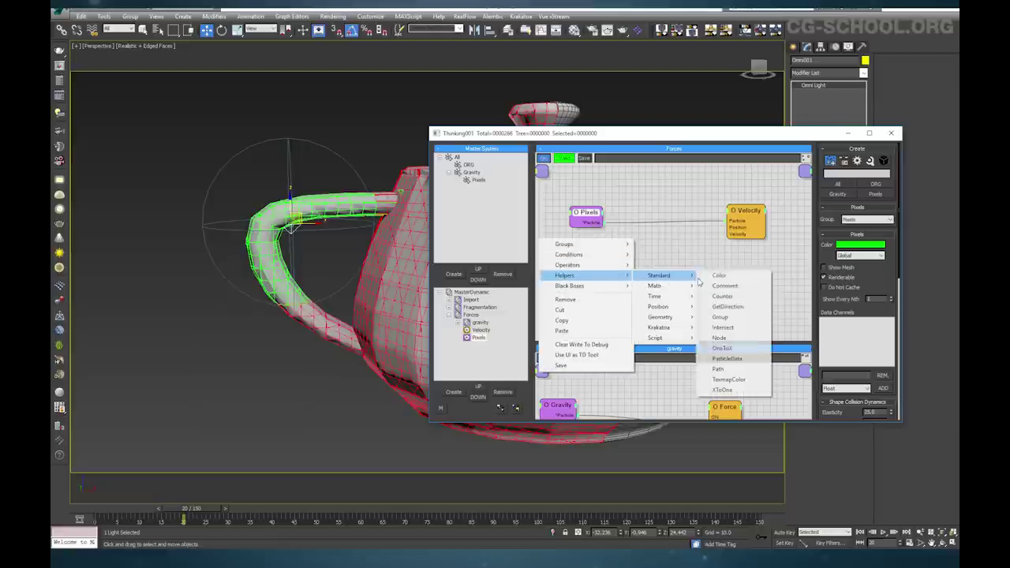
click(718, 338)
drag(583, 301, 585, 331)
drag(599, 243, 579, 252)
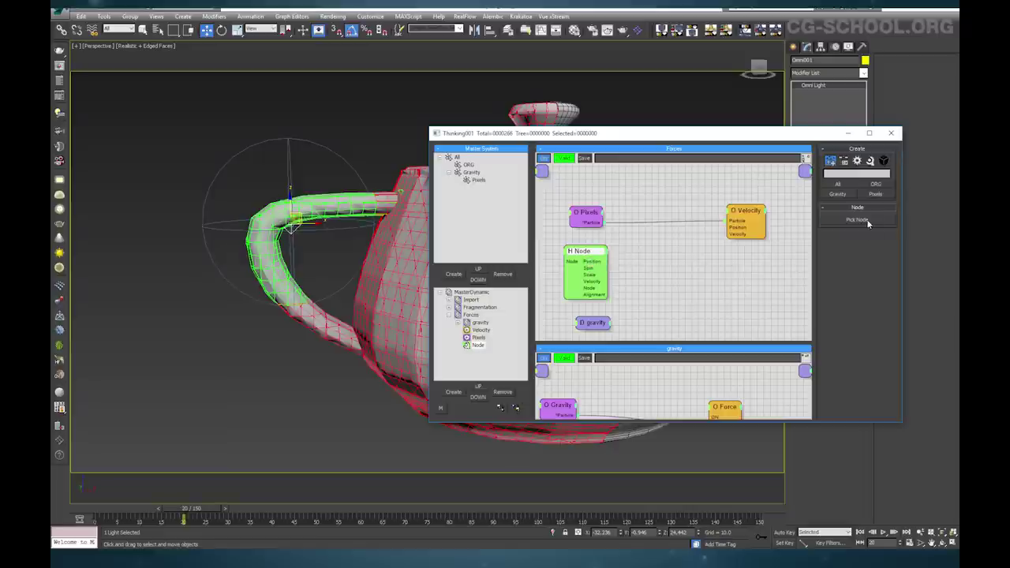
Pick the Omni001 light as the Node helper's object and align the helper under the Pixels group
click(867, 222)
click(291, 227)
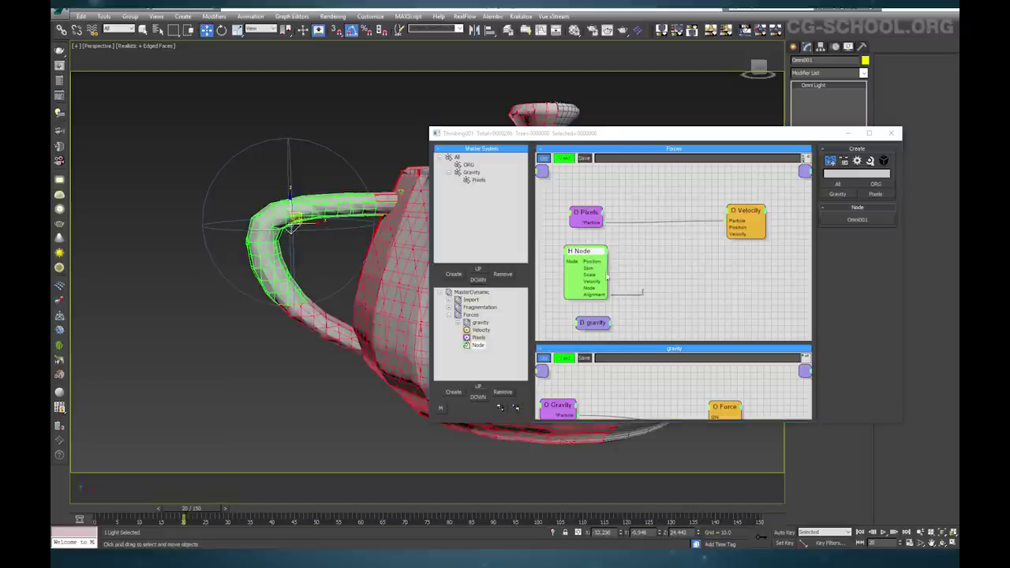
drag(588, 261, 583, 261)
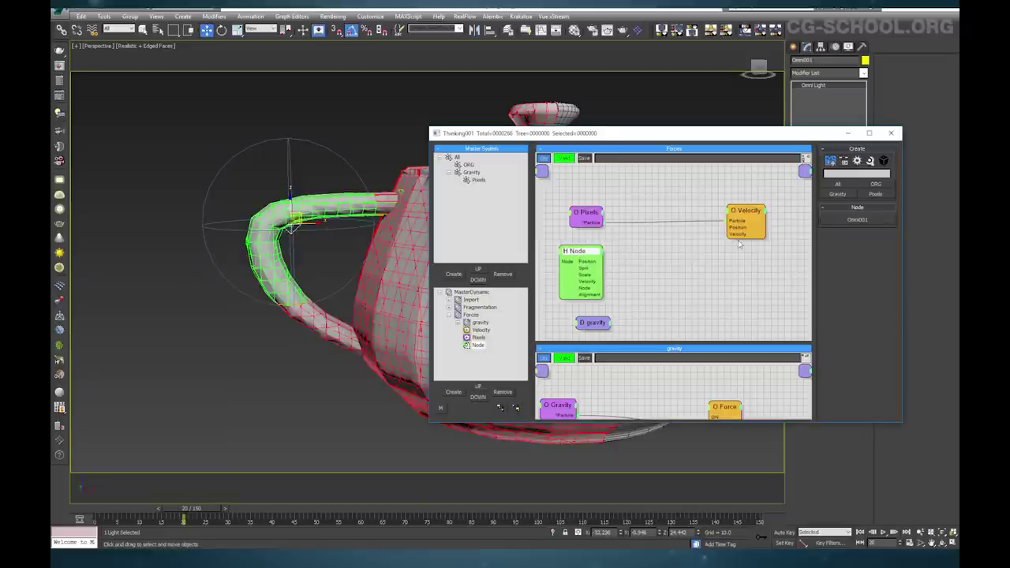
drag(730, 227, 601, 261)
Set the Velocity operator's Speed to 50 and step through frames 20 to 22 to check the fragments' motion
click(747, 219)
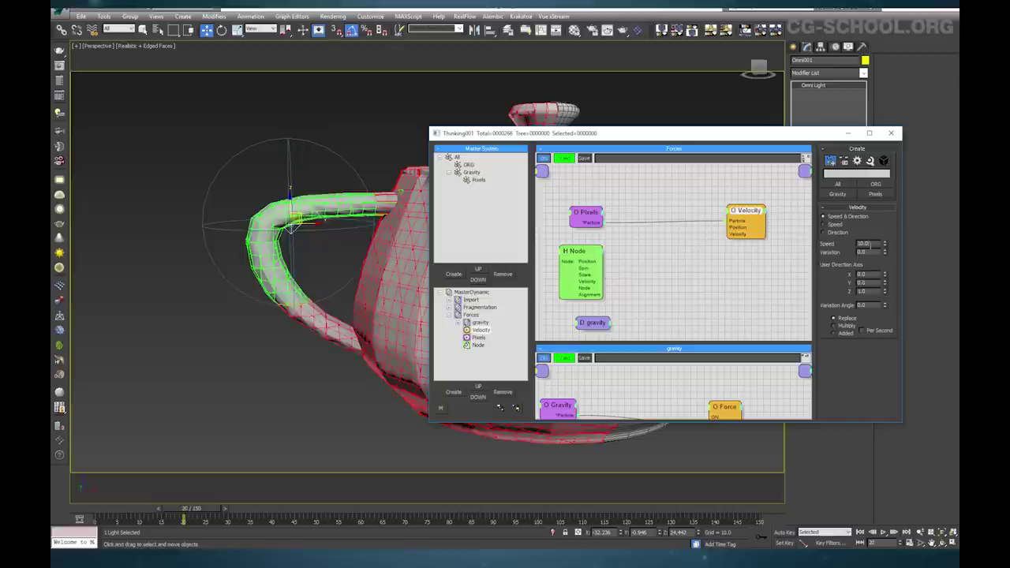
double_click(865, 244)
click(225, 509)
click(157, 507)
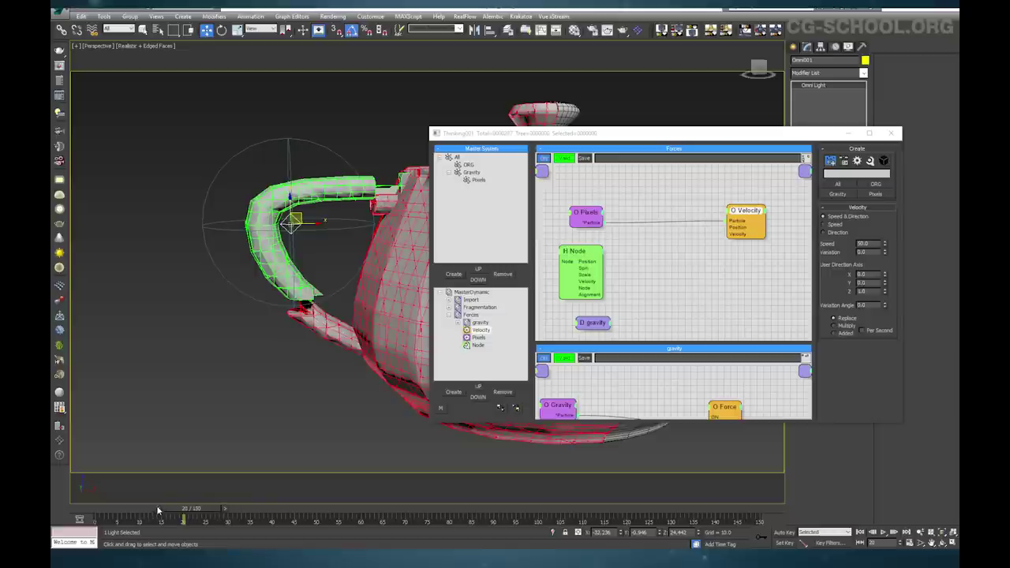
double_click(862, 291)
click(227, 504)
click(227, 506)
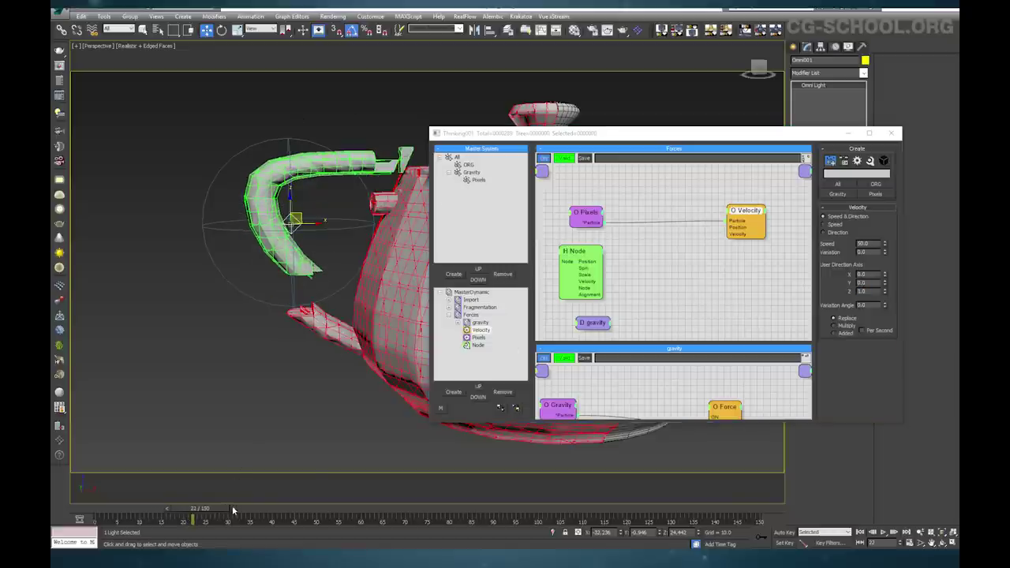
click(167, 507)
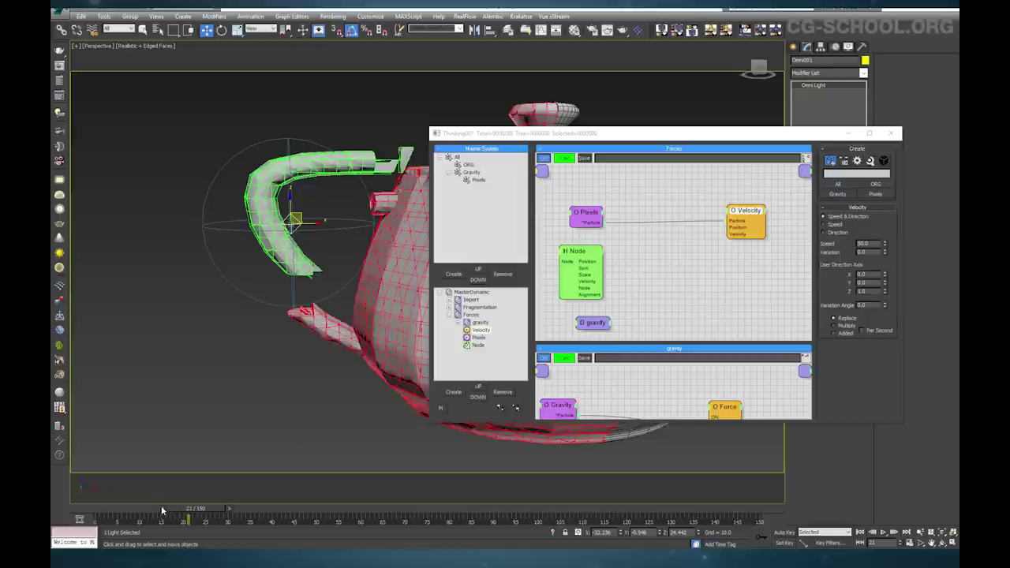
click(161, 505)
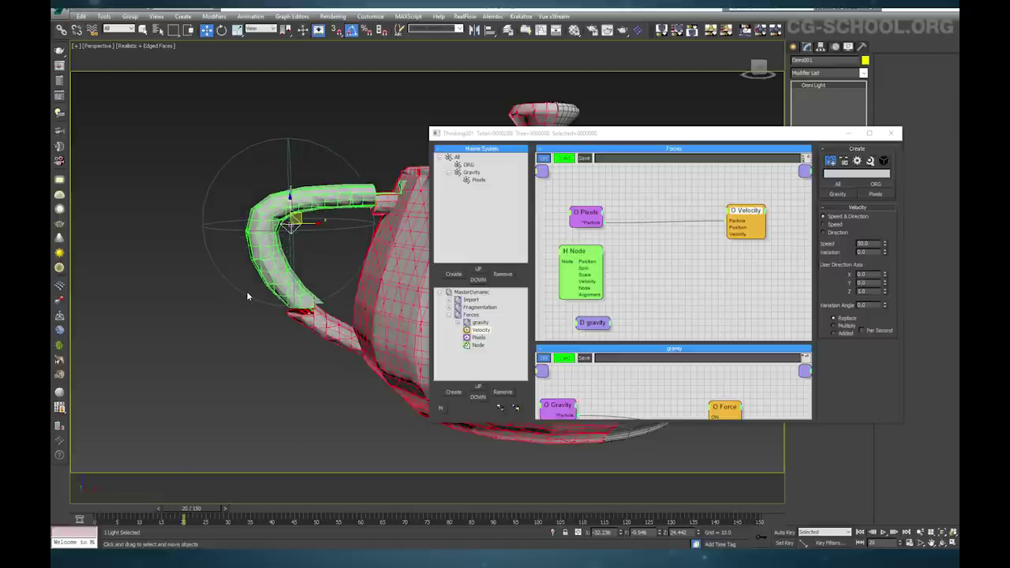
Connect the Node helper's Position output to Velocity's Position input and scrub just past frame 20 to check the direction
alt+middle_drag(304, 284, 249, 291)
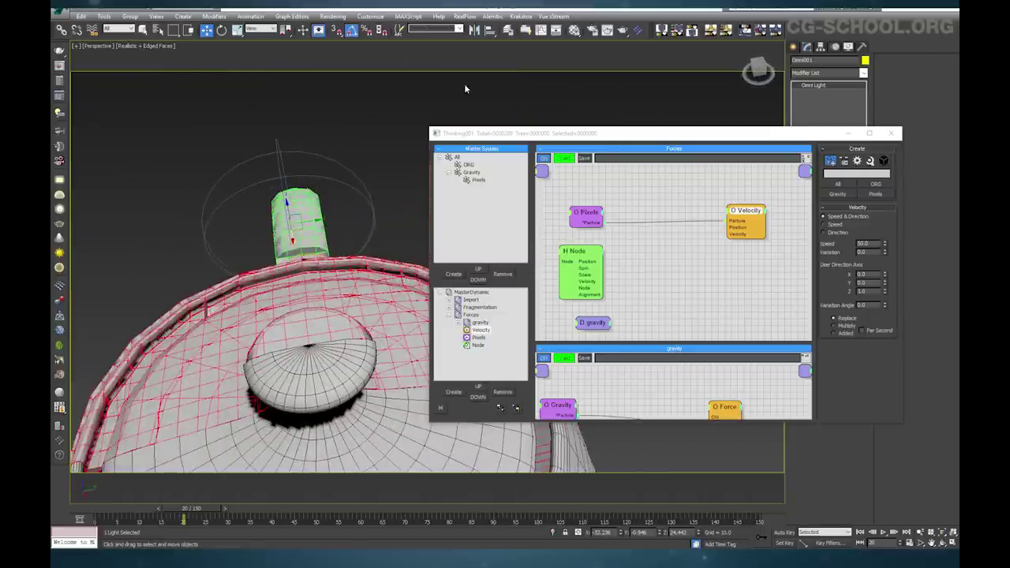
alt+middle_drag(172, 282, 287, 235)
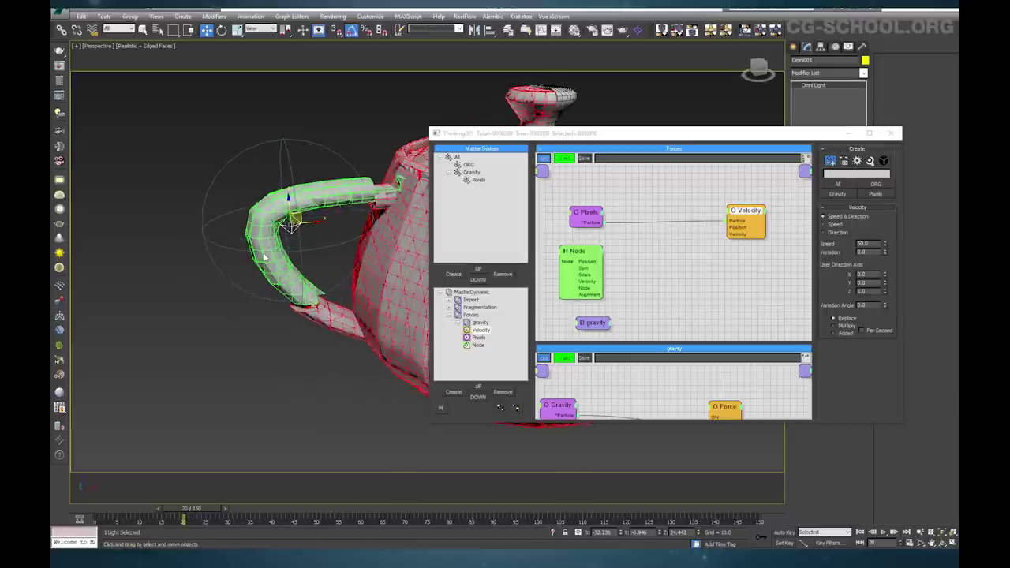
drag(759, 215, 753, 218)
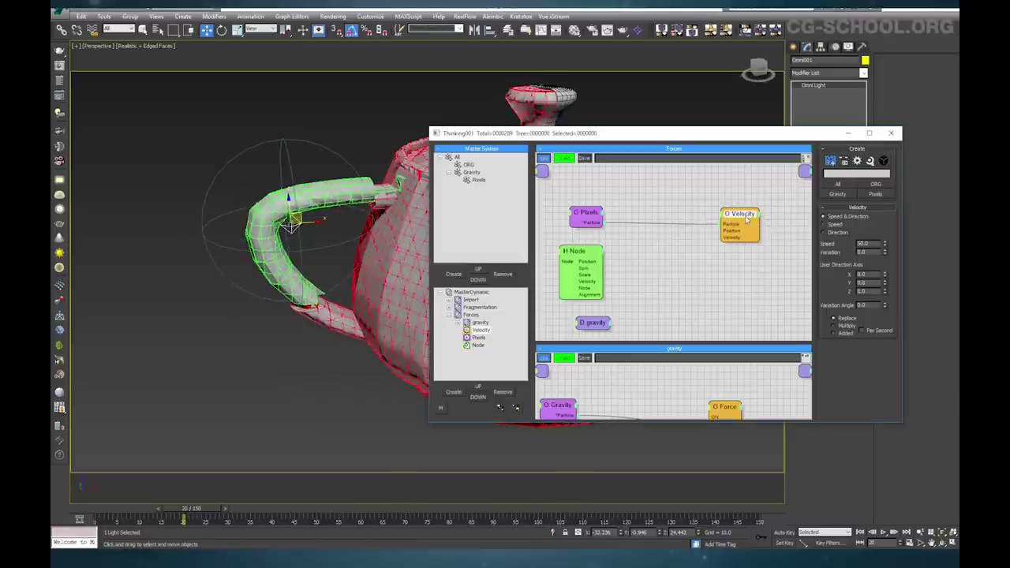
drag(604, 261, 725, 231)
click(597, 253)
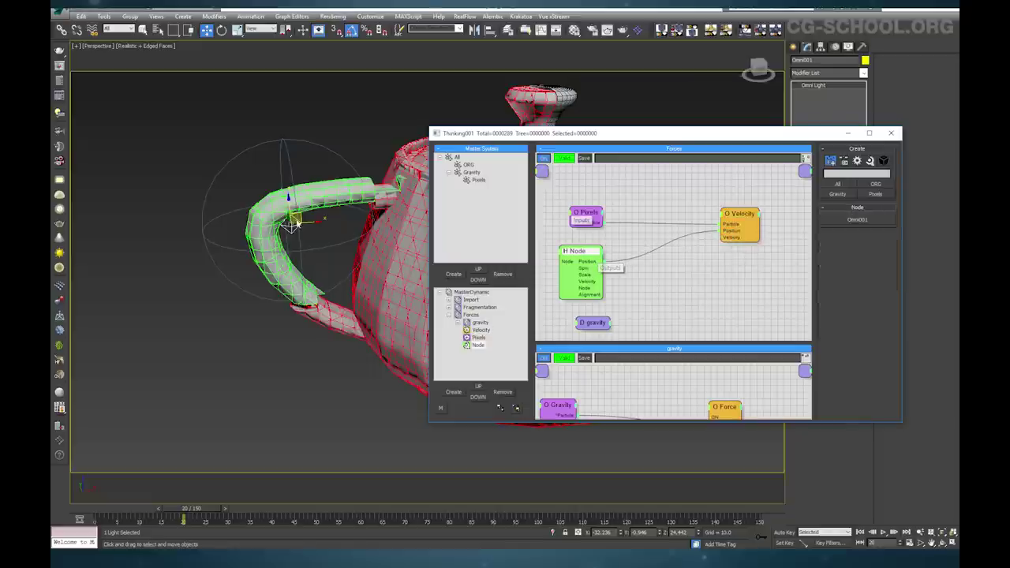
mouse_move(190, 509)
mouse_down()
mouse_move(221, 513)
mouse_move(201, 519)
mouse_up()
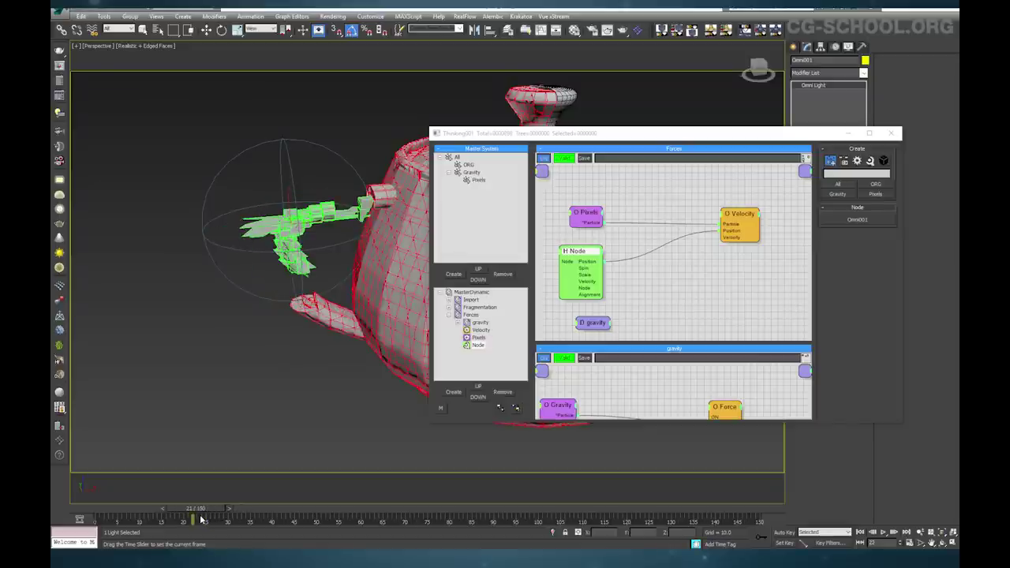
key(w)
Reverse the Velocity operator's direction by setting Speed to -50, and scrub around frame 21 to check it
click(745, 215)
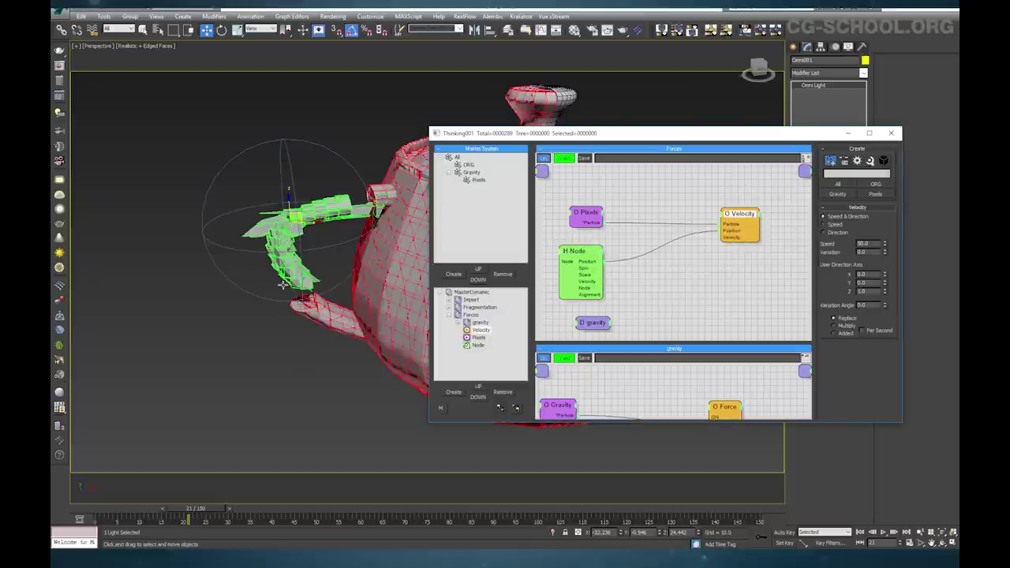
drag(870, 244, 772, 249)
text(-)
click(228, 508)
click(164, 508)
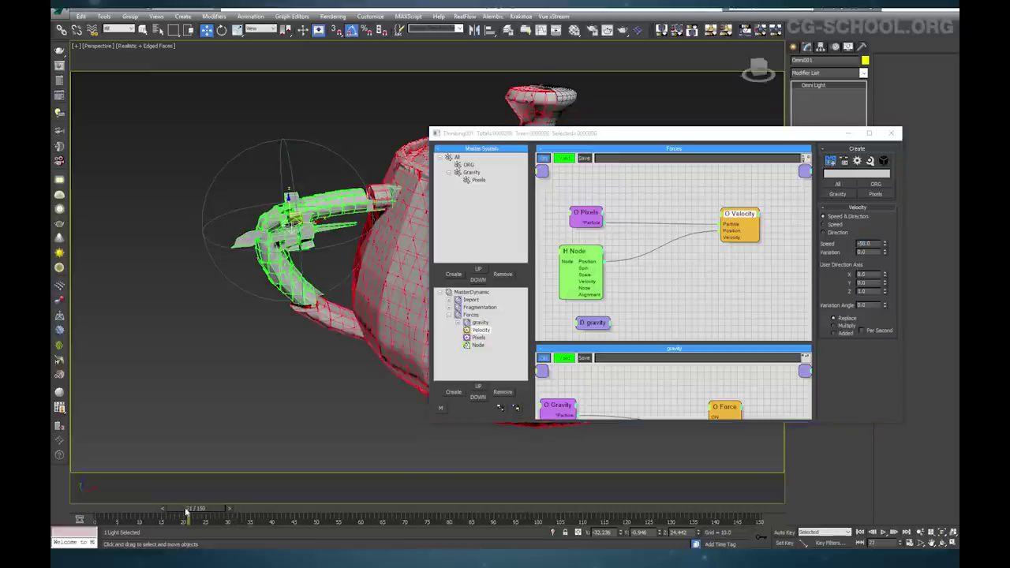
mouse_move(201, 509)
mouse_down()
mouse_move(245, 511)
mouse_move(189, 518)
mouse_up()
key(w)
Set the Velocity operator's Variation to 75 and examine the scattered fragments from frame 21 through frame 60
drag(874, 251, 731, 261)
text(75)
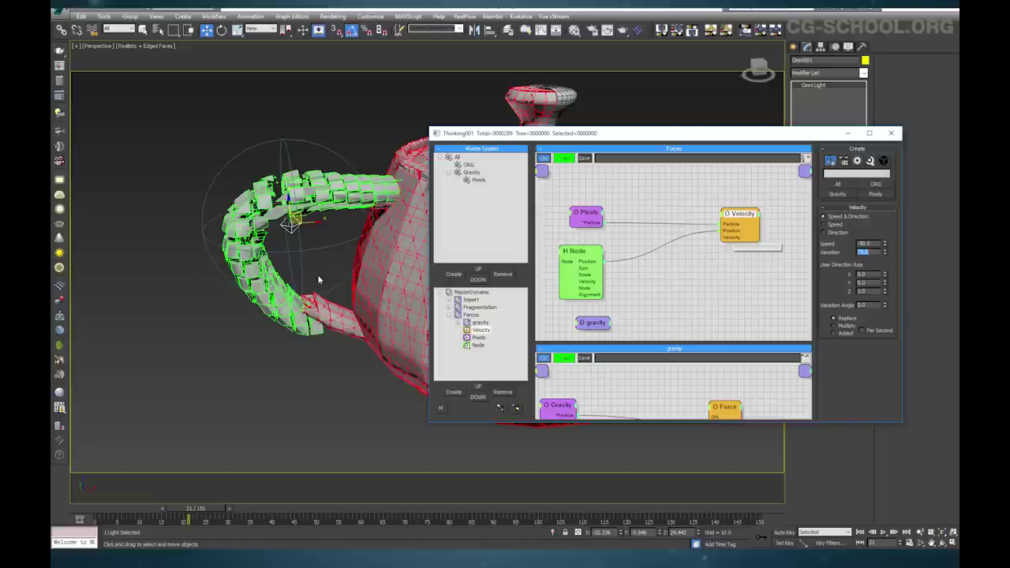
key(shift+Tab)
mouse_move(256, 291)
alt+middle_down()
mouse_move(344, 282)
mouse_move(267, 304)
alt+middle_up()
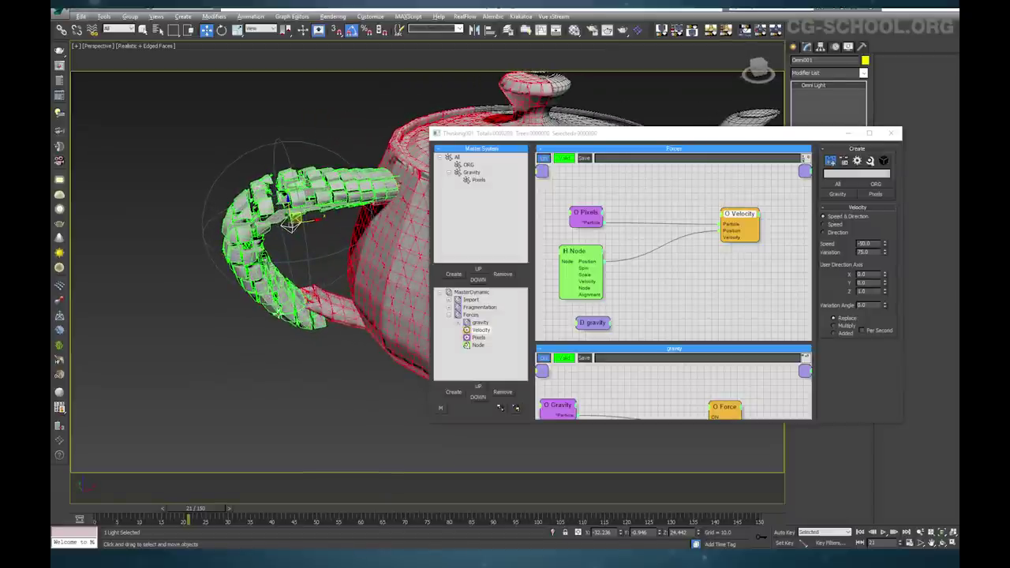
alt+middle_drag(473, 320, 513, 320)
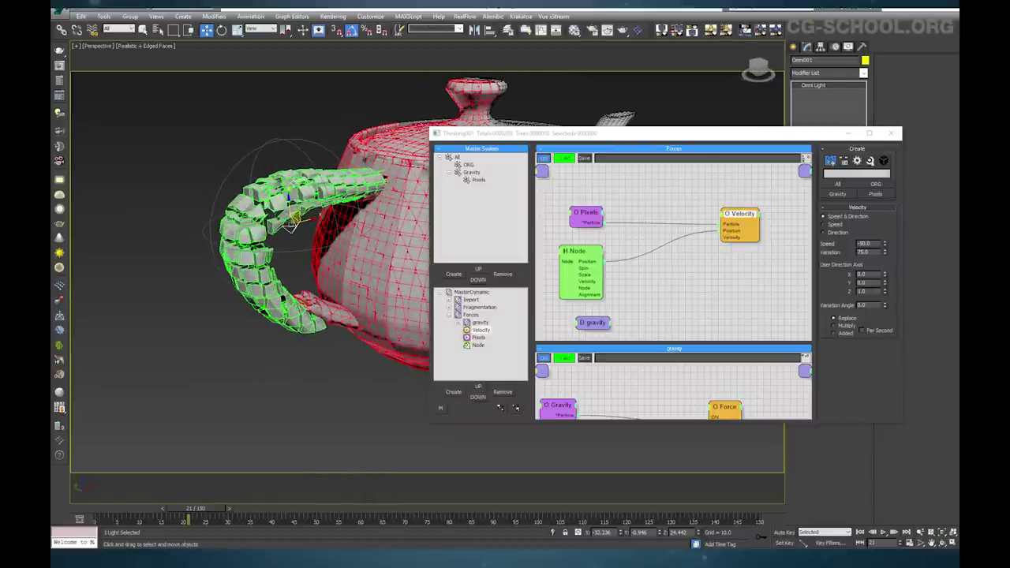
alt+middle_drag(298, 225, 311, 224)
drag(215, 509, 380, 519)
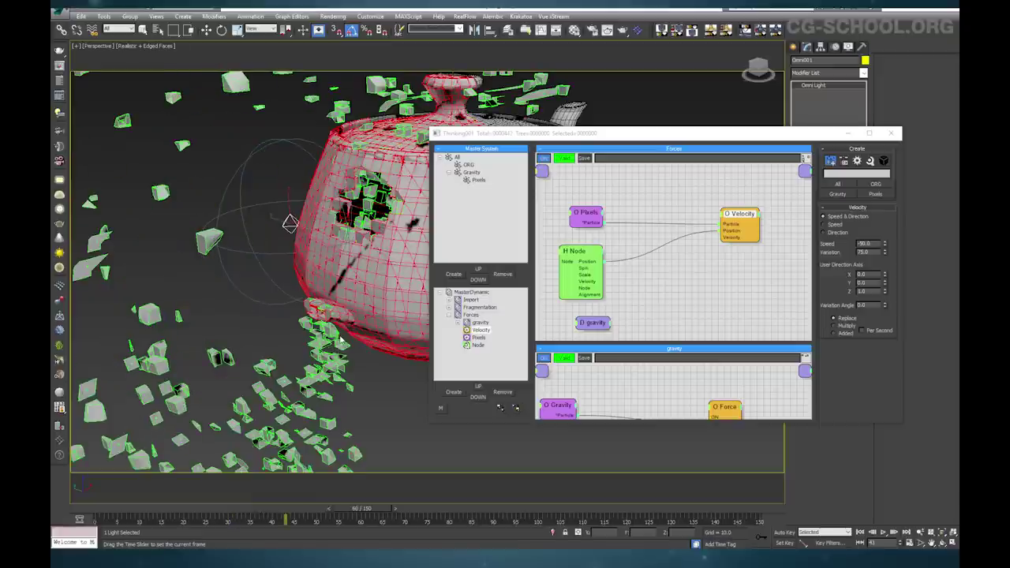
key(w)
scroll(288, 307, down, 5)
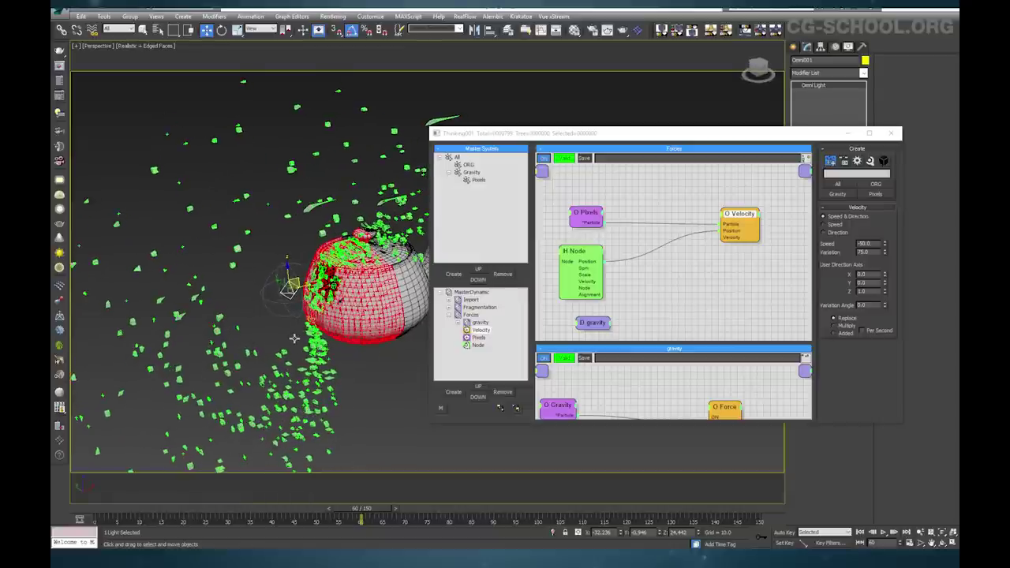
Add an ON input to Velocity and connect the output of a new TimeInterval condition to it
drag(743, 209, 751, 208)
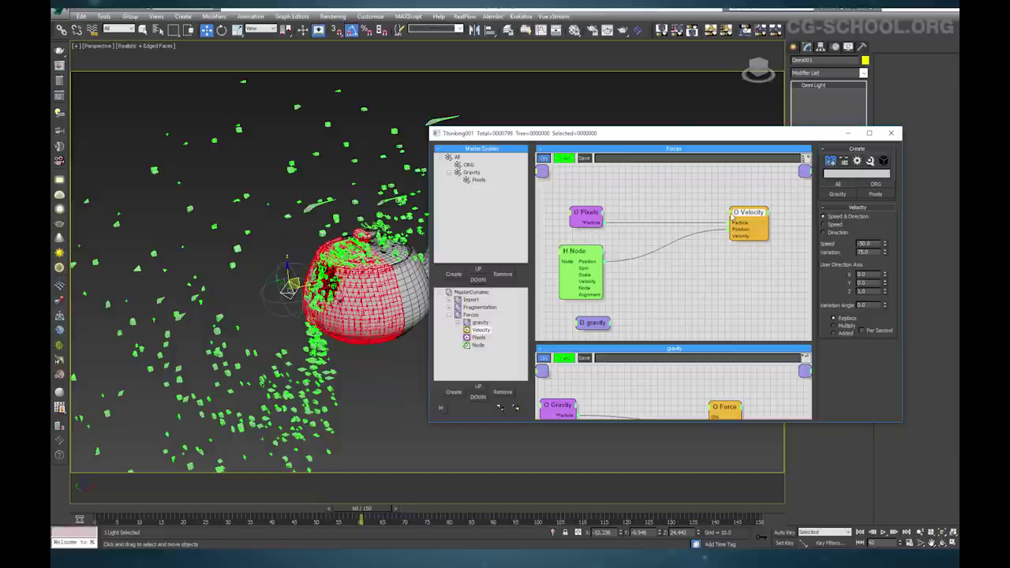
right_click(732, 218)
click(733, 220)
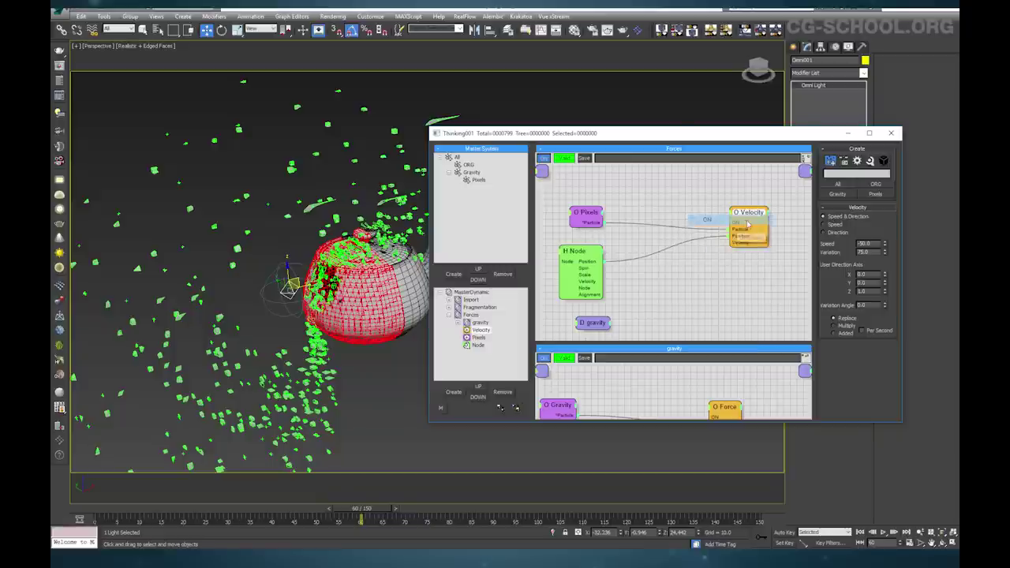
right_click(598, 192)
mouse_move(629, 206)
mouse_move(719, 206)
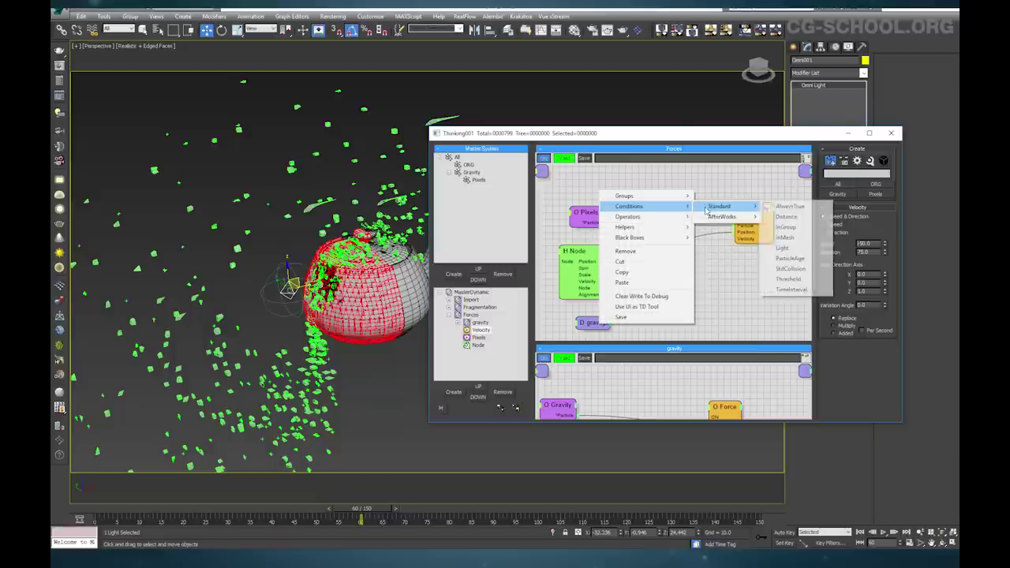
click(802, 290)
drag(683, 199, 747, 203)
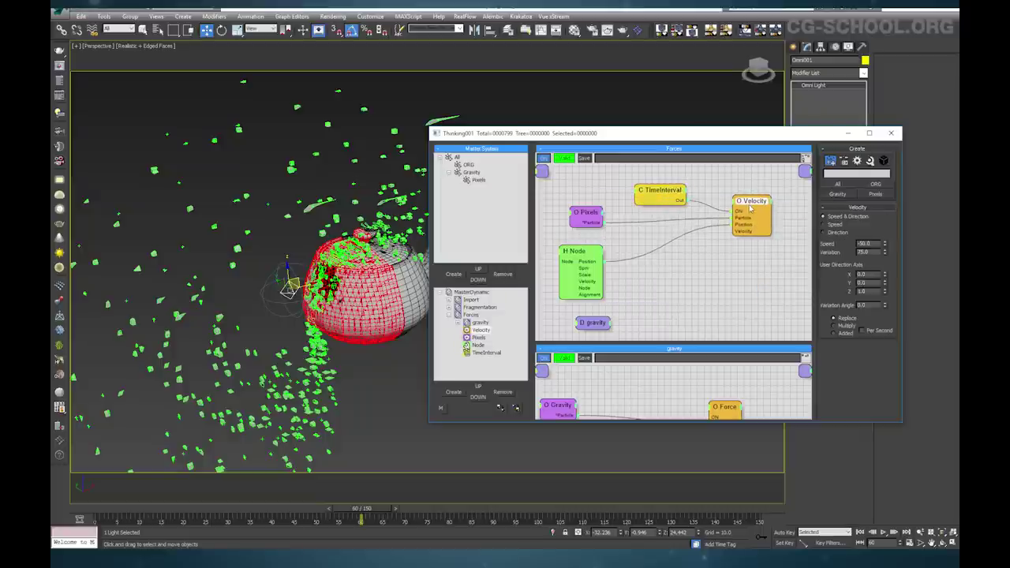
Set the TimeInterval's Start to 20 and End Frame to 21, and scrub to frame 33 to check the burst
drag(665, 192, 668, 189)
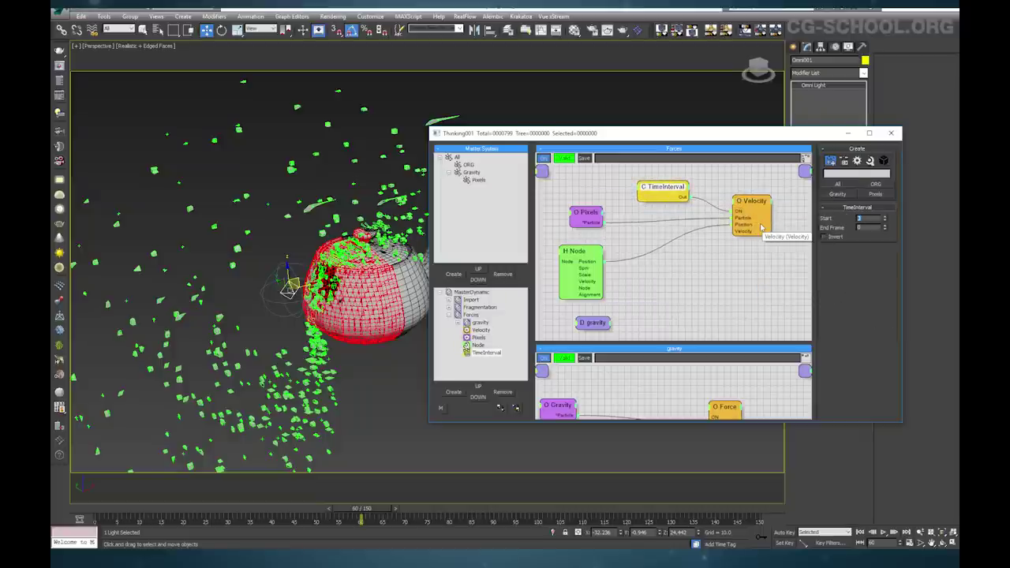
key(Tab)
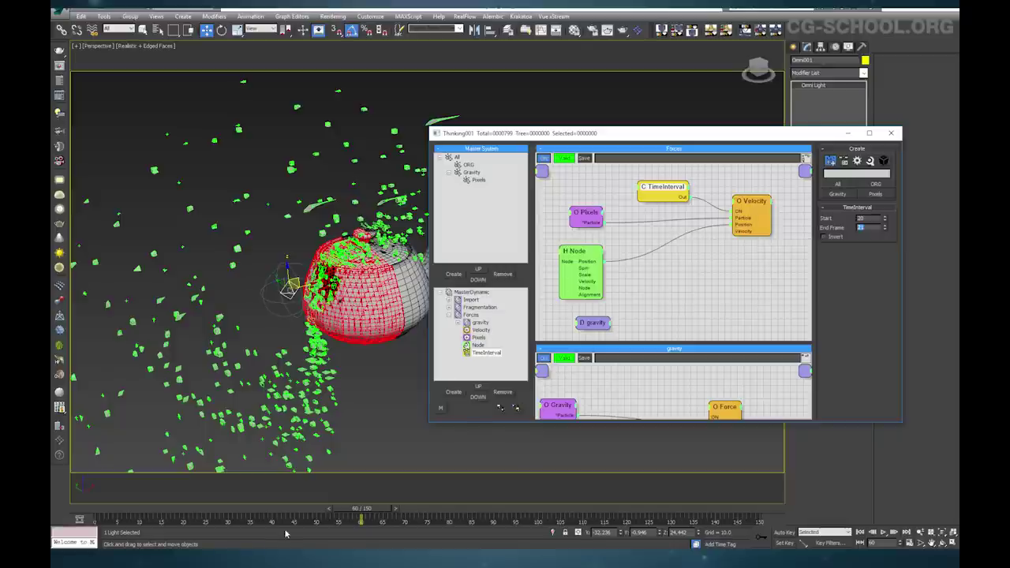
click(189, 511)
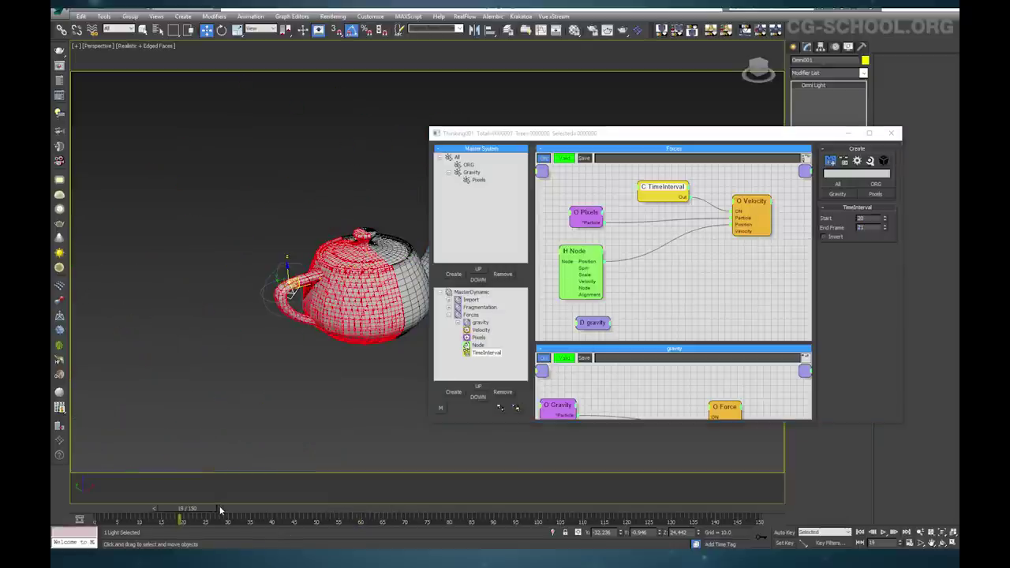
drag(223, 505, 281, 507)
alt+middle_drag(328, 328, 346, 412)
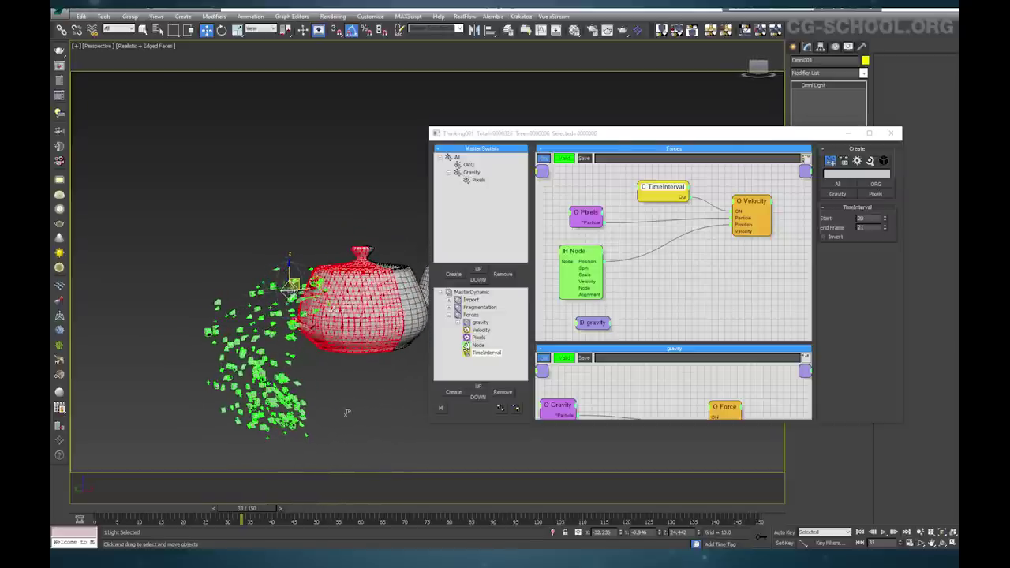
Minimize the thinkingParticles window and hide the TP layer so only the source teapot and light remain
click(842, 134)
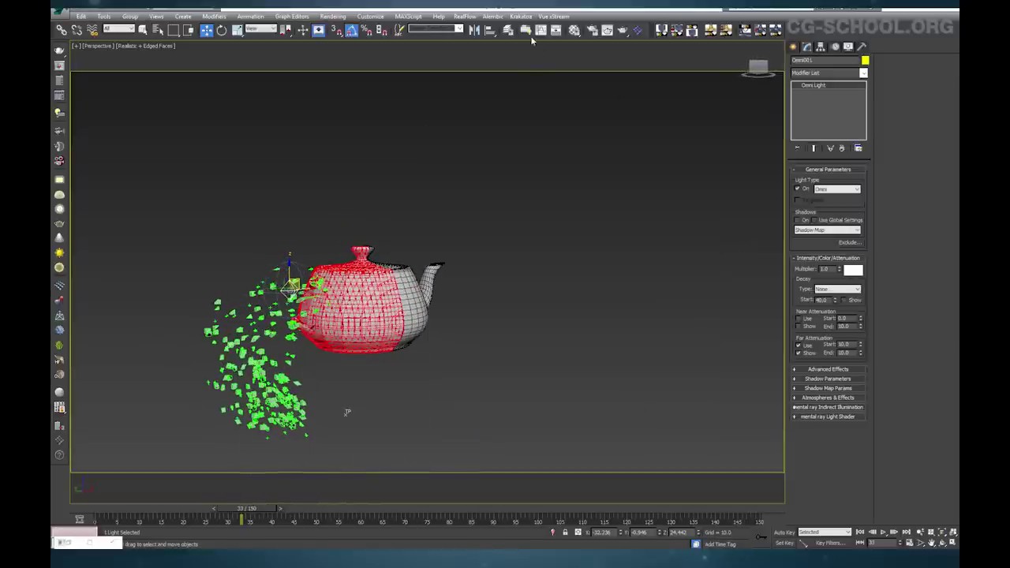
click(508, 30)
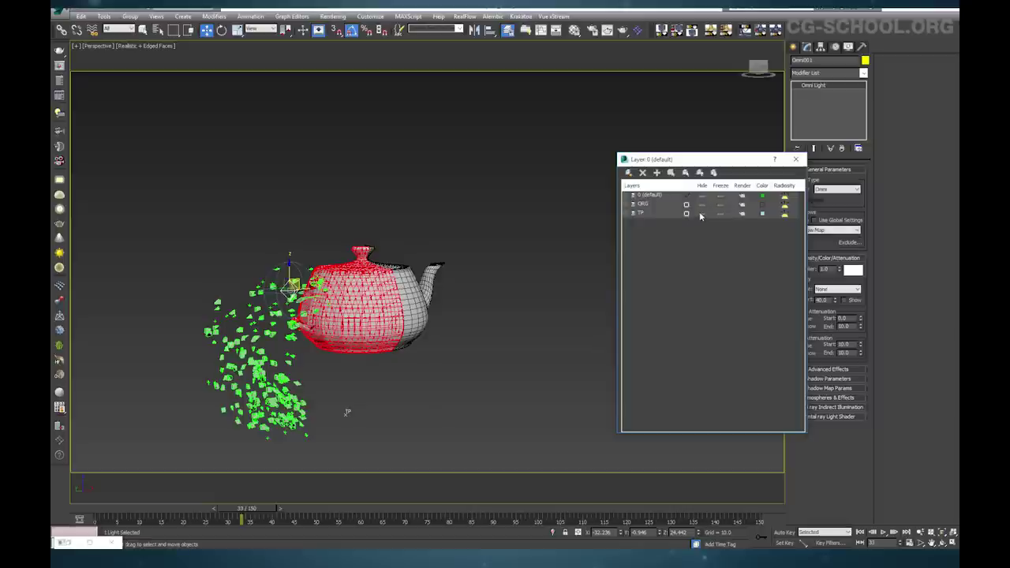
click(701, 212)
alt+middle_drag(355, 353, 390, 410)
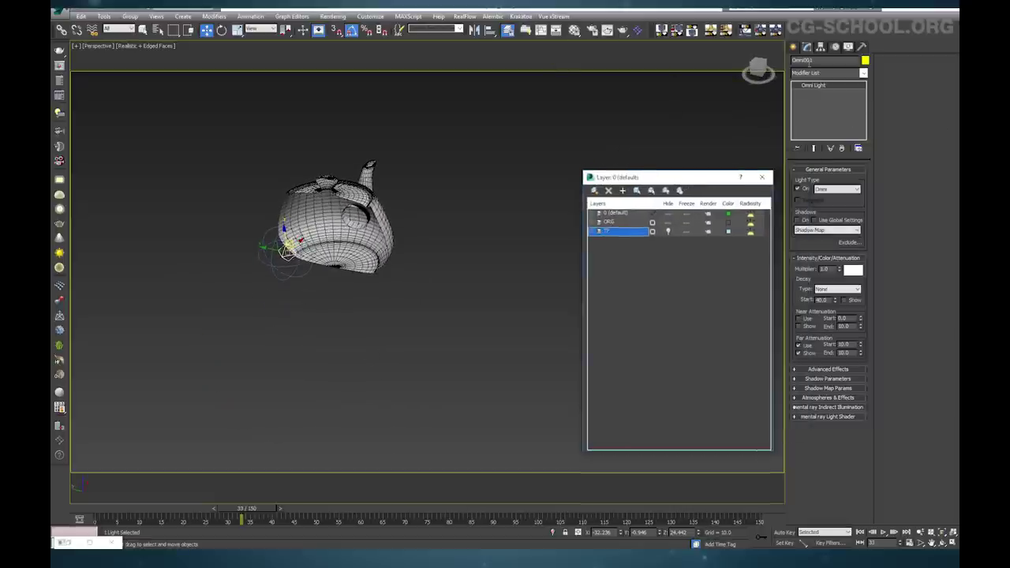
Create a flat box underneath the teapot as a ground slab, with its thickness extending about 10.6 units downward
click(795, 47)
click(795, 61)
click(811, 107)
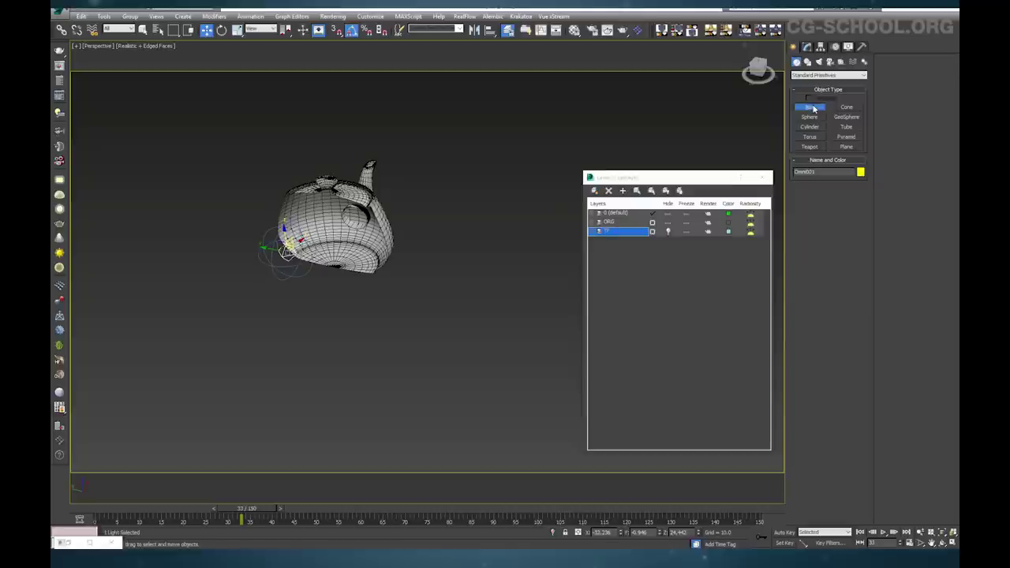
drag(472, 199, 95, 338)
click(199, 359)
key(w)
alt+middle_drag(453, 348, 374, 337)
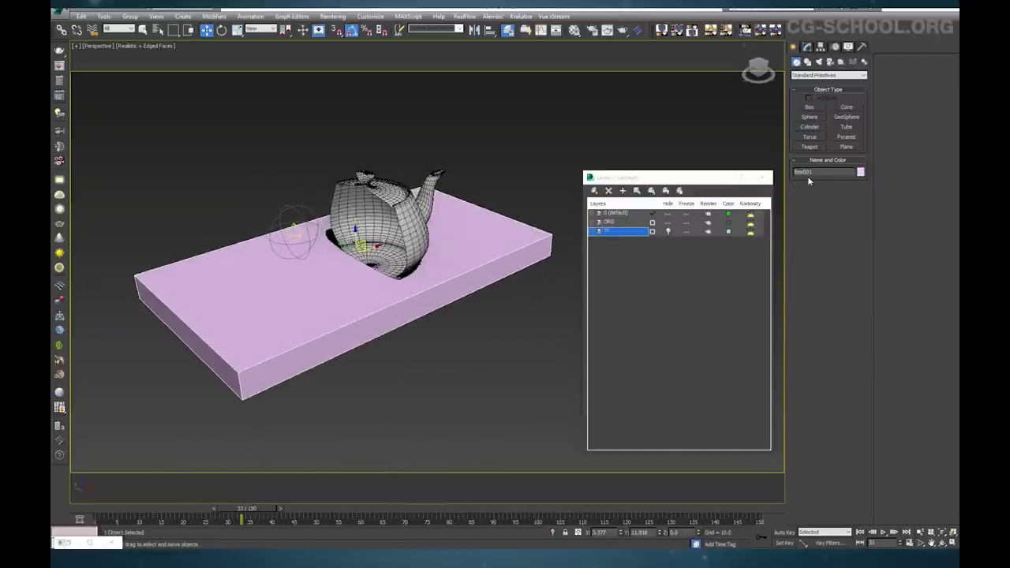
Set the ground box's Length and Width to 140
click(806, 47)
double_click(842, 179)
text(140)
key(Tab)
text(140)
key(Return)
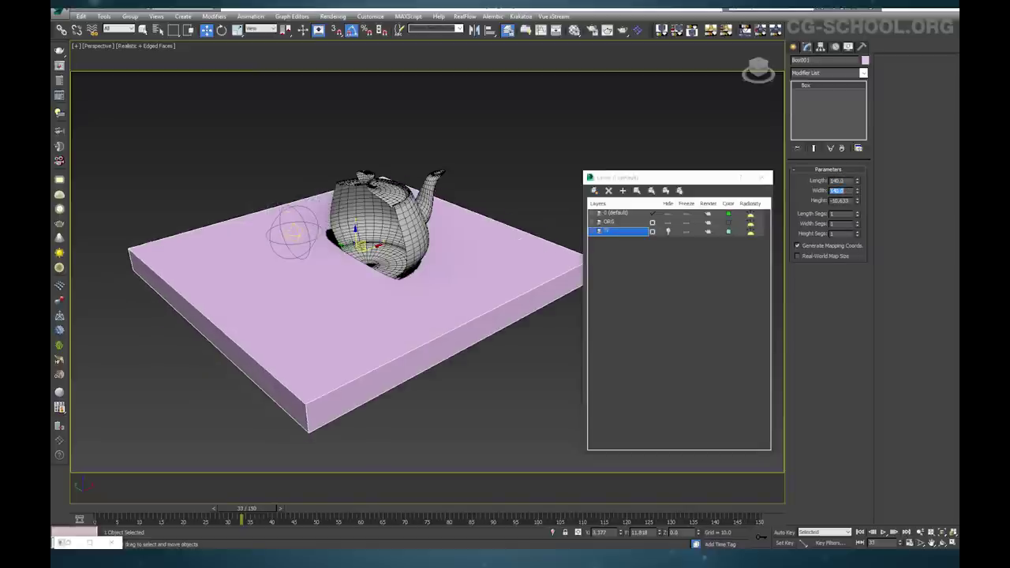
Center the ground box at X 0 and Y 0, and set its Height to -10
text(140)
key(Return)
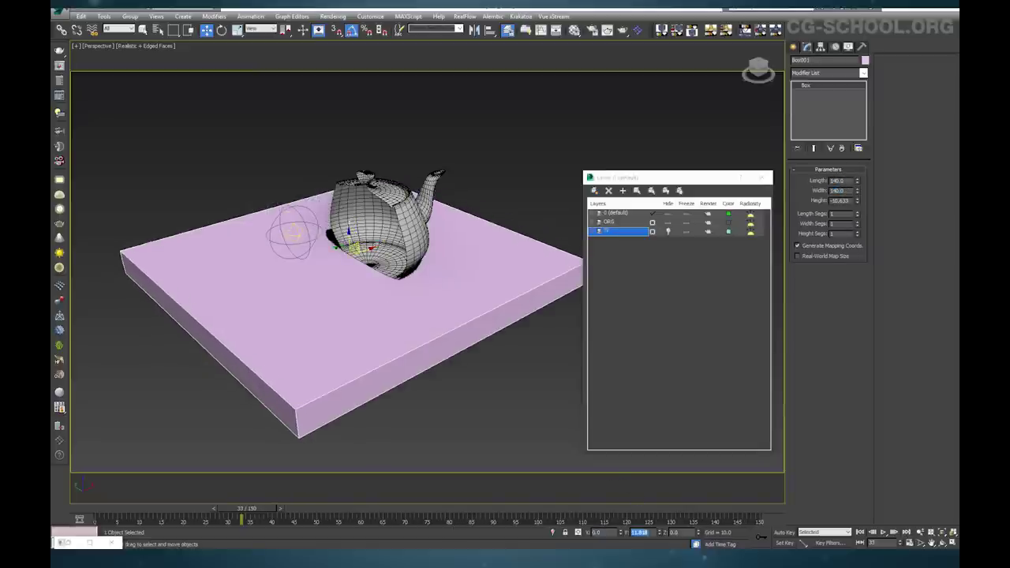
double_click(840, 201)
click(841, 201)
double_click(841, 201)
text(-10)
key(Return)
Rename the box as GND and add it to the ORG layer
double_click(812, 60)
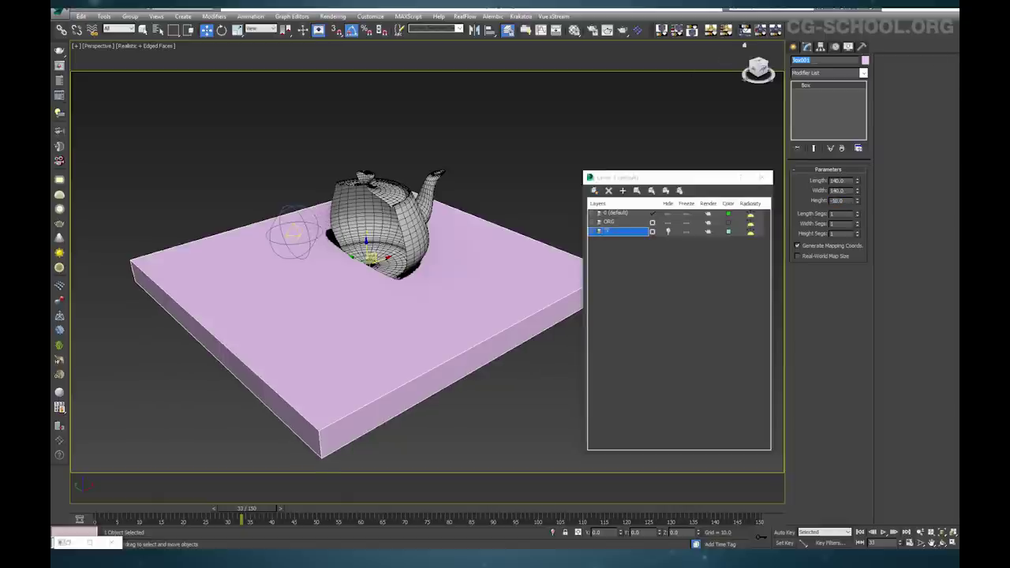
text(GP)
click(612, 221)
click(597, 222)
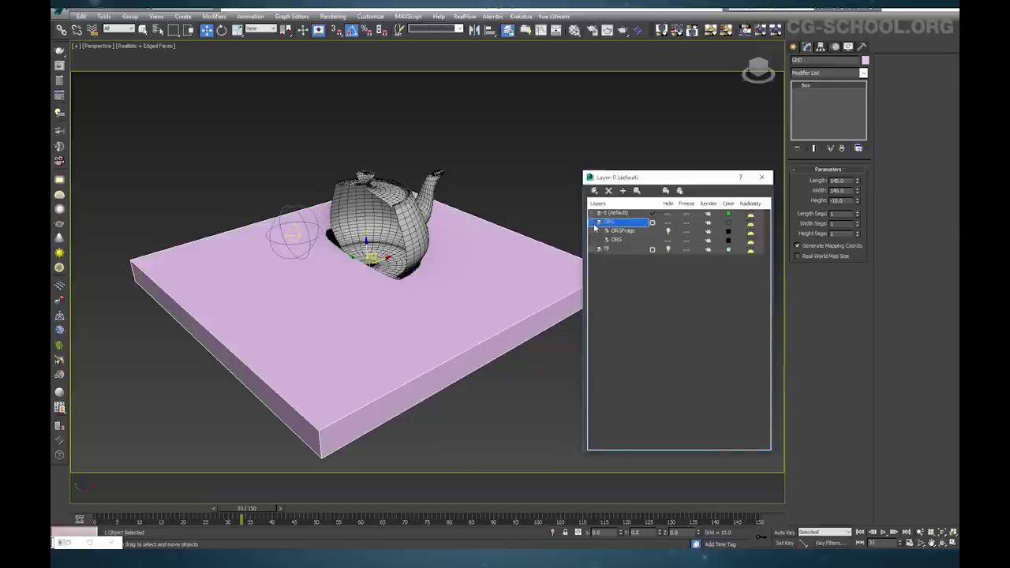
click(622, 192)
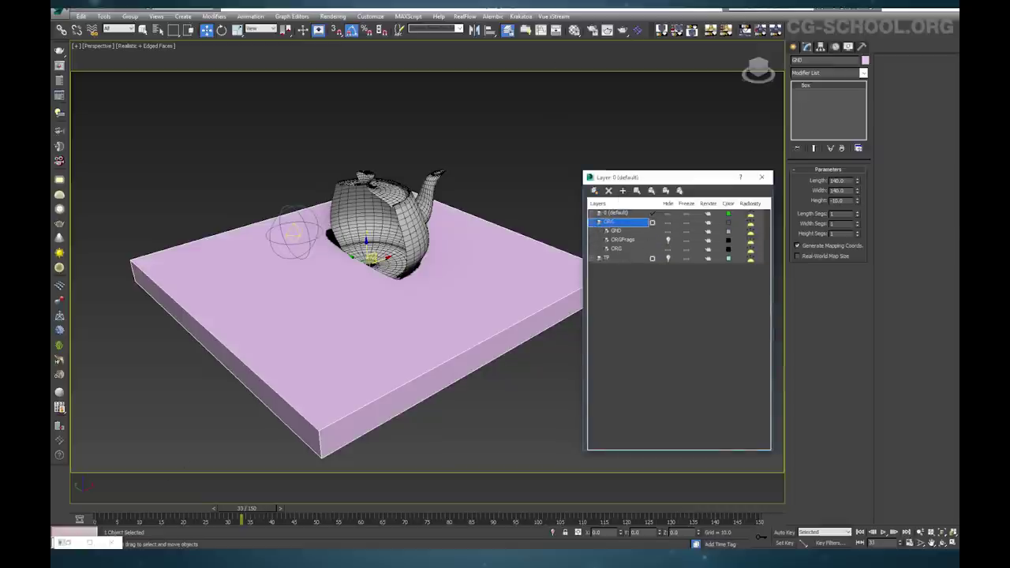
Restore the thinkingParticles window and create a new particle group named Deflectors under All
click(65, 542)
drag(644, 140, 720, 212)
click(529, 224)
click(530, 342)
click(542, 257)
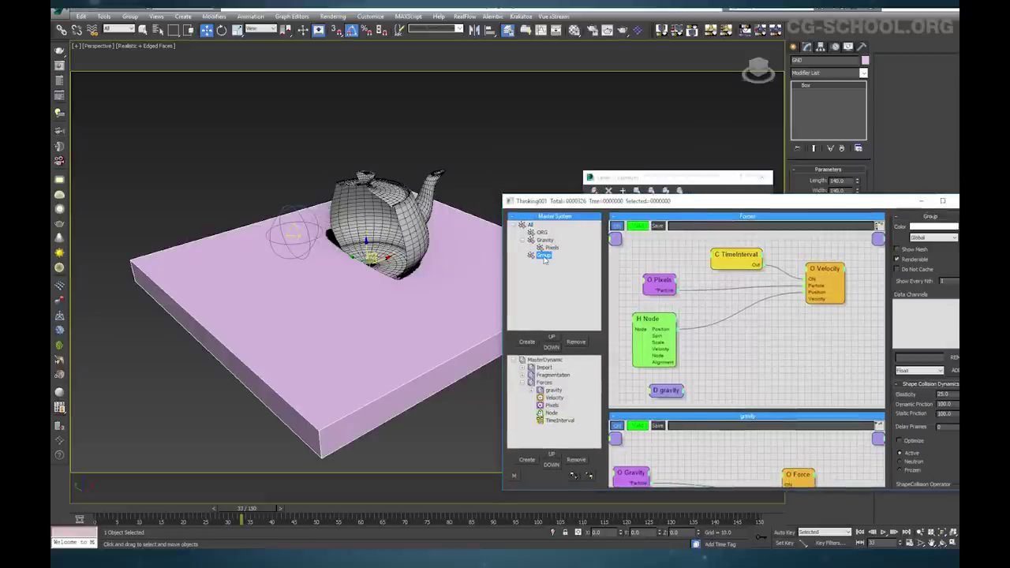
click(544, 256)
text(Def)
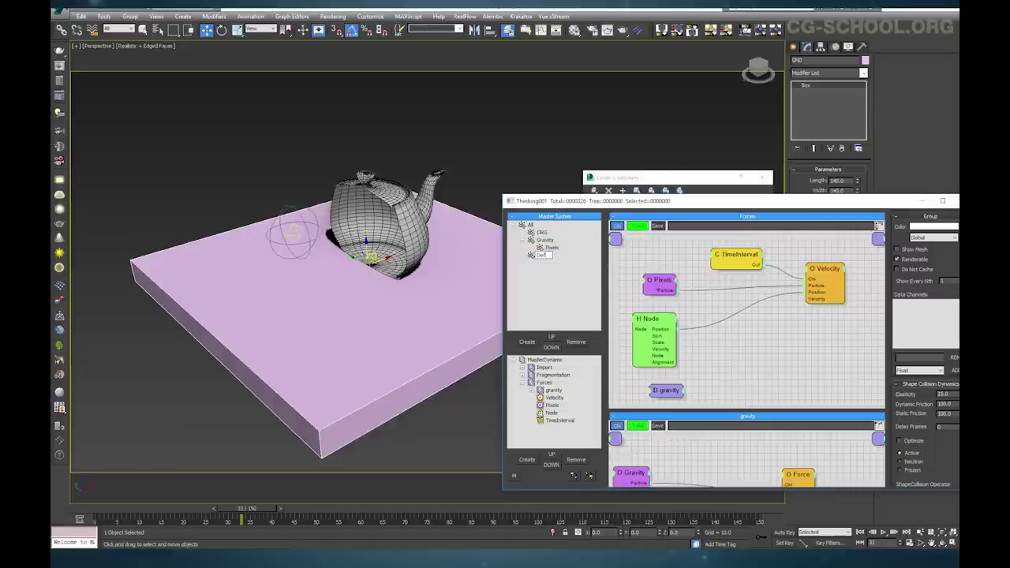
text(lectors)
key(Return)
Add an ObjToParticle generator operator to the Import dynamic set, beside TeapotFrags
click(551, 369)
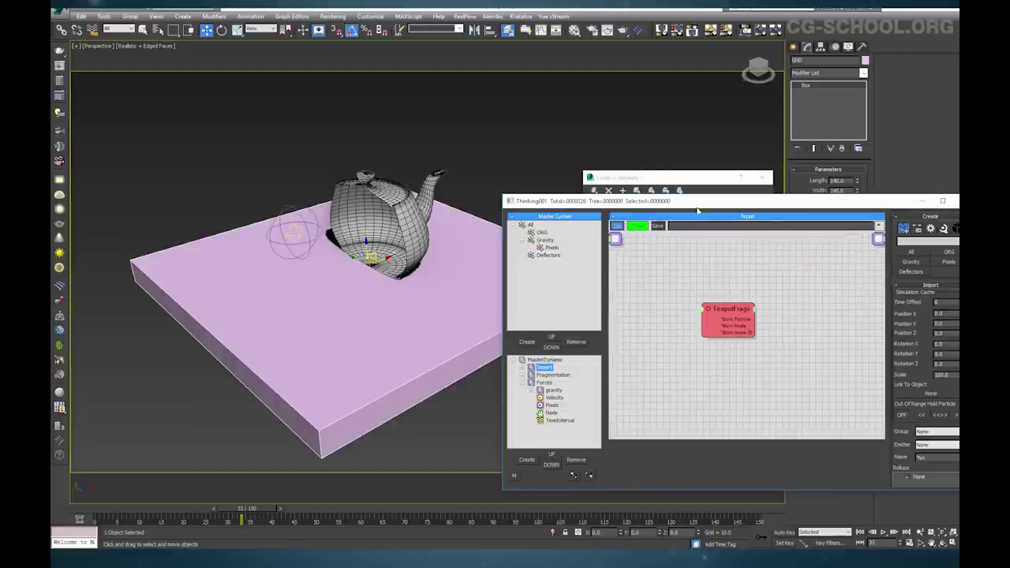
drag(697, 201, 631, 164)
drag(667, 271, 613, 235)
right_click(691, 252)
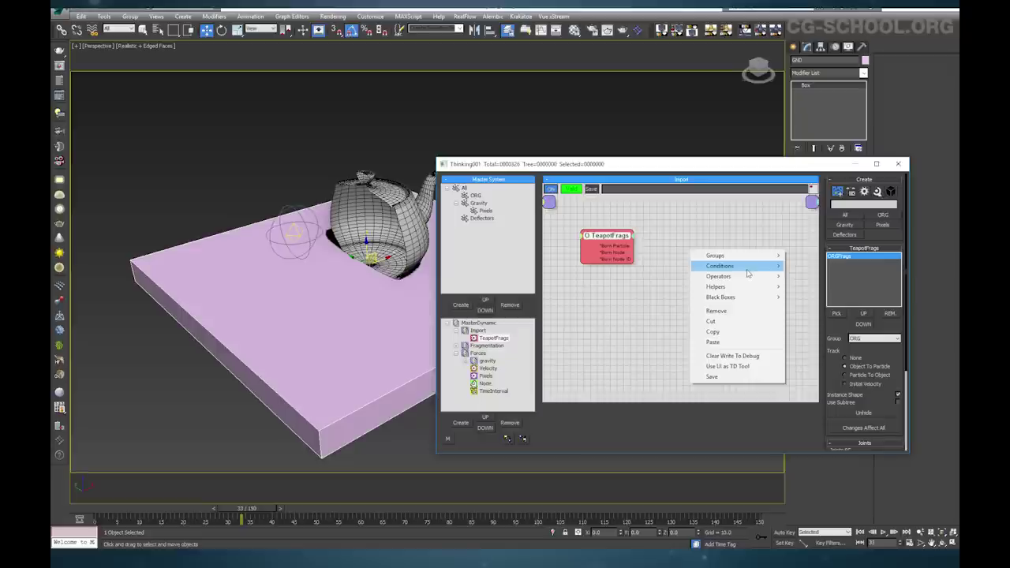
mouse_move(761, 280)
mouse_move(828, 297)
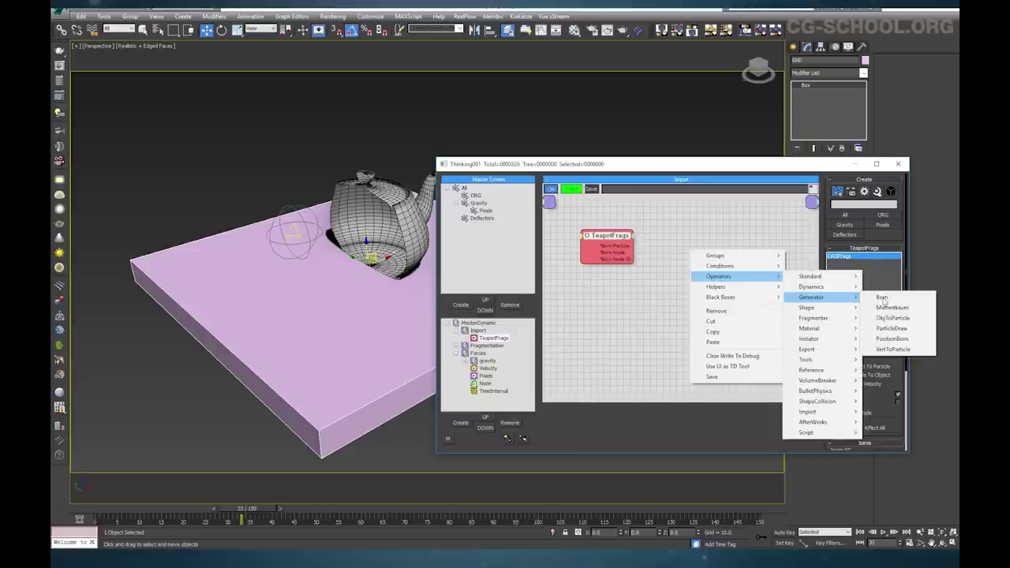
click(899, 323)
drag(758, 257, 715, 254)
Rename the new ObjToParticle operator as Deflectors
right_click(716, 254)
click(736, 272)
text(Deflector)
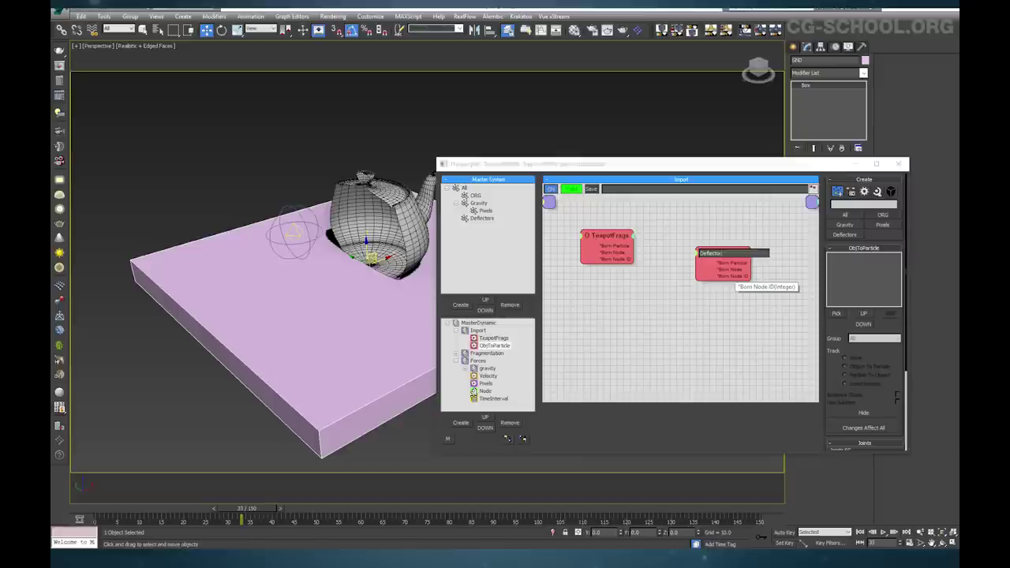
text(s)
key(Return)
Pick the ORG teapot and the GND box into the Deflectors operator and select ORG in its object list
click(836, 314)
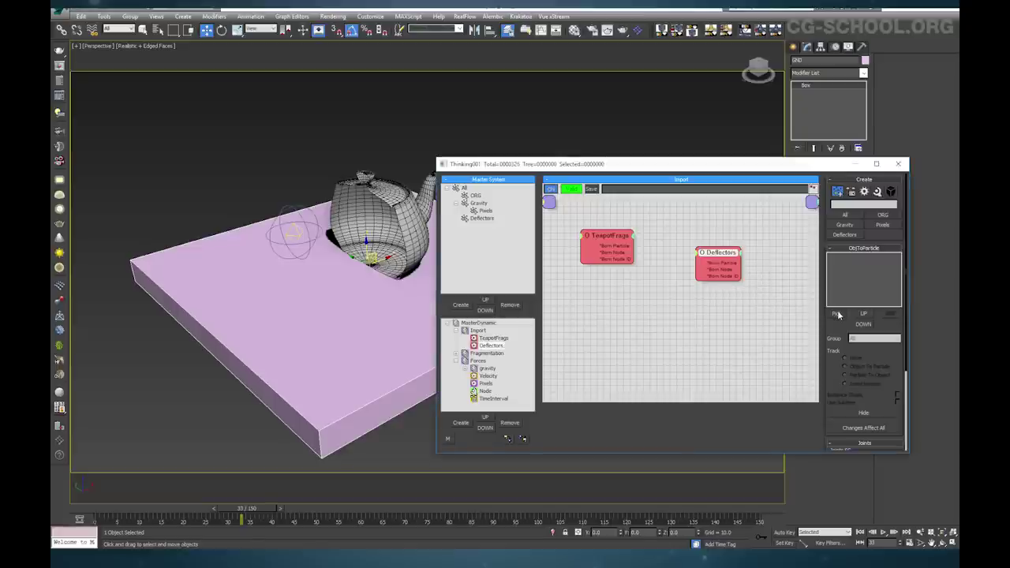
right_click(392, 201)
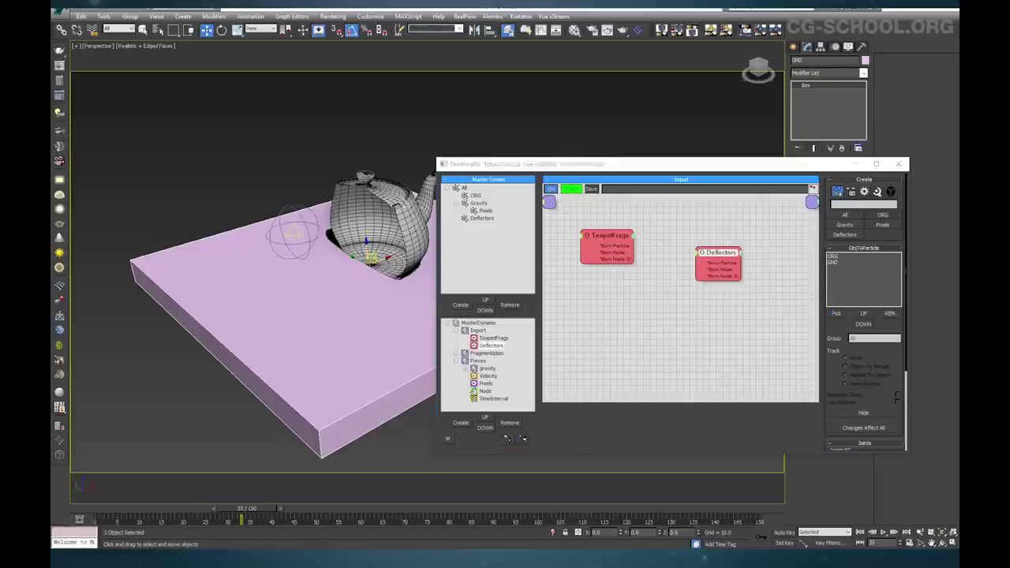
click(844, 258)
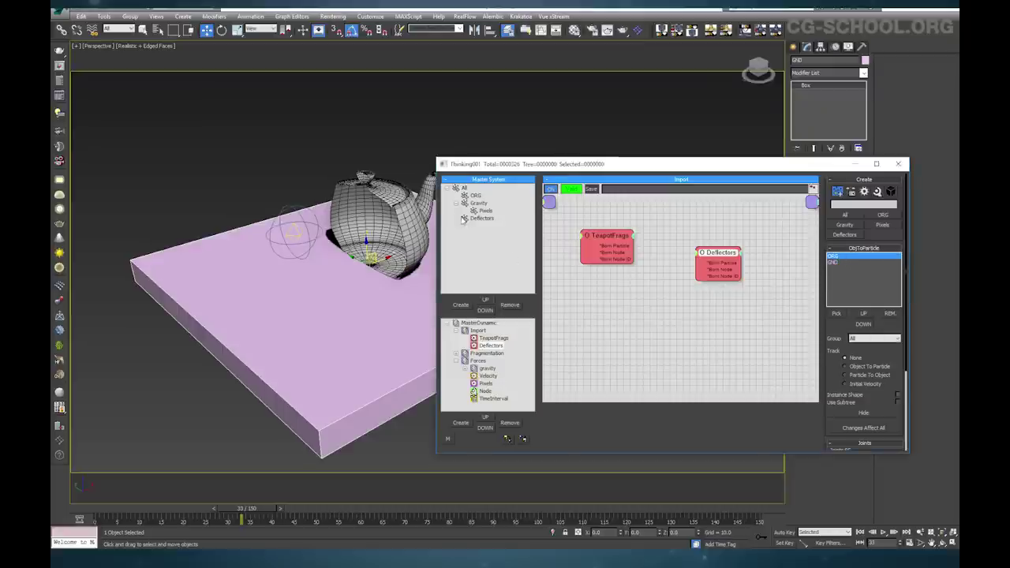
On the ORG teapot, enable the Cap Holes modifier and add a Shell modifier above Slice
click(410, 197)
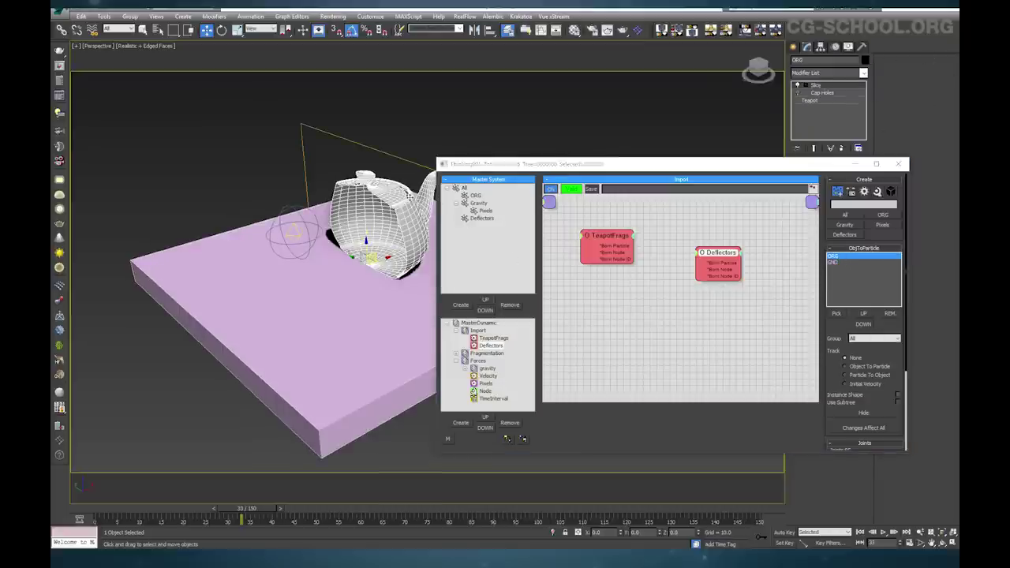
click(797, 93)
click(864, 73)
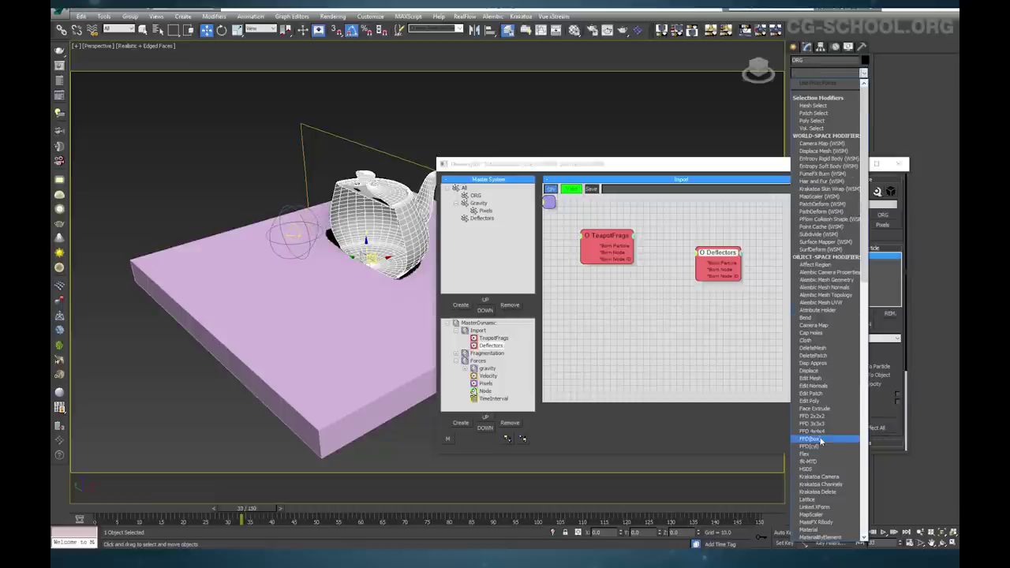
text(sh)
key(Return)
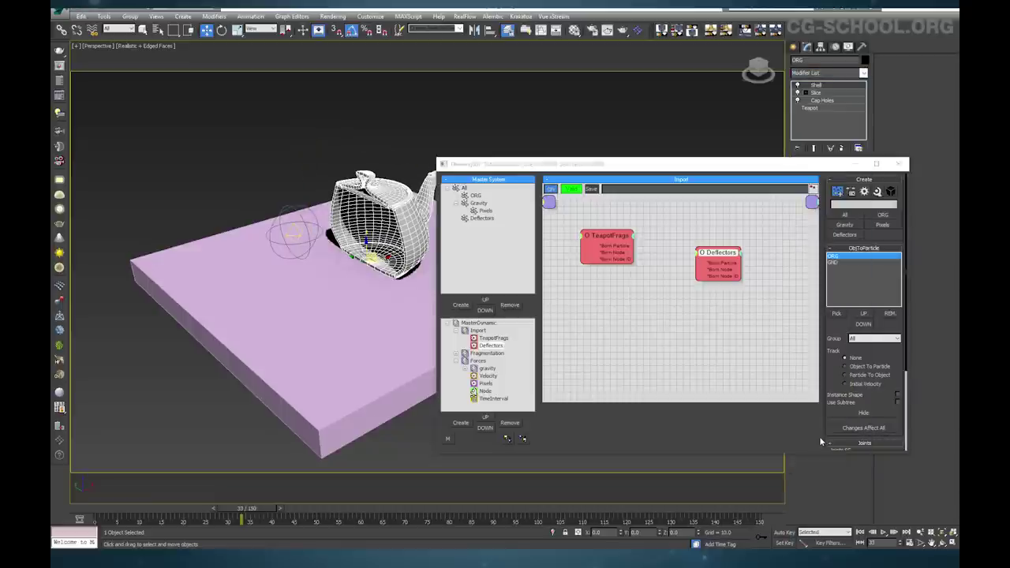
Hide the ORG layer, bring the thinkingParticles window forward, and refresh the particles around frame 33
drag(716, 254, 697, 247)
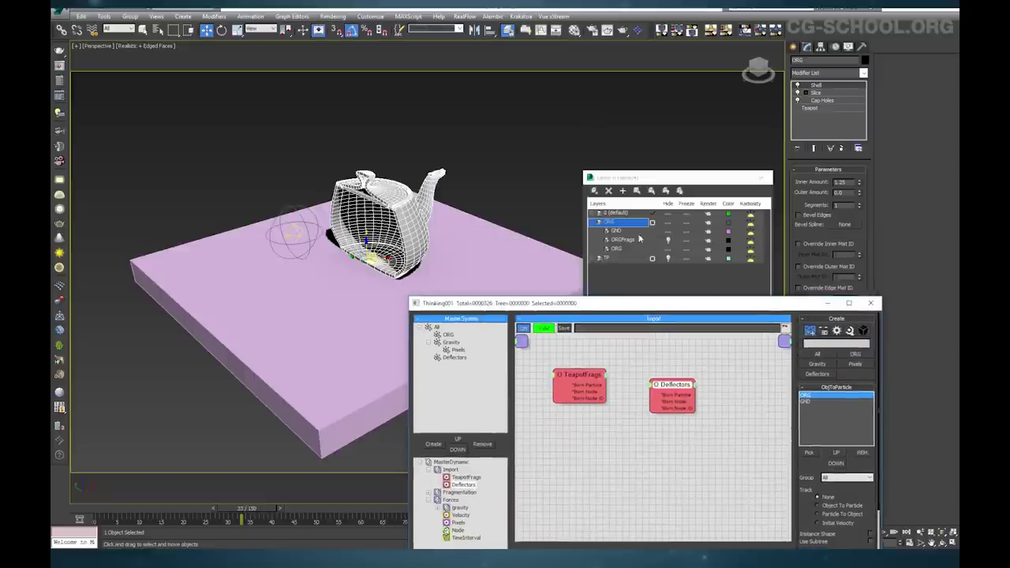
click(668, 224)
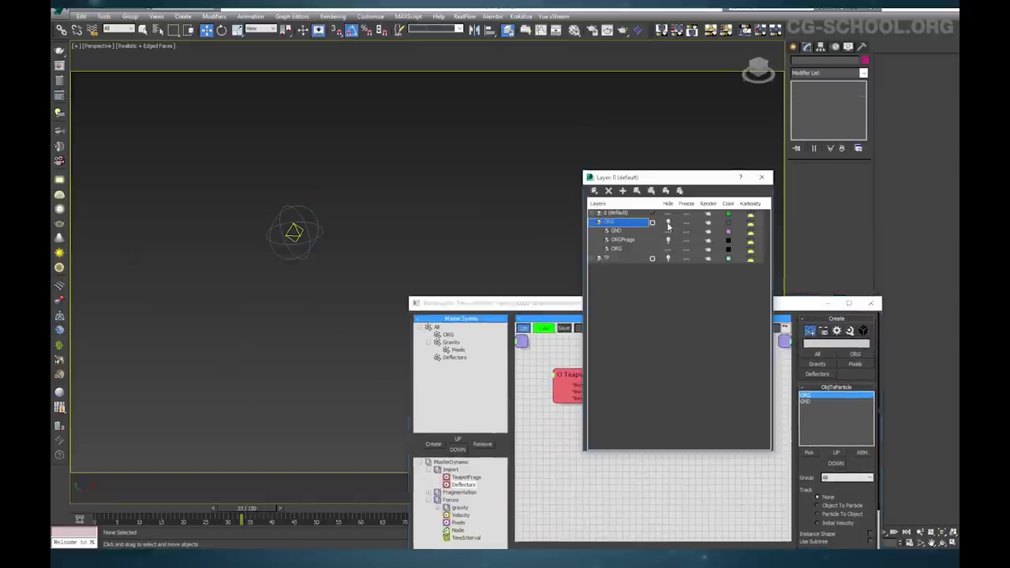
click(642, 259)
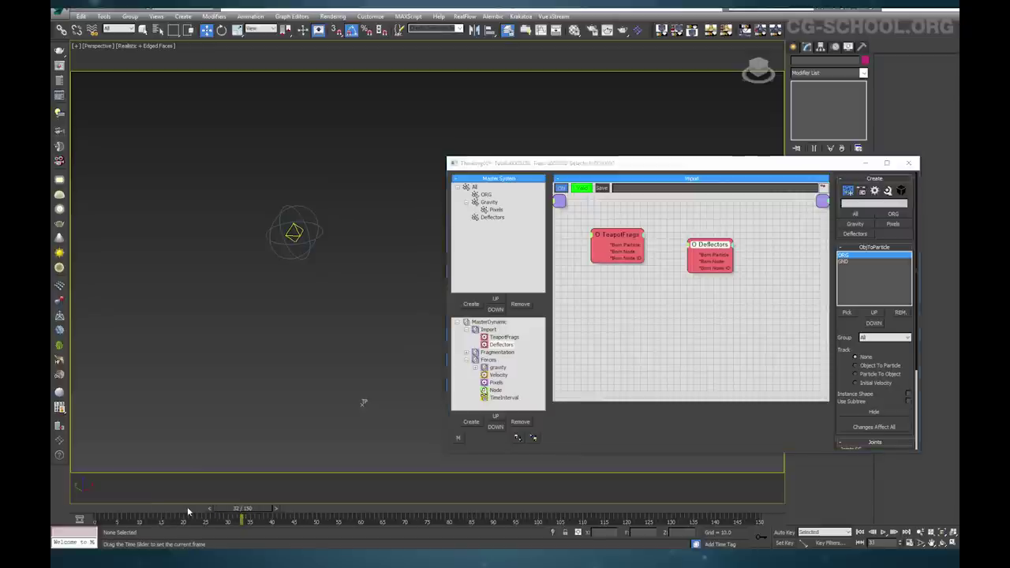
key(.)
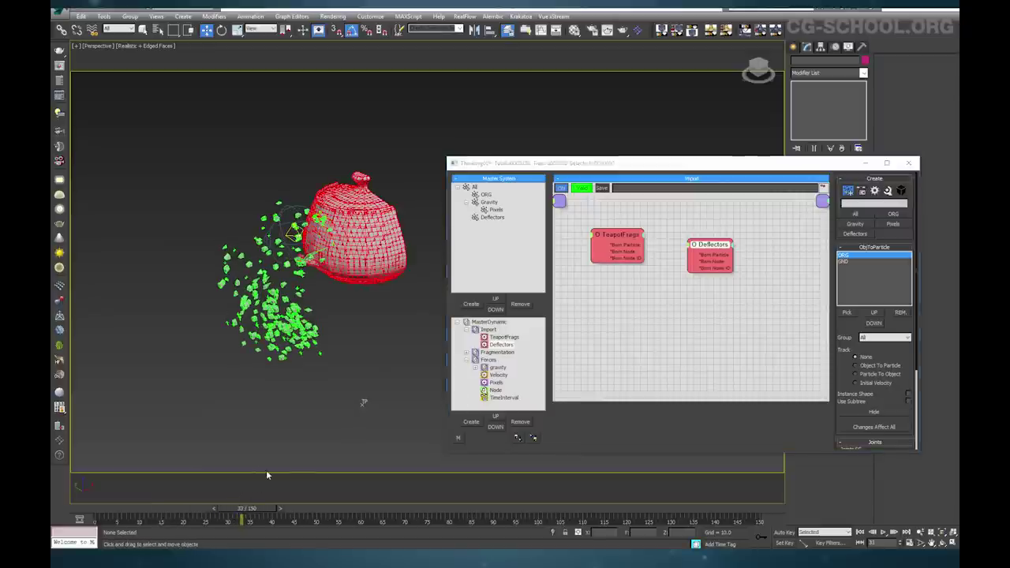
For ORG and GND in the Deflectors operator, set Group to Deflectors, Track to Object To Particle, and enable Instance Shape
click(501, 344)
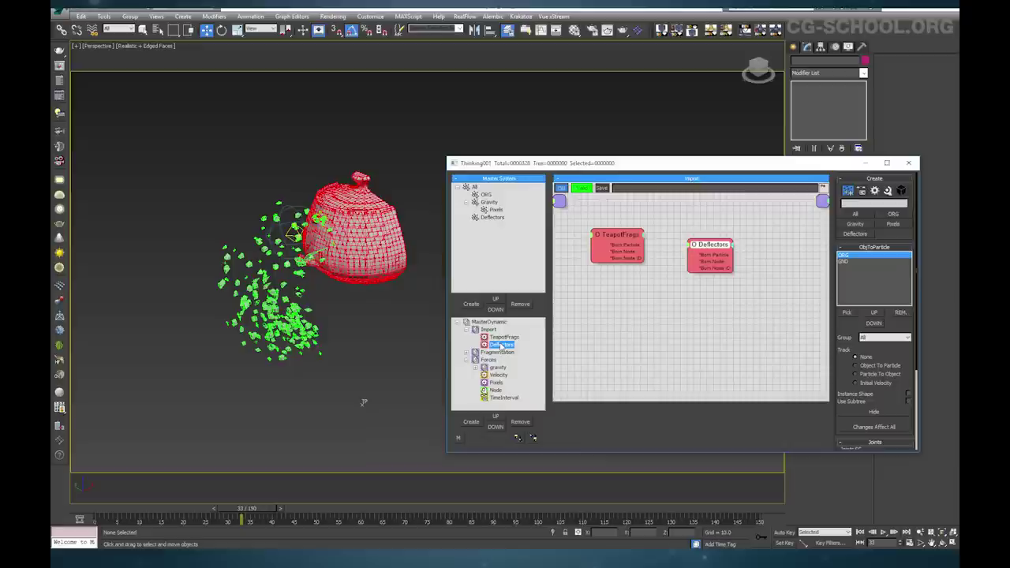
drag(715, 250, 706, 251)
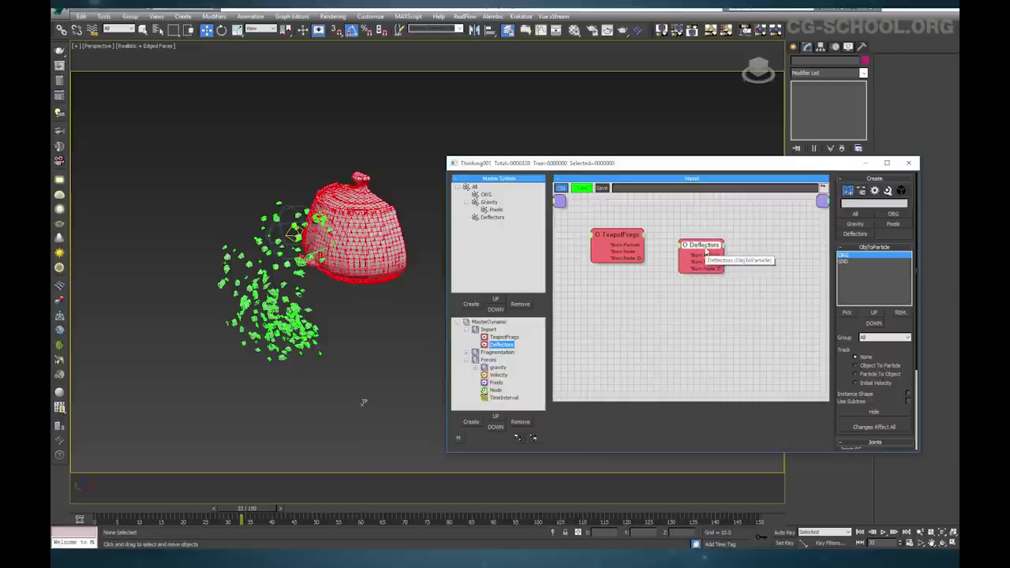
ctrl+click(851, 263)
click(895, 339)
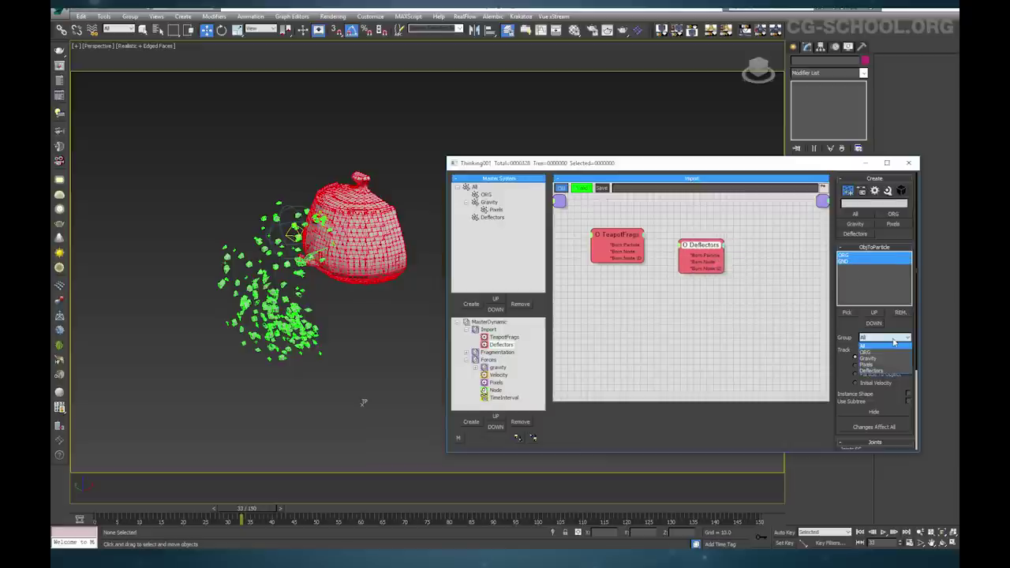
click(874, 368)
click(874, 368)
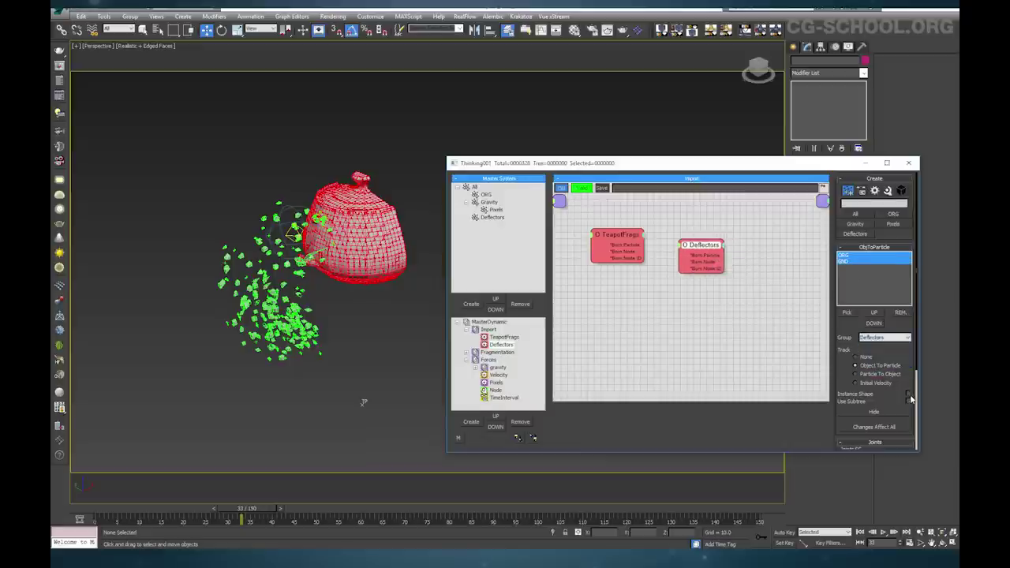
click(908, 394)
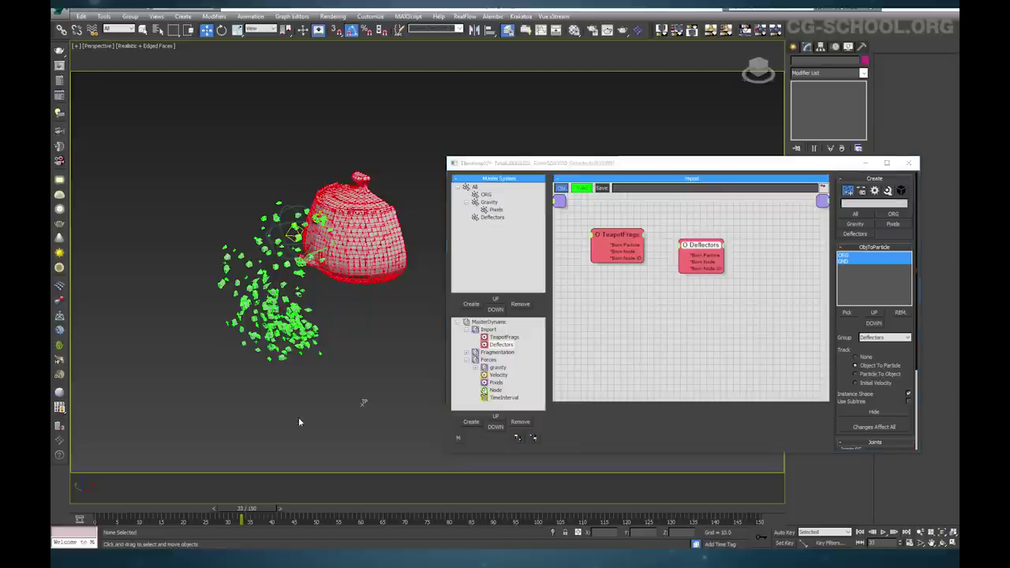
Step back to frame 32 and forward to 33 to check the deflector particles with the fragments
click(213, 507)
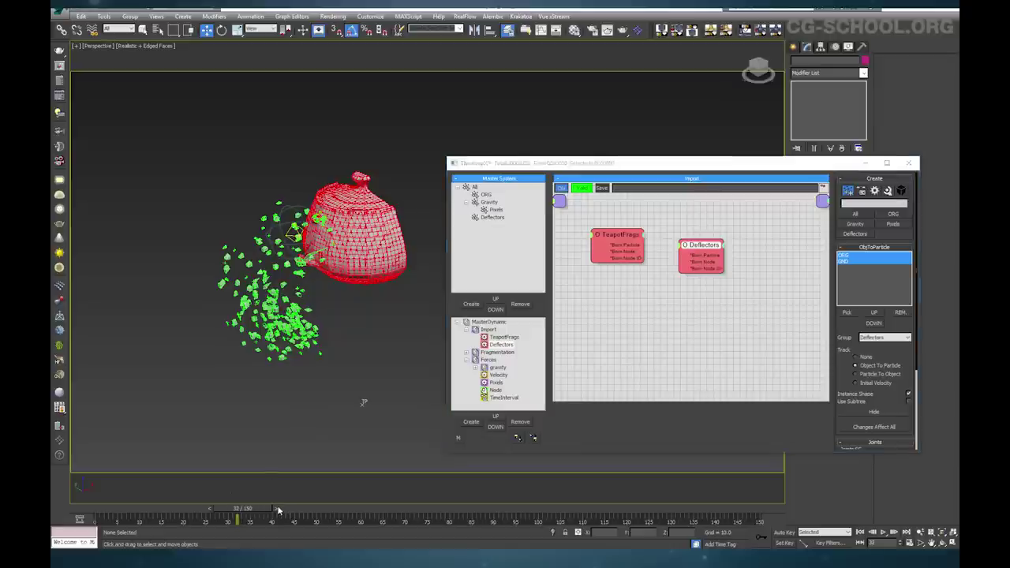
click(280, 507)
alt+middle_drag(335, 337, 347, 317)
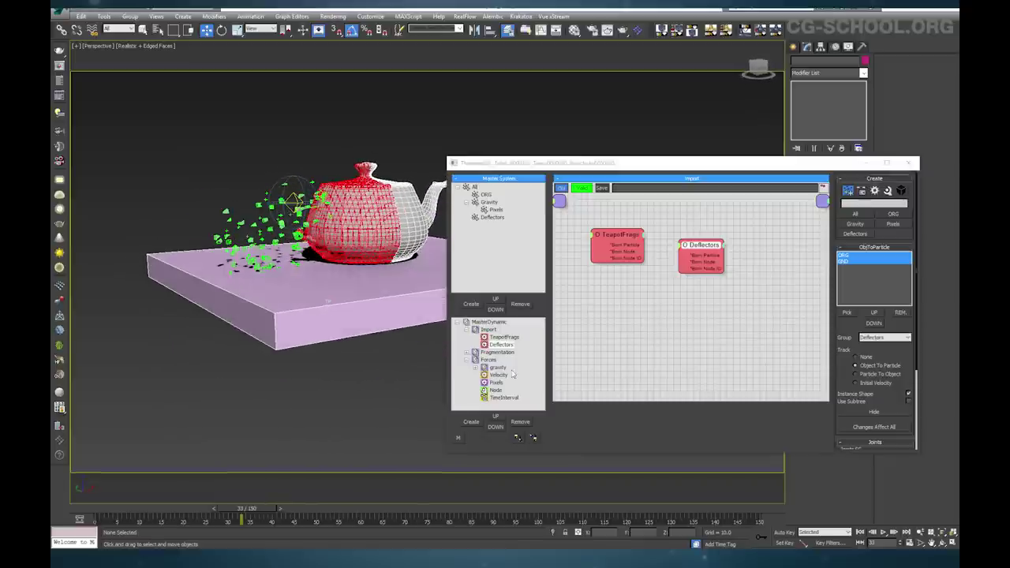
Collapse the Forces and Import sets, and create a new dynamic set named SC under MasterDynamic
click(466, 360)
click(466, 330)
click(478, 322)
click(471, 422)
click(492, 352)
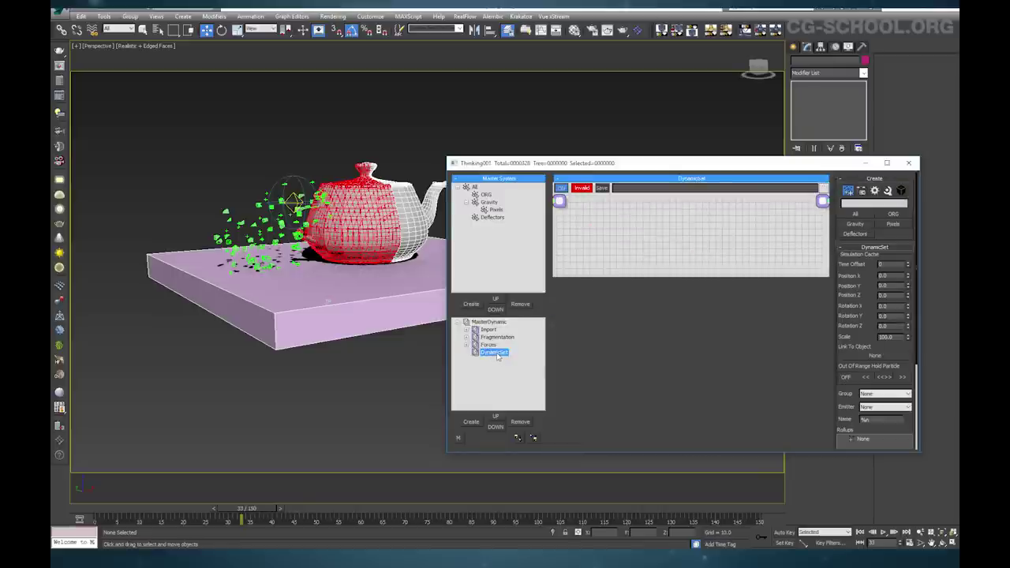
click(495, 353)
text(SC)
key(Return)
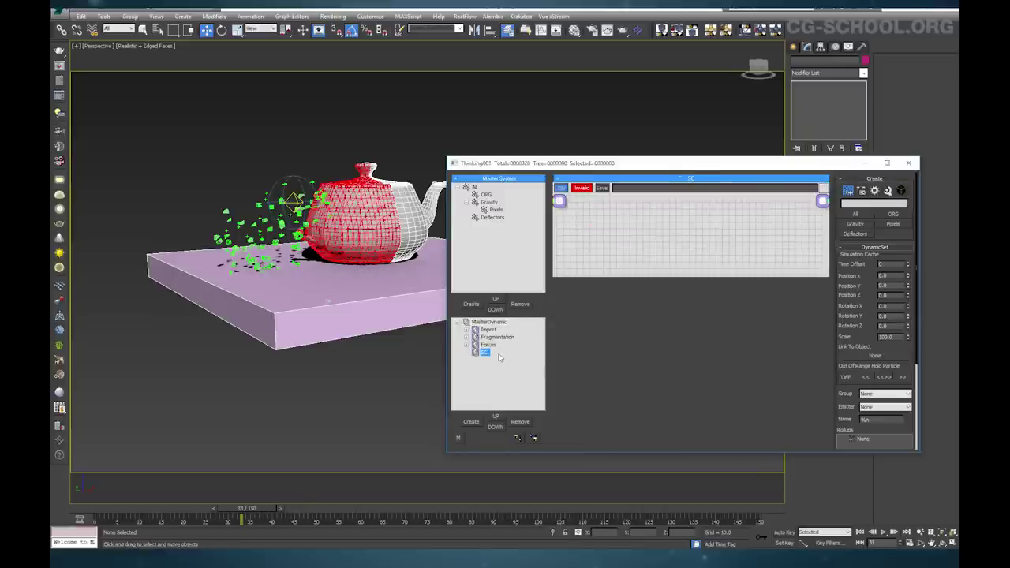
Add an SC ShapeCollision operator to the SC dynamic set and set its Deflector to the Deflectors group
right_click(610, 262)
mouse_move(689, 285)
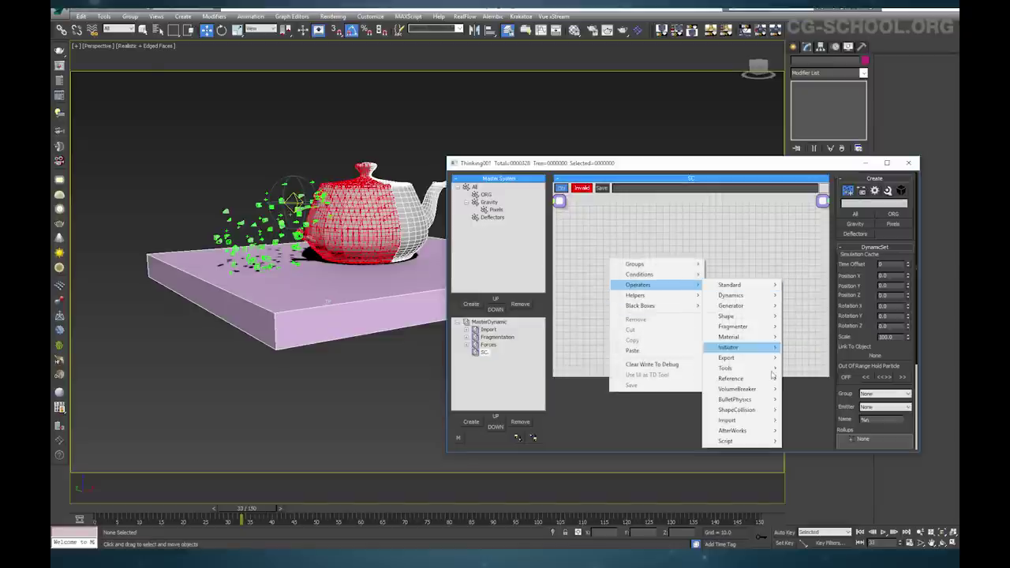
mouse_move(741, 407)
click(813, 408)
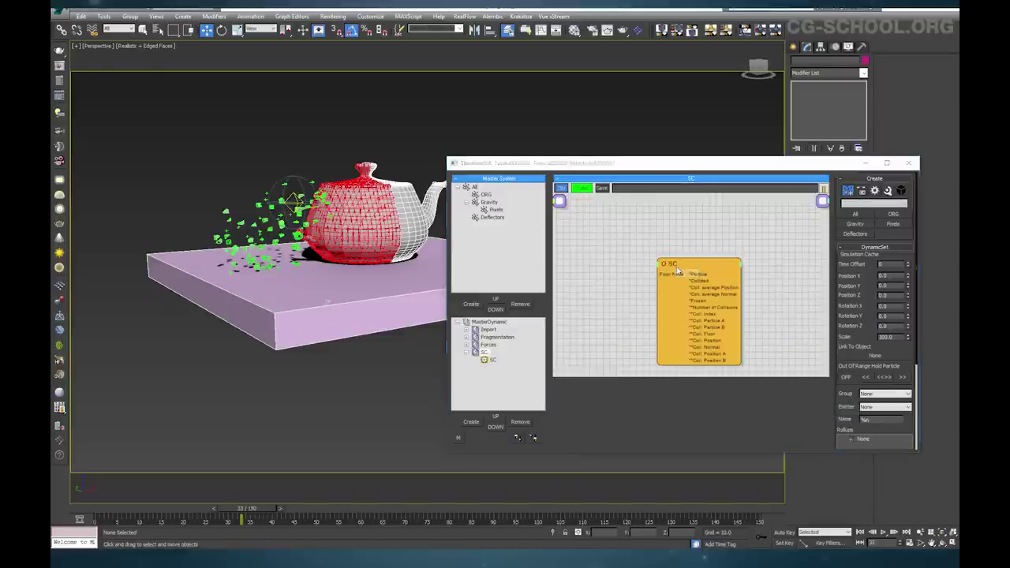
drag(667, 268, 645, 257)
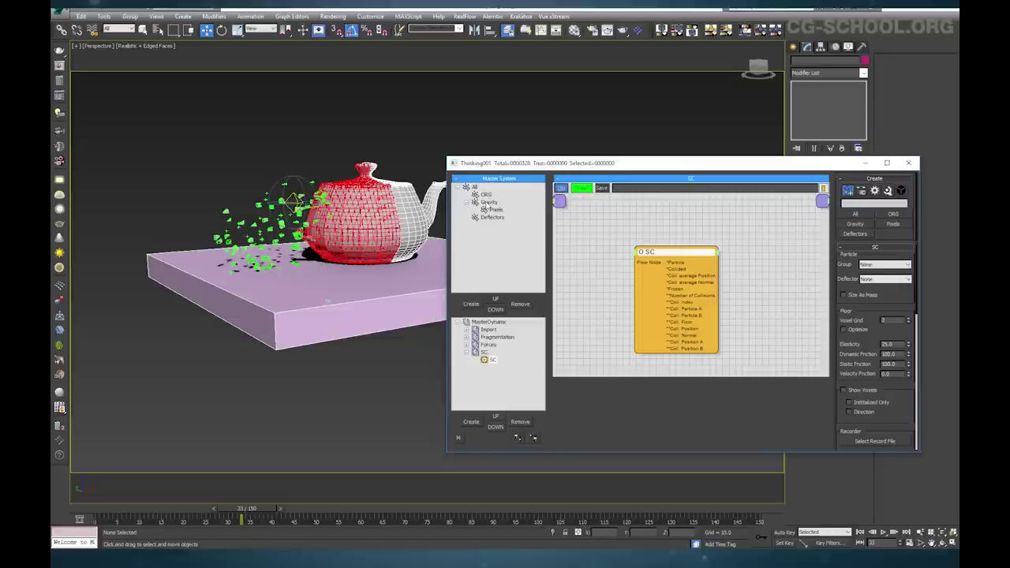
click(876, 279)
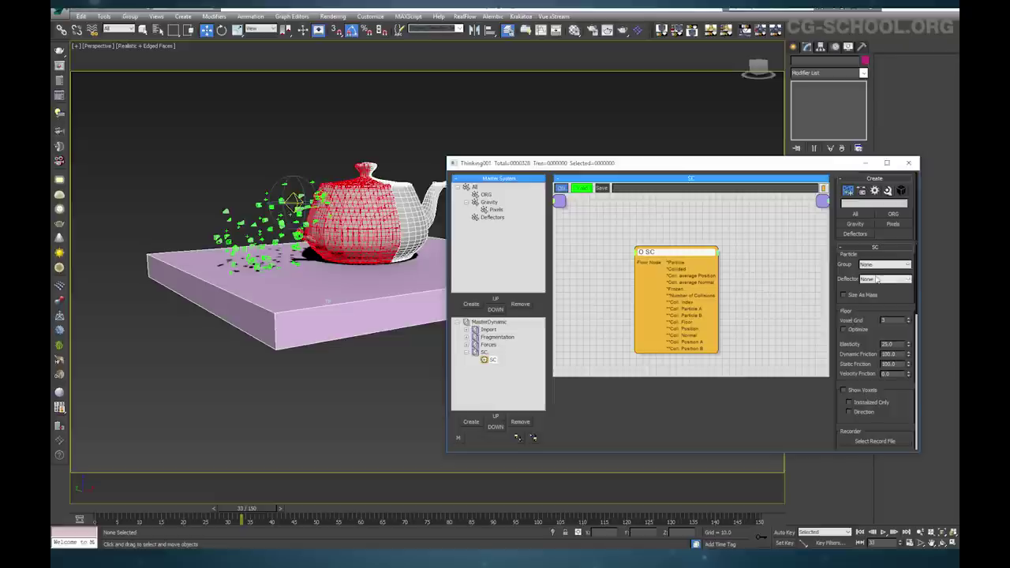
click(876, 279)
click(875, 319)
Create a particle group named SC under All and nest the ORG and Gravity groups inside it, leaving Deflectors outside
click(475, 187)
click(475, 305)
click(488, 226)
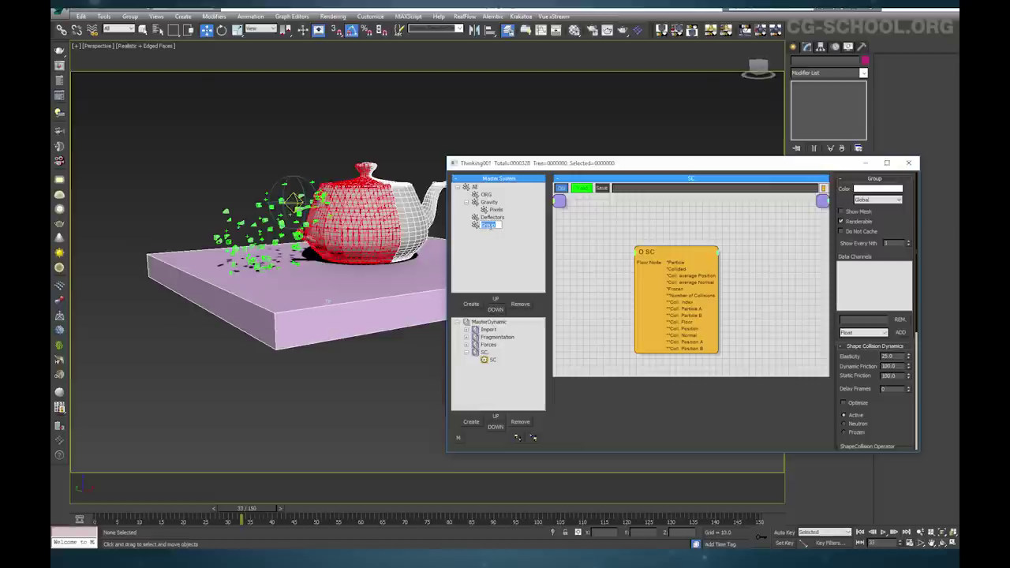
key(Return)
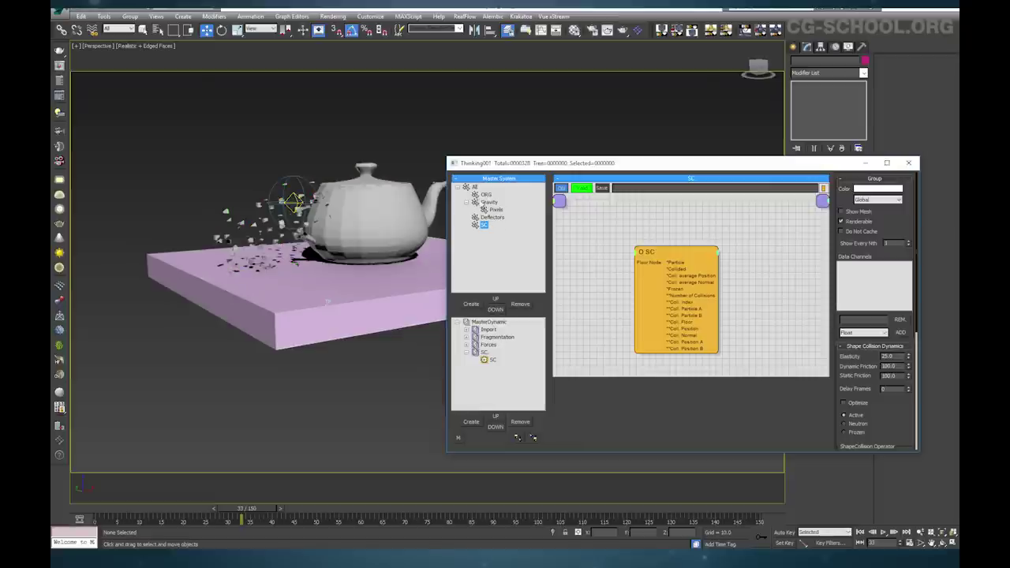
click(497, 300)
click(486, 202)
click(476, 193)
drag(475, 191, 482, 195)
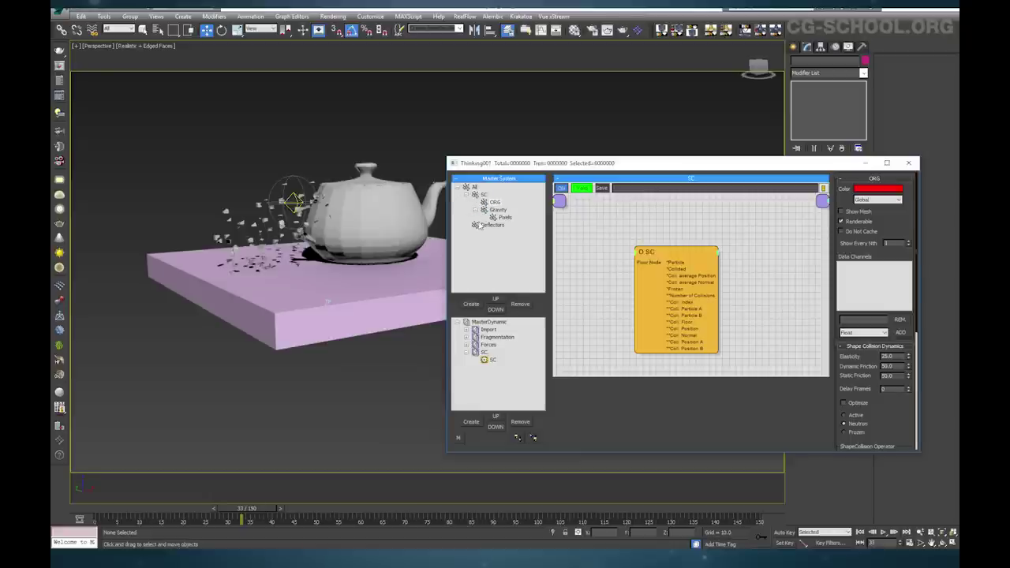
click(468, 195)
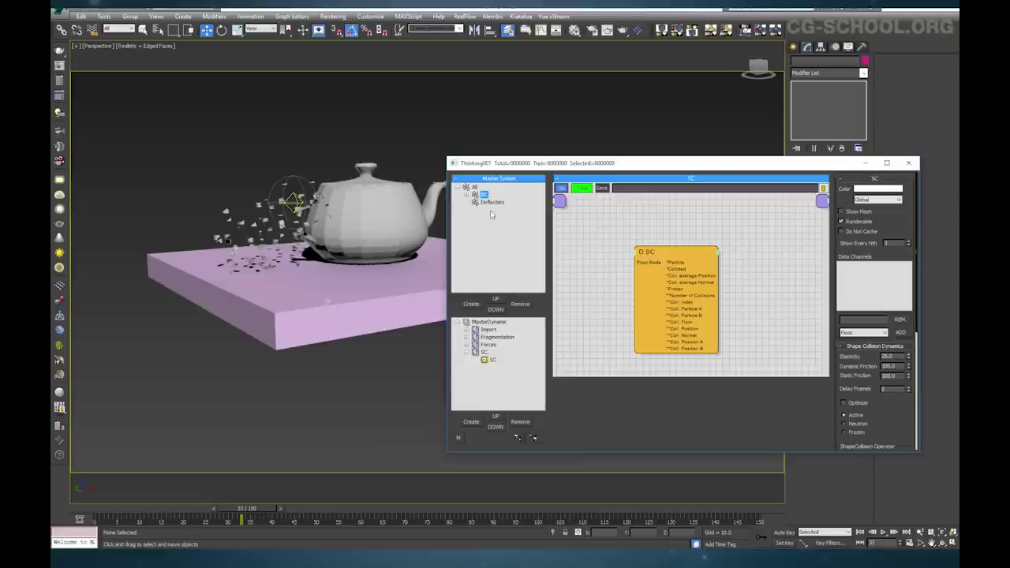
click(490, 205)
click(491, 203)
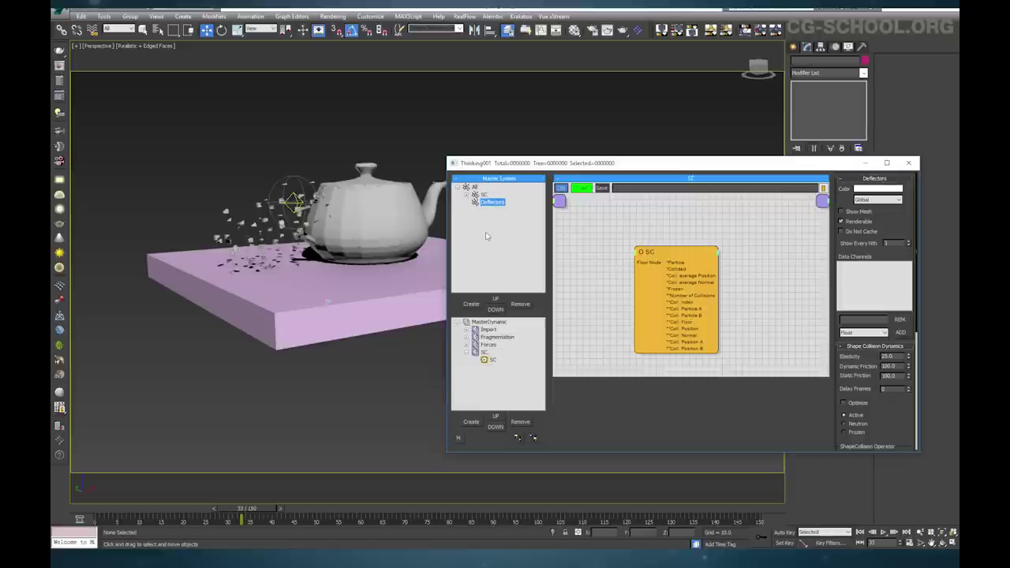
click(468, 196)
Set the SC operator's particle Group to SC and step back to frame 32 to calculate the collisions
click(678, 260)
click(896, 267)
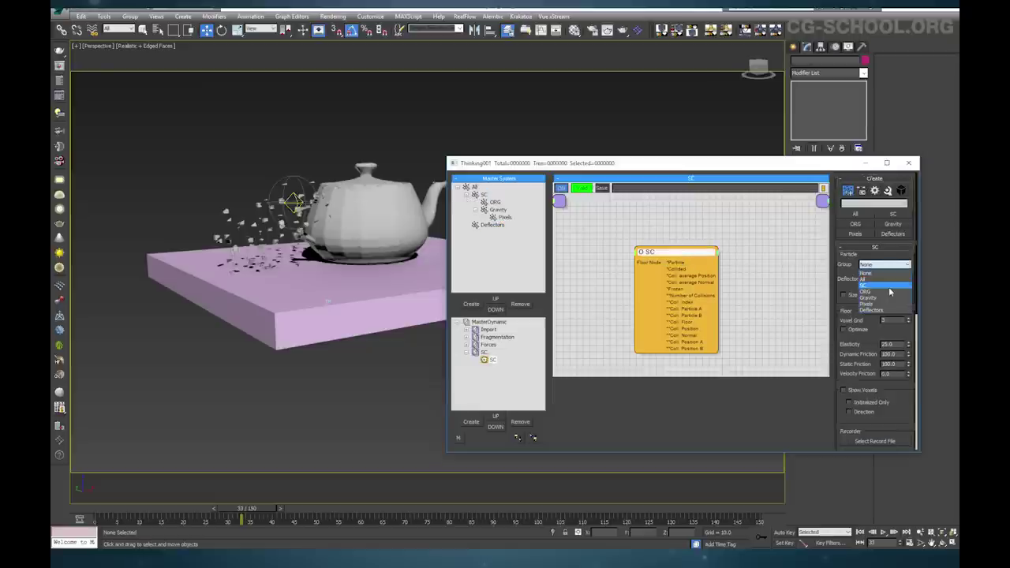
click(875, 282)
click(219, 508)
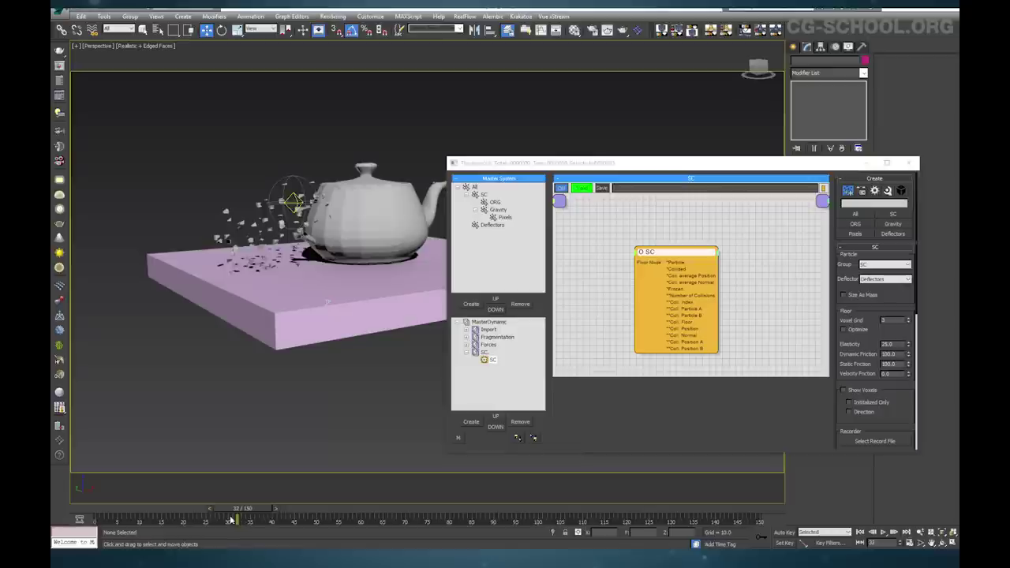
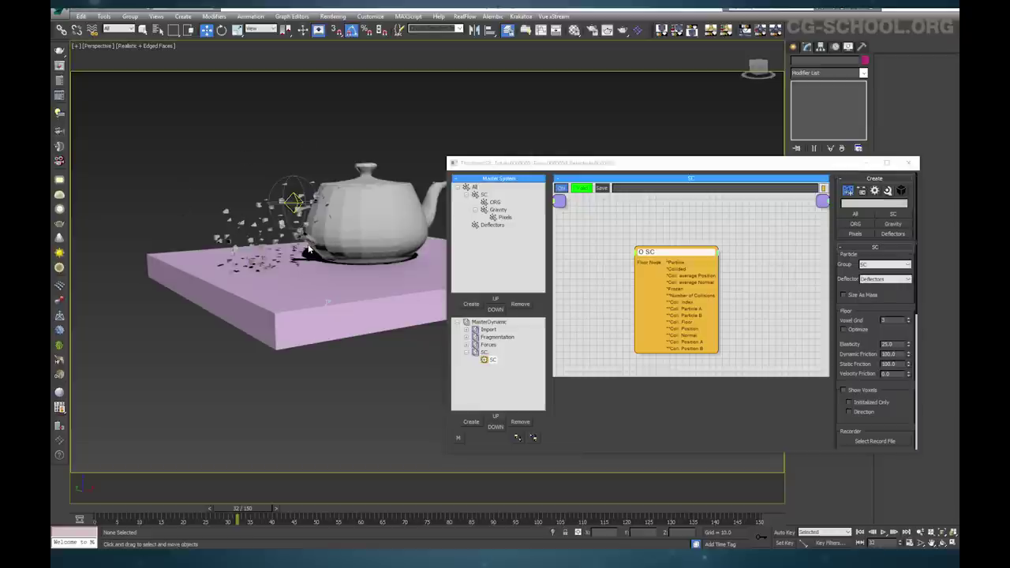
Minimize the thinkingParticles window and examine the colliding fragments around the teapot spout and ground at close range
drag(582, 169, 606, 171)
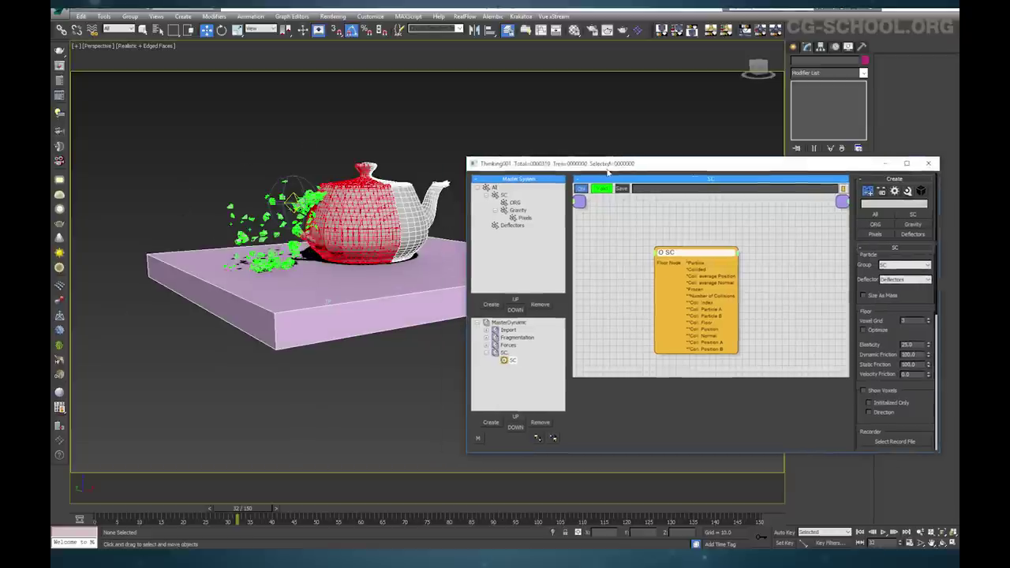
click(885, 163)
alt+middle_drag(339, 272, 455, 288)
scroll(445, 295, up, 3)
alt+middle_drag(377, 295, 410, 279)
scroll(377, 302, up, 3)
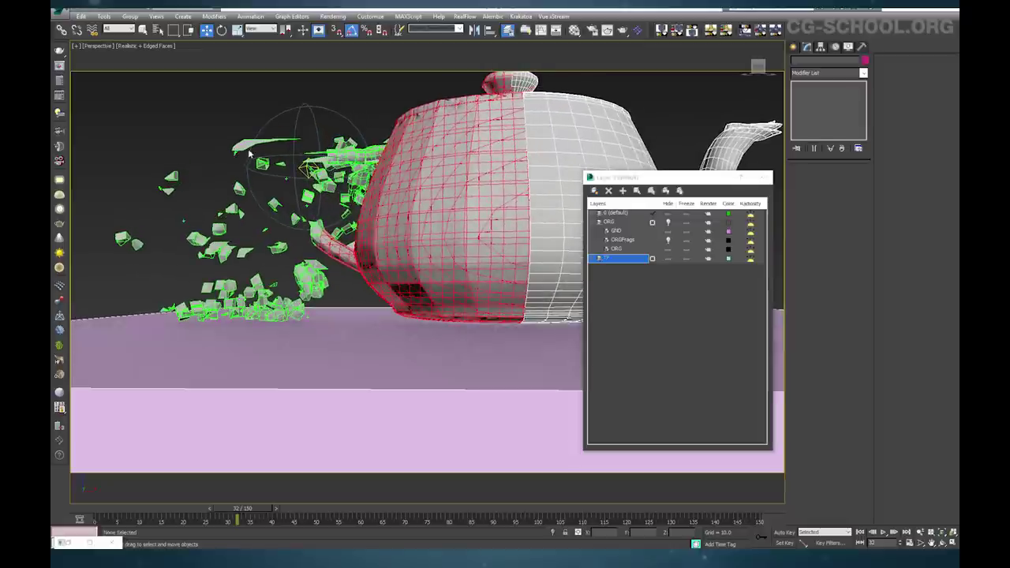
alt+middle_drag(288, 146, 346, 259)
scroll(323, 271, up, 3)
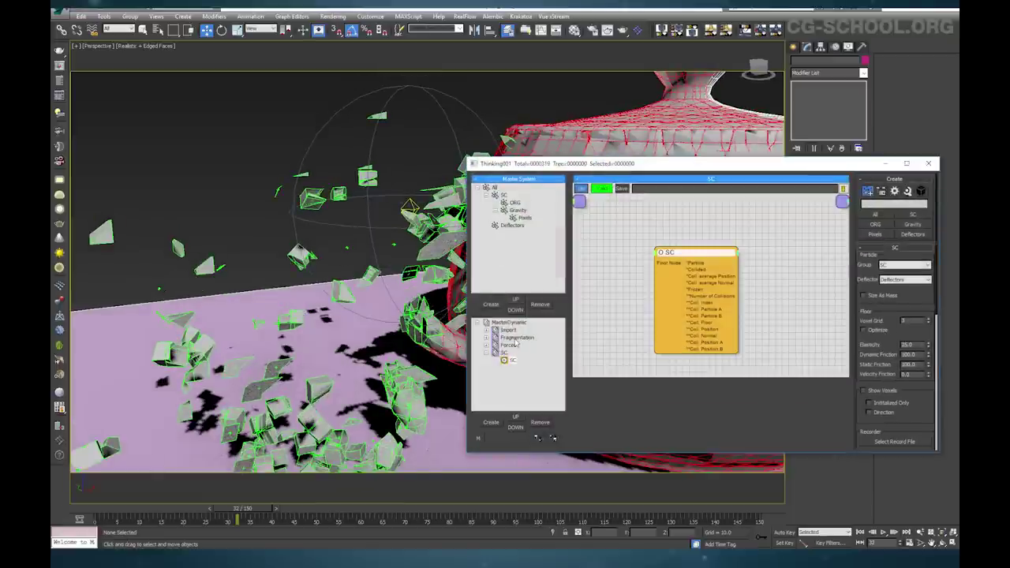
Open the Fragmentation dynamic set for editing
click(516, 336)
middle_drag(647, 306, 649, 297)
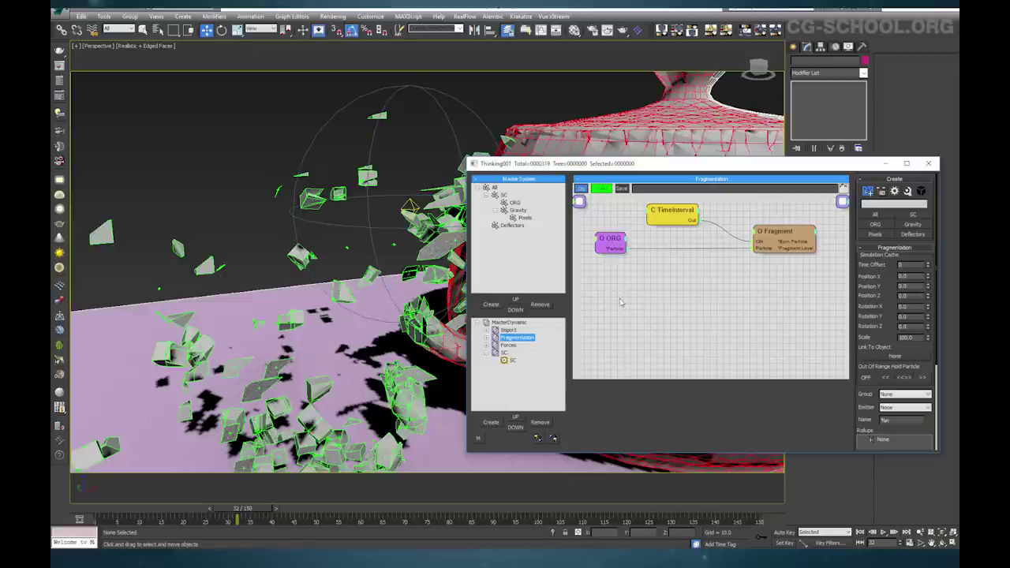
right_click(614, 294)
mouse_move(644, 299)
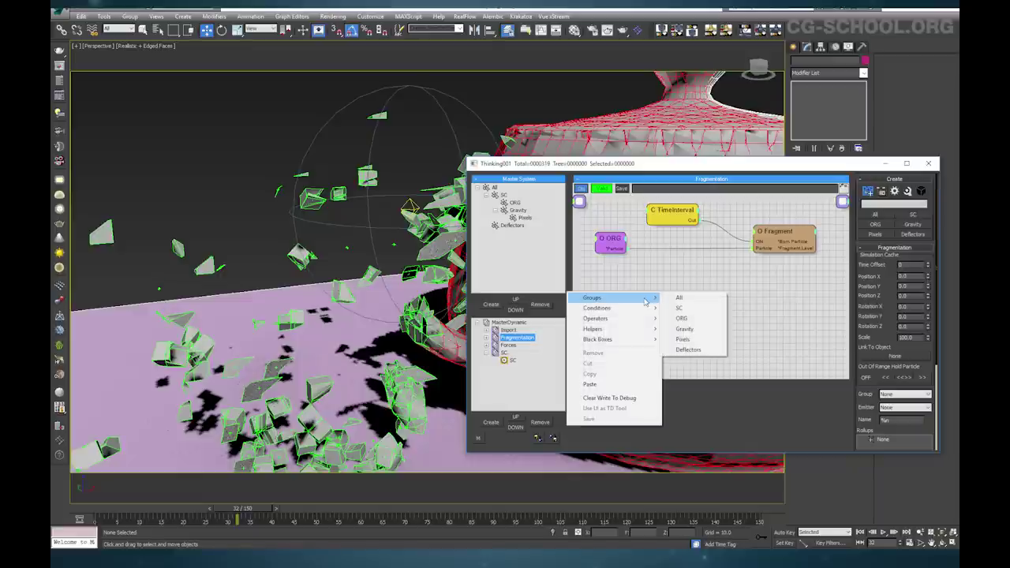
click(705, 318)
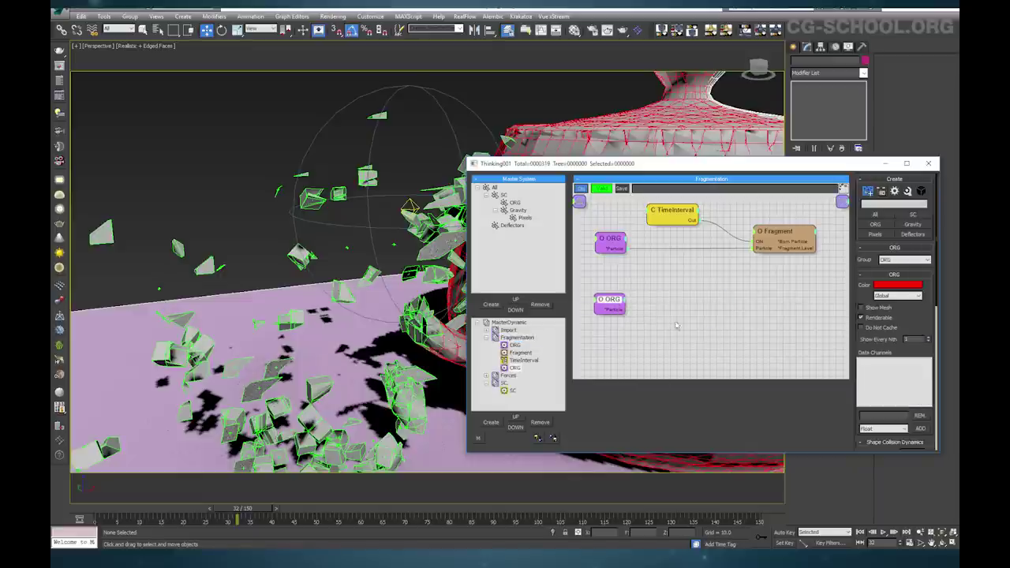
right_click(621, 300)
click(607, 475)
Add a Pixels group node below the ORG node in the Fragmentation set
right_click(623, 300)
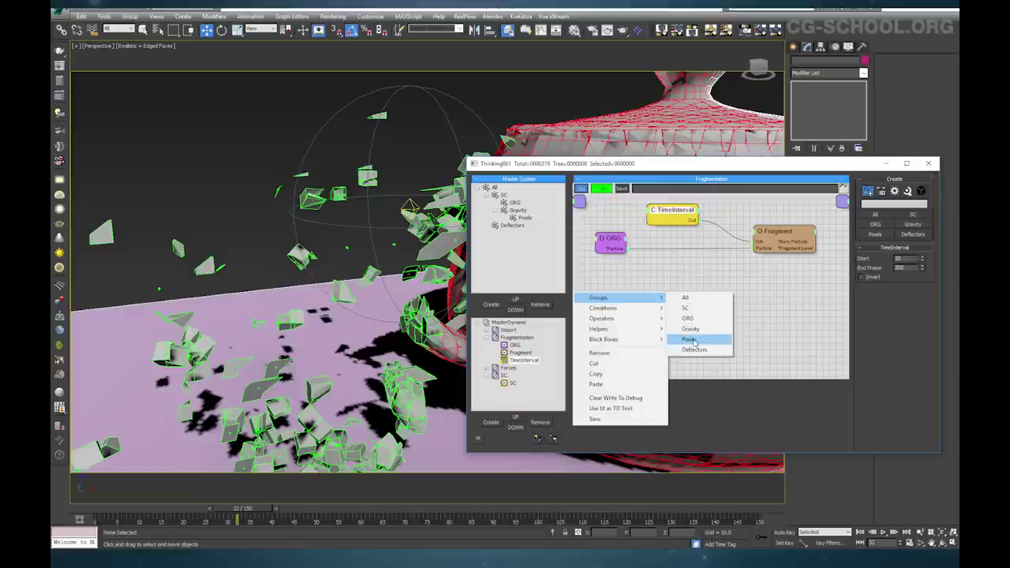
click(693, 339)
drag(639, 305, 624, 304)
right_click(666, 305)
mouse_move(694, 330)
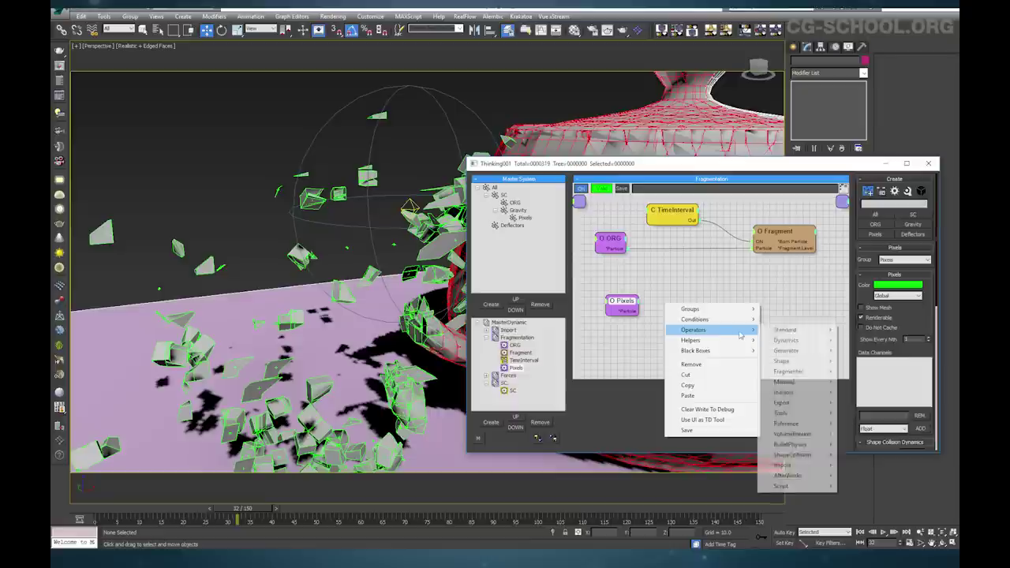
mouse_move(785, 329)
click(865, 423)
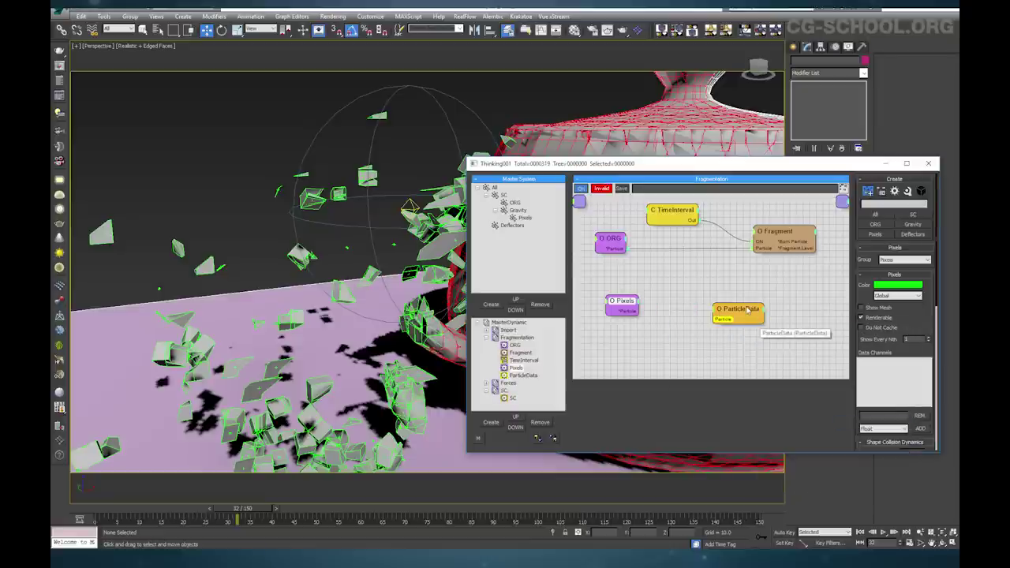
click(753, 309)
right_click(706, 304)
click(744, 481)
Add a standard ParticleDie operator and place it below the Fragment node
right_click(702, 320)
mouse_move(778, 351)
mouse_move(836, 344)
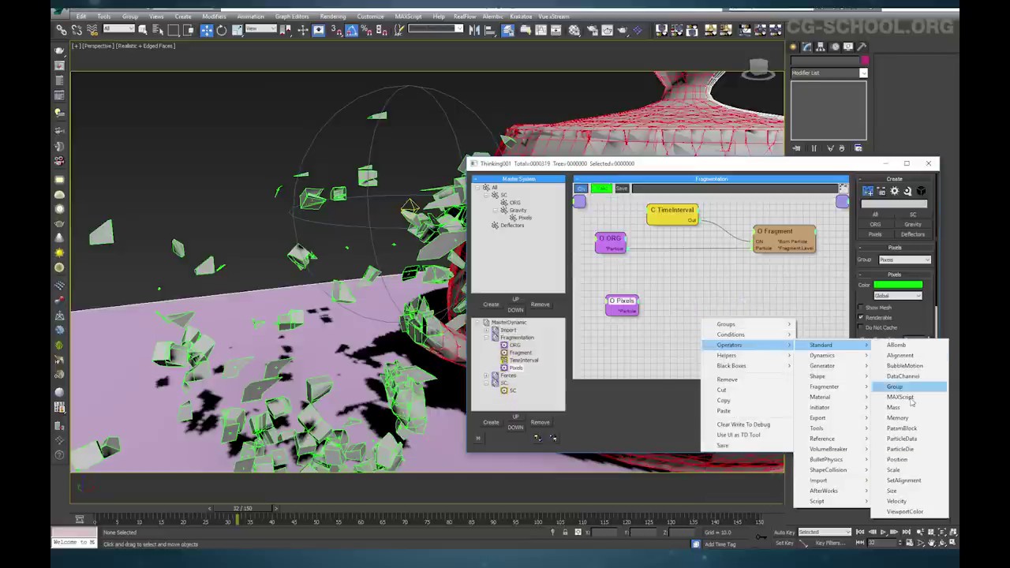
click(917, 449)
click(757, 287)
click(761, 294)
click(765, 300)
drag(781, 295, 780, 305)
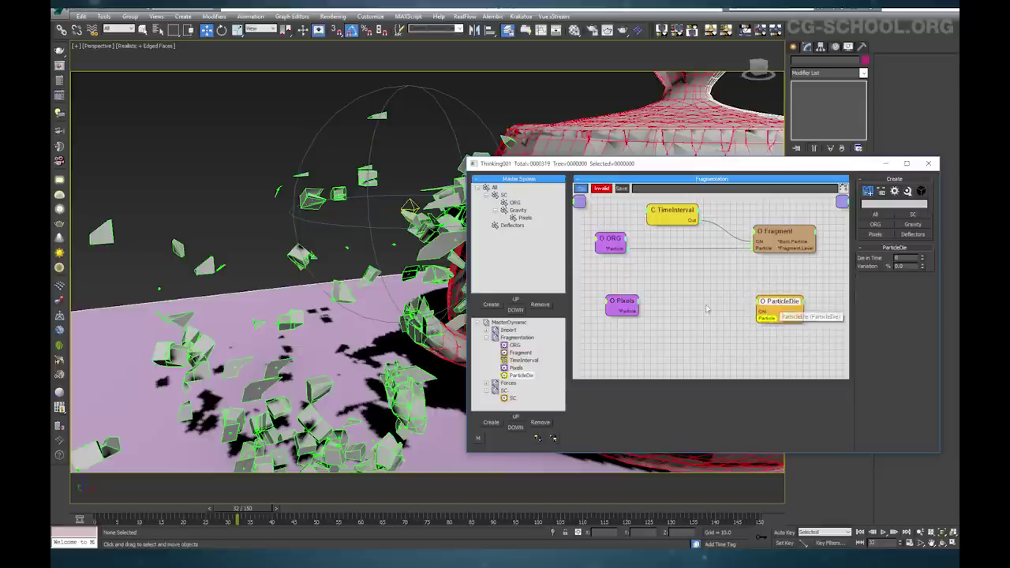
Connect the Particle output of Pixels to the Particle input of ParticleDie
click(630, 302)
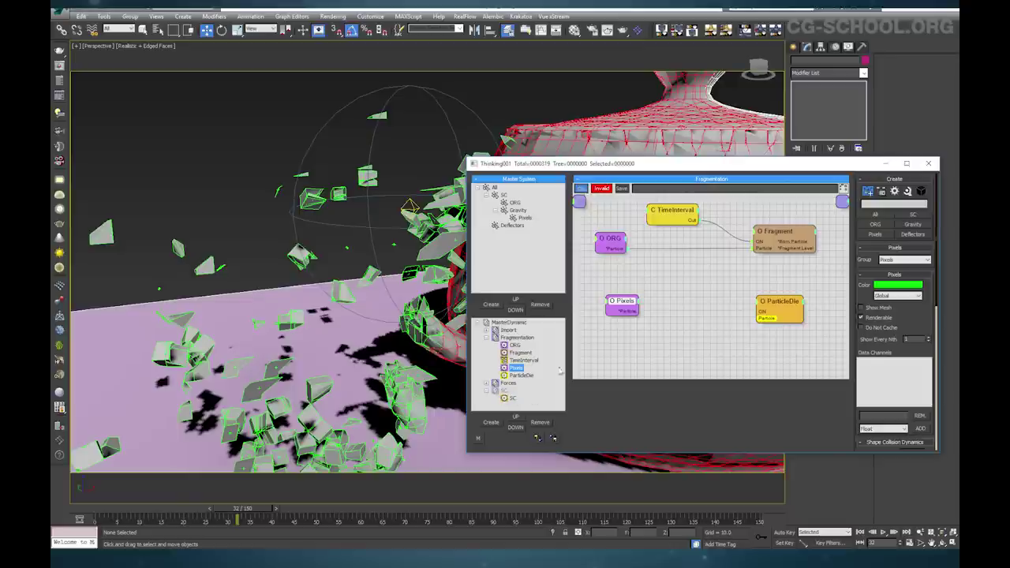
drag(625, 308, 619, 310)
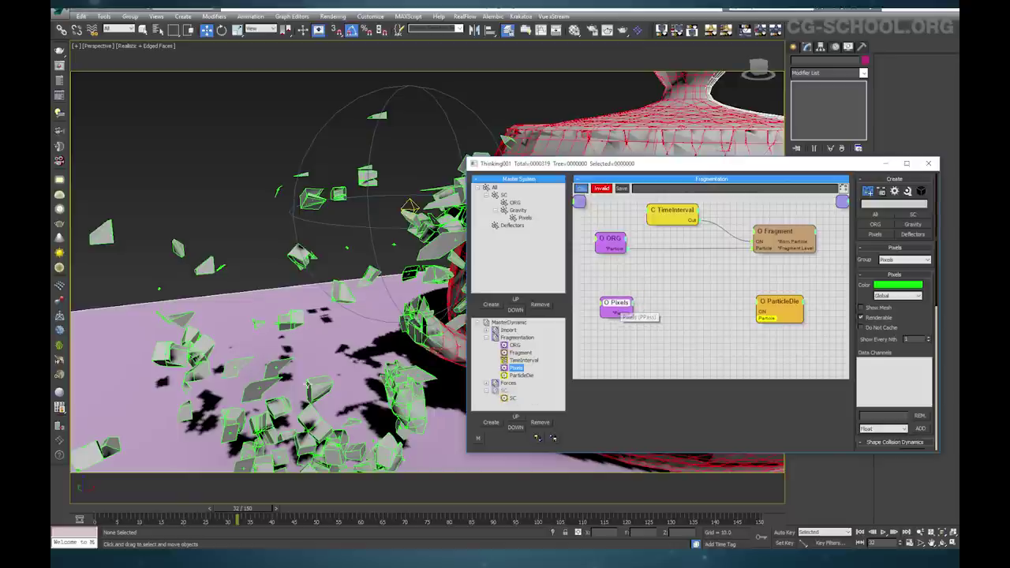
drag(631, 312, 631, 317)
drag(771, 319, 631, 315)
Expose the Size output on the Pixels node and align it with the ParticleDie node
click(634, 309)
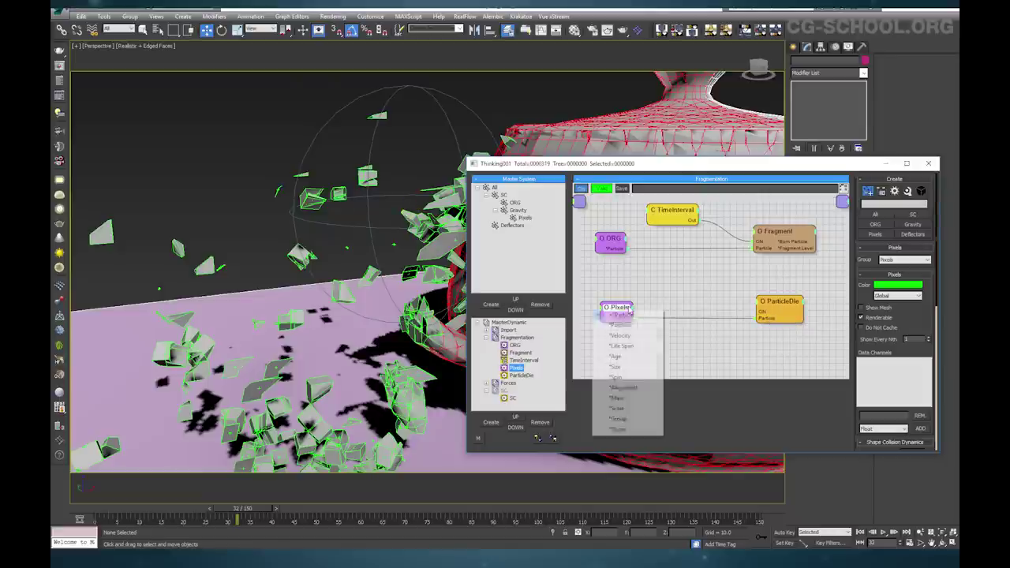
click(617, 366)
drag(627, 317, 627, 311)
click(780, 303)
drag(780, 302, 776, 303)
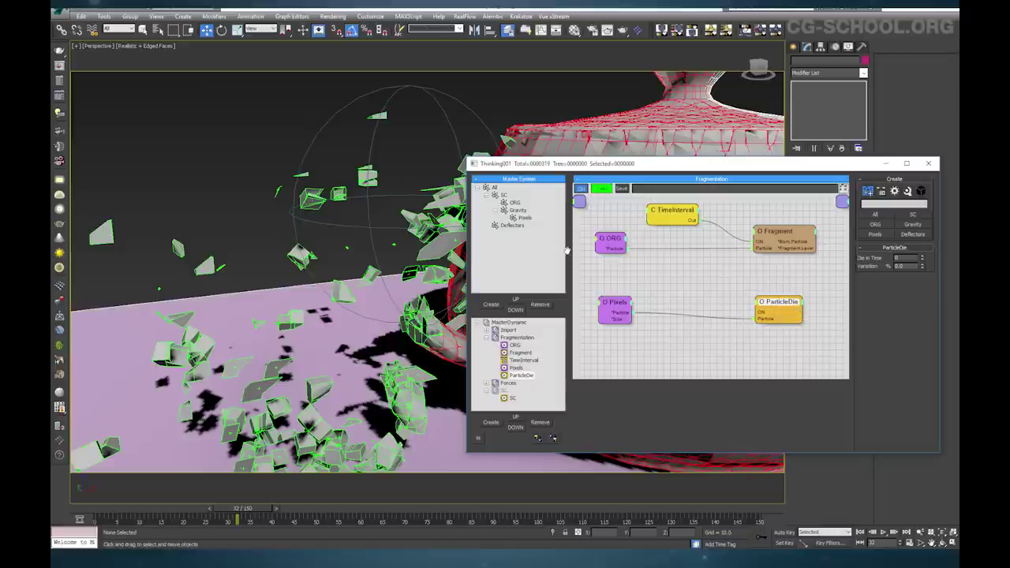
Create a particle group named Test under All and set its colour to yellow
click(493, 188)
click(493, 306)
click(508, 233)
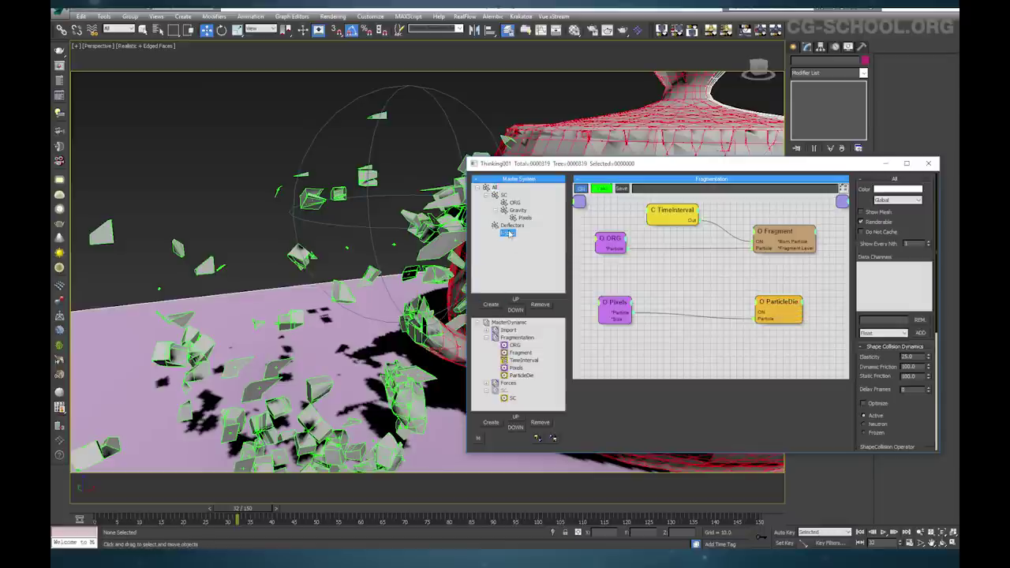
click(507, 234)
text(Test)
key(Return)
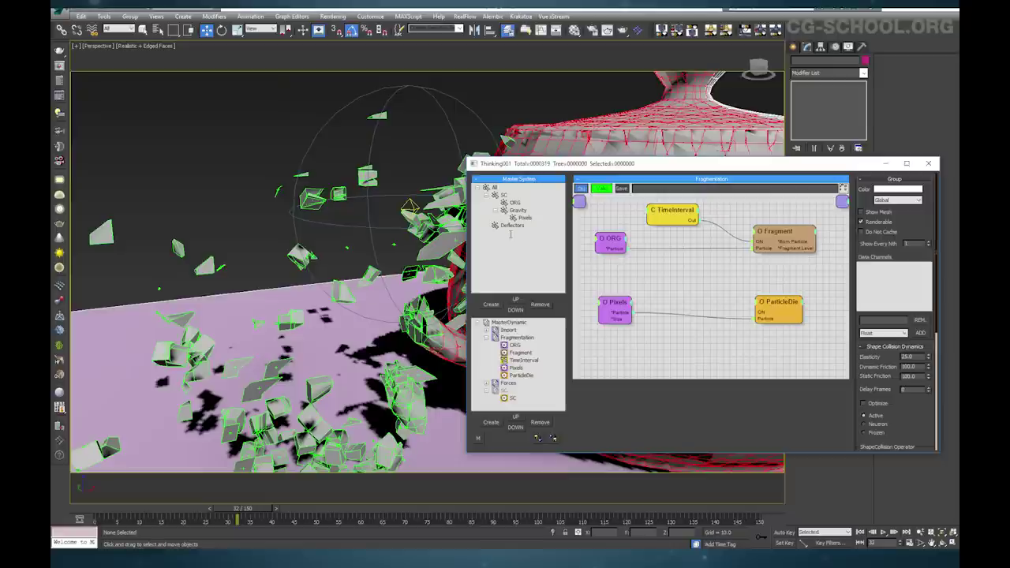
click(916, 191)
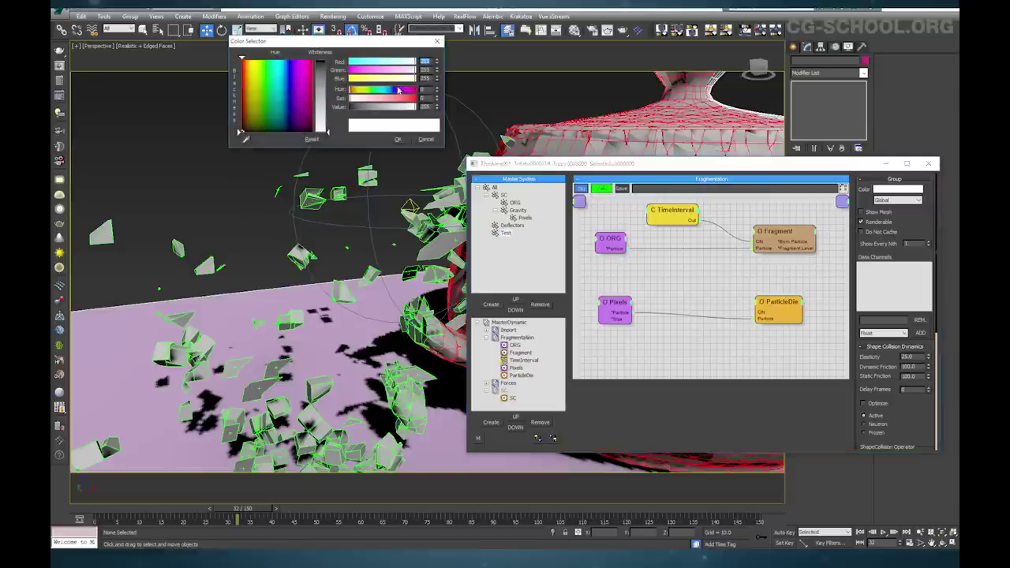
drag(375, 78, 336, 80)
click(398, 139)
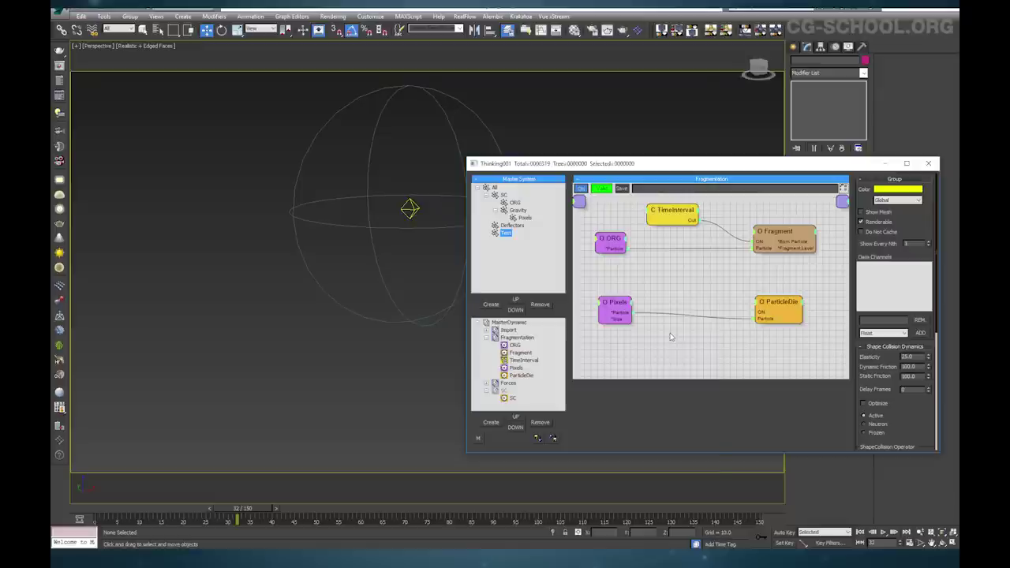
Add a Threshold condition, wire it between the Size output of Pixels and the ON input of ParticleDie, and refresh the particles
right_click(622, 335)
mouse_move(652, 349)
mouse_move(735, 352)
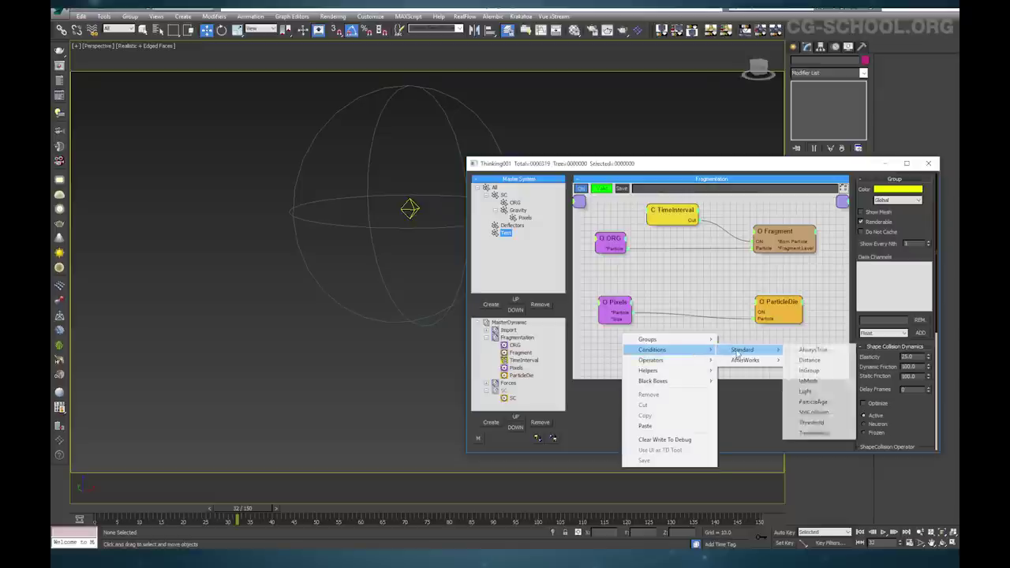
click(829, 426)
drag(692, 337, 682, 331)
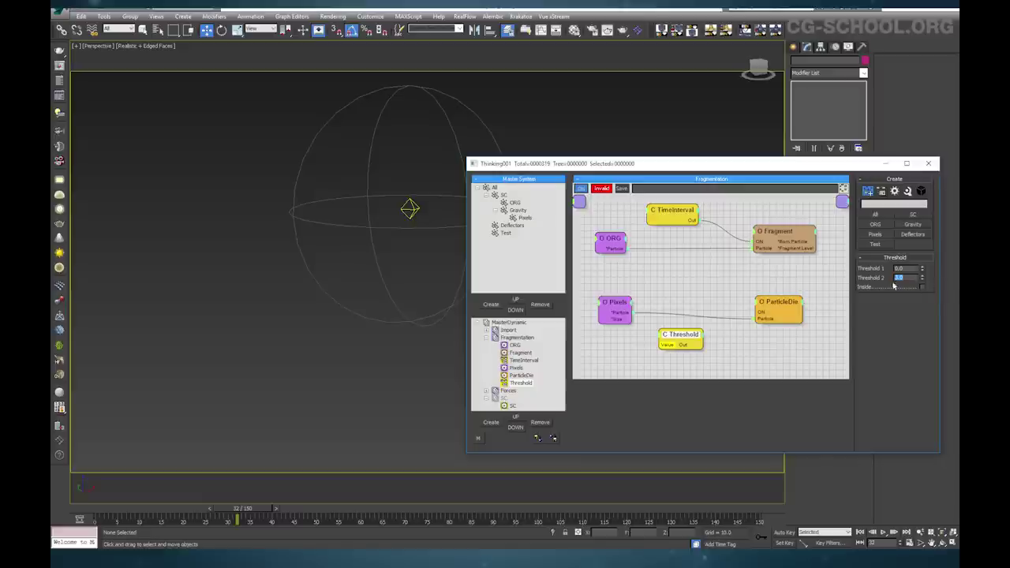
drag(661, 345, 762, 312)
click(276, 511)
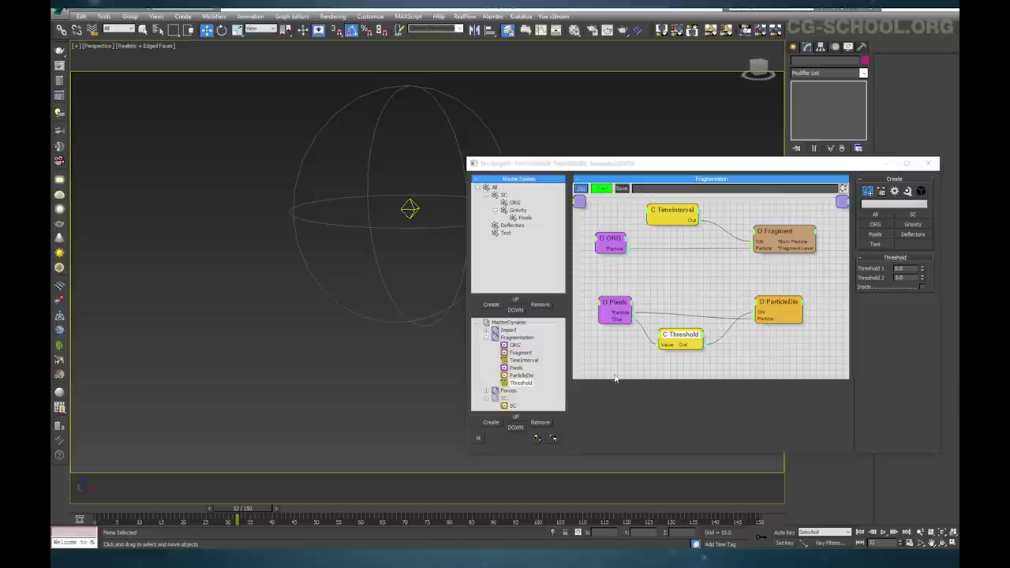
Add a Group operator below ParticleDie and connect the Particle output of Pixels to its Particle input
drag(781, 306, 786, 292)
right_click(791, 332)
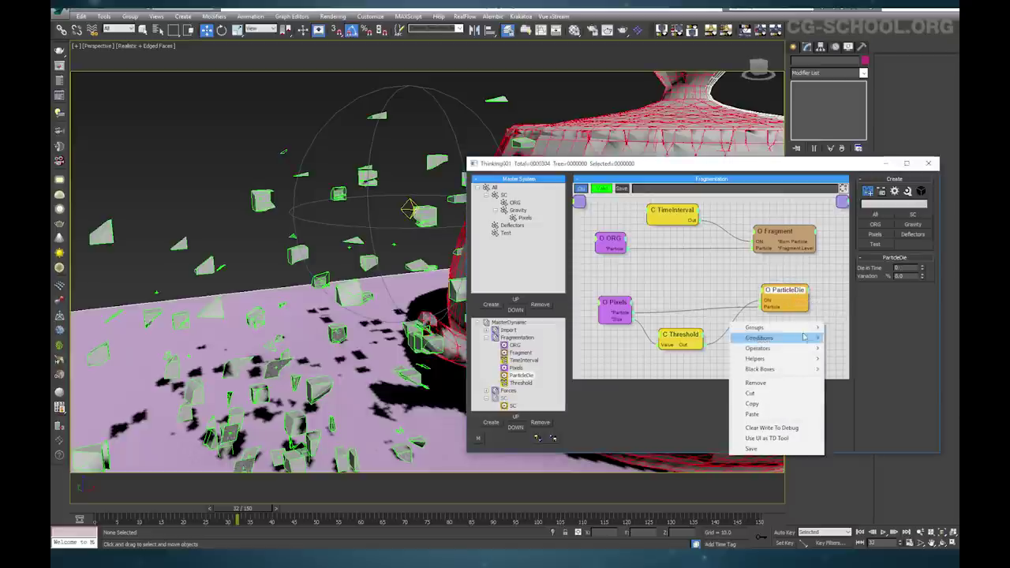
mouse_move(802, 349)
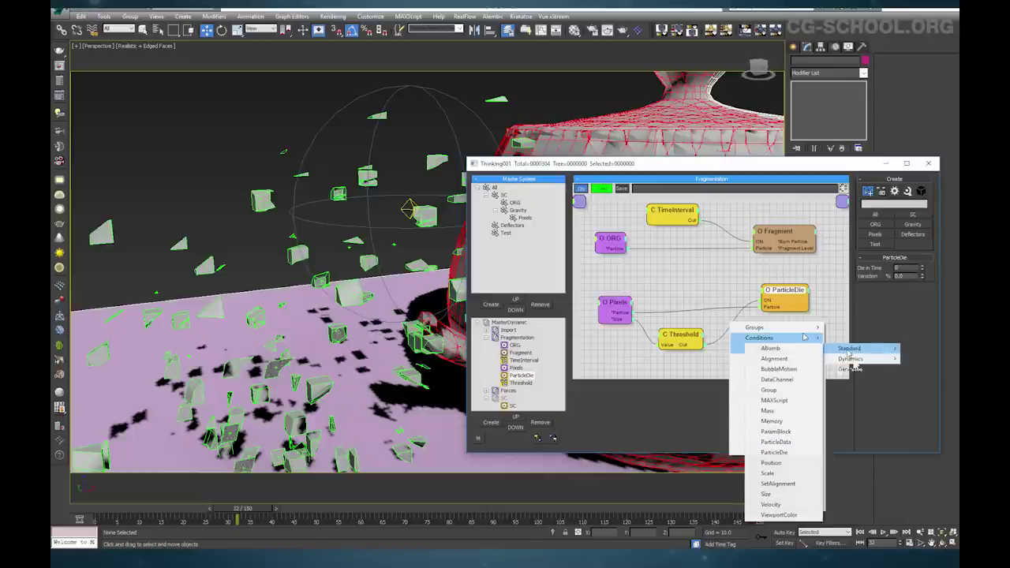
click(783, 391)
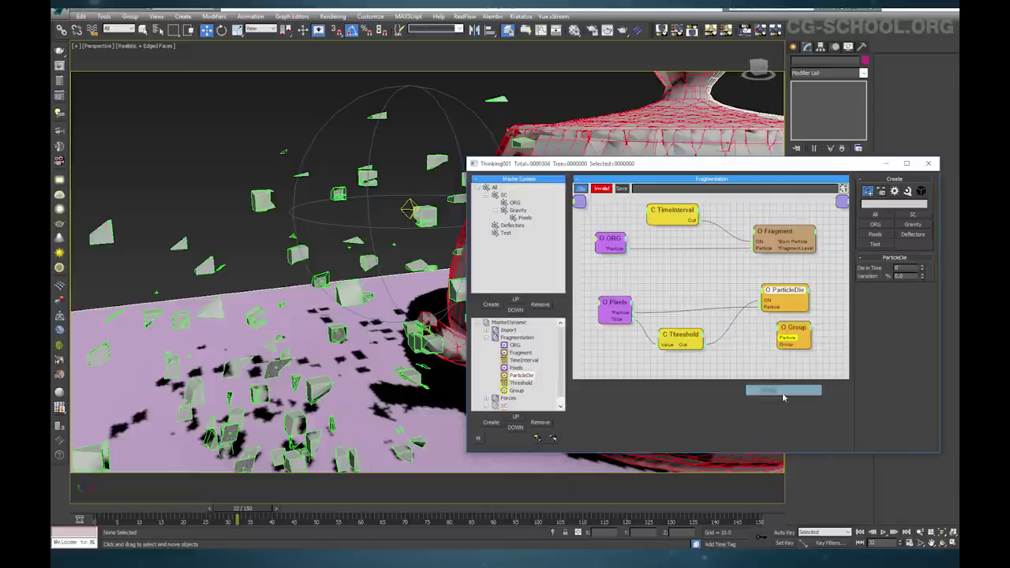
drag(779, 337, 628, 313)
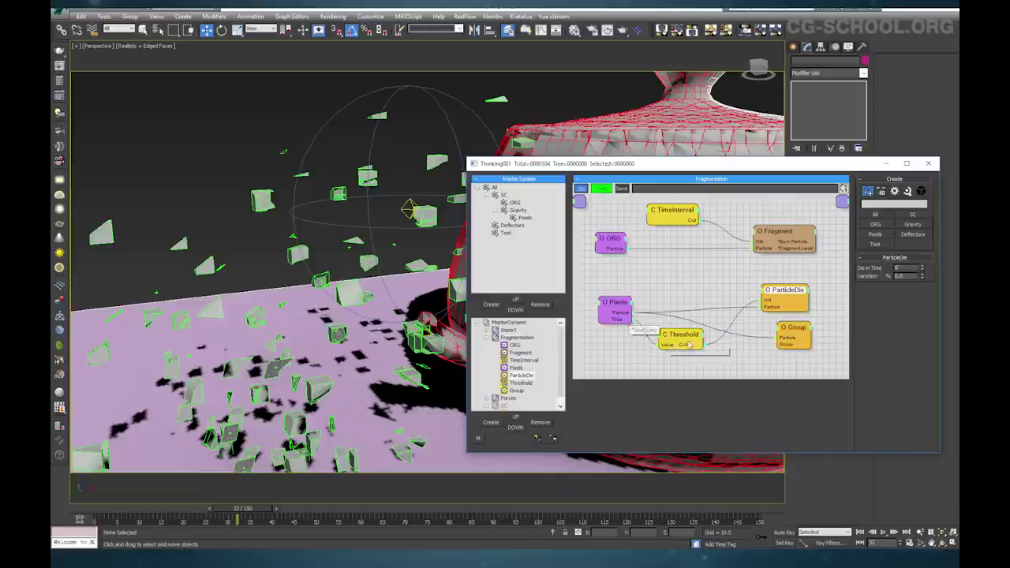
Connect the Threshold output to the ON input of the Group operator, disable ParticleDie, and refresh the particles
click(779, 331)
click(769, 333)
drag(701, 345, 783, 342)
right_click(781, 341)
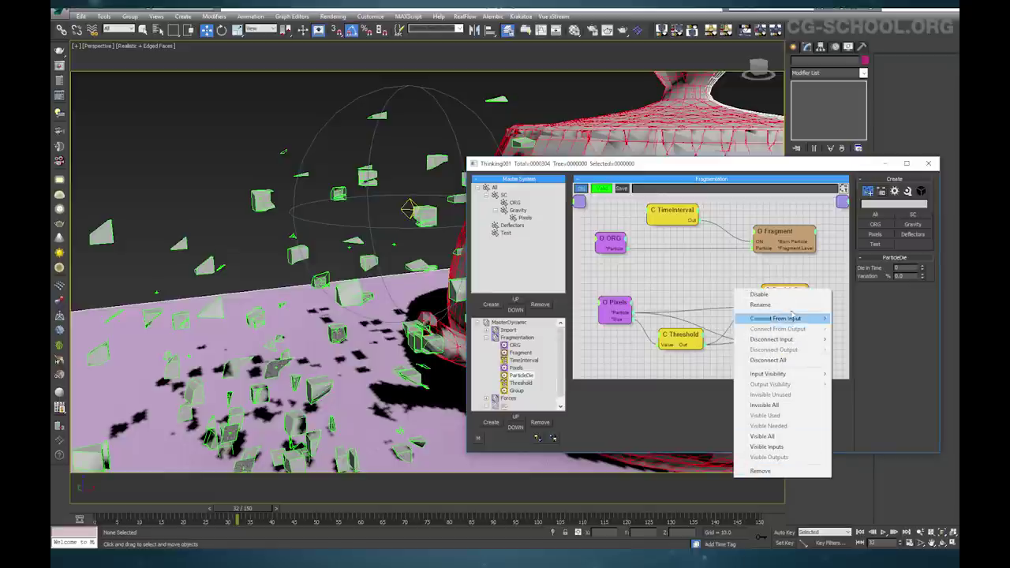
click(760, 294)
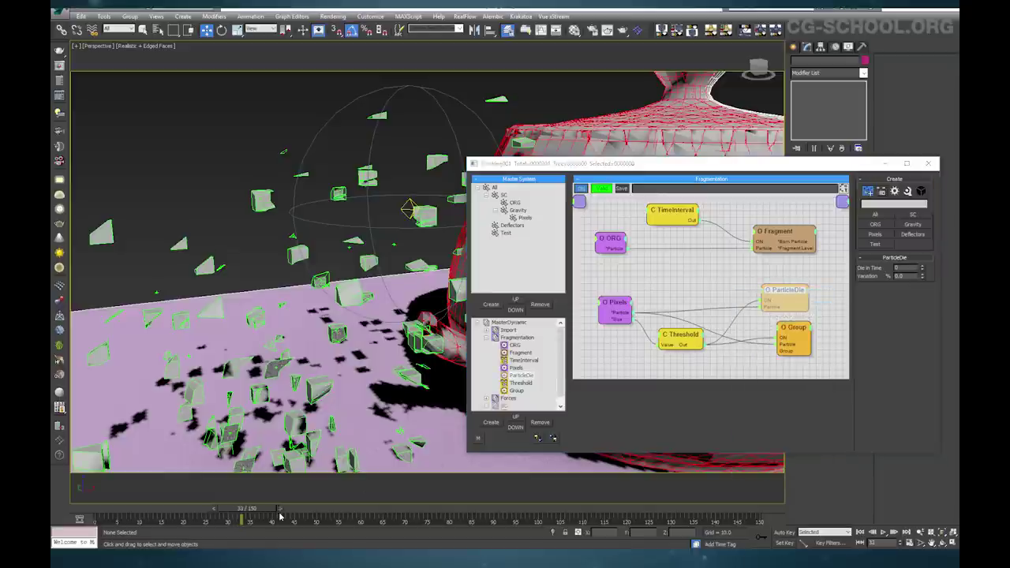
click(216, 510)
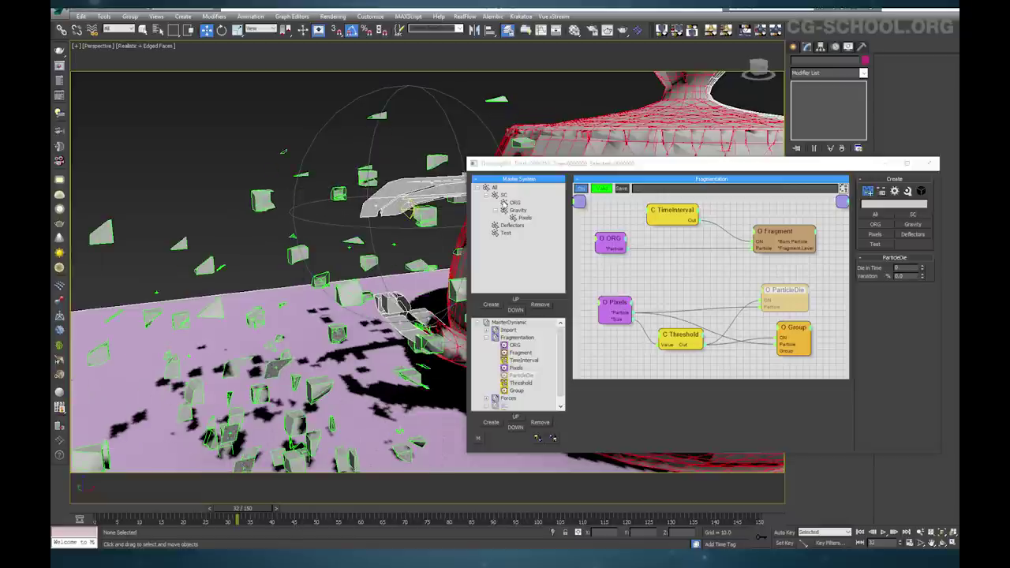
Assign the Test particle group as the target of the Group operator
drag(601, 170, 553, 160)
click(550, 249)
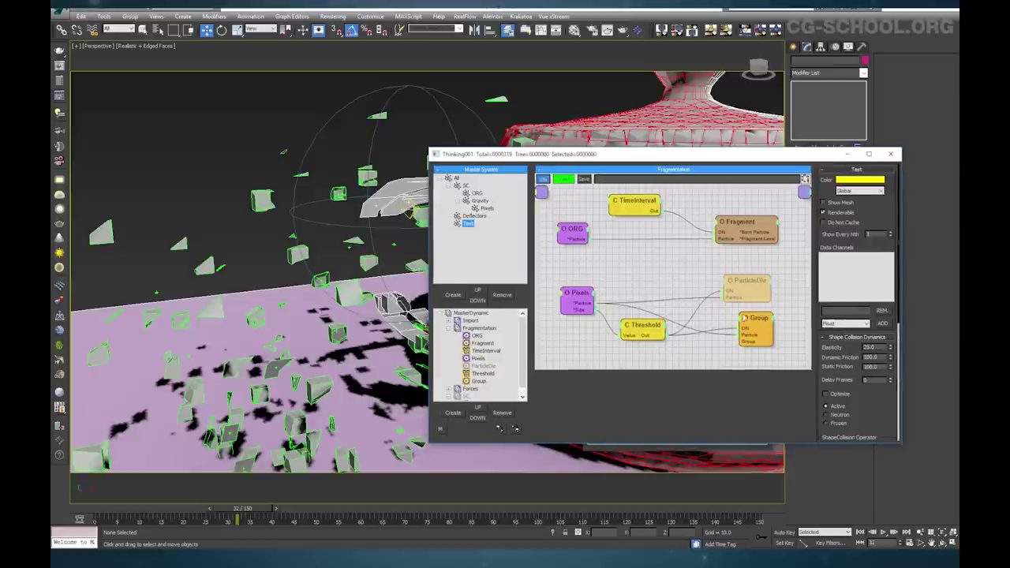
click(755, 319)
click(853, 261)
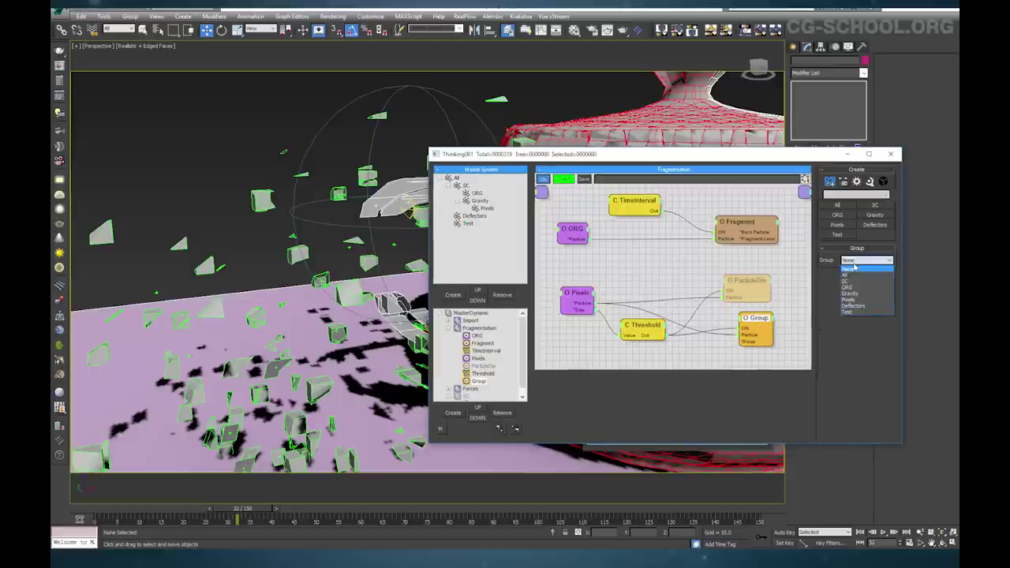
click(862, 312)
Inspect the regrouped yellow fragments near the teapot handle, set Threshold 2 to 5.0, and refresh the particles
drag(774, 158, 891, 177)
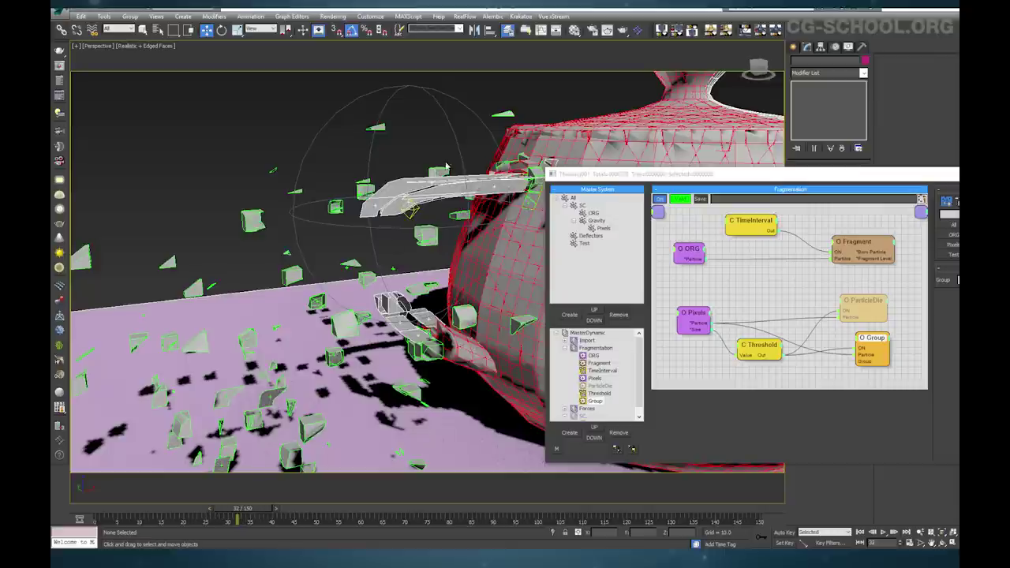
alt+middle_drag(440, 331, 394, 299)
scroll(405, 328, up, 6)
drag(879, 182, 778, 167)
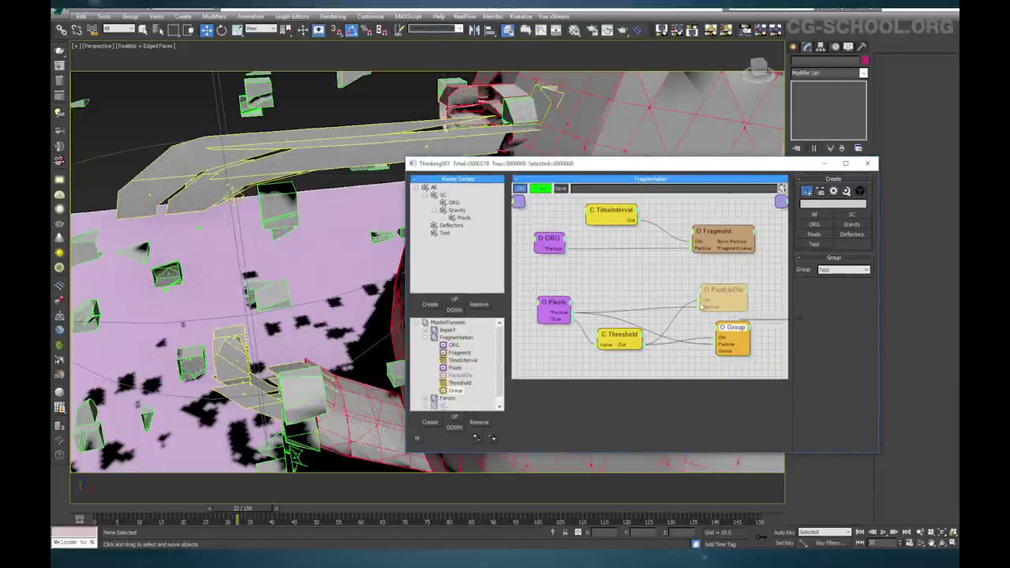
click(619, 334)
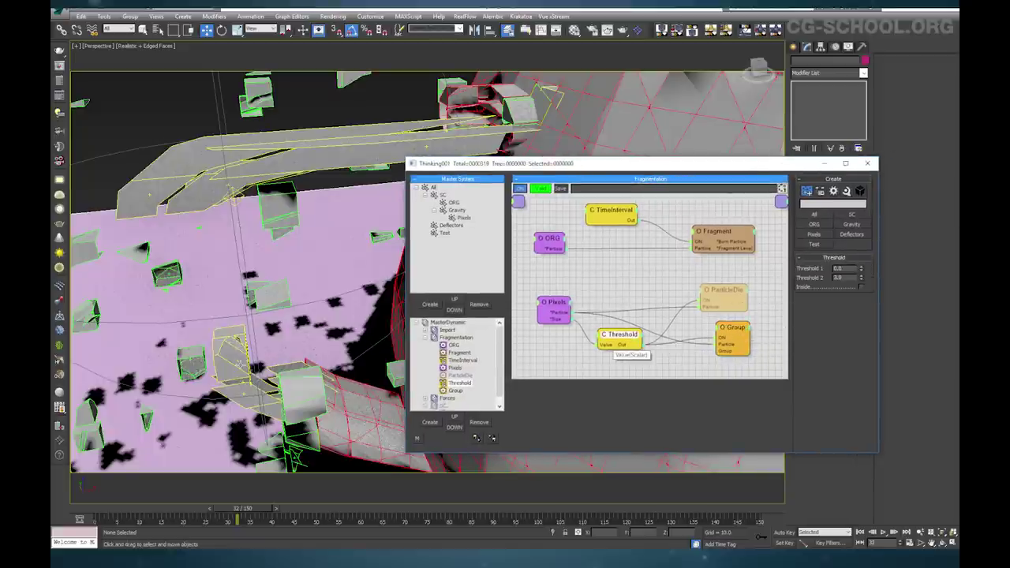
click(849, 289)
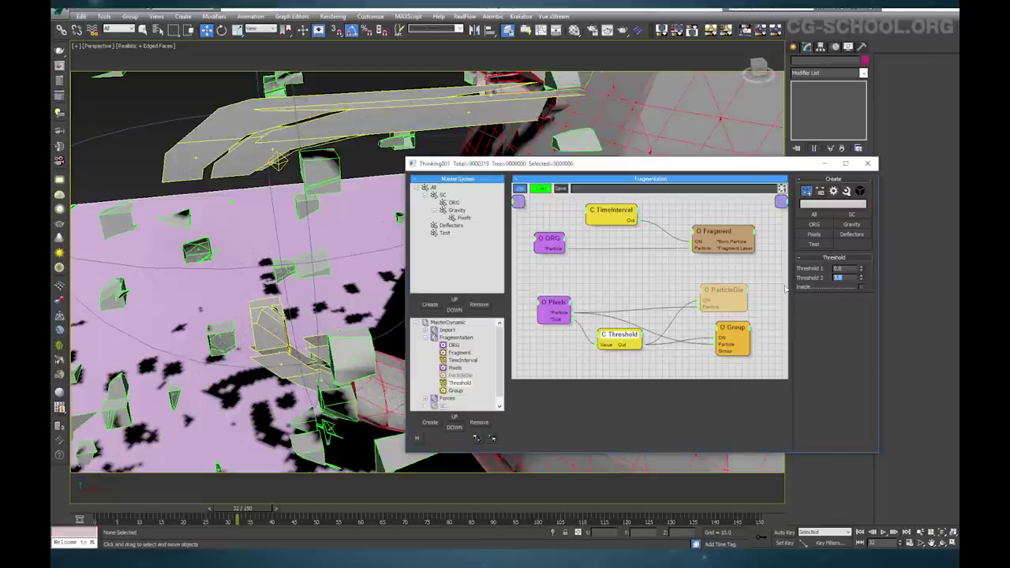
click(210, 510)
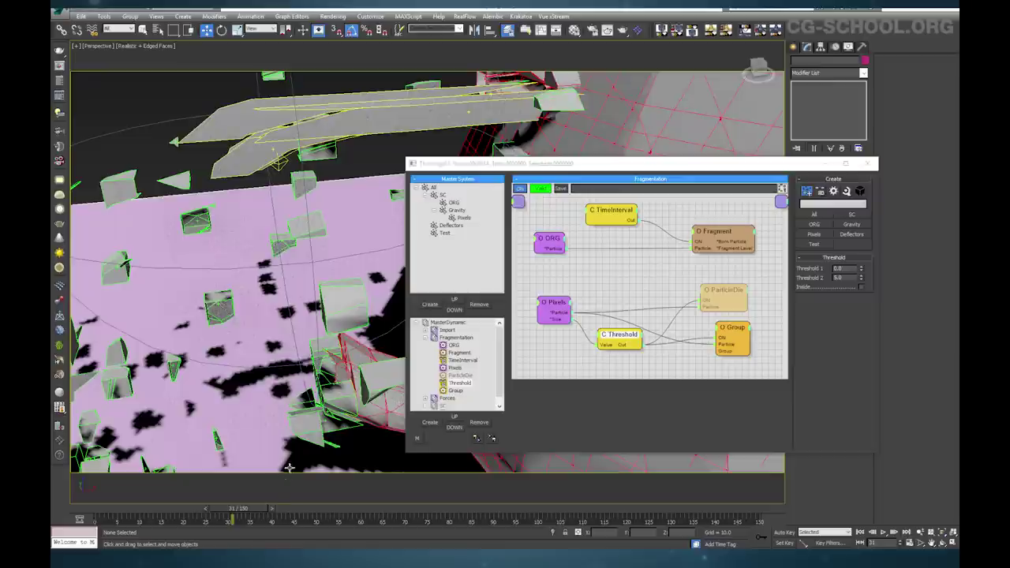
Set Threshold 2 of the Threshold condition to 4.0 and refresh the particles
middle_drag(332, 383, 338, 351)
scroll(313, 373, down, 3)
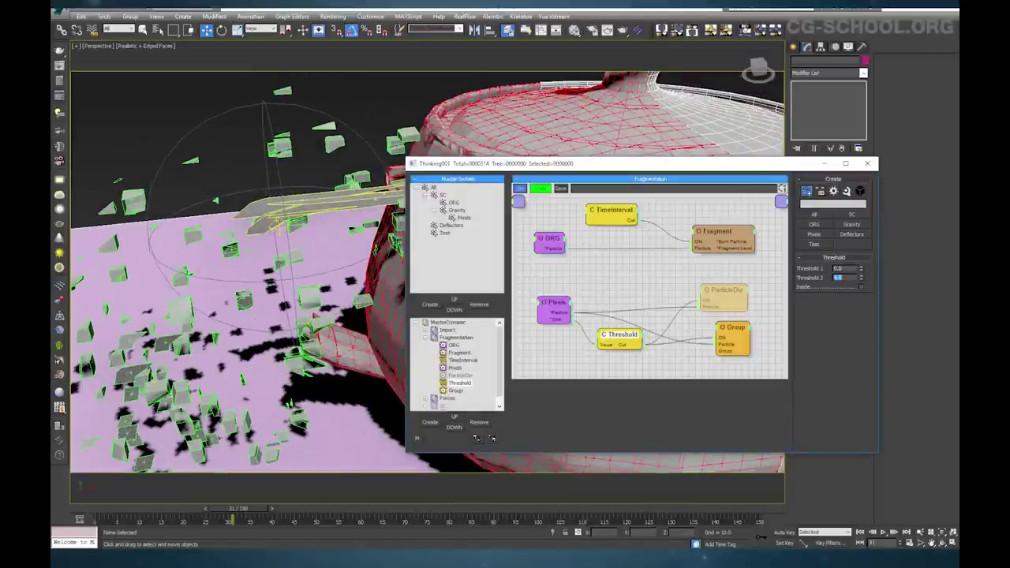
click(206, 511)
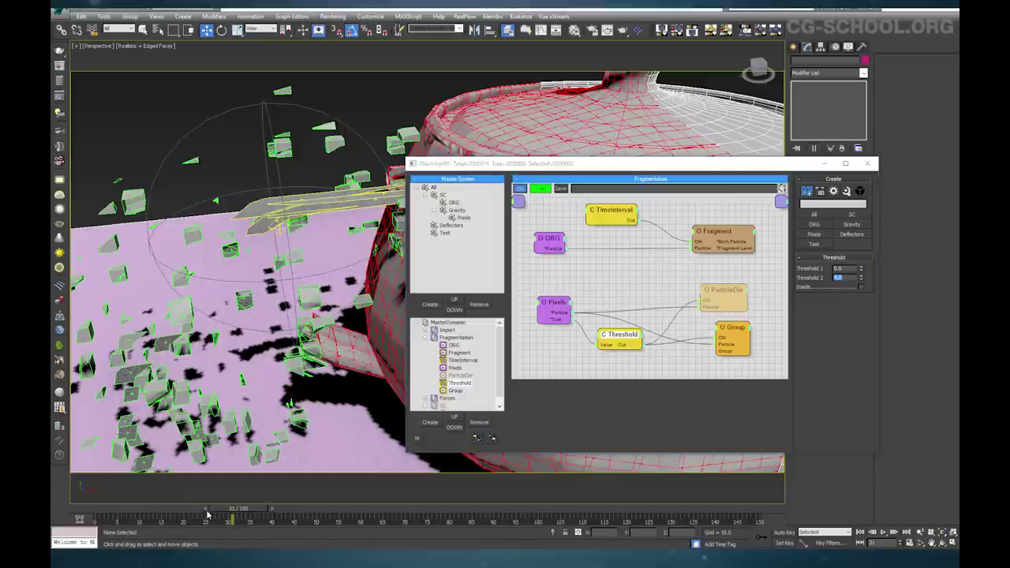
click(267, 509)
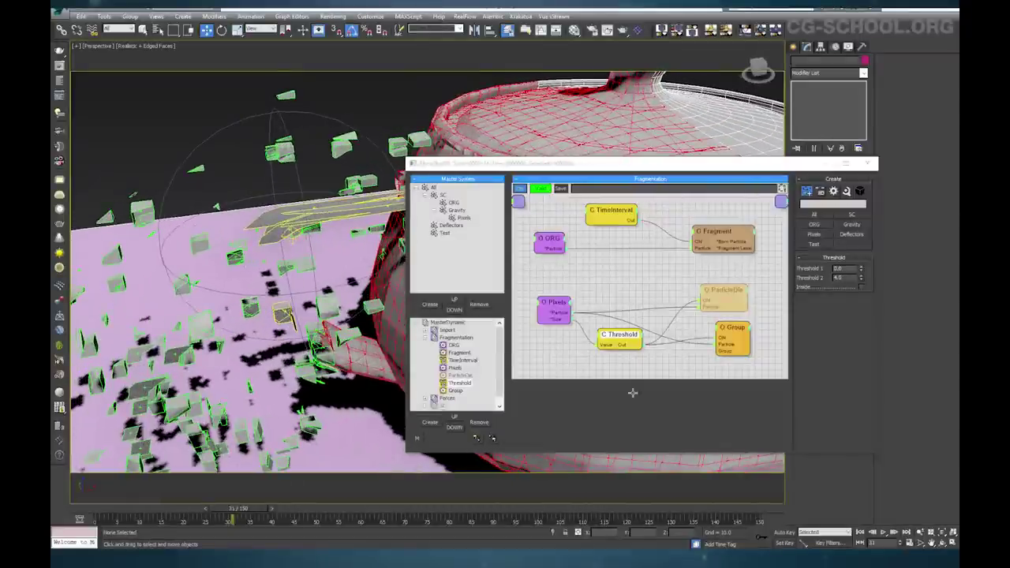
Disable the Group operator, enable ParticleDie again, and refresh the particles at frame 31
right_click(743, 331)
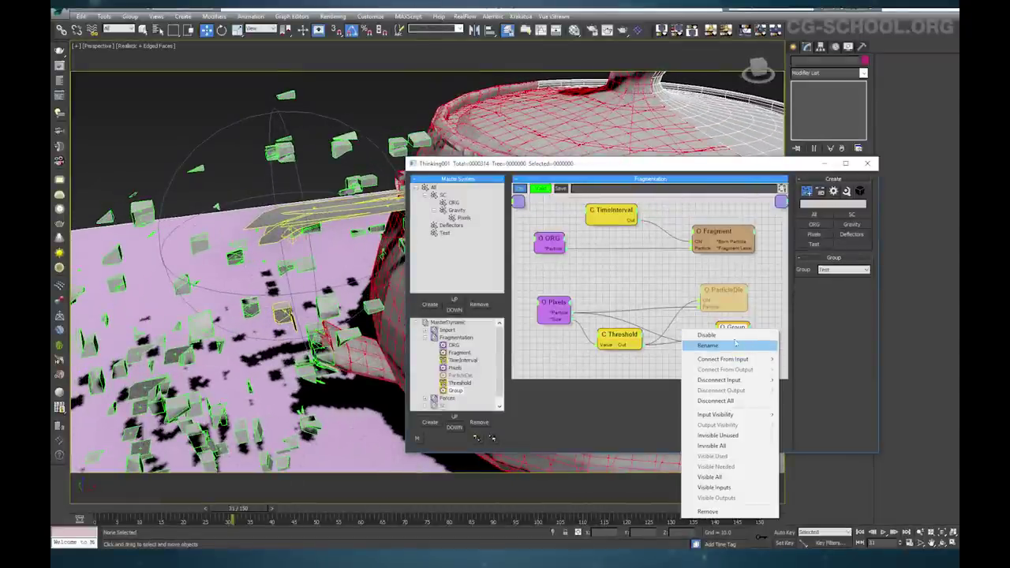
key(Escape)
right_click(734, 298)
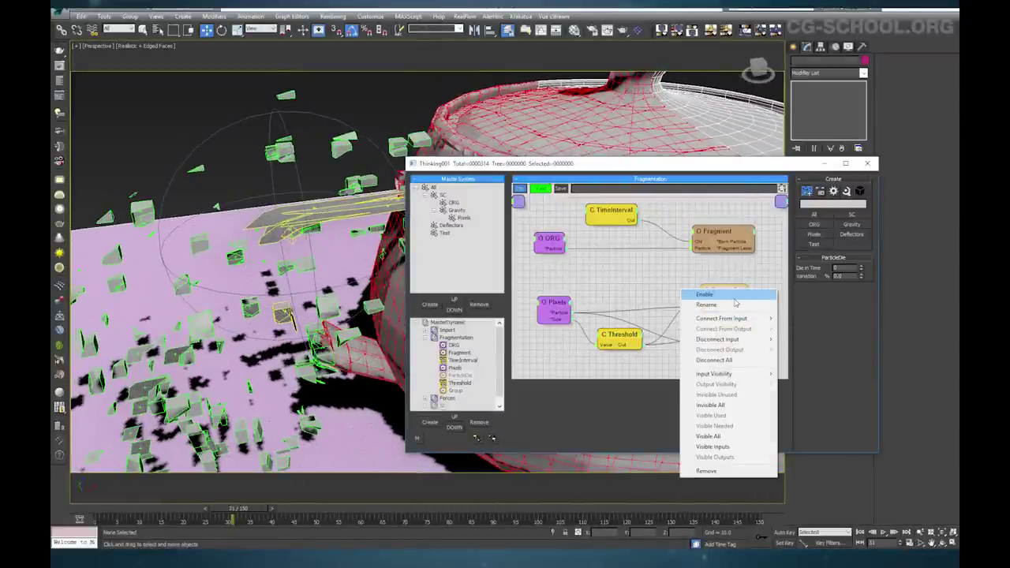
click(735, 297)
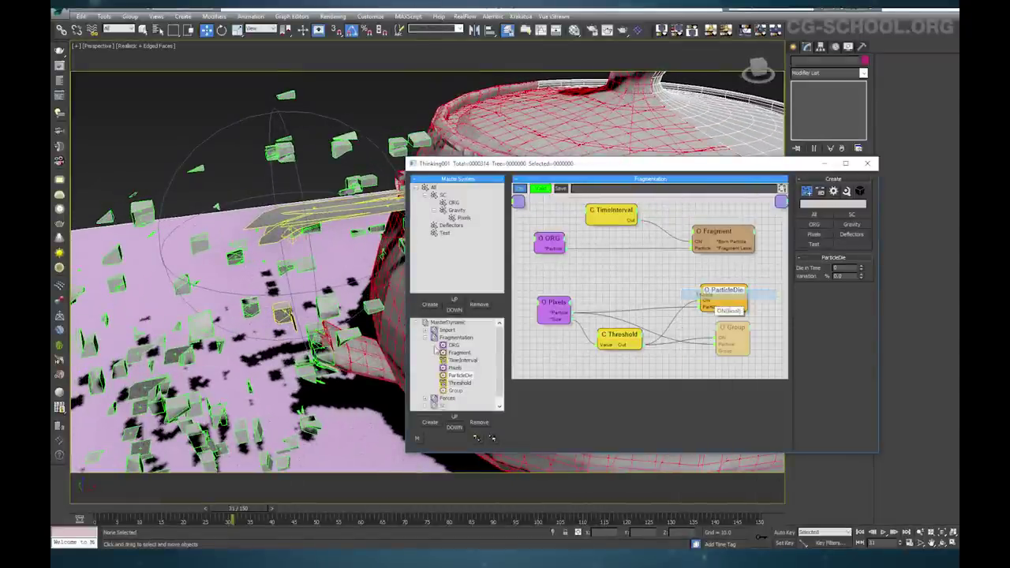
click(272, 509)
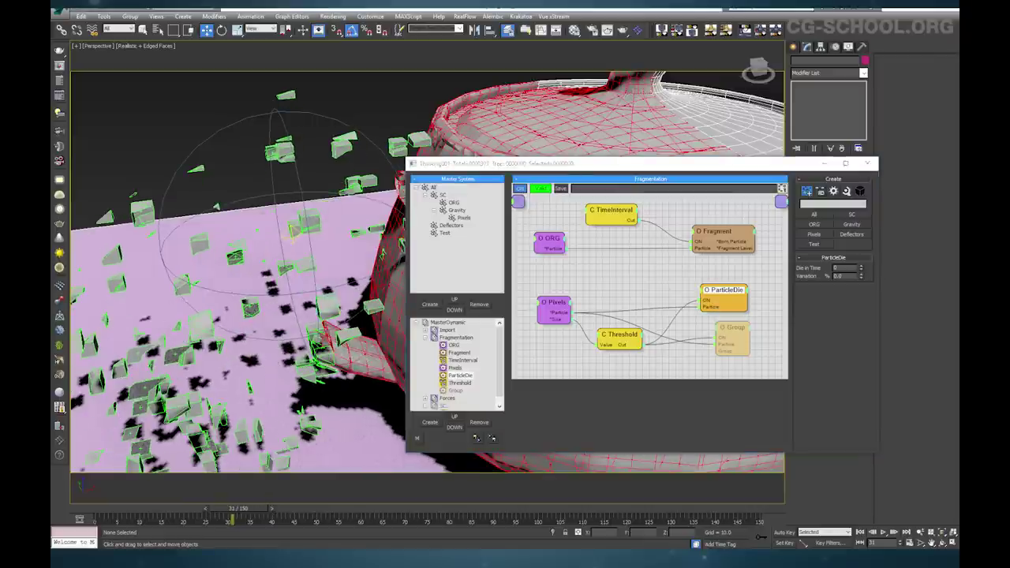
Minimize the thinkingParticles window and close the layer window to view the remaining fragments around the teapot
alt+middle_drag(282, 363, 321, 308)
scroll(295, 306, down, 5)
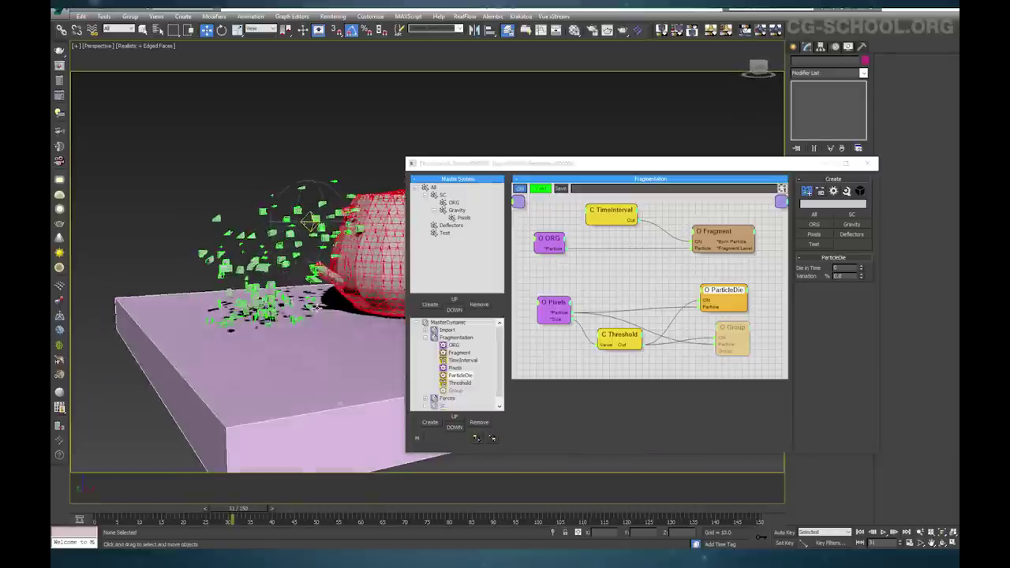
drag(755, 167, 790, 220)
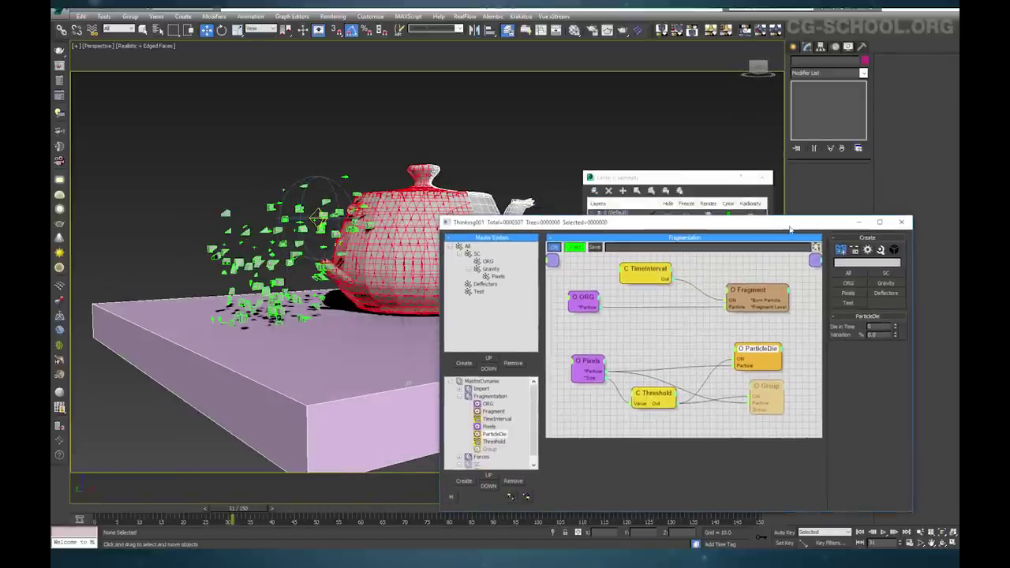
click(860, 220)
click(763, 177)
scroll(341, 273, up, 5)
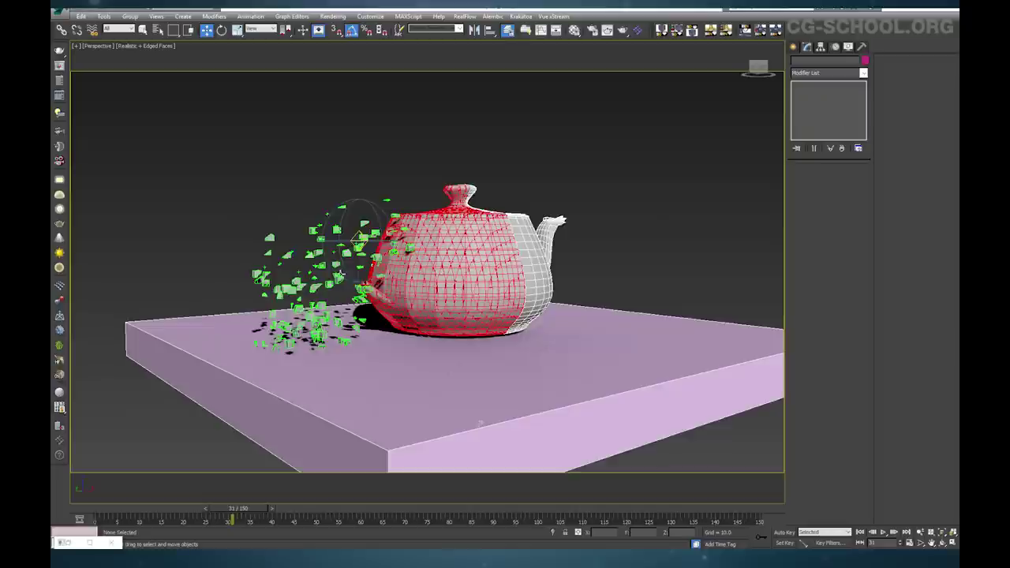
Restore the thinkingParticles window and set the Speed of the Velocity operator in Forces to -75.0
click(75, 542)
click(480, 457)
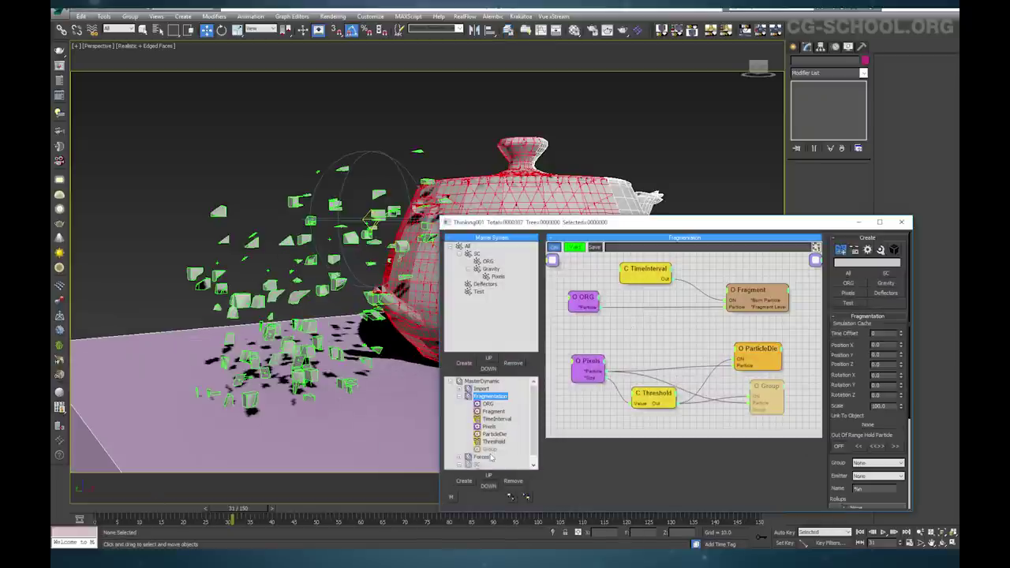
click(761, 306)
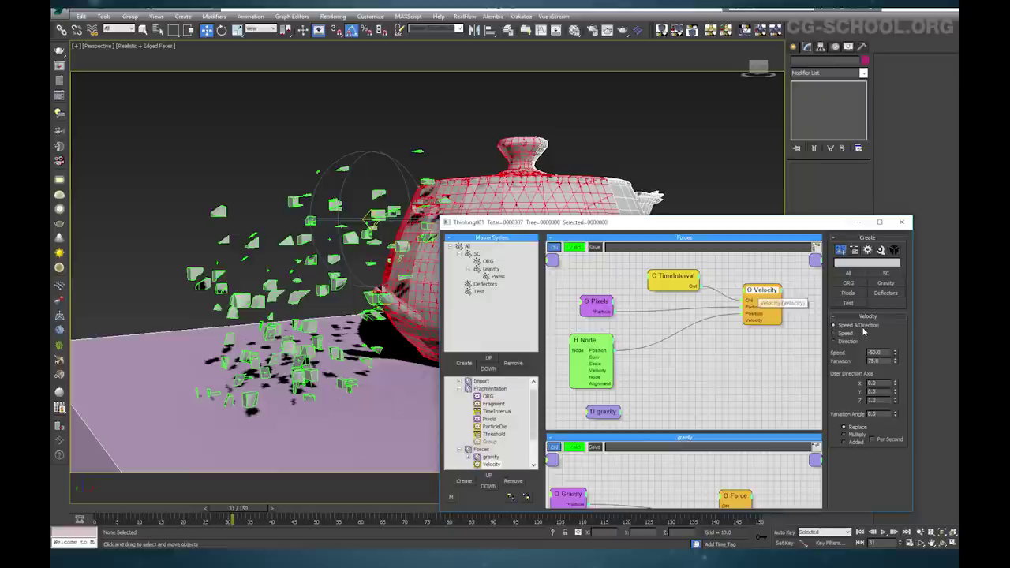
text(5)
Minimize the thinkingParticles window and examine the flying fragments around the teapot and above the ground from several angles
click(858, 222)
middle_drag(373, 285, 403, 286)
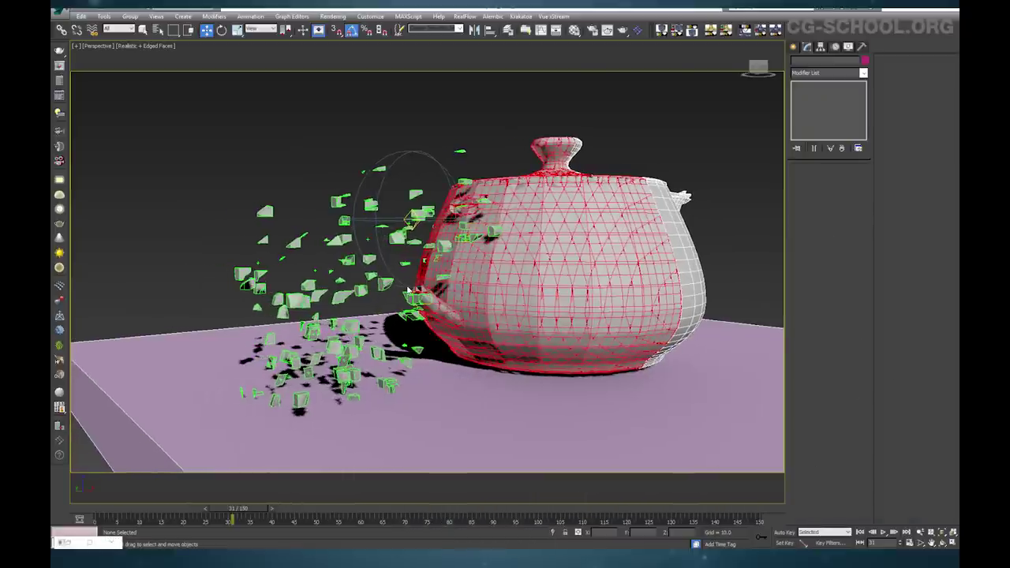
scroll(405, 287, up, 3)
middle_drag(473, 269, 454, 289)
alt+middle_drag(422, 257, 464, 264)
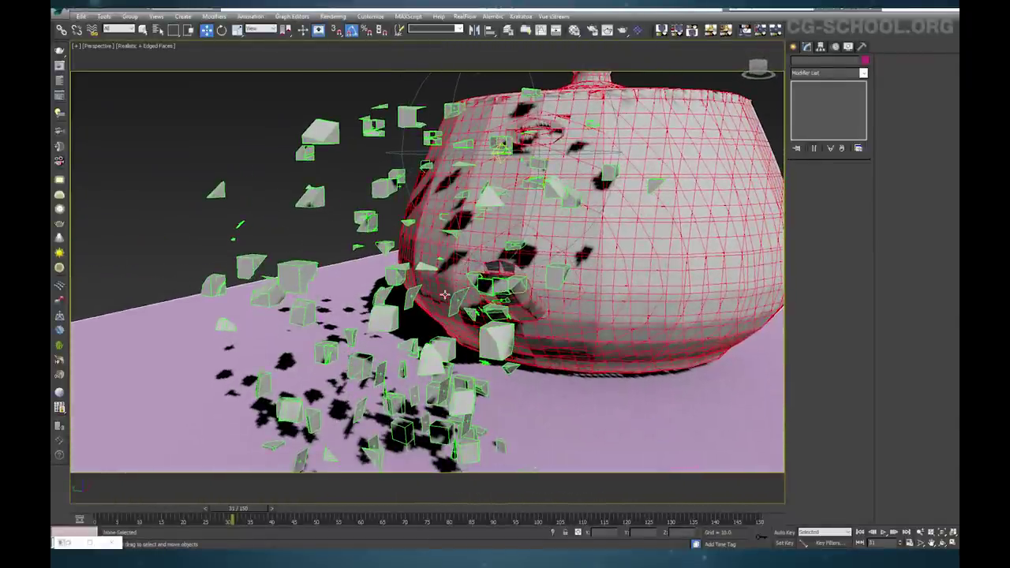
alt+middle_drag(513, 286, 396, 150)
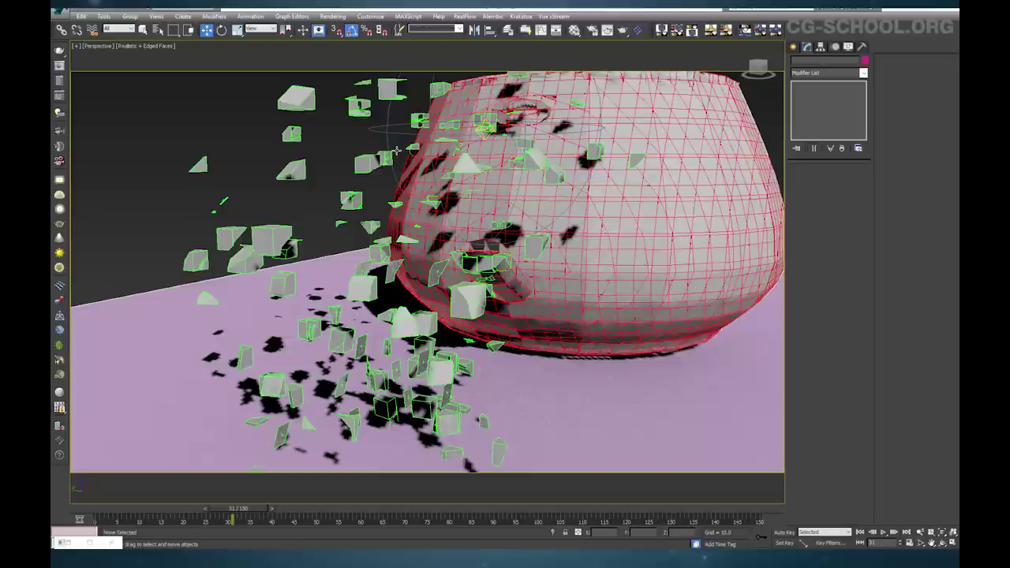
alt+middle_drag(285, 267, 254, 254)
scroll(254, 254, down, 10)
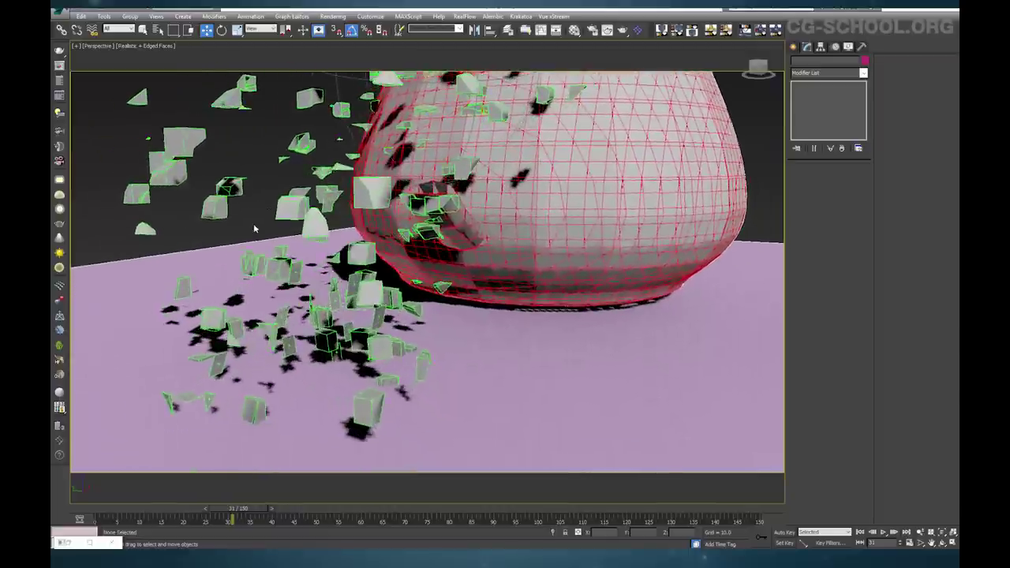
scroll(341, 258, down, 12)
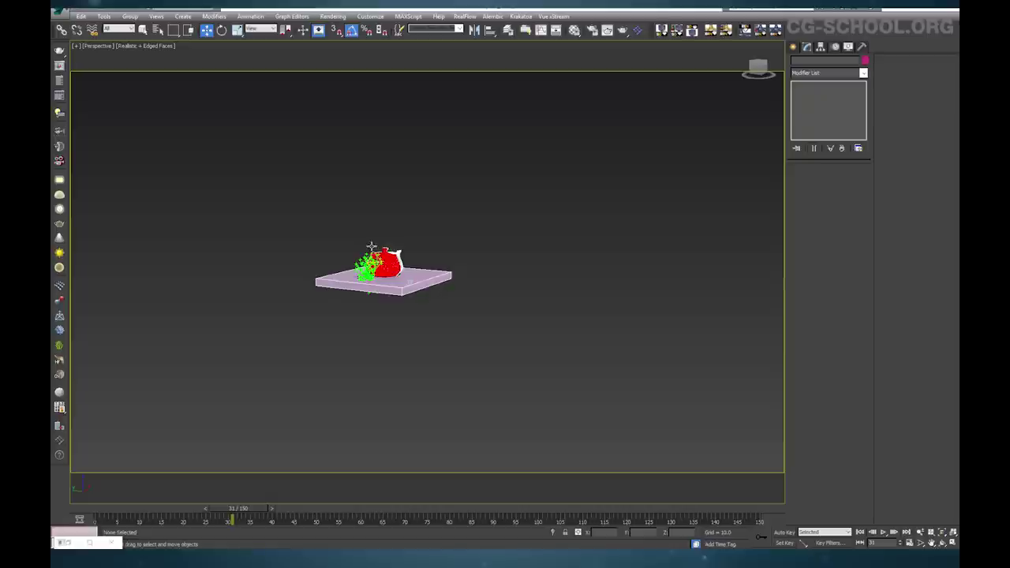
scroll(466, 291, up, 15)
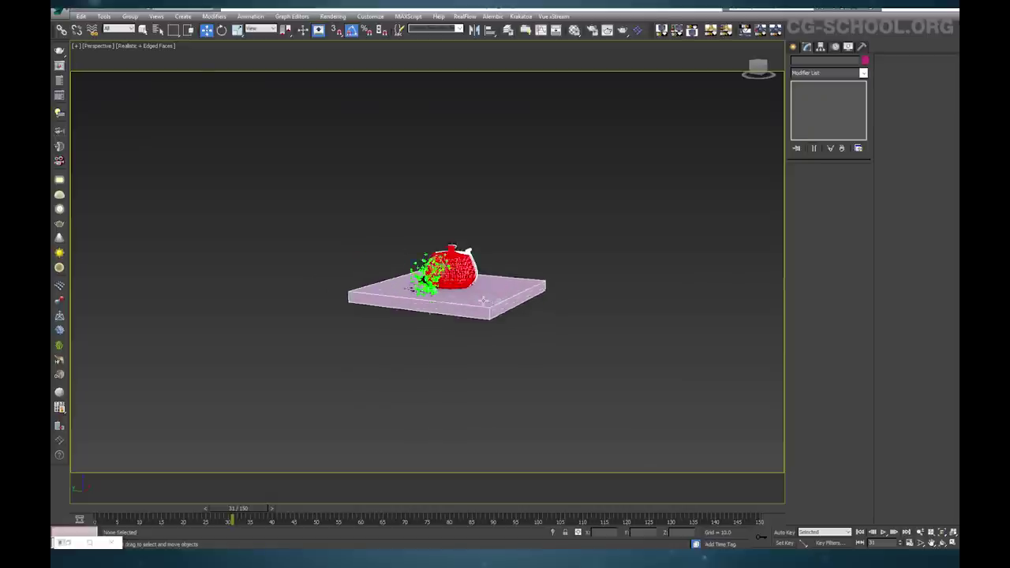
alt+middle_drag(529, 344, 551, 330)
drag(543, 286, 543, 355)
right_click(543, 355)
key(w)
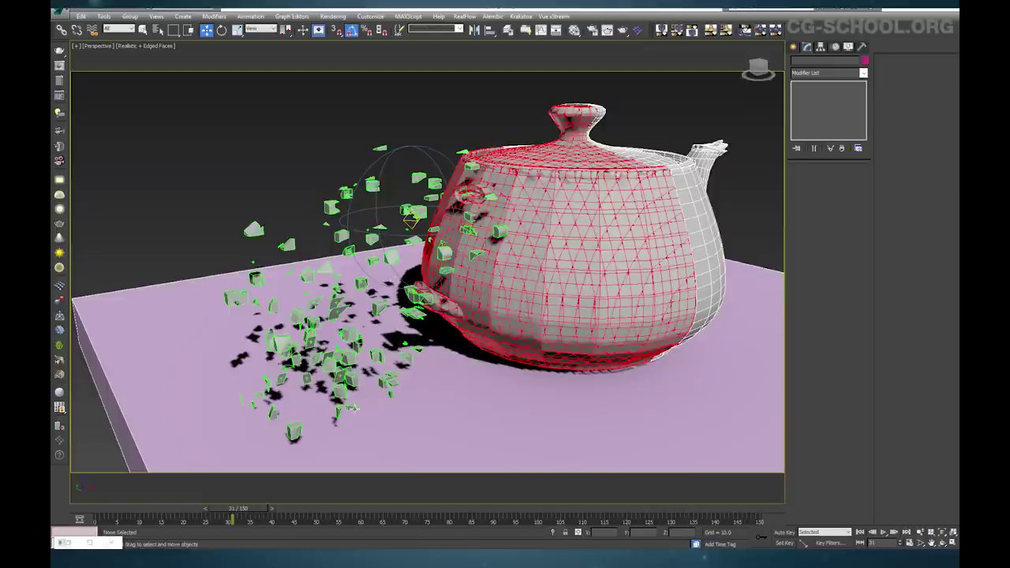
Restore the thinkingParticles window over the viewport and collapse the Fragmentation and Forces dynamic sets
click(68, 542)
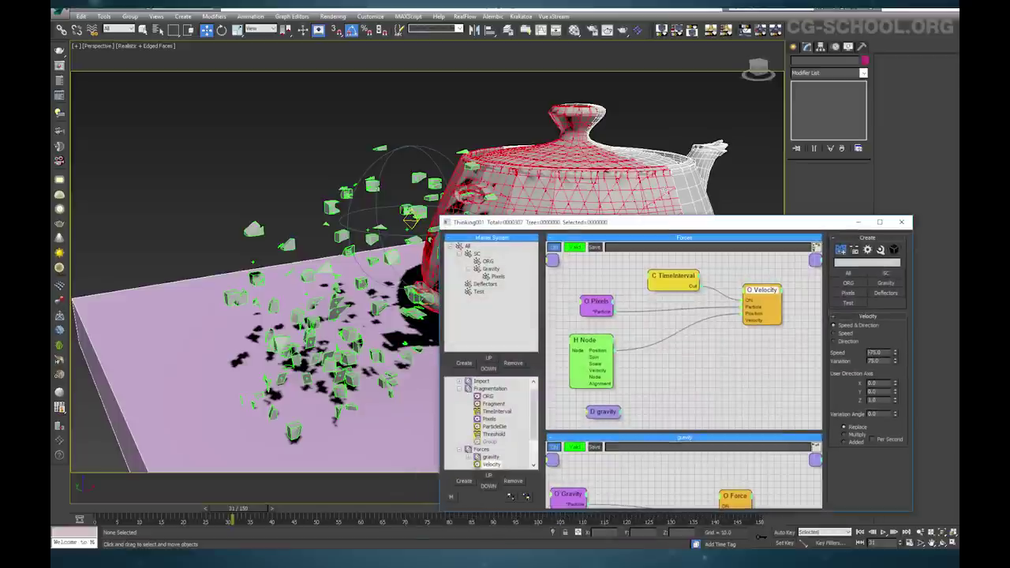
drag(670, 226, 683, 137)
drag(546, 324, 548, 363)
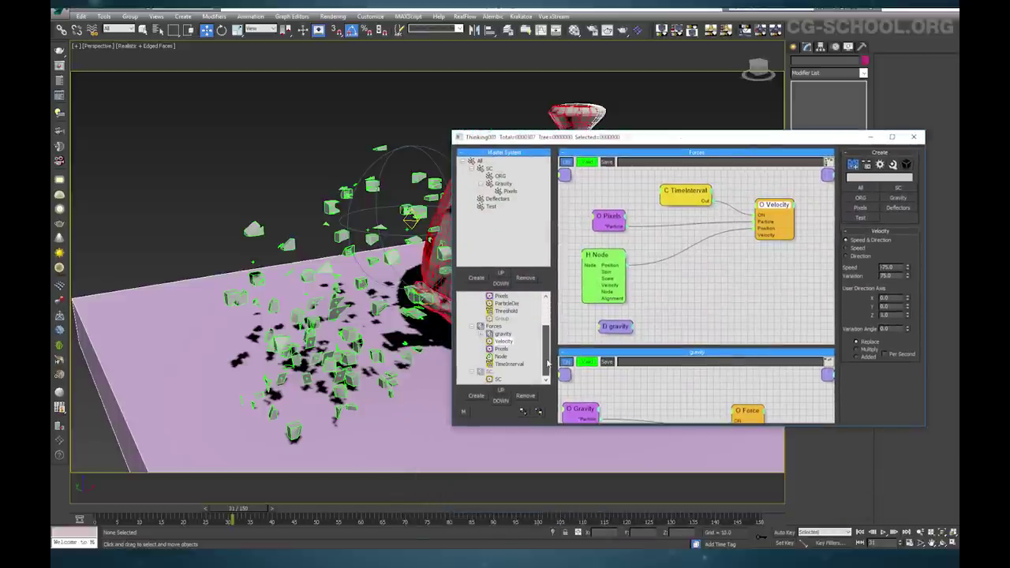
scroll(547, 333, up, 3)
click(471, 312)
click(471, 318)
Create a new dynamic set under MasterDynamic and move it between Fragmentation and Forces
click(494, 296)
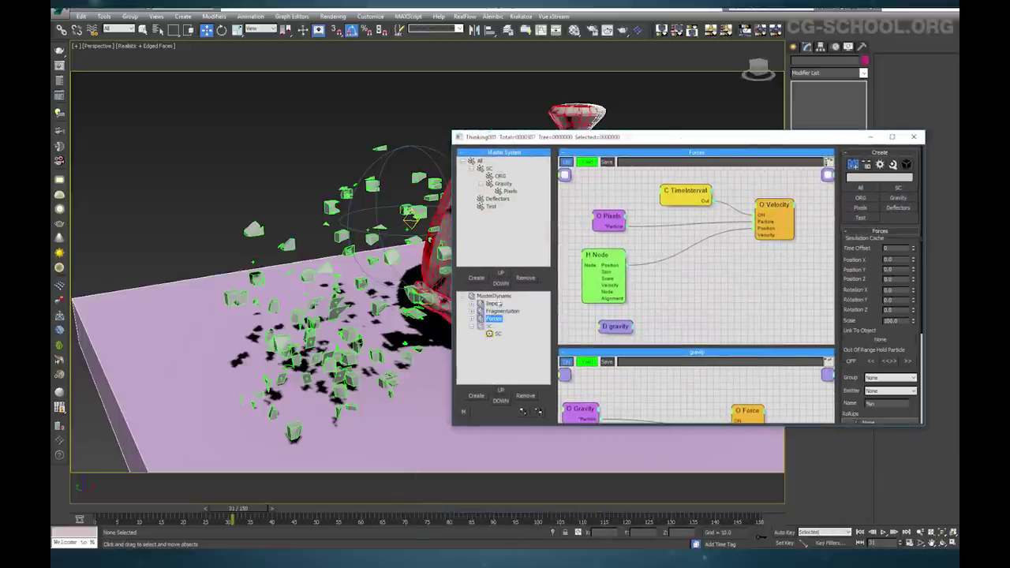
click(478, 396)
click(499, 342)
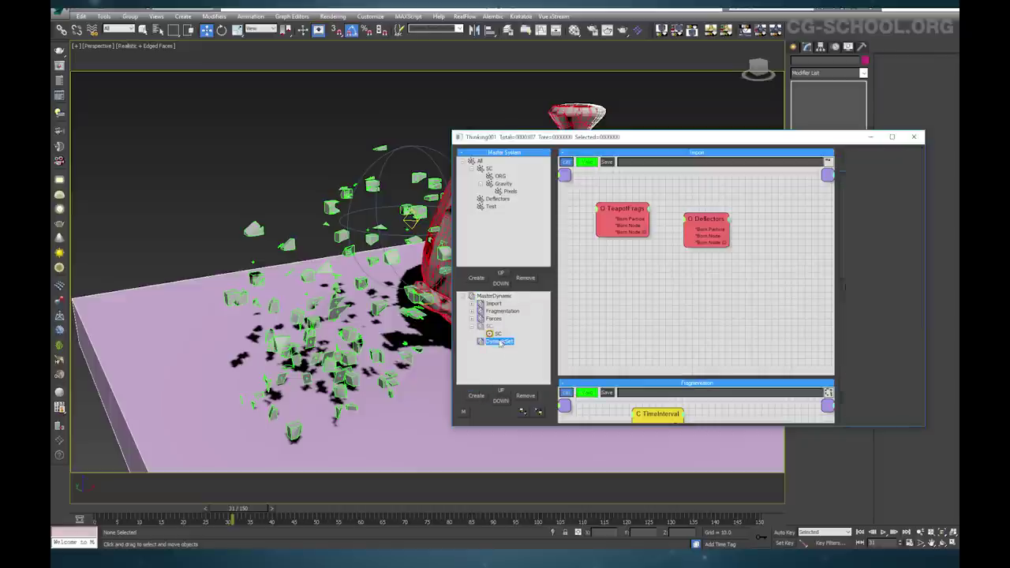
click(500, 392)
click(501, 391)
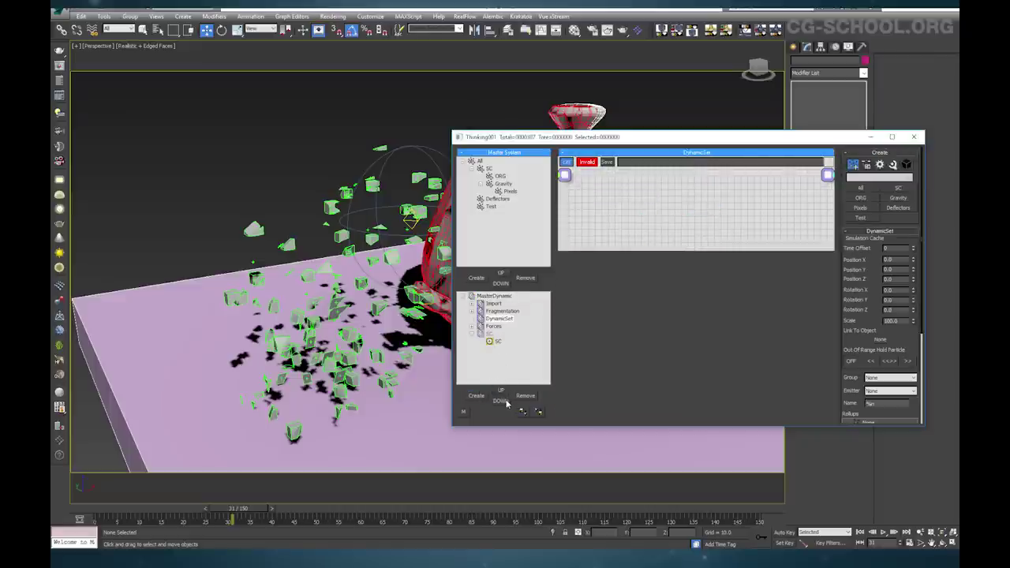
Rename the new dynamic set as PixelsGen and shift the thinkingParticles window aside
click(500, 318)
click(505, 320)
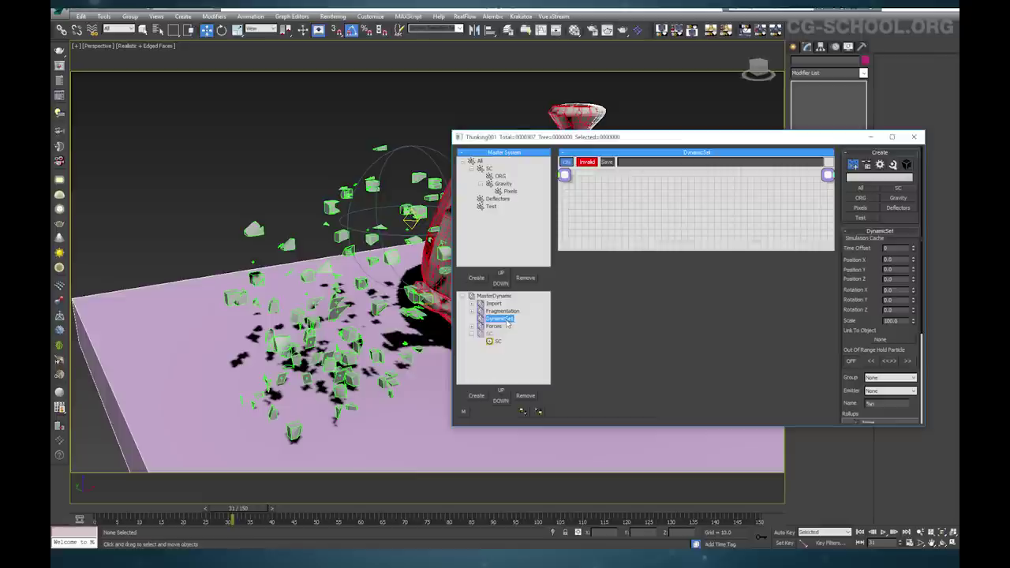
text(F)
text(ixelsGen)
key(Return)
drag(630, 145, 677, 161)
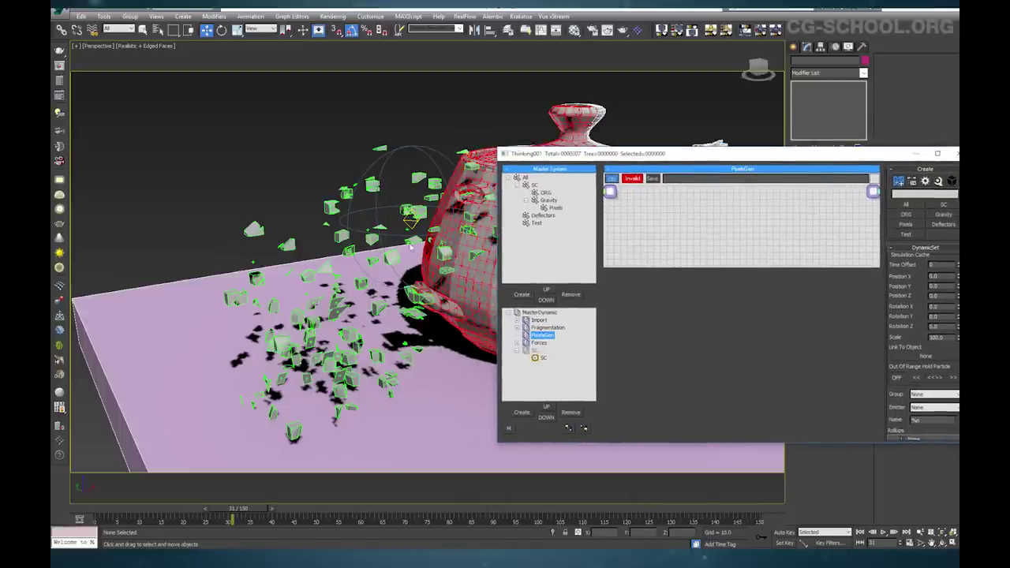
Open the PixelsGen dynamic set, enlarge its wiring area, and add the Pixels group node to it
click(545, 328)
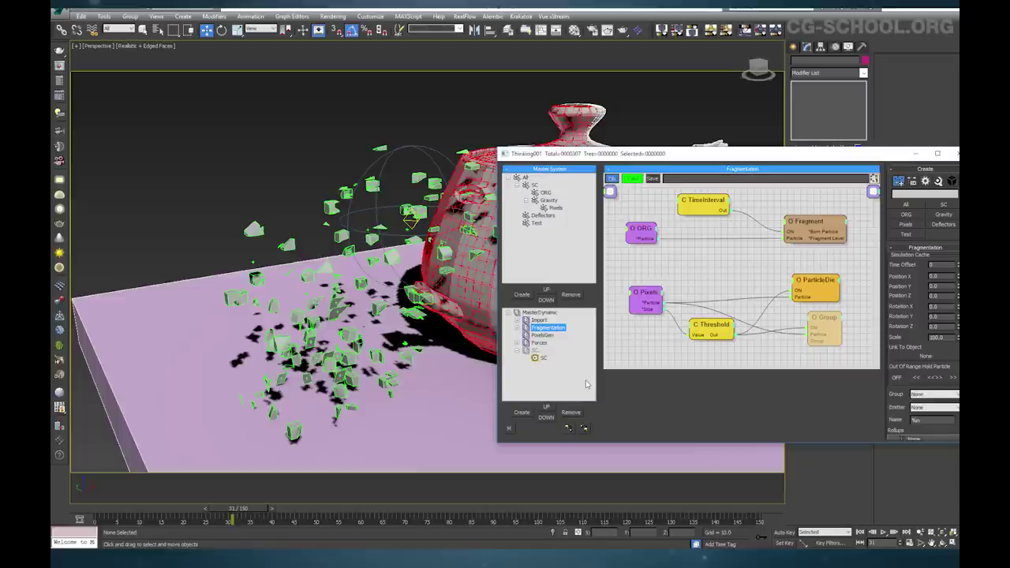
drag(602, 160, 581, 197)
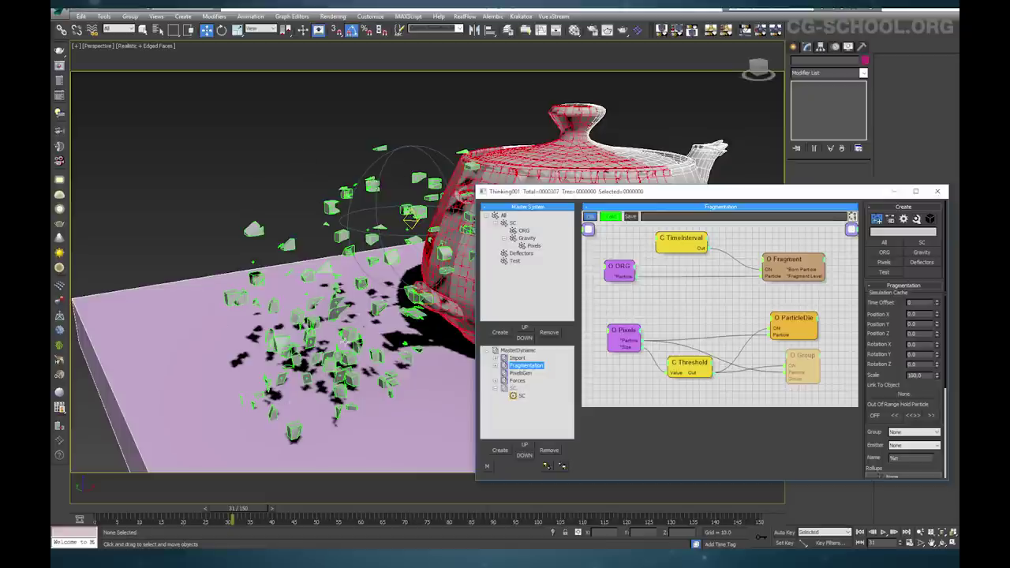
drag(638, 195, 603, 196)
click(485, 372)
drag(637, 301, 637, 400)
right_click(550, 250)
mouse_move(591, 254)
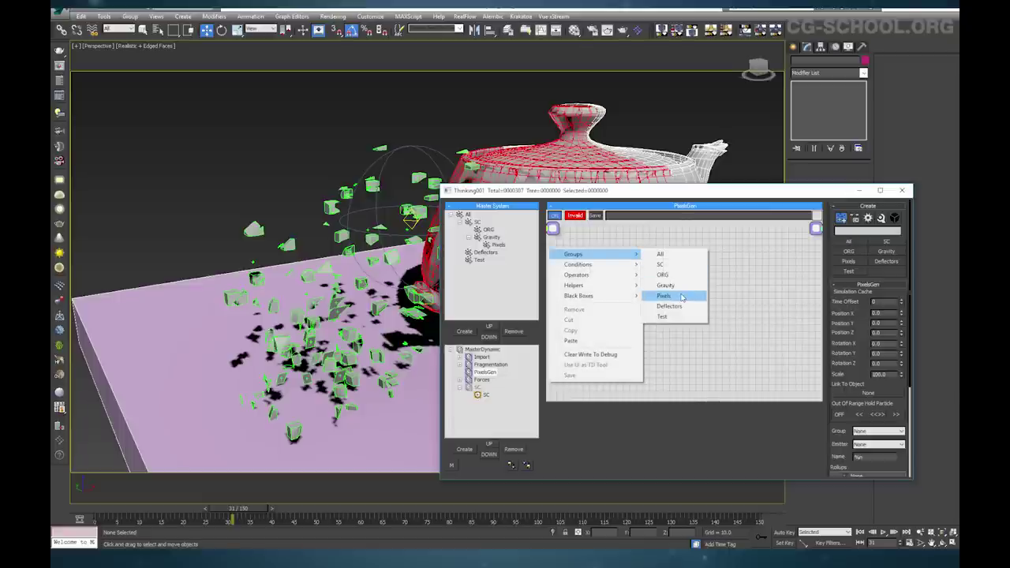
click(663, 295)
drag(616, 262, 585, 270)
Add a PositionBorn generator operator to PixelsGen and place it to the right of the Pixels node
right_click(593, 264)
mouse_move(651, 289)
mouse_move(740, 295)
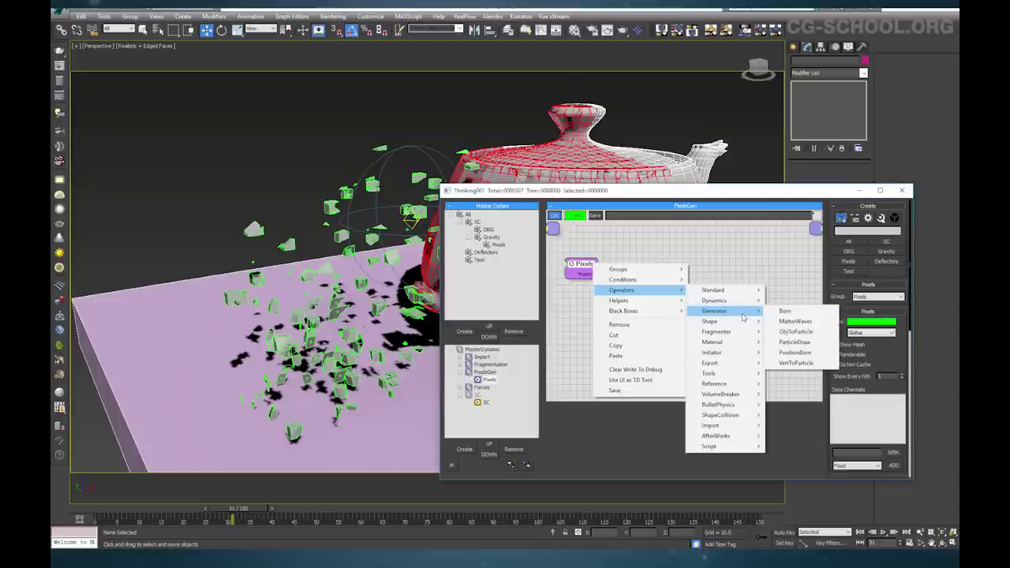
click(810, 355)
drag(679, 267, 740, 265)
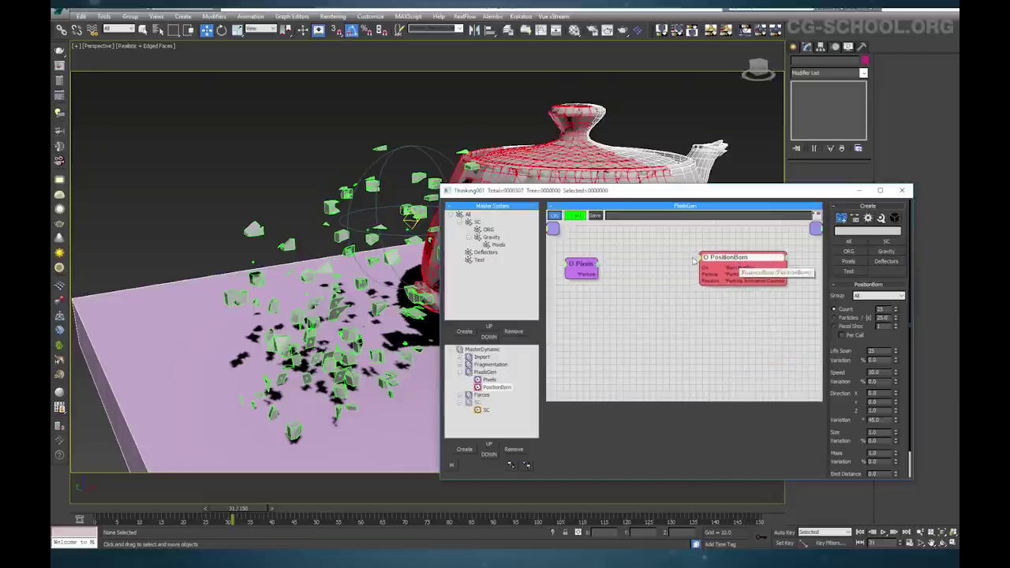
Move the Pixels particle group out of Gravity so it sits directly under All
click(497, 245)
click(466, 214)
drag(464, 214, 464, 214)
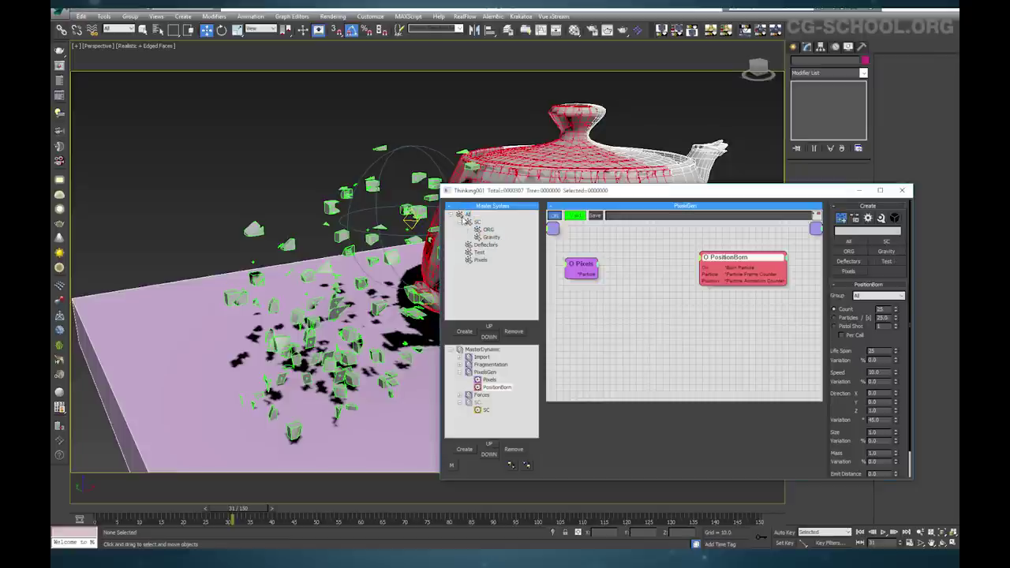
Make the Pixels group non-renderable and set its viewport display to None
click(480, 261)
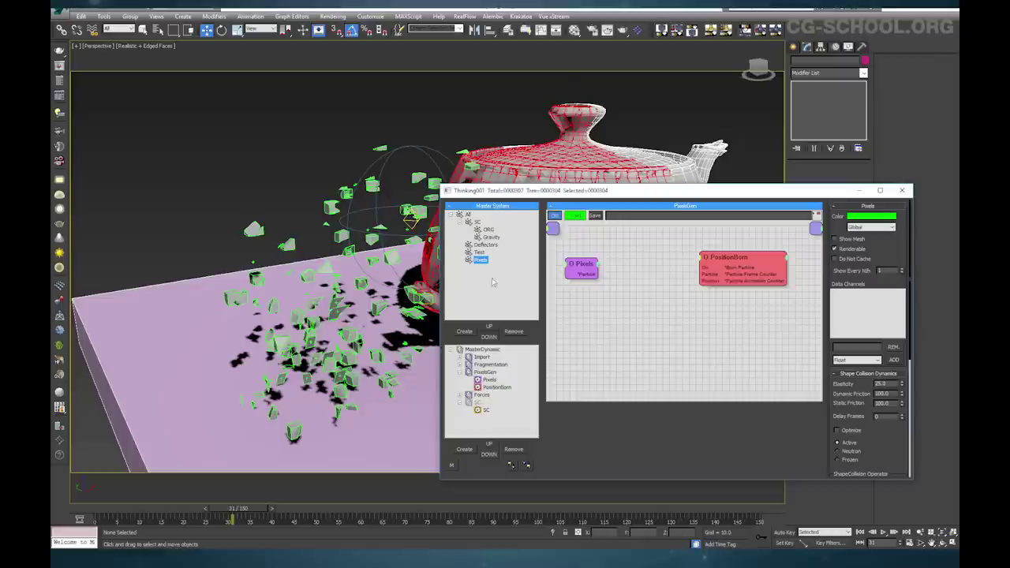
click(479, 251)
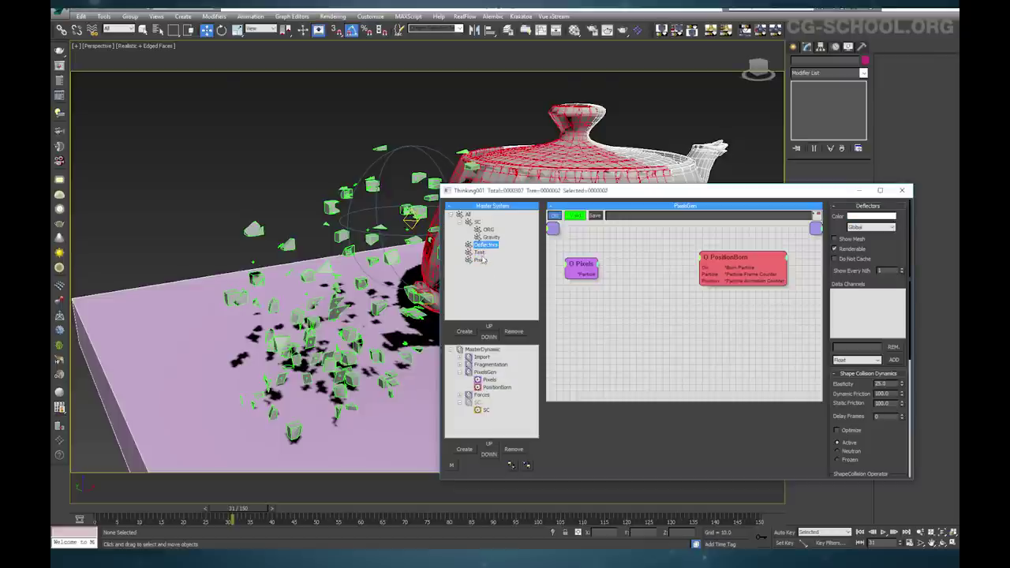
click(480, 259)
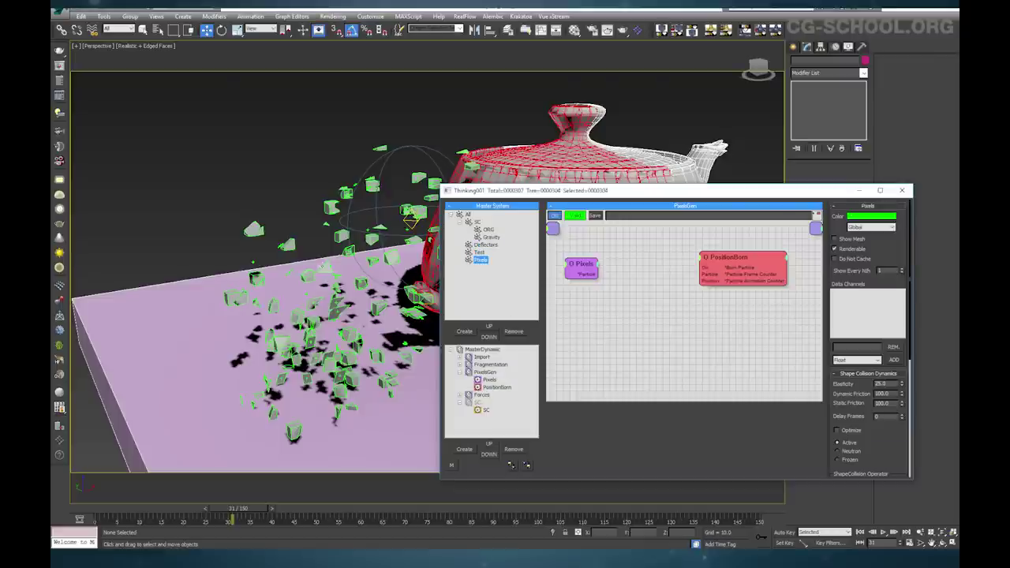
alt+middle_drag(337, 420, 330, 378)
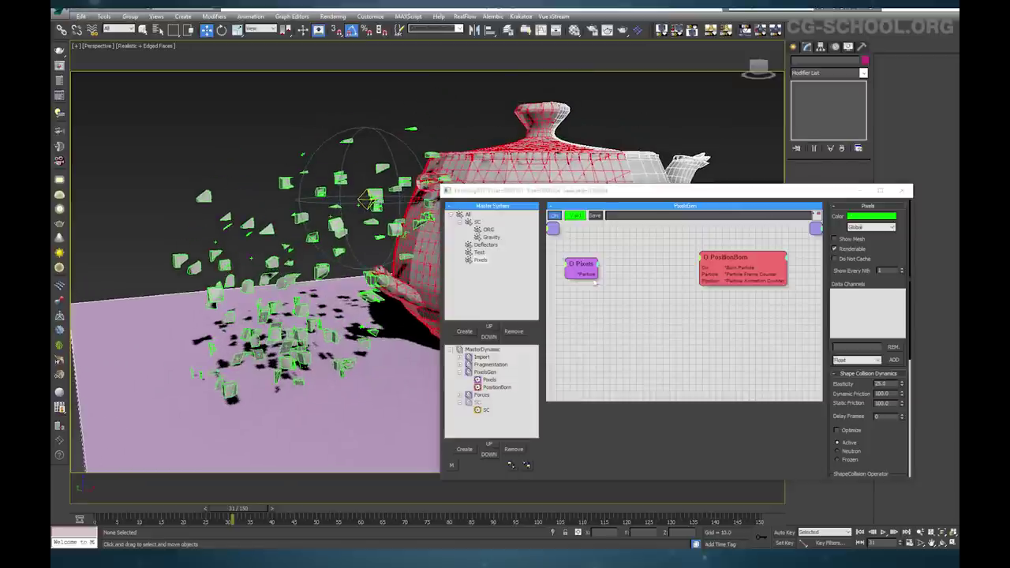
click(858, 251)
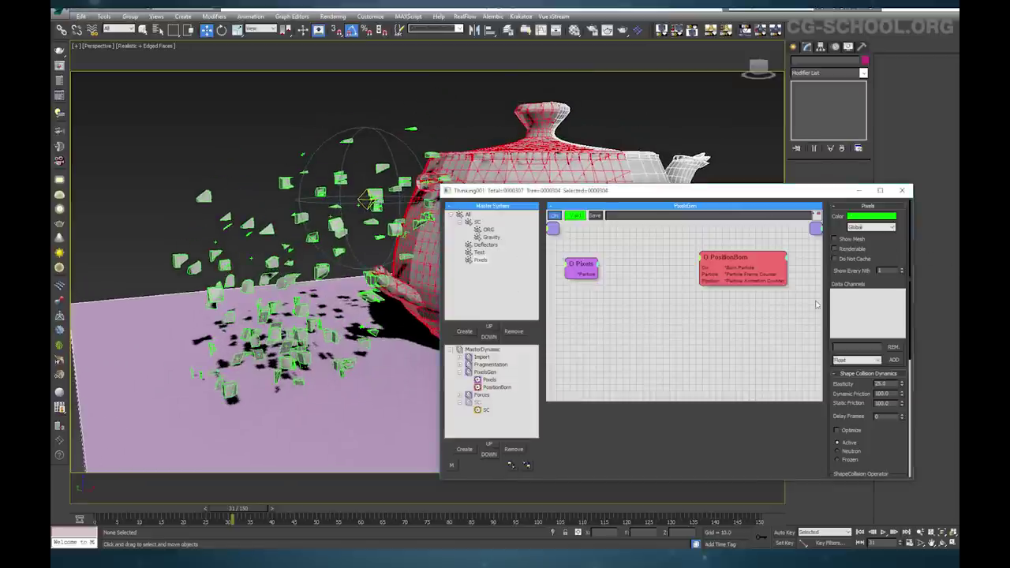
click(870, 228)
click(868, 272)
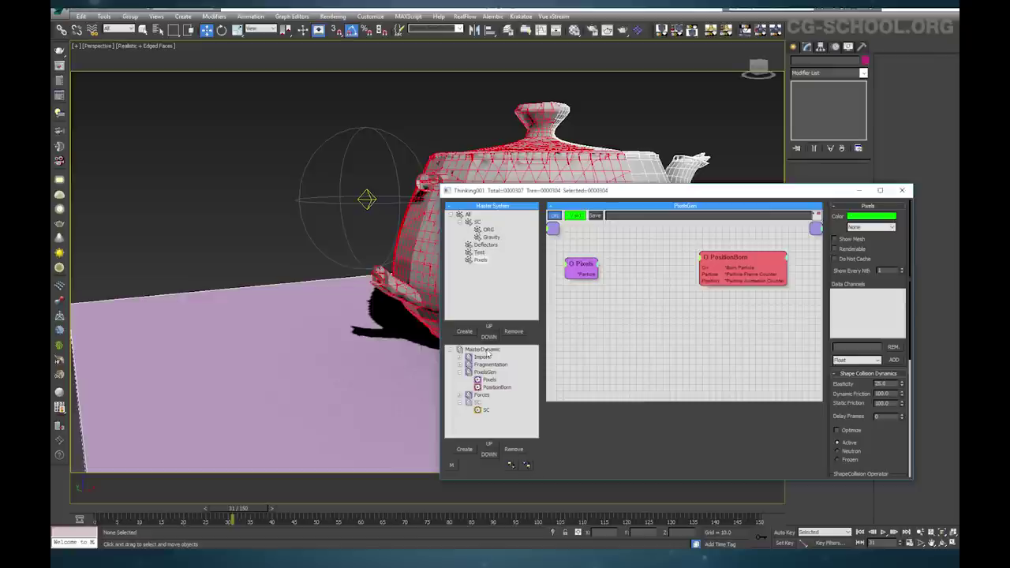
middle_drag(319, 293, 315, 329)
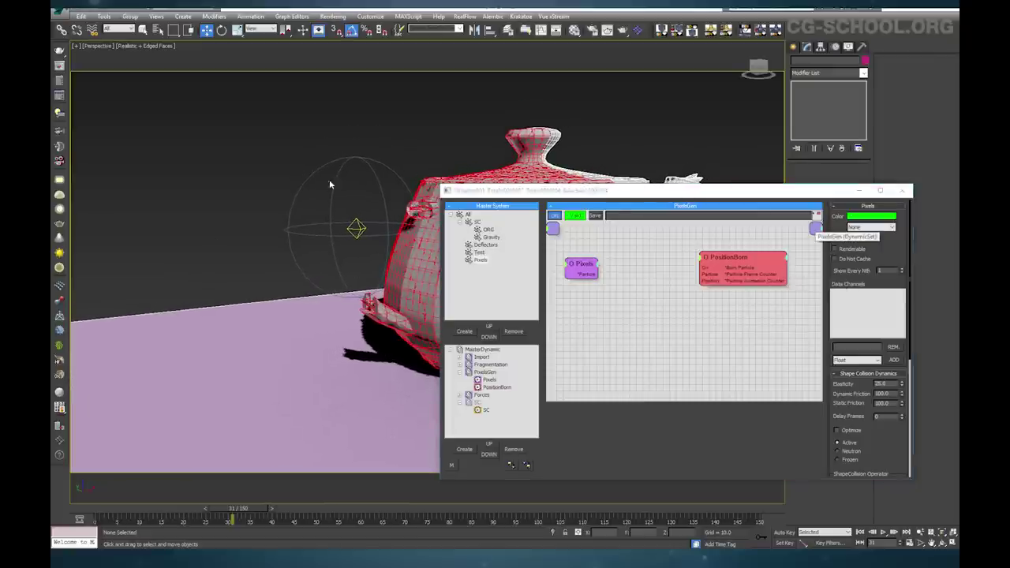
click(869, 229)
click(864, 241)
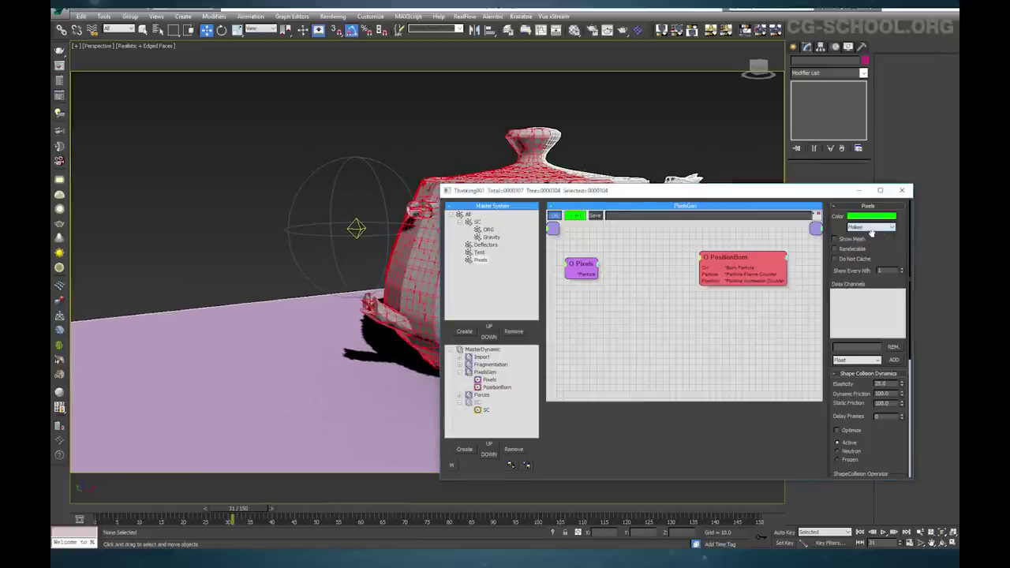
click(867, 228)
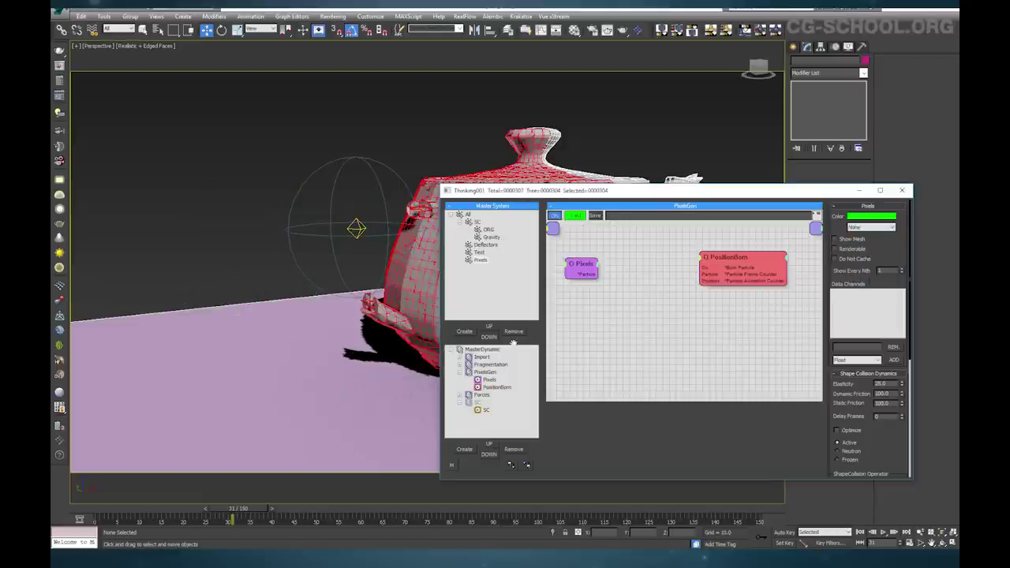
Connect the Pixels particle output to the Particle input of PositionBorn and switch PositionBorn to Pistol Shot
drag(586, 271, 582, 268)
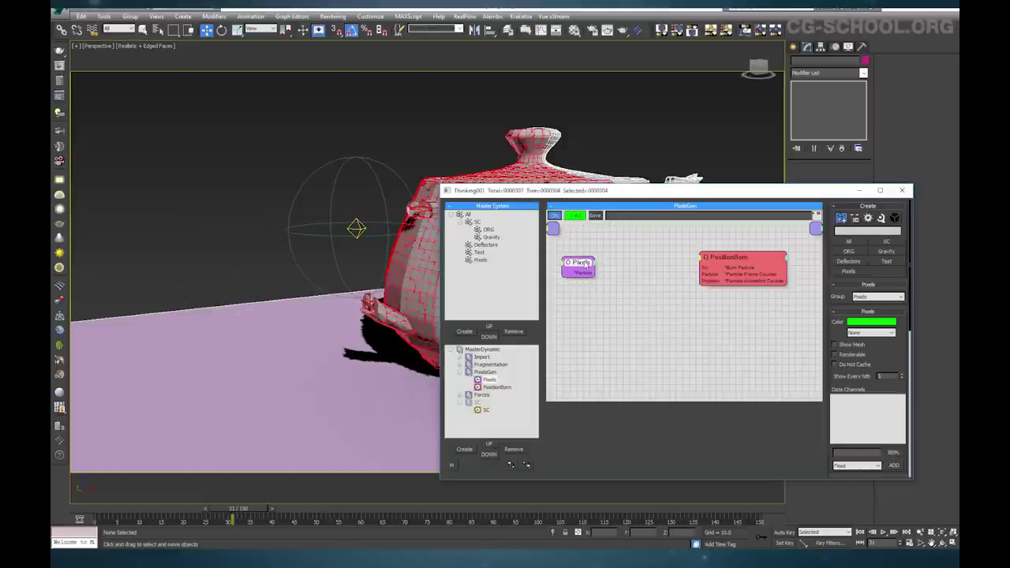
drag(697, 279, 700, 275)
click(707, 275)
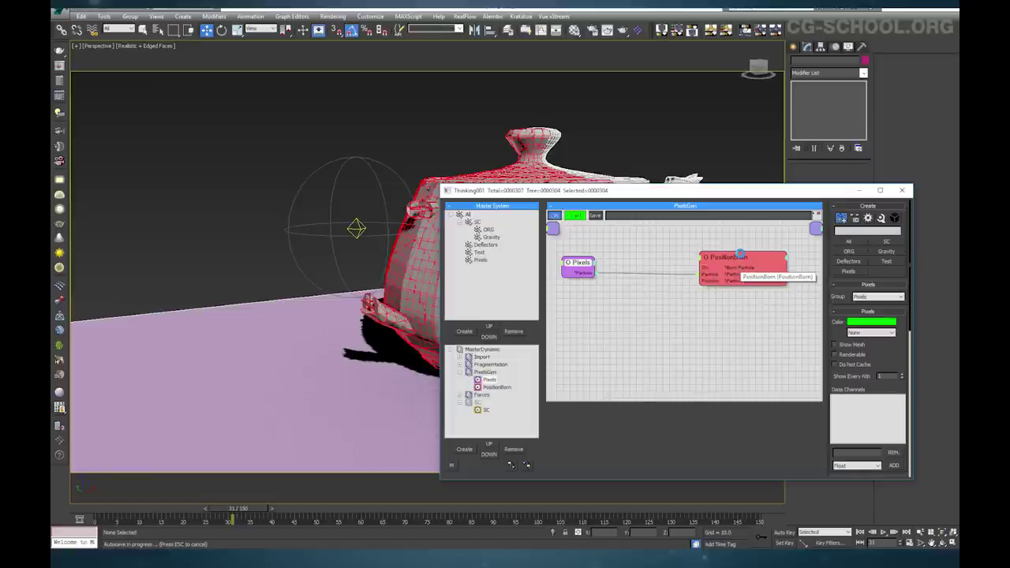
click(740, 255)
drag(731, 257, 735, 254)
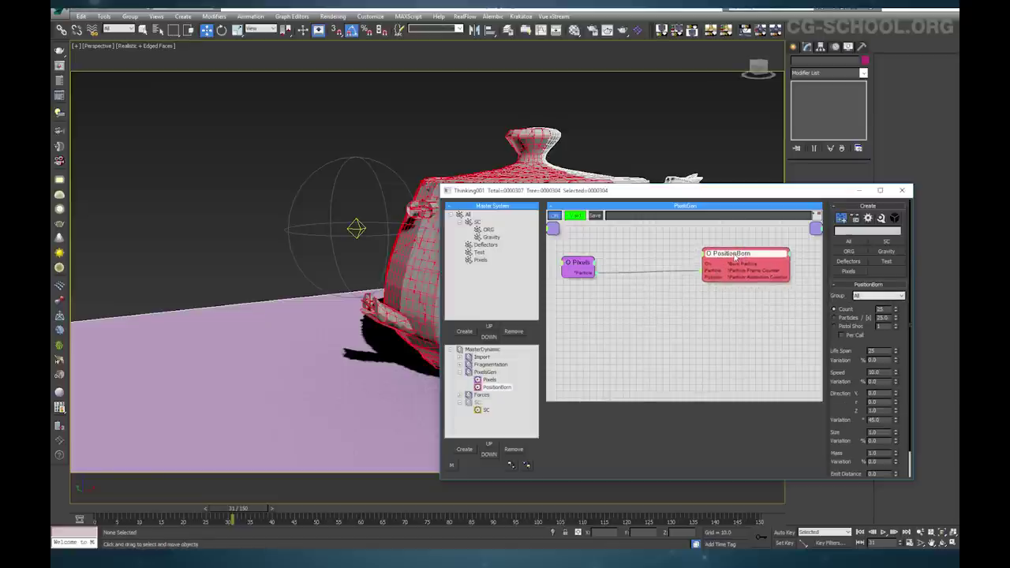
drag(587, 267, 586, 263)
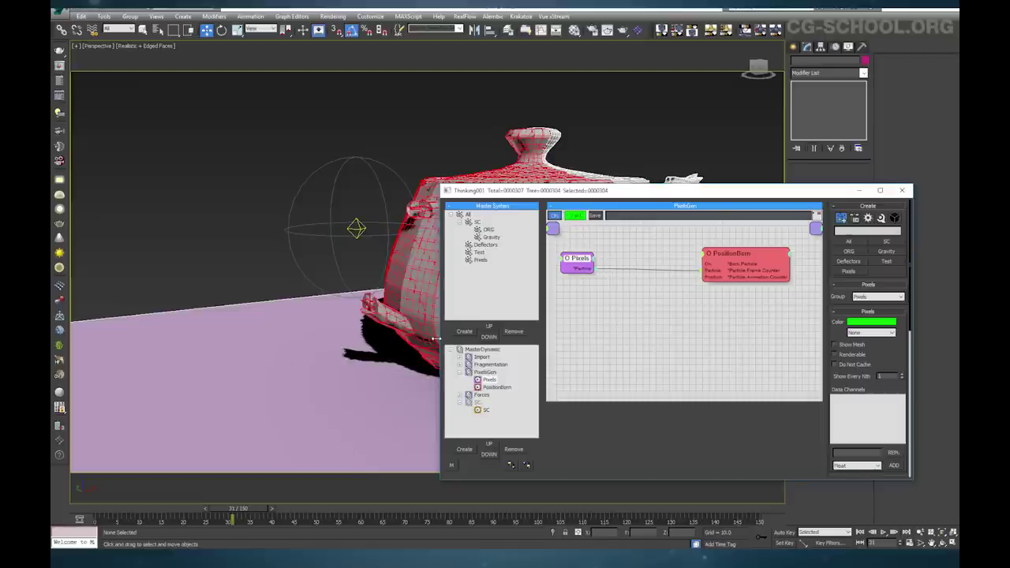
drag(739, 259, 743, 258)
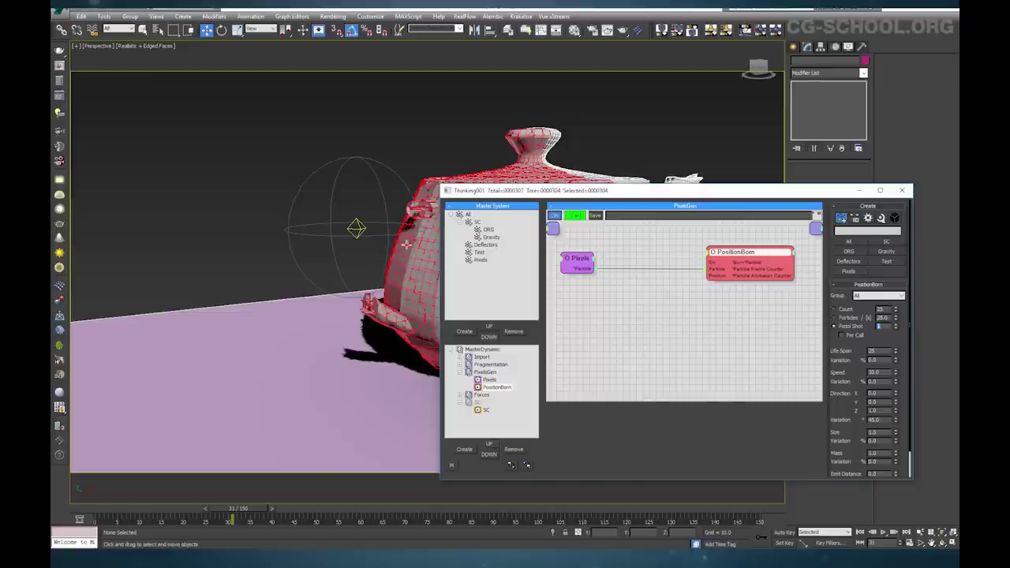
Add a ParticleAge condition and wire it between the Pixels particle output and the ON input of PositionBorn
right_click(654, 261)
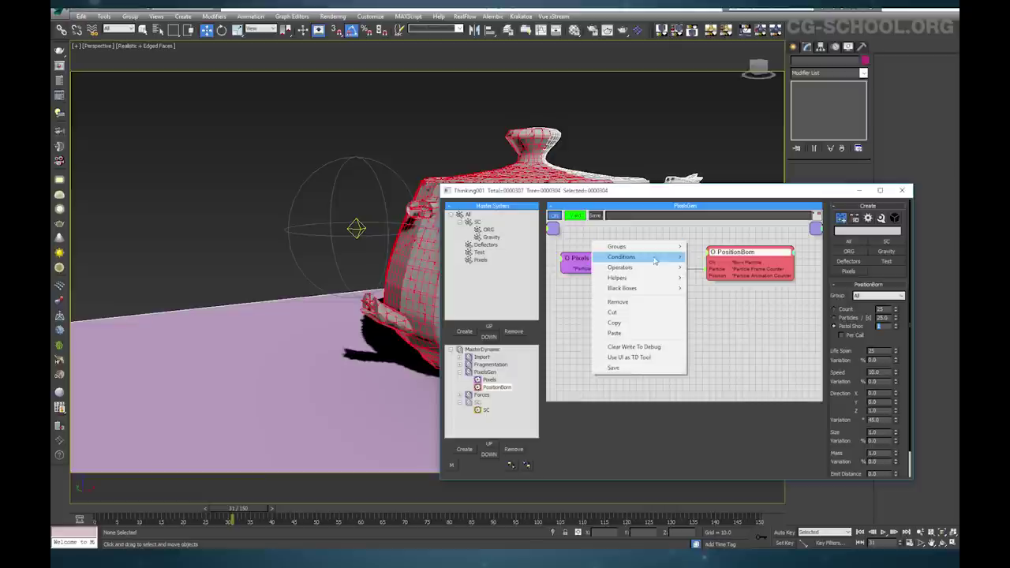
mouse_move(666, 262)
mouse_move(717, 257)
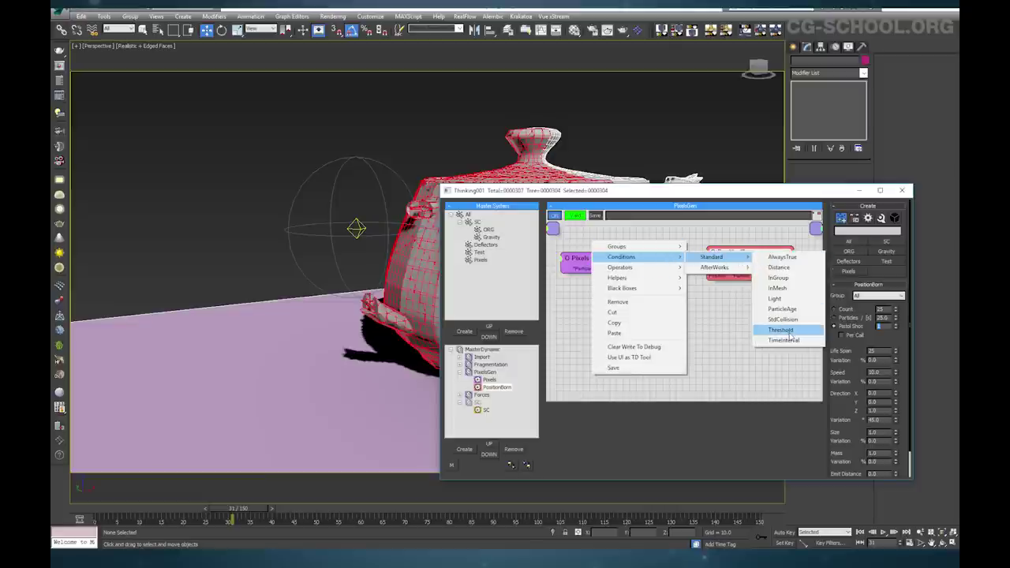
click(787, 310)
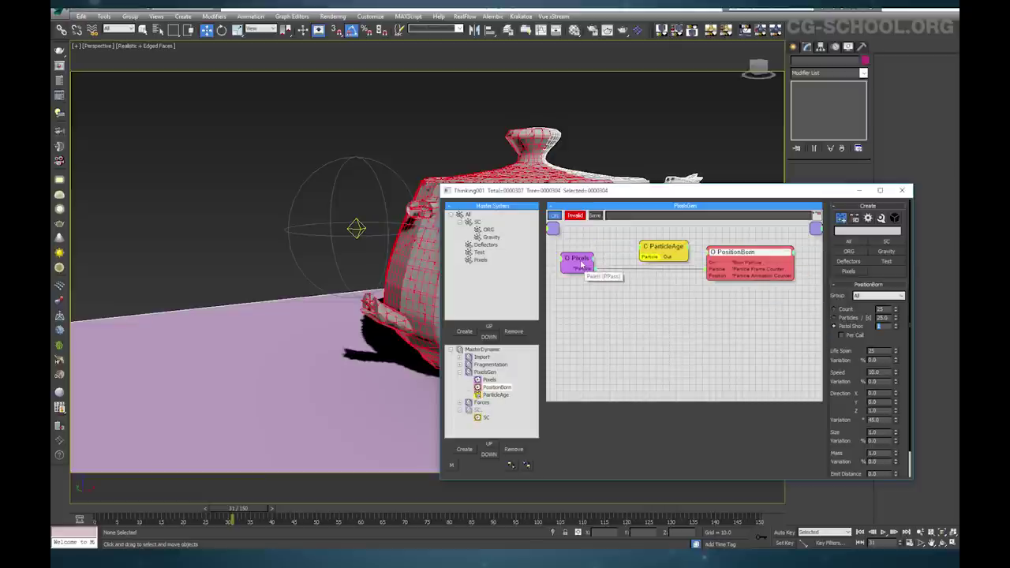
drag(581, 262, 582, 280)
drag(749, 260, 755, 287)
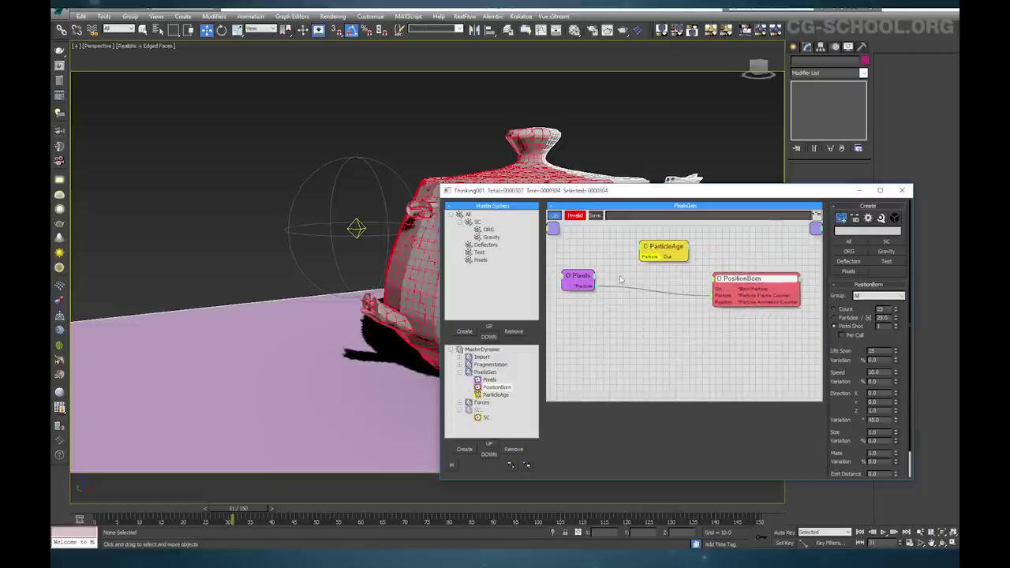
drag(585, 287, 640, 257)
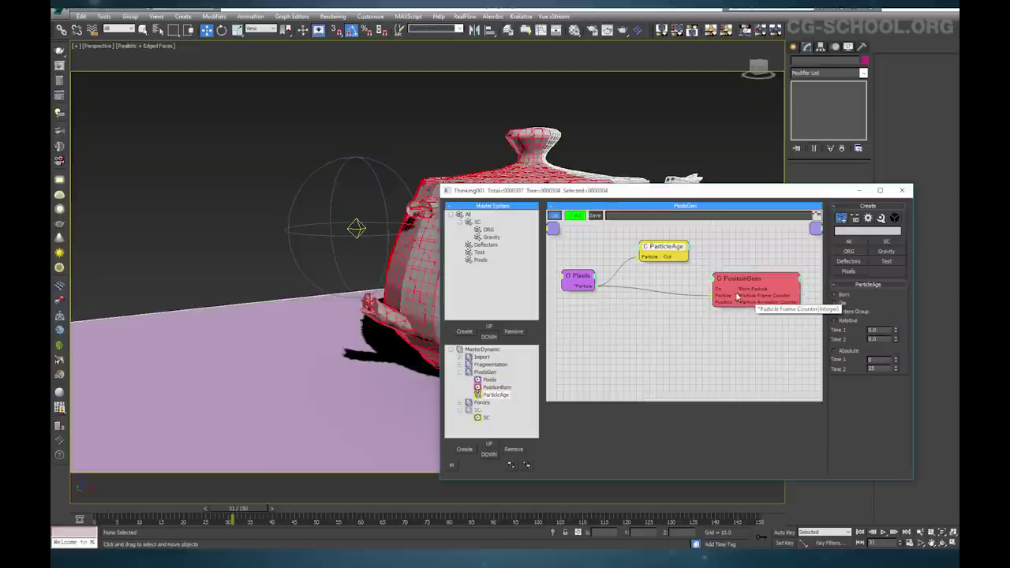
drag(667, 258, 719, 276)
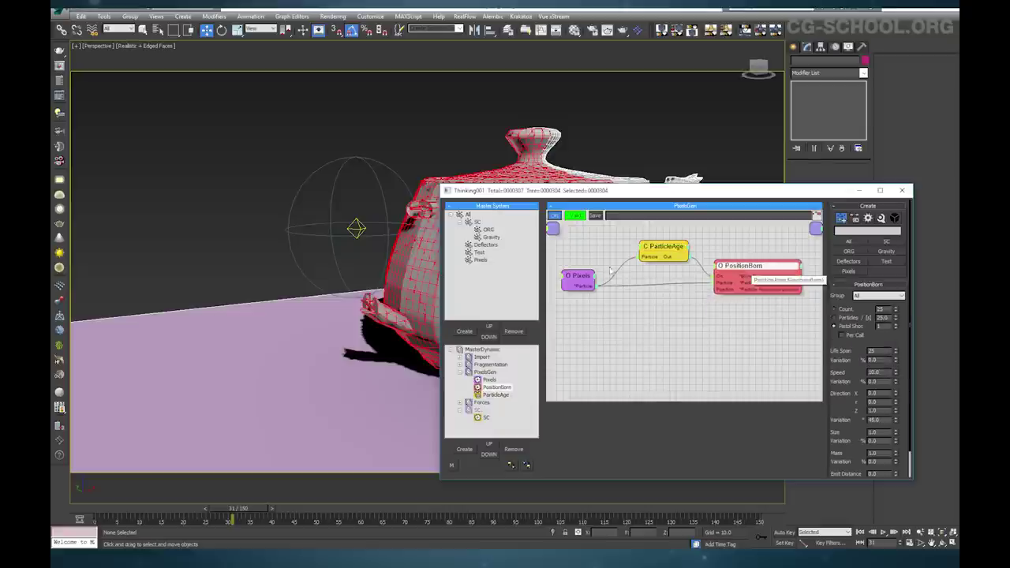
Create a particle group named Boxes under the Gravity group
click(491, 236)
click(465, 332)
click(498, 245)
click(506, 246)
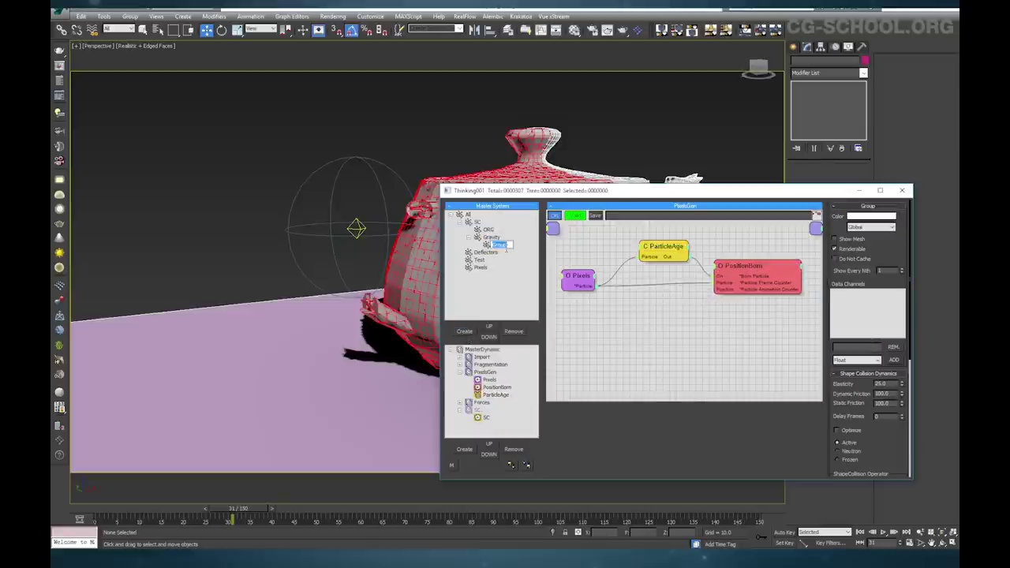
text(Boxes)
key(Return)
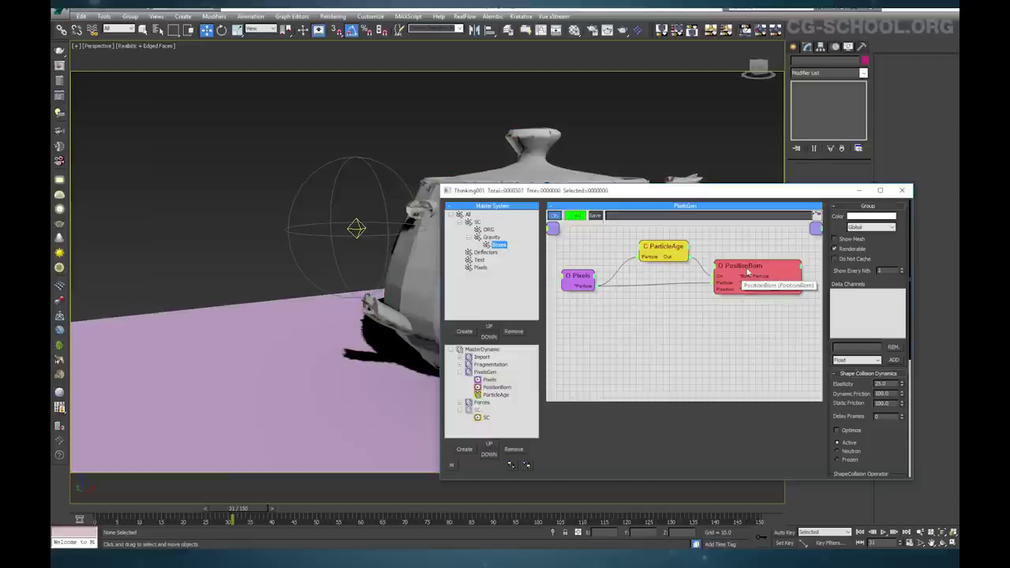
Set PositionBorn to emit into the Boxes group with a life span of 200 and a speed of 0
click(747, 270)
click(883, 297)
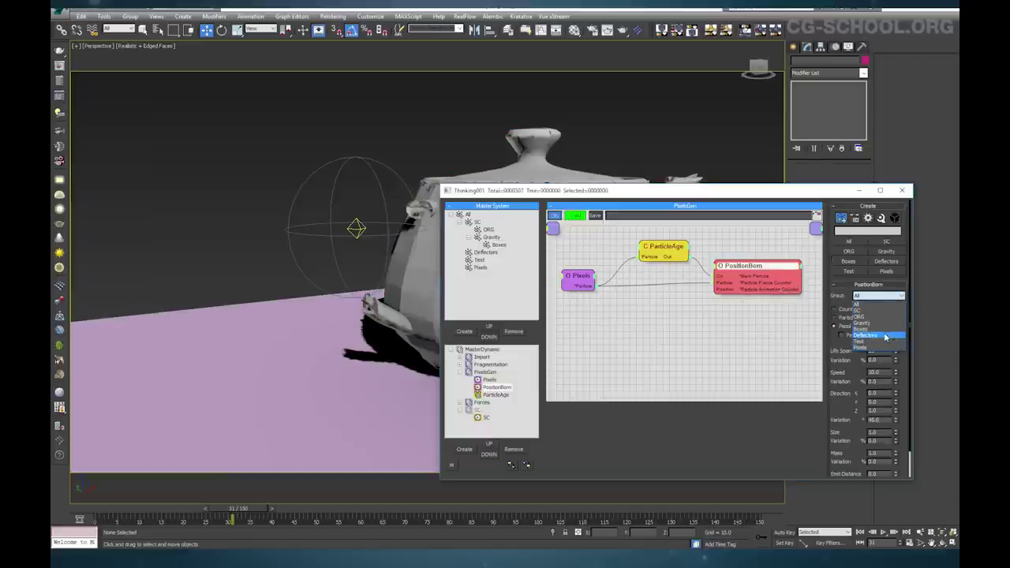
click(883, 329)
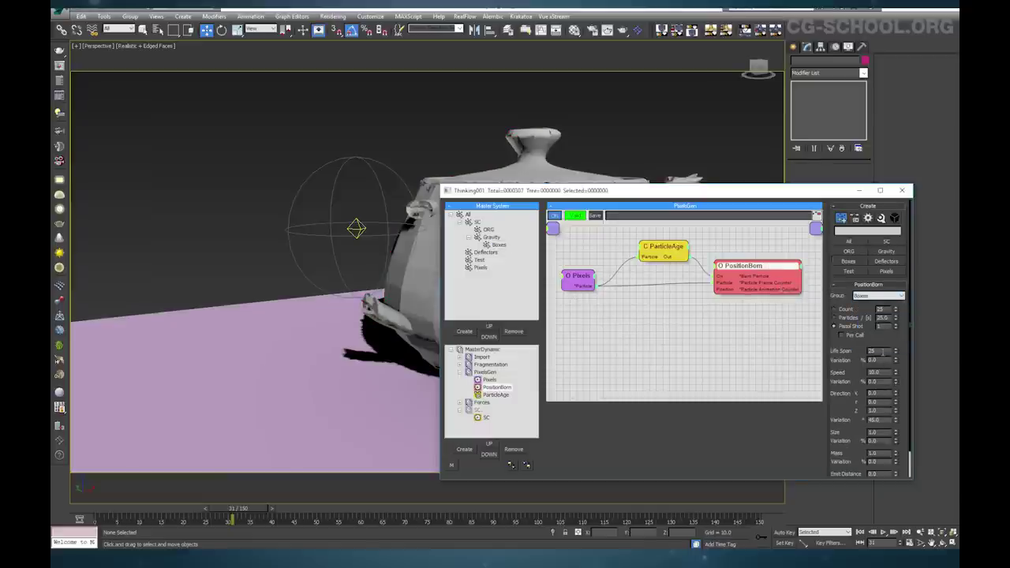
text(200)
key(Return)
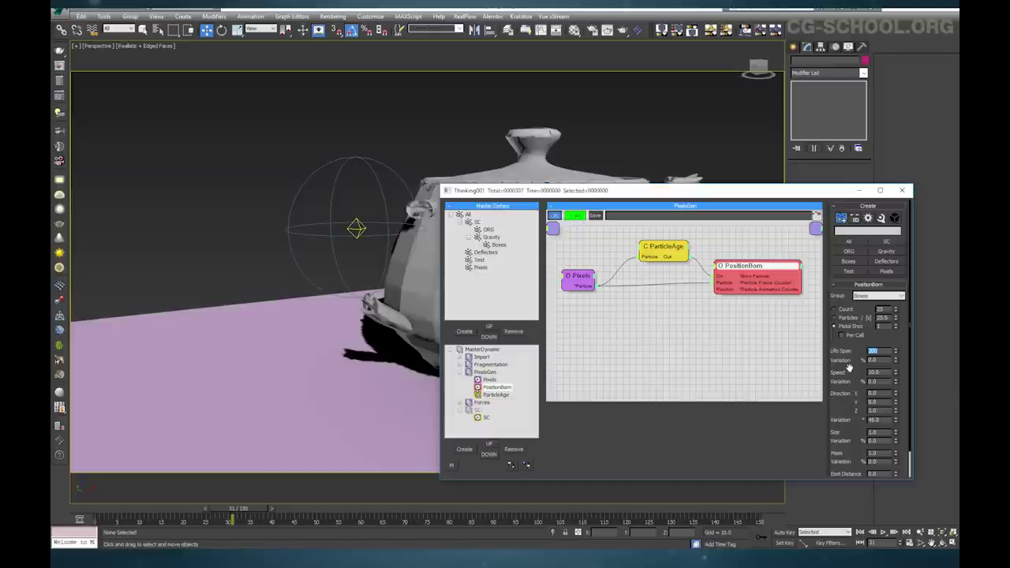
double_click(874, 372)
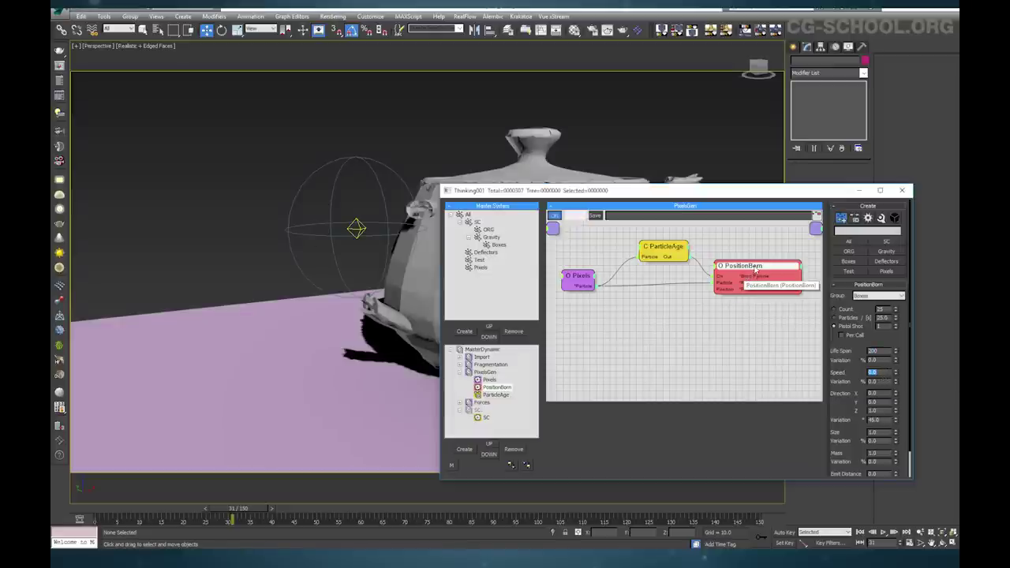
drag(752, 266, 751, 269)
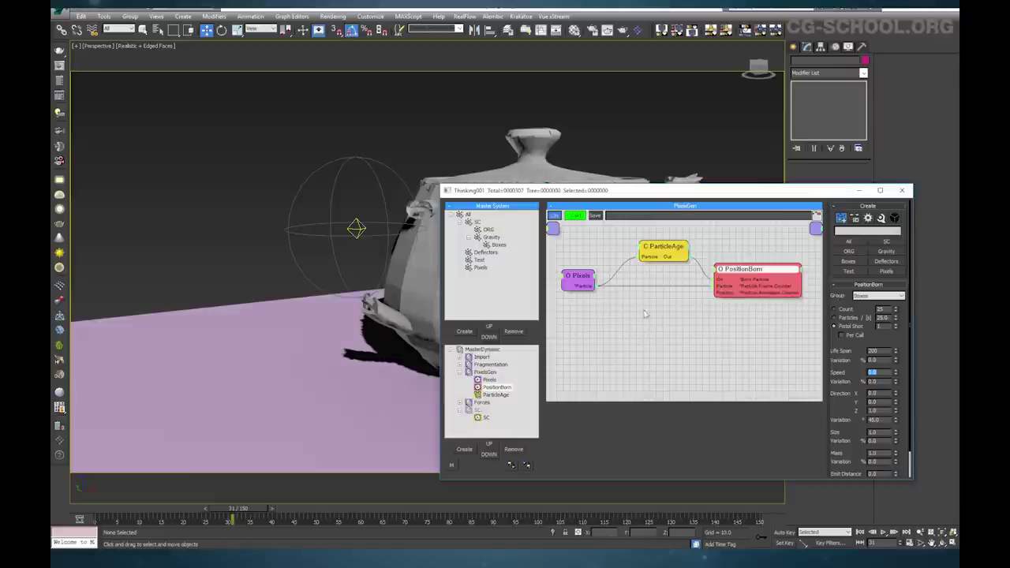
Open the Forces dynamic set and switch the group node driving Velocity from Pixels to Boxes
double_click(481, 403)
click(593, 273)
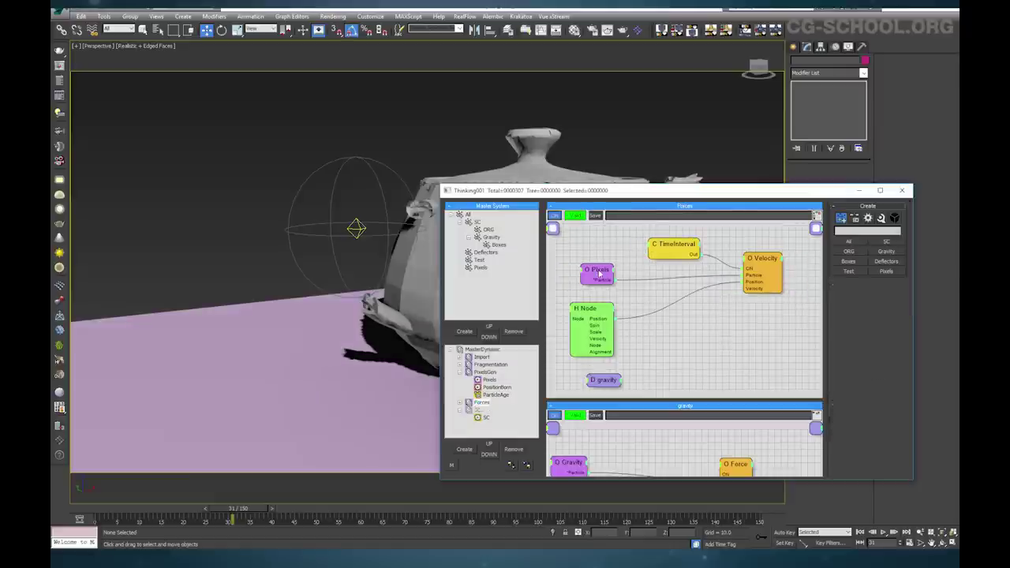
click(873, 297)
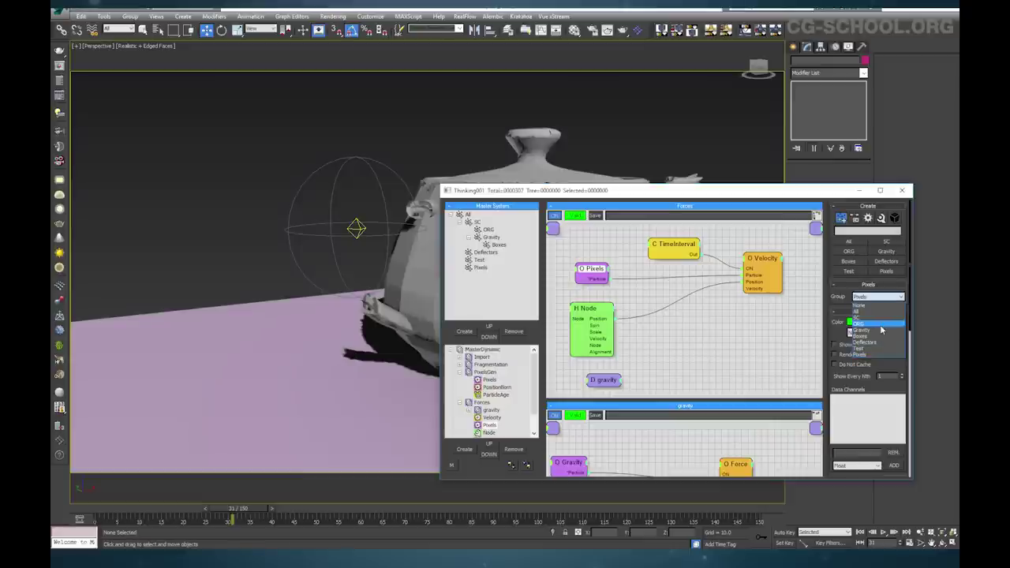
click(858, 335)
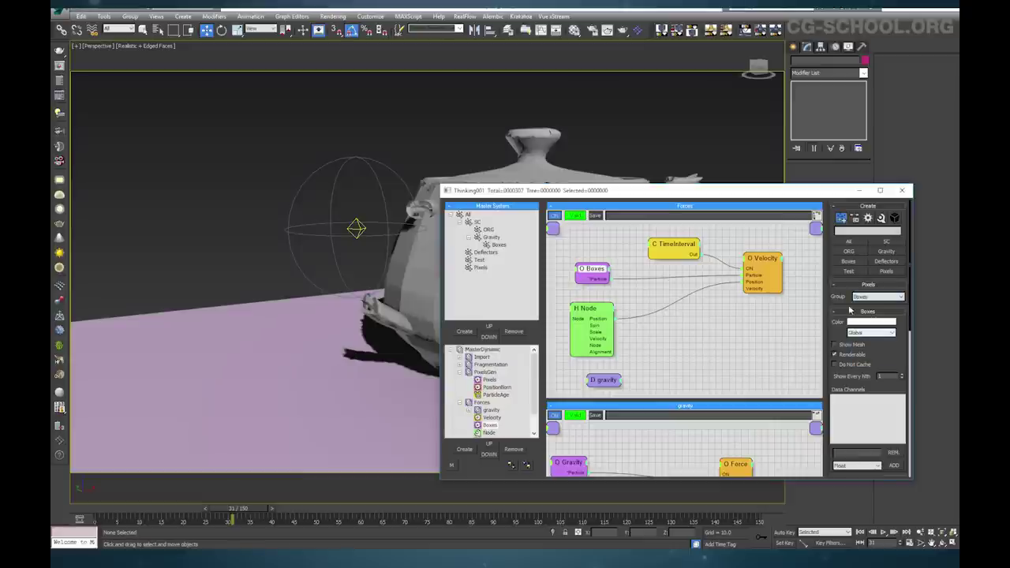
click(498, 245)
In PixelsGen, expose the Size output on Pixels and the Size input on PositionBorn and wire them together
click(496, 372)
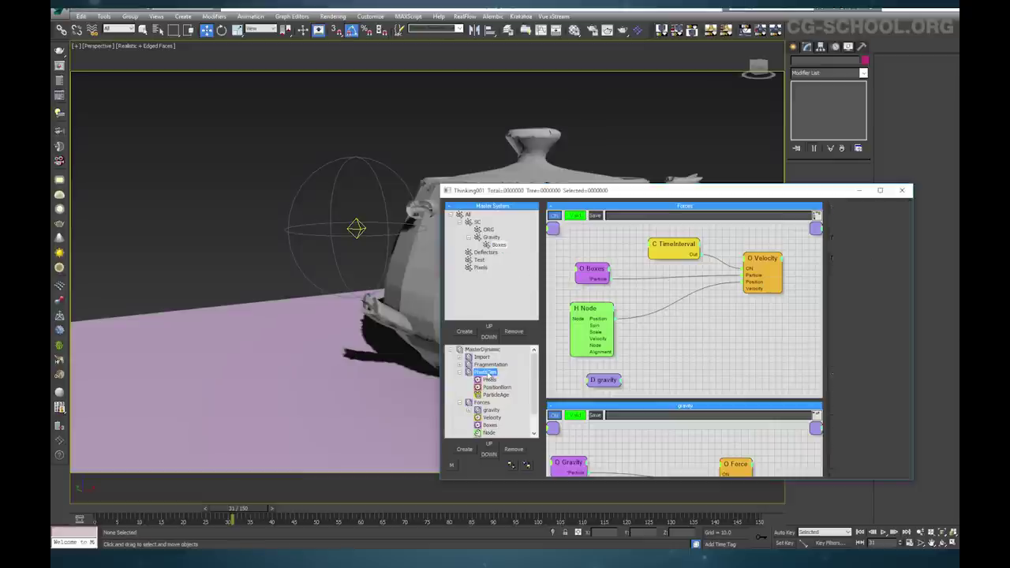
click(724, 295)
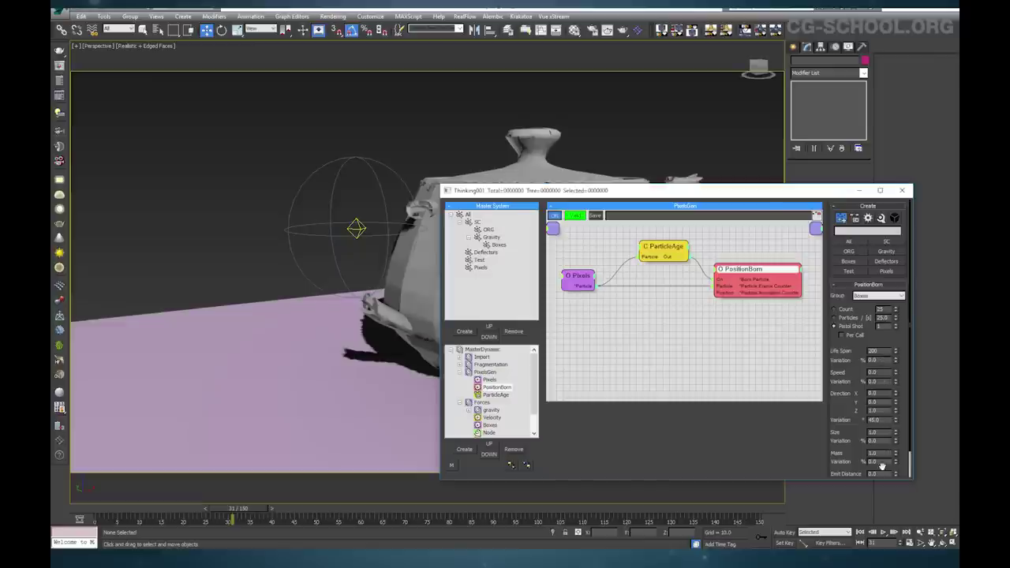
scroll(869, 458, down, 2)
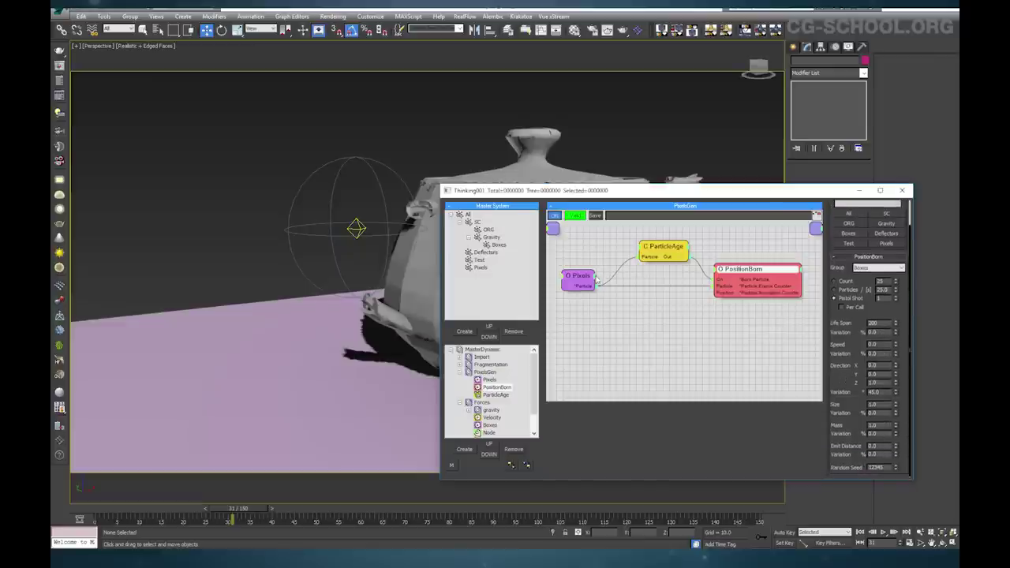
click(593, 279)
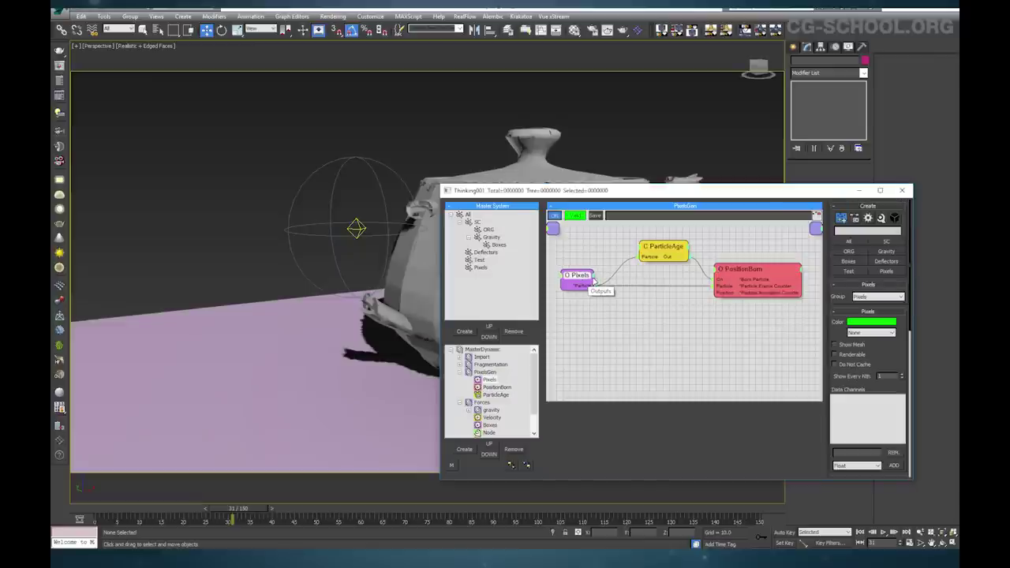
click(594, 282)
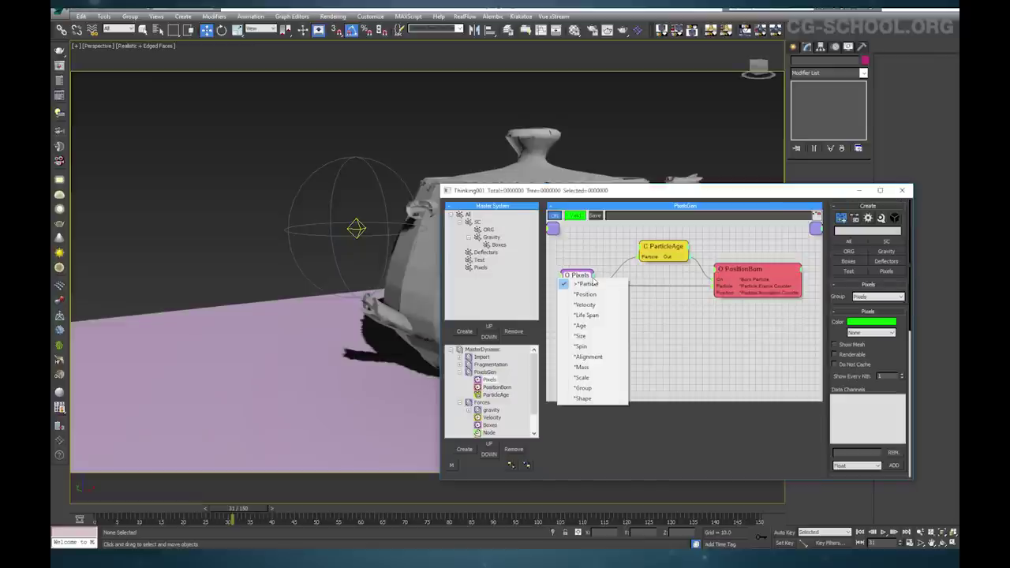
click(605, 339)
click(715, 269)
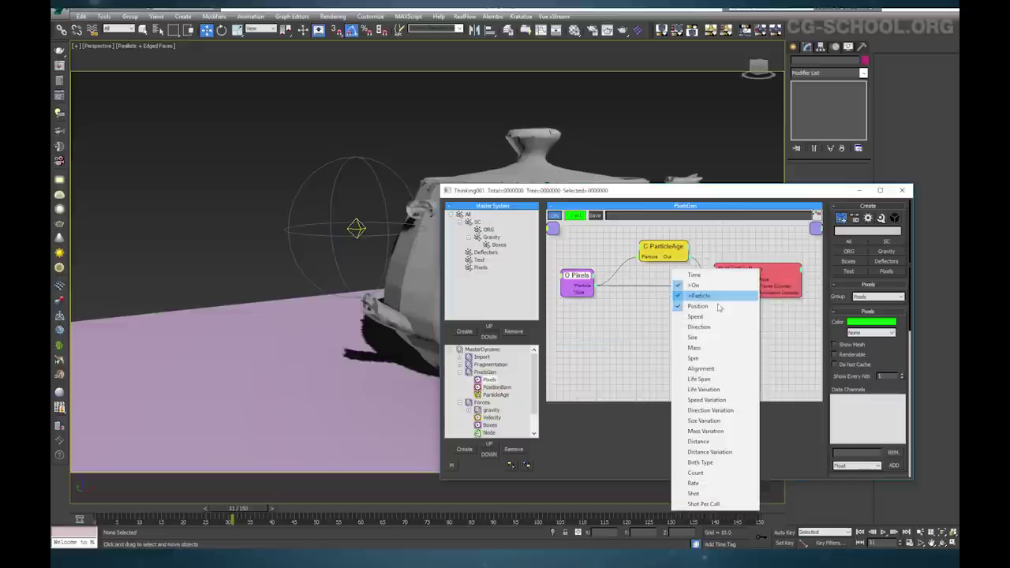
click(693, 337)
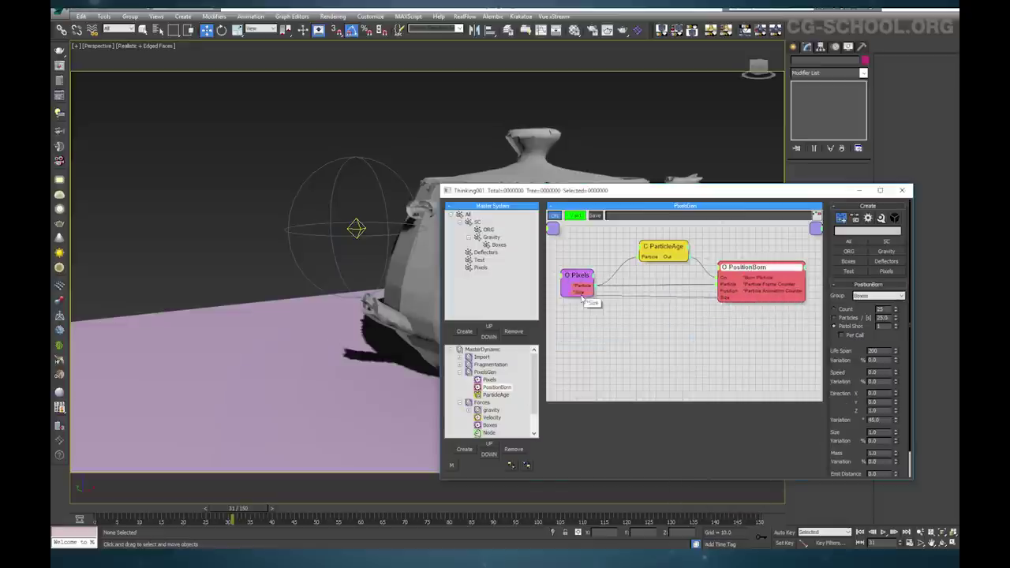
drag(767, 269, 761, 270)
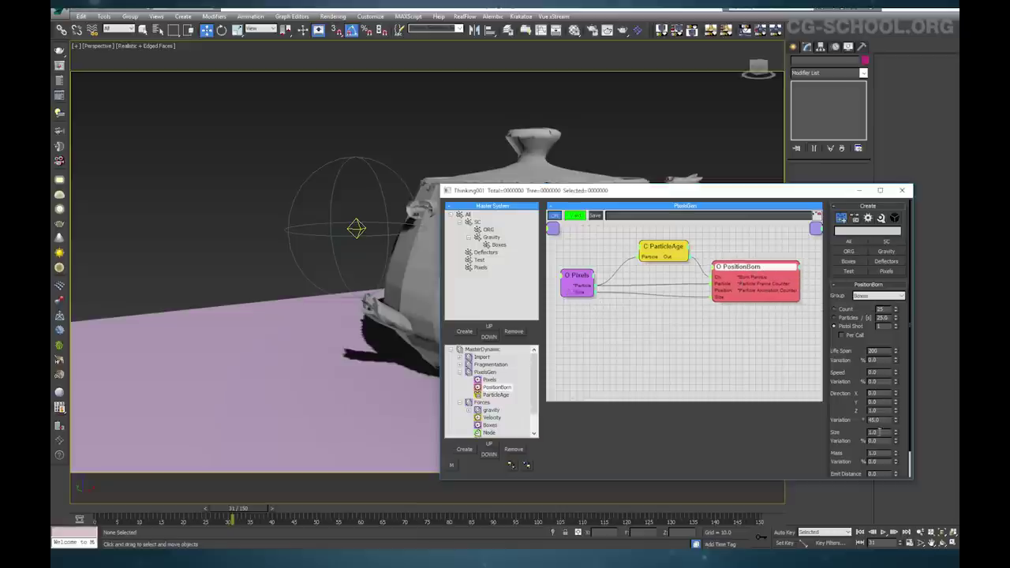
Set PositionBorn's size variation to 50% and preview the particles at frame 30
drag(882, 441, 763, 440)
text(50)
key(Return)
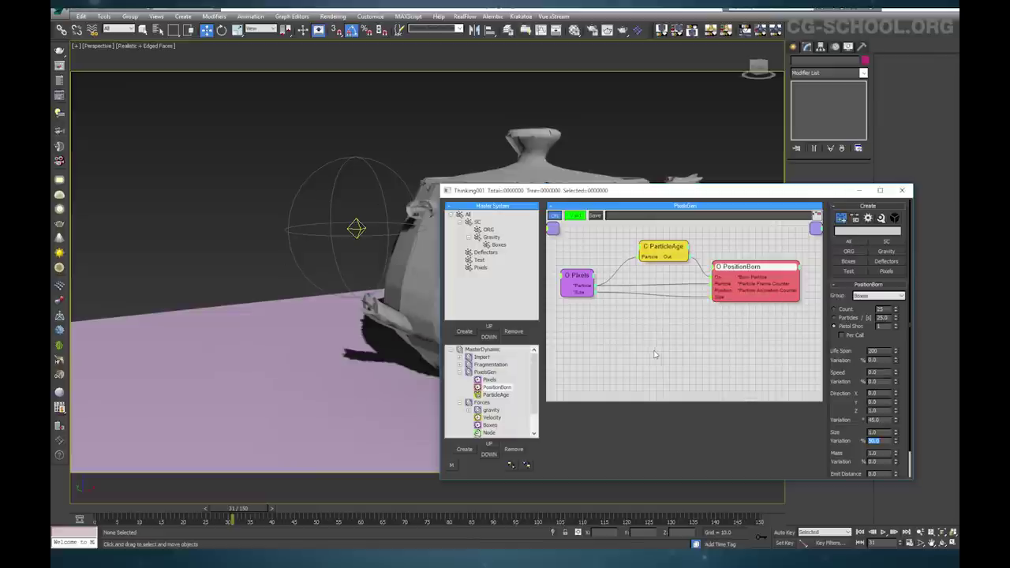
right_click(595, 322)
click(205, 509)
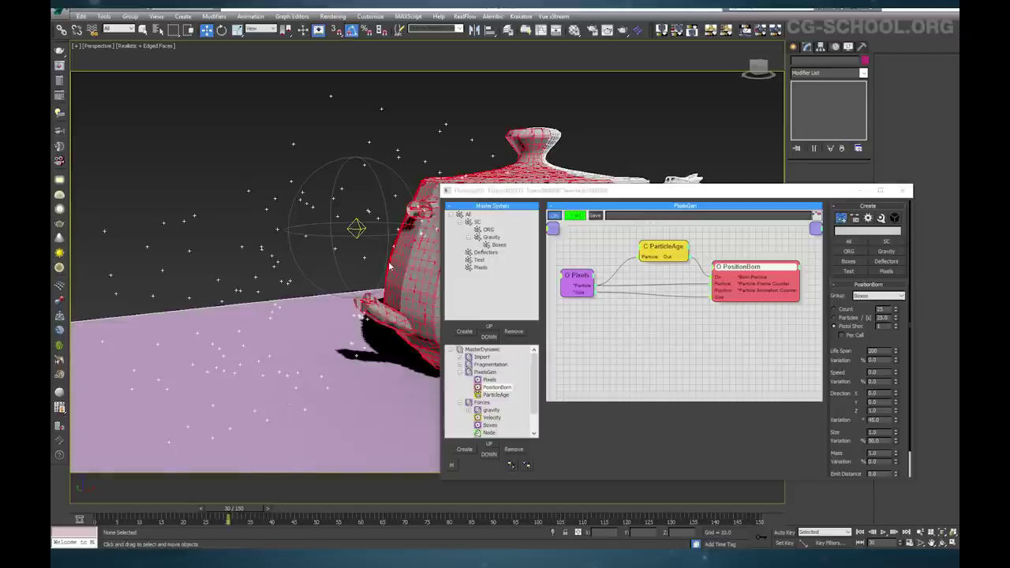
Change the Boxes group's display color to blue
click(495, 246)
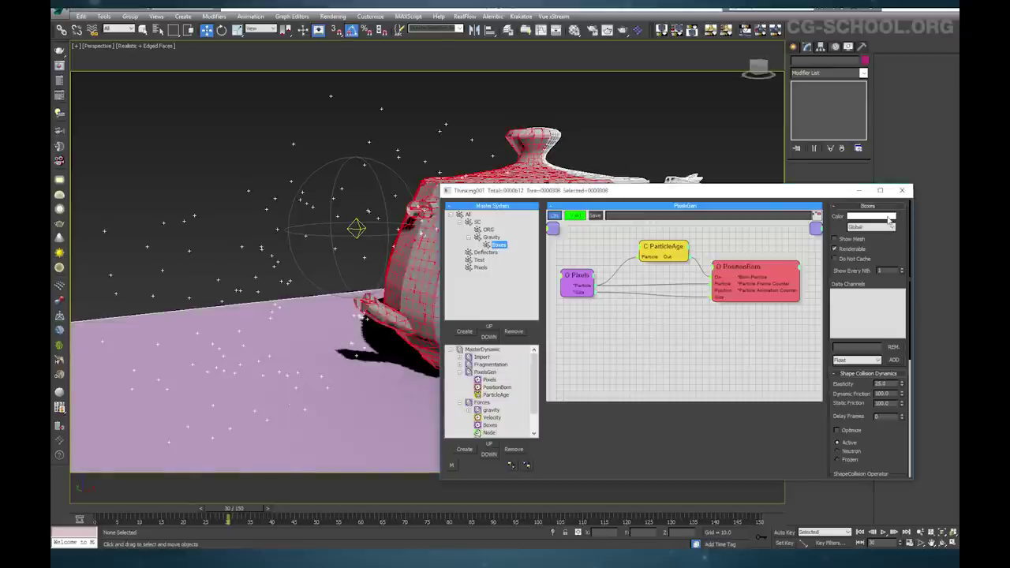
click(888, 216)
drag(387, 63, 331, 72)
click(395, 138)
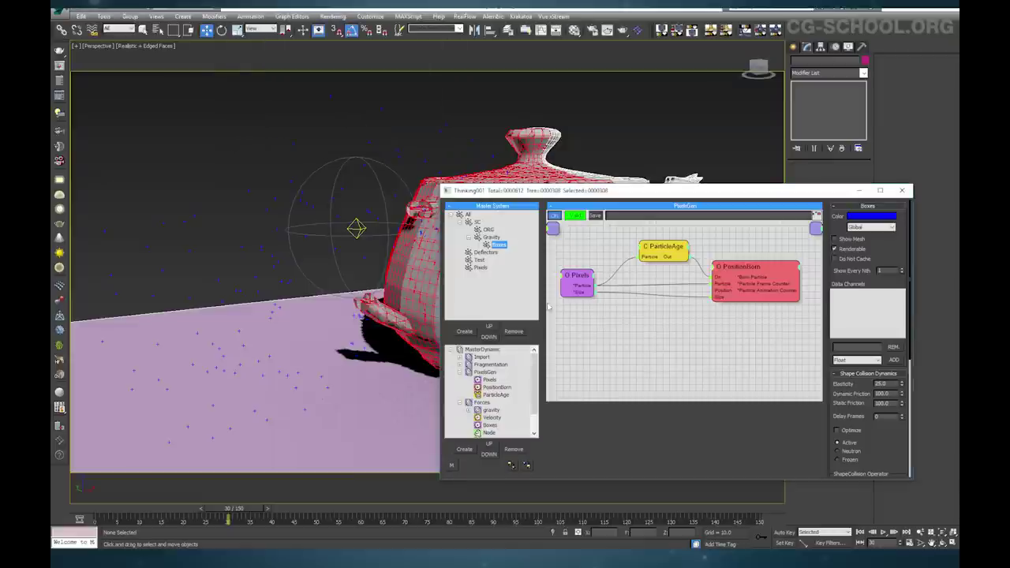
Add a Boxes group node to the PixelsGen network below the Pixels node
click(752, 272)
drag(751, 272, 755, 271)
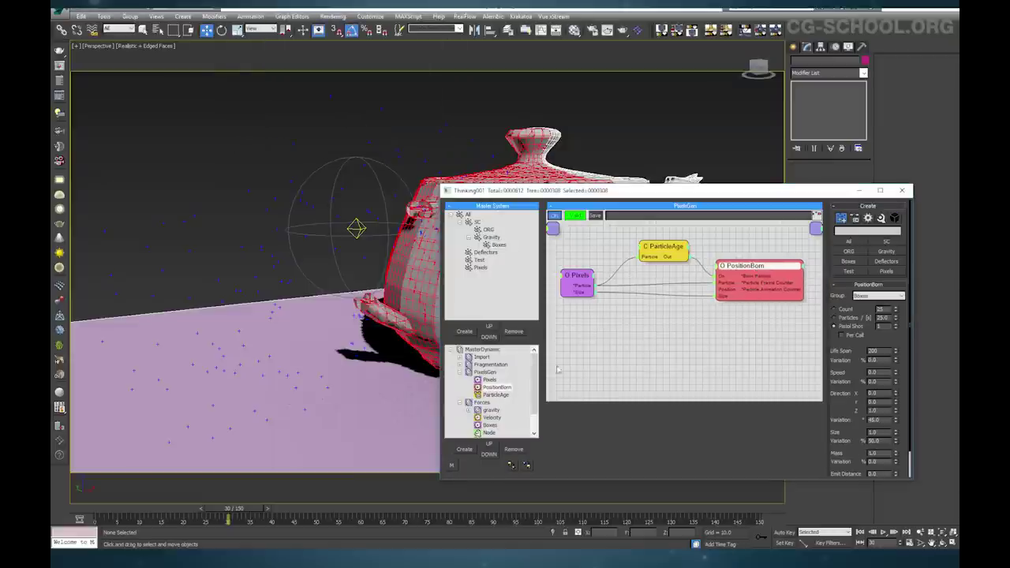
right_click(586, 331)
mouse_move(599, 319)
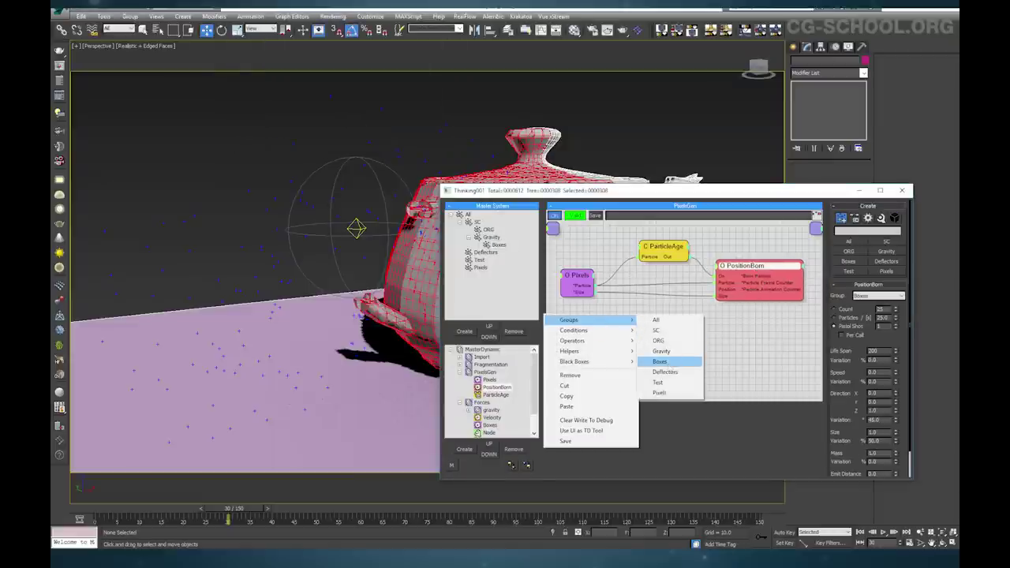
click(659, 361)
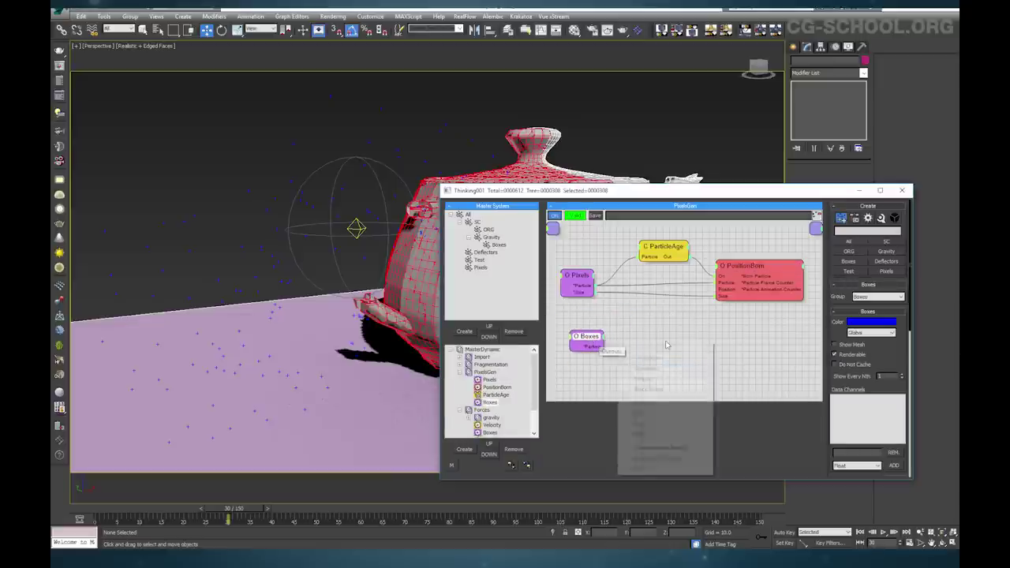
Add a StdShape operator set to Cube, wire the Boxes particle output into it, and preview frame 29
mouse_move(670, 368)
mouse_move(756, 400)
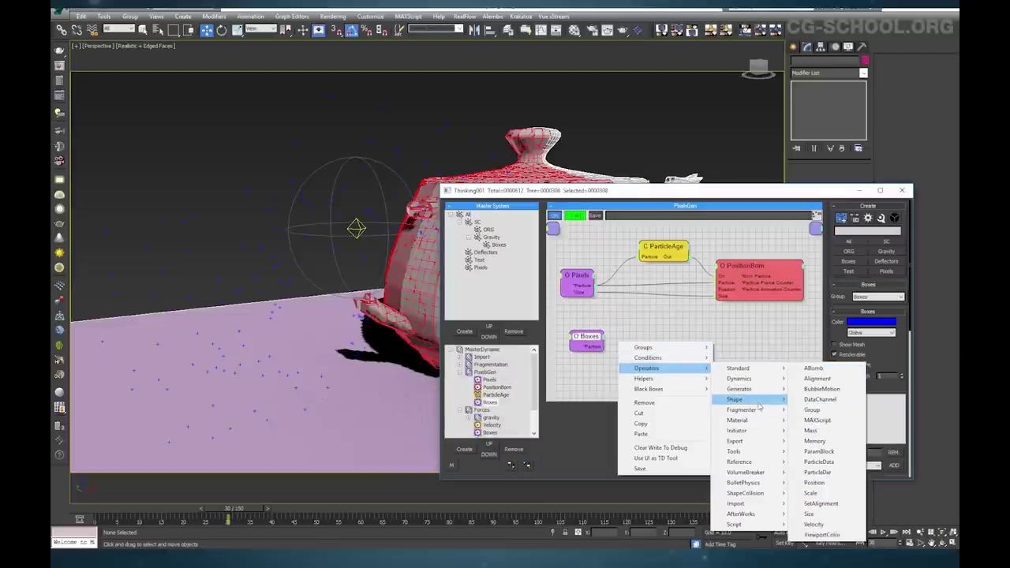
click(828, 432)
drag(693, 347, 727, 343)
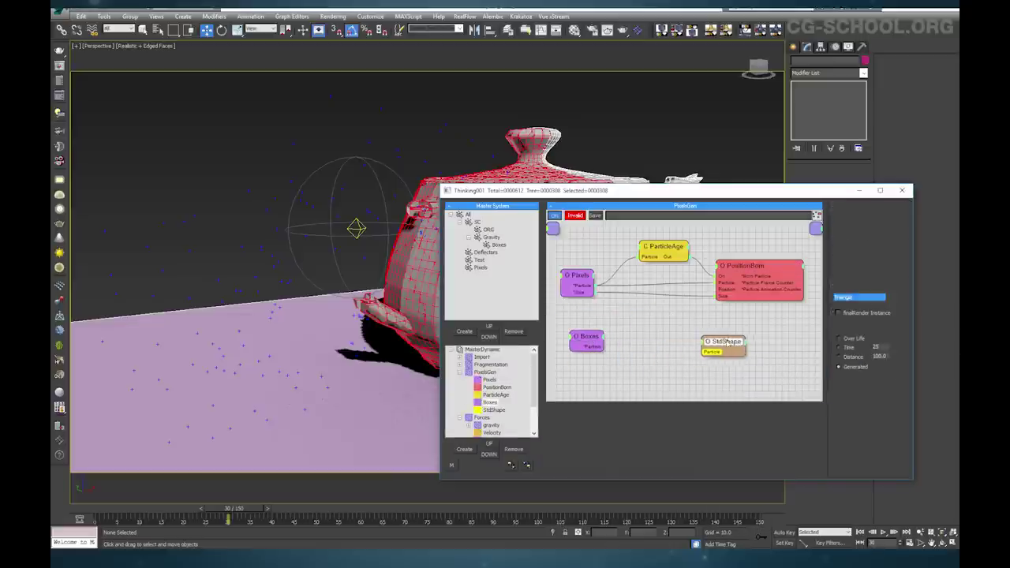
click(863, 297)
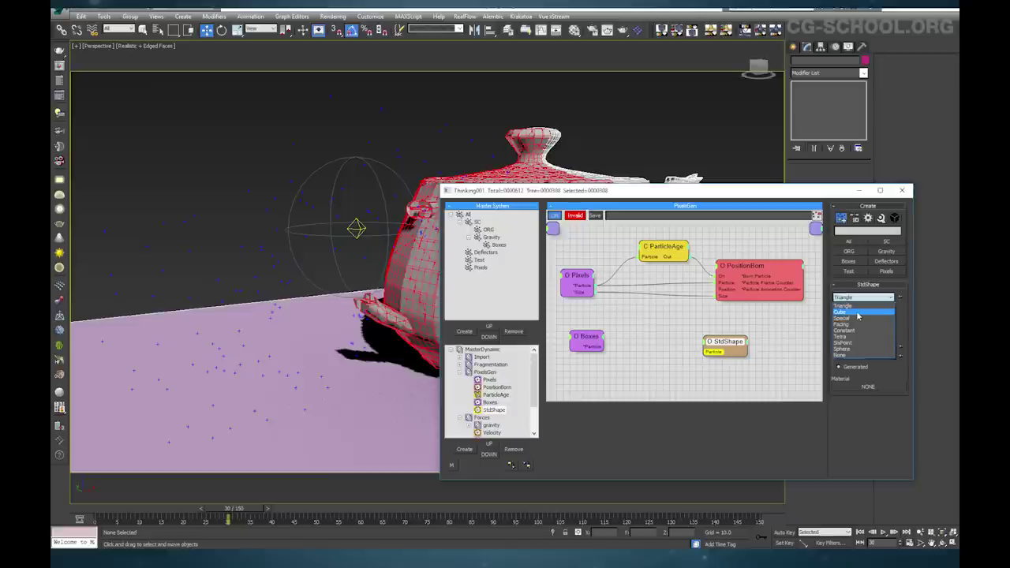
click(857, 313)
mouse_move(712, 352)
mouse_down()
mouse_move(591, 350)
mouse_move(722, 338)
mouse_move(719, 358)
mouse_up()
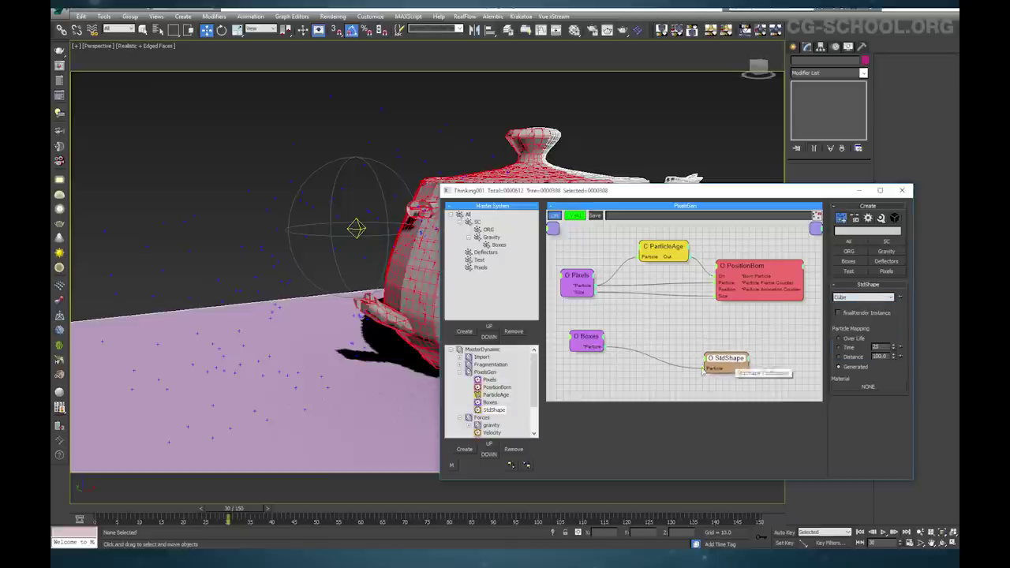
click(202, 508)
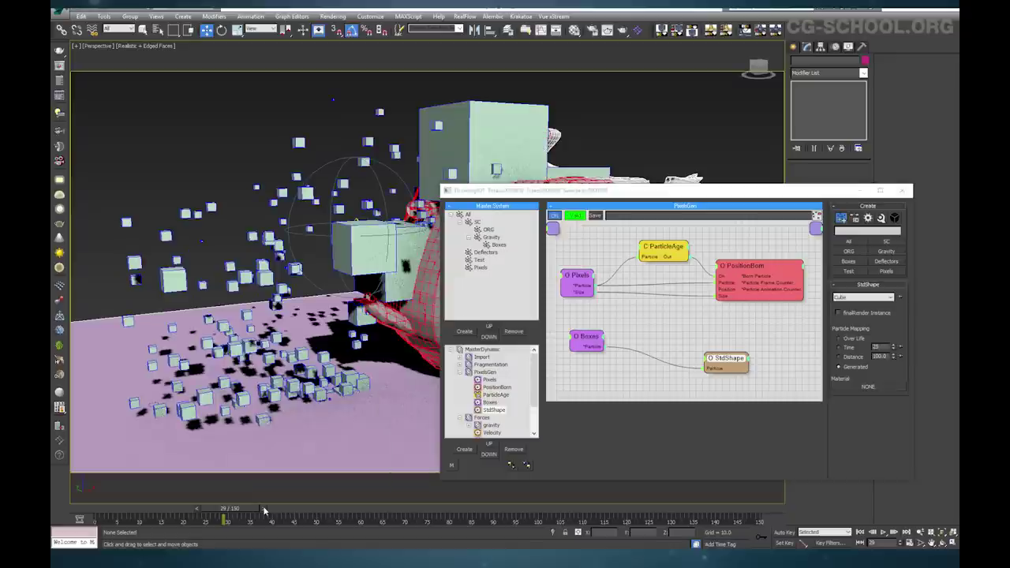
Disconnect the Size wire between Pixels and PositionBorn and preview the boxes at frame 28
drag(652, 196, 612, 196)
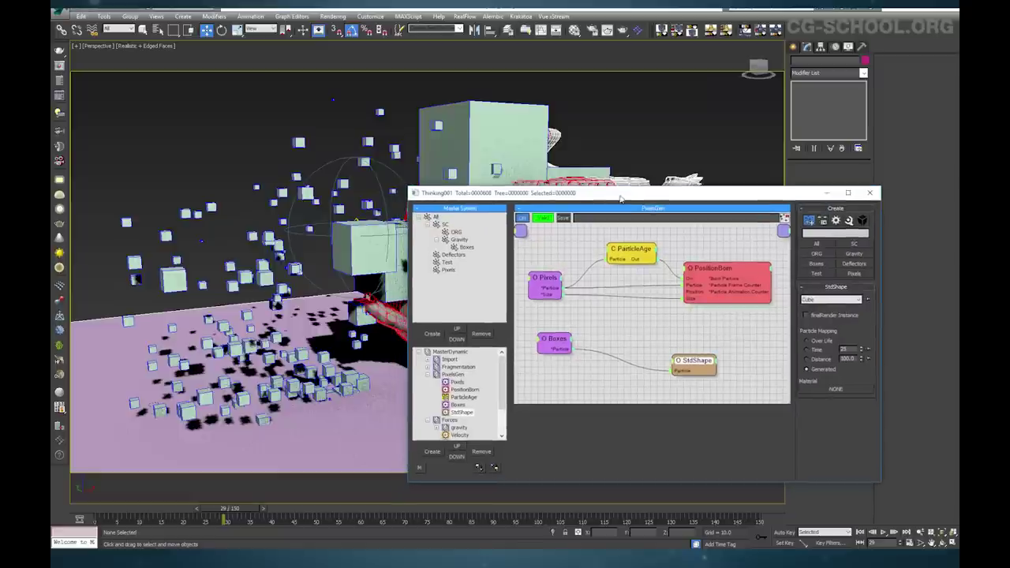
click(720, 270)
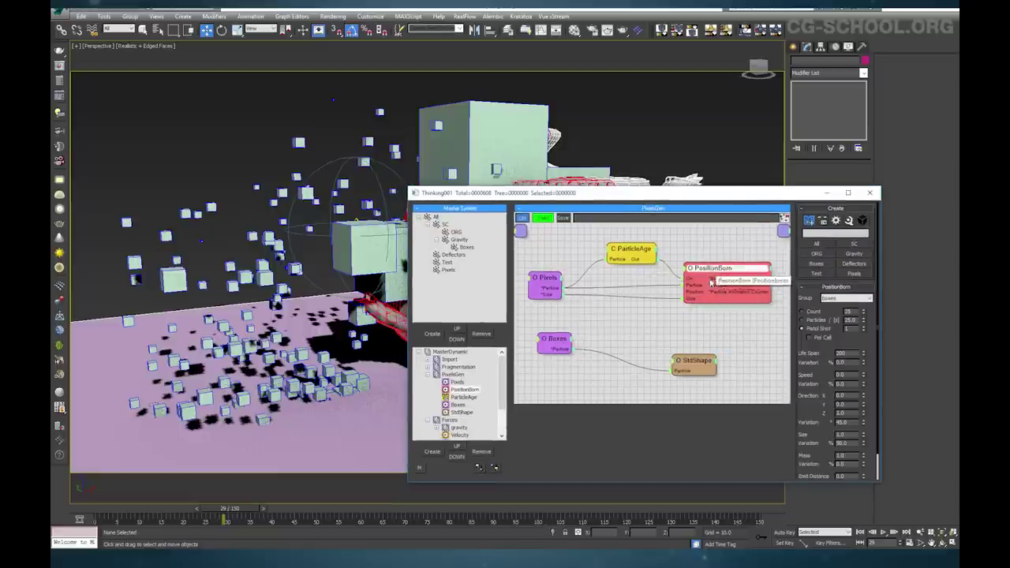
drag(689, 298, 690, 321)
click(195, 511)
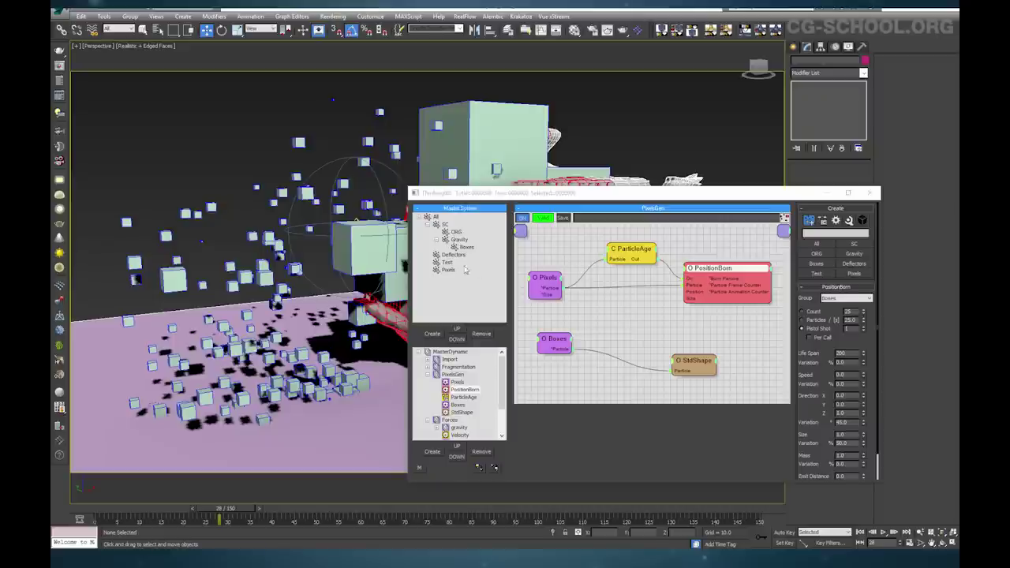
drag(563, 199, 585, 184)
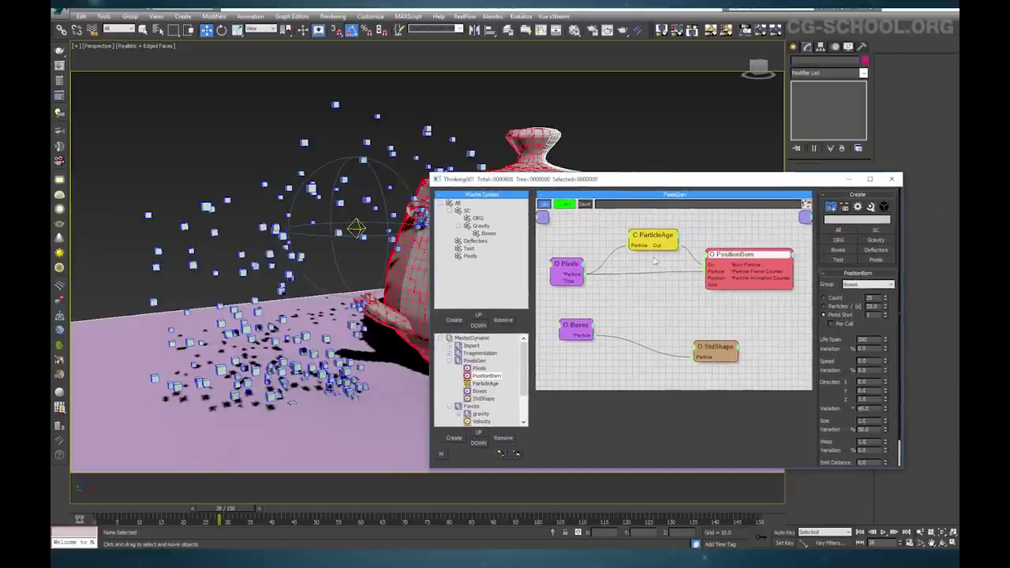
Add a Scale operator, wire the Boxes particle output into it, and set its variation to 50%
click(718, 348)
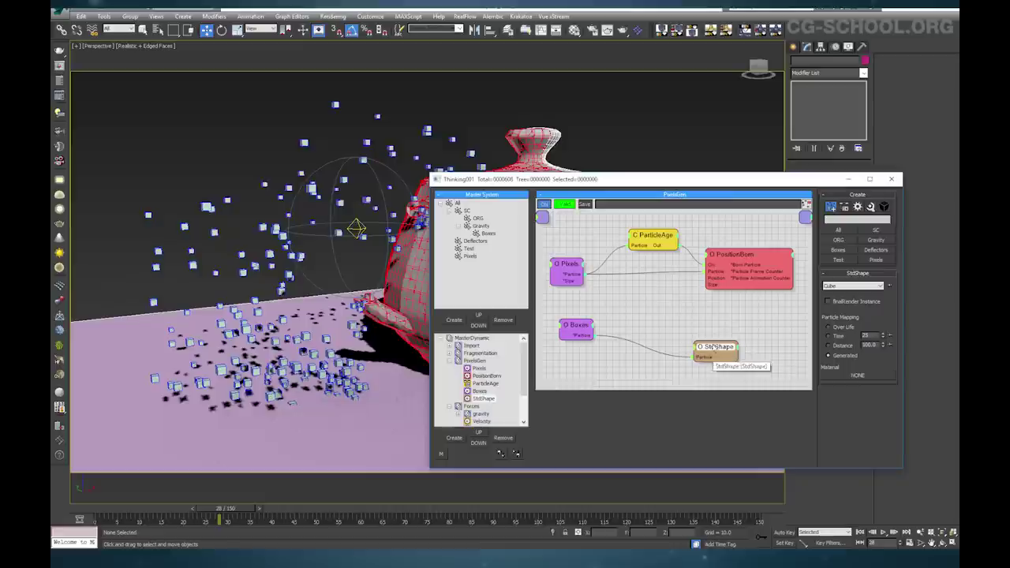
right_click(662, 340)
mouse_move(733, 364)
mouse_move(778, 367)
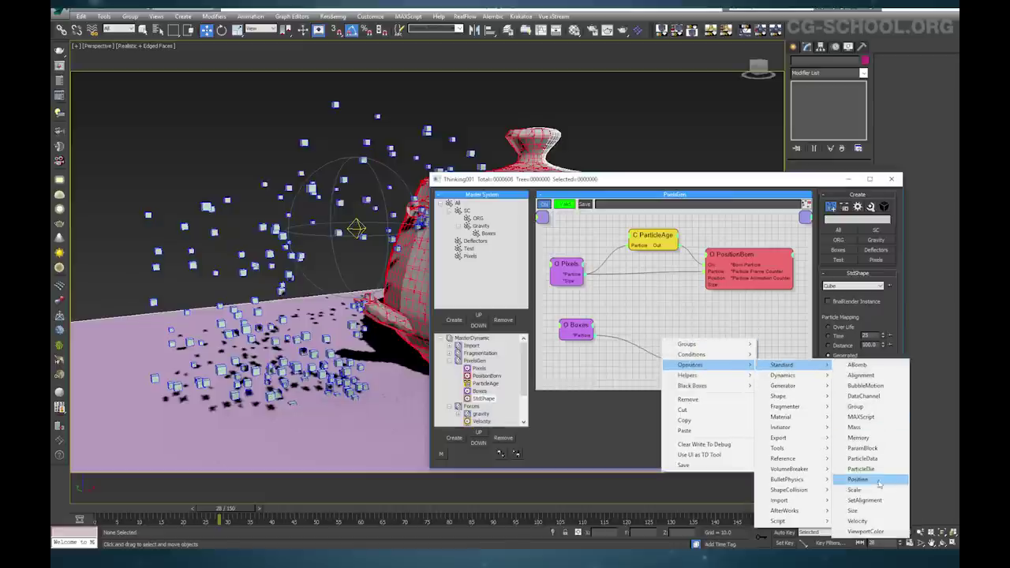
click(870, 497)
drag(727, 346, 585, 336)
click(867, 291)
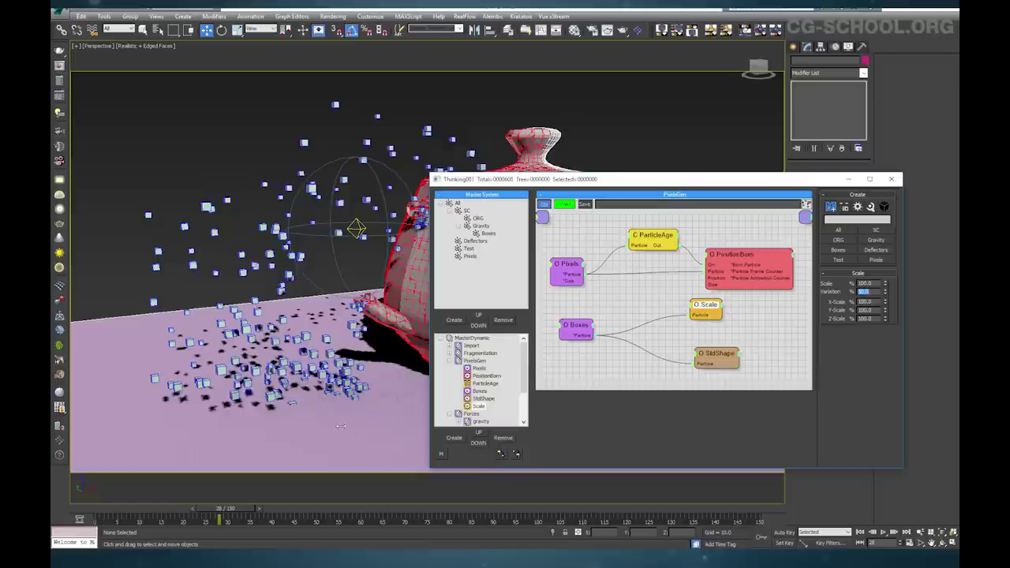
Set the Scale operator's scale to 200% and preview the larger boxes around frame 28
click(260, 509)
click(192, 511)
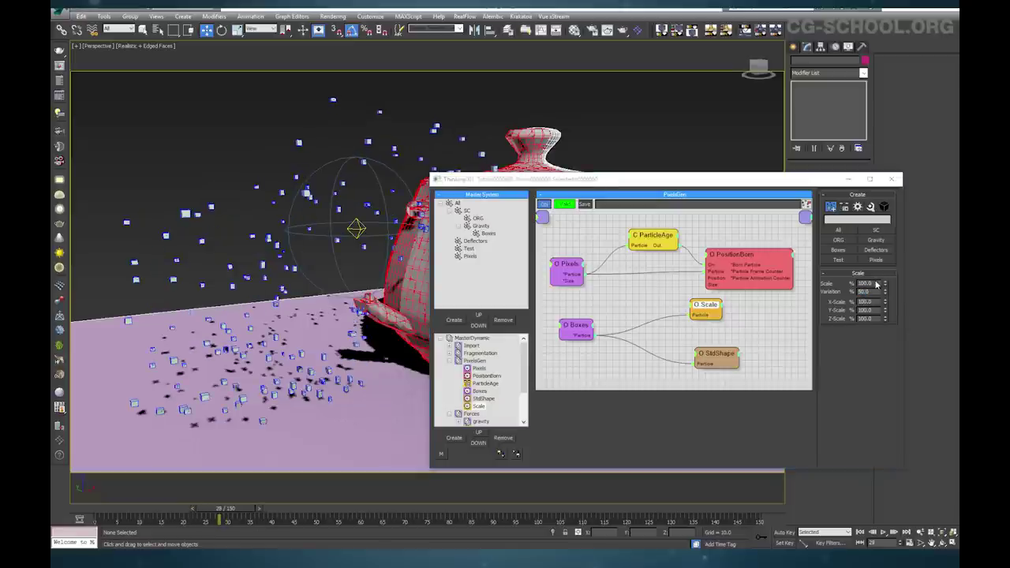
drag(879, 282, 825, 283)
text(20)
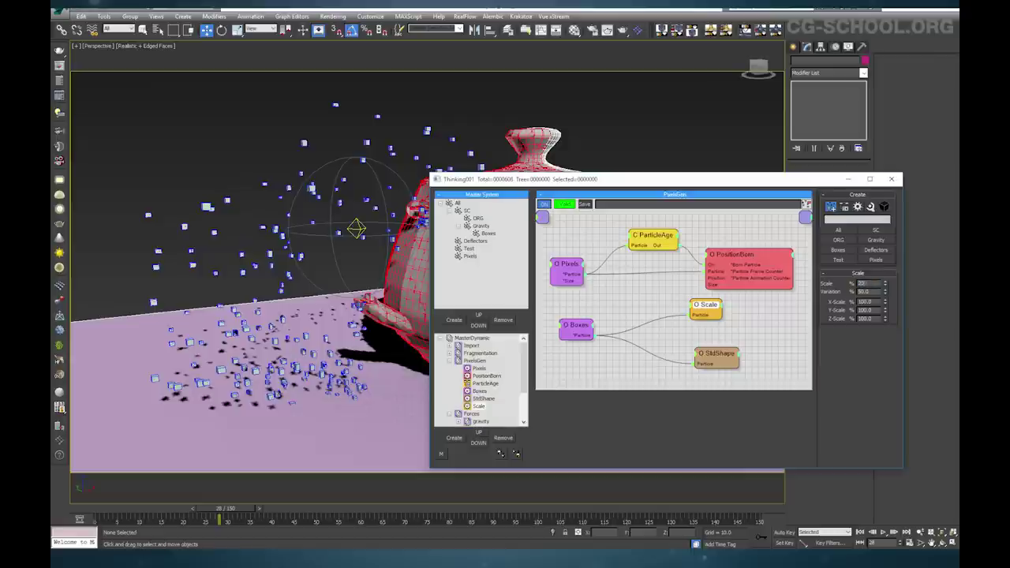
click(262, 509)
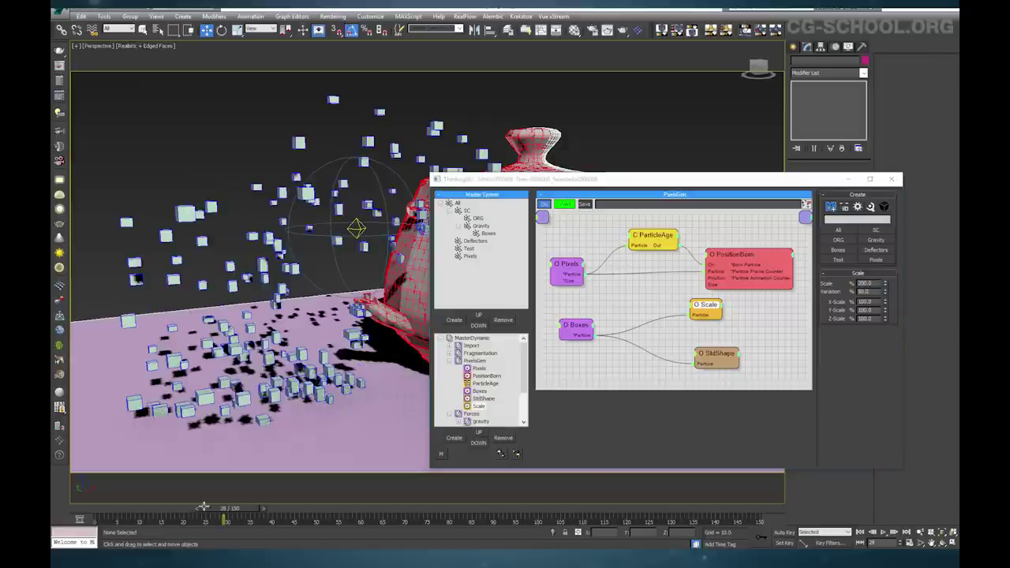
click(197, 510)
Set the Scale operator's scale to 150% and preview the boxes at frame 28
drag(873, 284, 810, 285)
text(150)
key(Return)
click(259, 509)
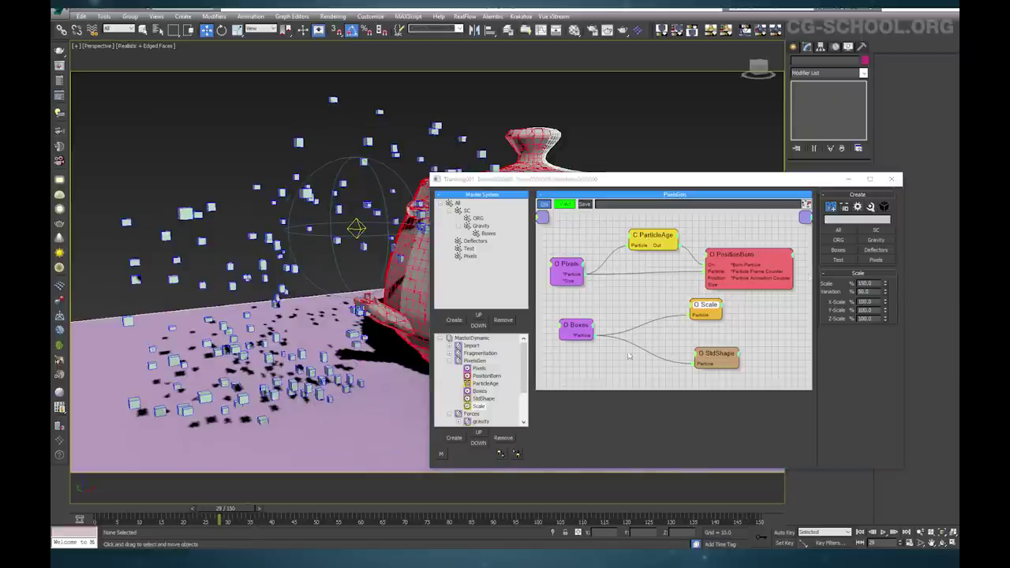
drag(738, 187, 754, 180)
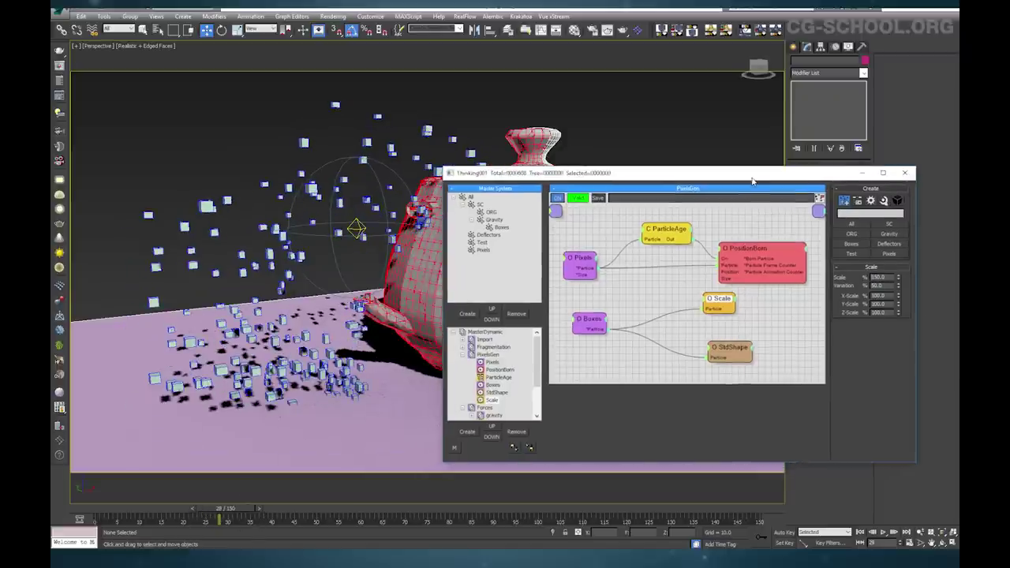
double_click(895, 279)
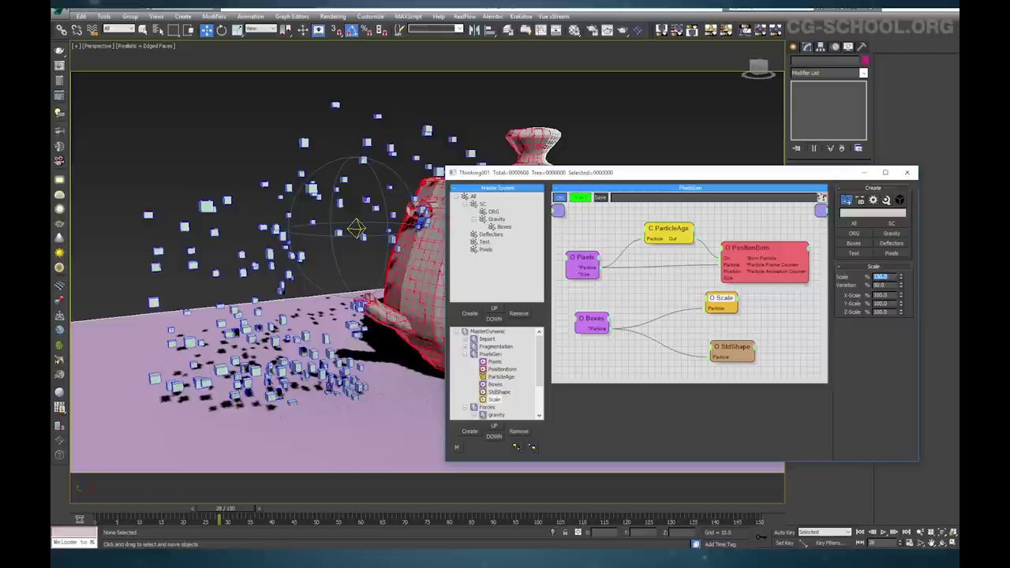
drag(615, 179, 617, 202)
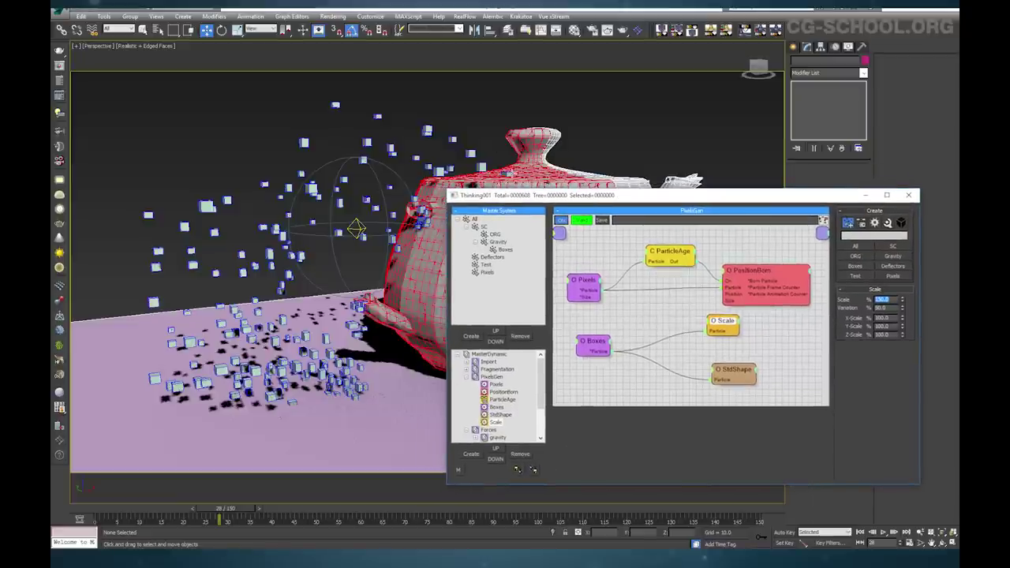
drag(616, 198, 589, 204)
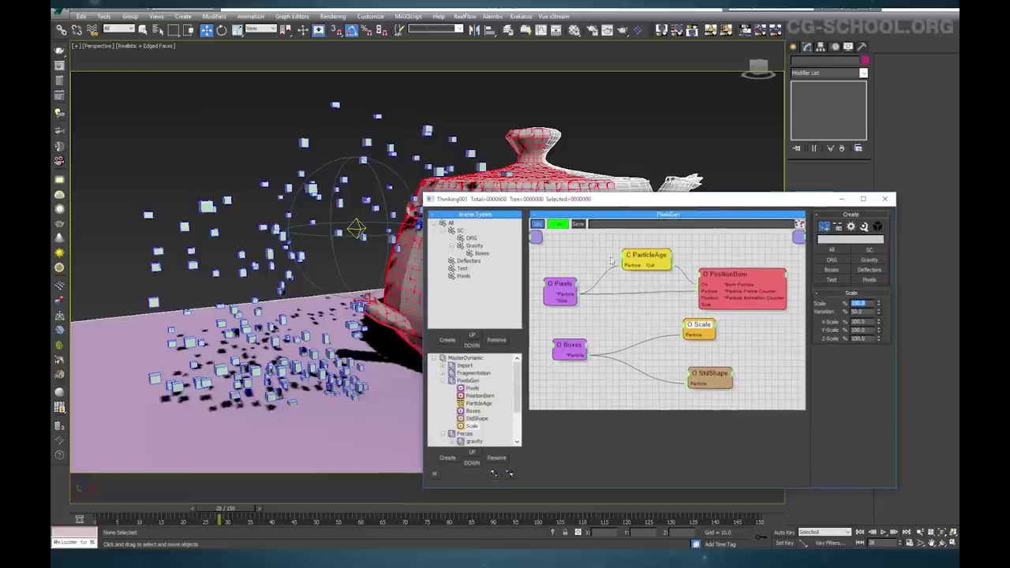
Add a Spin operator below StdShape in the PixelsGen network and wire the Boxes particle output into it
middle_drag(628, 381, 613, 349)
right_click(632, 377)
mouse_move(720, 406)
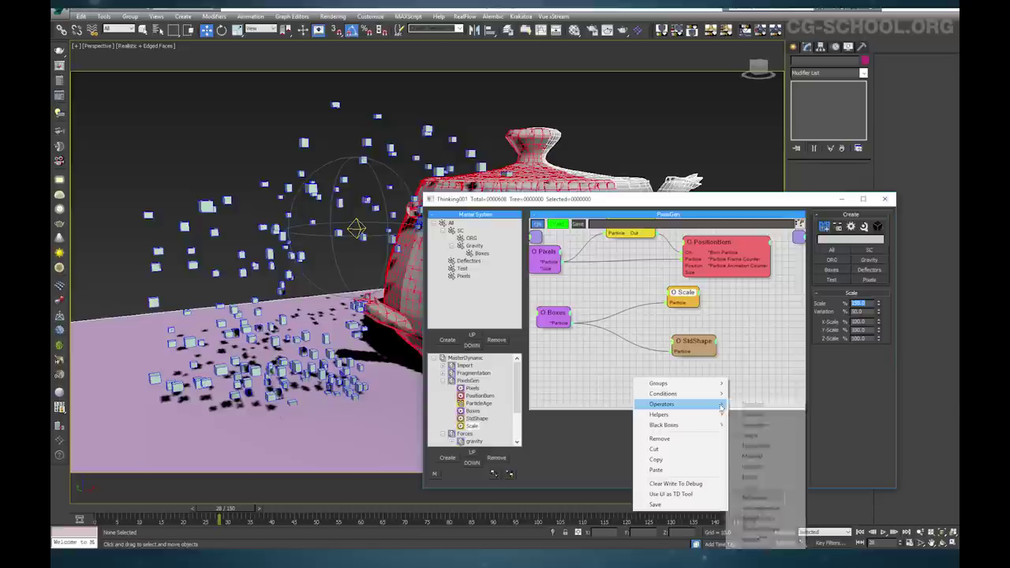
mouse_move(757, 404)
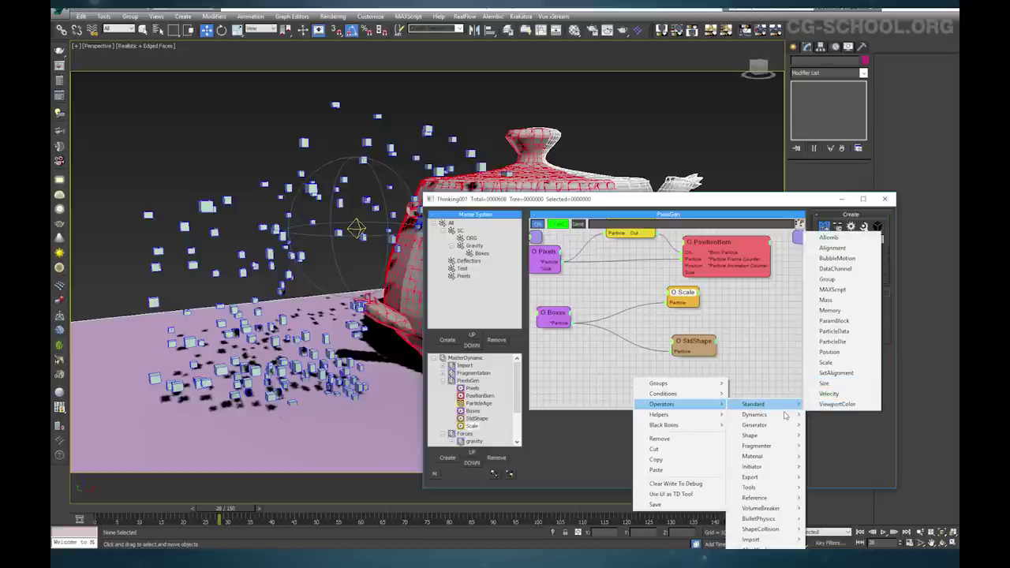
mouse_move(785, 415)
click(827, 373)
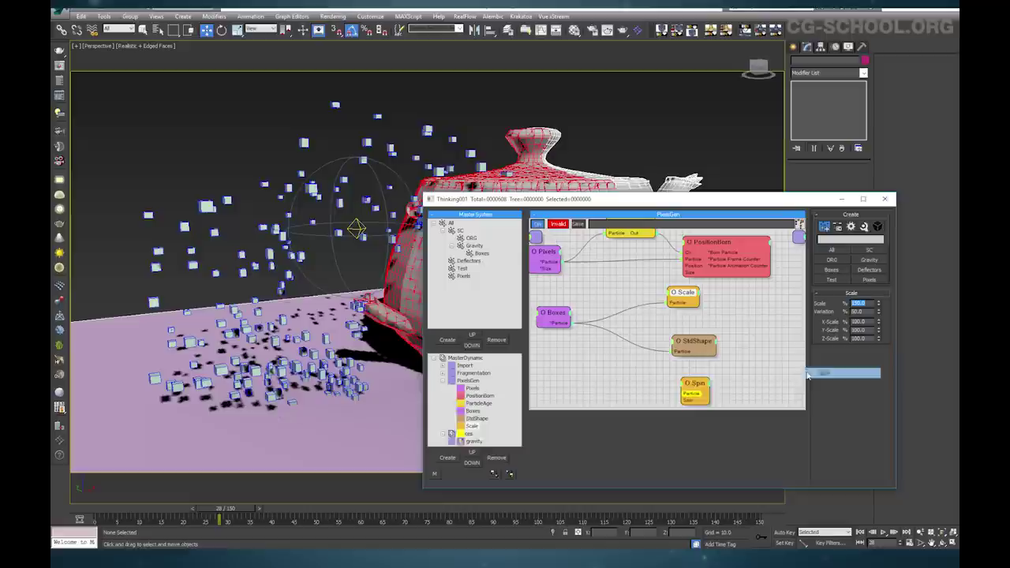
drag(632, 364, 565, 323)
drag(694, 381, 685, 381)
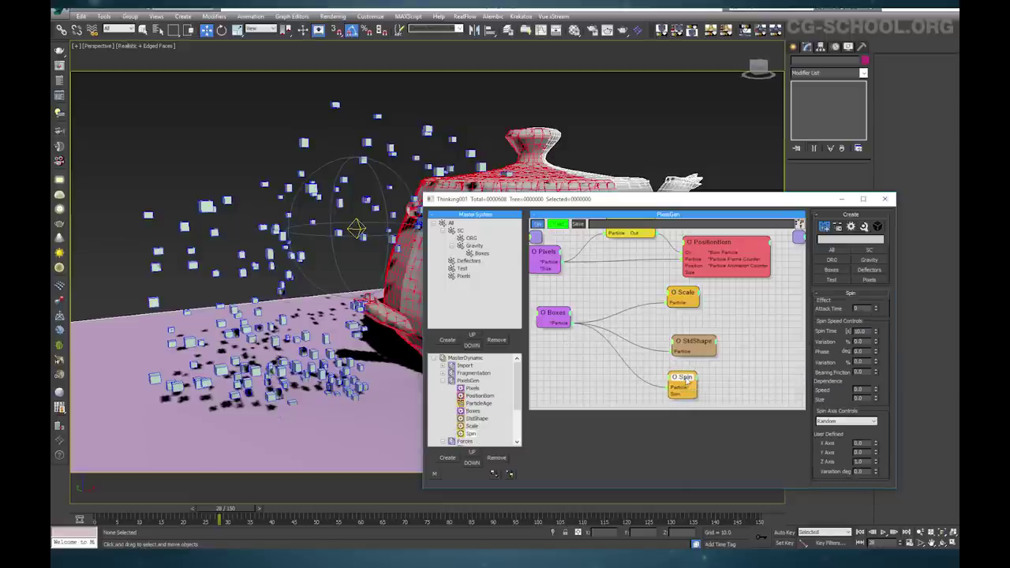
Set the Spin operator's spin time variation to 25%, phase to 25 degrees and phase variation to 25%, and preview frame 28
double_click(866, 331)
key(Tab)
text(25)
key(Tab)
text(25)
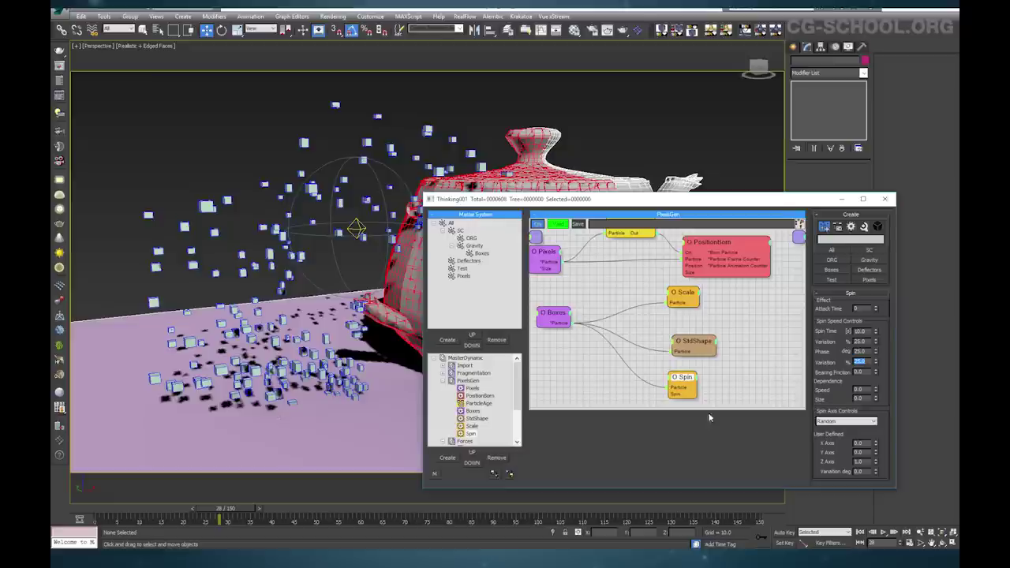
click(259, 507)
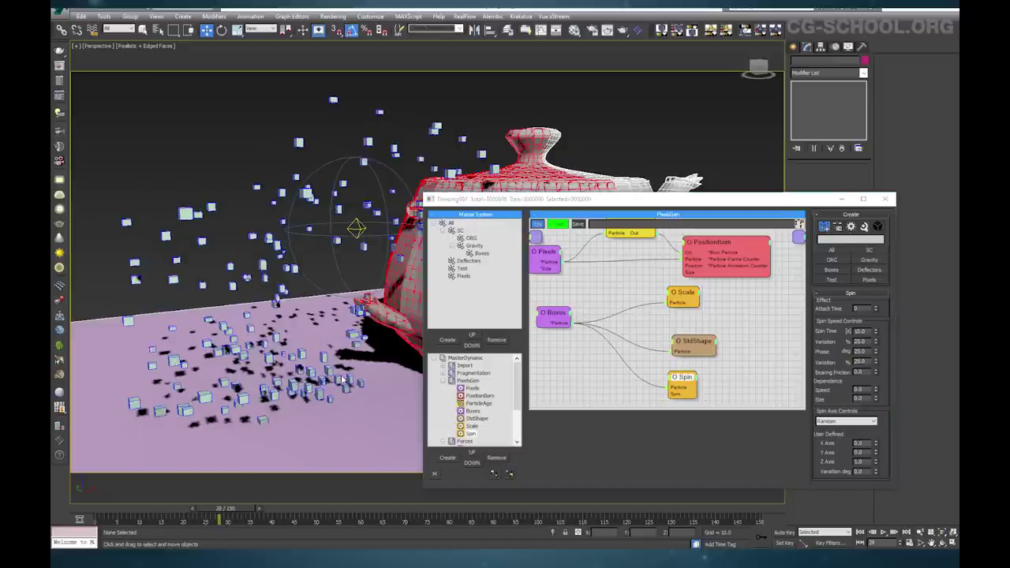
Frame the teapot and flying boxes in the perspective view, create a camera from that view, and orbit it slightly
alt+middle_drag(313, 327, 288, 308)
alt+middle_drag(257, 347, 269, 251)
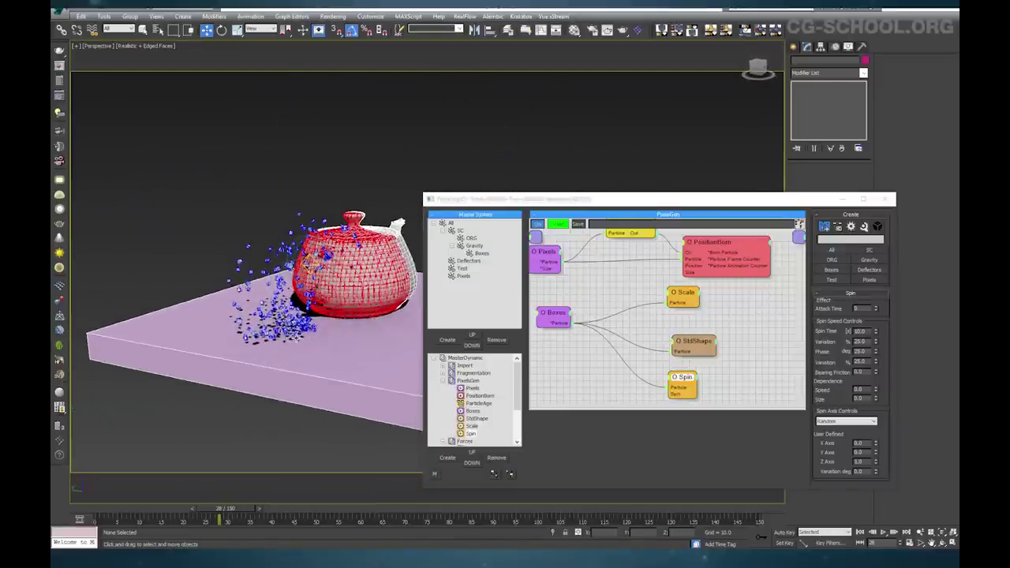
scroll(296, 338, up, 3)
click(842, 198)
alt+middle_drag(532, 332, 553, 353)
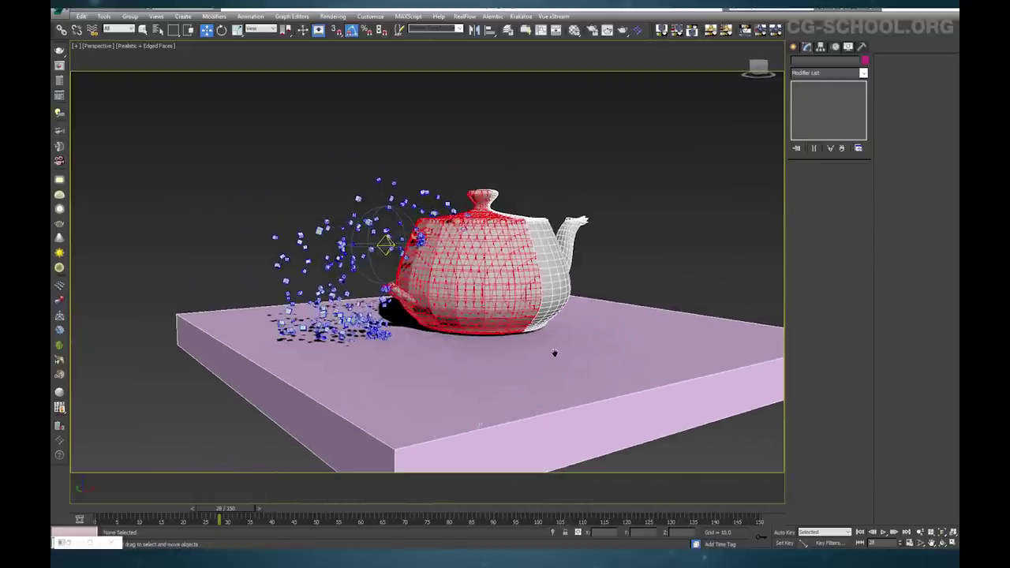
scroll(439, 323, up, 3)
alt+middle_drag(438, 323, 470, 332)
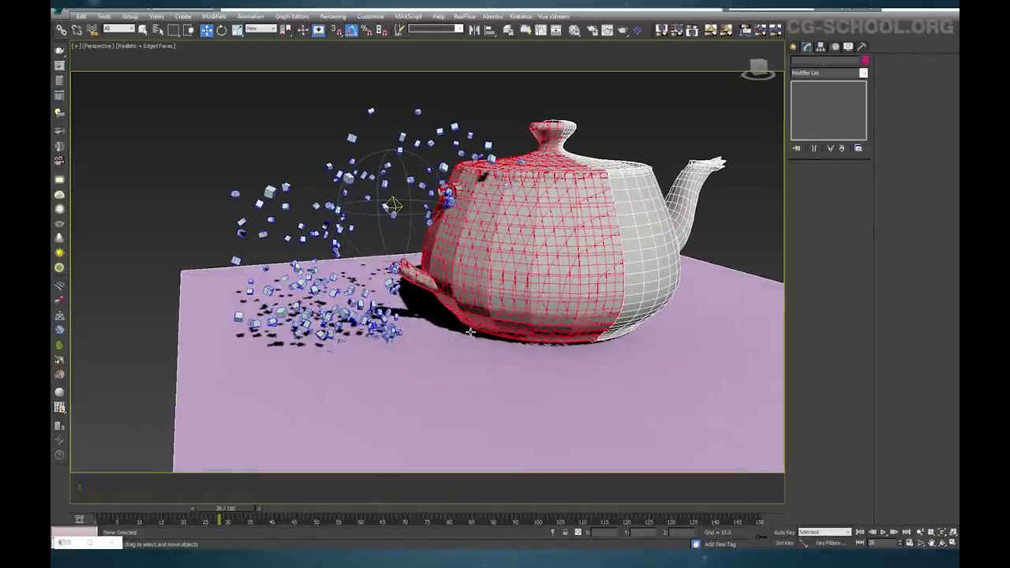
click(462, 261)
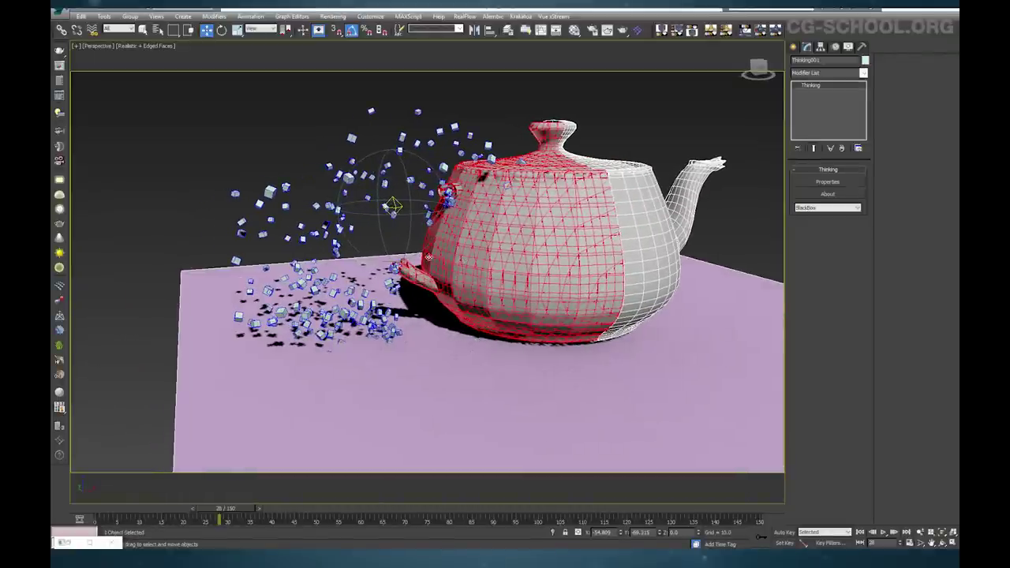
click(292, 135)
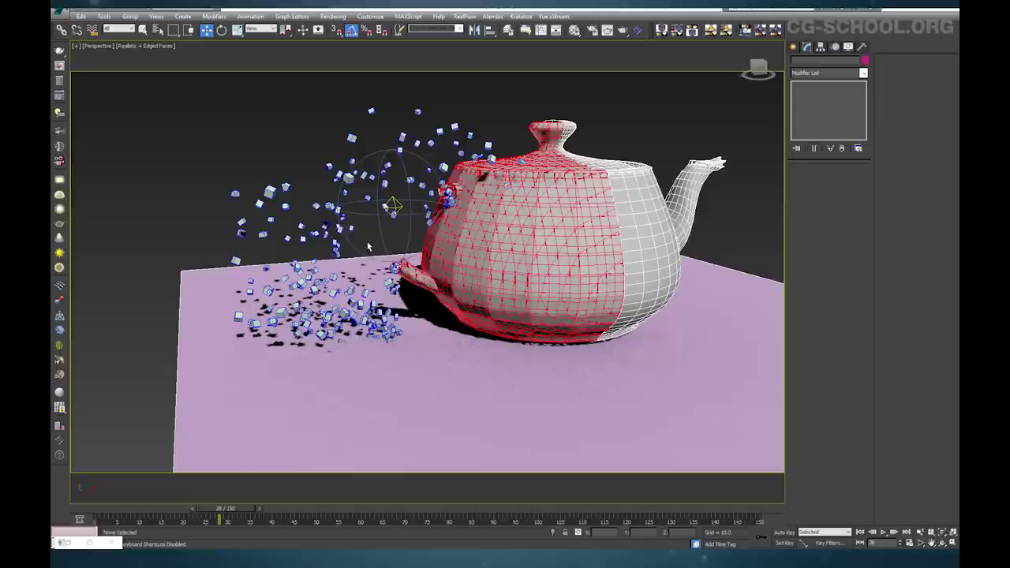
key(ctrl+c)
click(941, 541)
drag(477, 303, 513, 348)
click(102, 16)
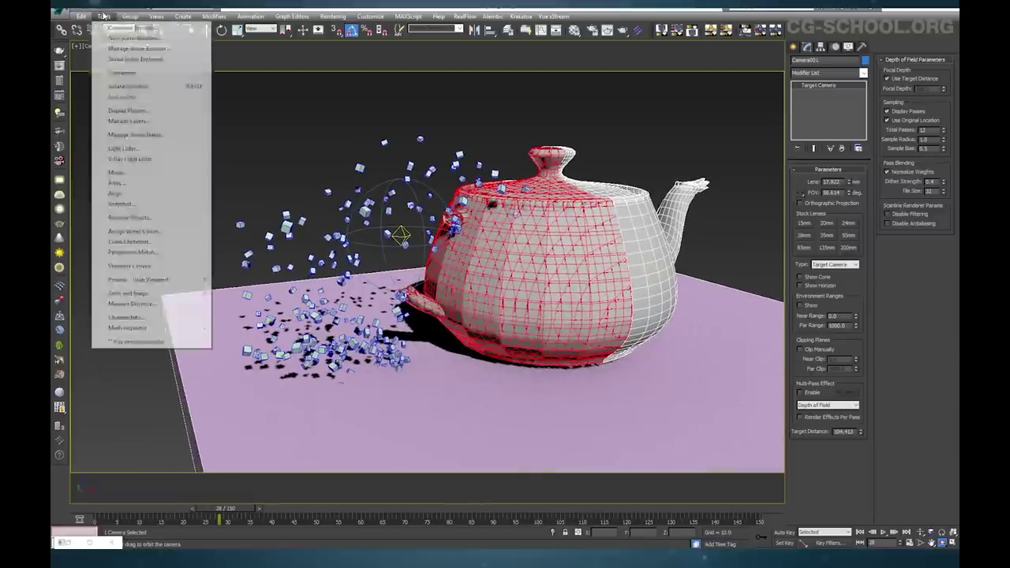
mouse_move(186, 284)
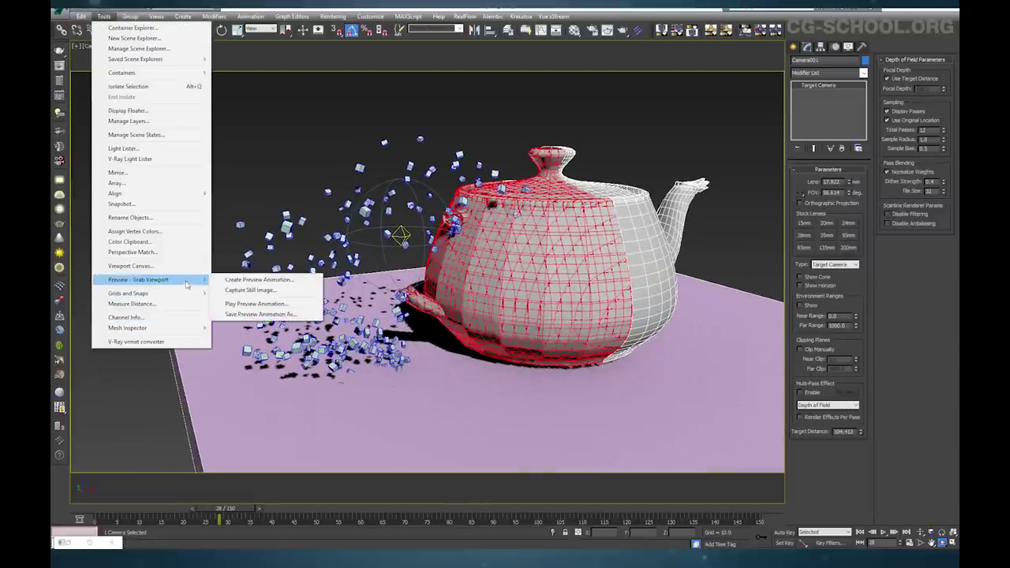
click(300, 282)
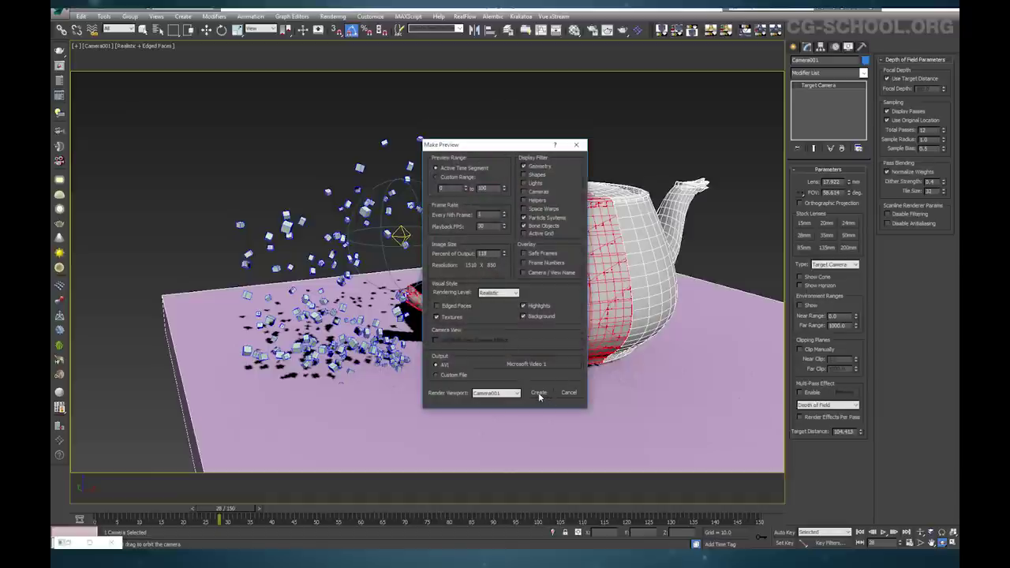
click(568, 392)
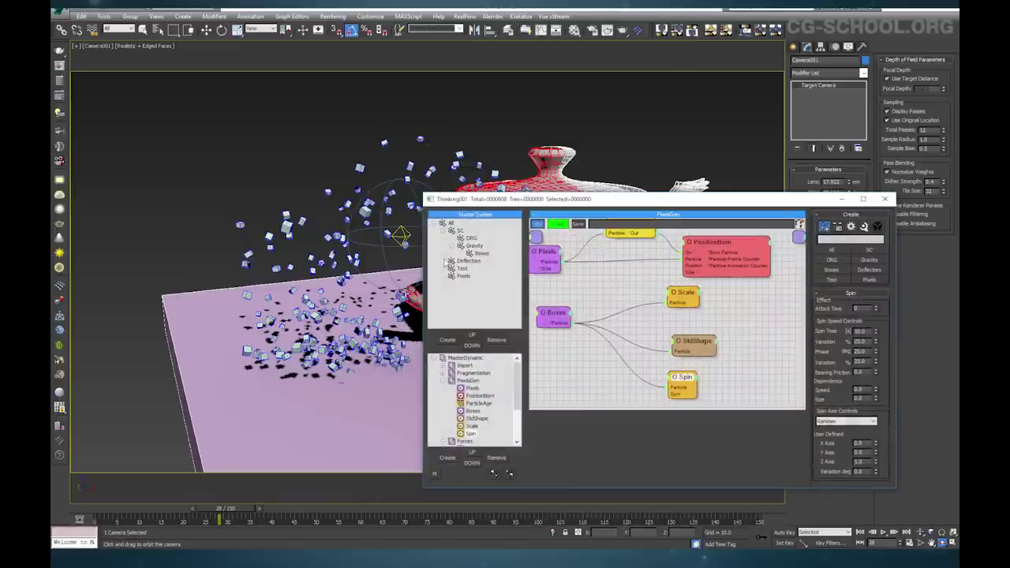
Collapse the PixelsGen, Forces and SC dynamic sets and examine MasterDynamic's playback cache settings
drag(608, 202, 636, 154)
click(472, 330)
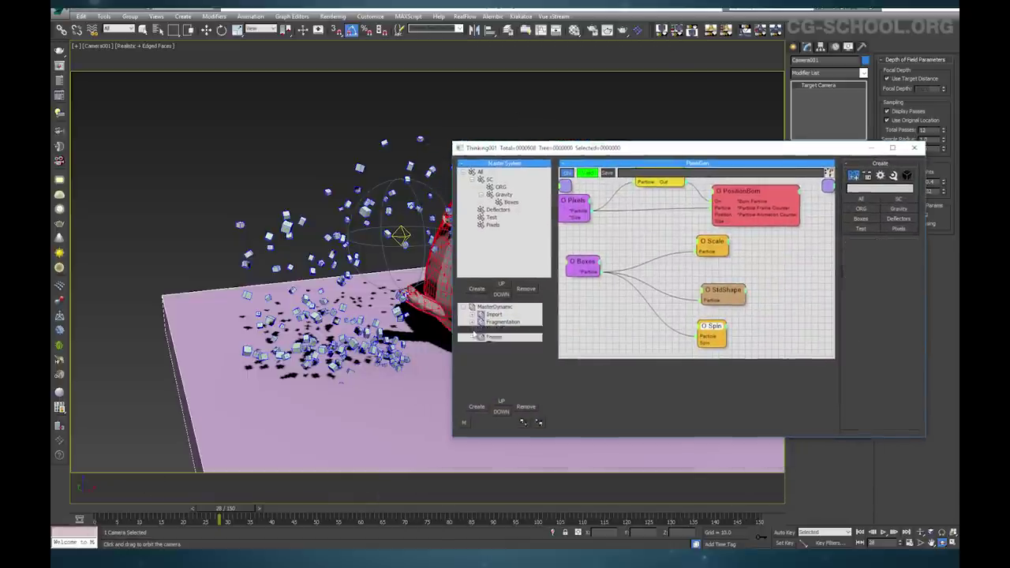
click(472, 338)
click(490, 346)
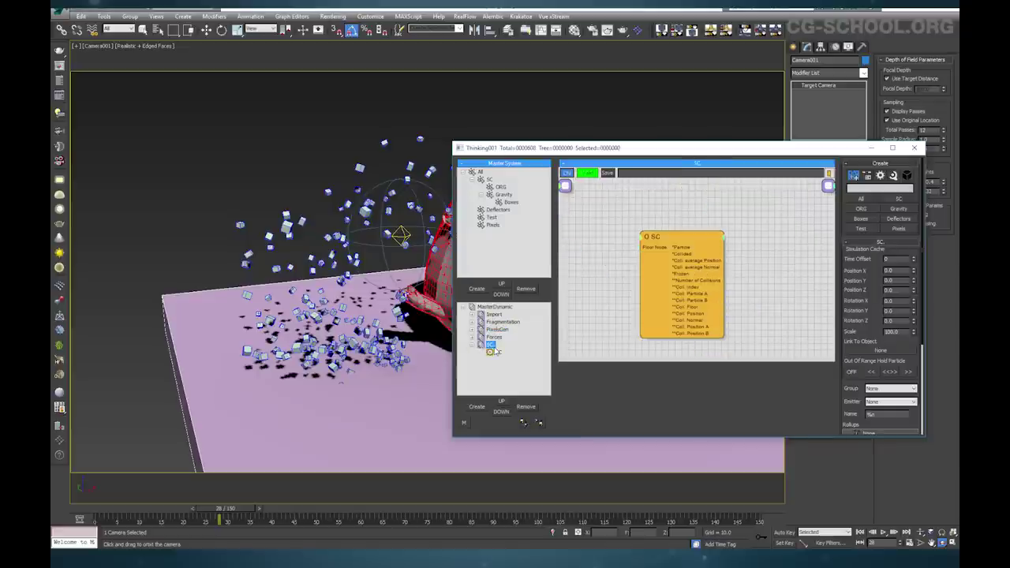
click(490, 344)
key(Return)
click(489, 307)
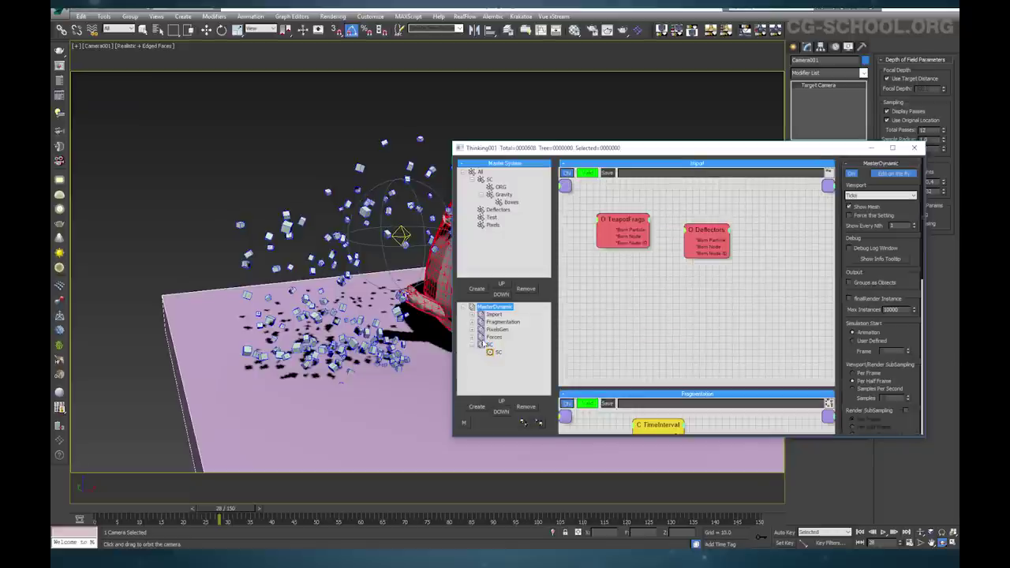
click(472, 346)
drag(894, 336, 905, 230)
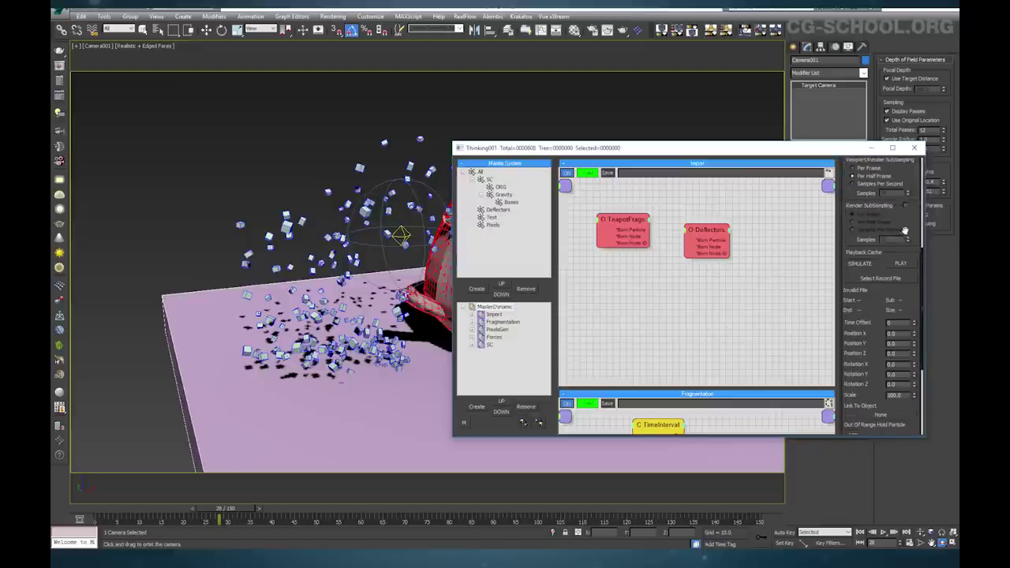
Create a new dynamic set under MasterDynamic and name it Pixels
click(497, 307)
click(477, 406)
click(499, 352)
click(497, 354)
text(Pixel)
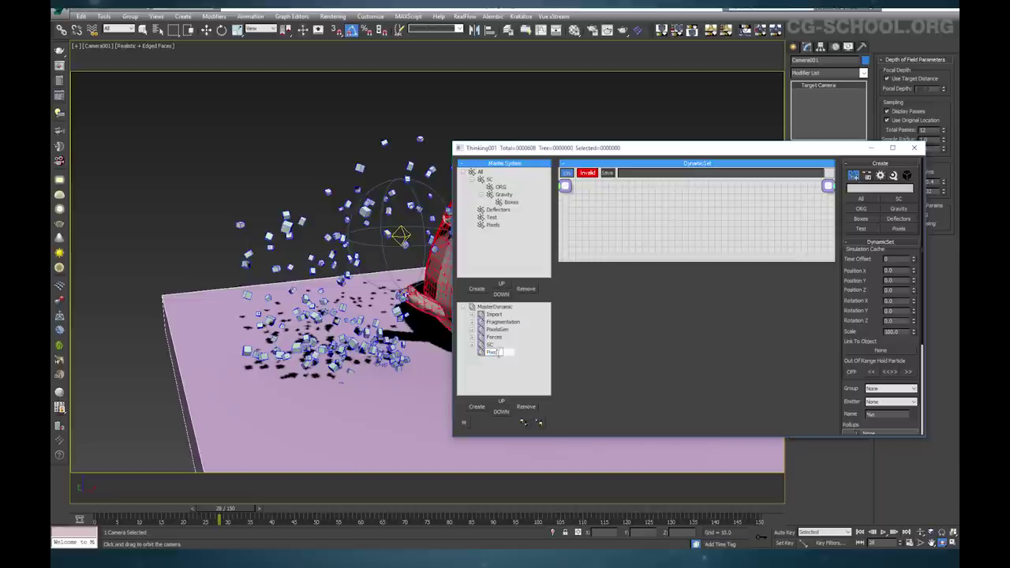
text(s)
key(Return)
Move the Pixels set to the start of MasterDynamic and nest Import, Fragmentation, PixelsGen, Forces and SC inside it
click(492, 314)
drag(491, 314, 489, 356)
mouse_move(486, 315)
mouse_down()
mouse_move(483, 345)
mouse_move(481, 322)
mouse_up()
click(473, 313)
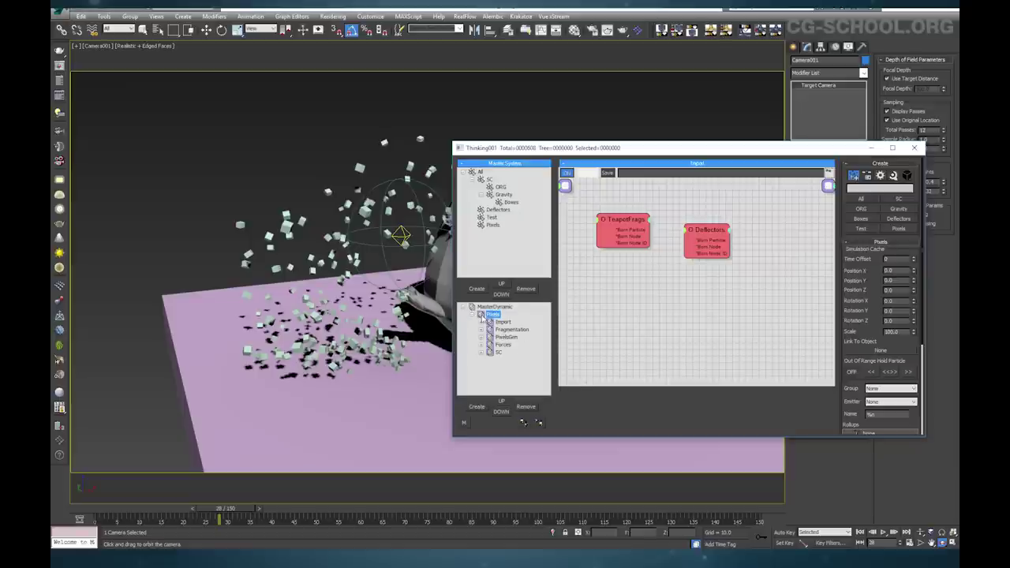
Assign a tp_simulation cache file named Pixels_v01 to the Pixels dynamic set
right_click(483, 315)
click(452, 364)
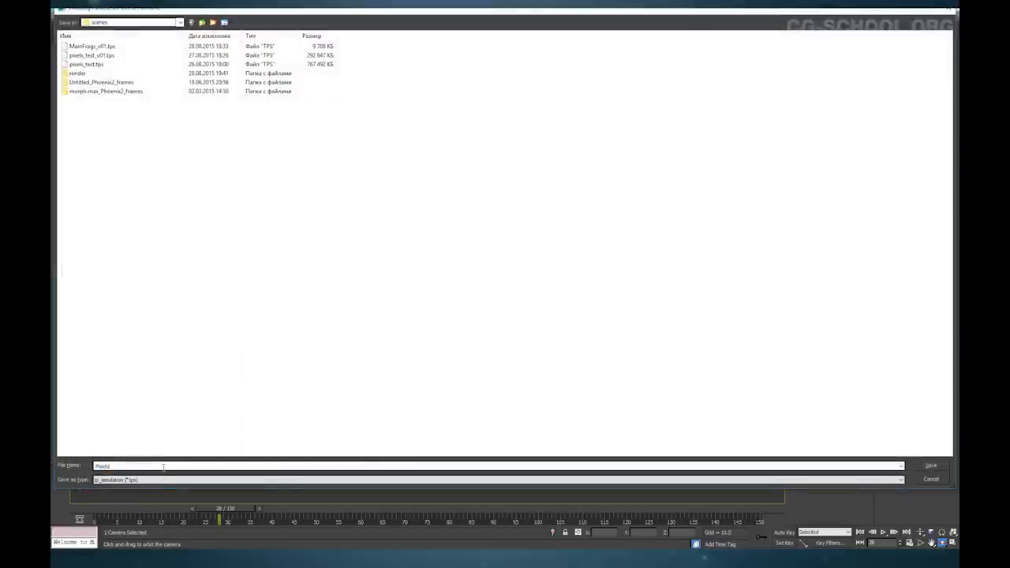
text(_v01)
key(Return)
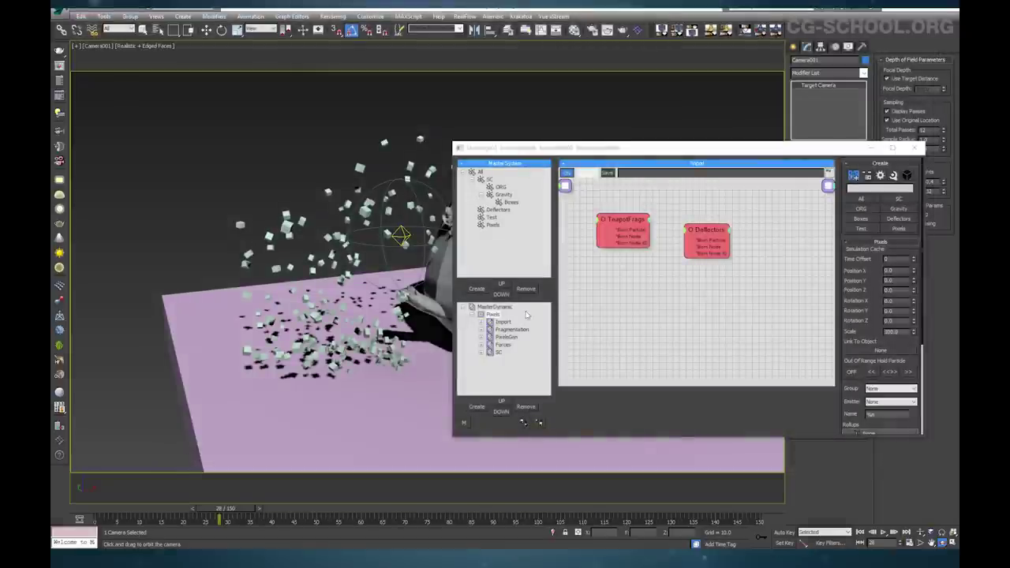
Set the animation end time to frame 100 and save the scene
drag(600, 149, 594, 110)
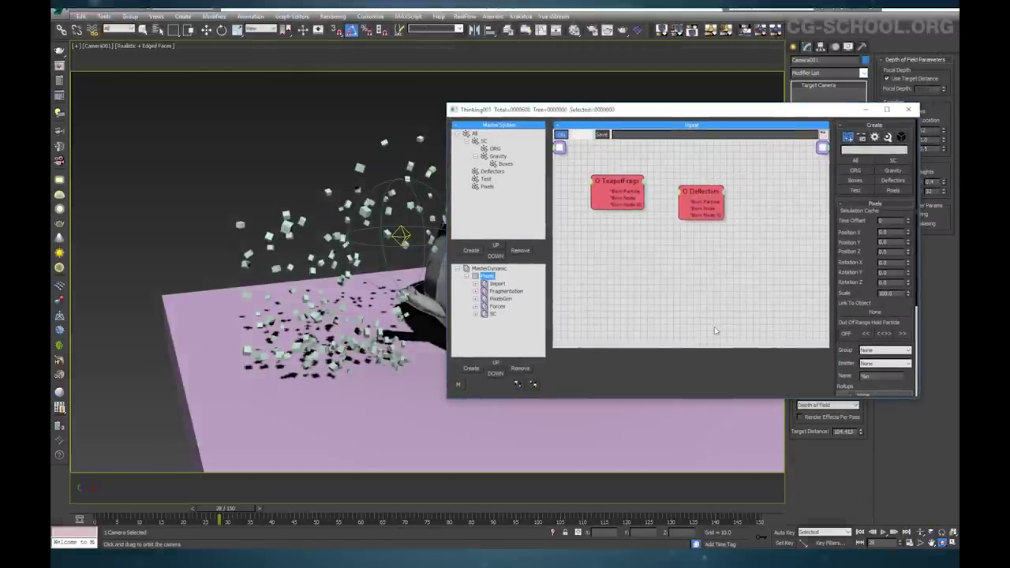
click(908, 543)
text(100)
key(Return)
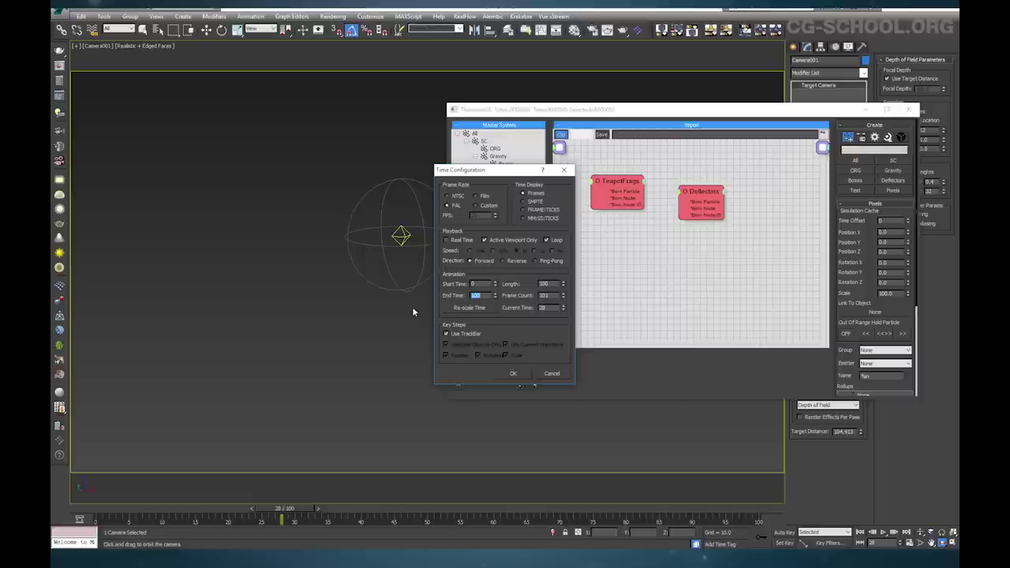
click(515, 373)
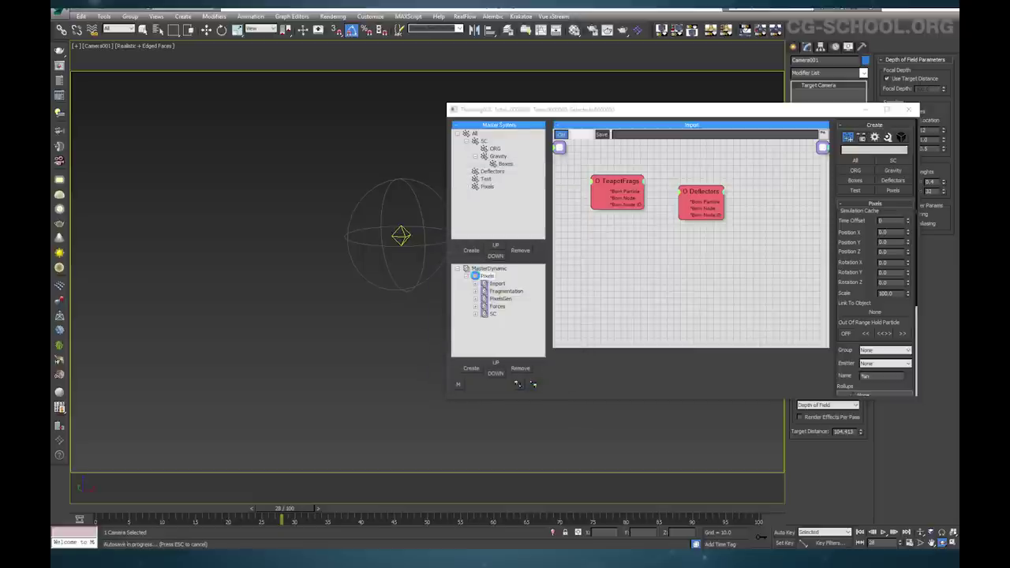
click(101, 11)
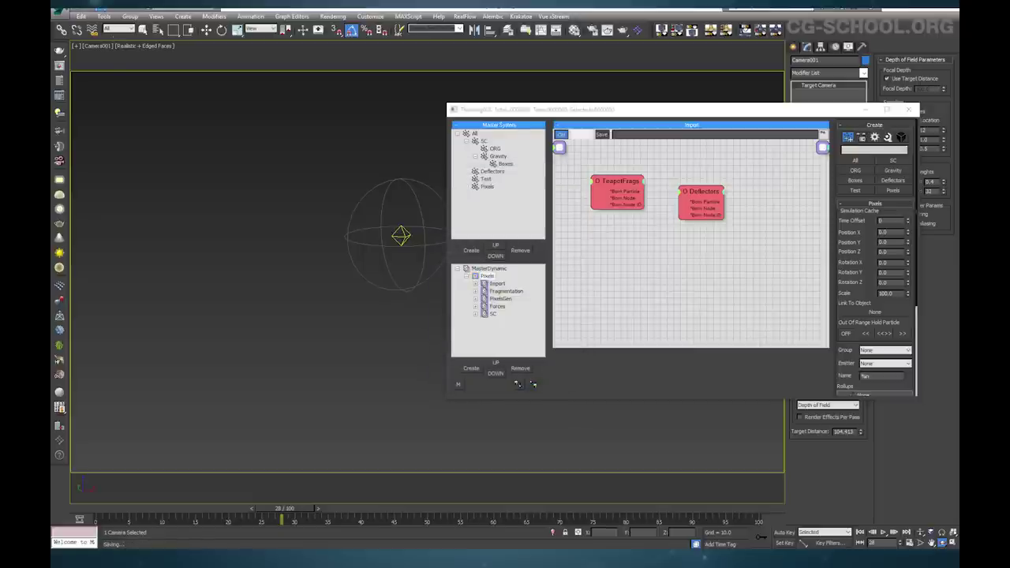
Record a simulation cache for the Pixels dynamic set and scrub the timeline to review the handle's destruction
right_click(476, 278)
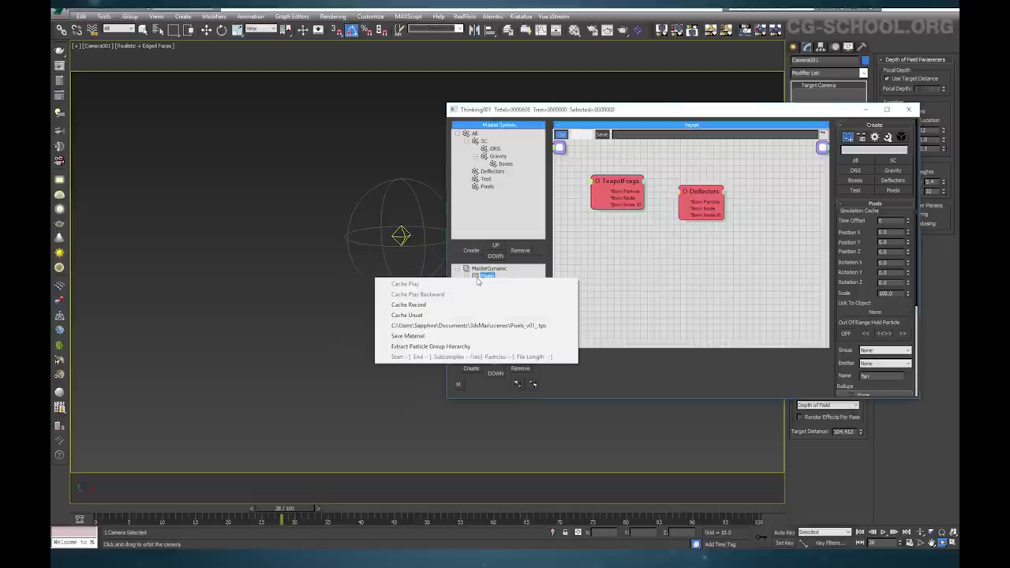
click(441, 308)
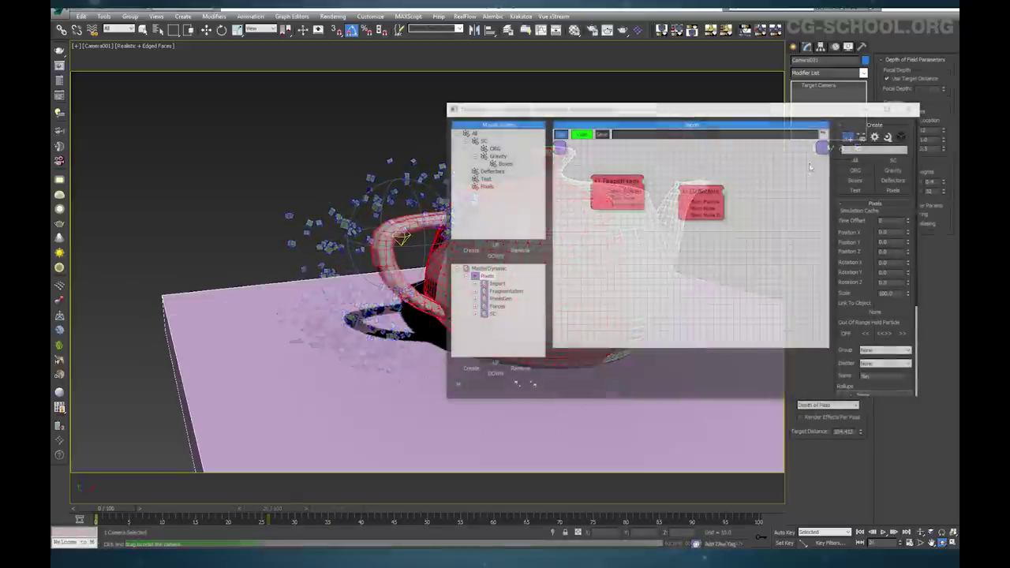
click(812, 129)
drag(110, 509, 747, 509)
drag(560, 506, 268, 505)
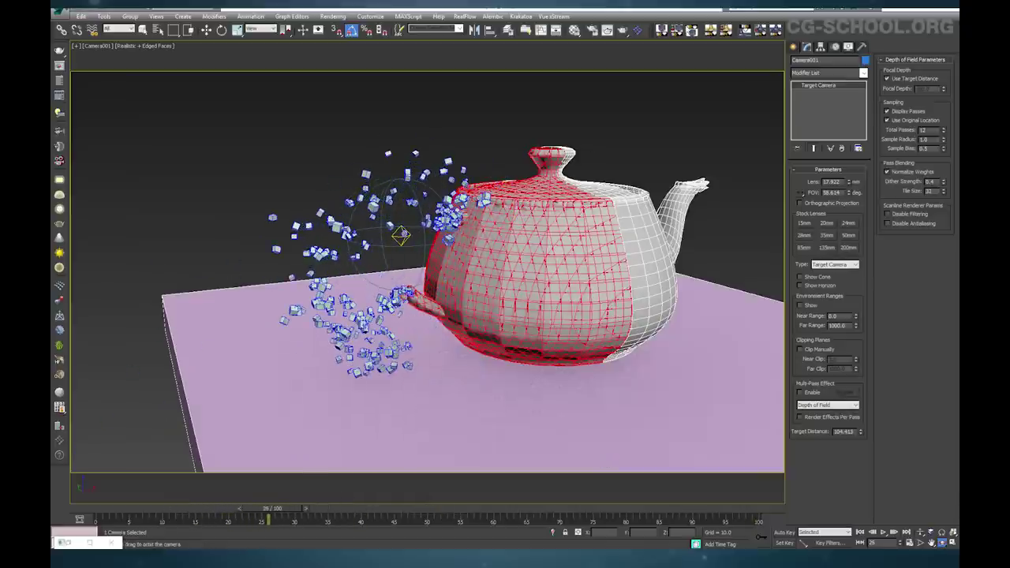
Restore the particle editor, go to frame 14 and stop playback of the Pixels cache
click(70, 542)
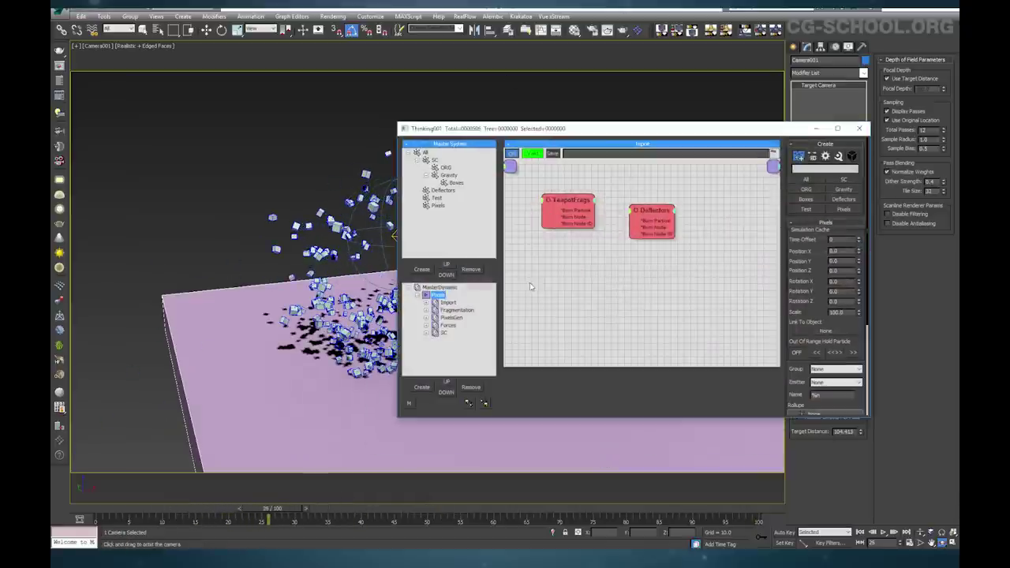
drag(623, 128, 584, 123)
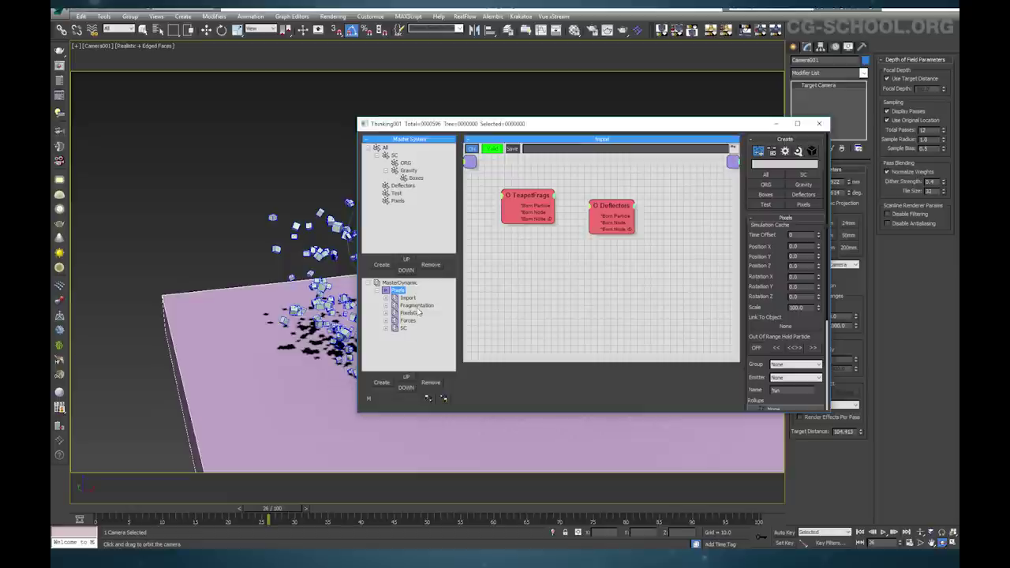
click(202, 518)
right_click(393, 292)
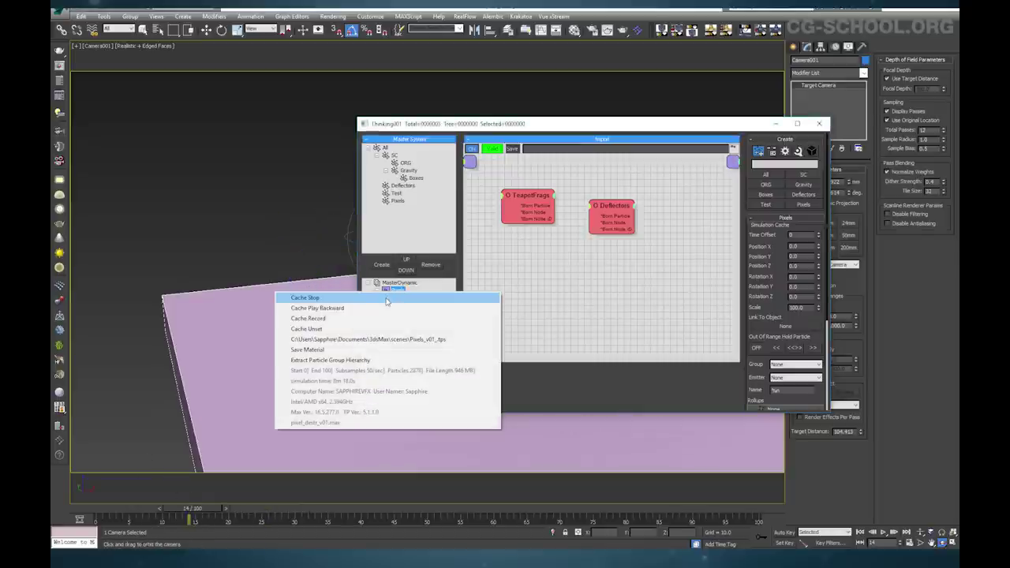
click(386, 298)
Examine the Scale operator's settings in the PixelsGen dynamic set
click(413, 313)
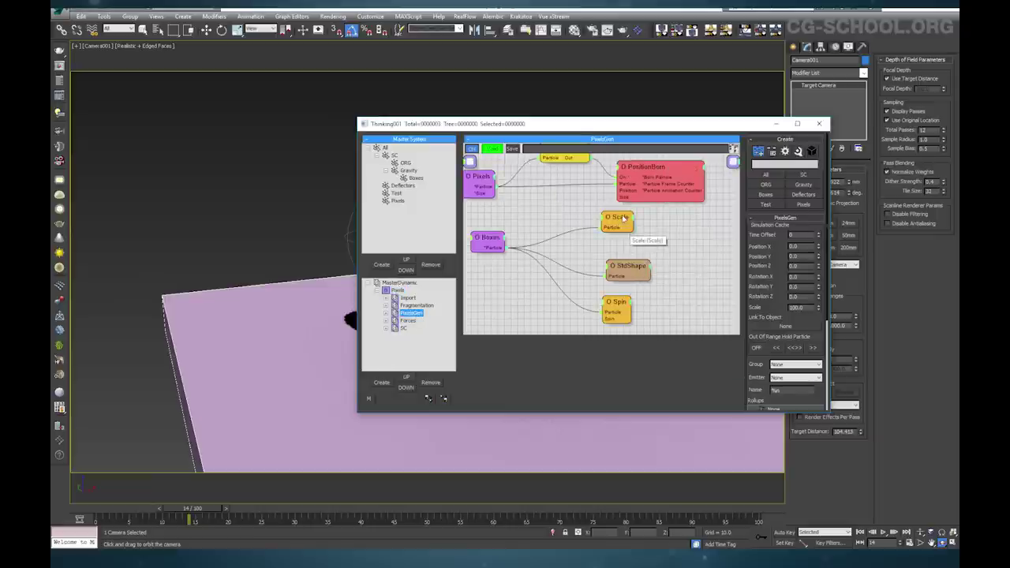
click(623, 220)
drag(804, 229, 787, 242)
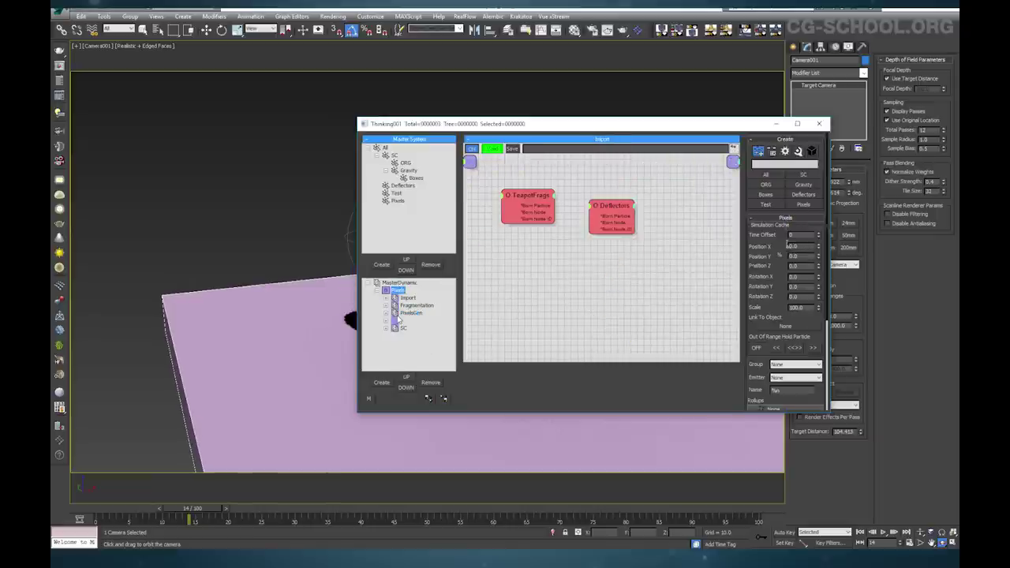
click(395, 313)
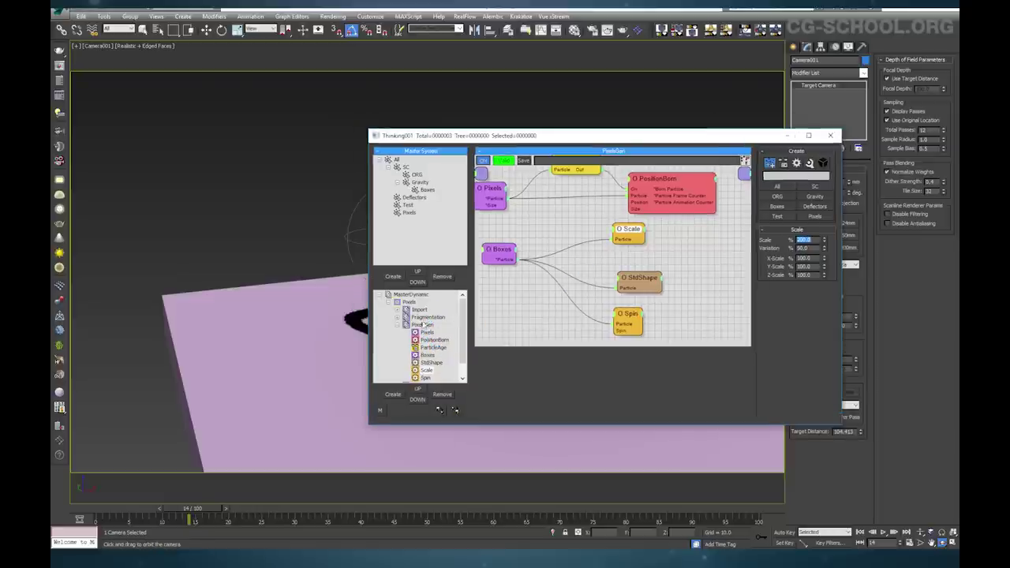
In the Fragmentation set, inspect the ParticleDie and Threshold nodes and open the Threshold 2 value for editing
click(426, 317)
click(683, 266)
click(592, 304)
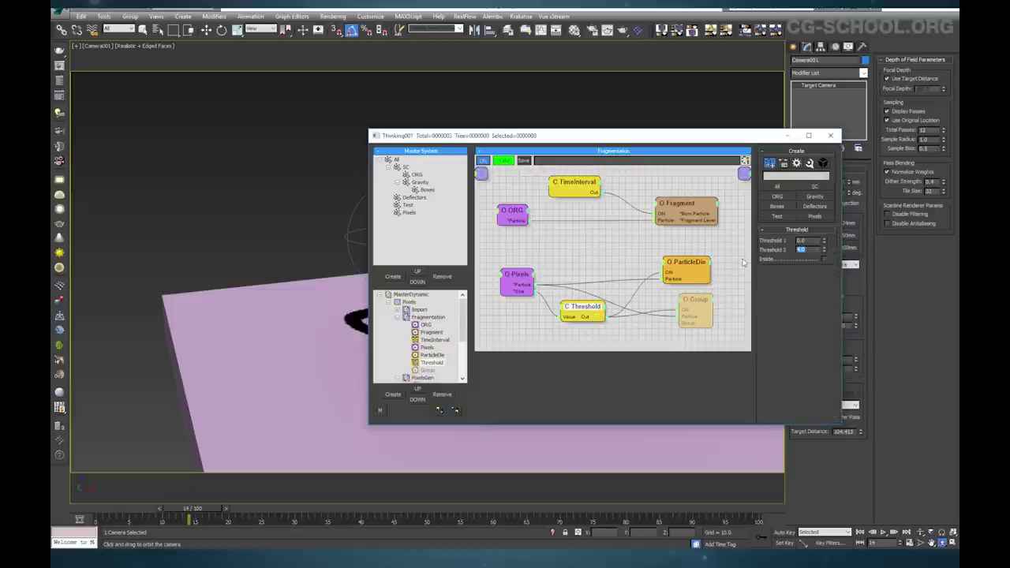
drag(725, 140, 695, 127)
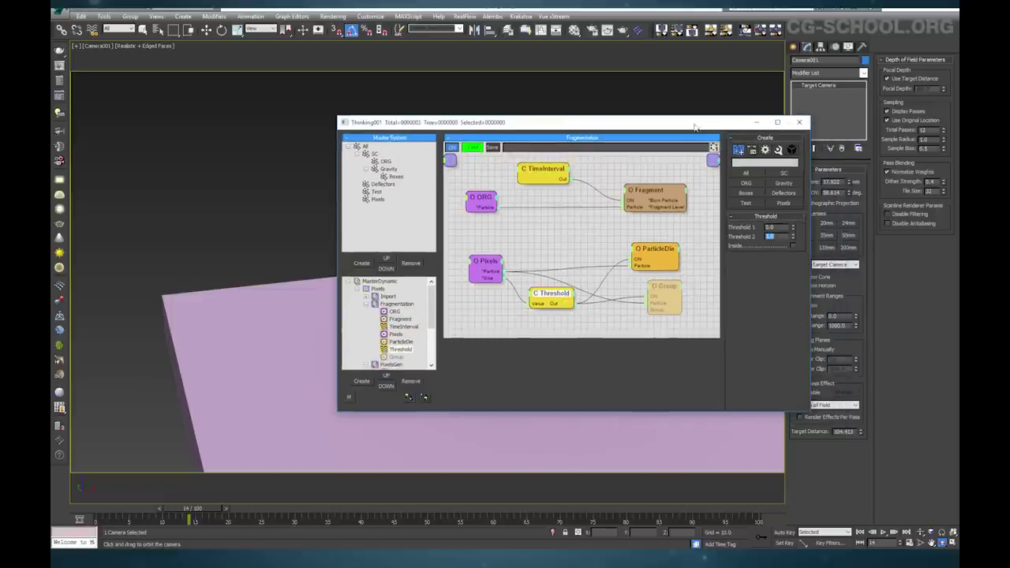
double_click(779, 237)
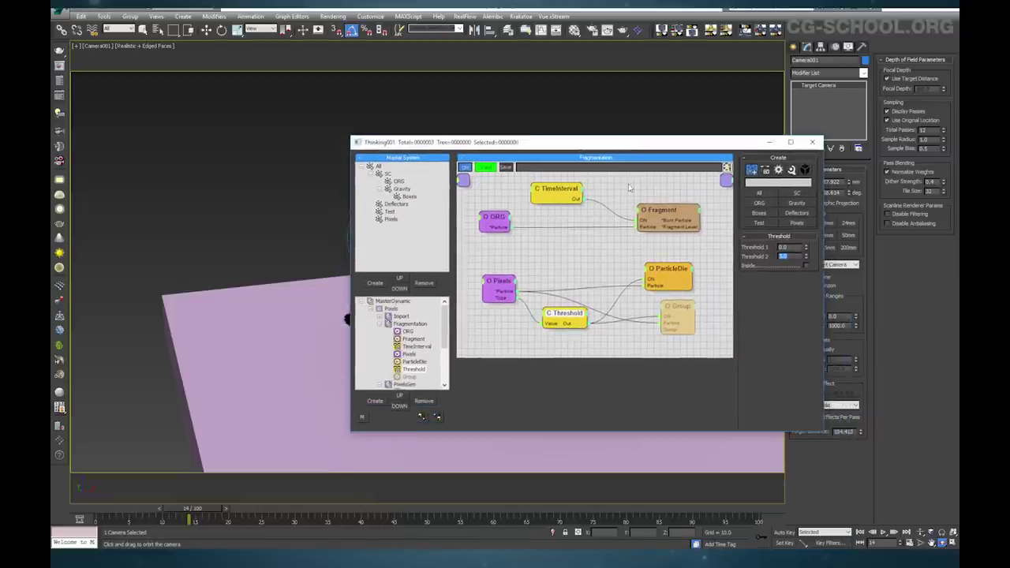
Review the node setups of the PixelsGen, Forces and SC dynamic sets
click(410, 323)
click(404, 384)
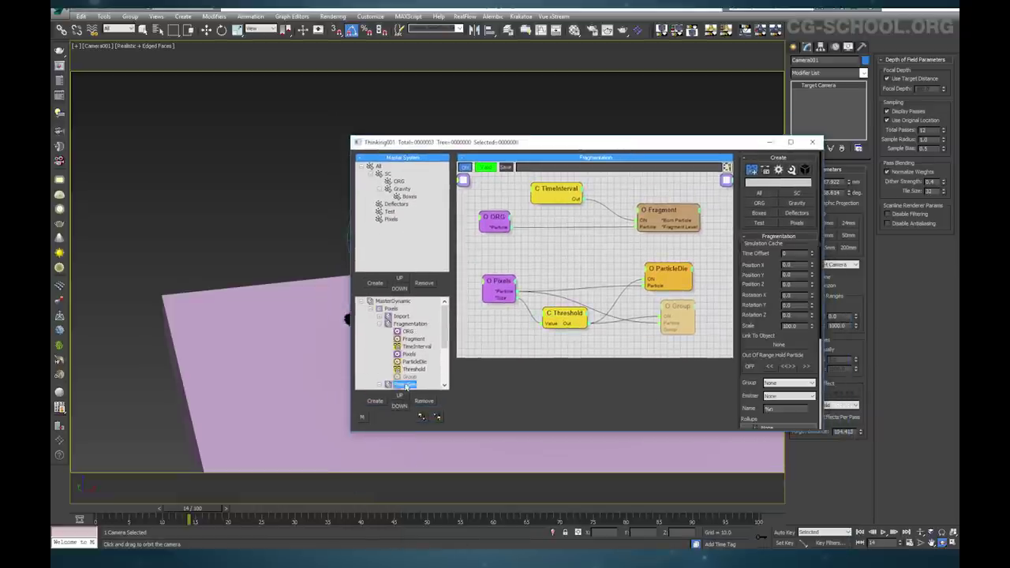
drag(444, 320, 444, 368)
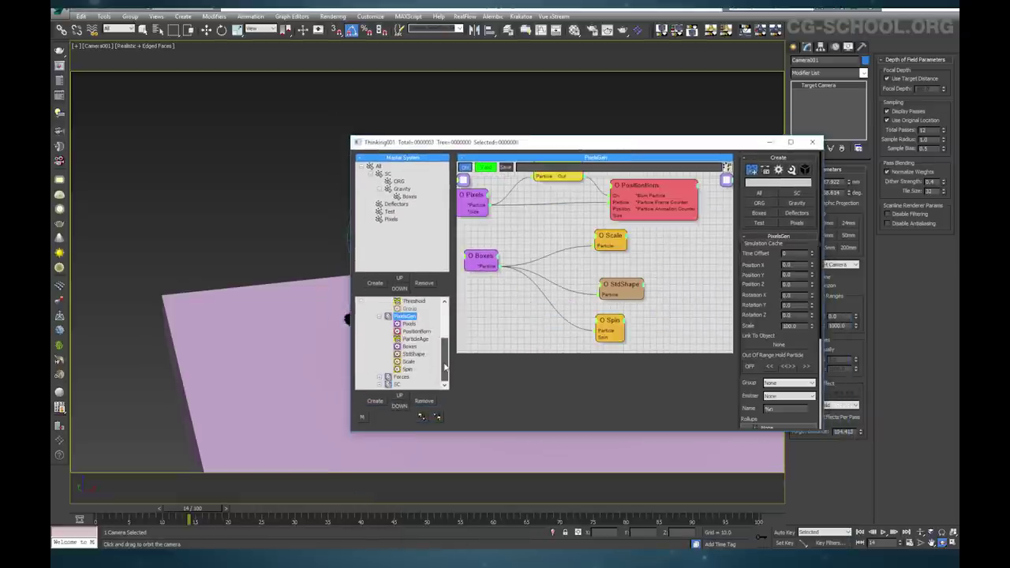
click(401, 377)
middle_drag(576, 336, 569, 337)
click(398, 384)
drag(444, 363, 445, 319)
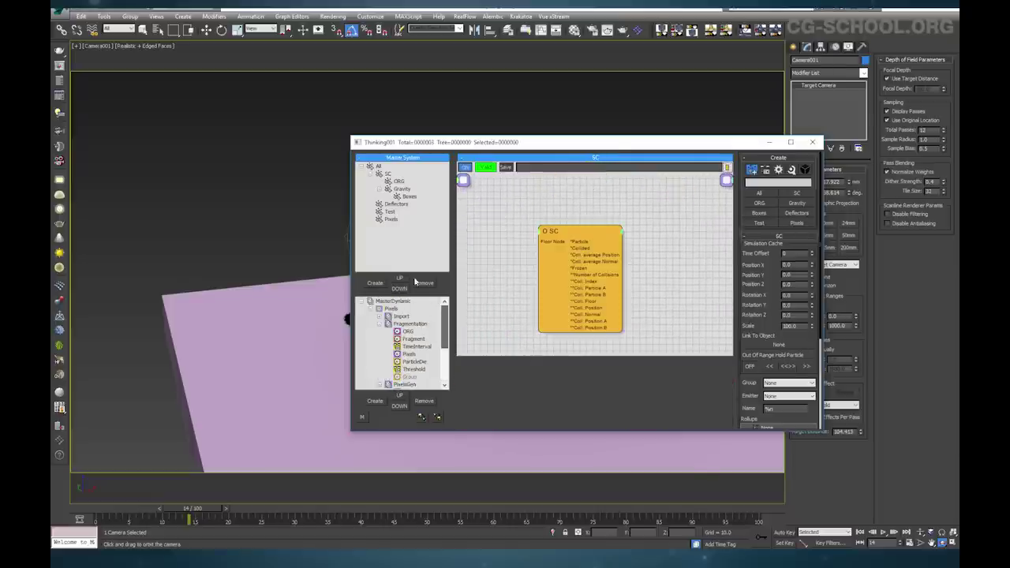
Play back the recorded Pixels cache and scrub the timeline to frame 22 to check the flying boxes
drag(618, 142, 767, 362)
drag(213, 512, 231, 503)
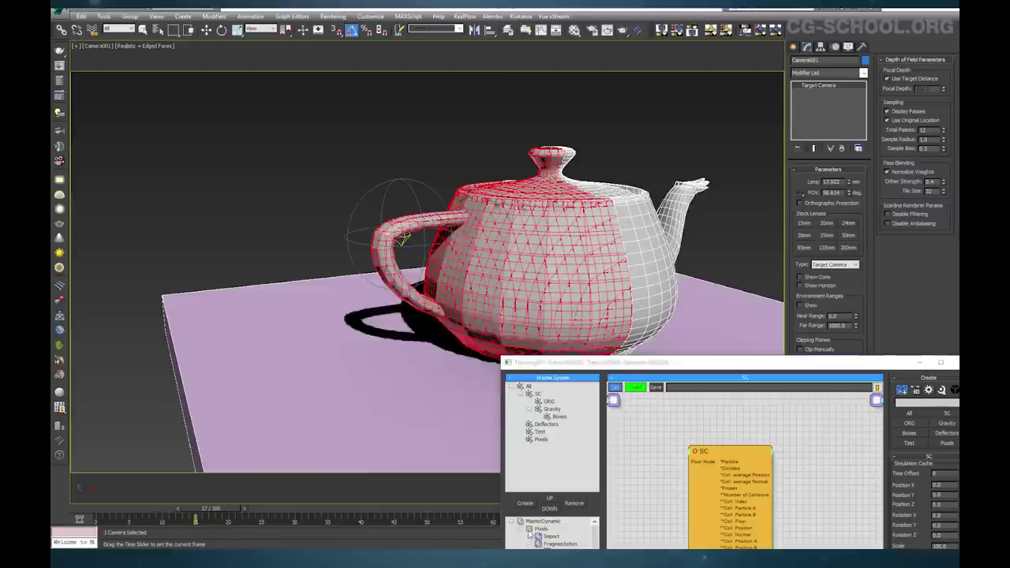
right_click(527, 527)
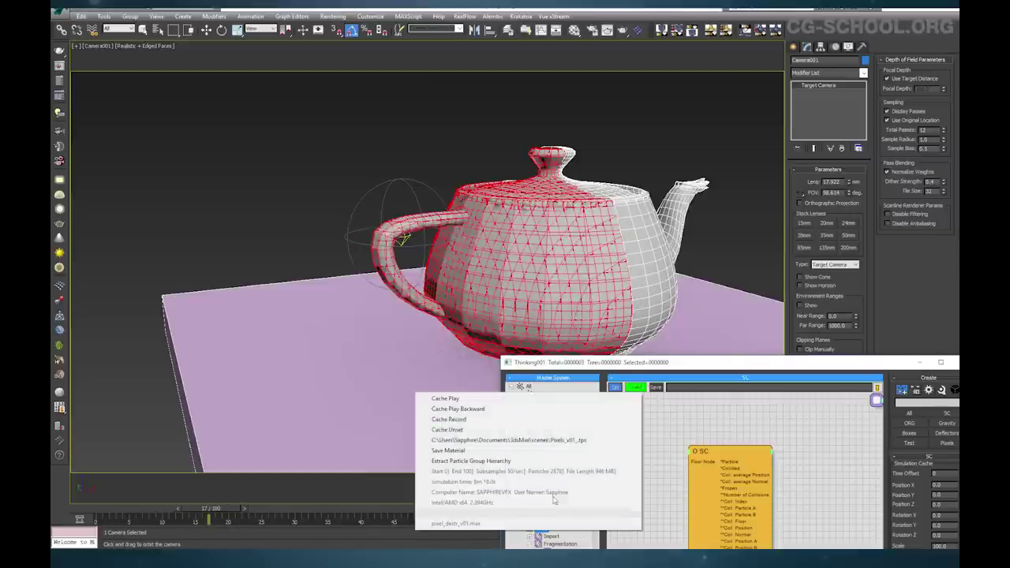
click(491, 399)
click(243, 510)
click(250, 508)
drag(257, 505, 273, 509)
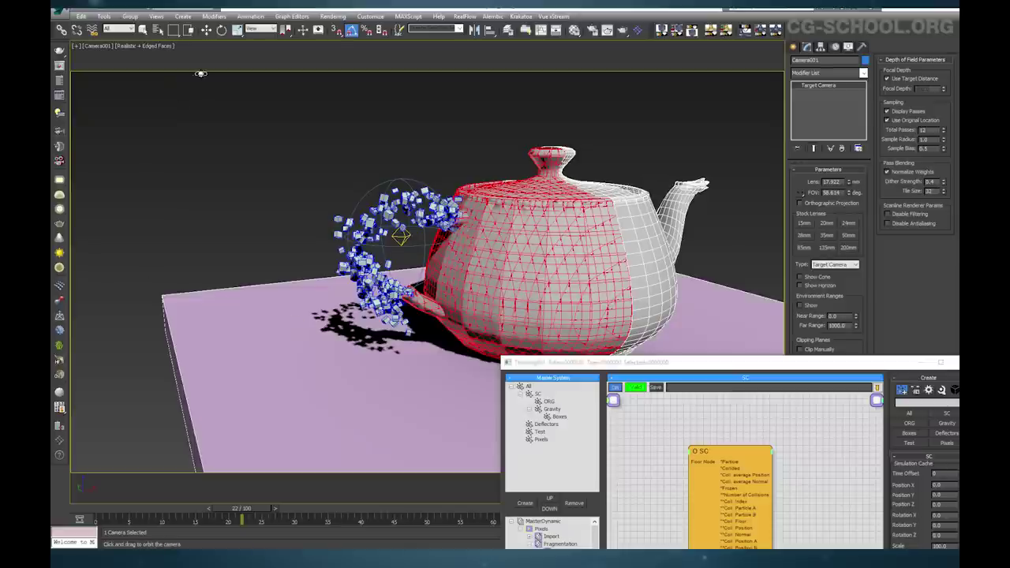
Activate the Move tool and examine the Gravity group's Shape Collision Dynamics settings
click(206, 30)
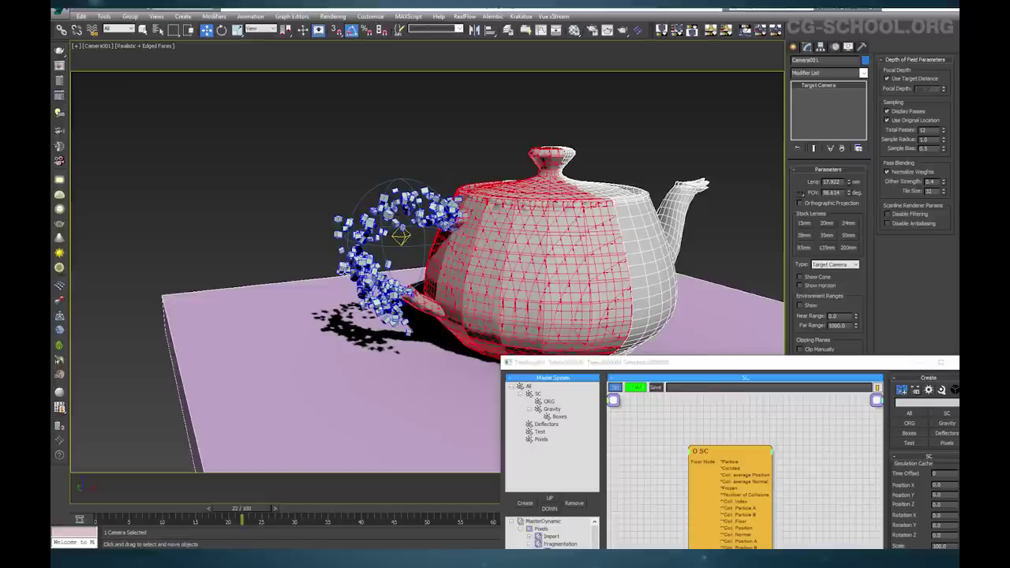
drag(667, 366, 552, 163)
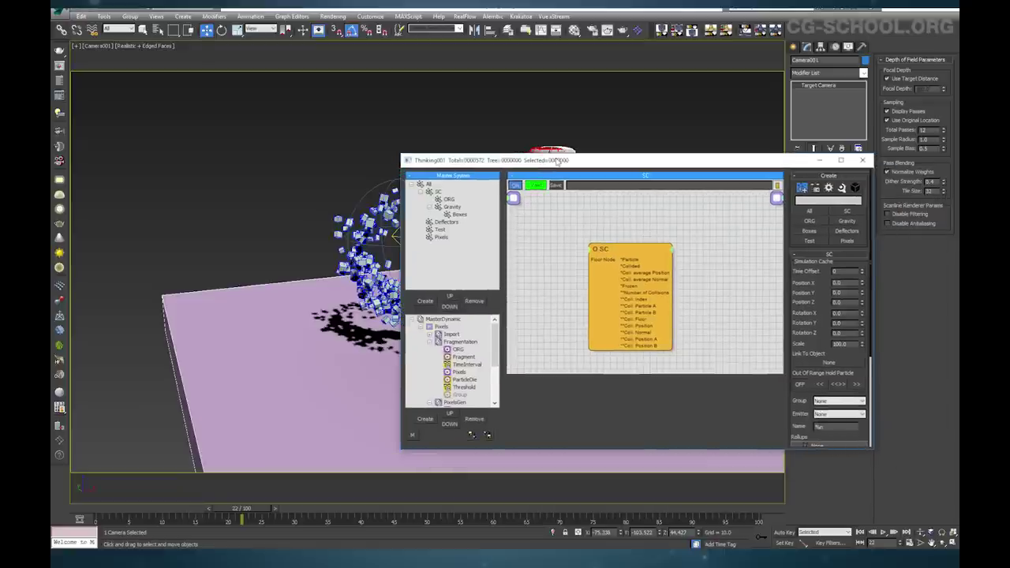
click(452, 207)
scroll(853, 427, down, 3)
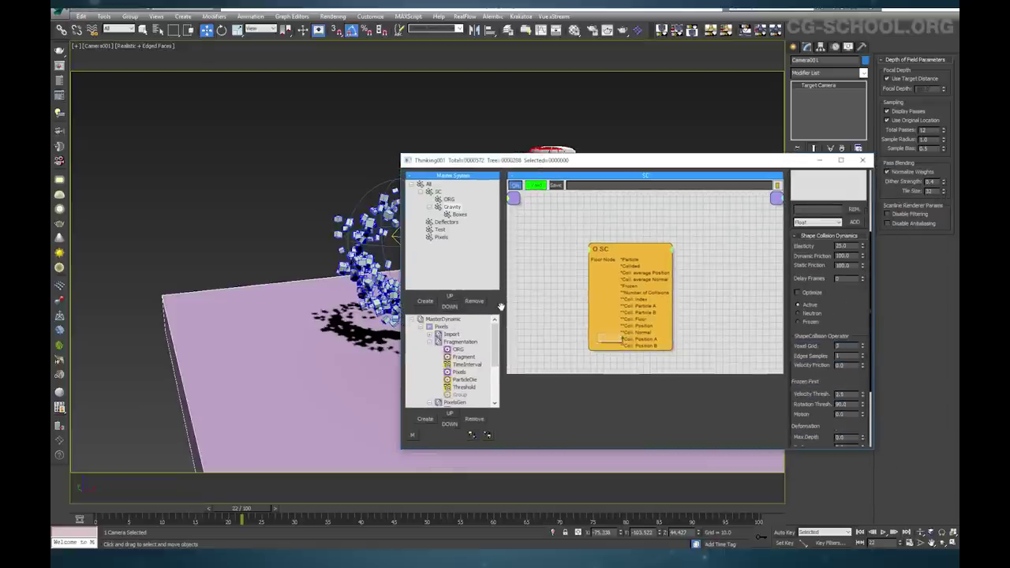
Examine the Boxes group's Shape Collision Dynamics and PhysX Operator settings
click(458, 214)
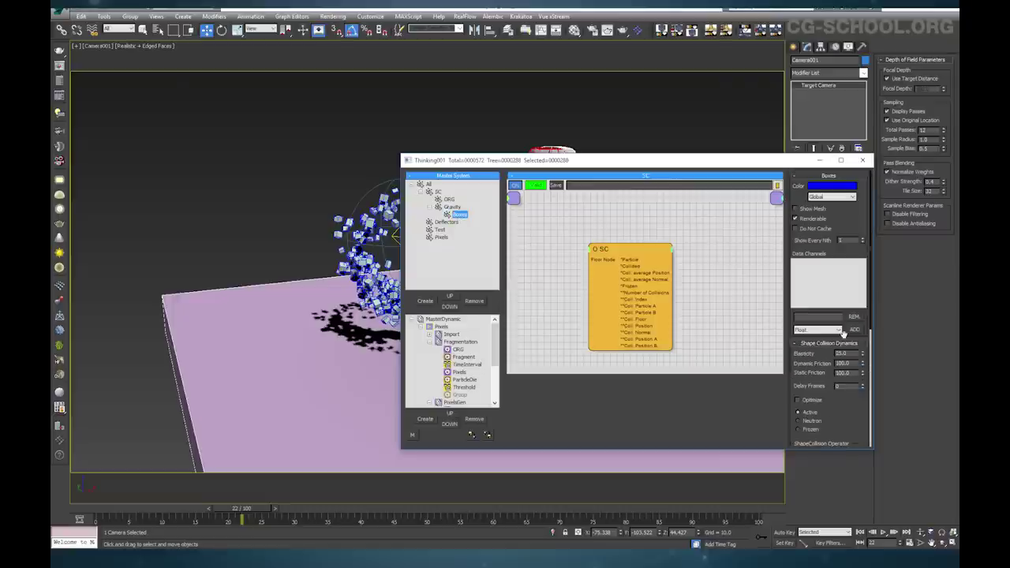
scroll(841, 412, down, 4)
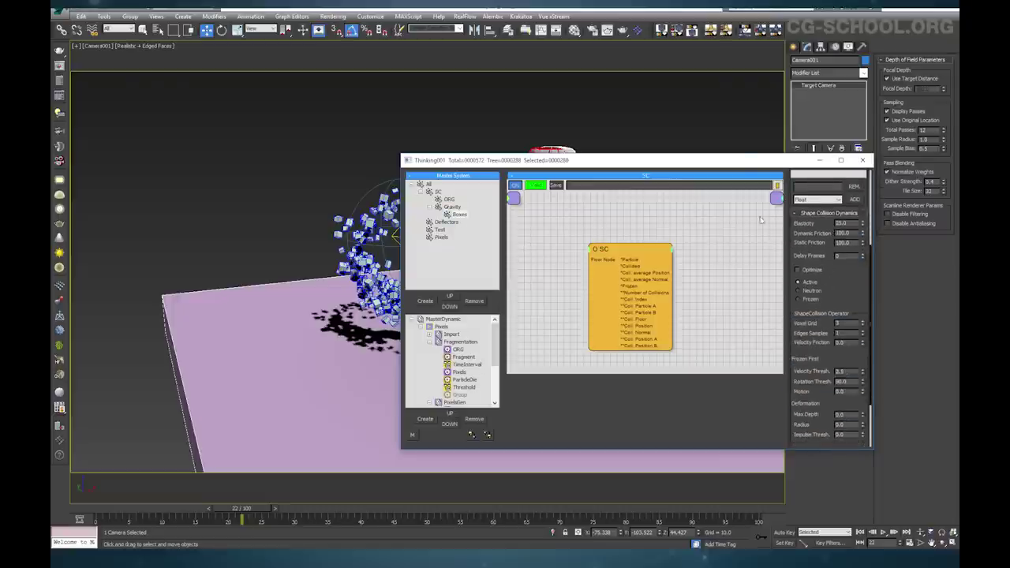
mouse_move(743, 165)
mouse_down()
mouse_move(726, 363)
mouse_move(752, 159)
mouse_up()
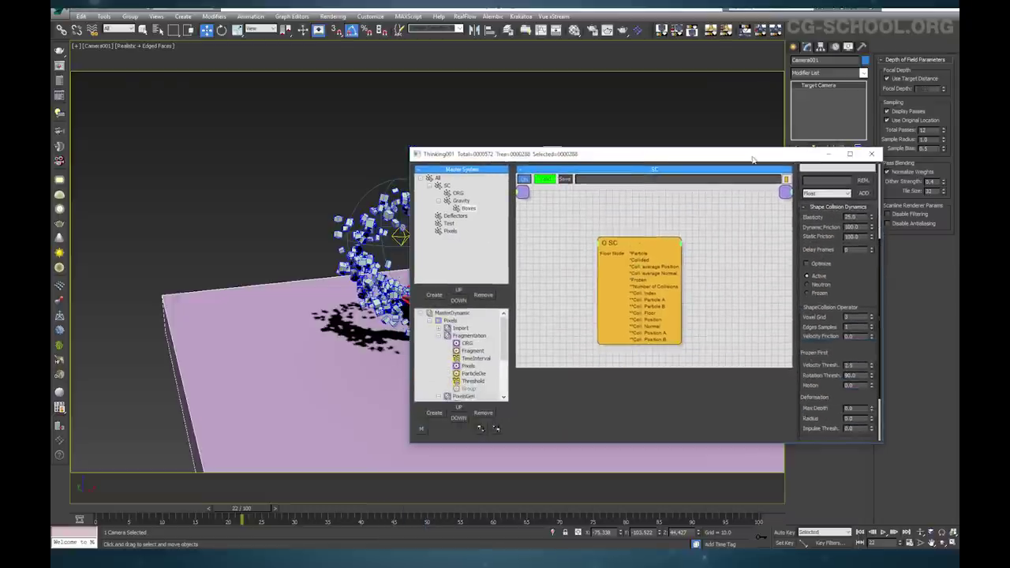
drag(858, 273, 863, 314)
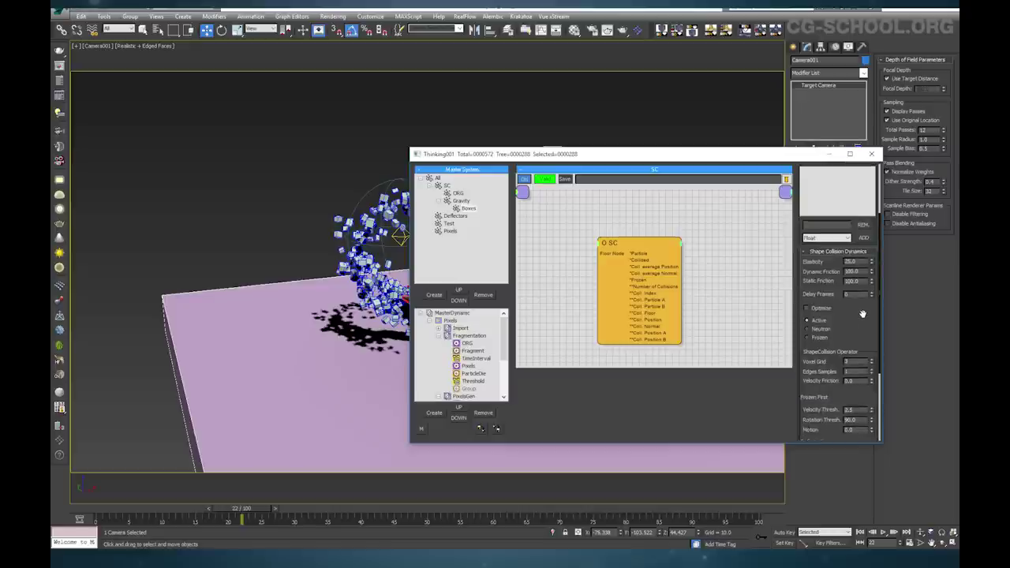
scroll(862, 314, down, 4)
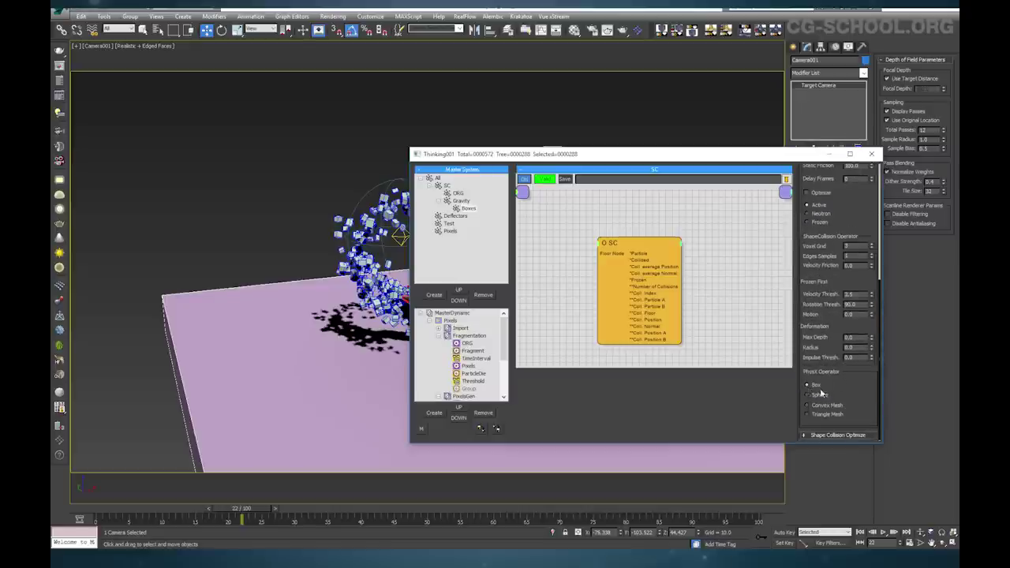
scroll(812, 273, up, 5)
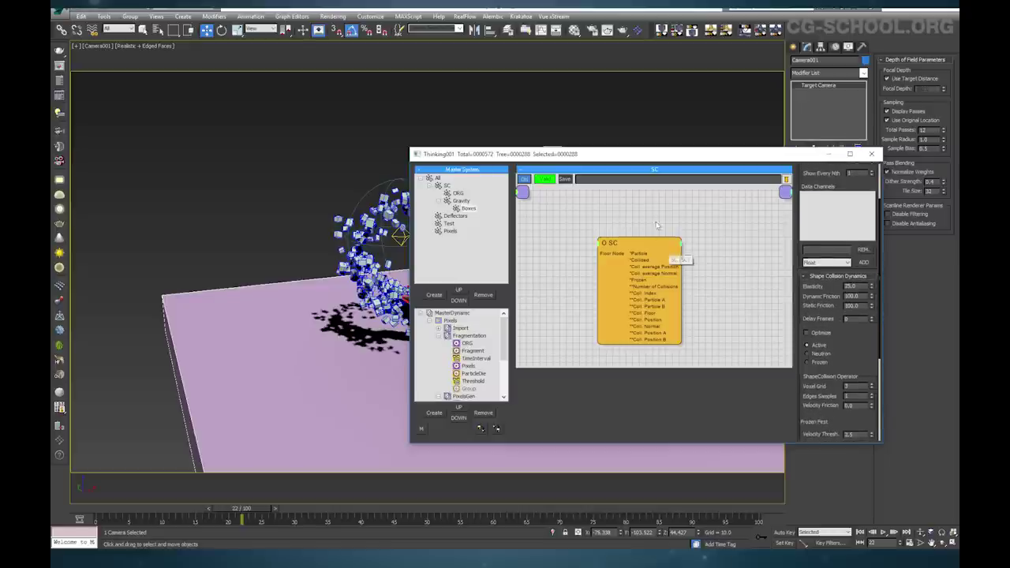
drag(654, 154, 703, 152)
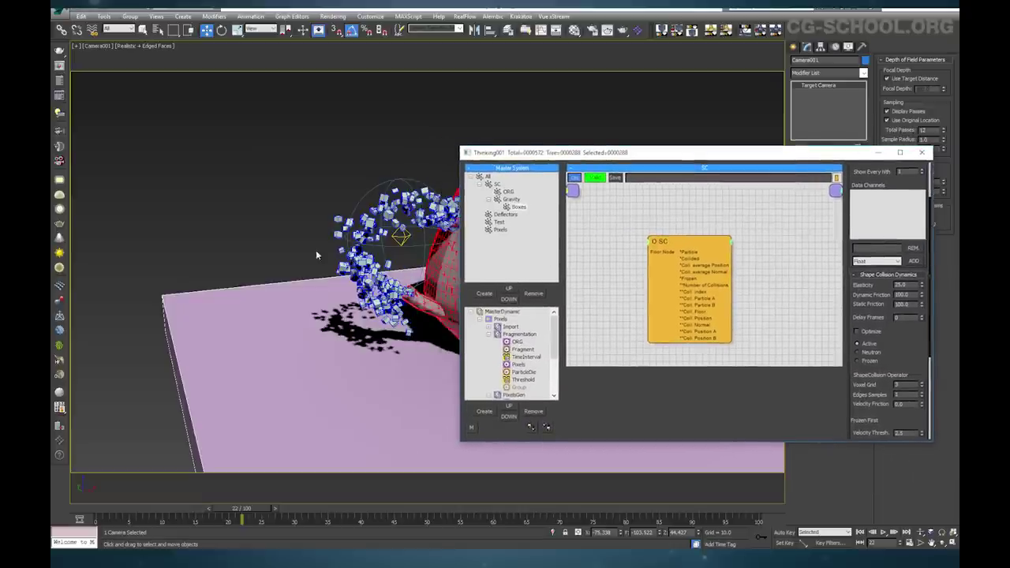
Check the ORG group's collision state, Voxel Grid, Edges Samples and PhysX shape type
click(511, 200)
drag(683, 155, 607, 131)
scroll(824, 197, down, 4)
scroll(824, 198, down, 1)
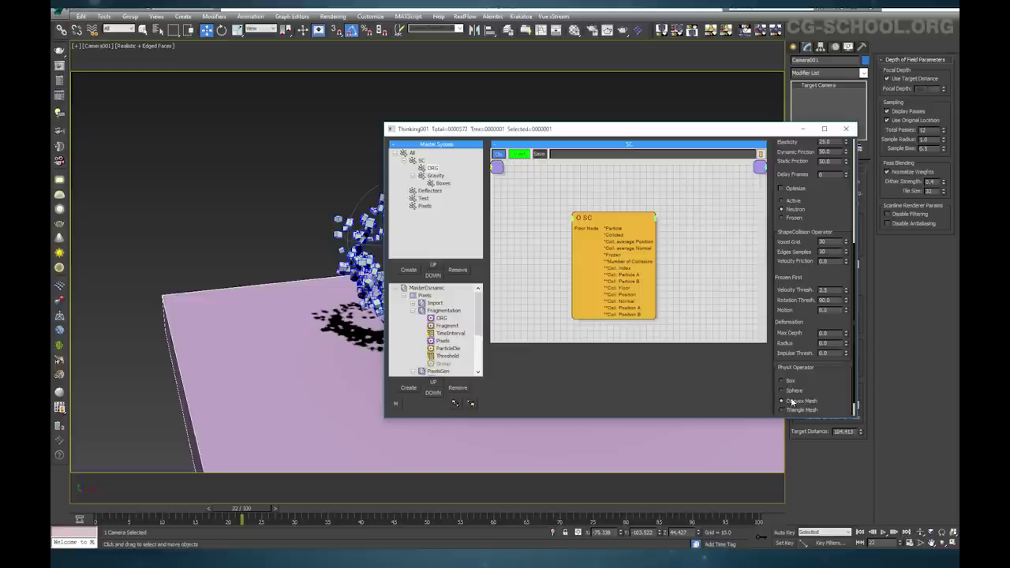
Set the Boxes group's Voxel Grid to 30 and Edges Samples to 10
click(441, 183)
drag(836, 392, 838, 152)
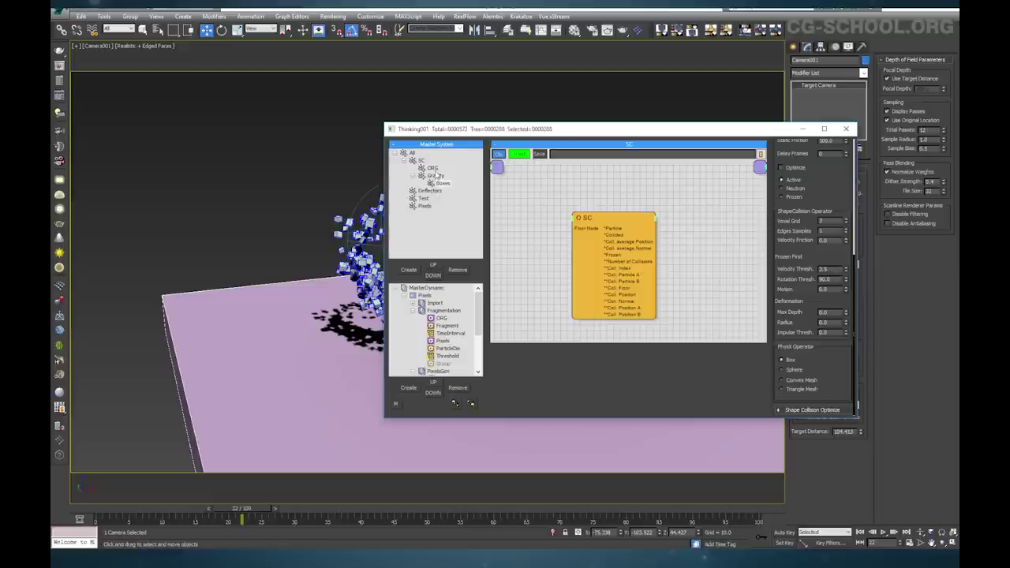
scroll(829, 186, up, 2)
click(835, 254)
text(0)
key(Return)
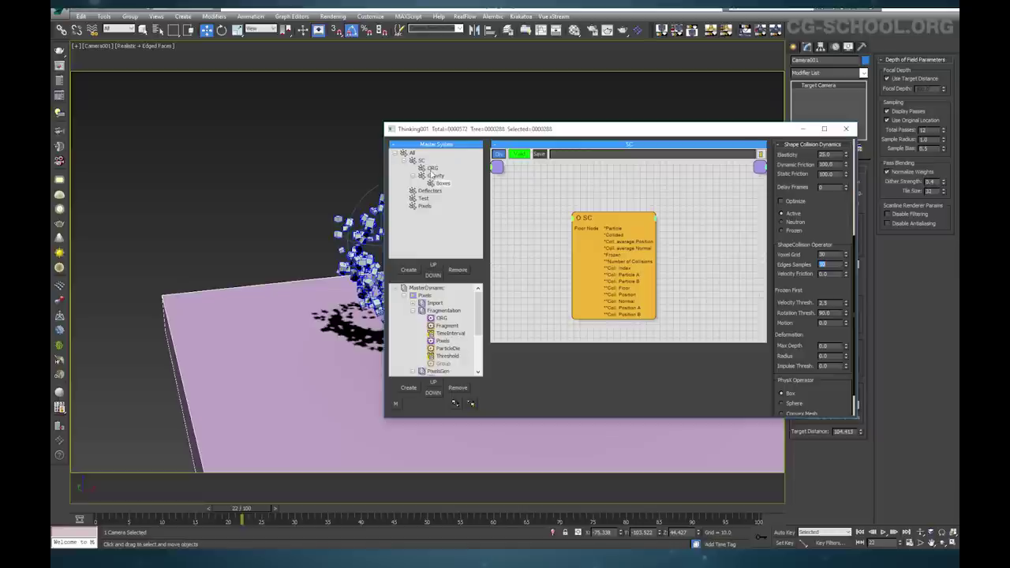
Review the ORG group's friction and voxel grid values, then reposition the particle editor to inspect the teapot in the viewport
click(433, 174)
scroll(817, 257, up, 2)
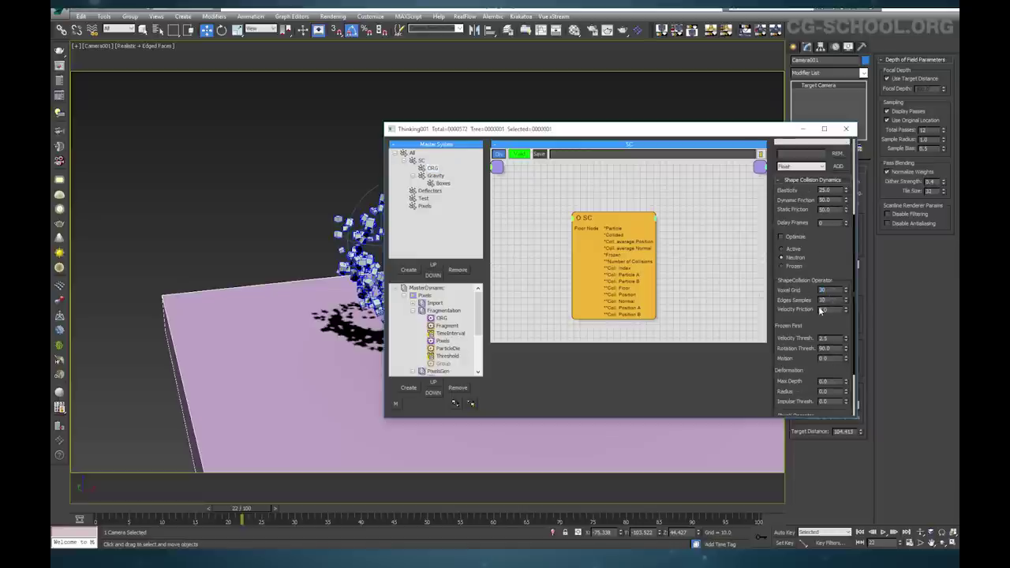
drag(838, 246, 837, 297)
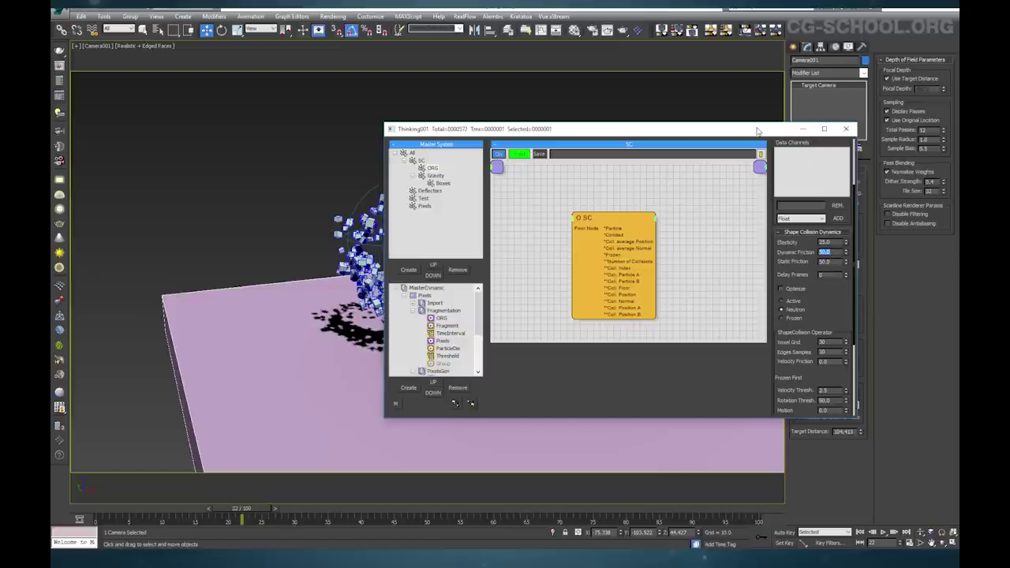
drag(756, 131, 769, 301)
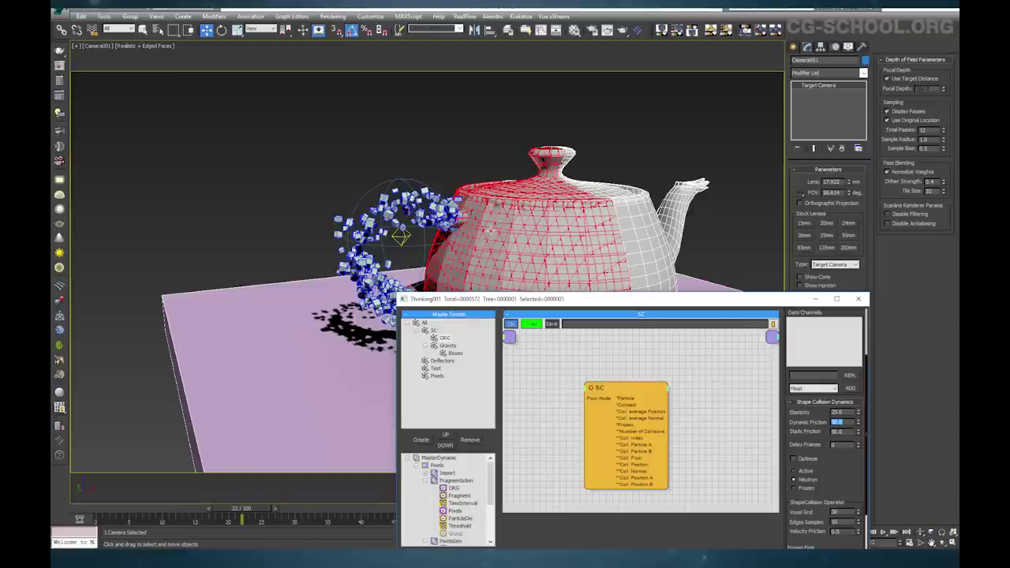
drag(557, 301, 701, 167)
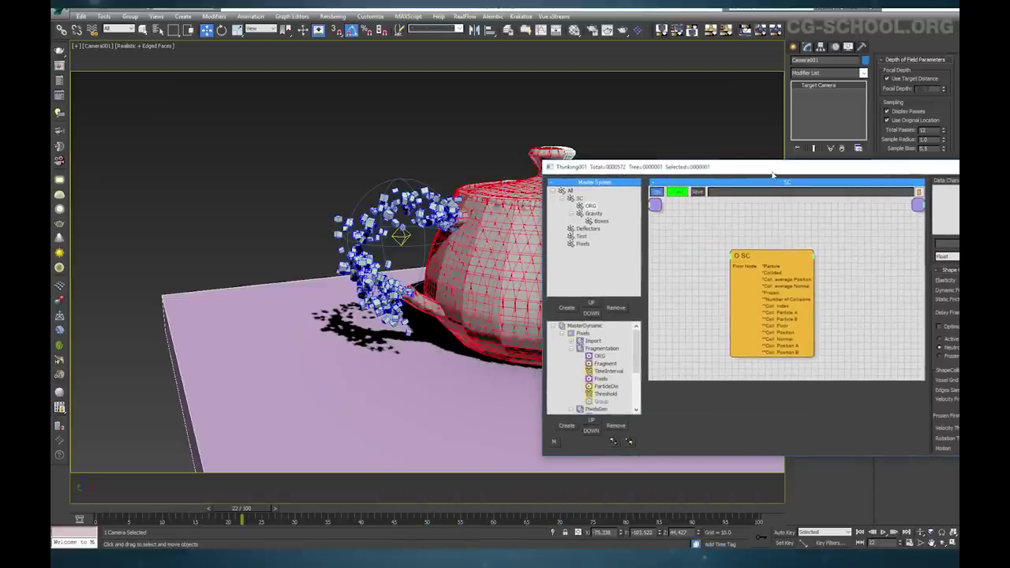
Set the Boxes group's dynamic friction and static friction to 25 in Shape Collision Dynamics
drag(773, 175, 636, 144)
click(461, 191)
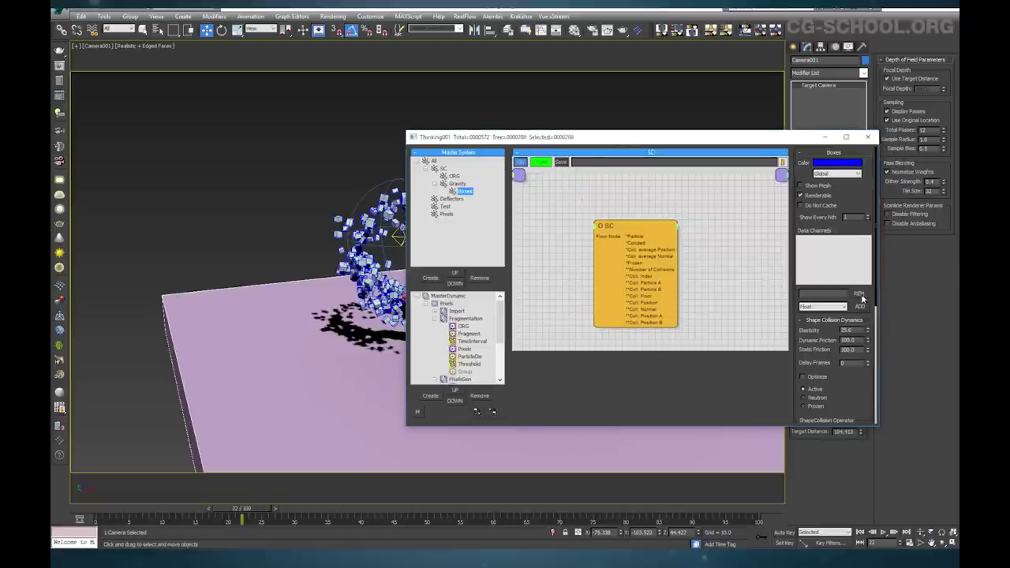
drag(858, 339, 722, 329)
text(25)
drag(741, 147, 725, 91)
drag(809, 301, 790, 321)
drag(758, 77, 808, 183)
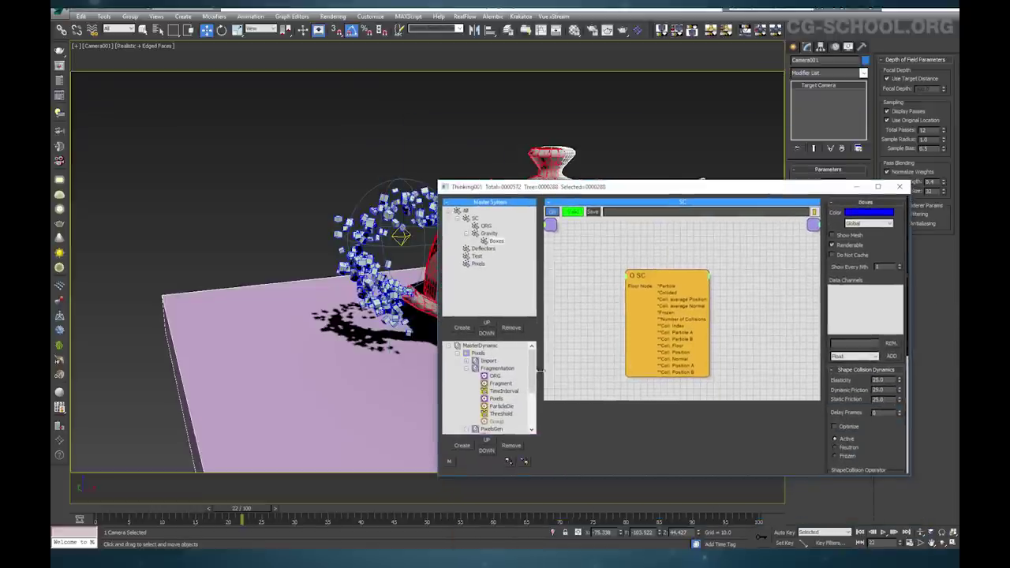
drag(534, 375, 532, 398)
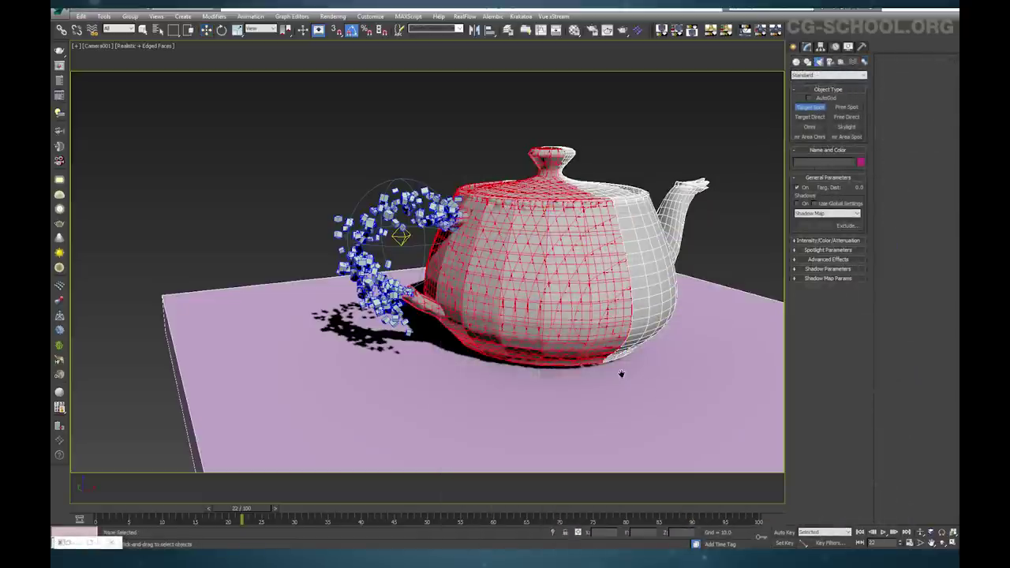
Create a target spot light aimed at the teapot's slab in the perspective view and raise it above the scene
key(p)
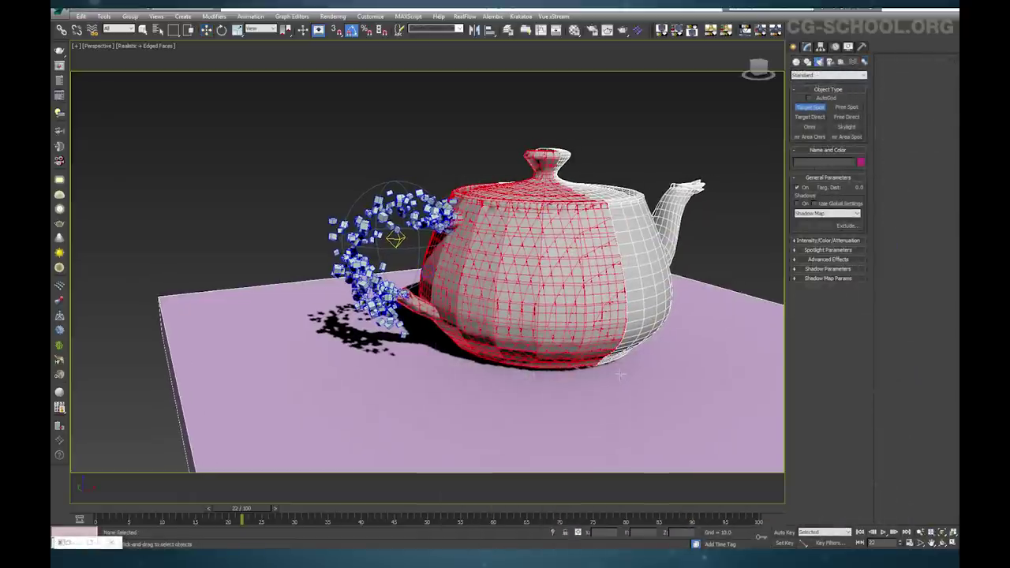
middle_drag(621, 373, 498, 392)
scroll(499, 392, down, 8)
alt+middle_drag(536, 364, 547, 395)
drag(560, 377, 446, 338)
key(w)
drag(565, 364, 588, 276)
right_click(576, 289)
click(564, 296)
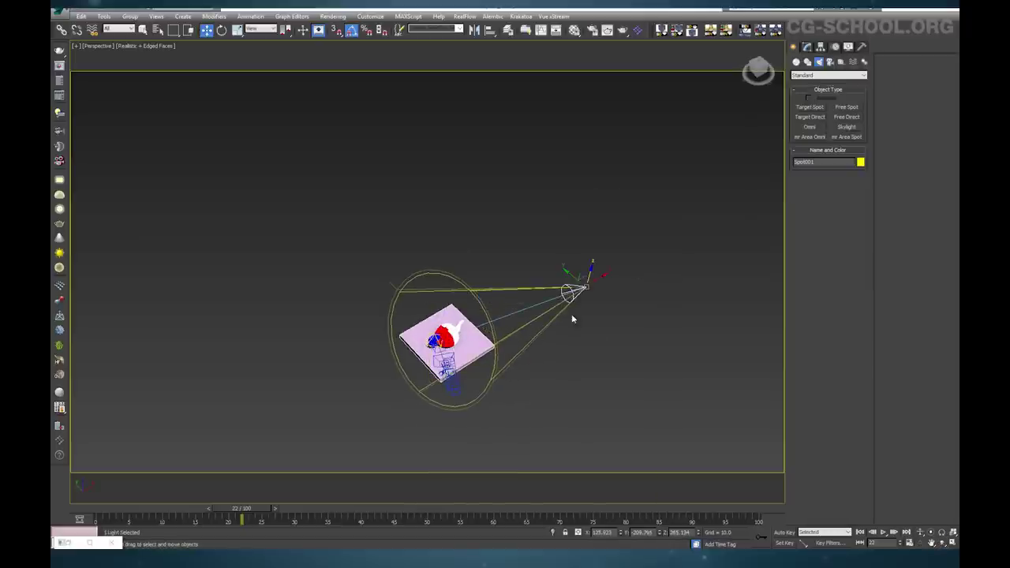
right_click(576, 290)
key(Escape)
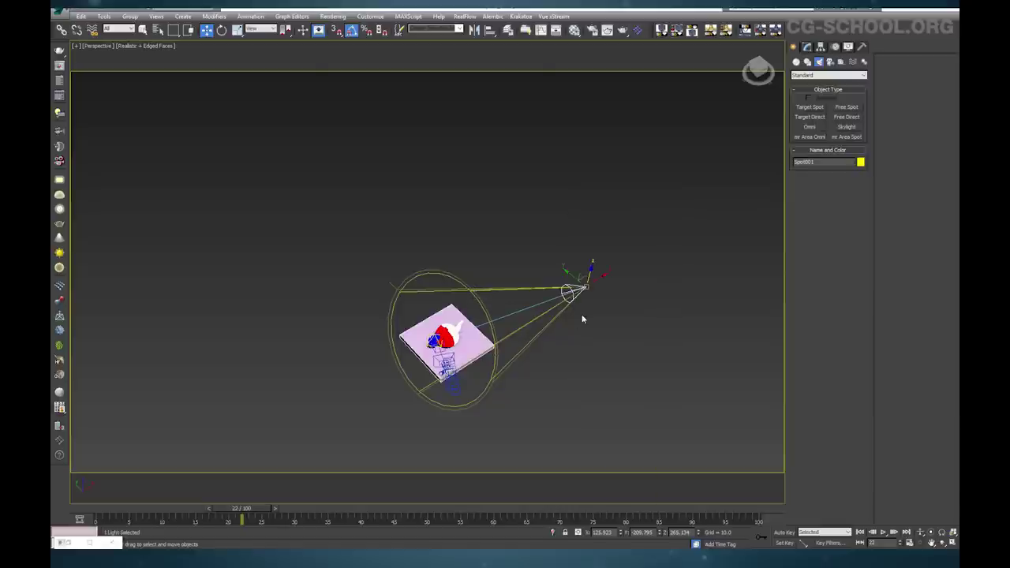
Look through the spot light and orbit it around its target so its cone surrounds the teapot and slab
key(shift+4)
click(942, 542)
drag(402, 243, 408, 232)
right_click(409, 232)
Turn on the spot light's shadows and choose VRayShadow as their type
click(806, 46)
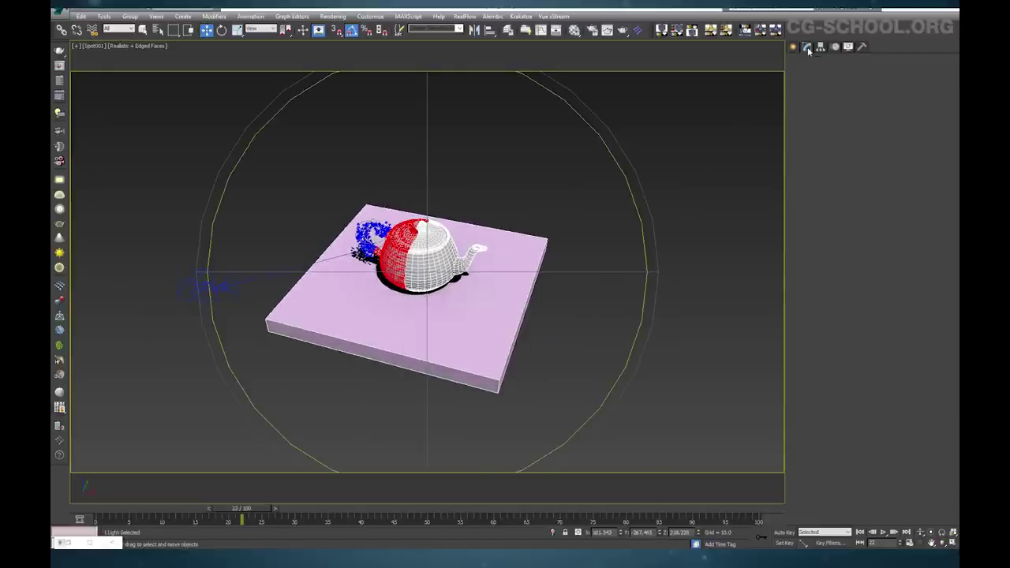
click(797, 220)
click(826, 230)
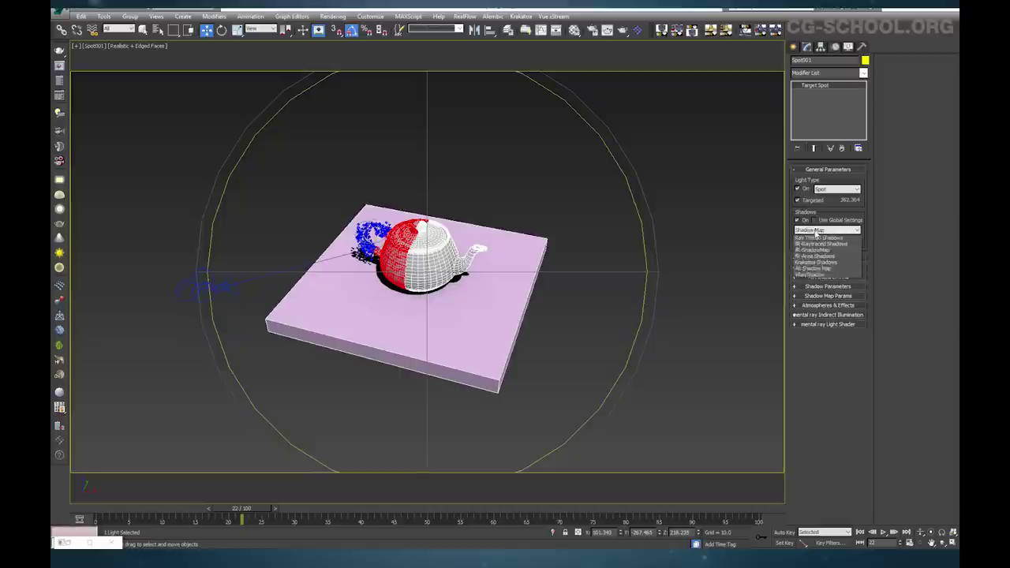
click(824, 300)
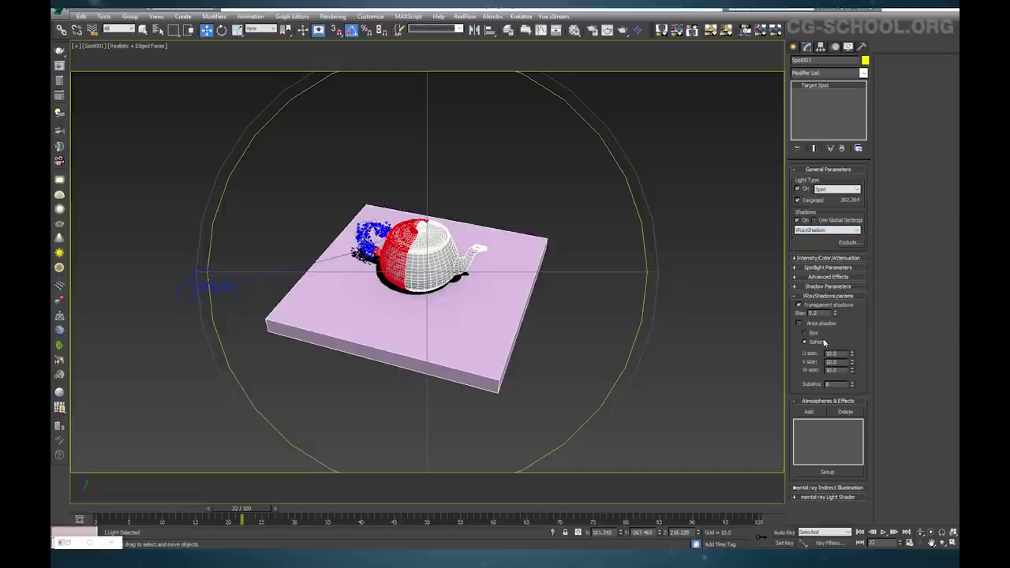
Deselect the spot light and return the viewport to the Camera001 view
click(518, 203)
key(p)
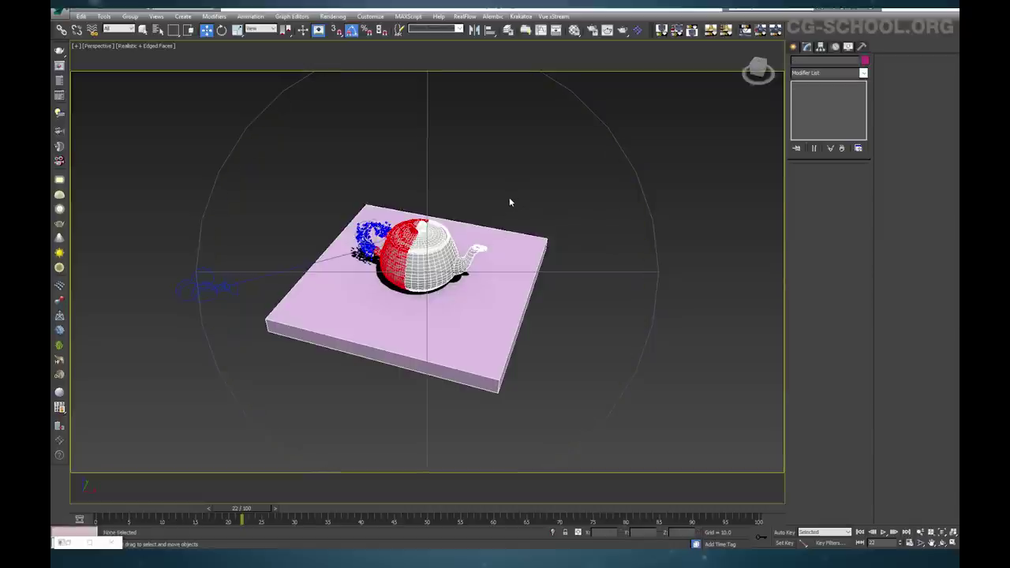
click(95, 48)
mouse_move(136, 56)
click(264, 56)
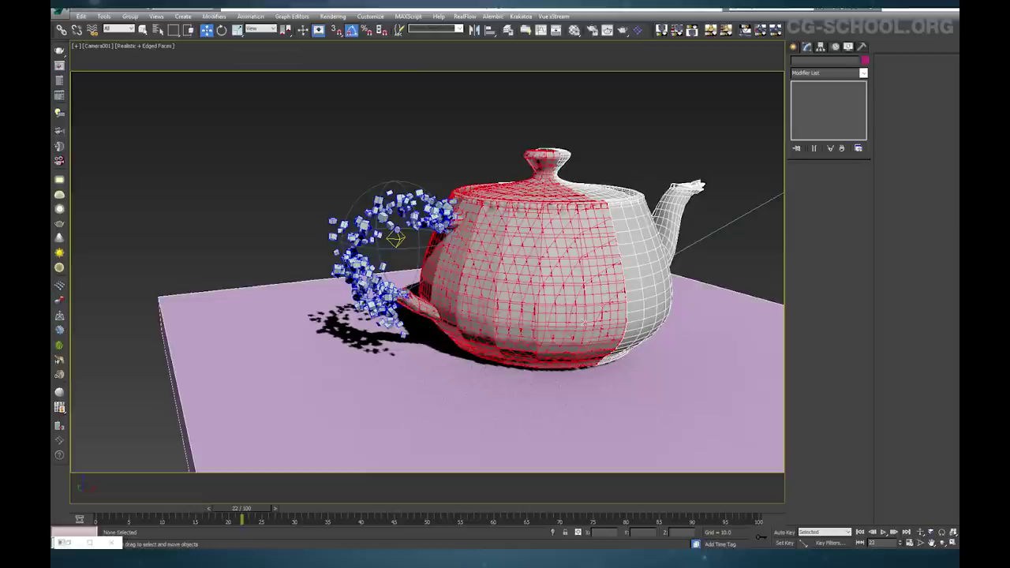
Scrub through the simulation to frame 59, then bring the particle editor back over the viewport
drag(175, 511, 720, 521)
drag(462, 523, 497, 511)
click(67, 542)
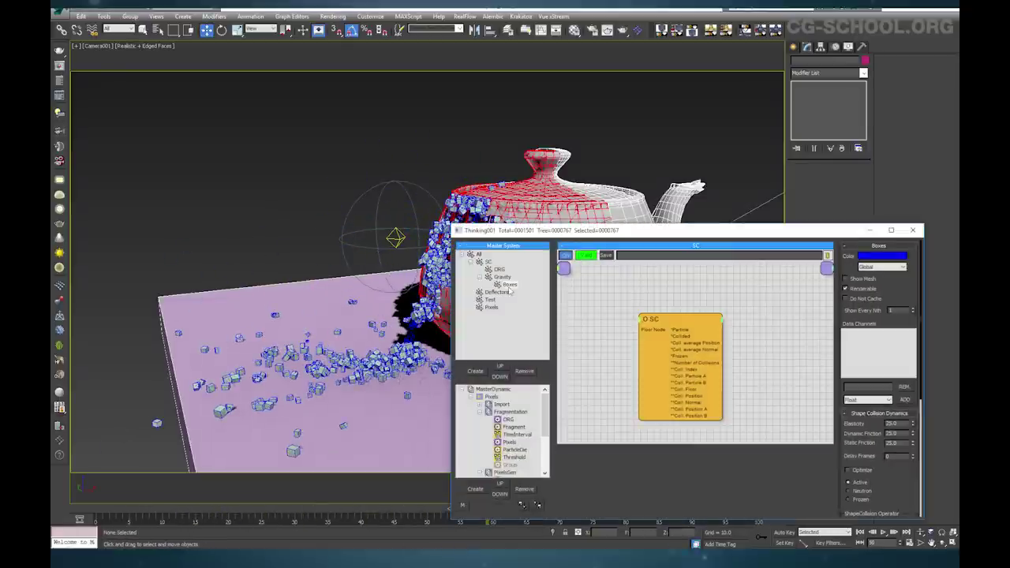
drag(595, 230, 500, 115)
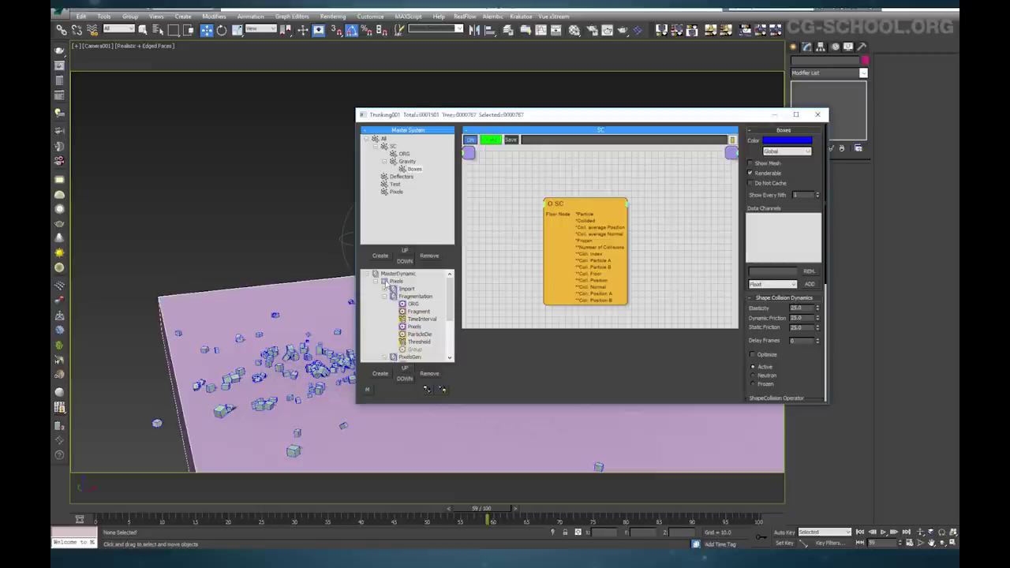
right_click(386, 282)
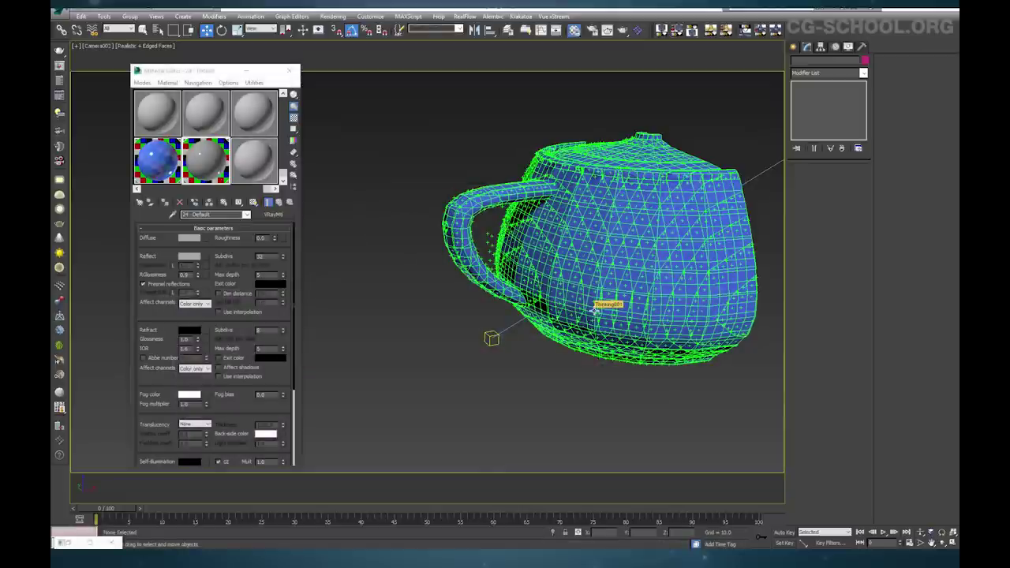
Examine the Blue Glossy Shellac material, the grey VRayMtl material and the unused Standard slots in the Material Editor
drag(213, 73, 193, 63)
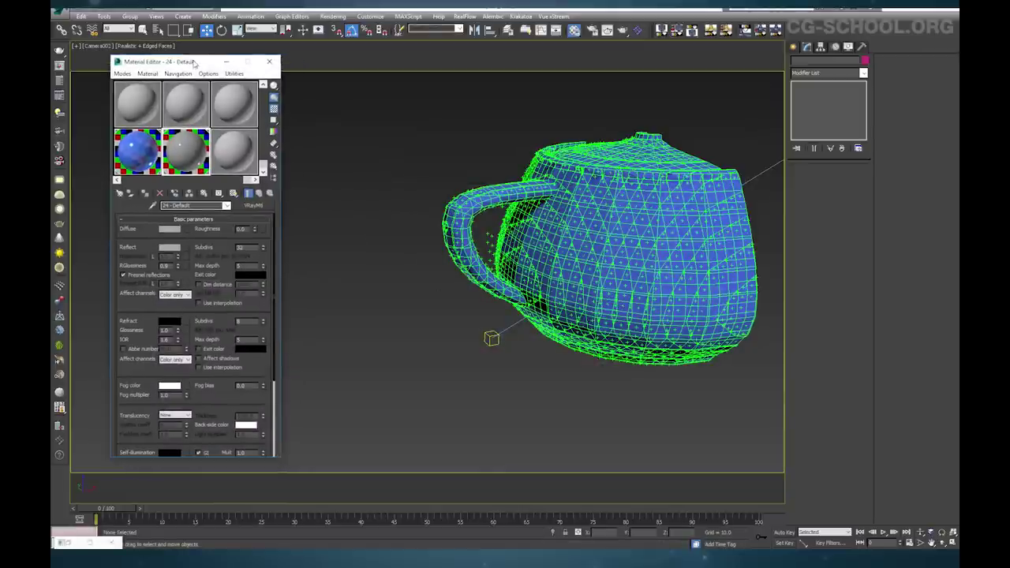
drag(129, 506, 176, 511)
key(w)
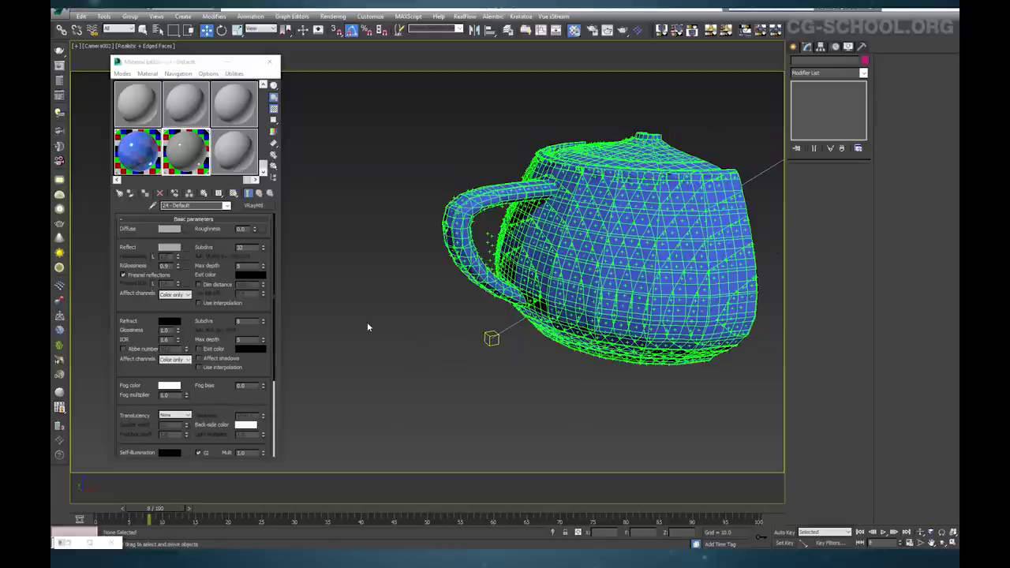
drag(207, 68, 221, 61)
click(158, 144)
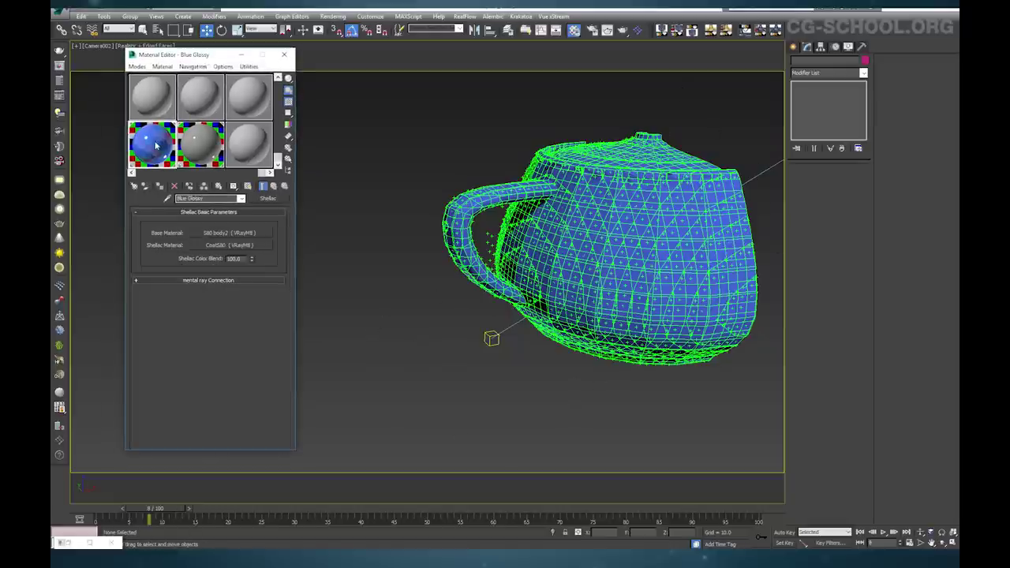
click(206, 198)
click(187, 147)
click(154, 151)
click(215, 198)
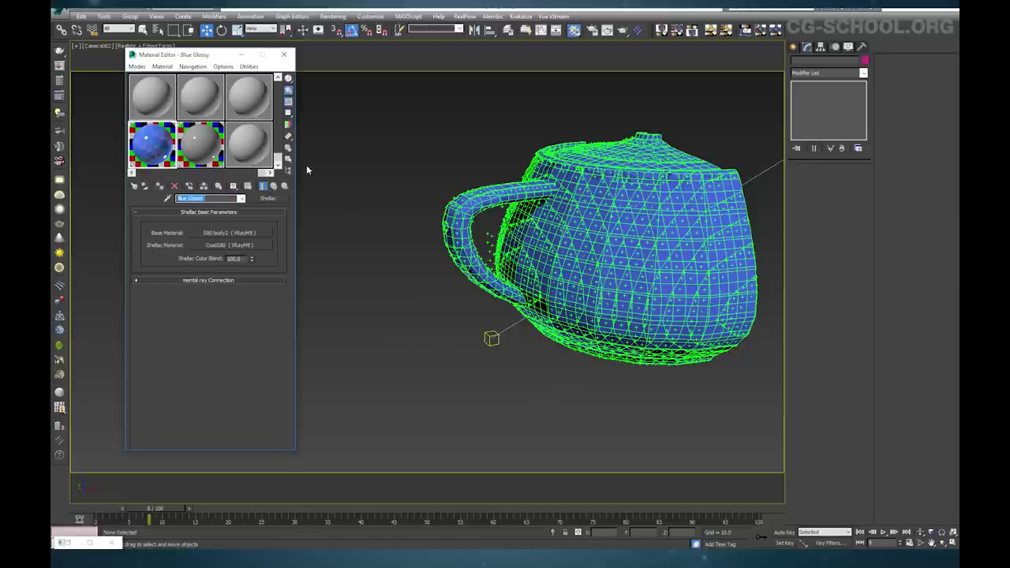
click(214, 155)
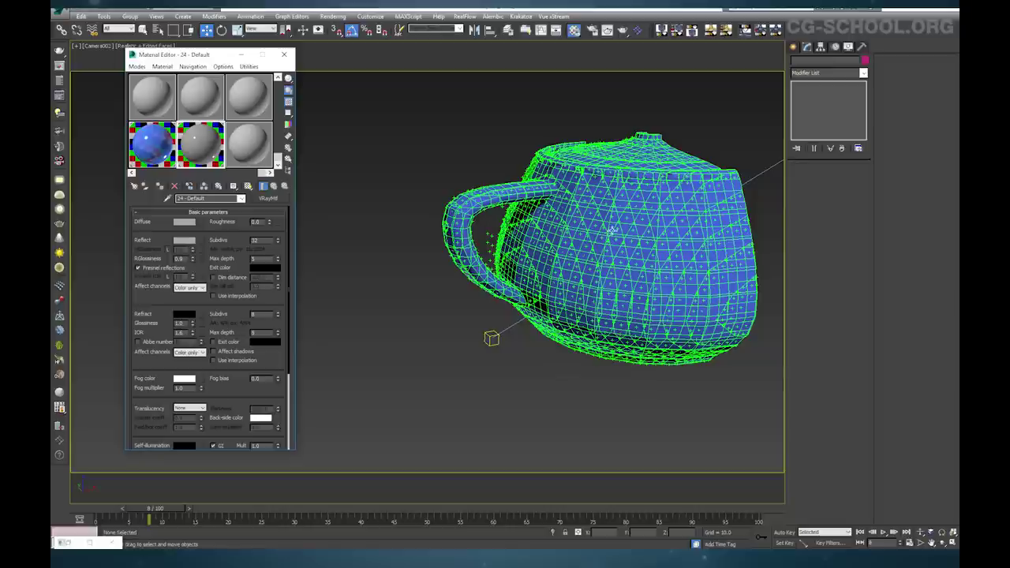
click(144, 99)
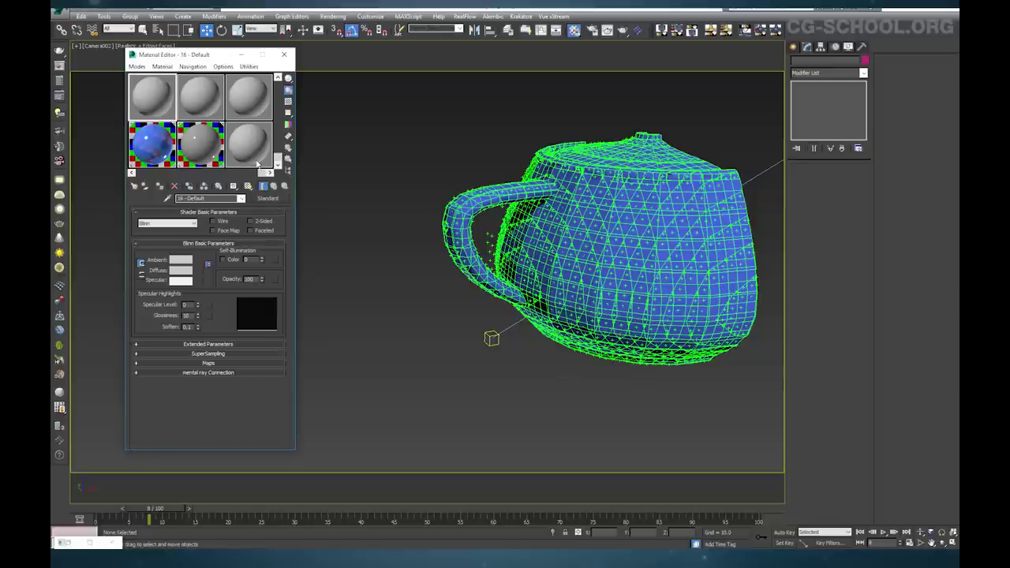
click(256, 158)
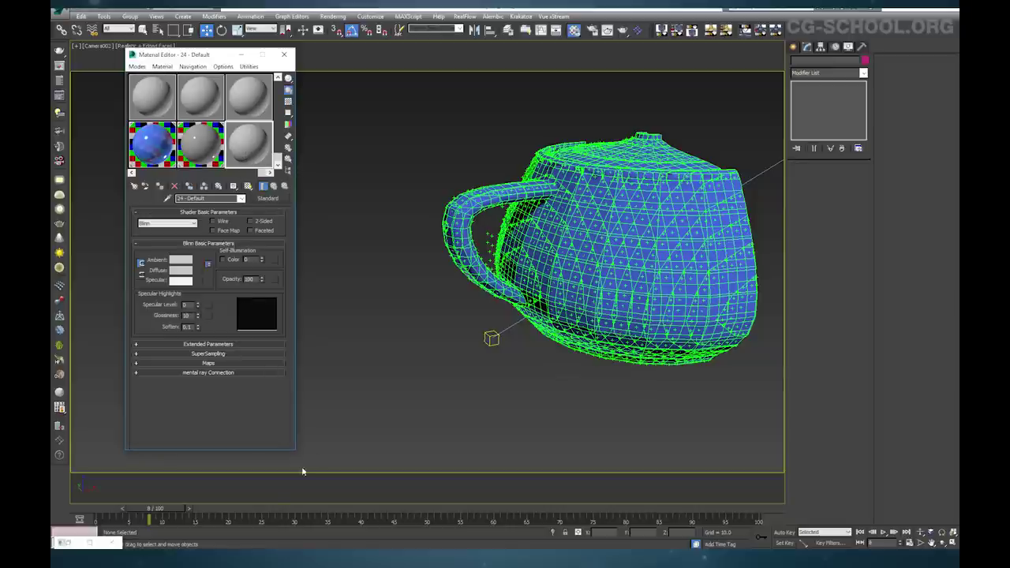
Scrub the timeline to frame 95 to review the blue teapot breaking into yellow boxes
drag(272, 509, 627, 524)
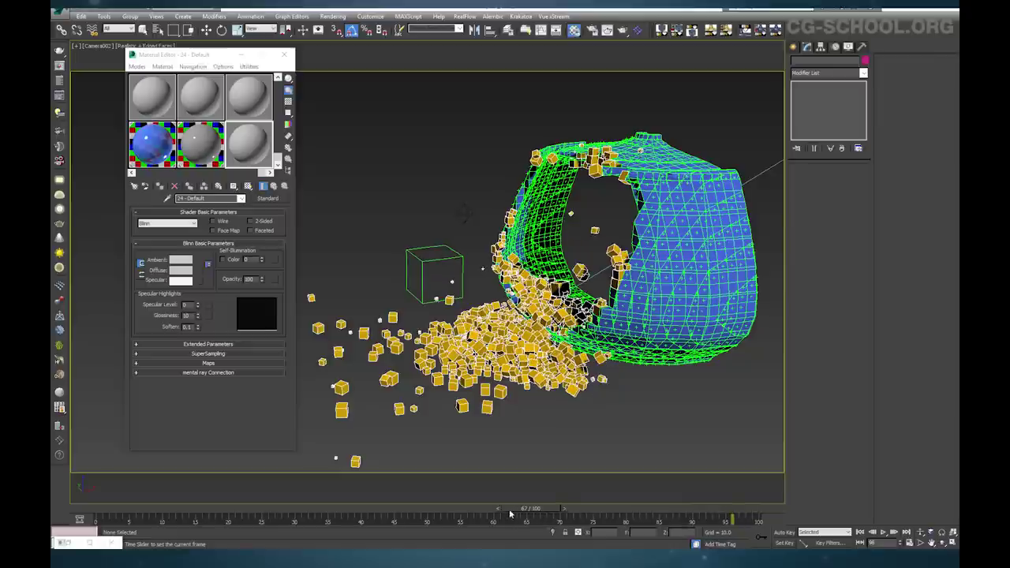
click(444, 513)
drag(366, 513, 724, 507)
key(w)
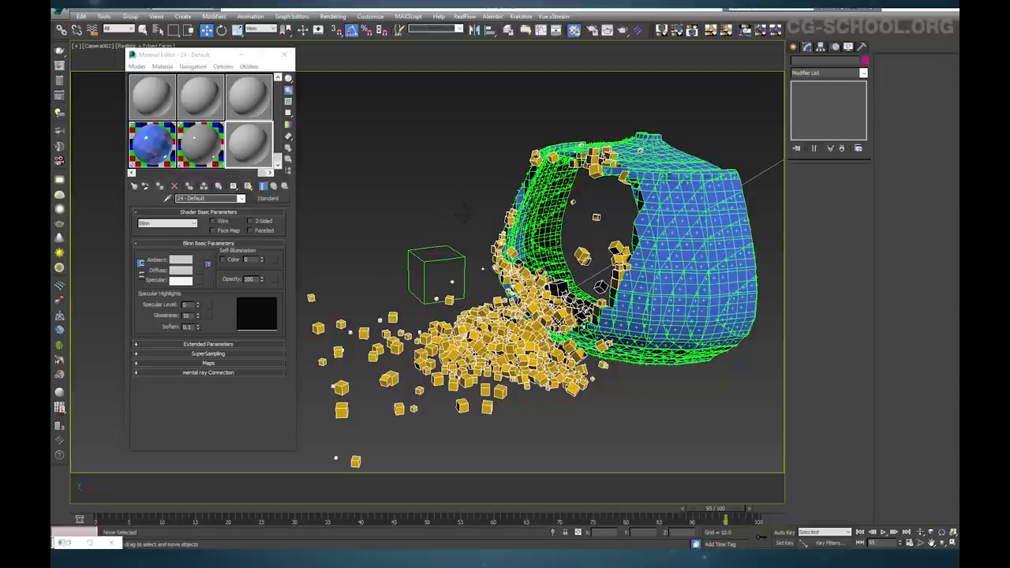
Create an AVI preview of Camera002 over the active time segment, watch it, and close the player
click(109, 16)
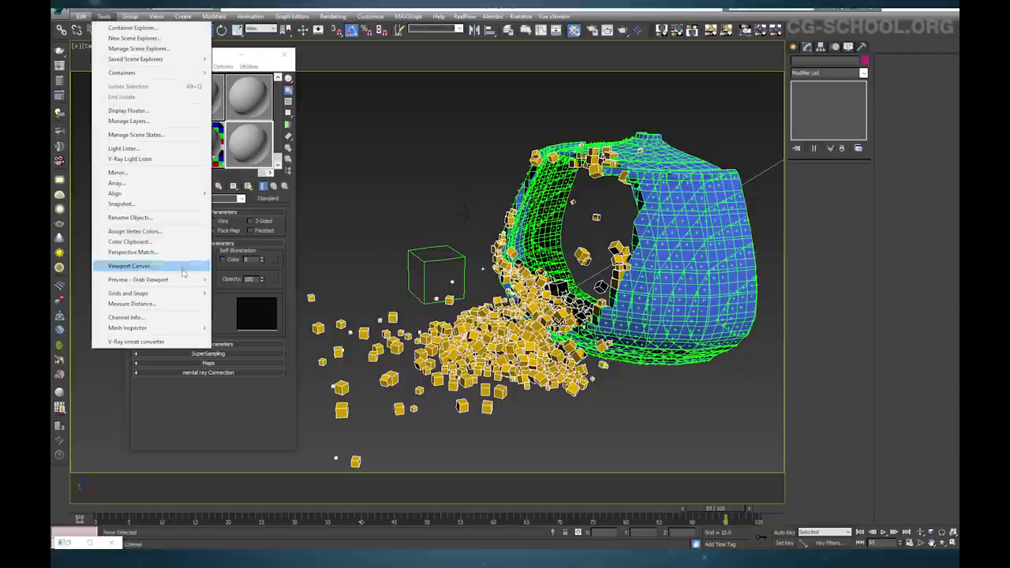
mouse_move(189, 280)
click(241, 280)
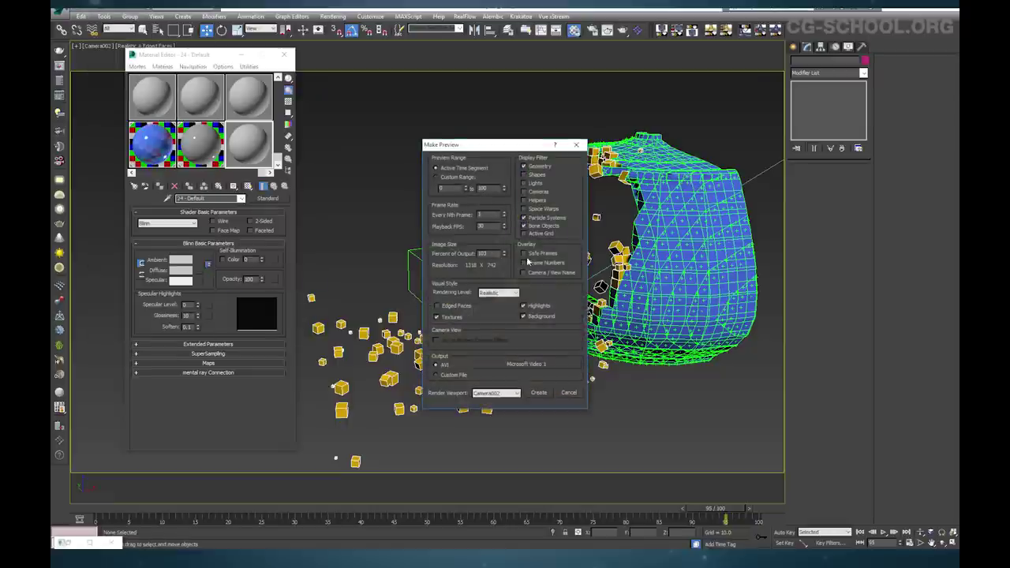
click(543, 396)
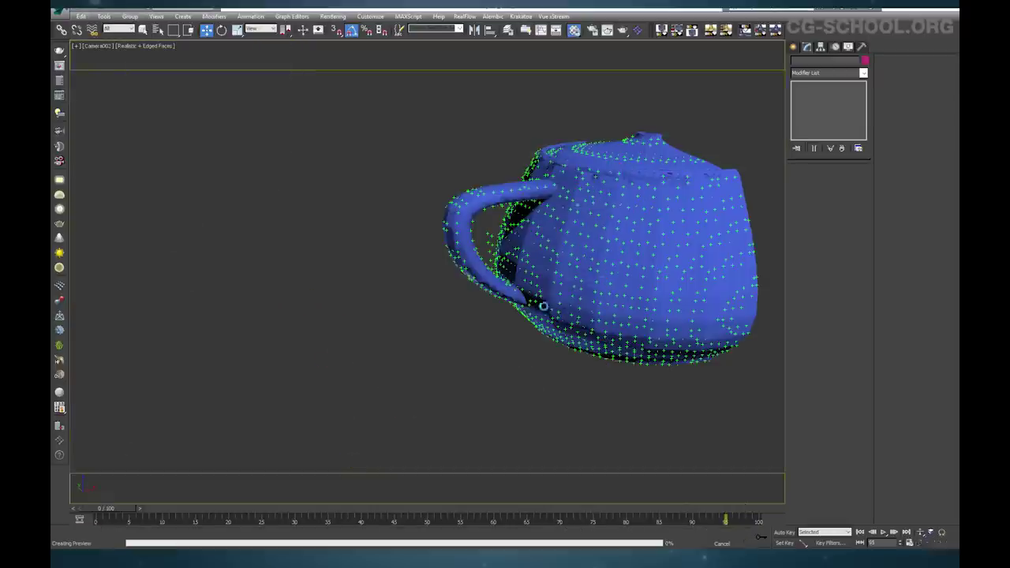
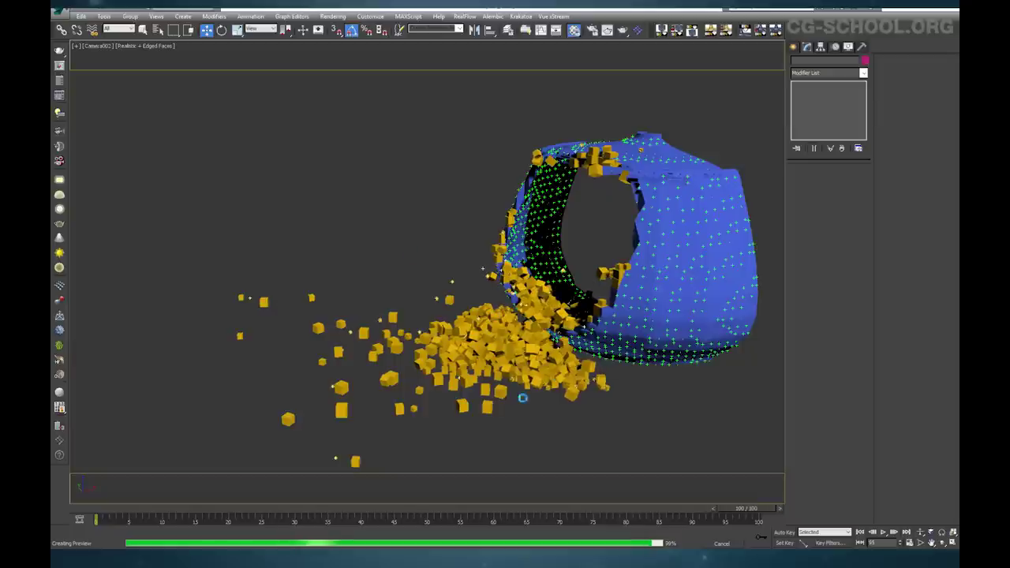
key(m)
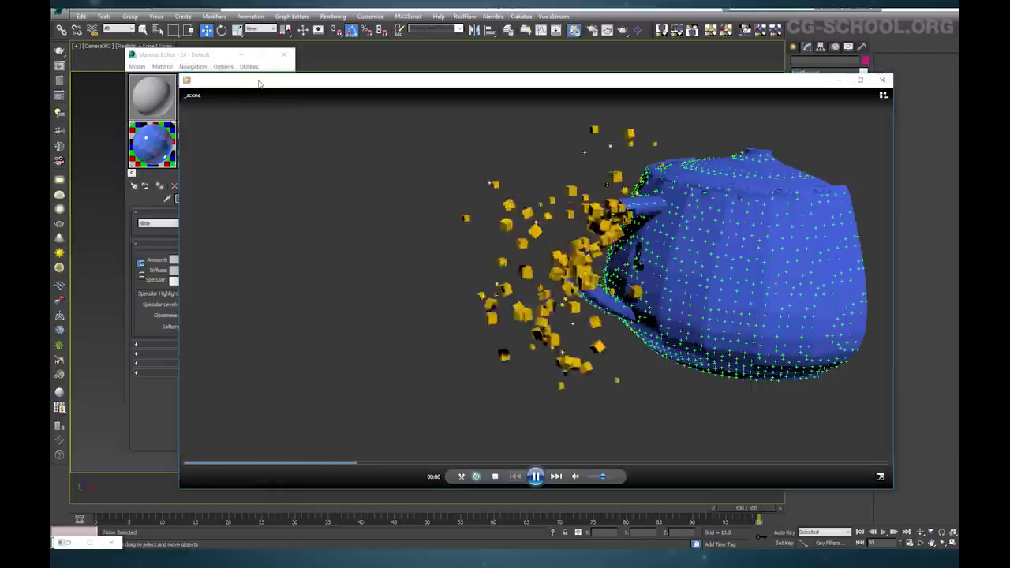
drag(259, 83, 209, 69)
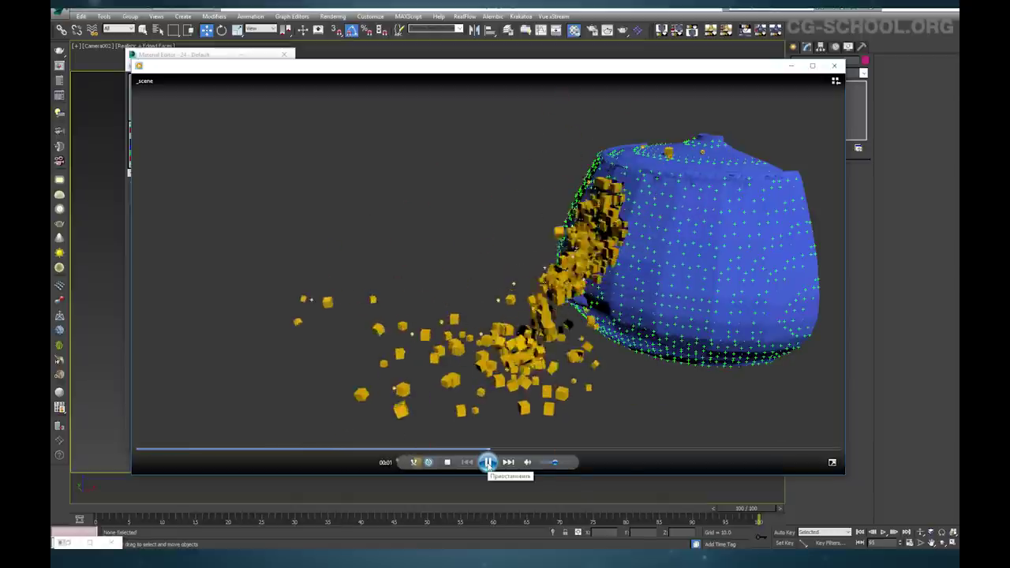
click(834, 67)
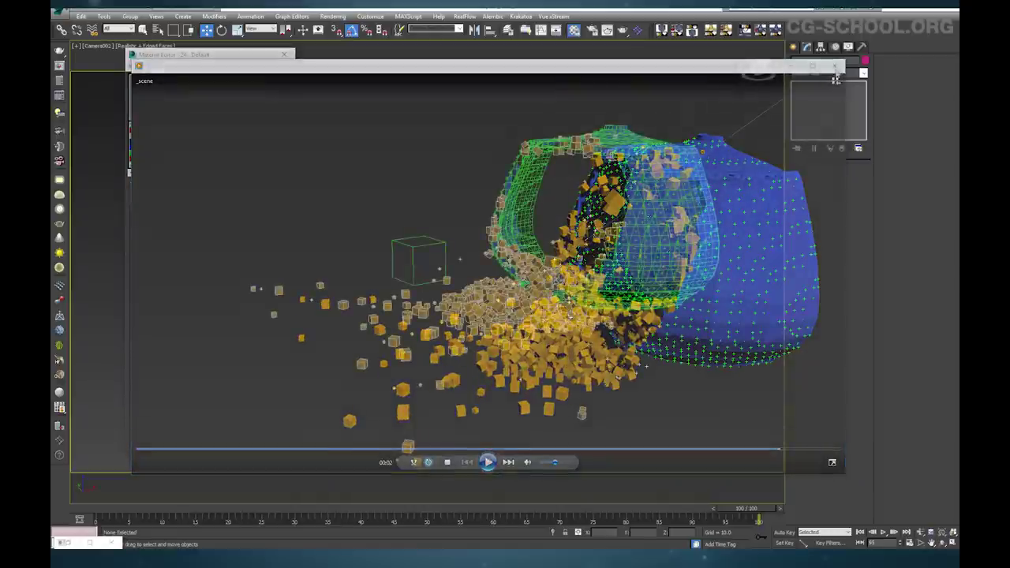
Inspect the broken teapot in the perspective view and bring up the 17 - Default material in the Material Editor
key(p)
alt+middle_drag(599, 276, 336, 265)
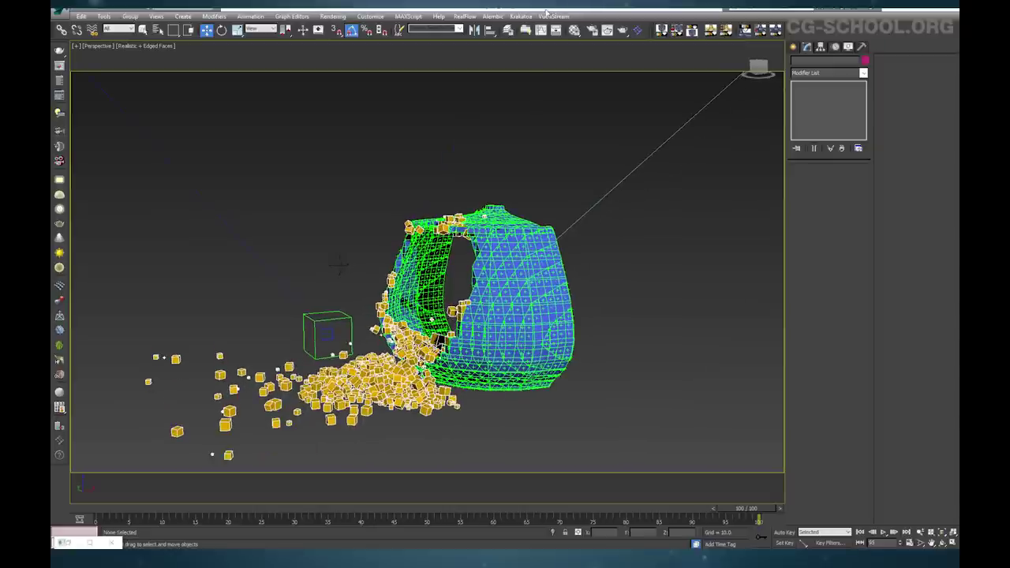
alt+middle_drag(533, 334, 572, 358)
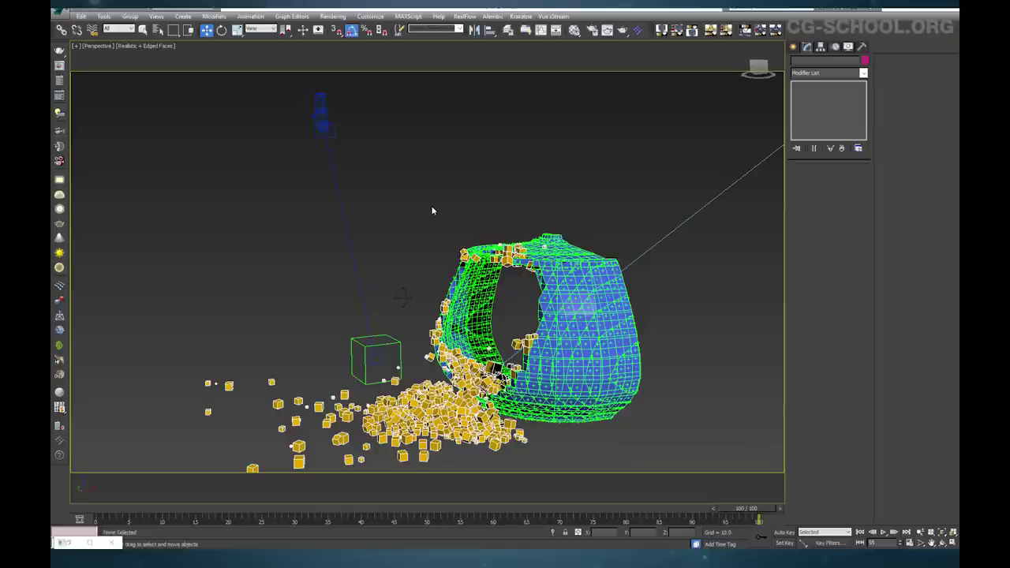
key(m)
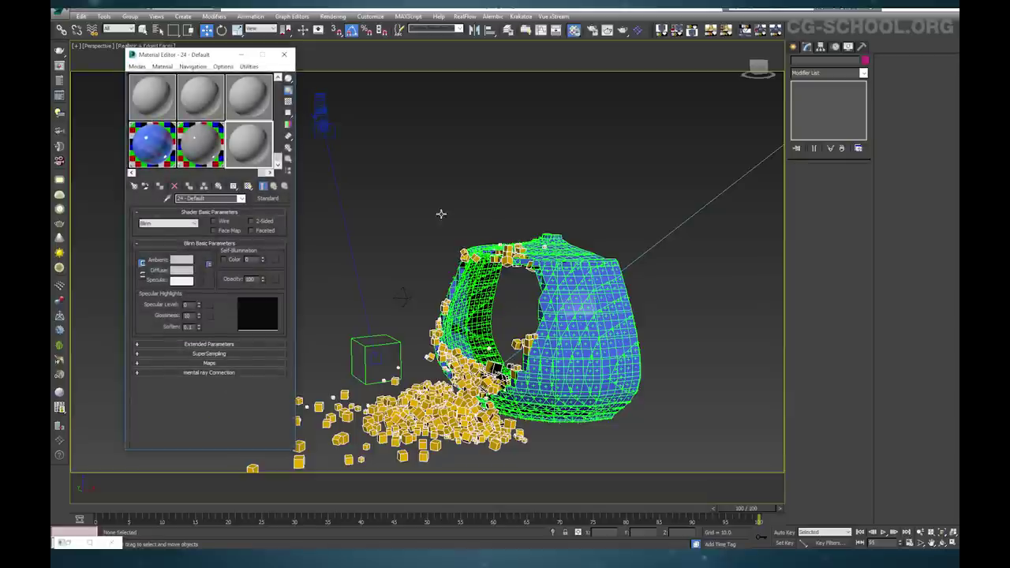
drag(204, 58, 227, 50)
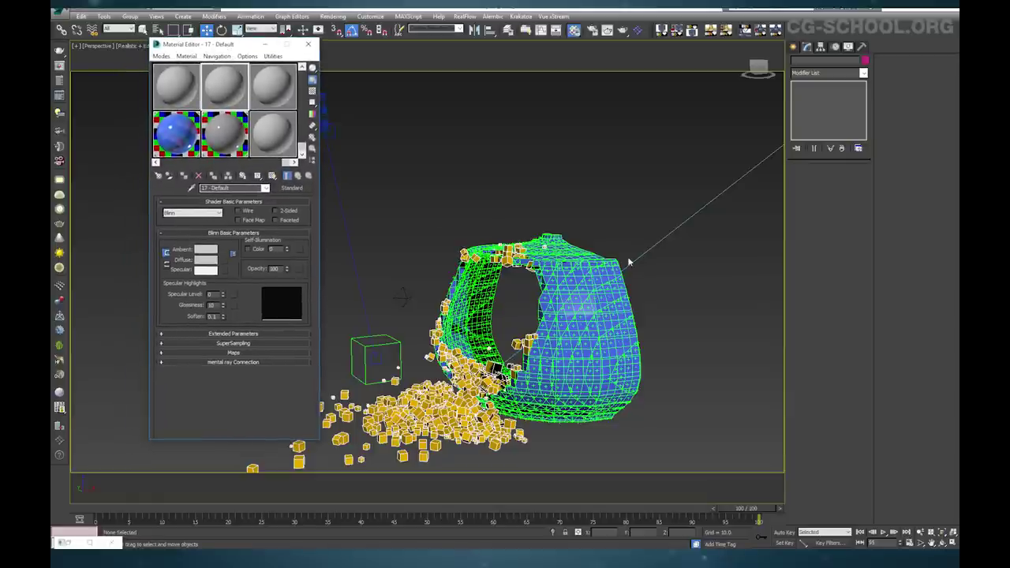
middle_drag(558, 302, 581, 296)
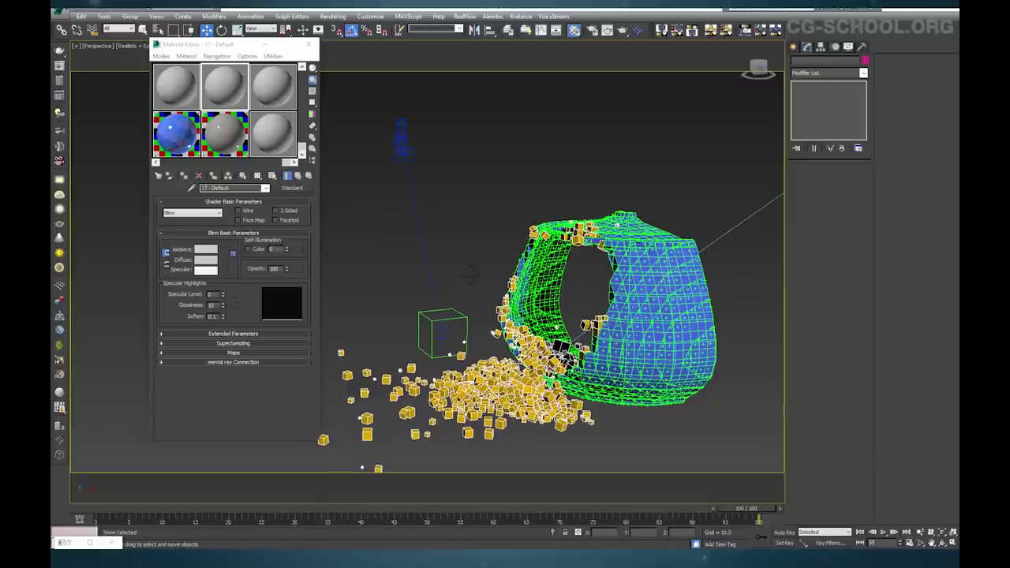
Convert the 16 - Default material to a Blend material, keeping the old material as a sub-material
alt+middle_drag(471, 273, 522, 286)
click(175, 85)
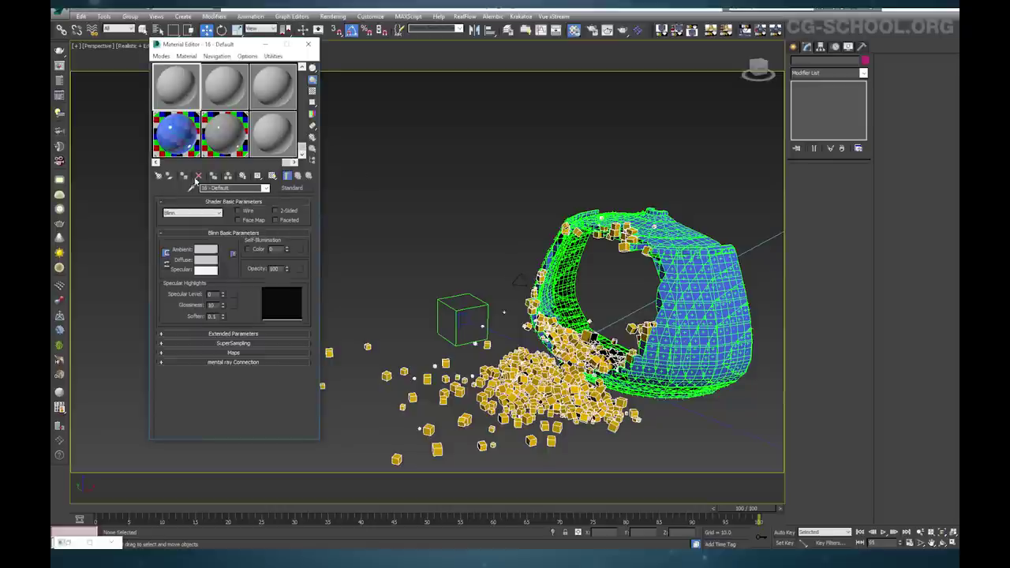
click(290, 188)
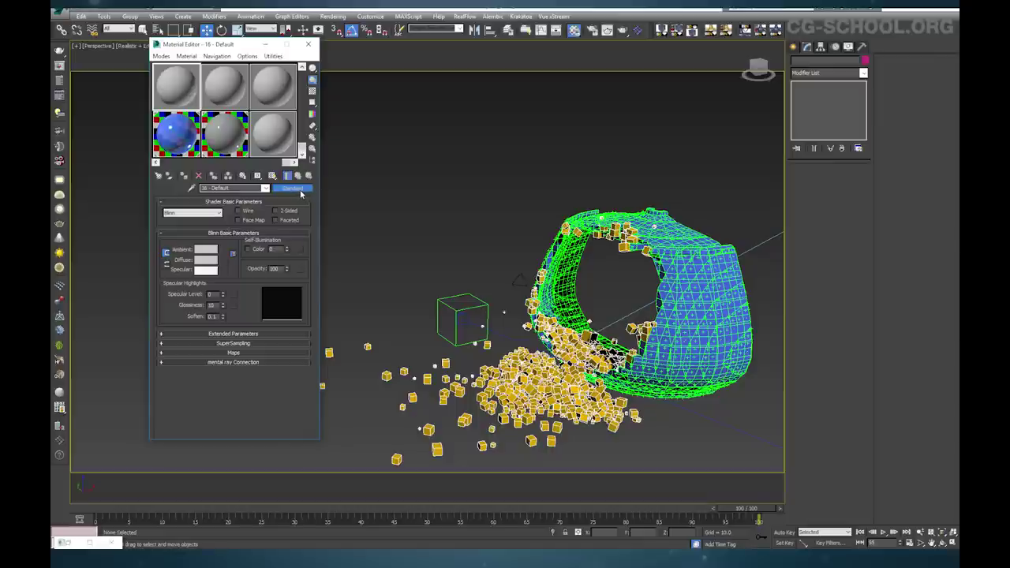
click(223, 45)
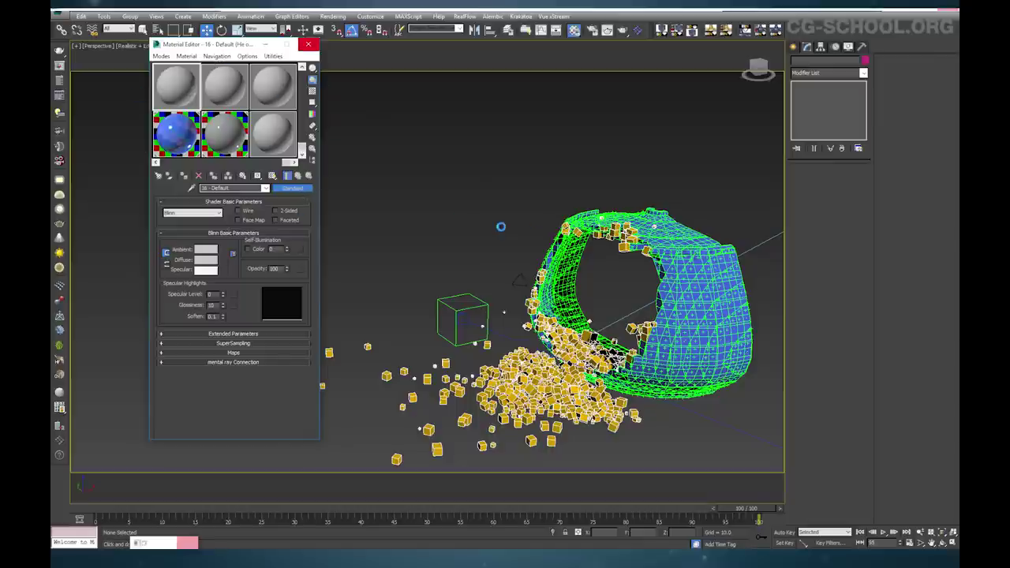
drag(387, 168, 510, 132)
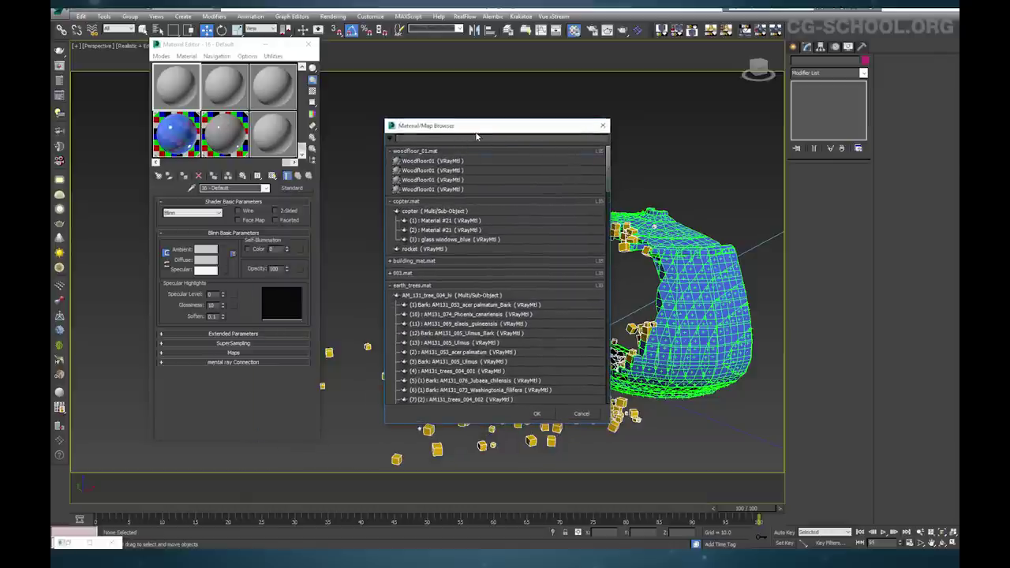
click(458, 141)
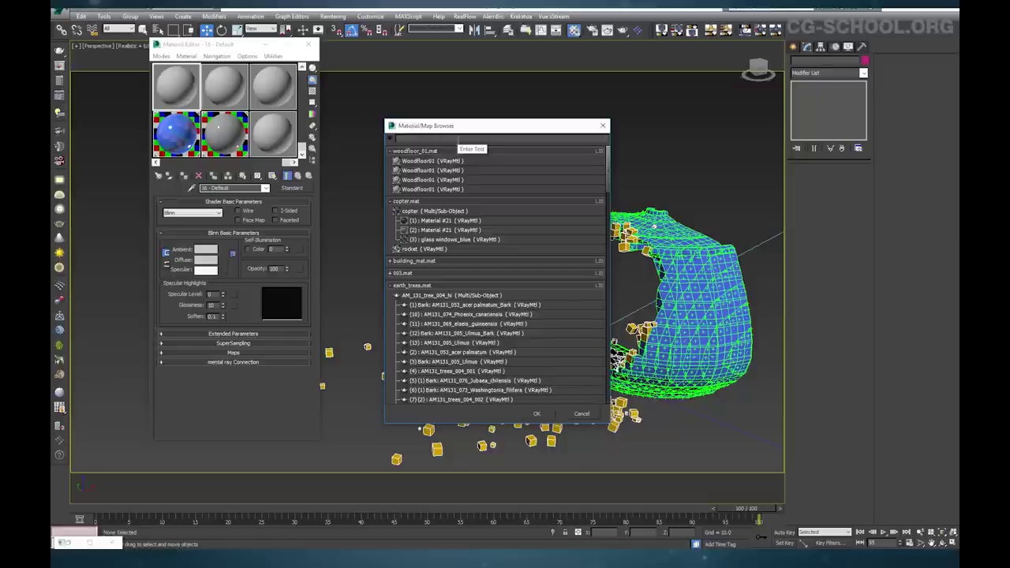
text(blend)
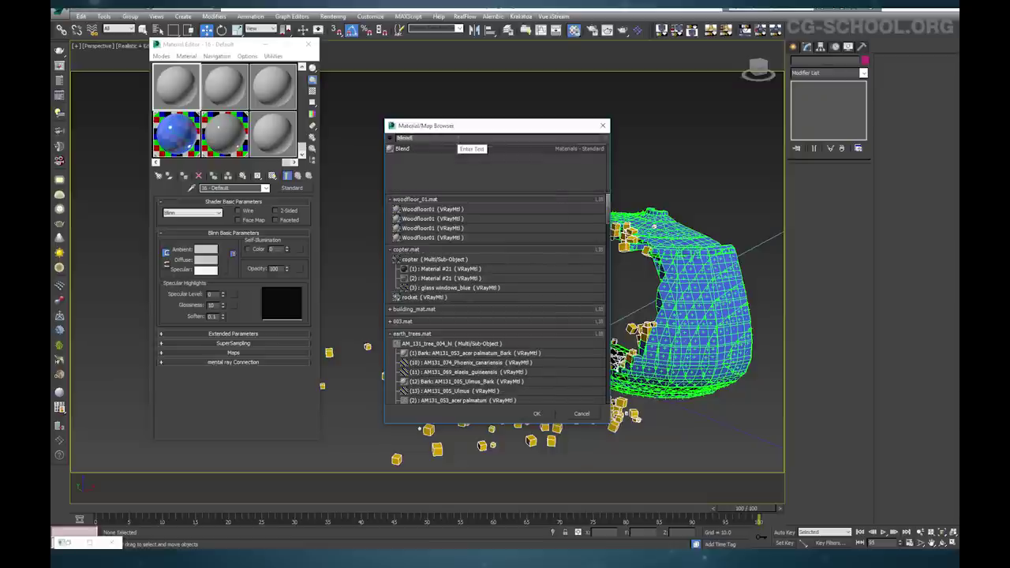
key(Return)
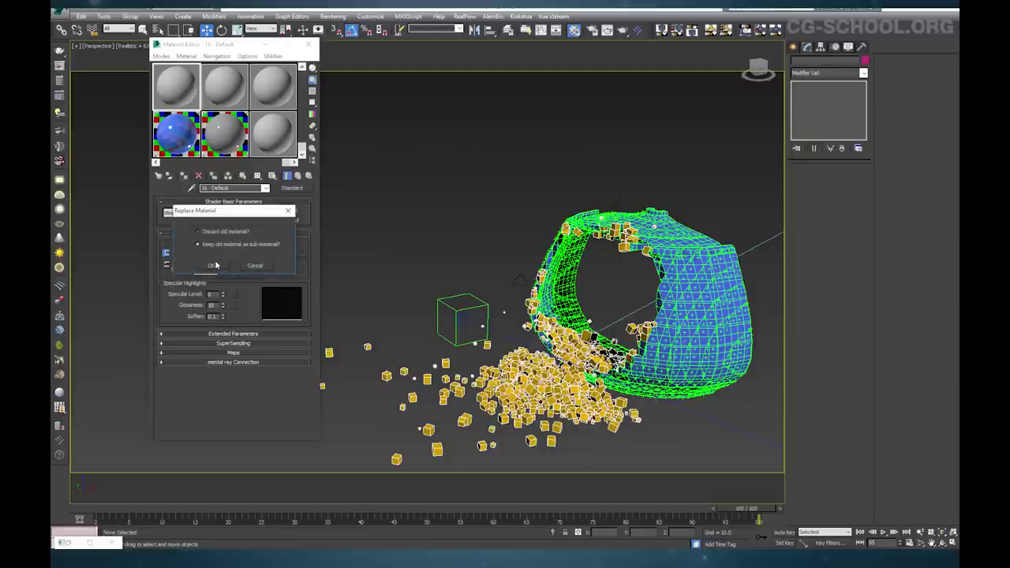
click(212, 265)
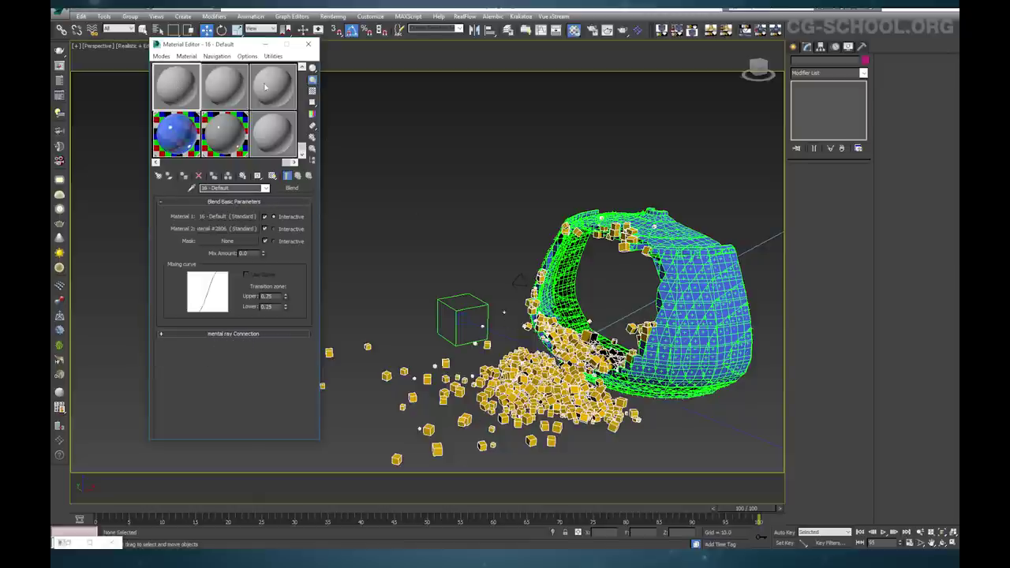
Assign the 16 - Default Blend material as an instance to the Boxes group's StdShape operator and set its particle mapping to Distance
drag(223, 50, 252, 40)
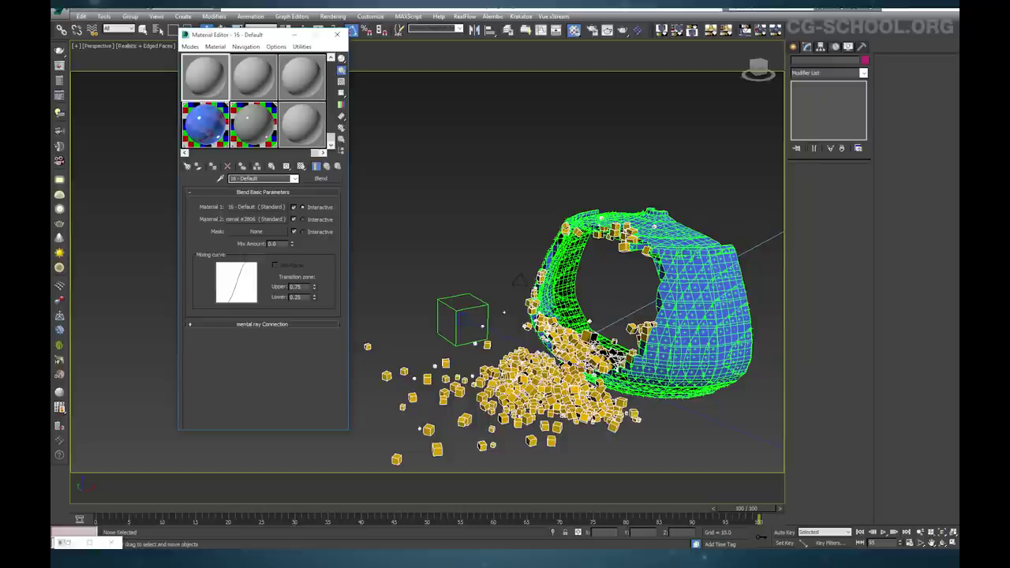
click(67, 542)
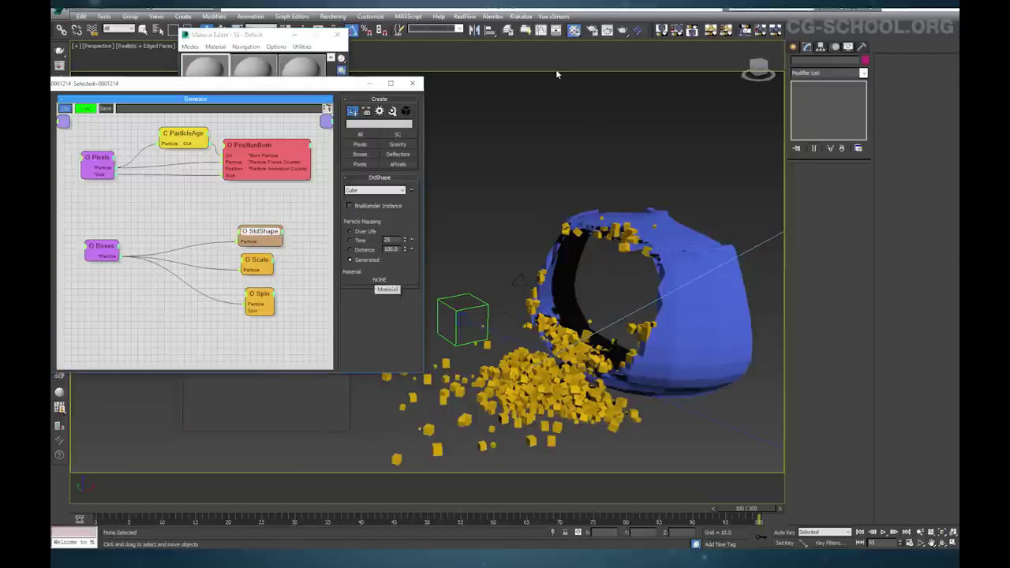
drag(266, 38, 627, 89)
drag(564, 139, 393, 280)
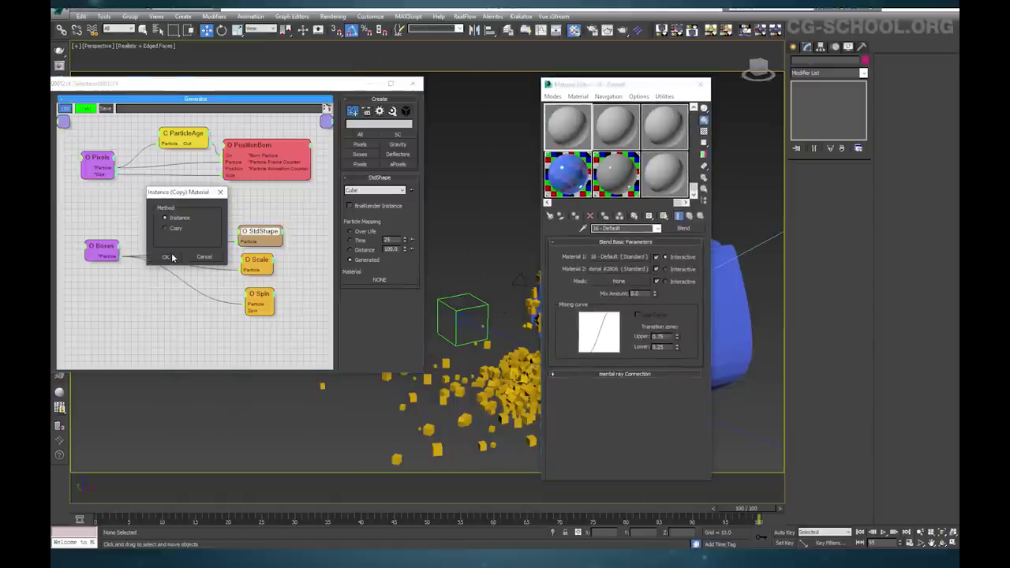
click(168, 257)
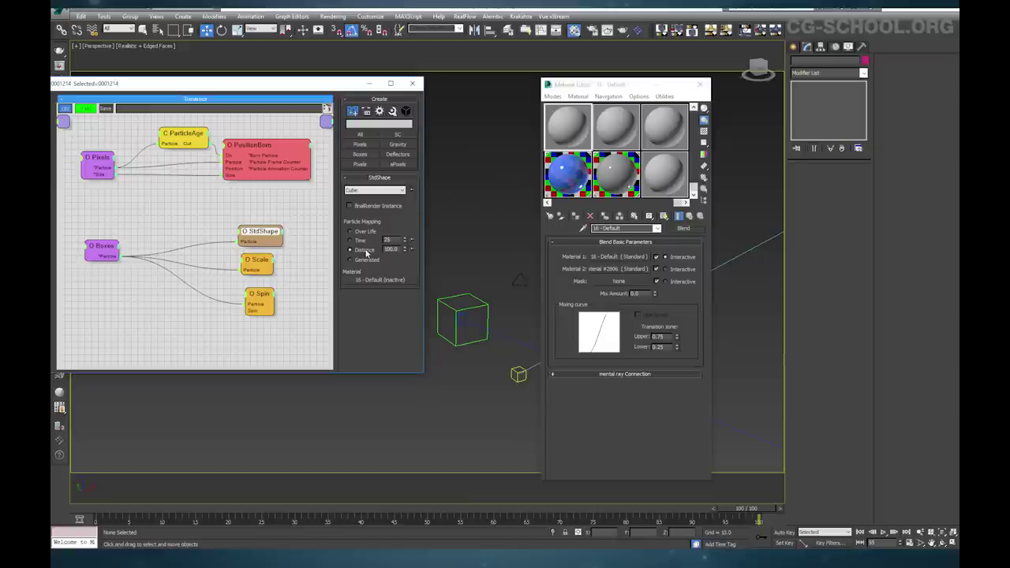
click(565, 115)
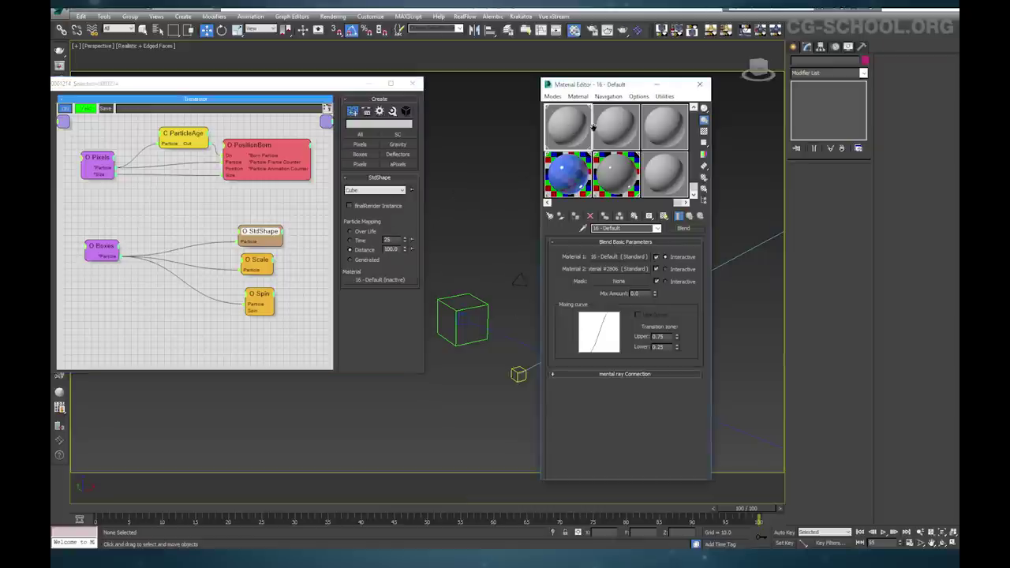
double_click(393, 249)
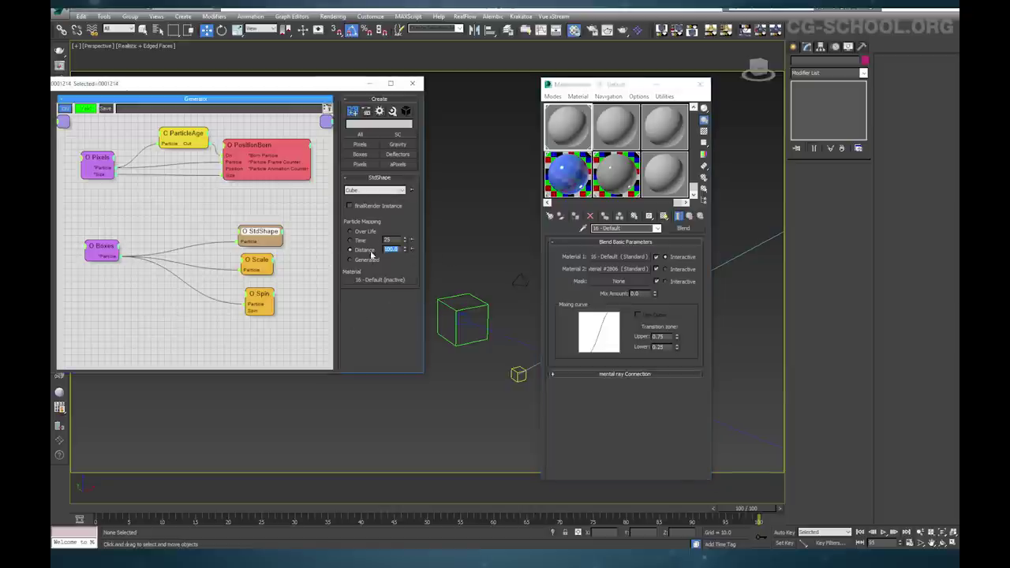
Add a Gradient Ramp map as the mask of the Blend material and preview the map in its sample slot
click(618, 280)
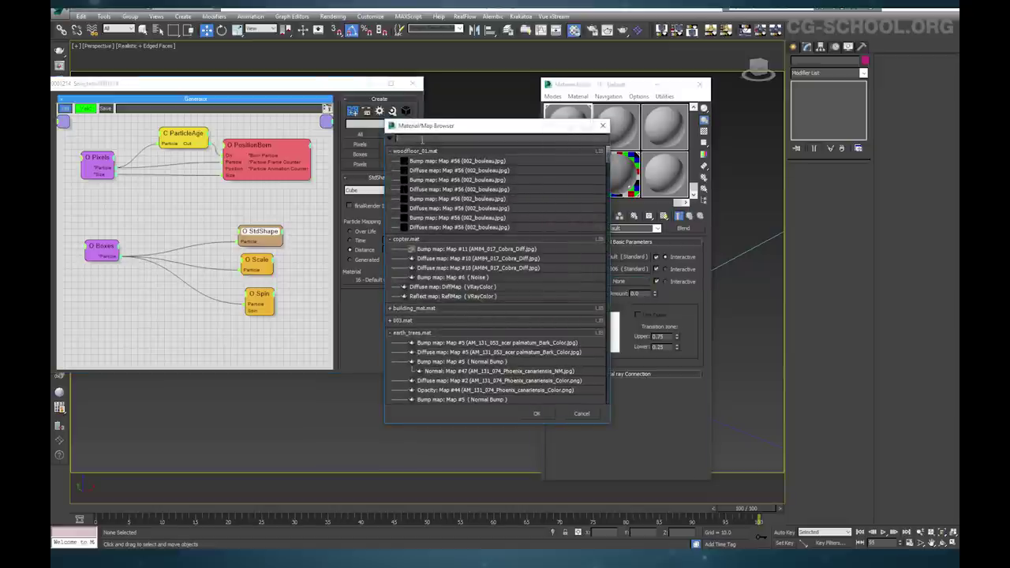
click(423, 141)
text(grad)
key(Down)
key(Down)
key(Return)
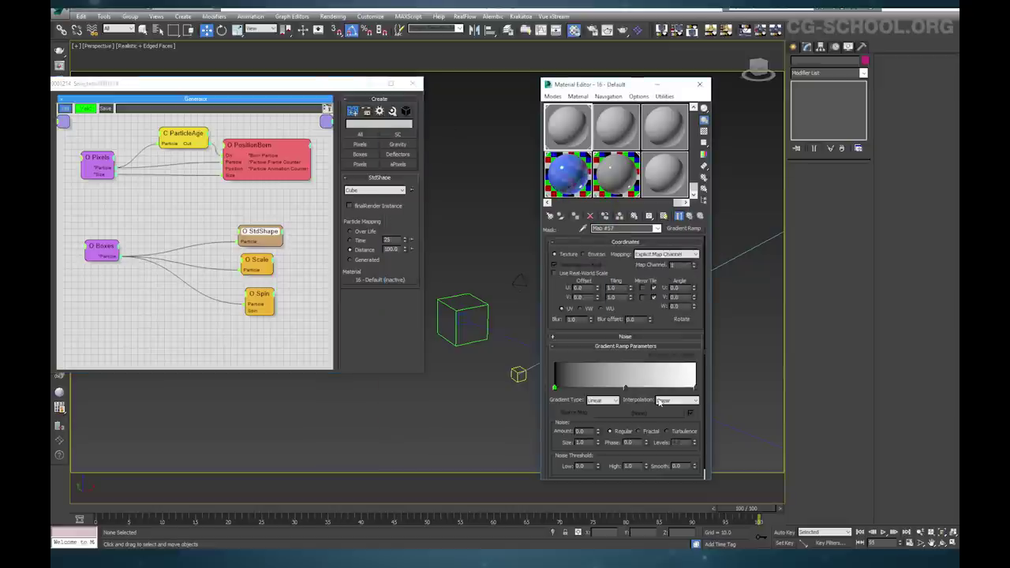
click(678, 215)
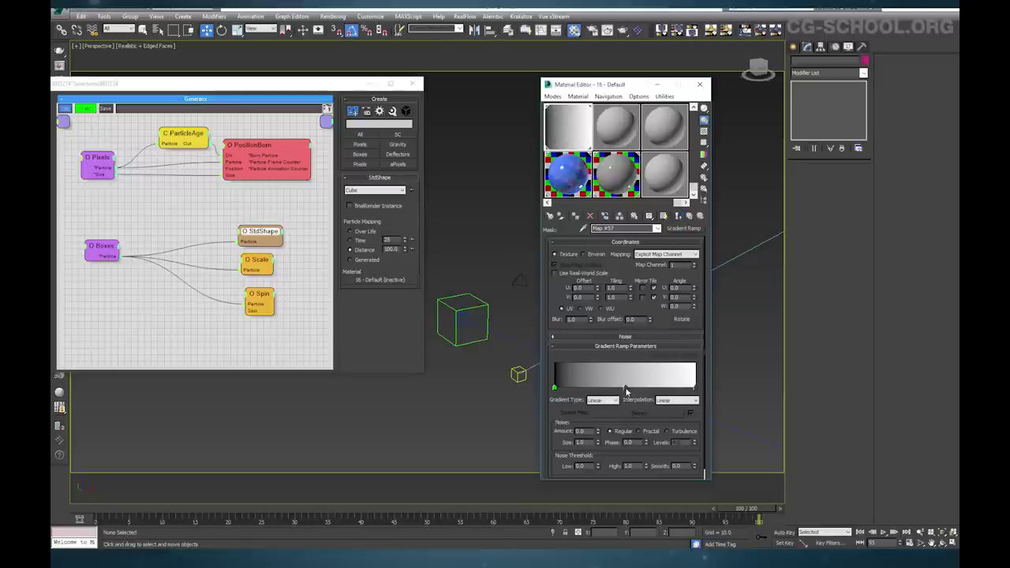
Darken the gradient ramp's middle flag to a dark grey and move it to about one third of the ramp
double_click(625, 388)
click(359, 107)
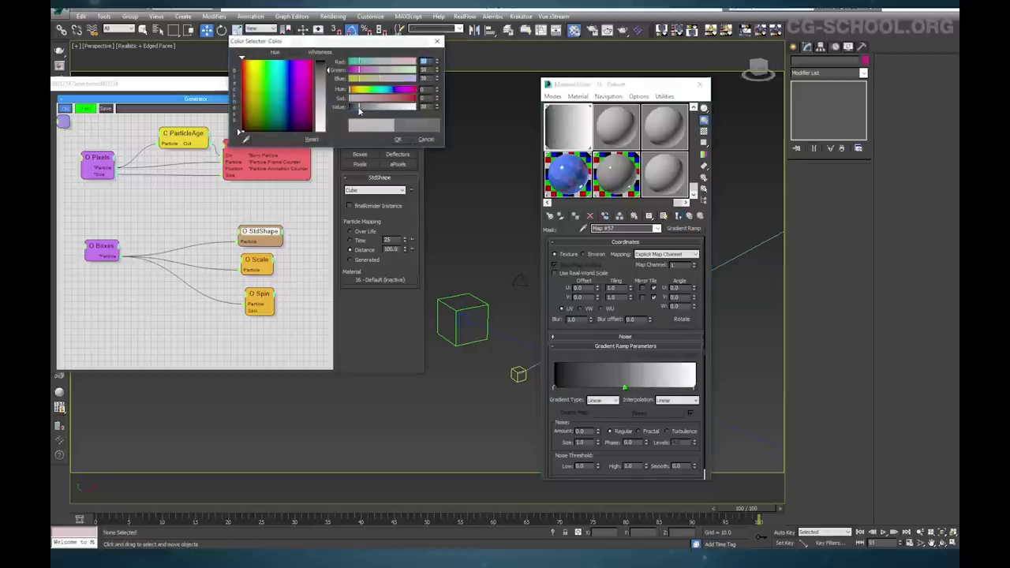
click(396, 140)
drag(623, 388, 600, 388)
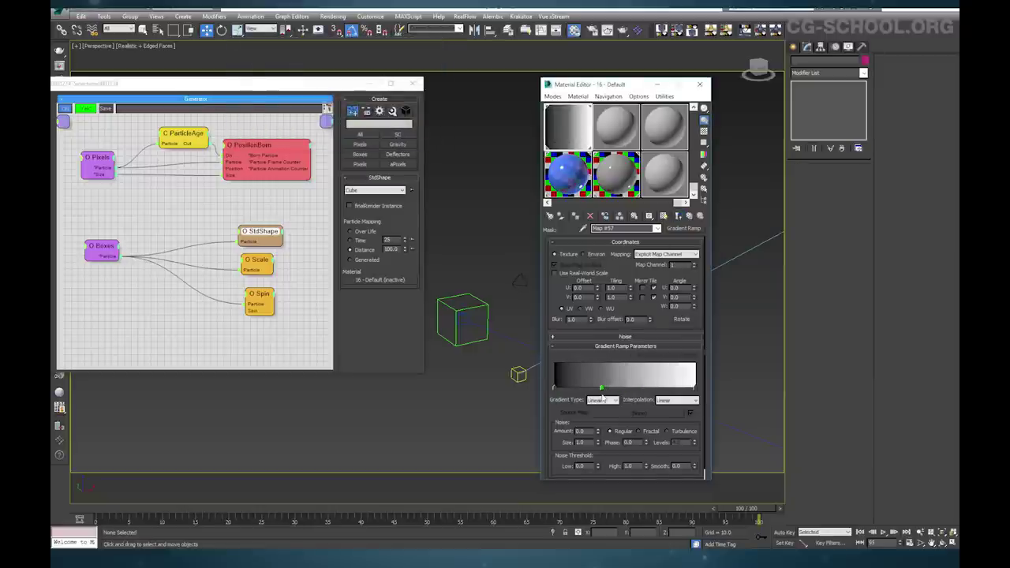
Add a near-white flag at about two thirds of the ramp, shift the dark grey flag slightly towards black, and return to the Blend level
double_click(645, 389)
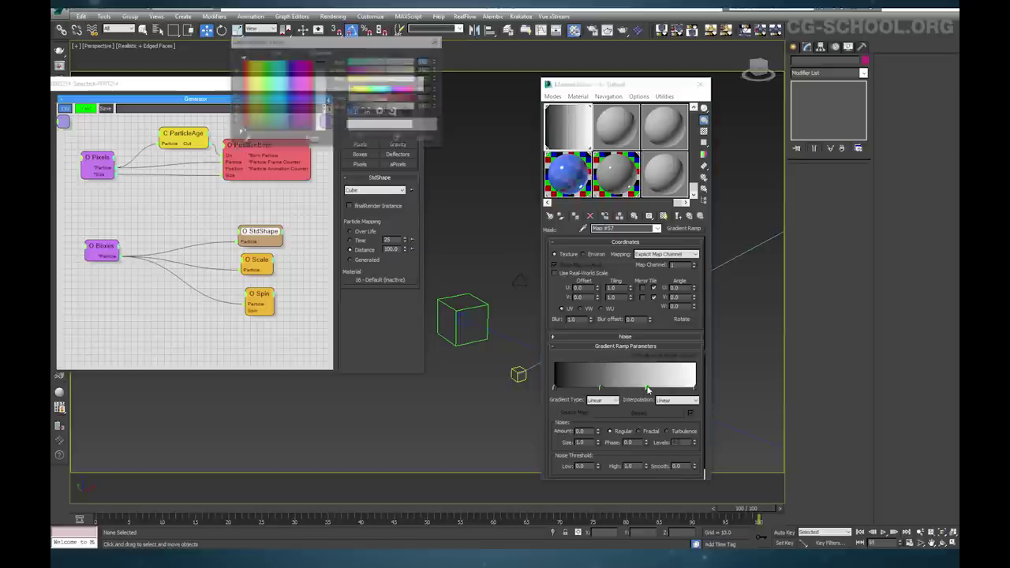
drag(328, 94, 328, 120)
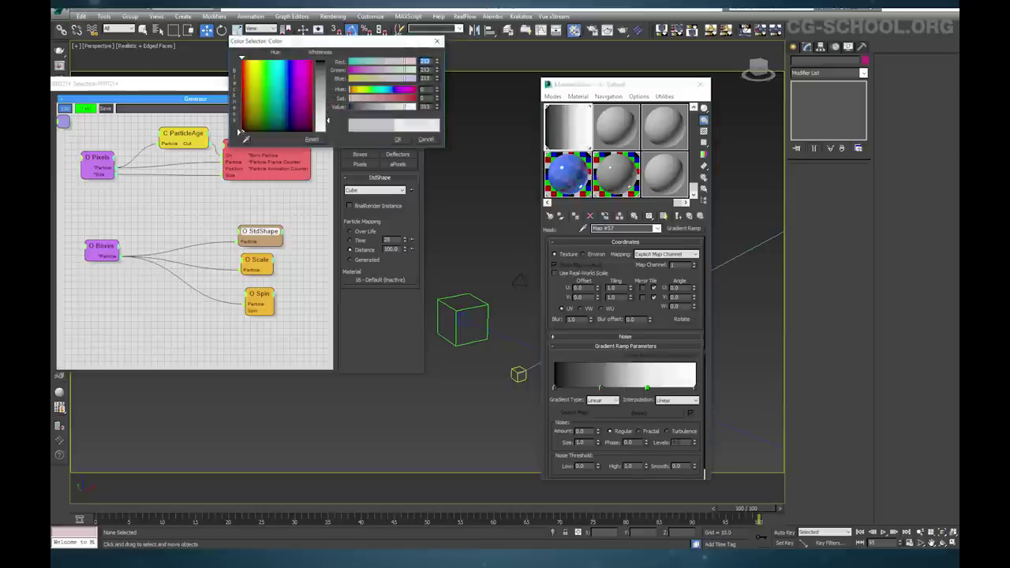
click(398, 139)
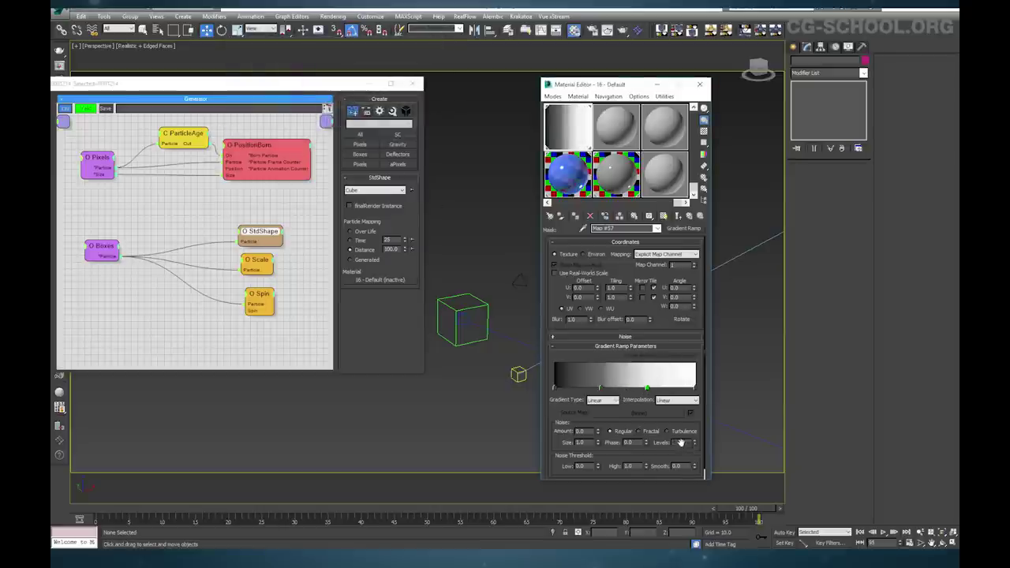
drag(601, 388, 597, 388)
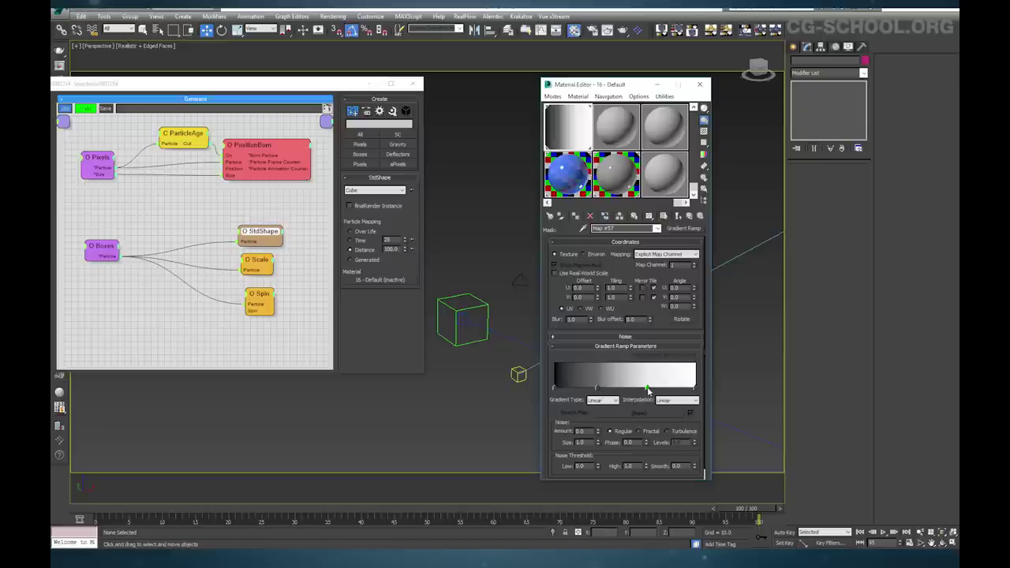
click(688, 217)
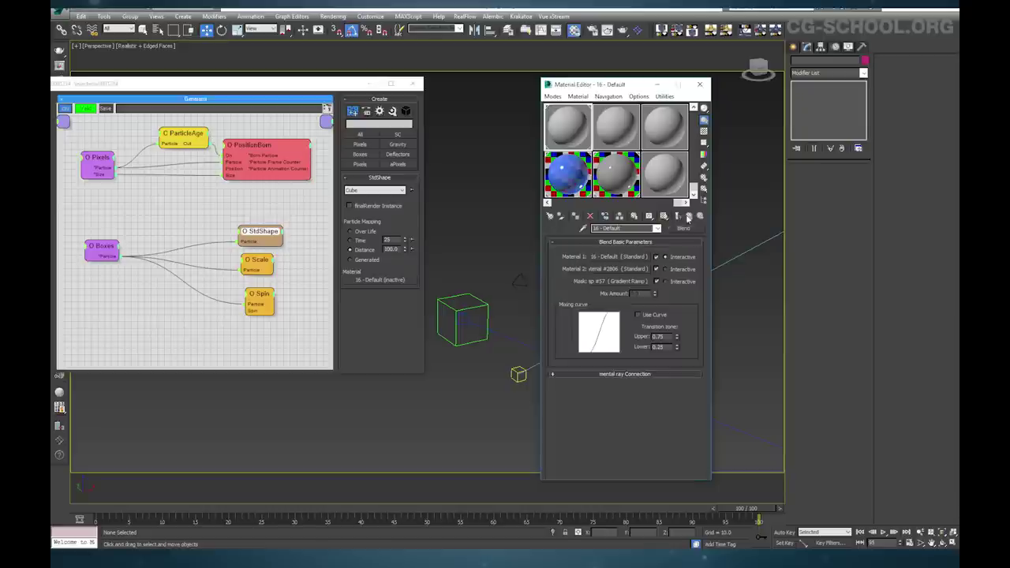
Change the Blend's Material 2 from Standard to VRayLightMtl
click(623, 269)
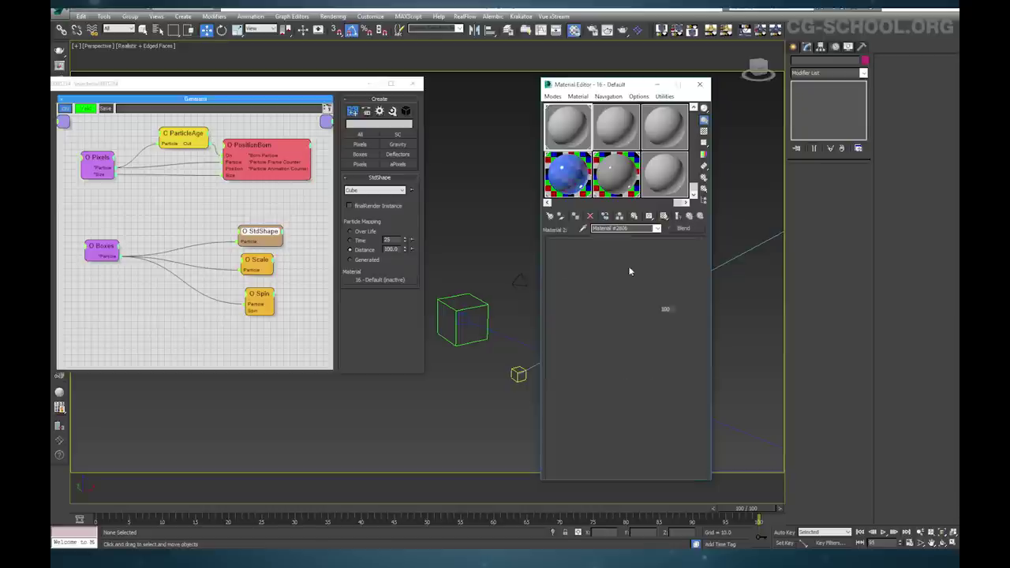
click(683, 228)
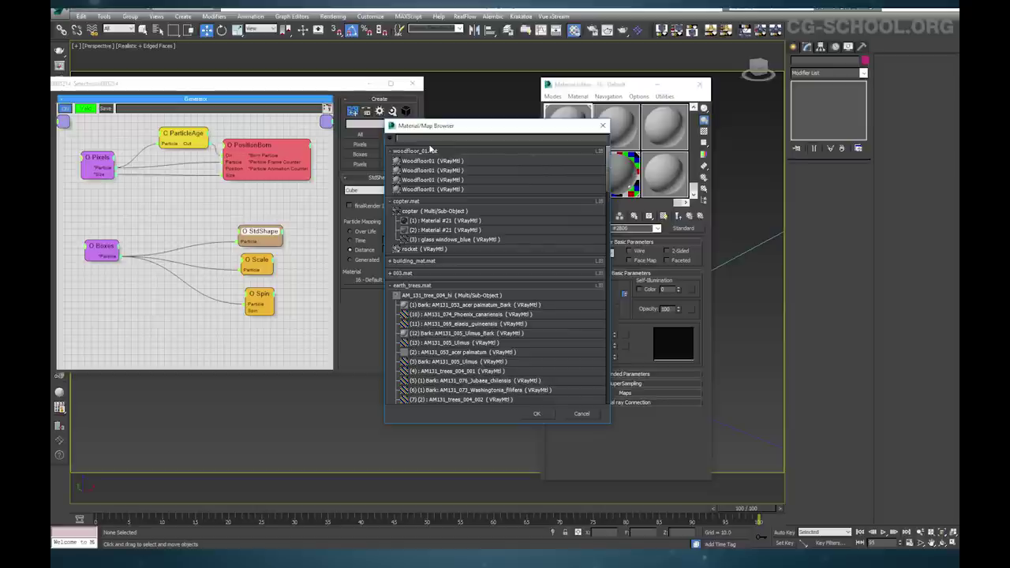
text(vray)
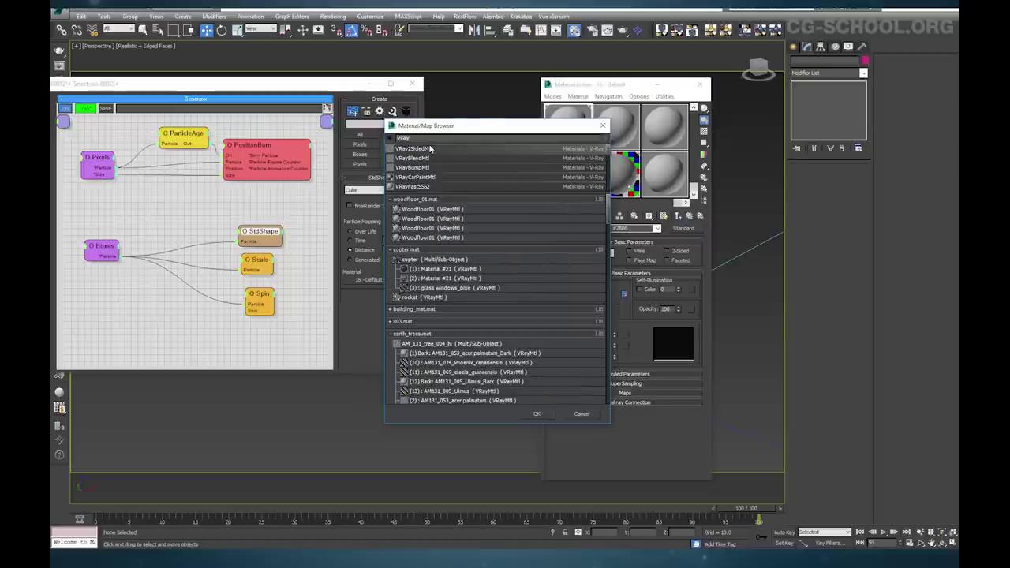
text(li)
double_click(448, 149)
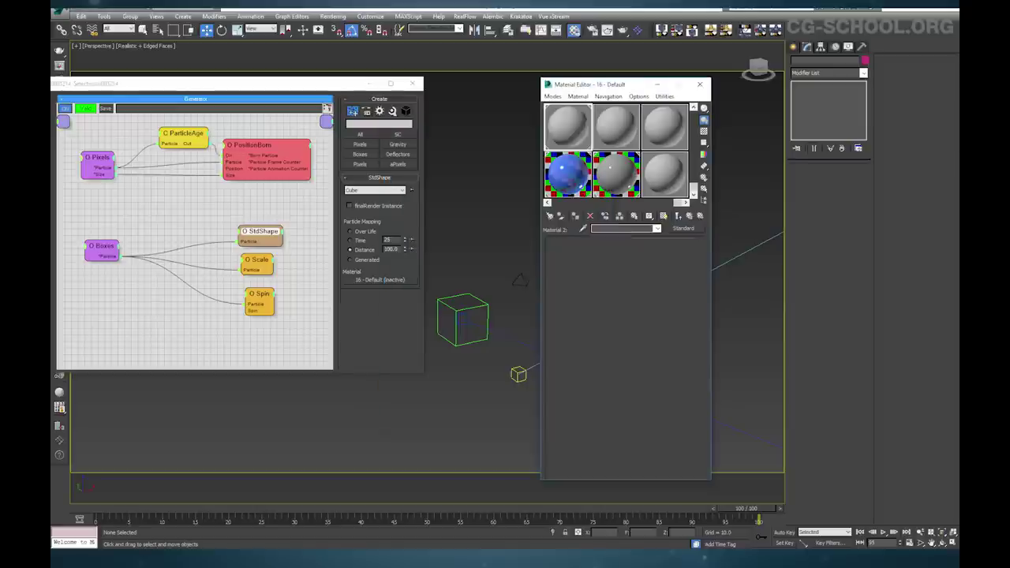
Set the VRayLightMtl's multiplier to 1.5 and its colour to light cyan
double_click(599, 290)
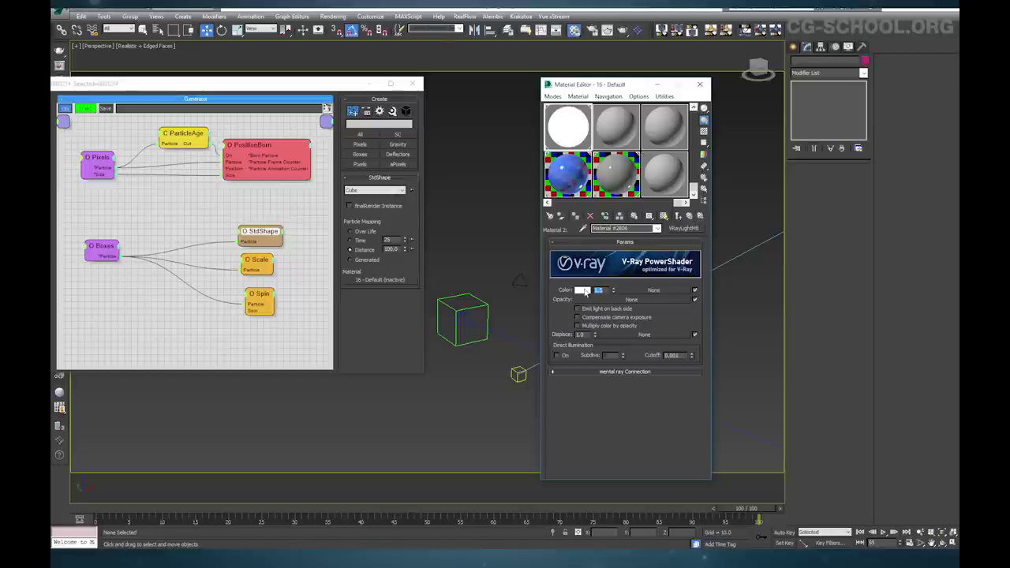
click(583, 290)
click(376, 63)
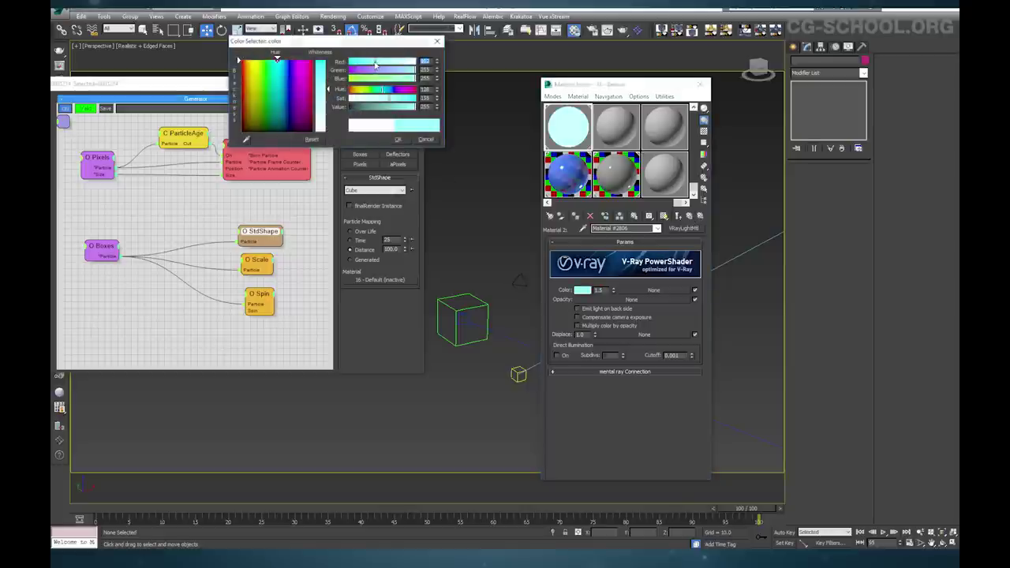
click(394, 140)
click(689, 218)
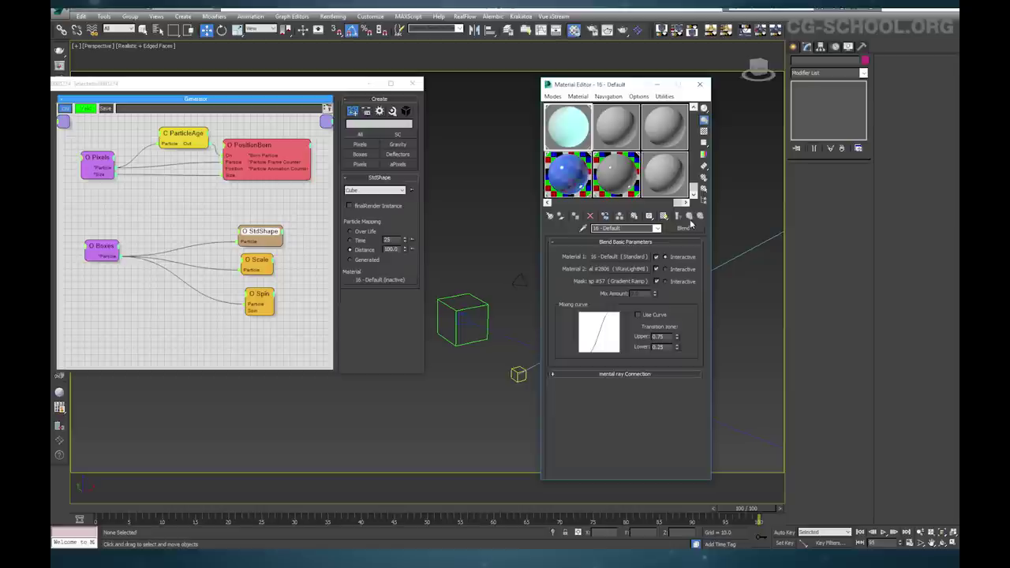
Change the Blend's Material 1 from Standard to VRayMtl
click(623, 257)
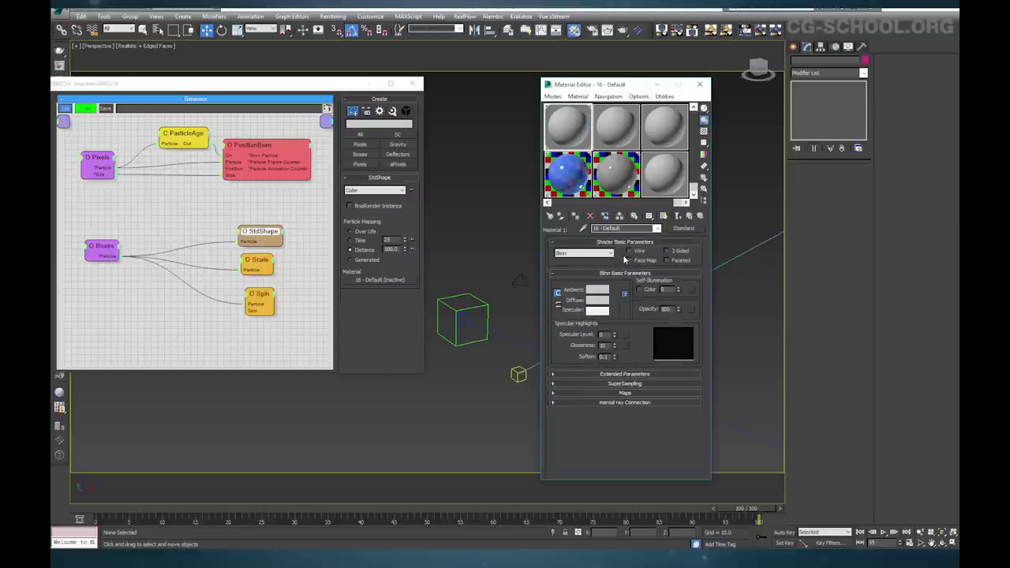
click(681, 228)
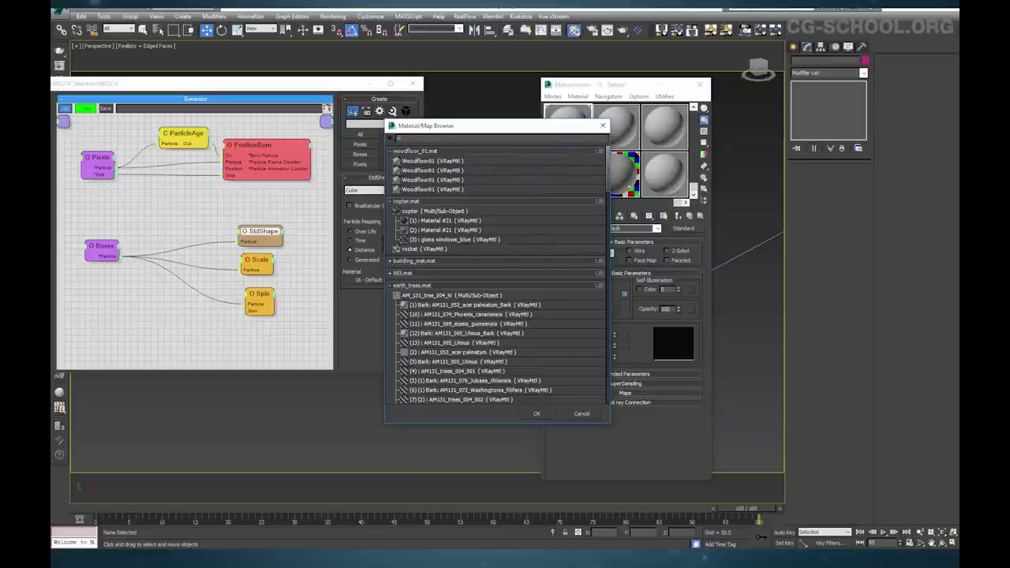
text(vraymtl)
key(BackSpace)
key(BackSpace)
key(BackSpace)
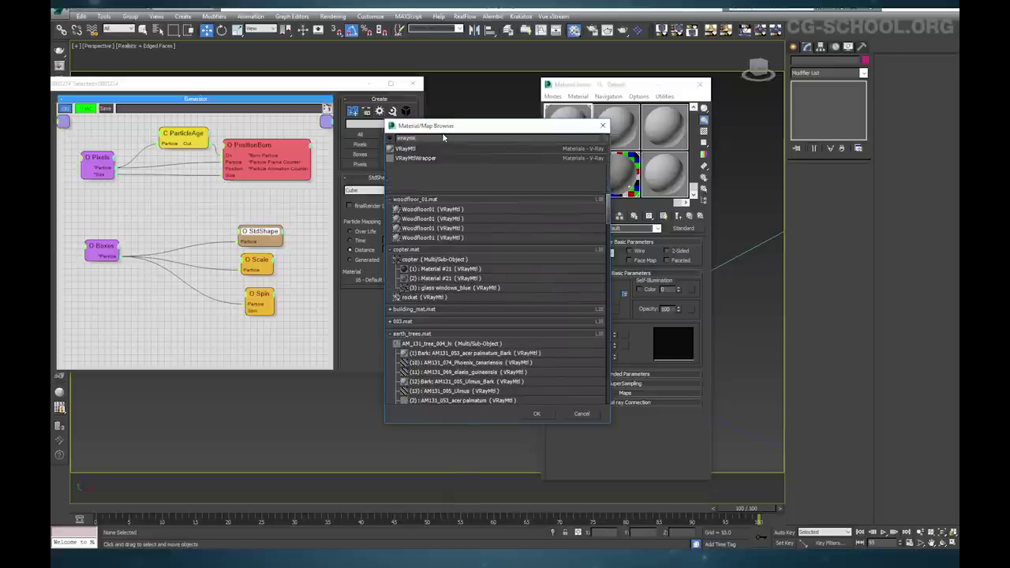
text(mt)
double_click(441, 148)
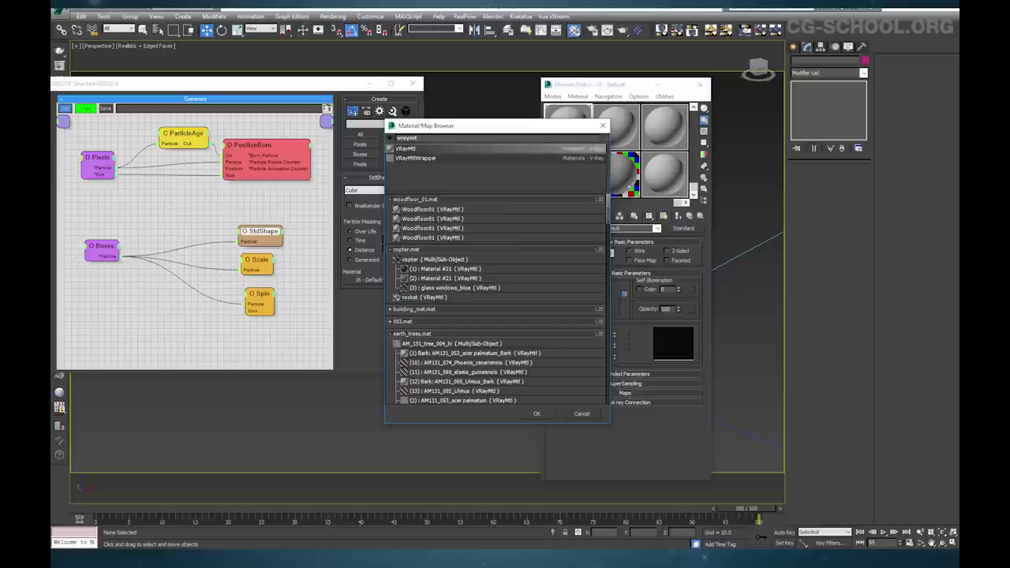
Set the diffuse colour of the Blend's first VRayMtl to orange
click(601, 253)
click(360, 90)
drag(362, 98, 363, 70)
click(387, 61)
click(398, 140)
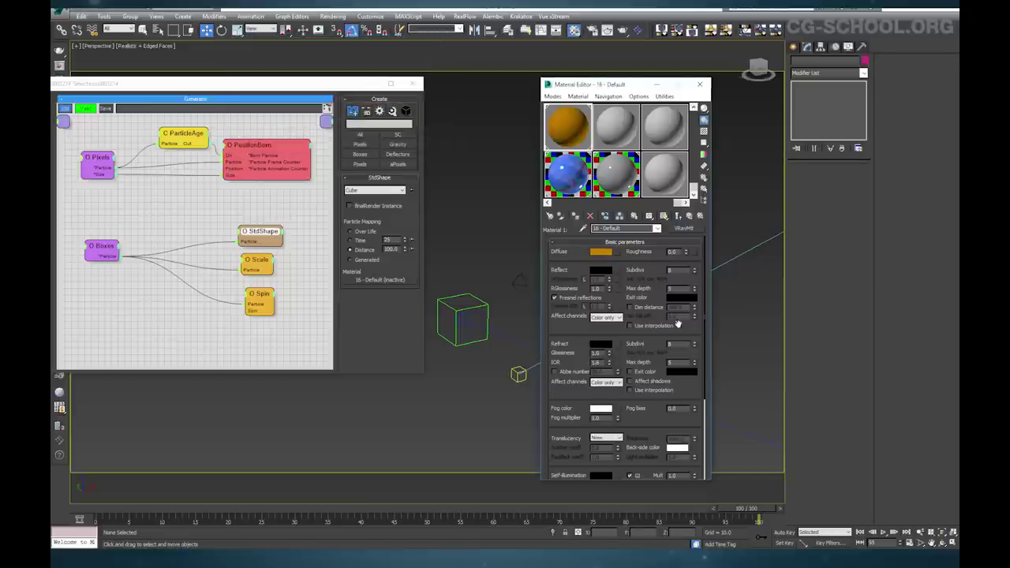
Give the orange VRayMtl a light grey reflection colour without Fresnel reflections, and show the sample's checkered background
click(601, 270)
drag(329, 68, 328, 87)
click(399, 140)
drag(640, 87, 655, 82)
click(717, 126)
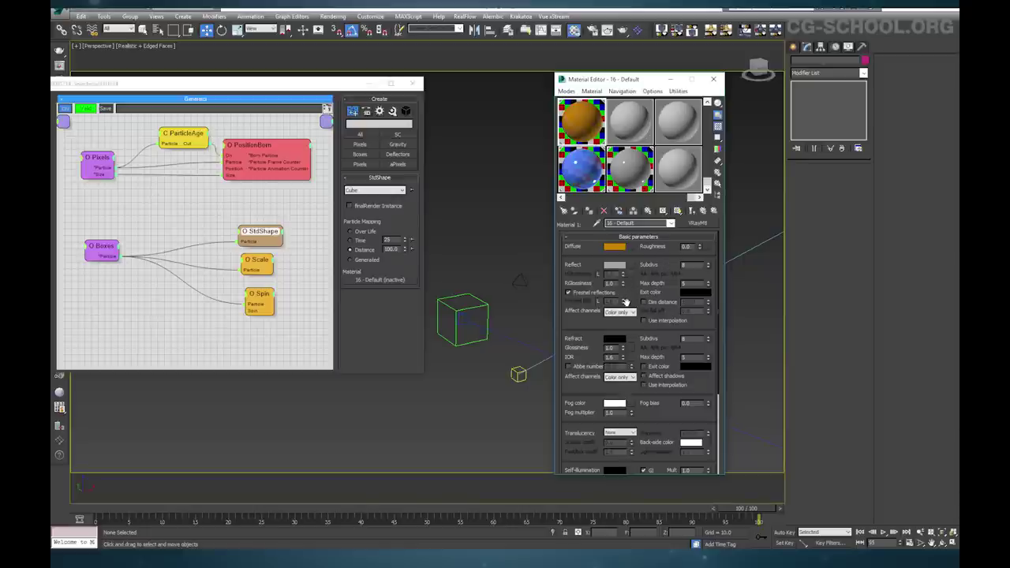
click(593, 293)
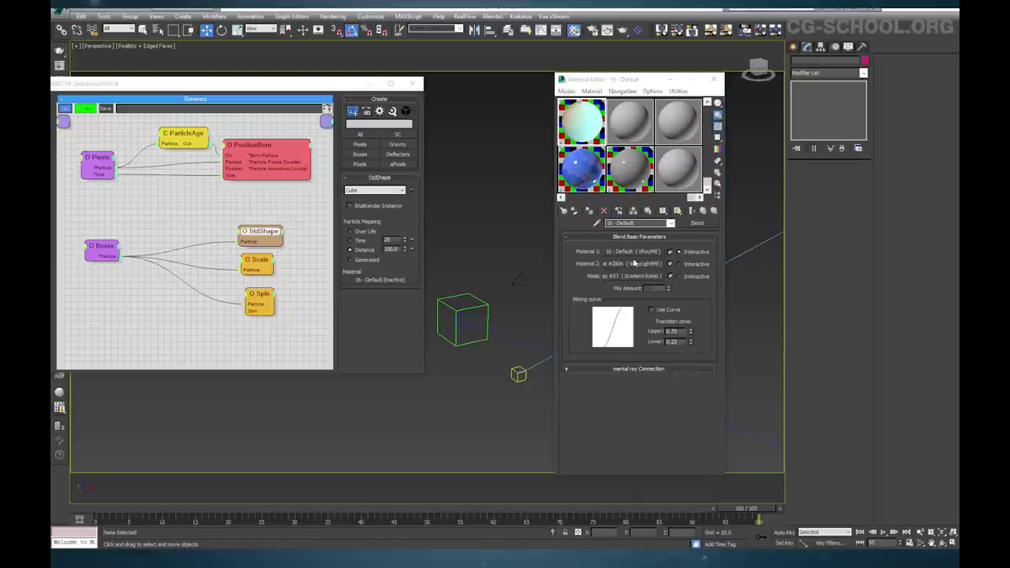
Open the Blend's Gradient Ramp mask and set its gradient type to Box
click(631, 276)
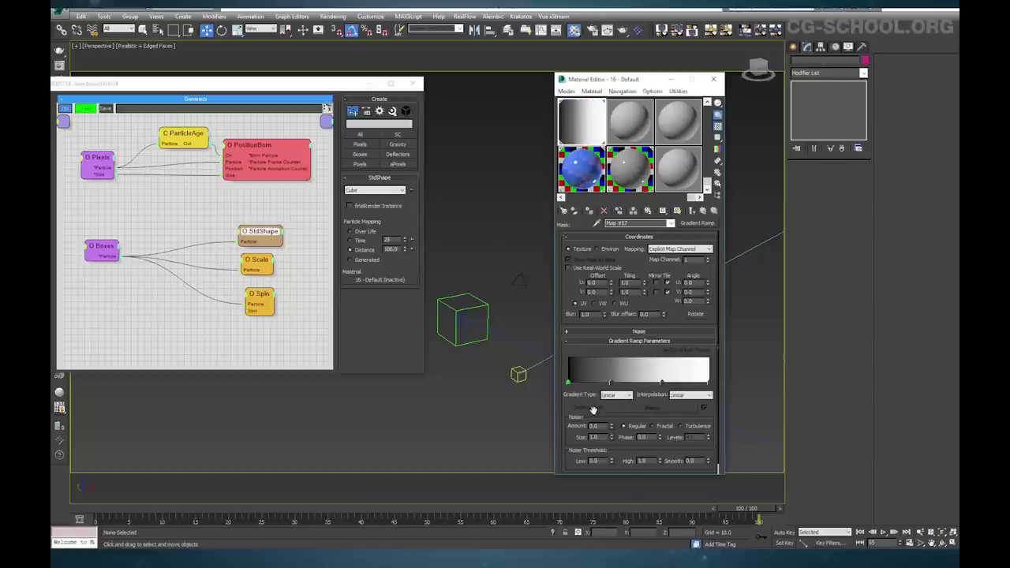
scroll(593, 410, down, 1)
click(616, 383)
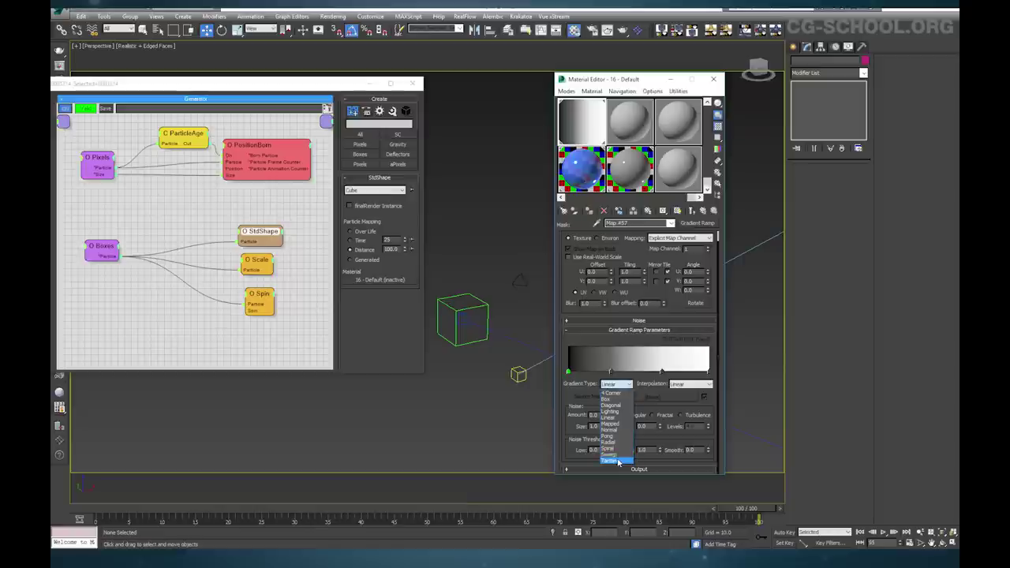
click(609, 399)
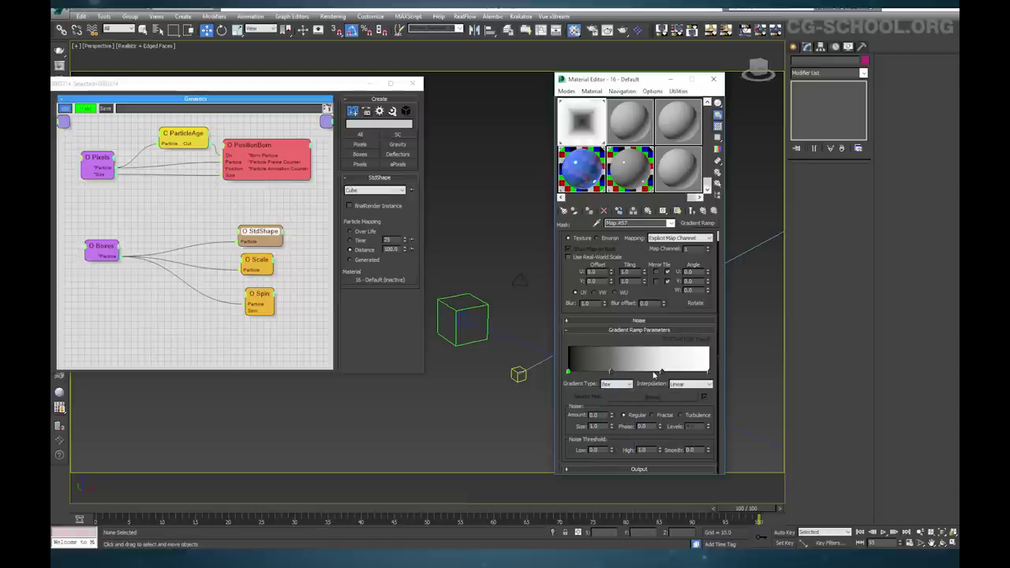
Set the dark grey flag of the mask's gradient ramp to black and shift it slightly towards the middle
double_click(568, 373)
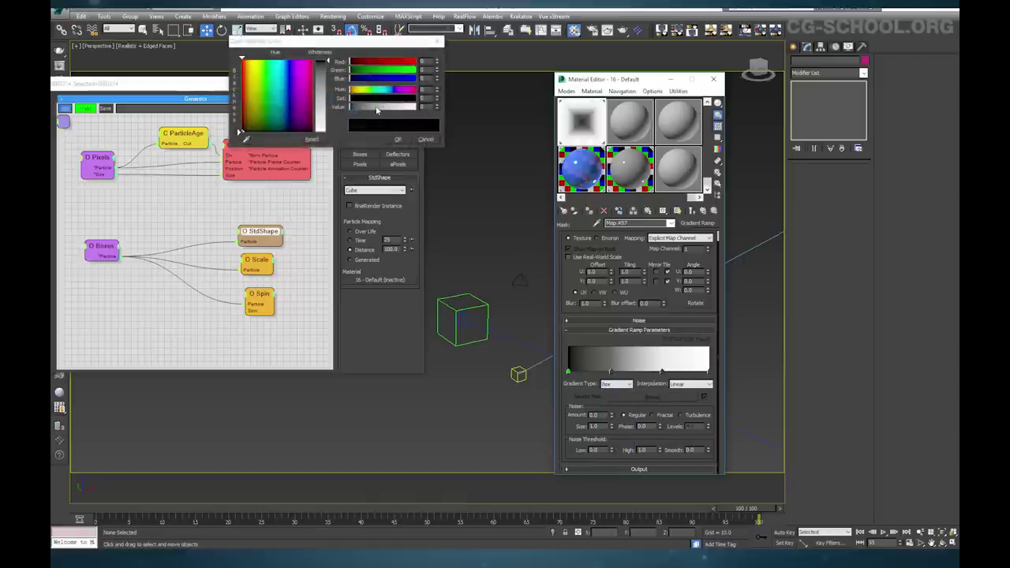
click(425, 138)
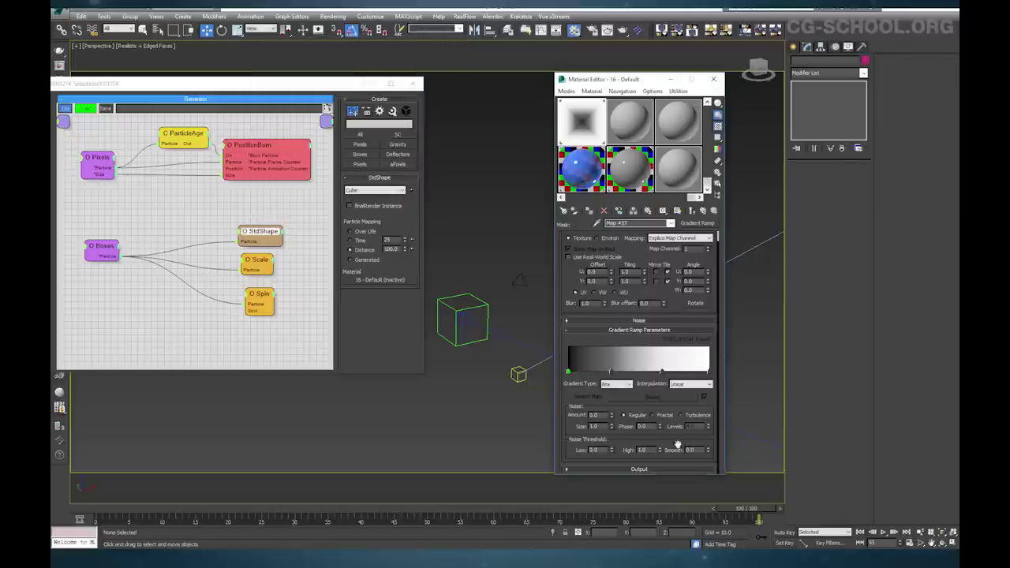
double_click(611, 372)
drag(326, 68, 326, 60)
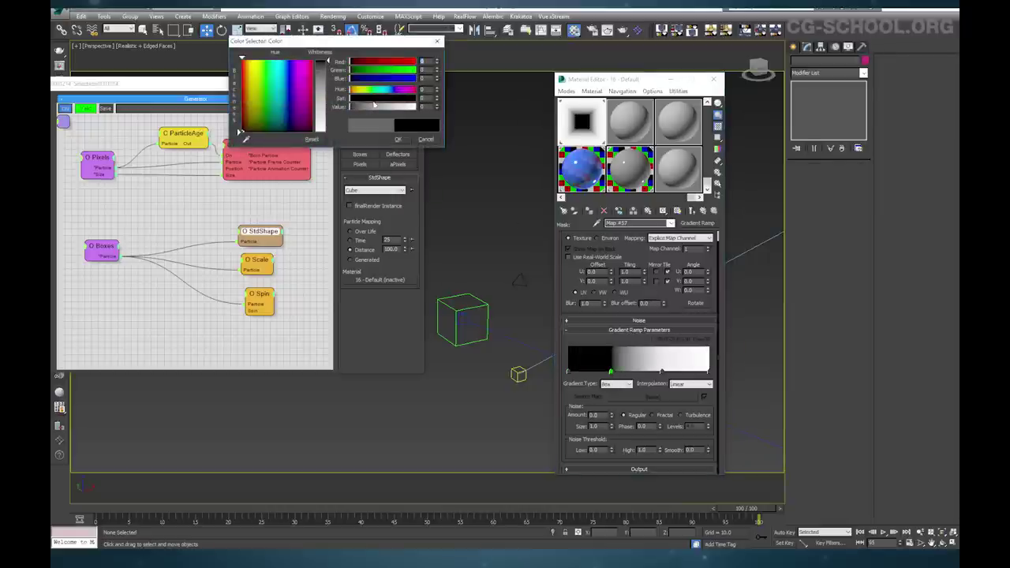
click(399, 140)
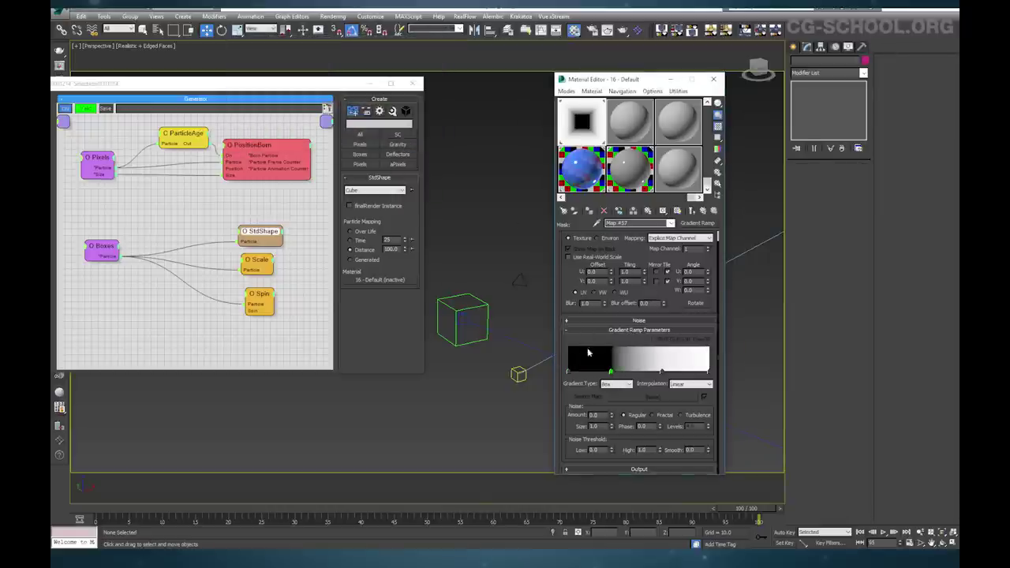
drag(661, 372, 618, 372)
Switch the gradient ramp's noise to Fractal, with an amount of 0.1 and a larger noise size
key(shift+q)
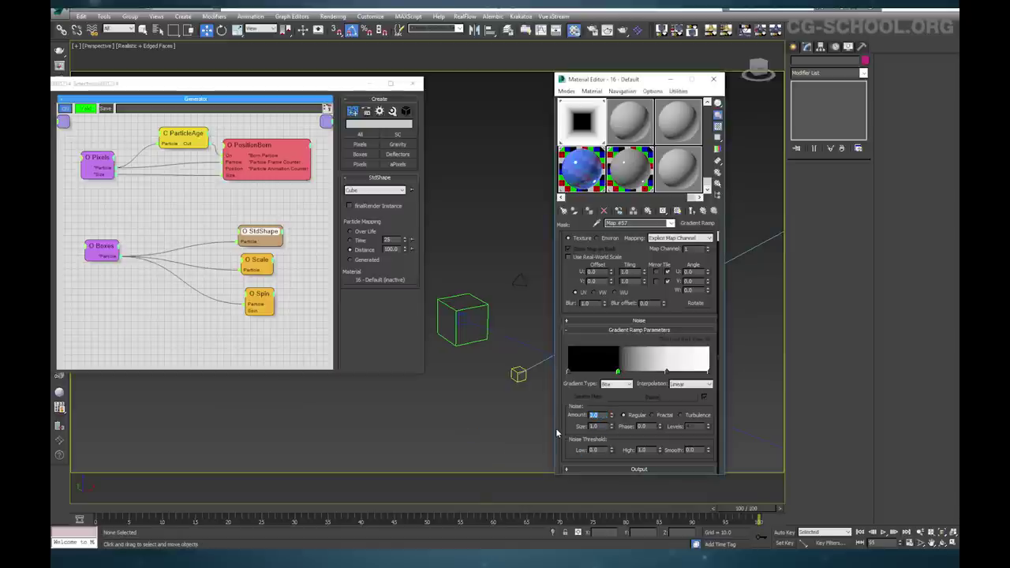
click(652, 415)
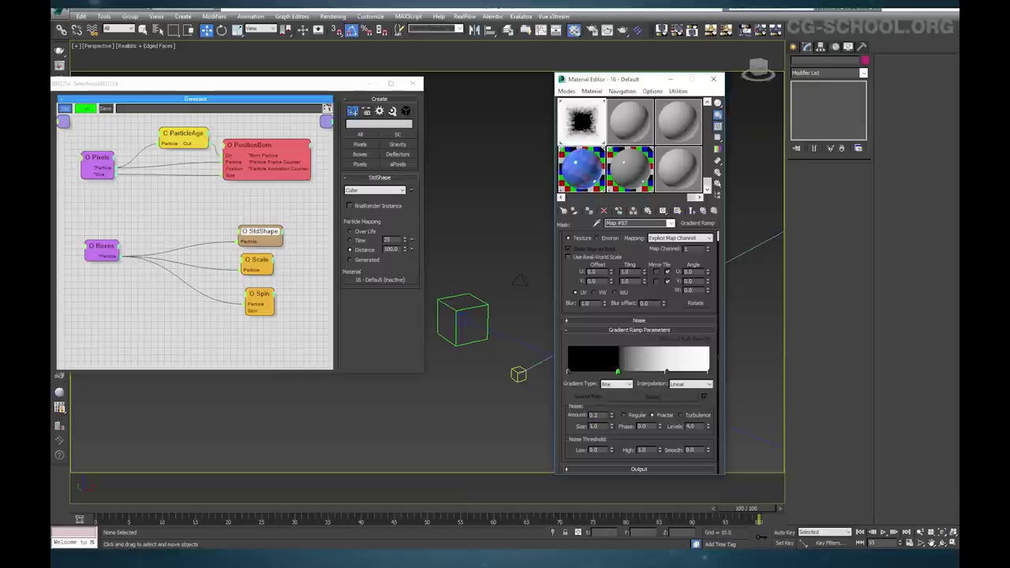
click(87, 542)
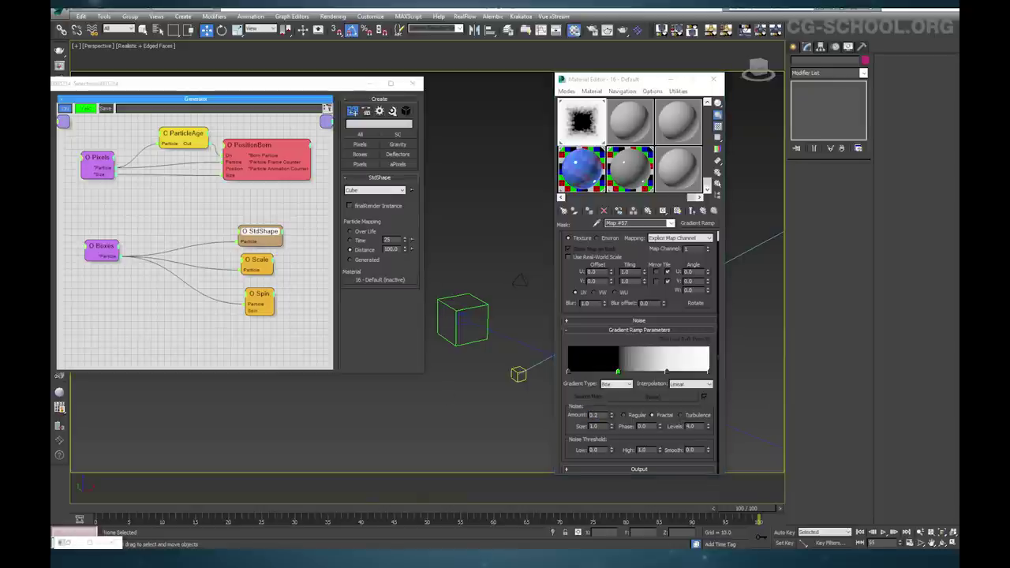
drag(602, 426, 566, 428)
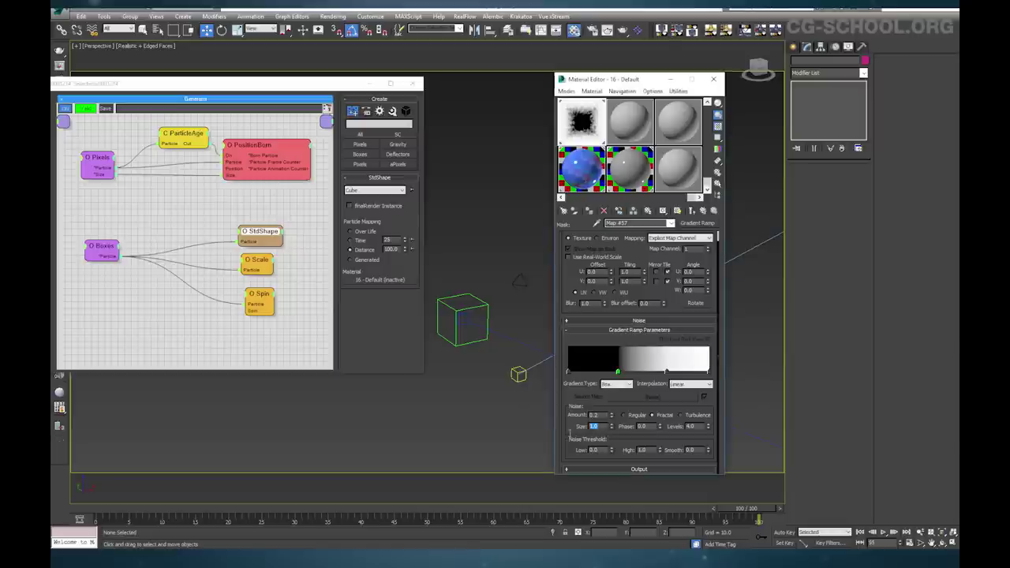
double_click(594, 416)
text(0.1)
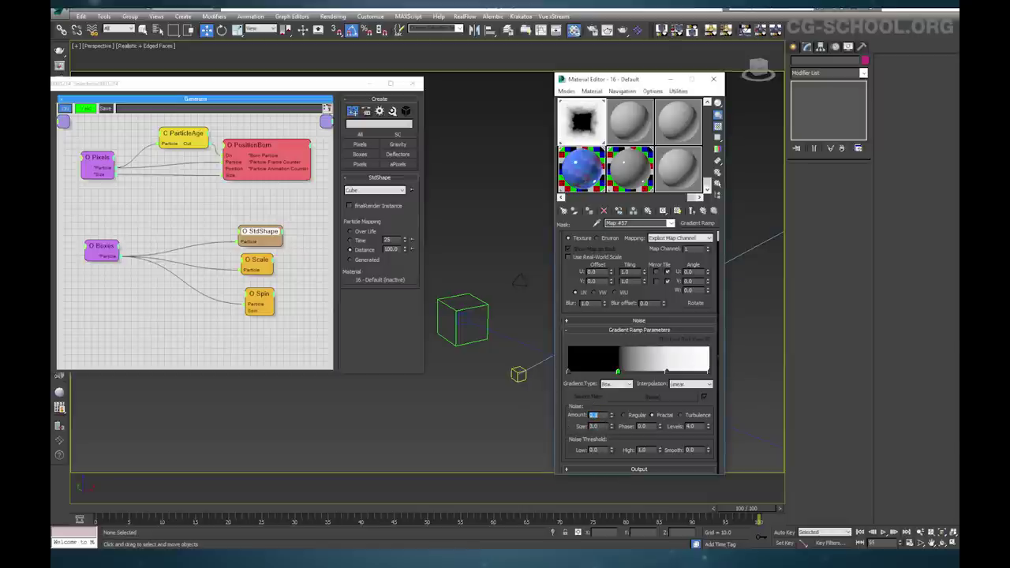
Move the near-white flag close to the white end and the black flag nearer the middle, and return to the Blend level
click(665, 372)
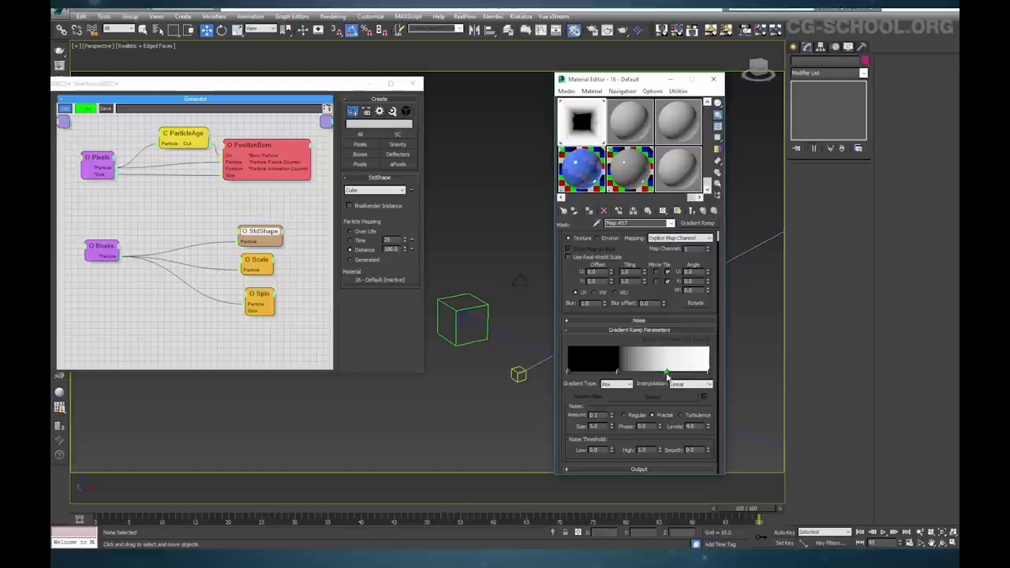
drag(666, 372, 629, 371)
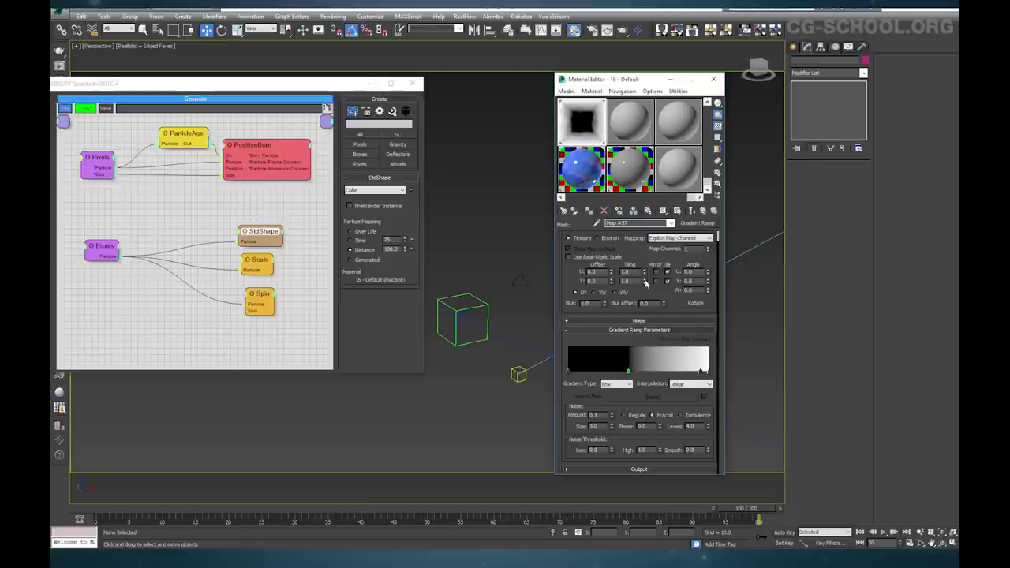
click(703, 211)
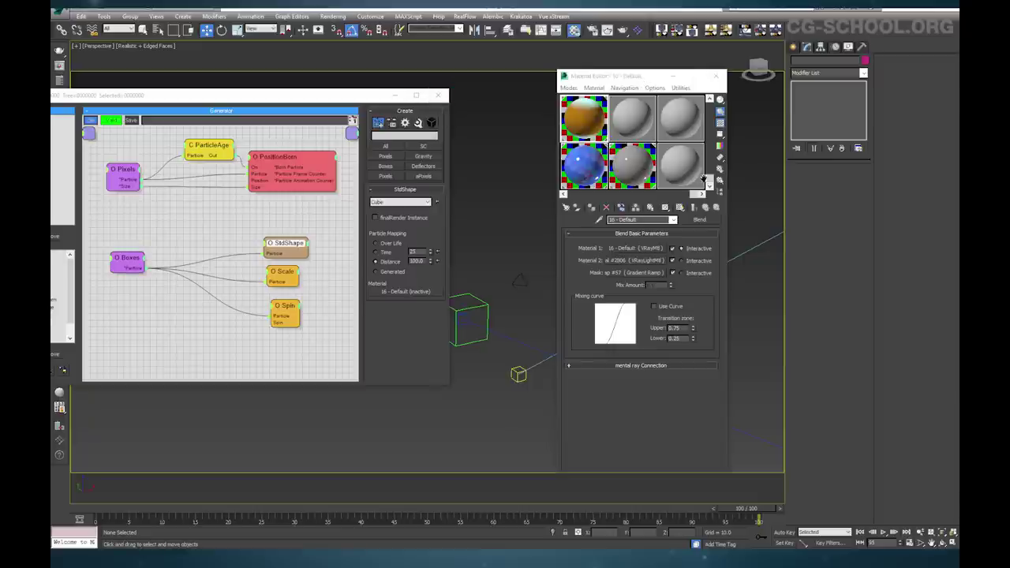
Close the Thinking Particles window, go to frame 5, and bring unused sample slots into view beside the teapot
drag(707, 179, 708, 106)
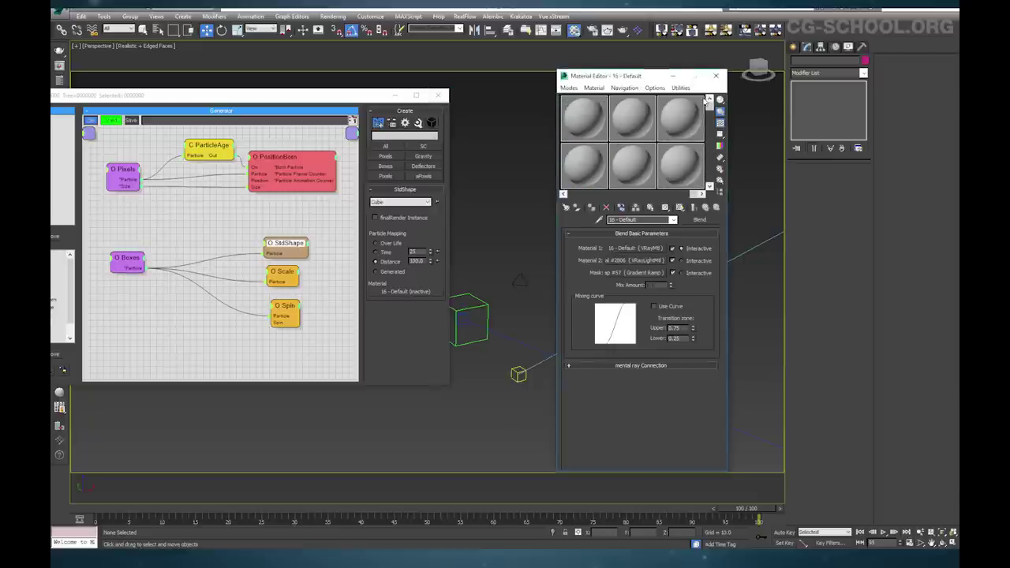
click(438, 95)
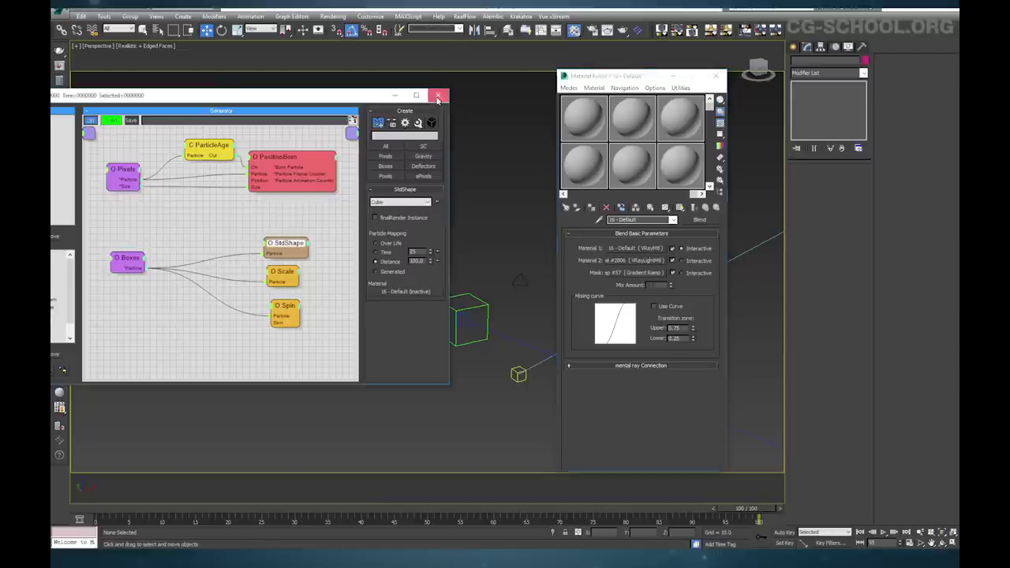
drag(105, 511, 136, 509)
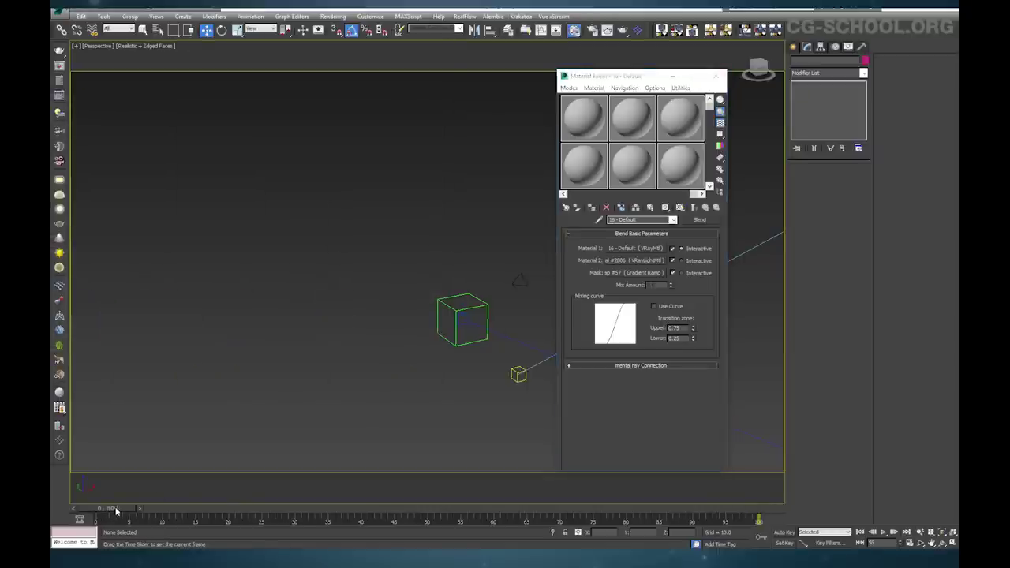
drag(640, 81, 402, 65)
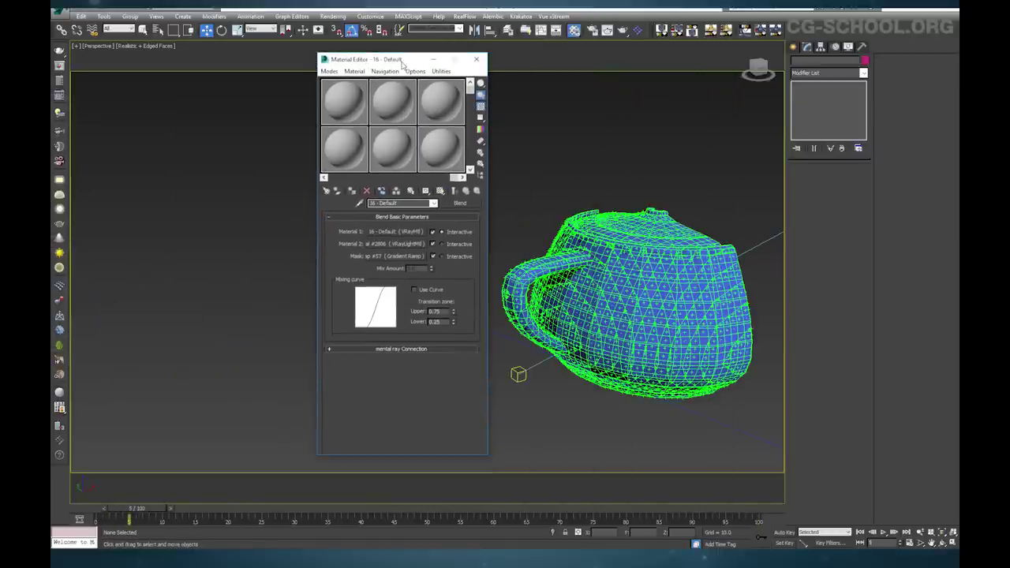
Pick up the Thinking Particles material from the teapot fragments into the first unused sample slot
click(359, 102)
click(358, 204)
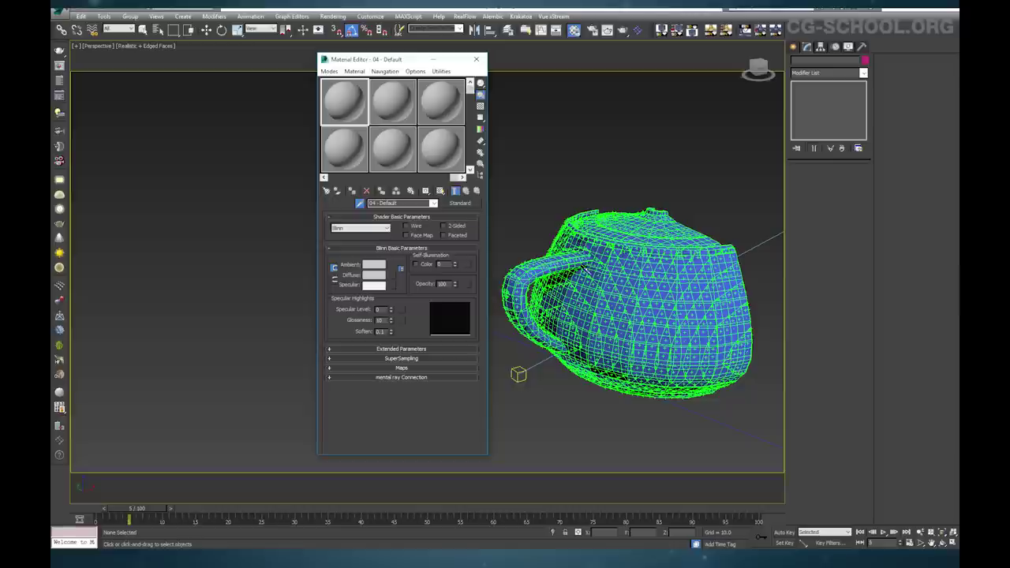
click(595, 249)
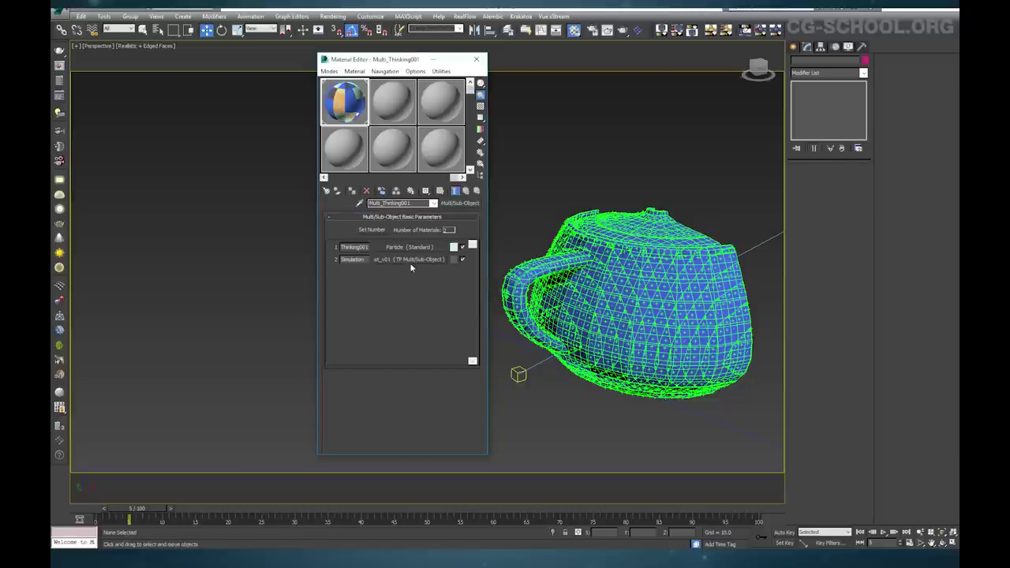
Inspect the Simulation sub-materials of the picked Multi/Sub-Object material and close the Material Editor
click(413, 260)
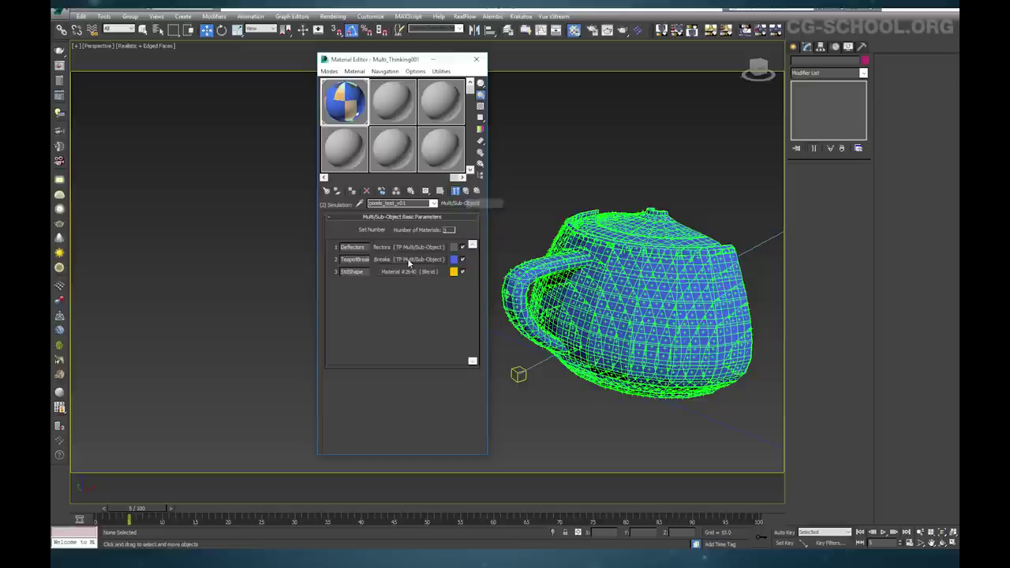
click(465, 190)
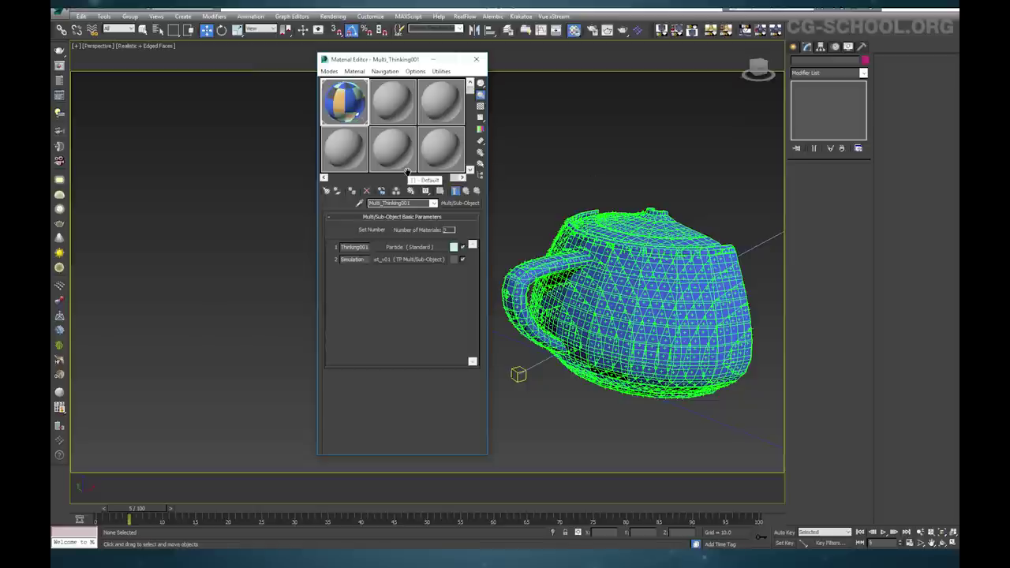
drag(395, 60, 383, 43)
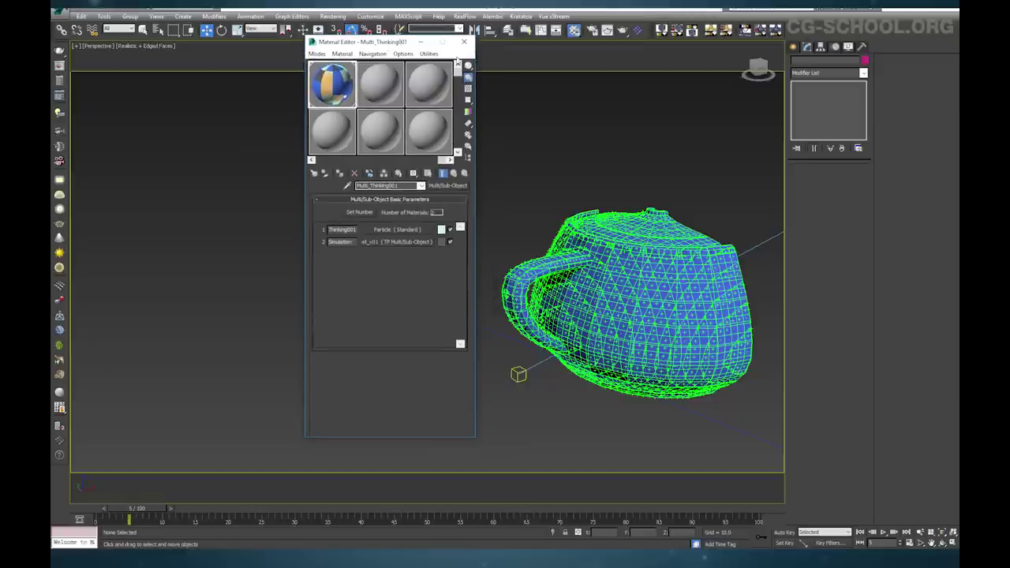
click(464, 41)
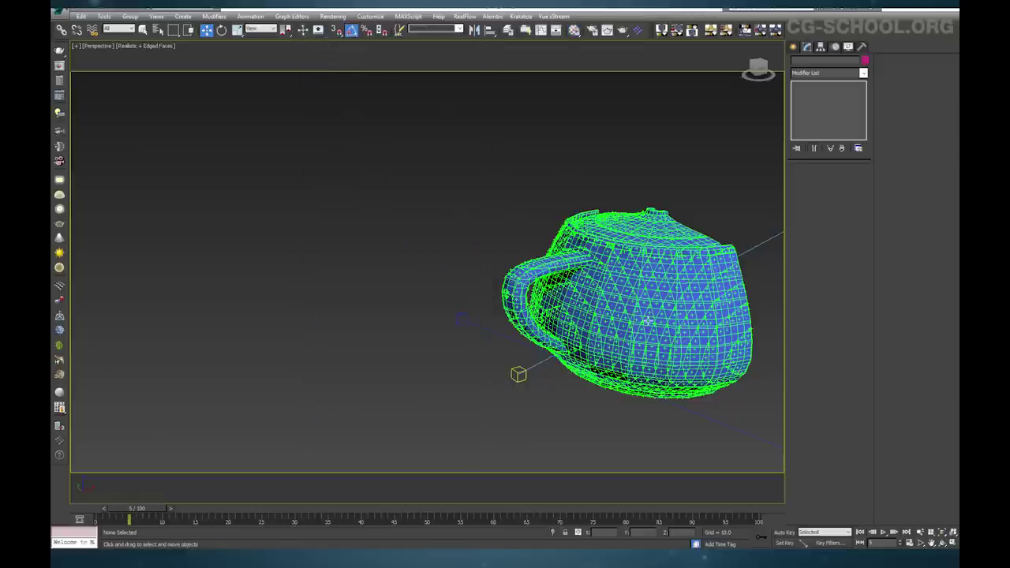
Open the Layer Manager, expand the ORG layer and unhide it
click(507, 30)
drag(647, 179, 605, 88)
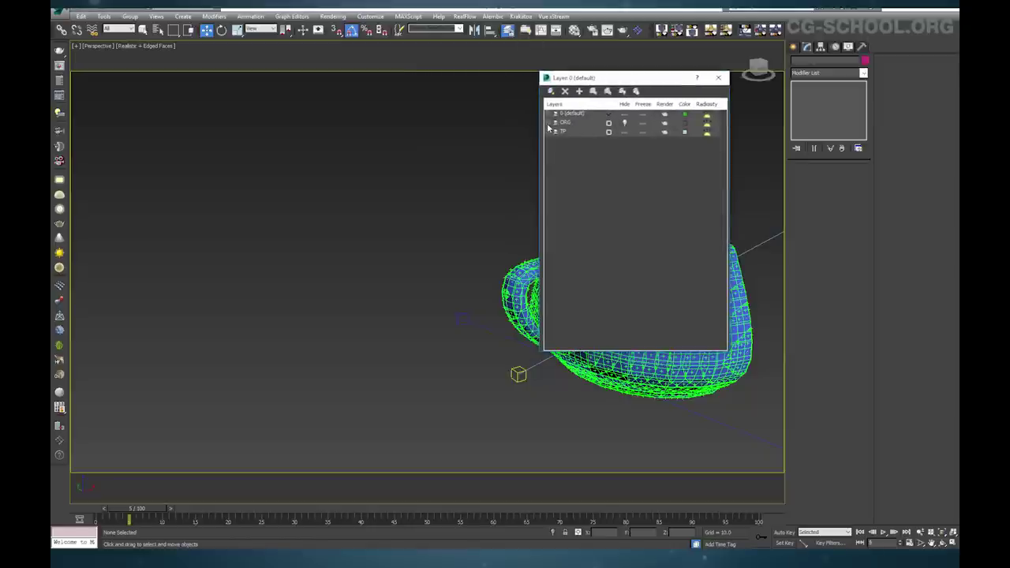
click(555, 124)
click(623, 123)
drag(652, 91, 488, 92)
Delete the UVW Map, VolumeBreaker and Edit Poly modifiers from the original teapot's stack
click(748, 246)
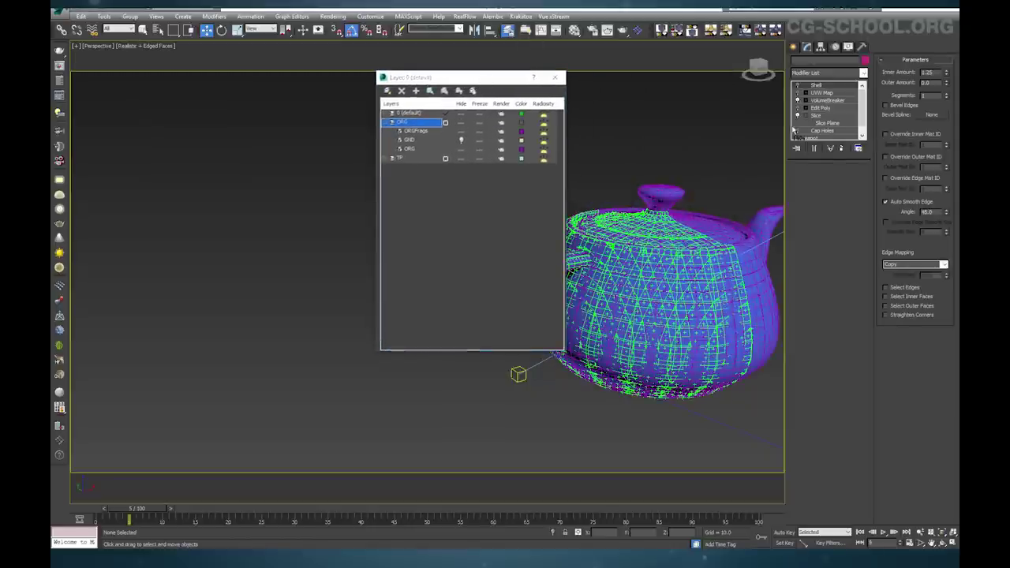
click(739, 221)
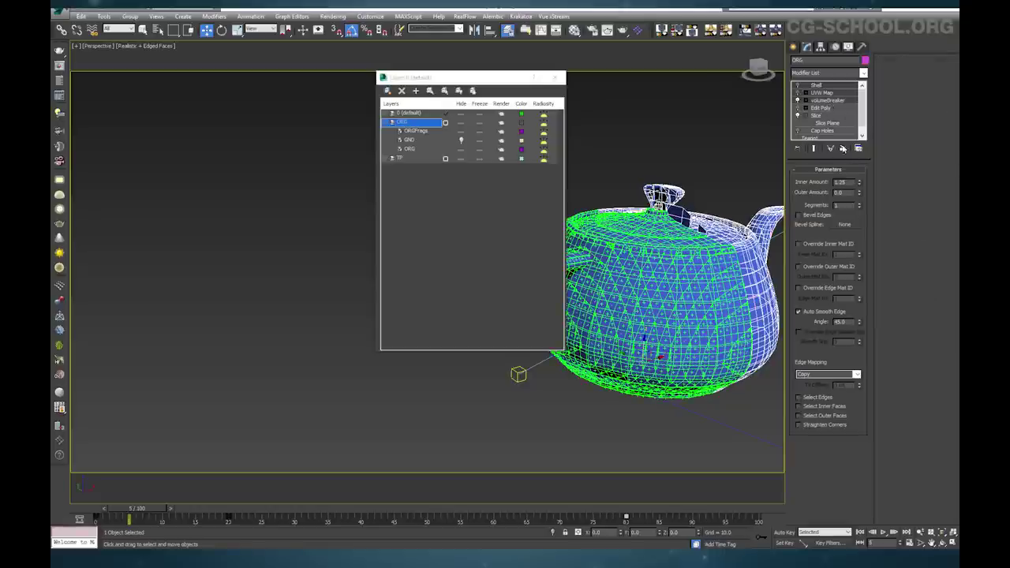
click(828, 108)
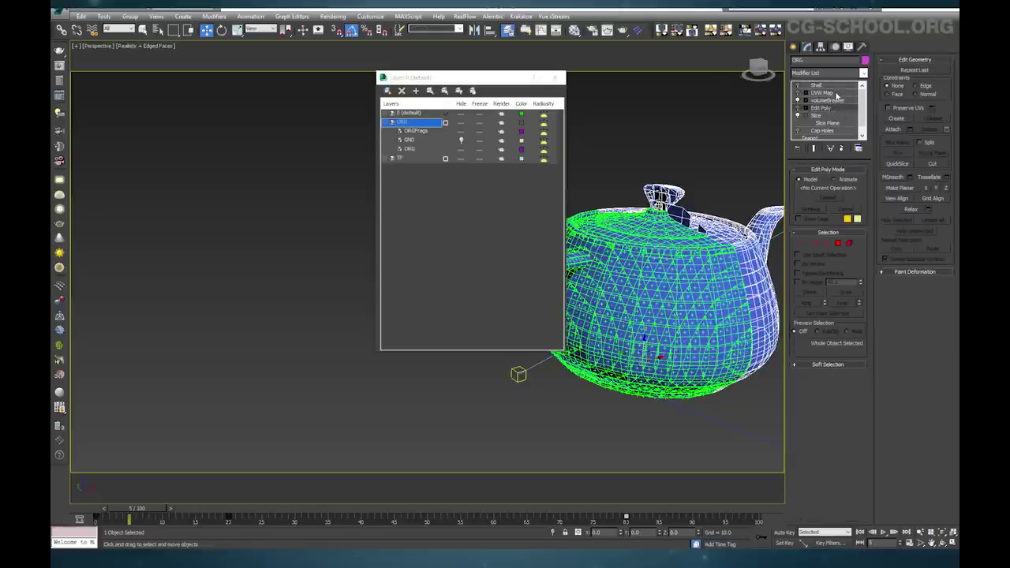
click(840, 150)
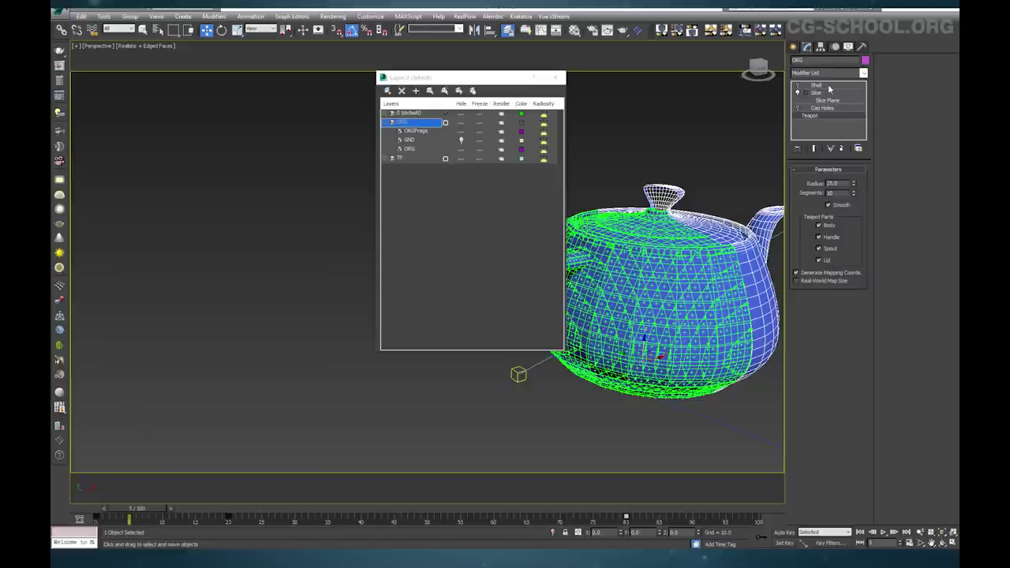
Examine the Shell and Slice modifier settings on the original teapot, switching Slice off and back on to compare
click(798, 92)
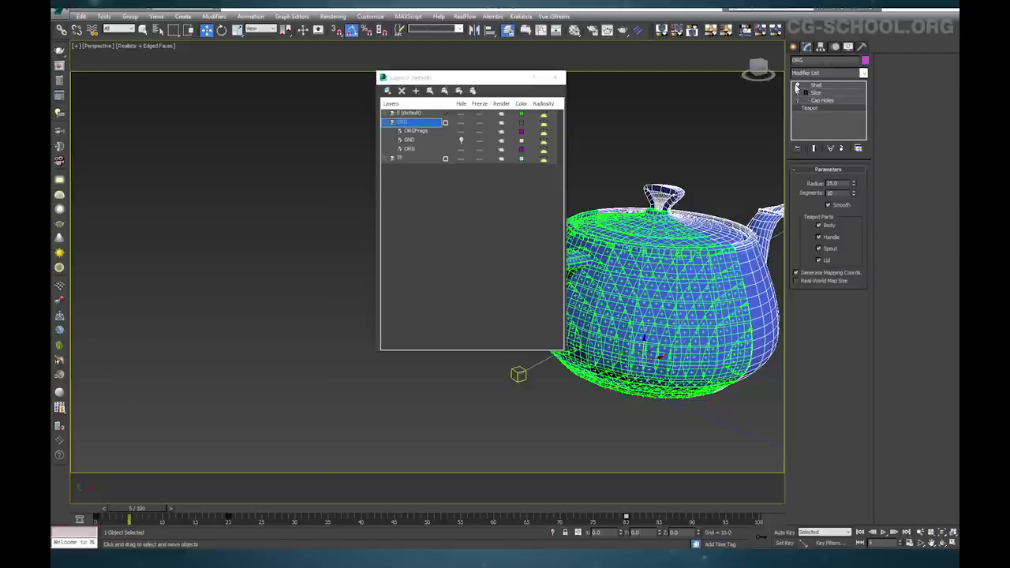
click(816, 86)
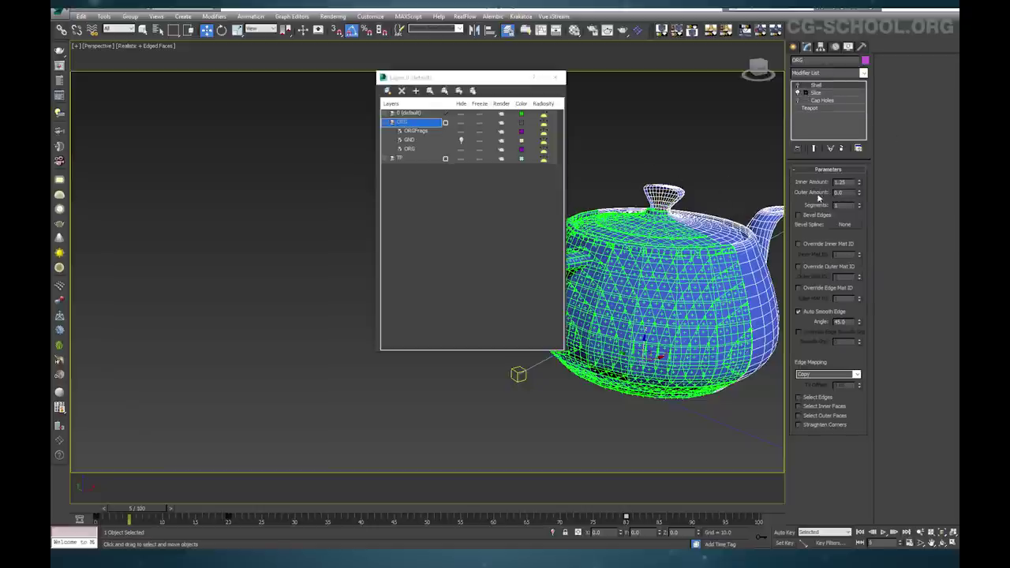
click(816, 93)
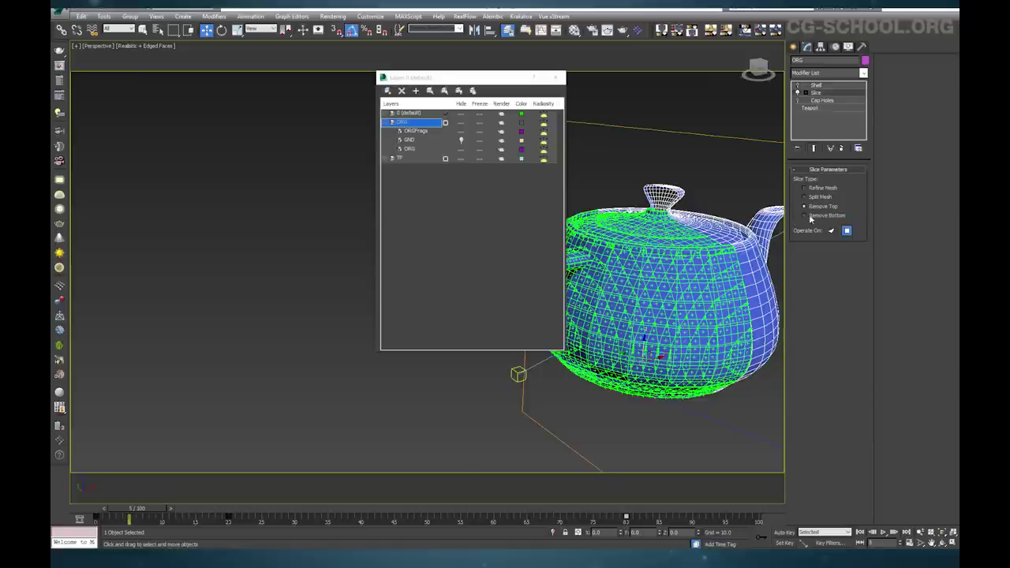
click(798, 93)
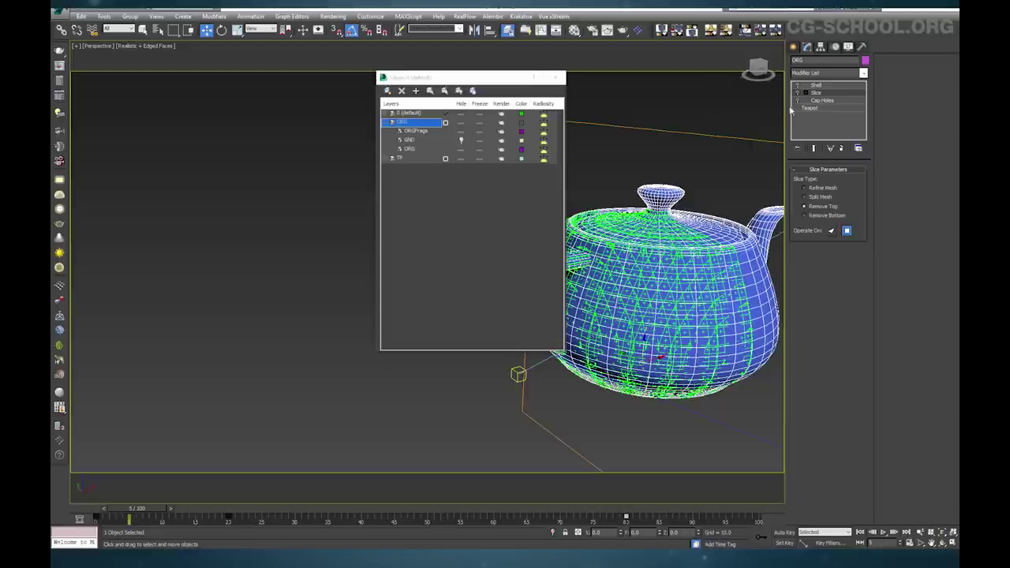
click(797, 93)
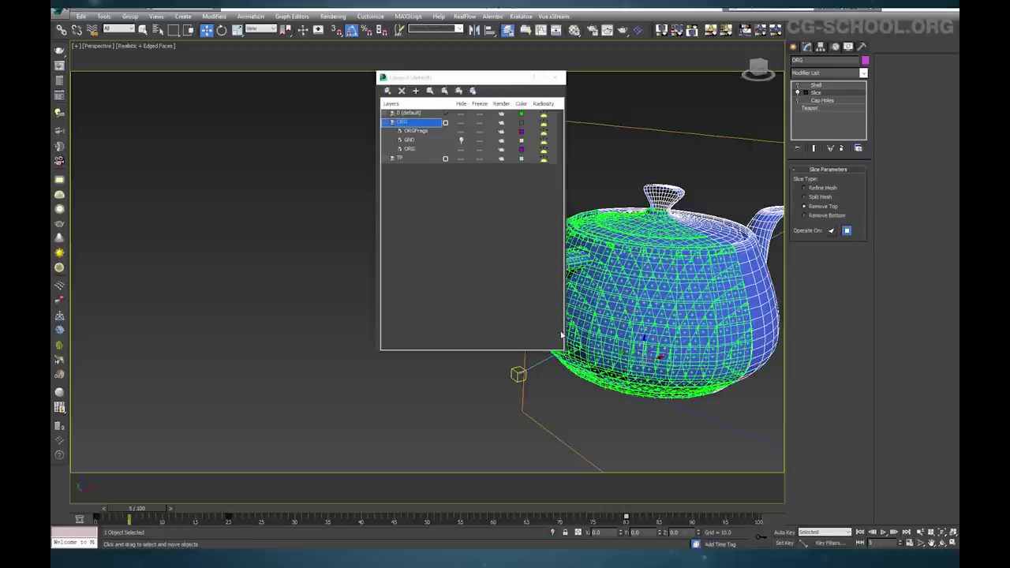
Reopen the Layer Manager, unhide the GND object to check the ground, hide it again and close the manager
click(558, 78)
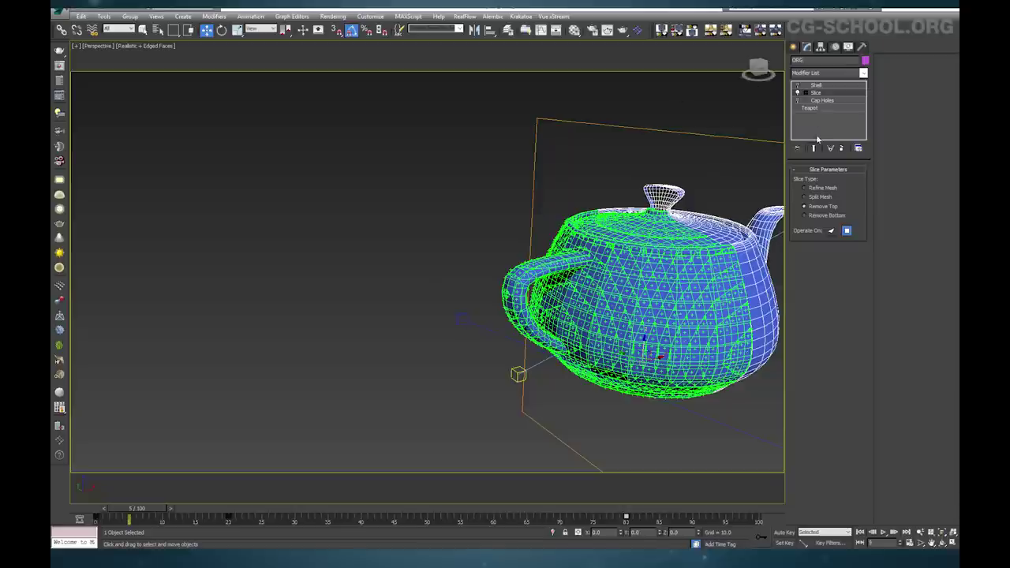
click(507, 30)
click(391, 122)
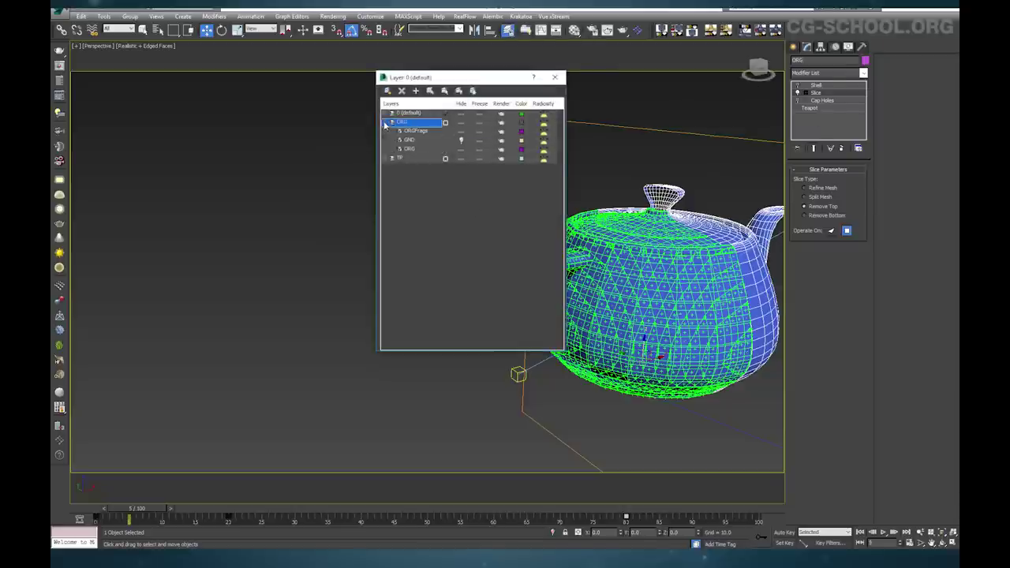
click(460, 141)
click(461, 141)
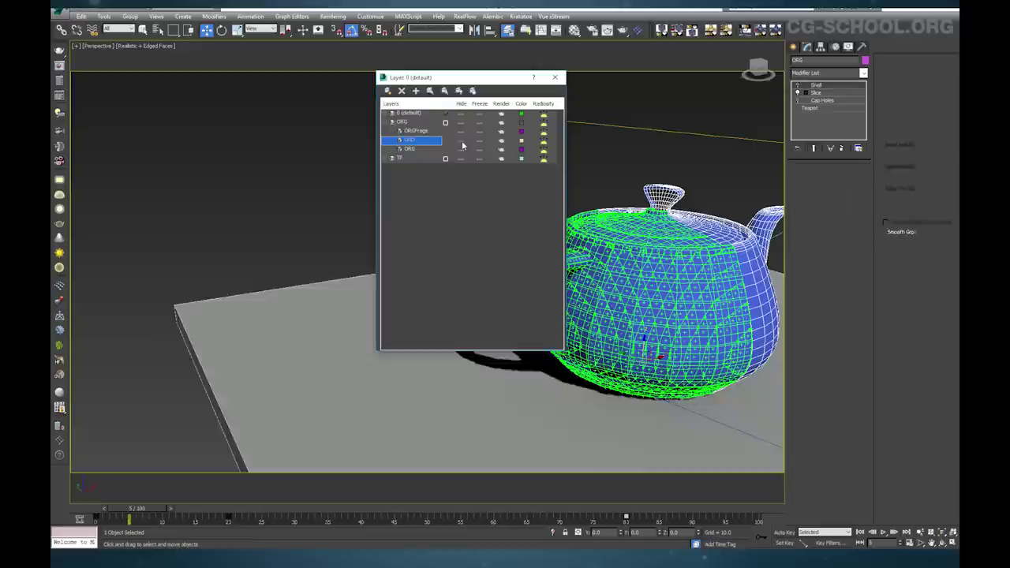
click(554, 77)
Create a VRayPlane in the empty area beside the teapot
click(792, 47)
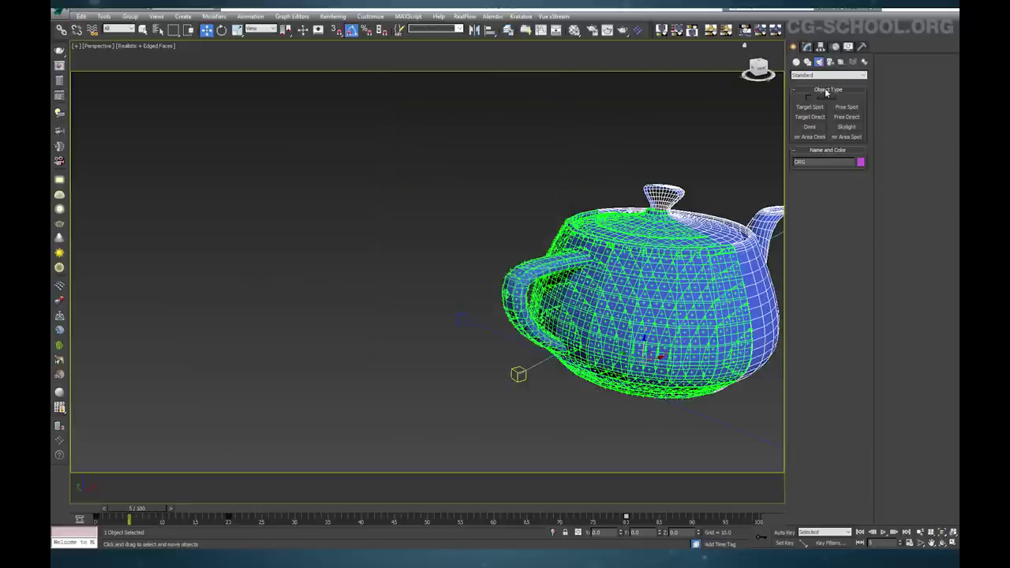
click(828, 74)
click(813, 219)
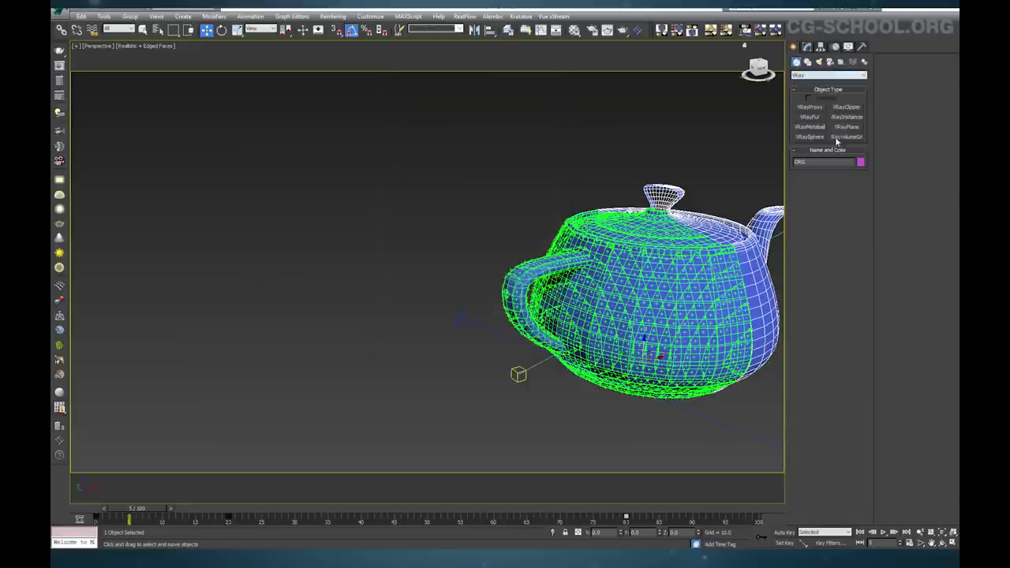
click(846, 126)
click(356, 338)
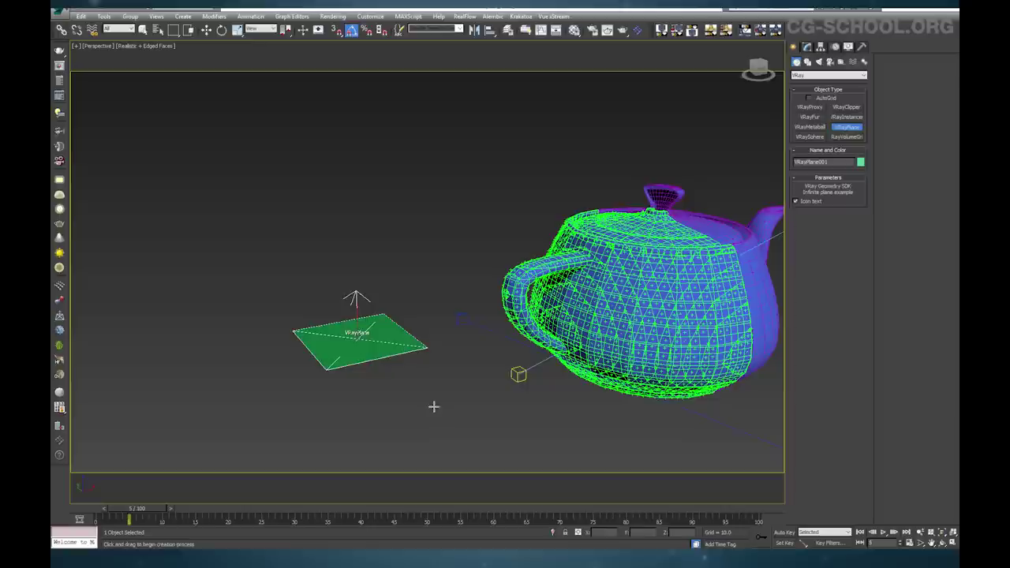
Open the Material Editor and examine the basic parameters of the gray 24 - Default VRayMtl material
click(574, 30)
drag(459, 79, 440, 163)
click(373, 134)
drag(392, 44, 229, 56)
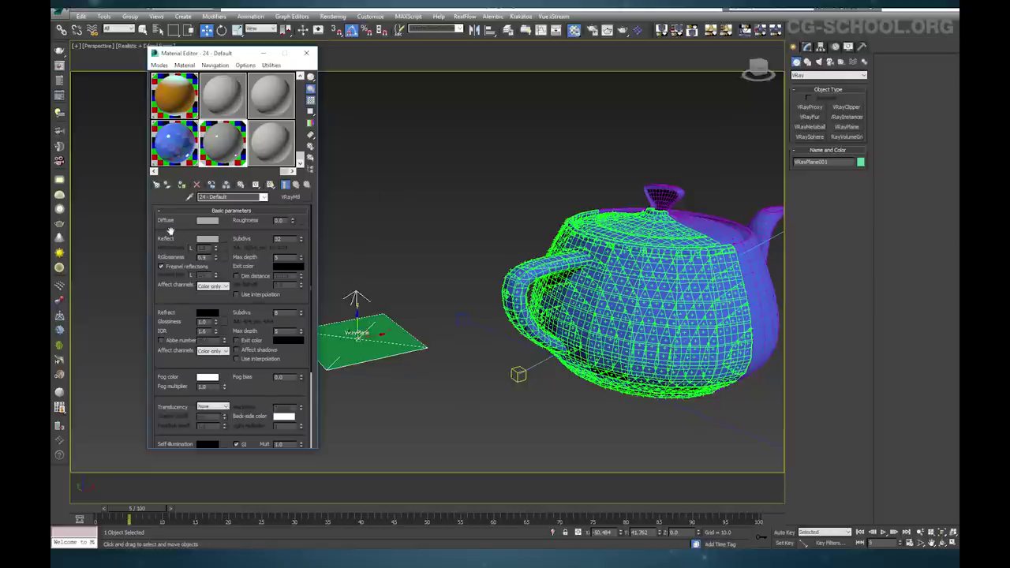
drag(170, 230, 170, 212)
click(306, 53)
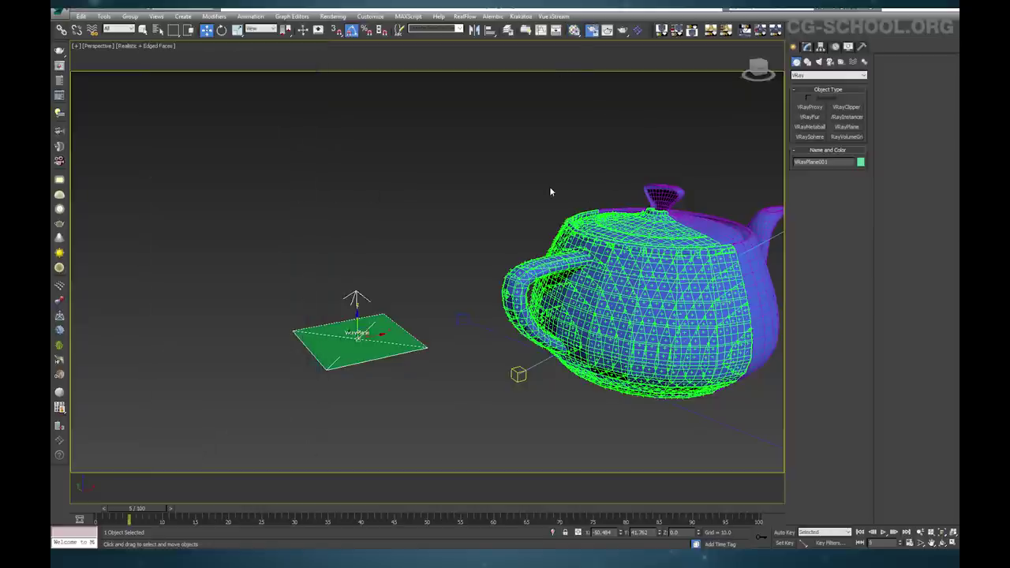
Examine the render's global illumination, irradiance map and light cache settings, and the V-Ray image sampler settings
key(F10)
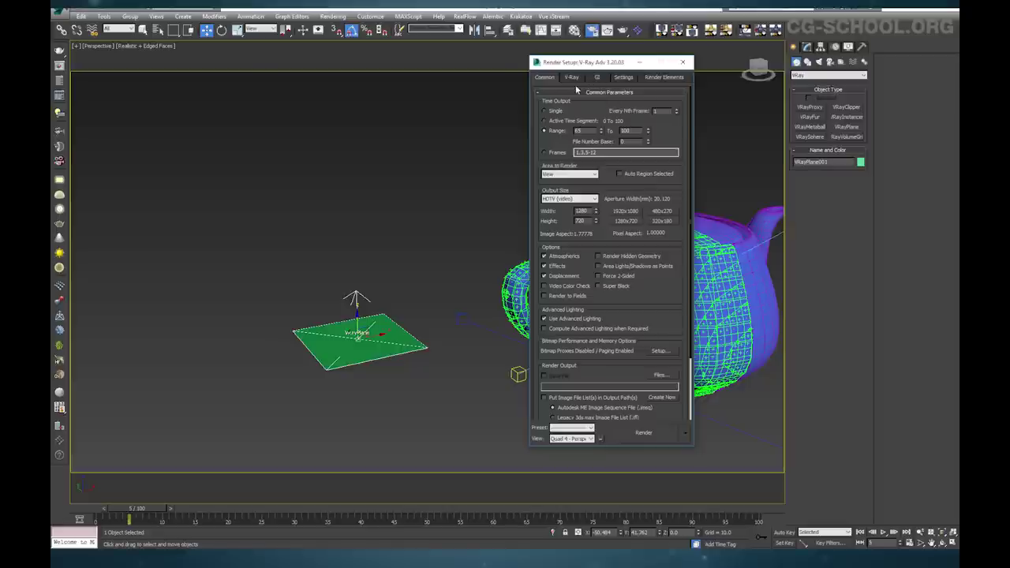
click(597, 78)
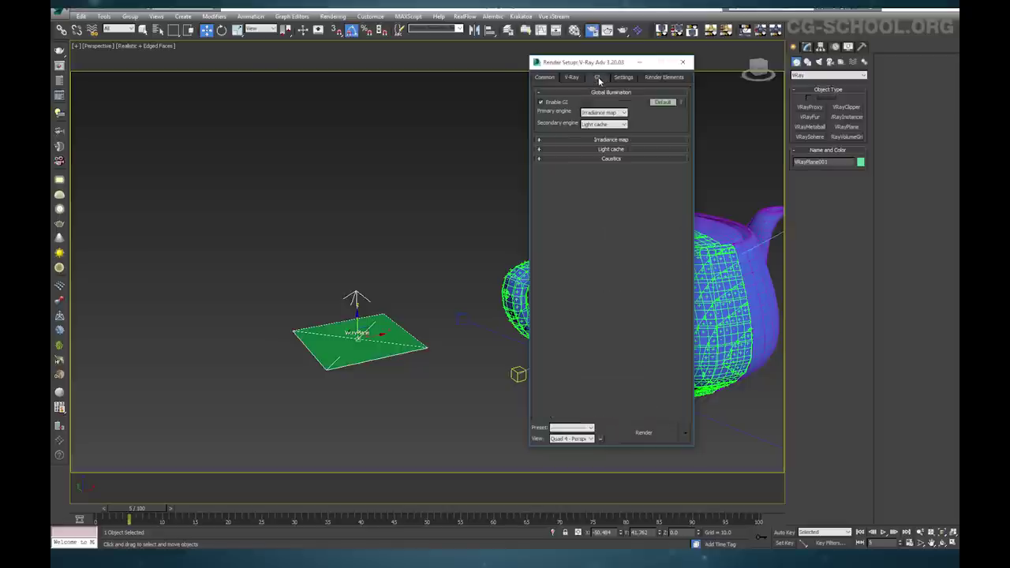
click(611, 139)
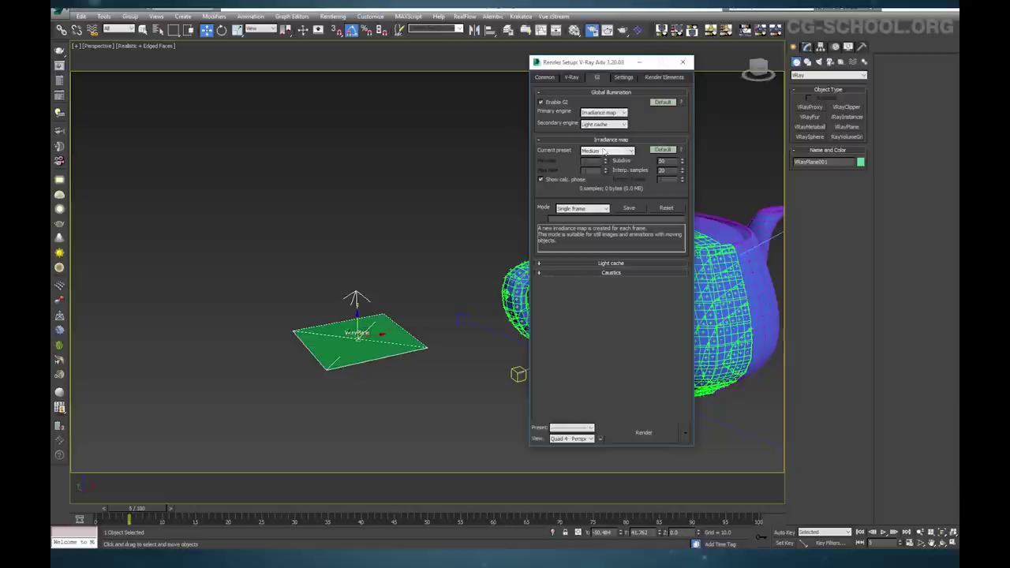
click(609, 264)
scroll(629, 263, down, 1)
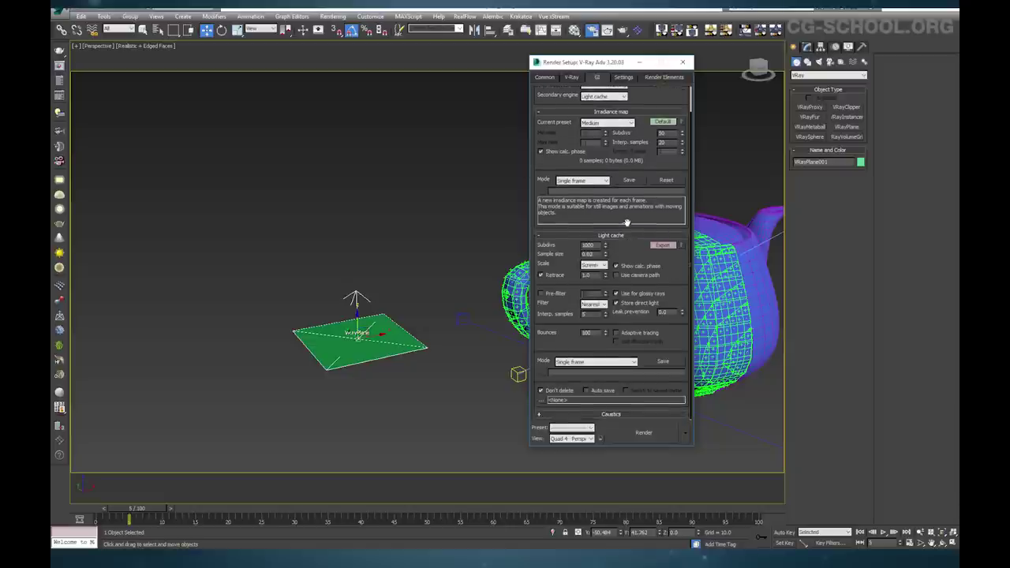
scroll(626, 223, up, 3)
click(629, 263)
click(572, 77)
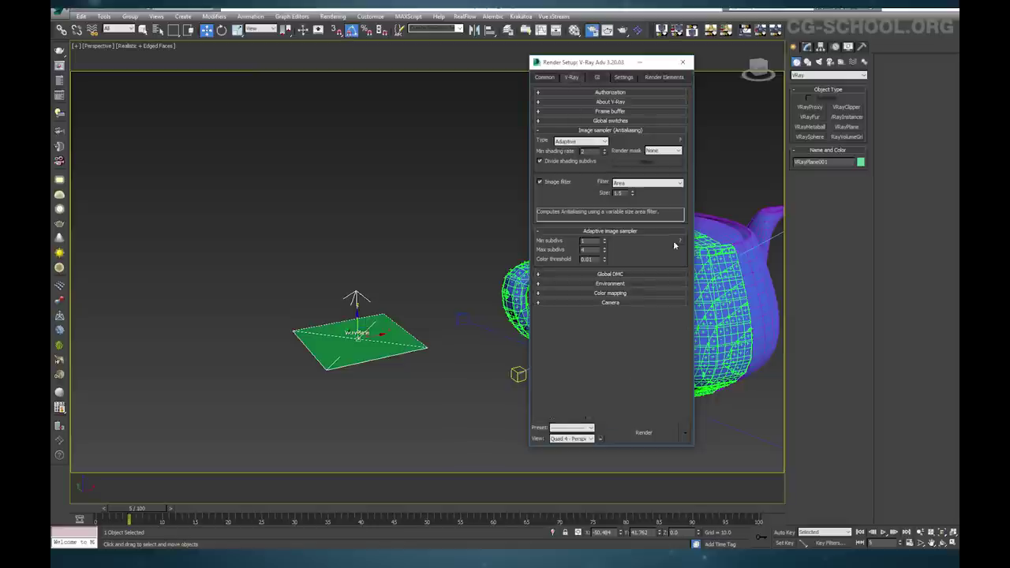
Create a VRayHDRI map in an unused Material Editor sample slot
click(581, 11)
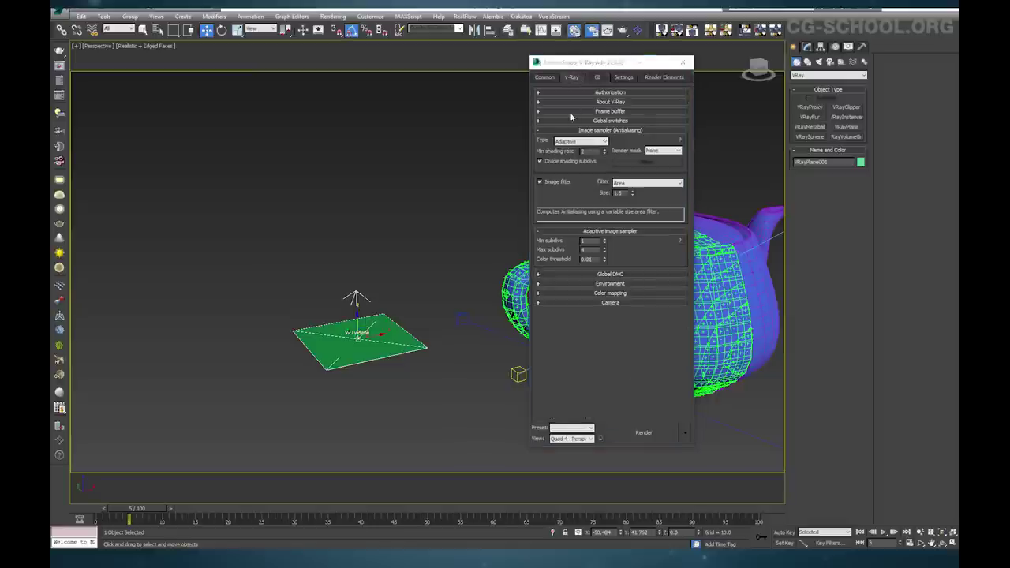
key(m)
drag(227, 57, 396, 128)
click(403, 175)
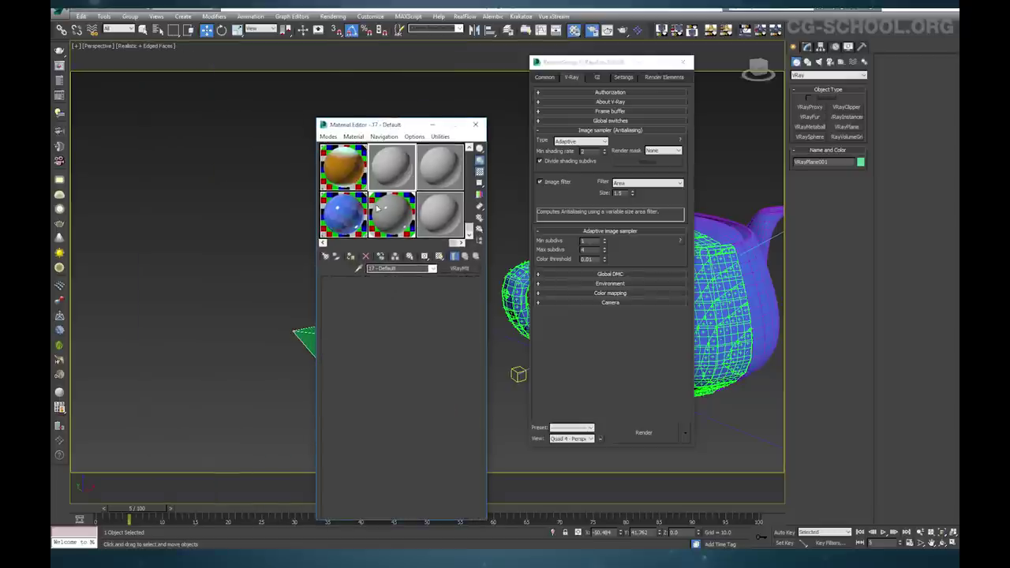
click(324, 256)
text(vrayhdr)
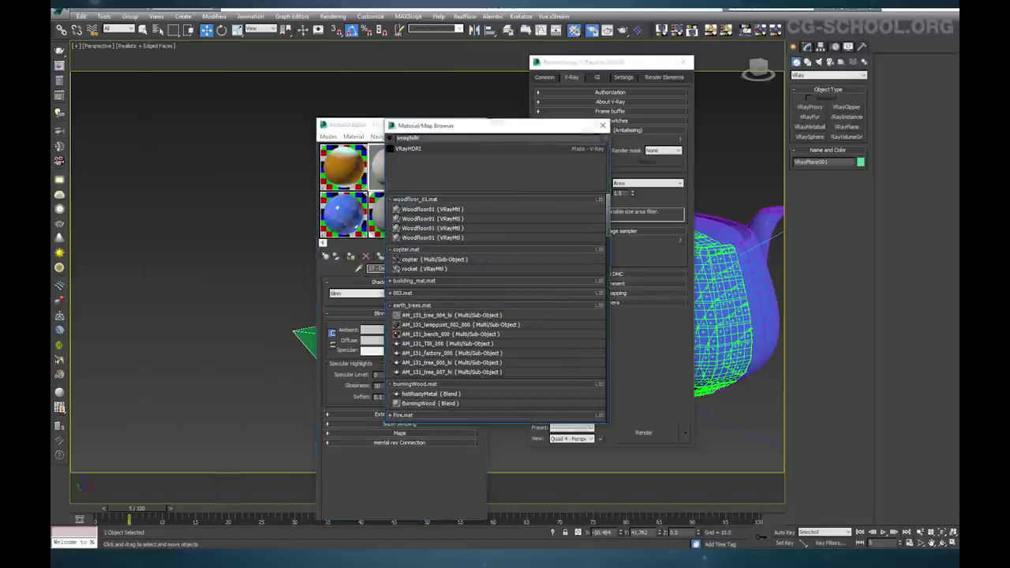
double_click(407, 148)
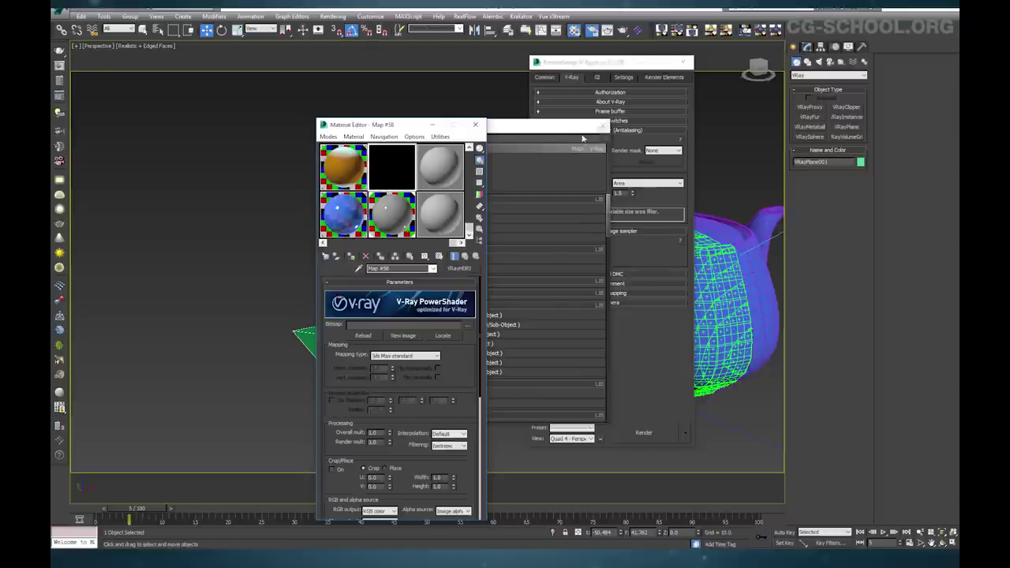
click(602, 126)
Load DH-338LP.hdr from the Dosch HDRI Chrome & Studio Effects CD1 LP folder into the VRayHDRI map with Angular mapping
drag(385, 126, 287, 63)
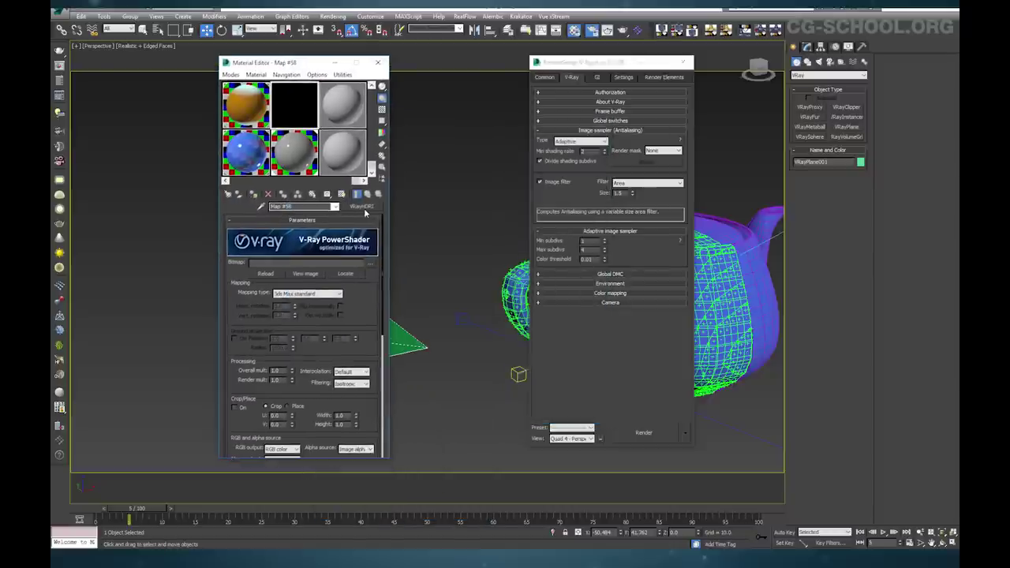
click(334, 62)
click(374, 262)
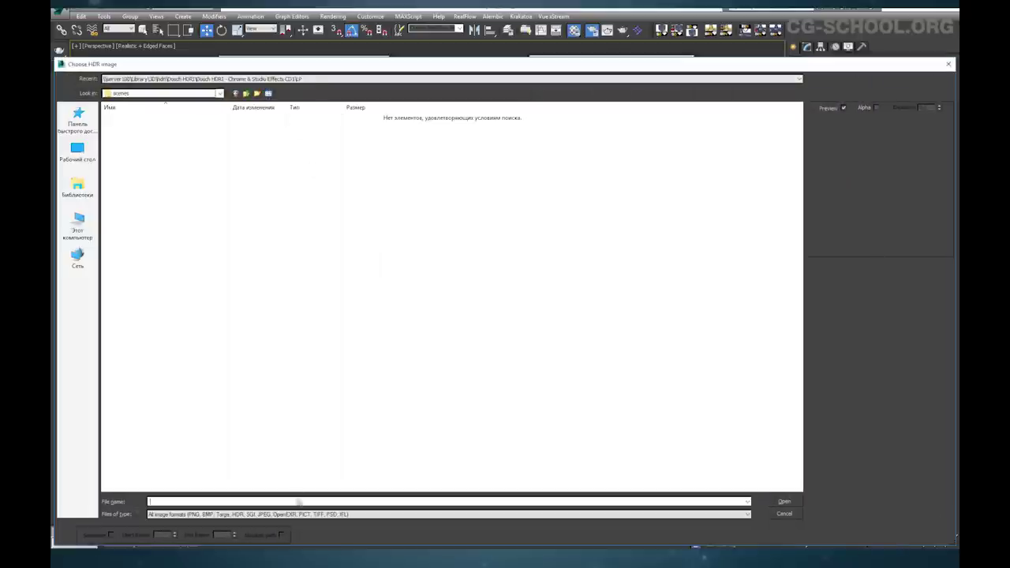
text(\\server100\Library\3D\hdri\Dosch HDRI\Dosch HDRI - Chrome & Studio Effects CD1\LP\DH-338LP.hdr)
key(Return)
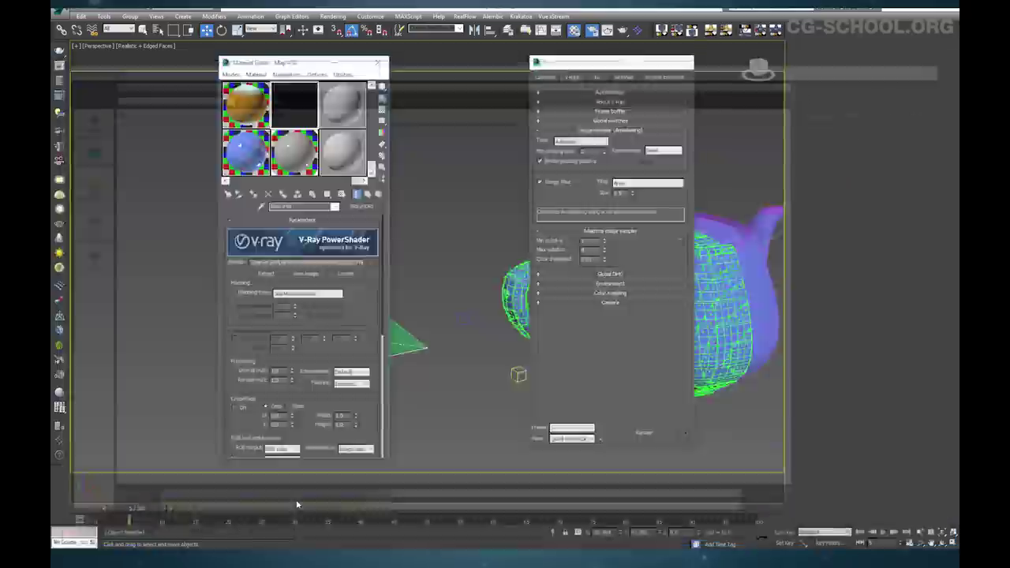
click(298, 293)
click(307, 305)
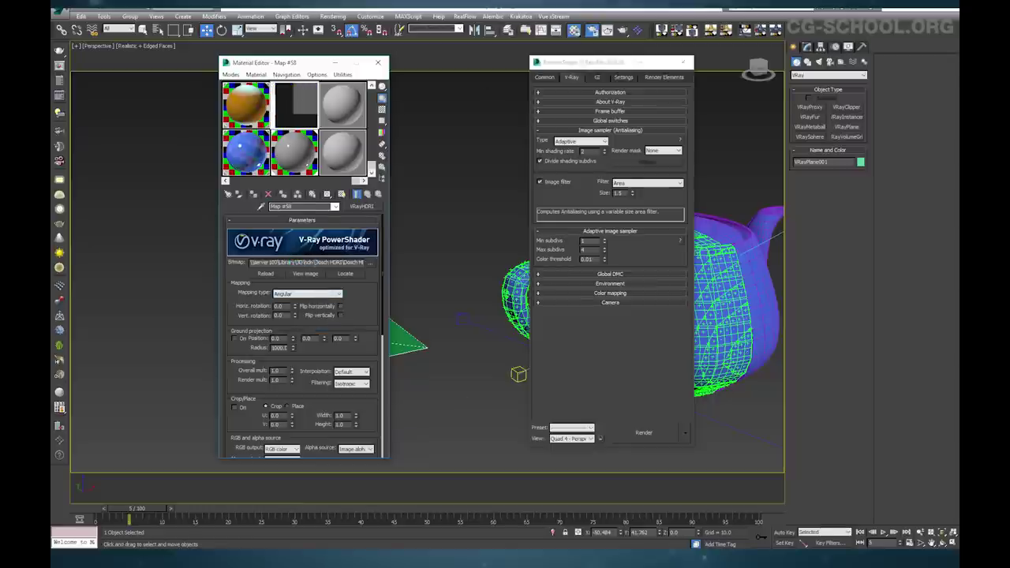
Assign the VRayHDRI map to the V-Ray GI environment and the reflection/refraction environment
drag(325, 57, 341, 87)
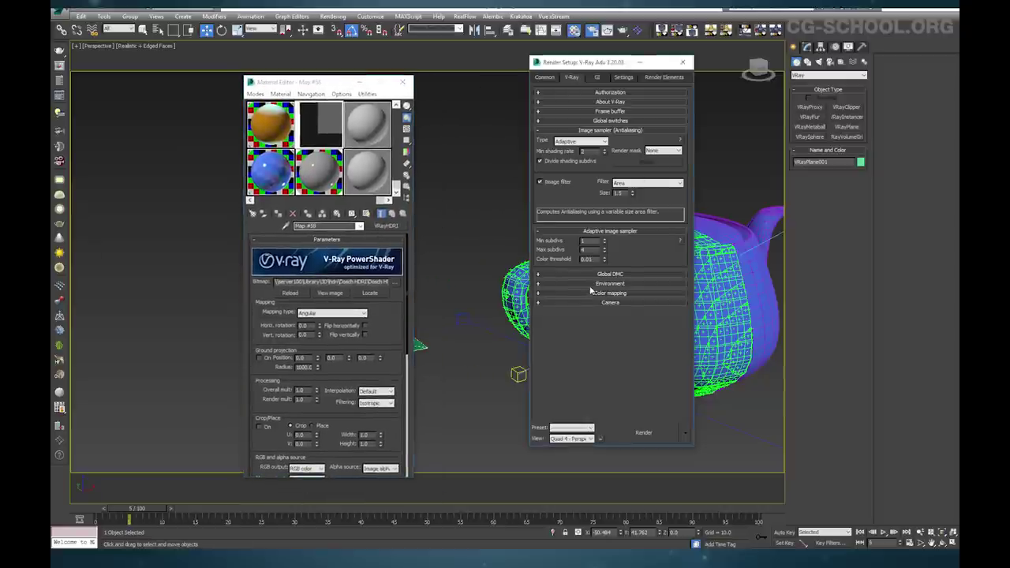
click(569, 285)
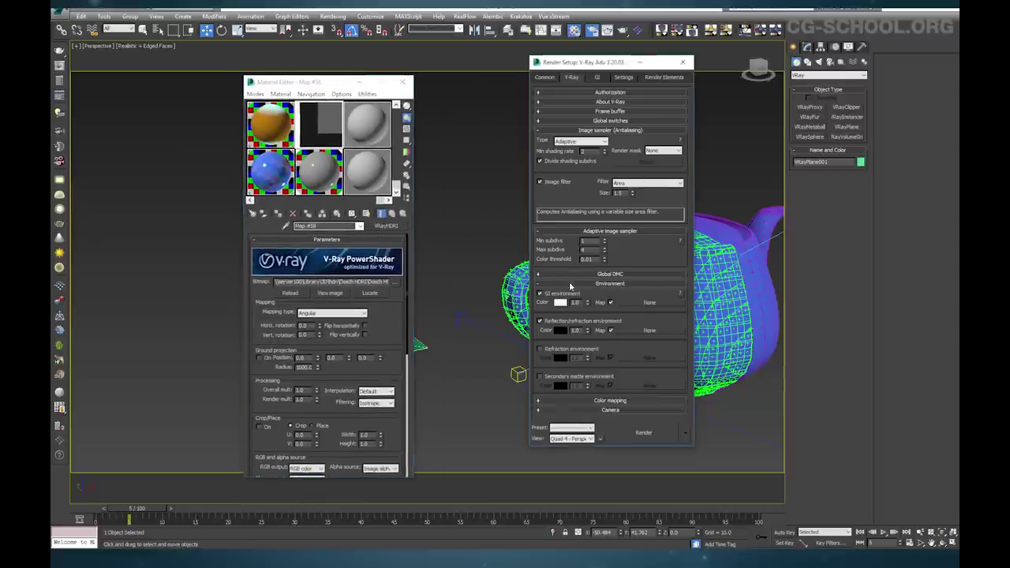
drag(321, 126, 571, 298)
drag(652, 310, 650, 331)
click(592, 286)
click(599, 287)
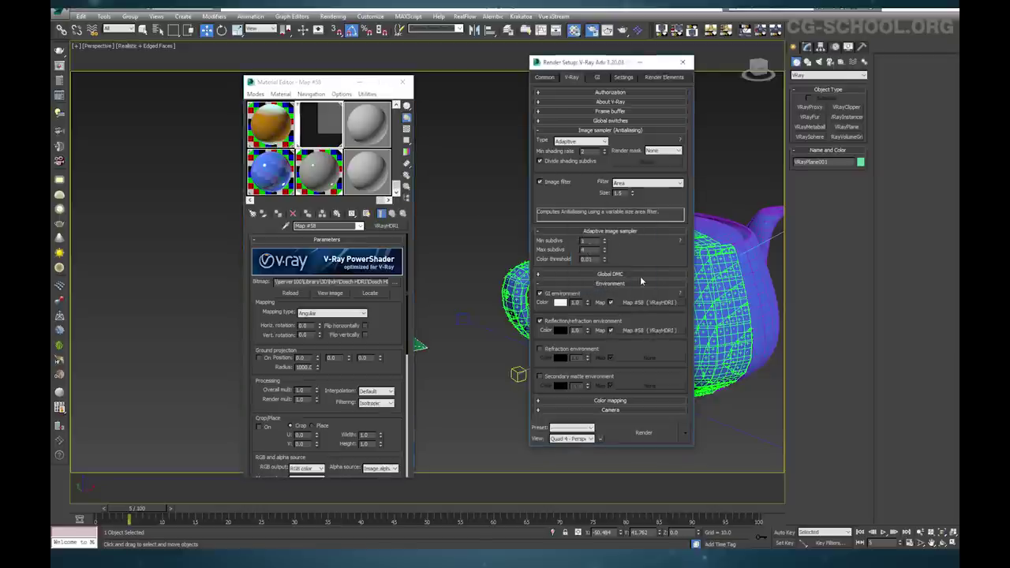
click(640, 282)
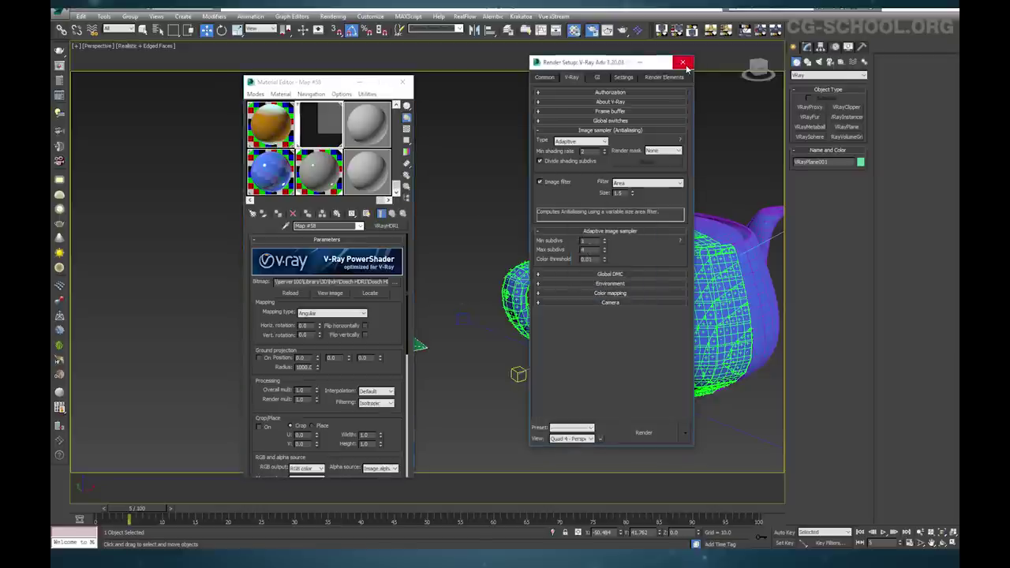
Close Render Setup and switch the viewport to the camera view
click(684, 63)
key(c)
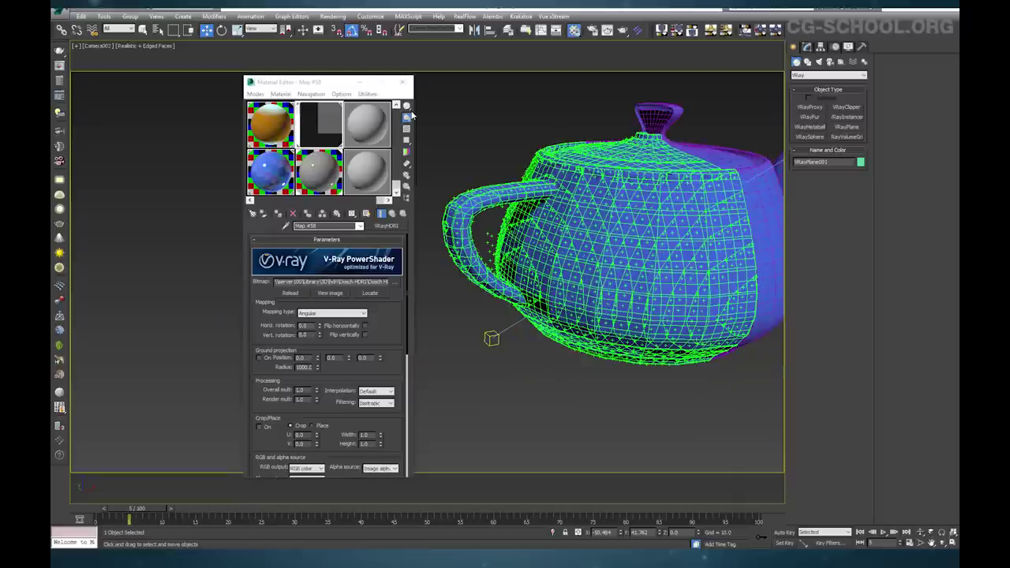
drag(326, 86, 297, 99)
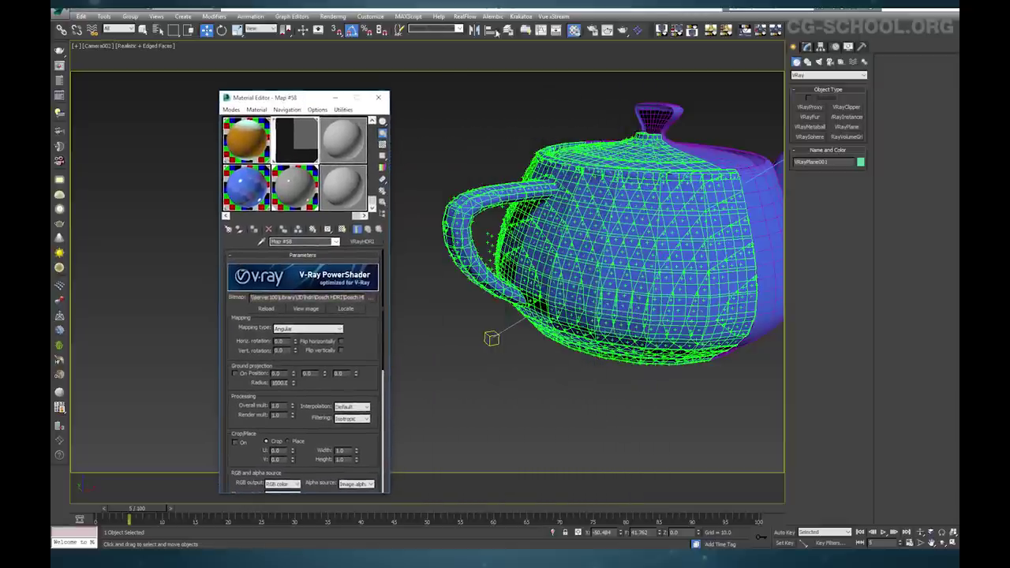
Check the V-Ray frame buffer settings in Render Setup and set the render's time output to Single
click(592, 31)
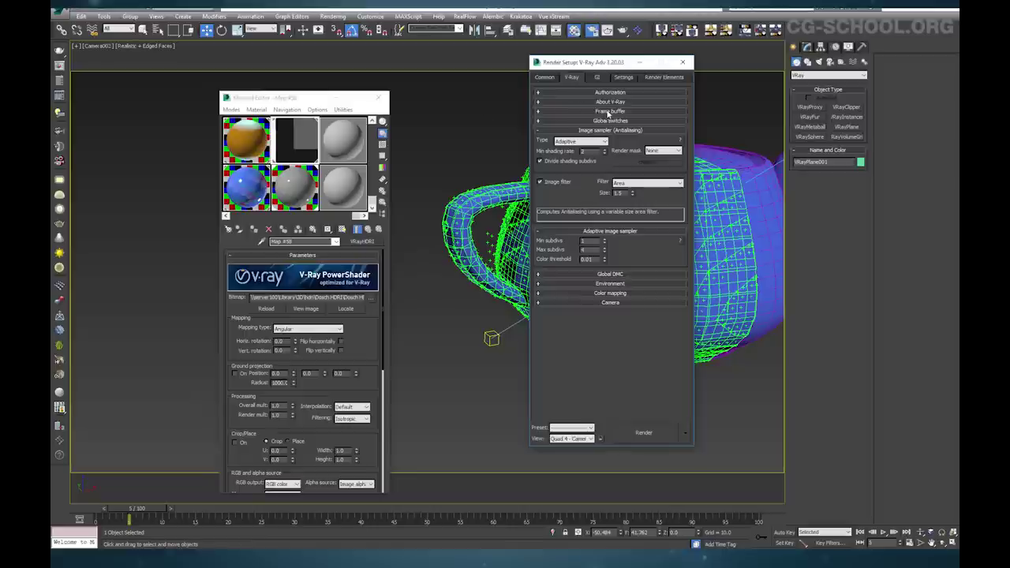
click(607, 112)
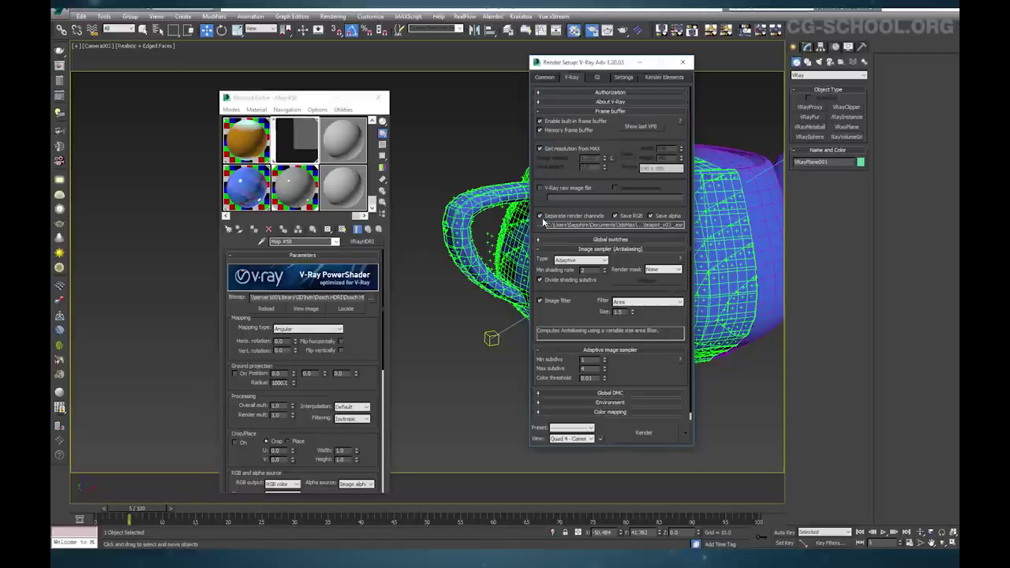
click(544, 77)
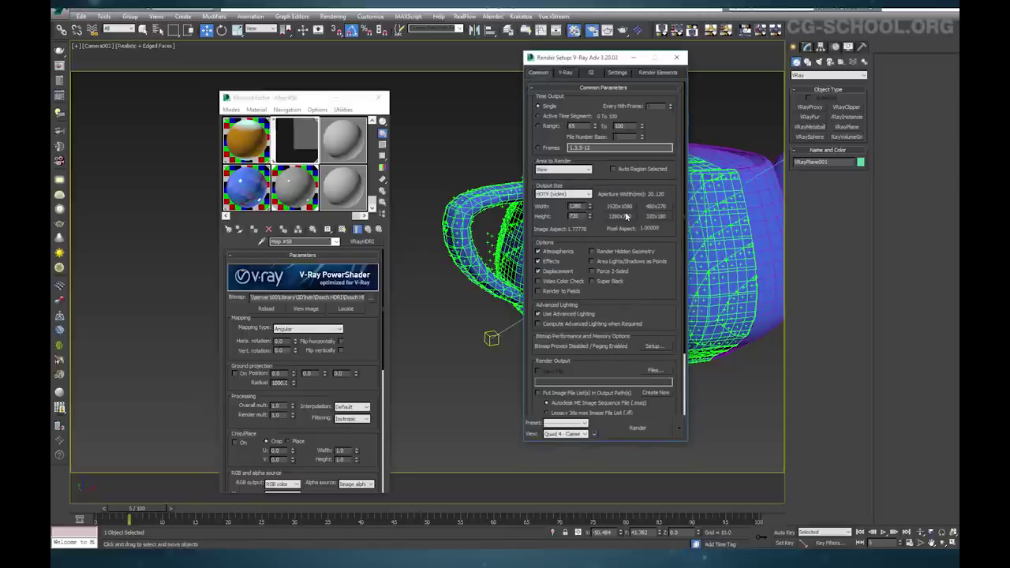
Test-render the current frame through Camera002 at 1280 x 720 and cancel the render once the result can be judged
drag(652, 284, 662, 347)
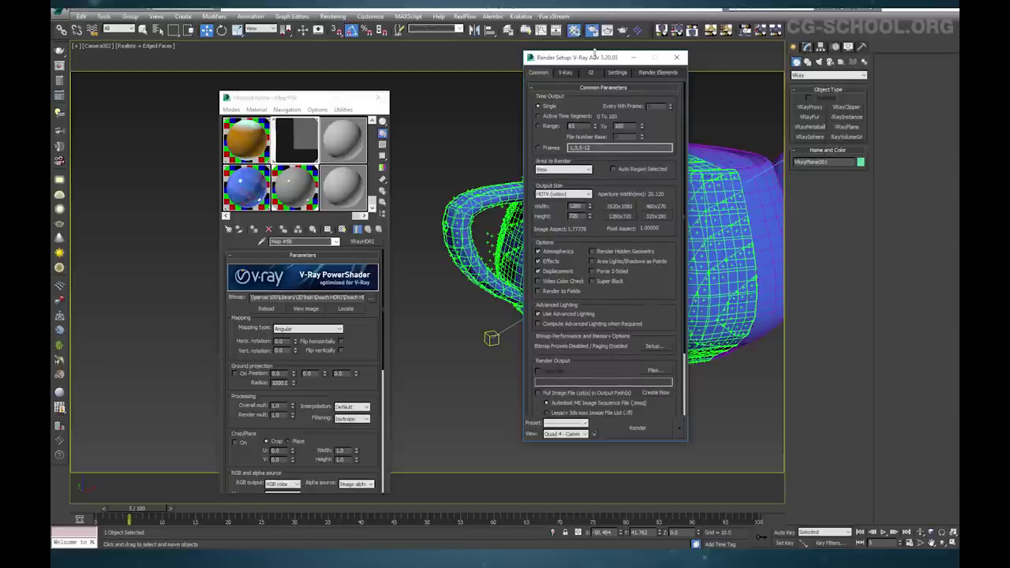
drag(595, 52, 562, 43)
click(618, 422)
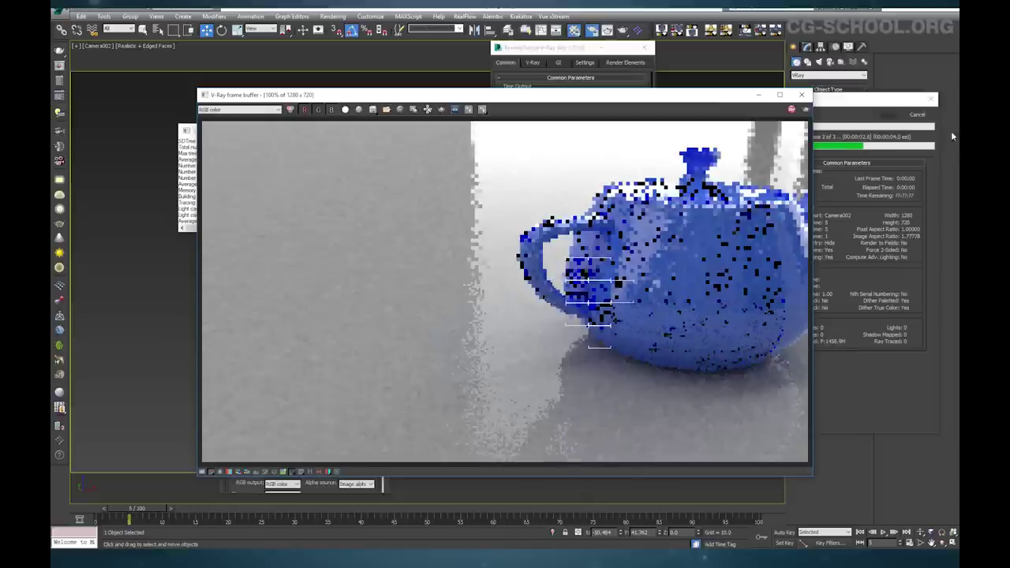
click(915, 118)
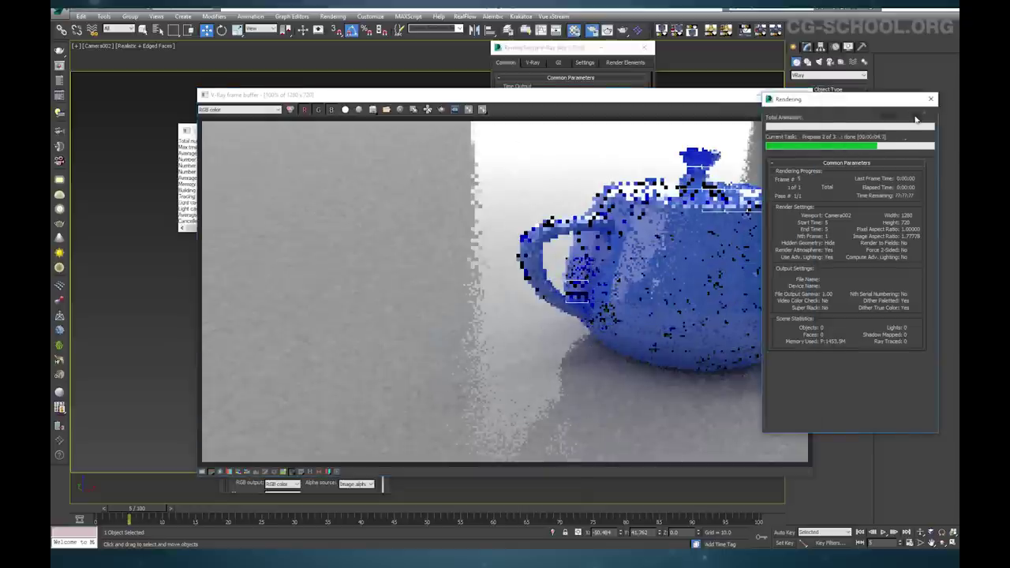
click(915, 118)
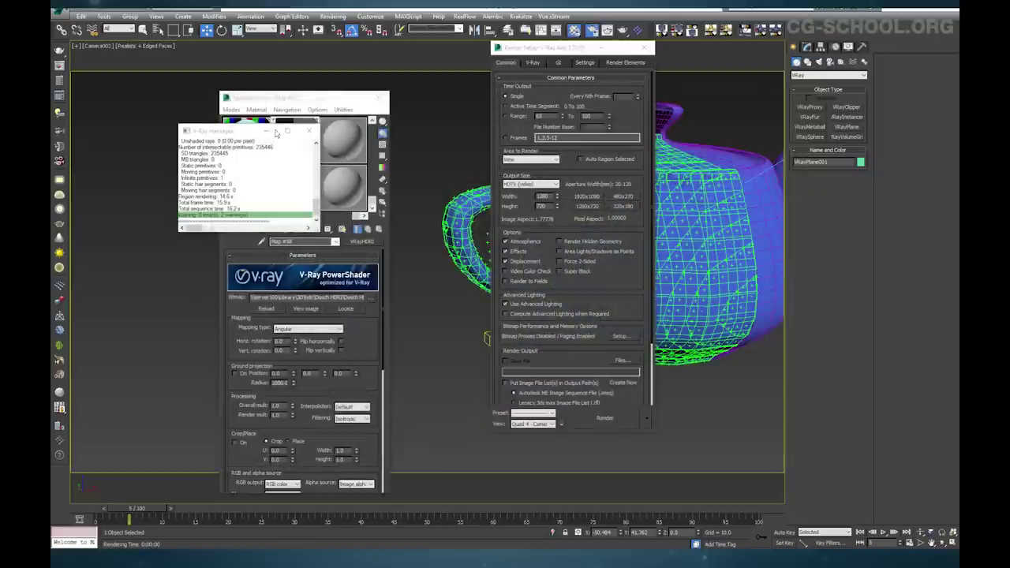
Set the VRayHDRI map's horizontal rotation to 35, test-render the camera view, and close the frame buffer and V-Ray messages
click(280, 340)
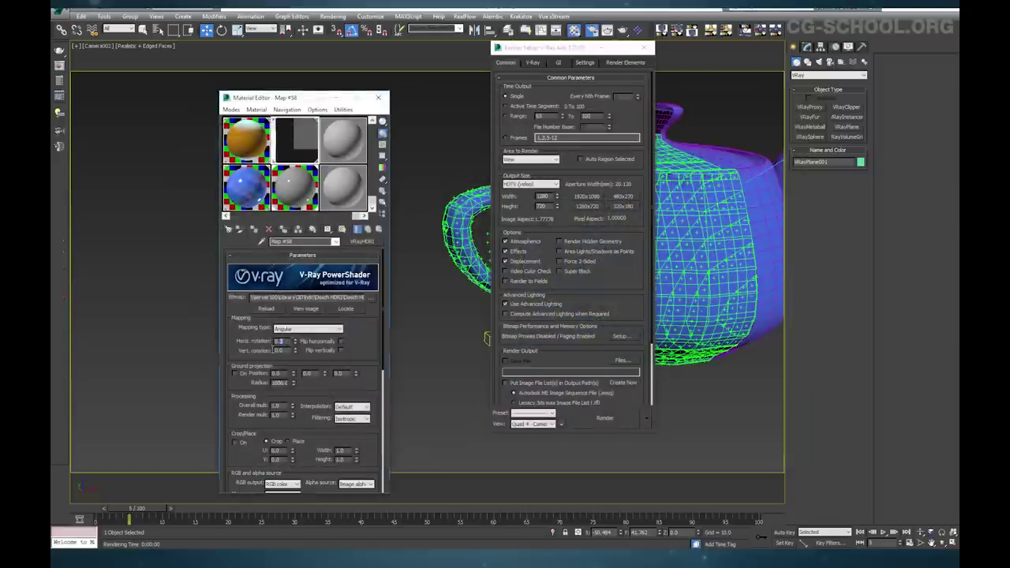
click(602, 417)
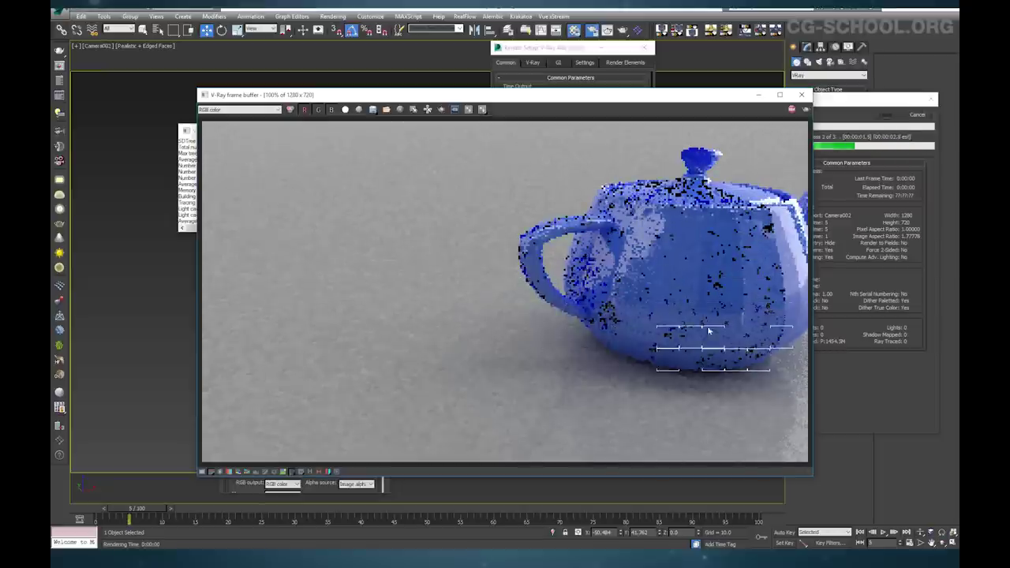
click(801, 95)
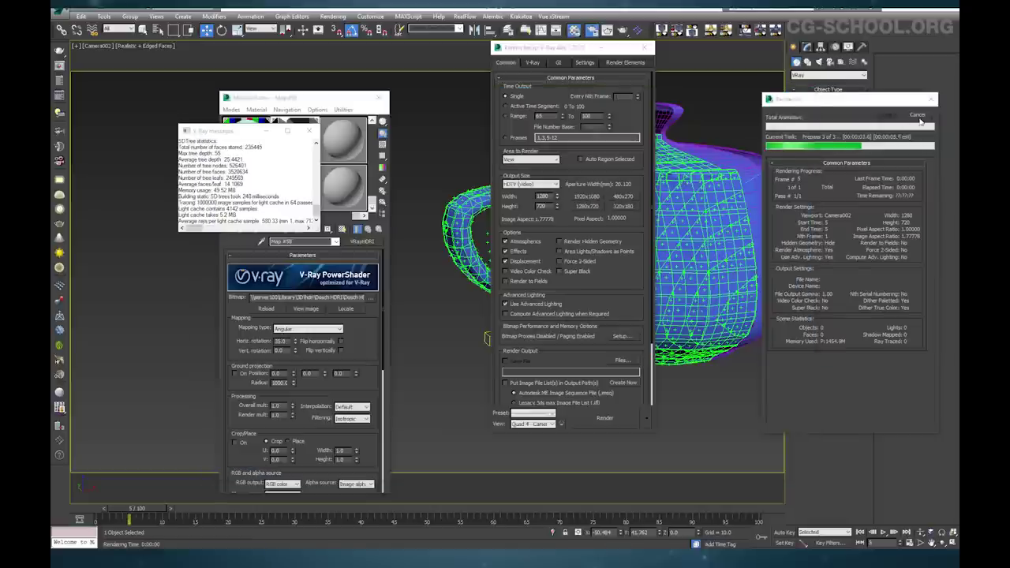
click(311, 135)
Adjust the Generate GI and Receive GI options in the ground VRayPlane's V-Ray object properties
drag(308, 97, 276, 87)
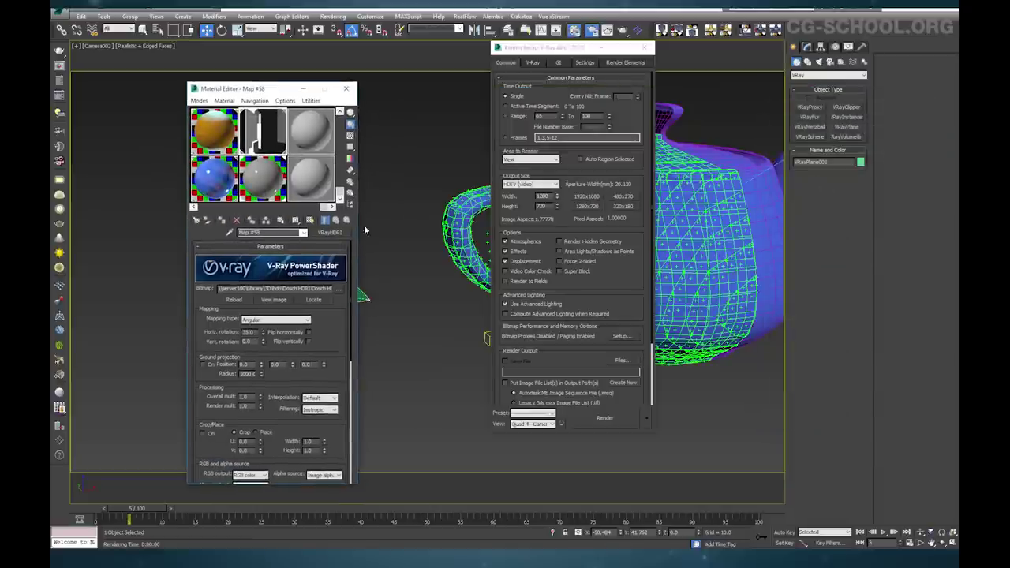
drag(554, 53, 689, 87)
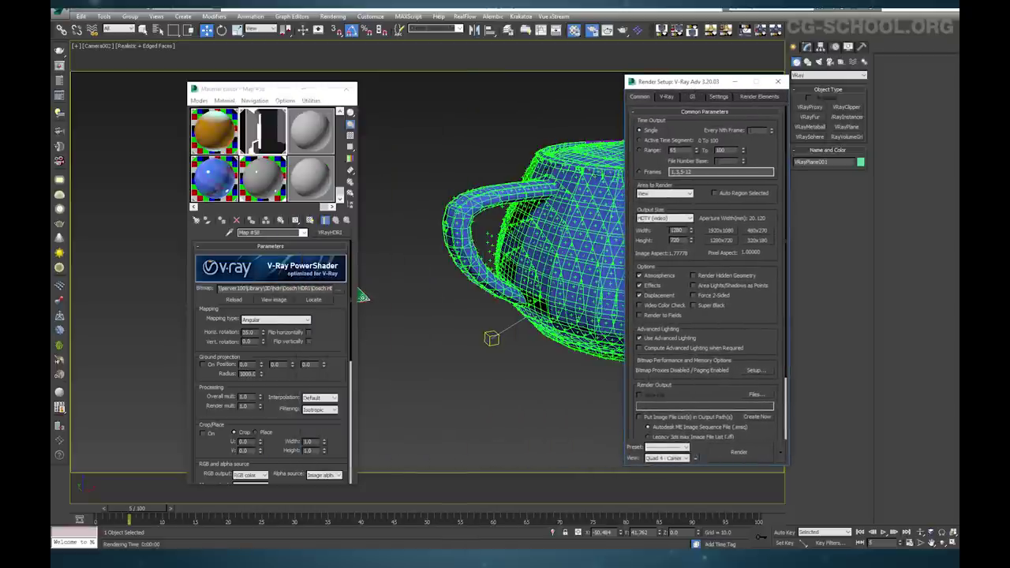
right_click(359, 344)
click(412, 387)
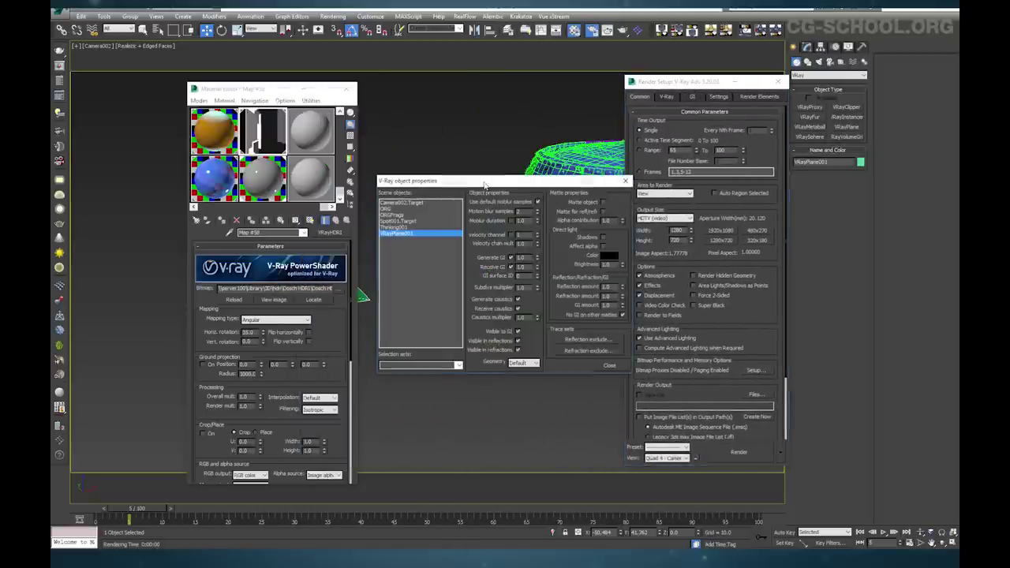
drag(484, 183, 506, 175)
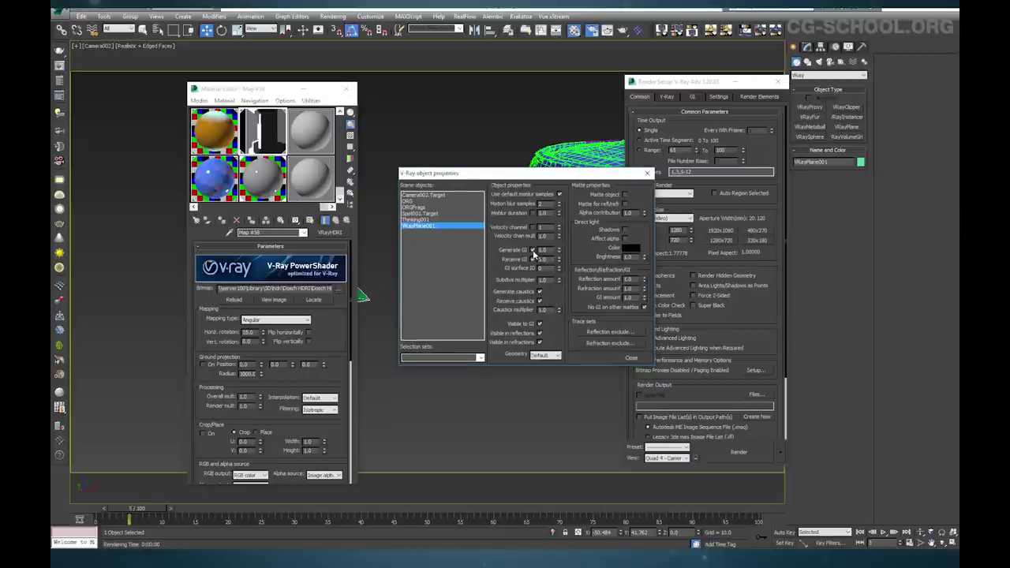
click(630, 359)
drag(276, 93, 249, 87)
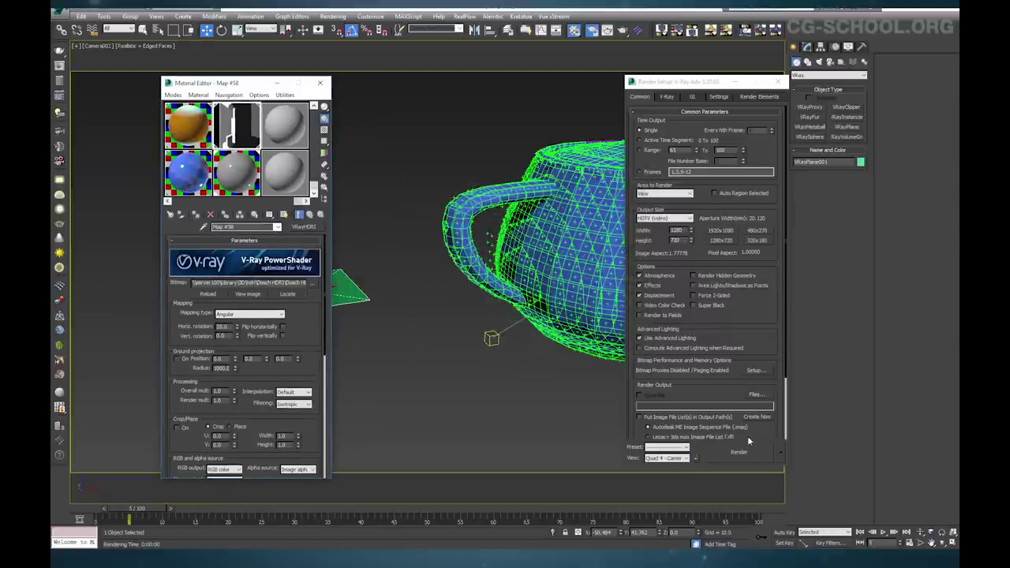
Test-render the camera view again, stop the render, and close the frame buffer, V-Ray messages and Material Editor
click(740, 452)
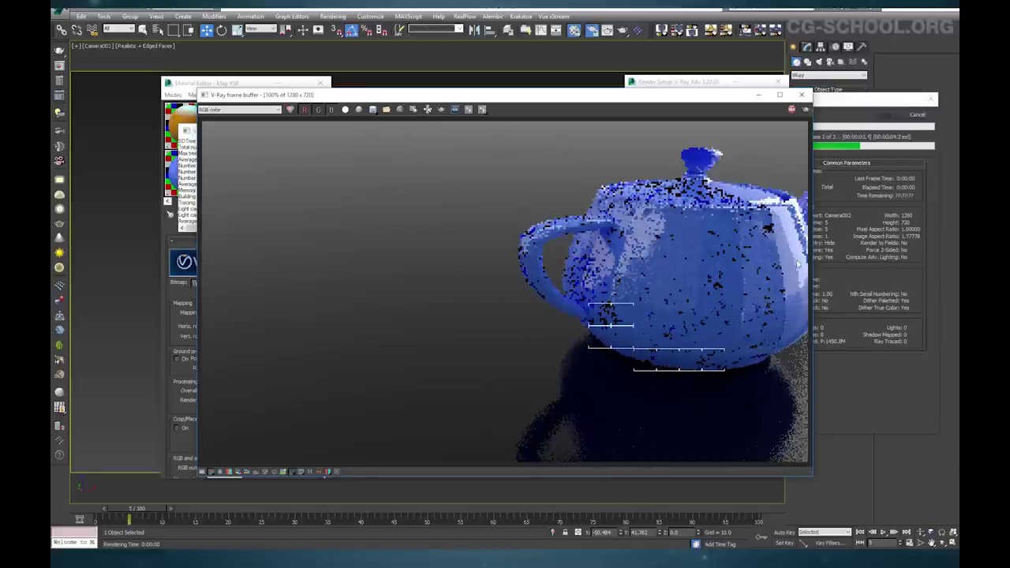
click(918, 116)
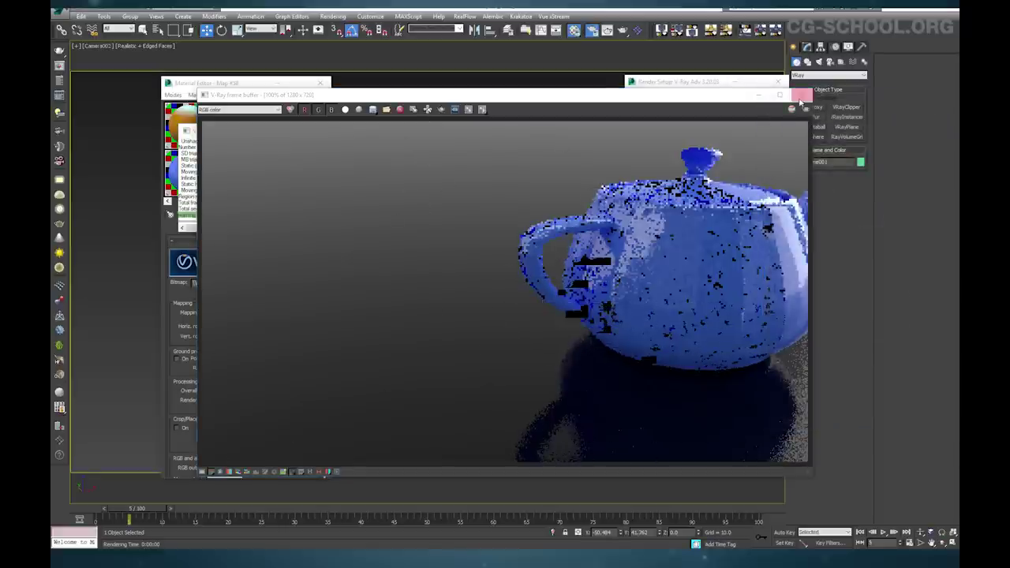
click(802, 94)
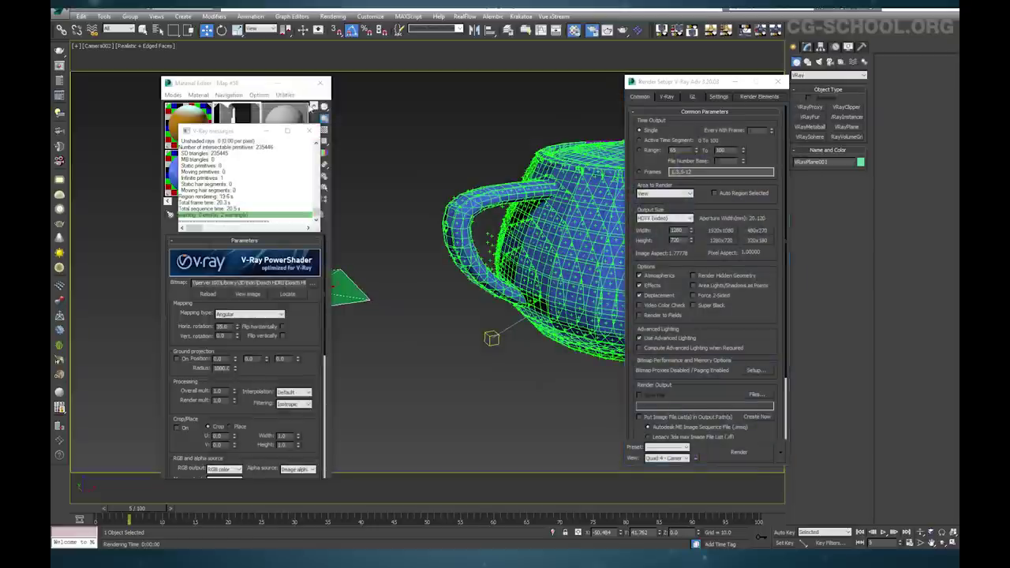
click(308, 130)
click(322, 84)
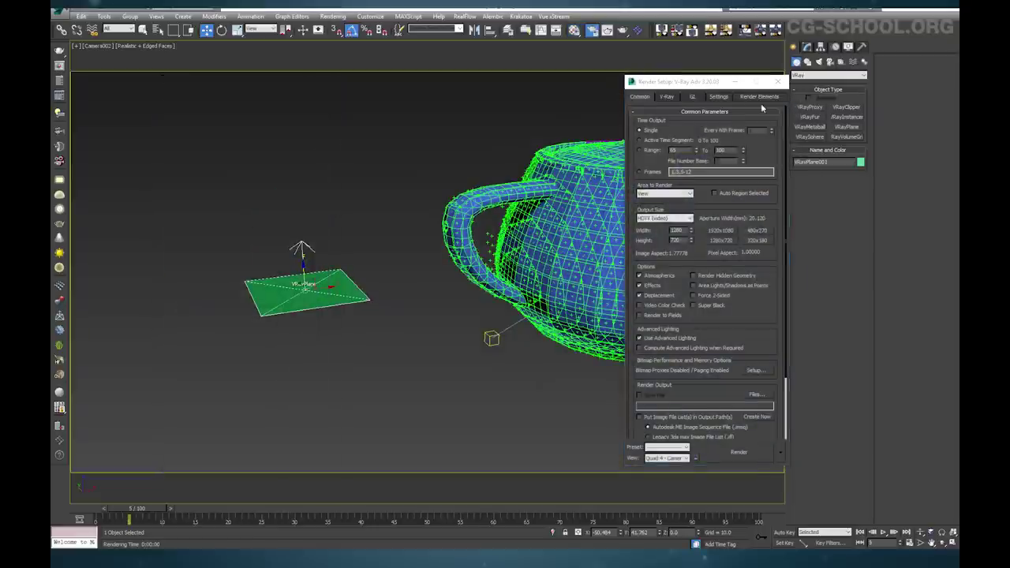
Move the timeline to frame 57, render that frame from the V-Ray frame buffer, and close the buffer
click(759, 97)
drag(712, 85, 706, 84)
drag(356, 512, 369, 509)
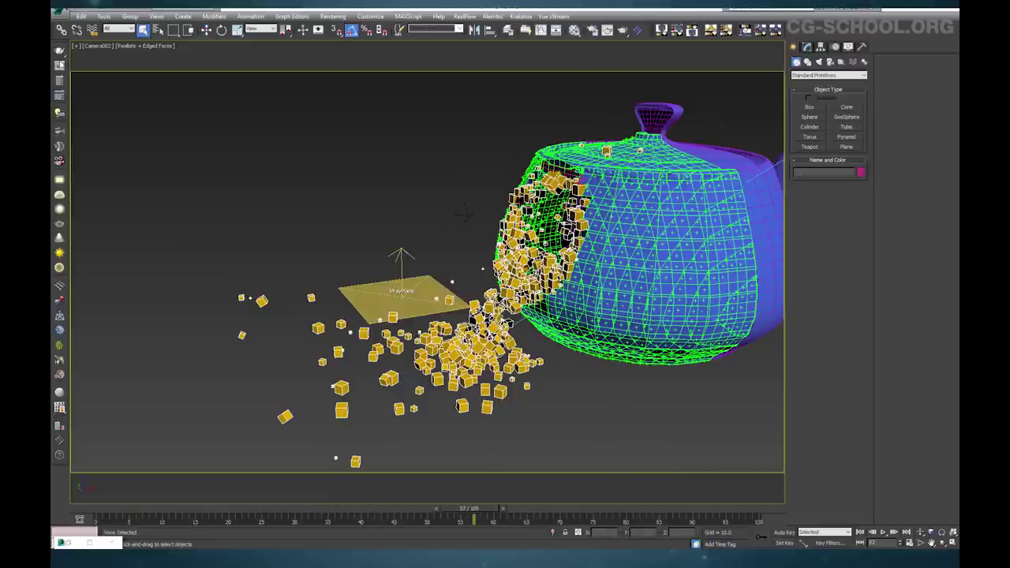
click(60, 65)
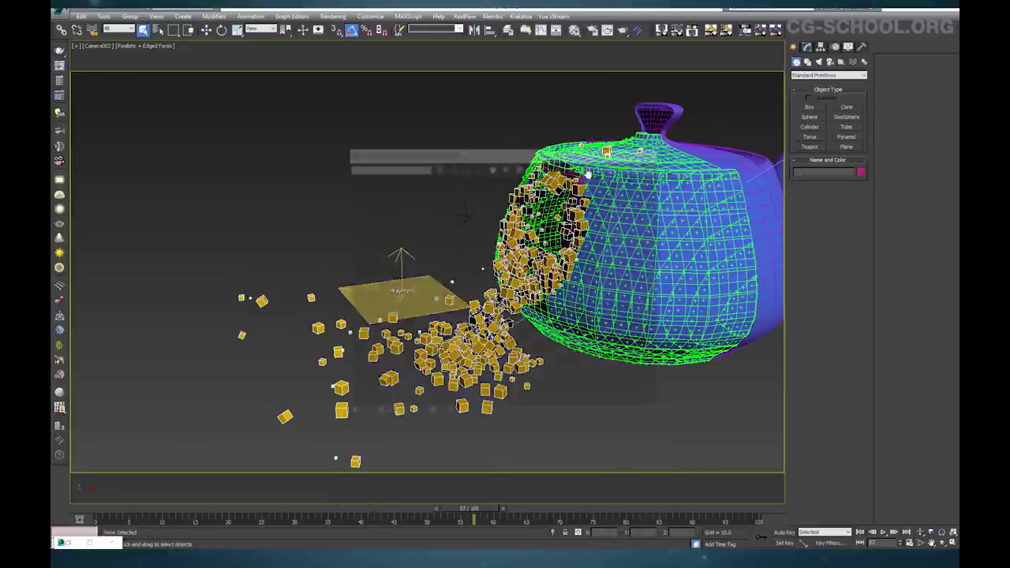
click(658, 167)
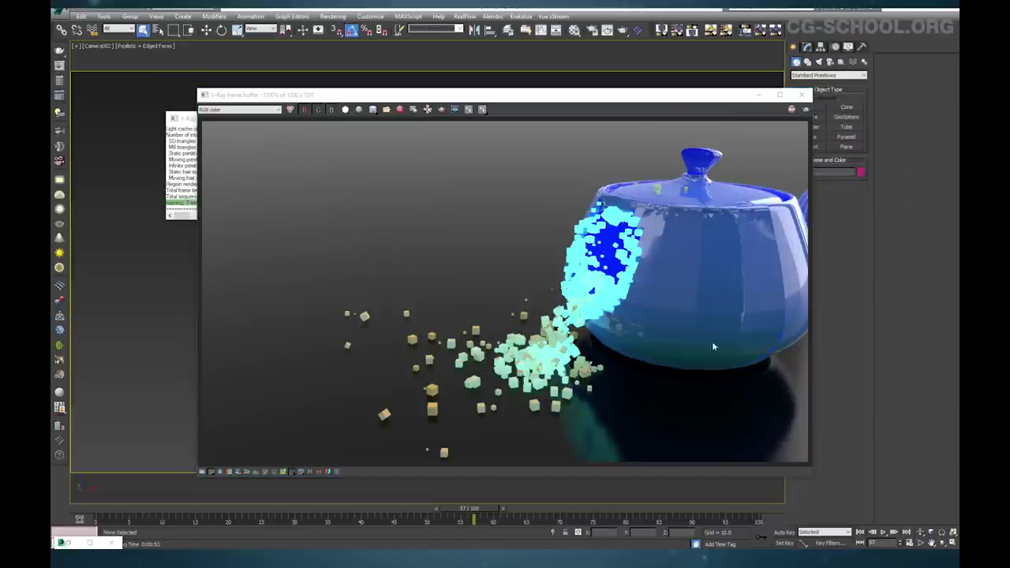
click(801, 94)
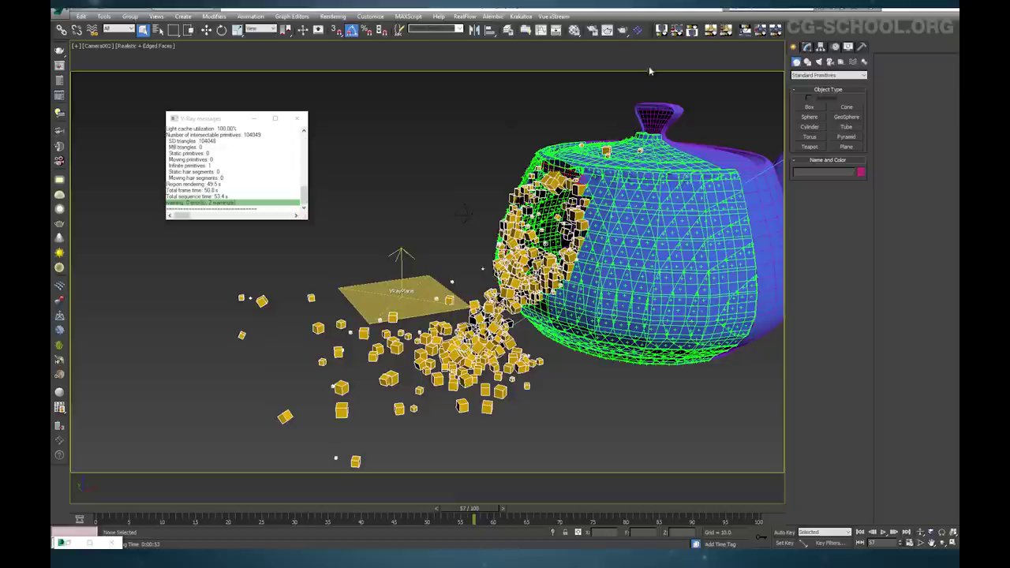
Start adding render elements in Render Setup and select VRayBumpNormals, VRayGlobalIllumination and VRayLighting together
click(592, 30)
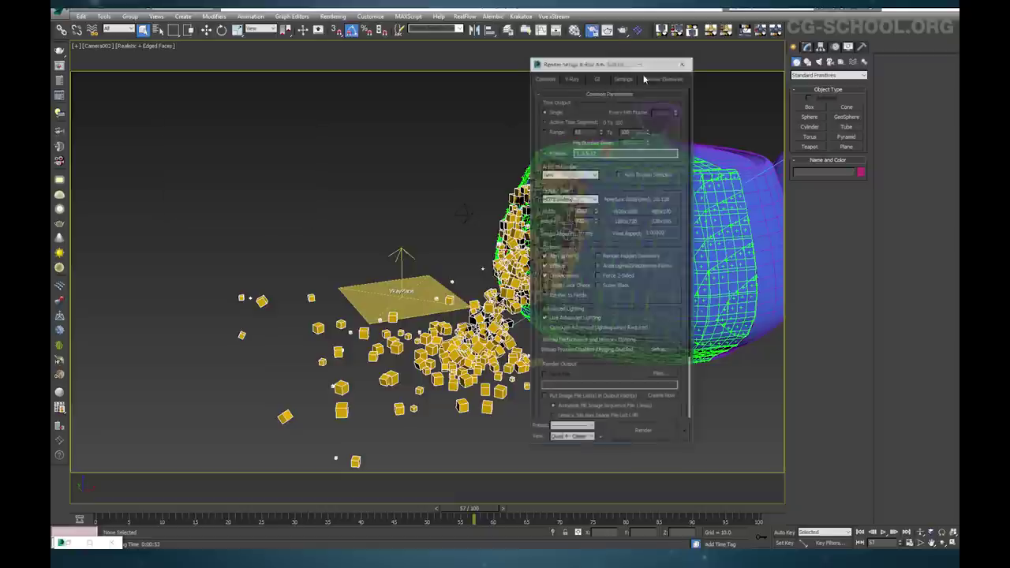
click(647, 78)
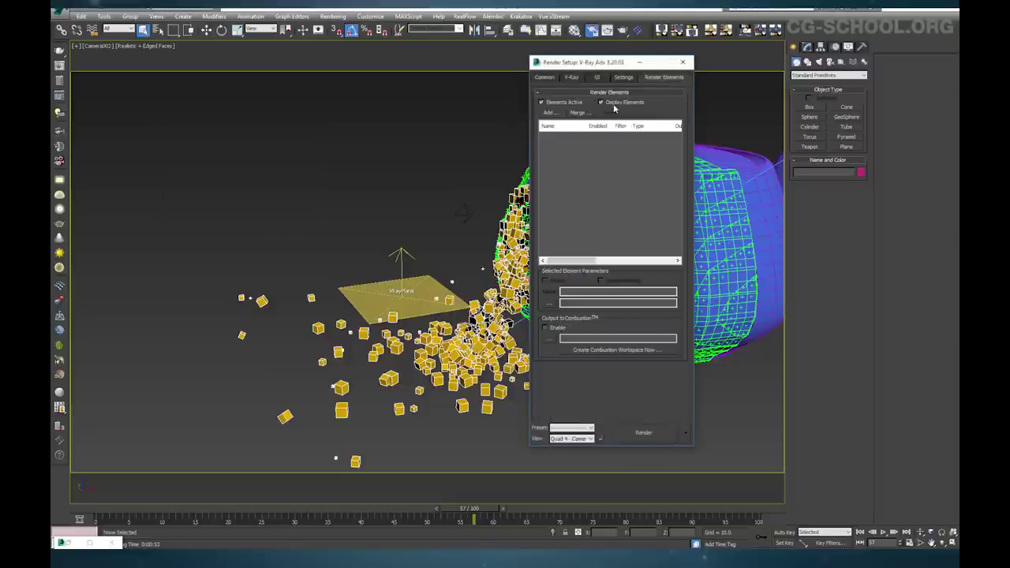
click(549, 113)
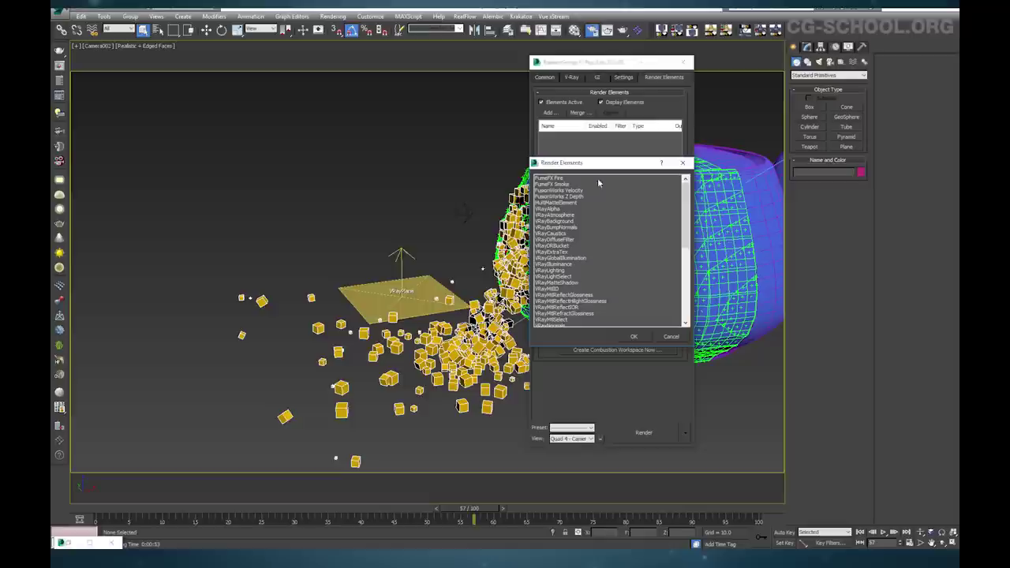
click(580, 227)
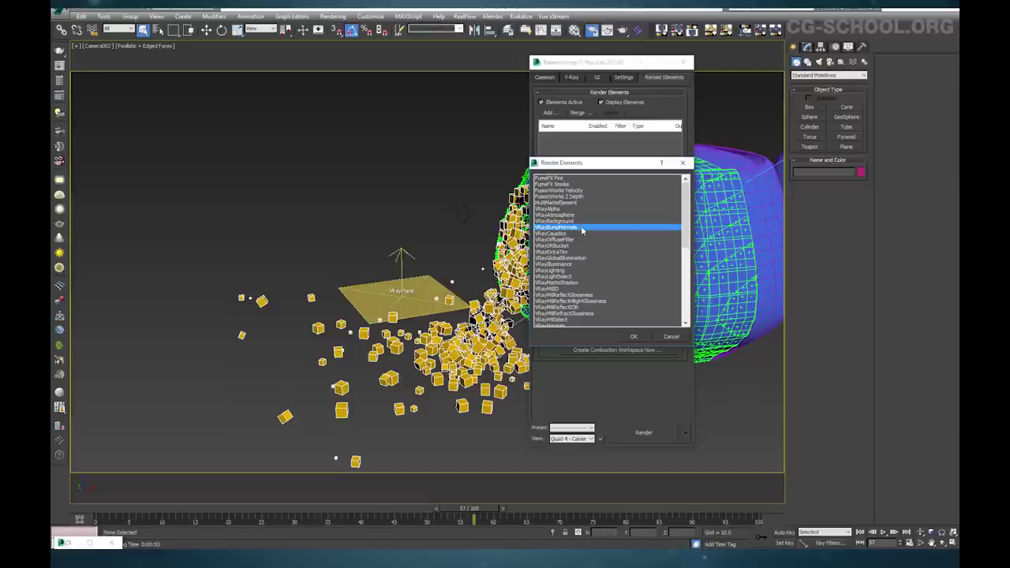
mouse_move(686, 227)
mouse_down()
mouse_move(692, 309)
mouse_move(690, 227)
mouse_up()
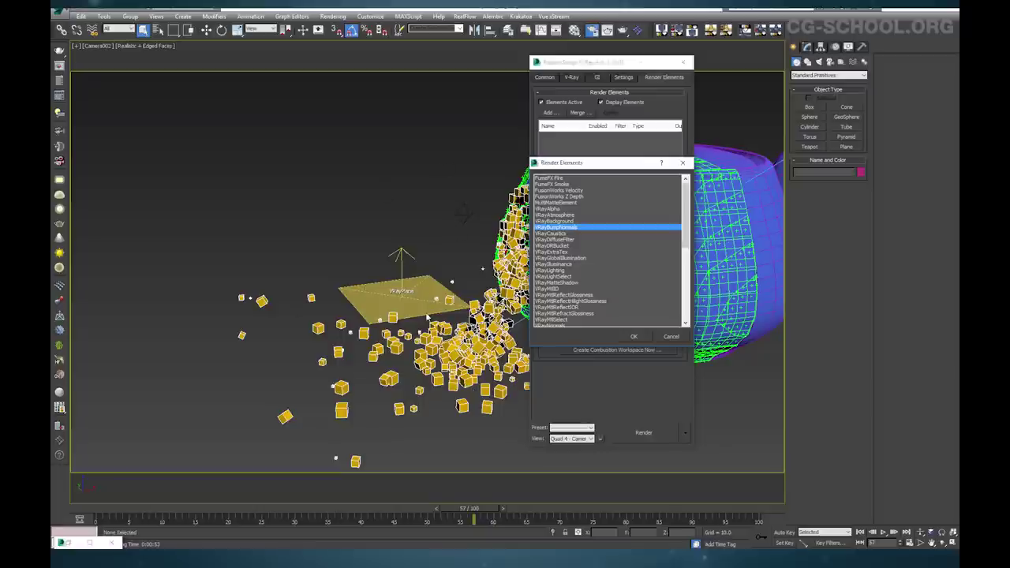
ctrl+click(592, 257)
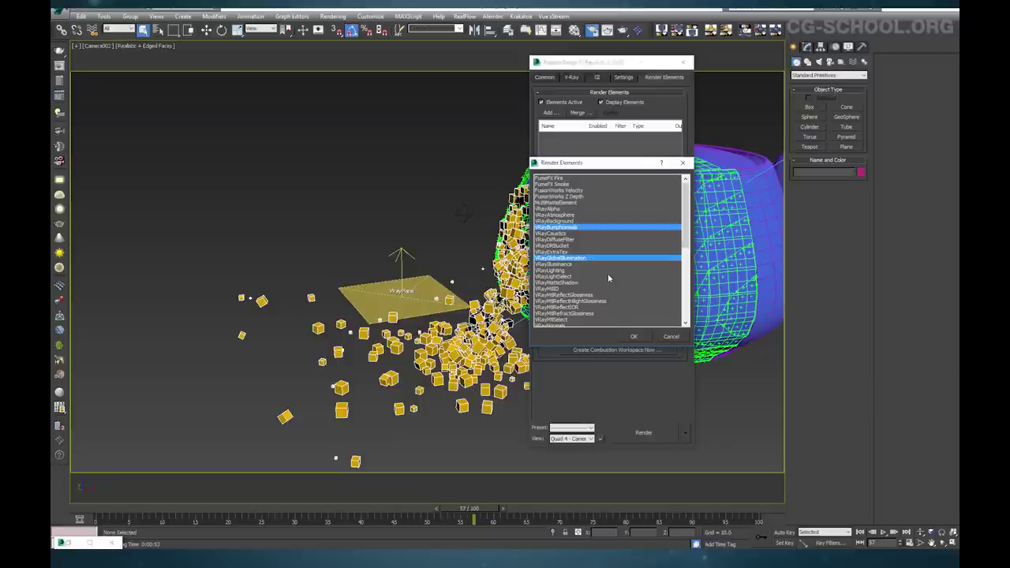
click(565, 269)
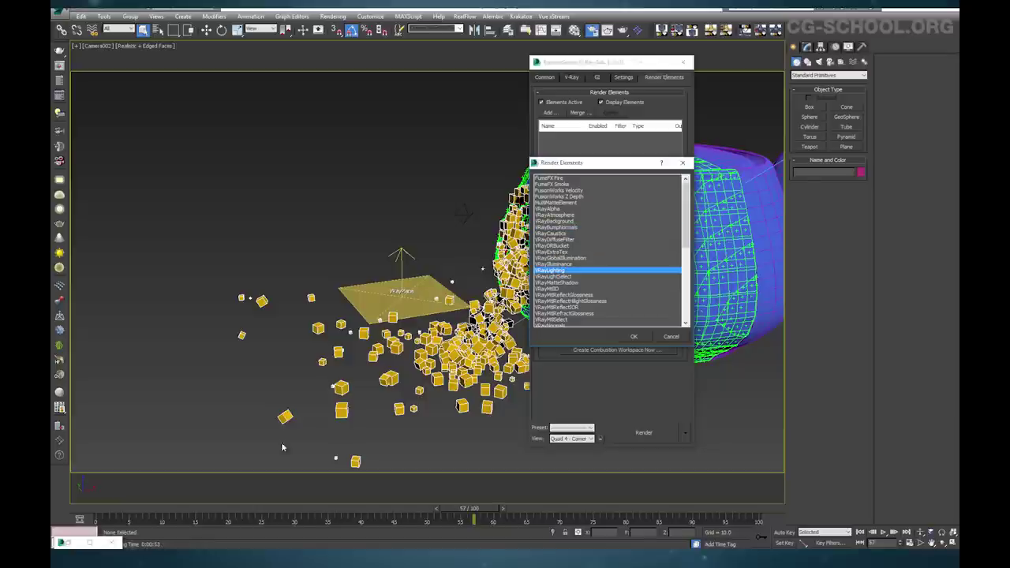
ctrl+click(590, 258)
ctrl+click(582, 228)
Select VRayReflection, VRaySelfIllumination, VRaySpecular, VRayVelocity and VRayZDepth as well, and add all the chosen render elements
scroll(602, 263, down, 3)
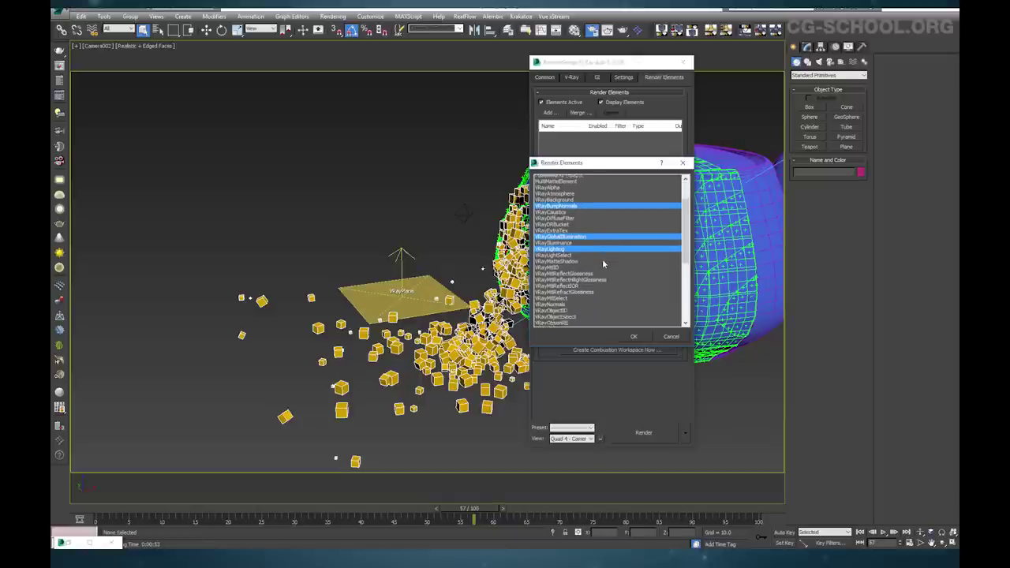
scroll(602, 263, down, 1)
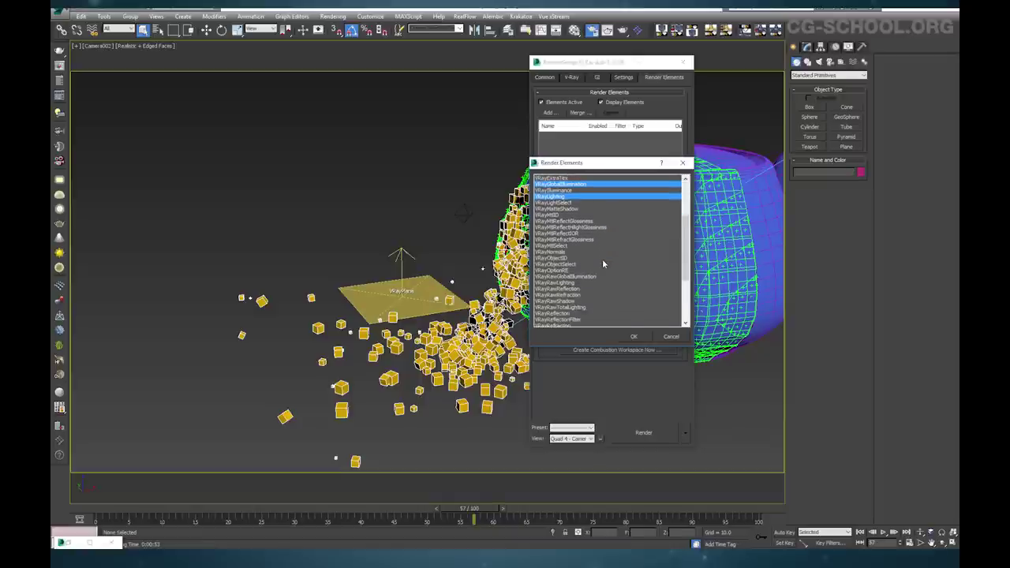
scroll(594, 259, down, 1)
scroll(596, 263, down, 3)
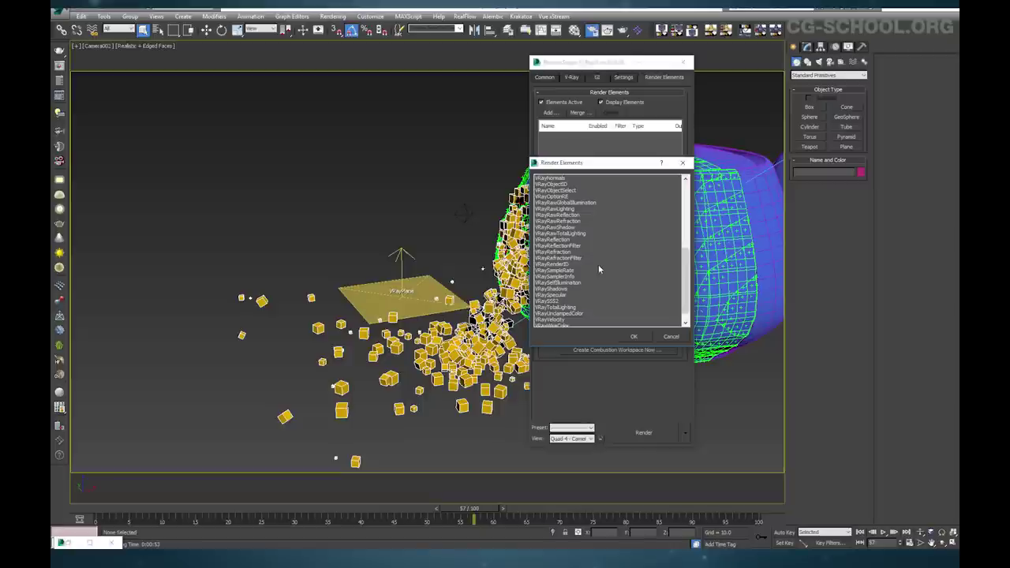
click(593, 239)
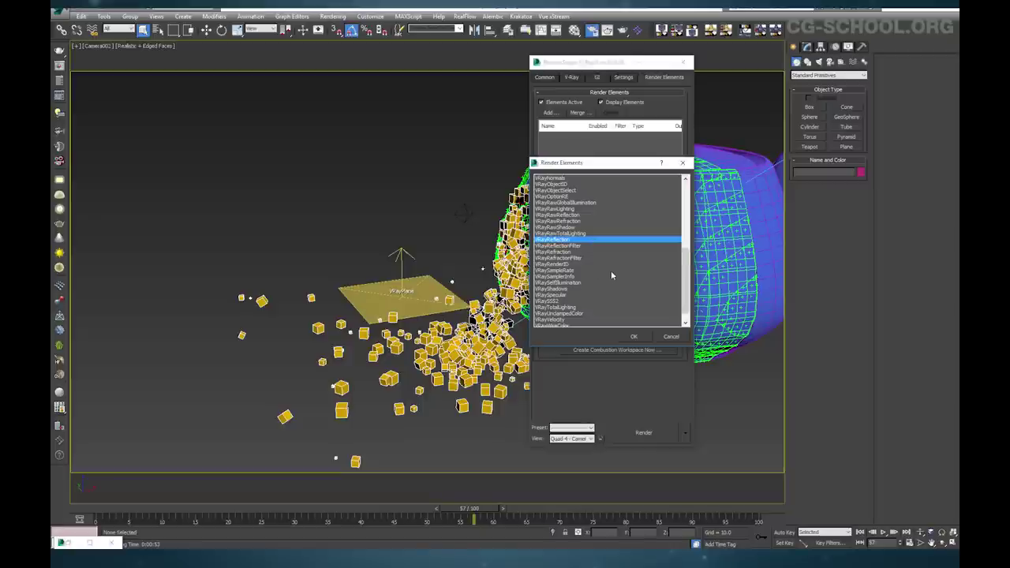
scroll(612, 274, down, 1)
ctrl+click(596, 283)
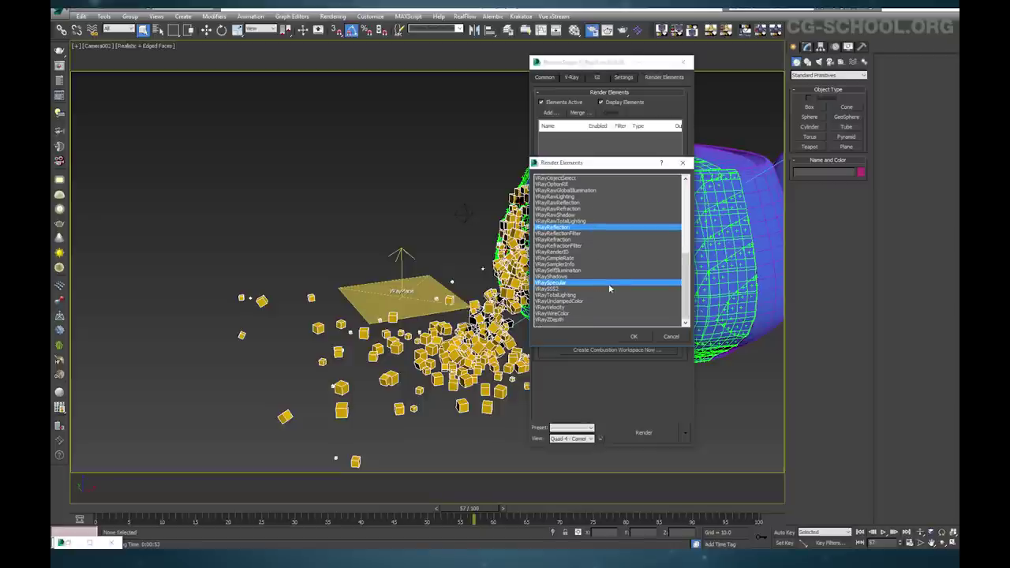
ctrl+click(590, 271)
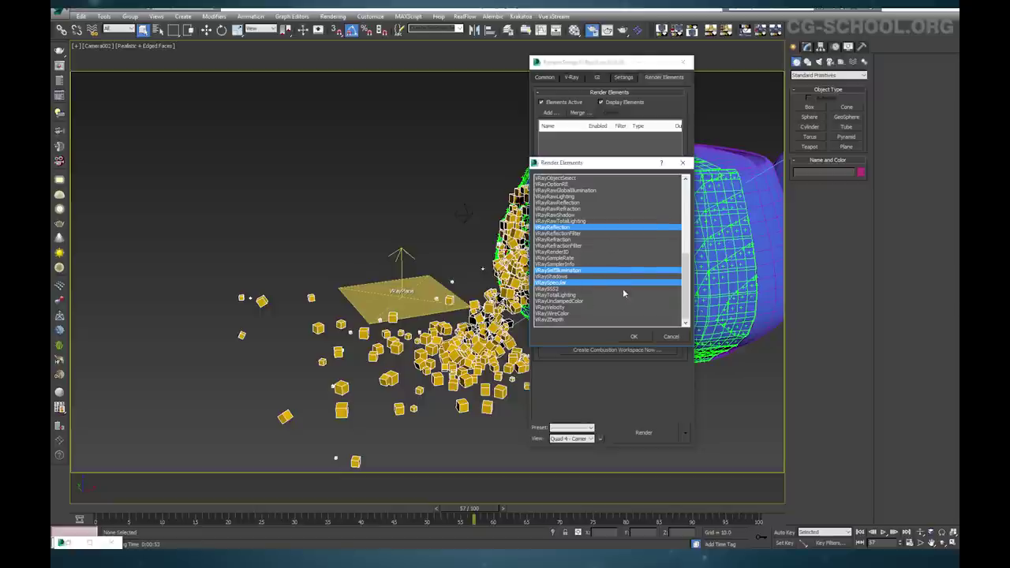
ctrl+click(568, 308)
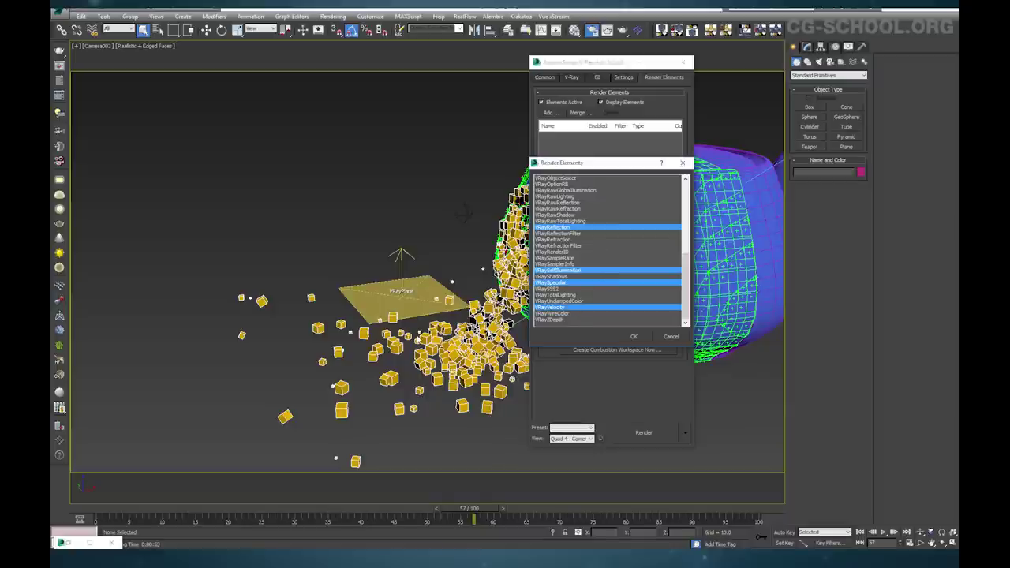
ctrl+click(564, 320)
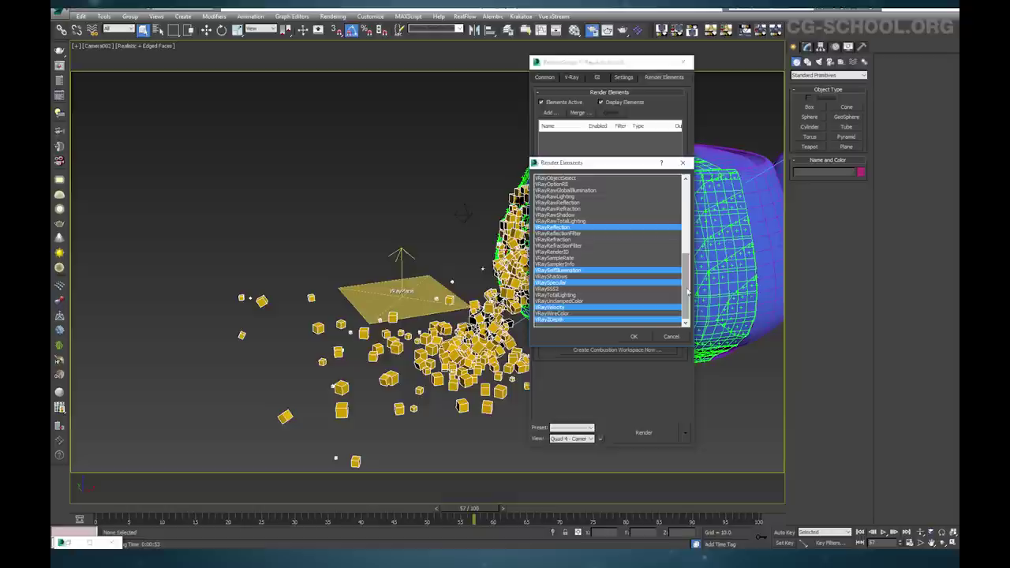
mouse_move(687, 292)
mouse_down()
mouse_move(686, 266)
mouse_move(687, 293)
mouse_up()
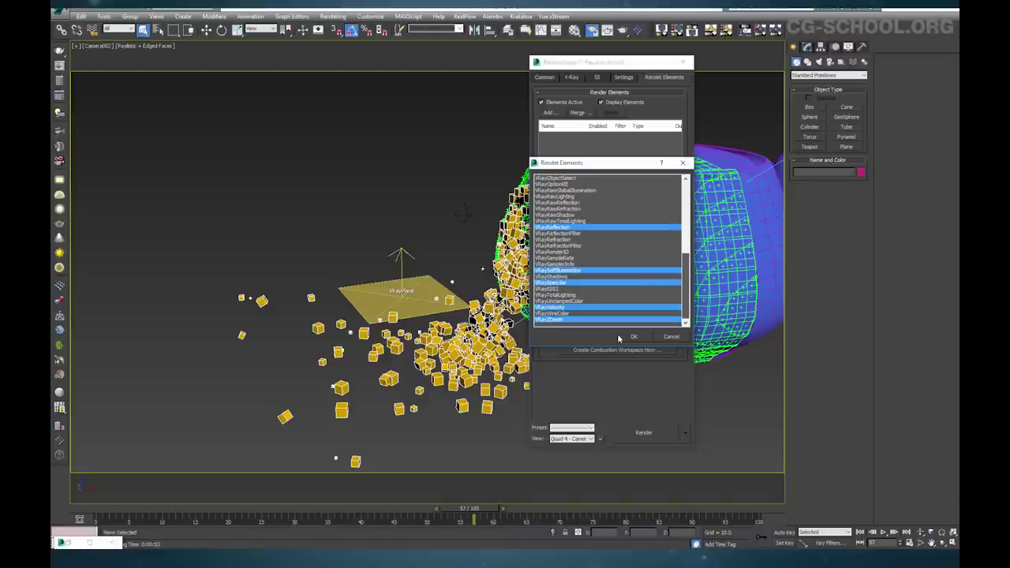
click(633, 337)
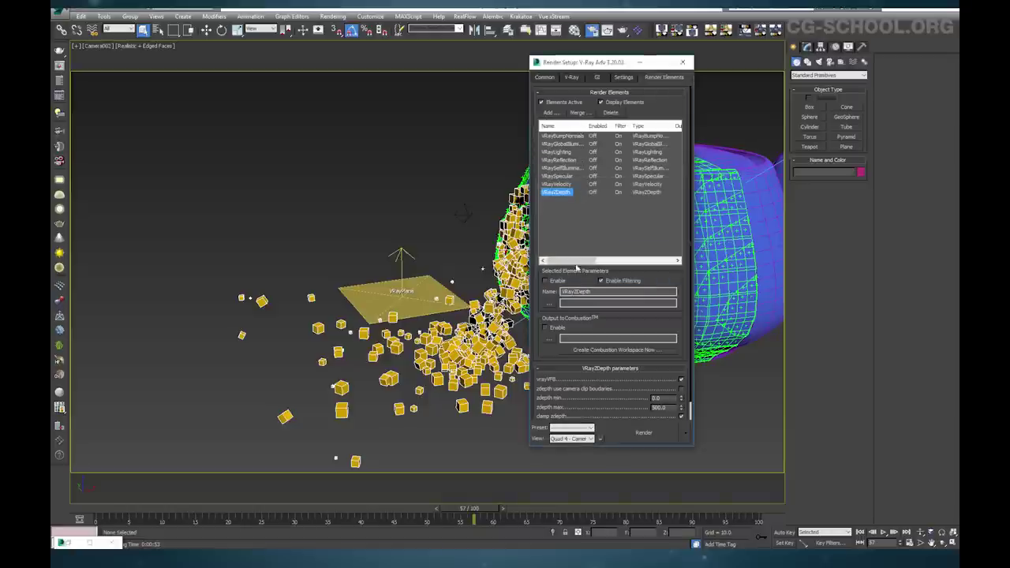
Add a VRayExtraTex render element to the list
click(561, 115)
mouse_move(686, 220)
mouse_down()
mouse_move(686, 300)
mouse_move(686, 214)
mouse_up()
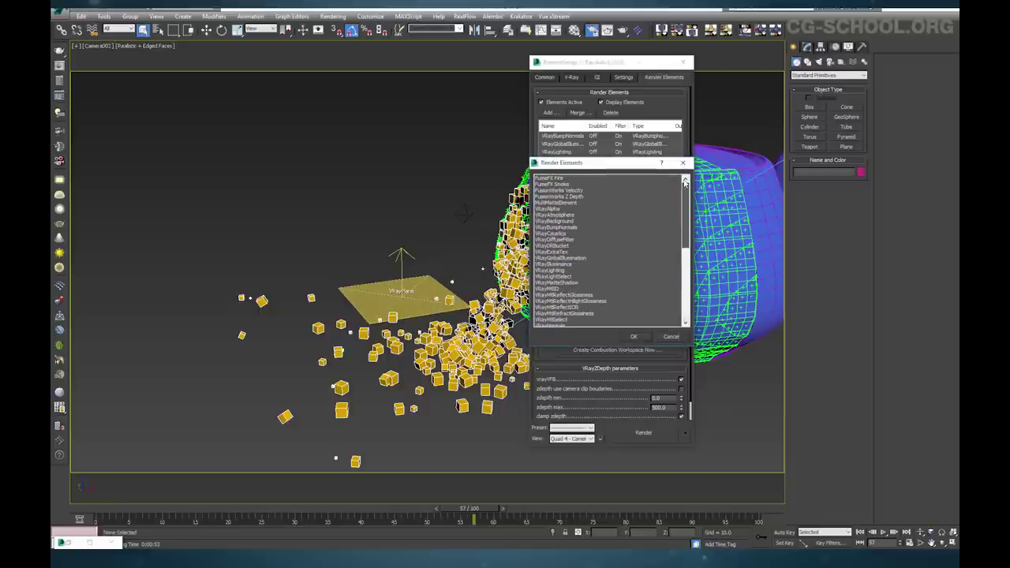
double_click(572, 251)
Load a VRayDirt map into the first Material Editor slot with radius 5 and subdivs 16
click(575, 33)
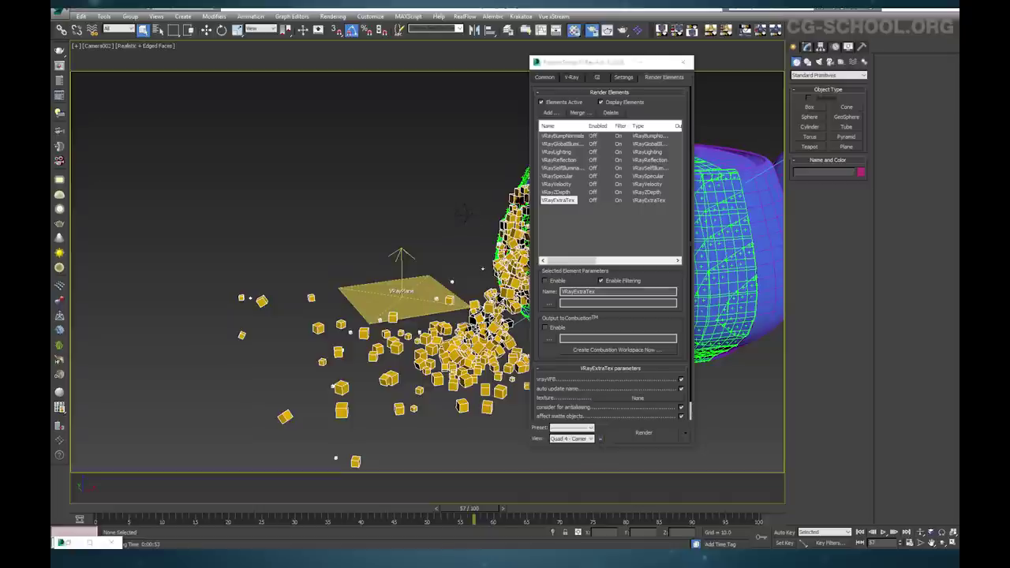
key(m)
click(363, 132)
click(337, 221)
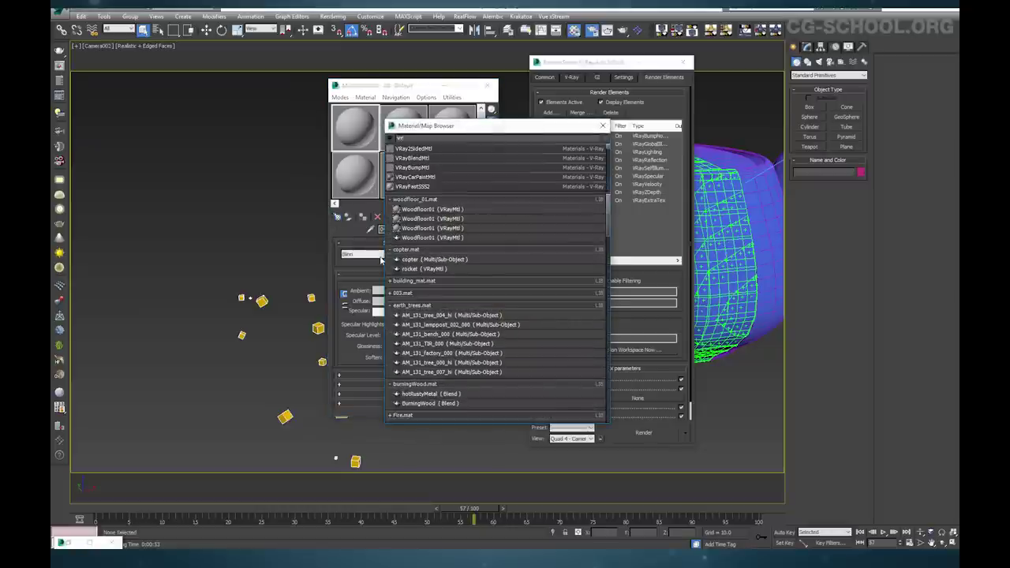
text(vraydi)
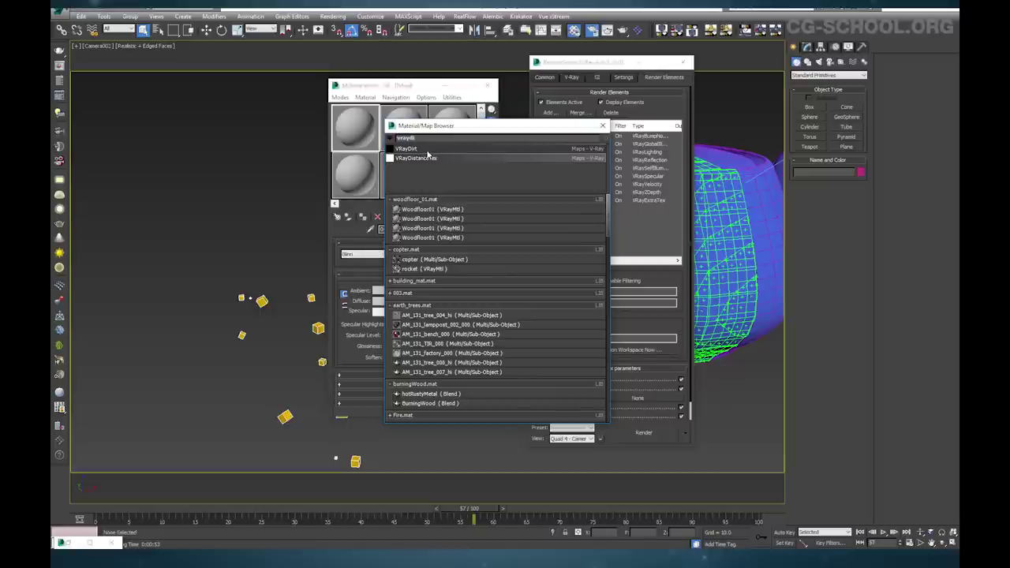
double_click(461, 149)
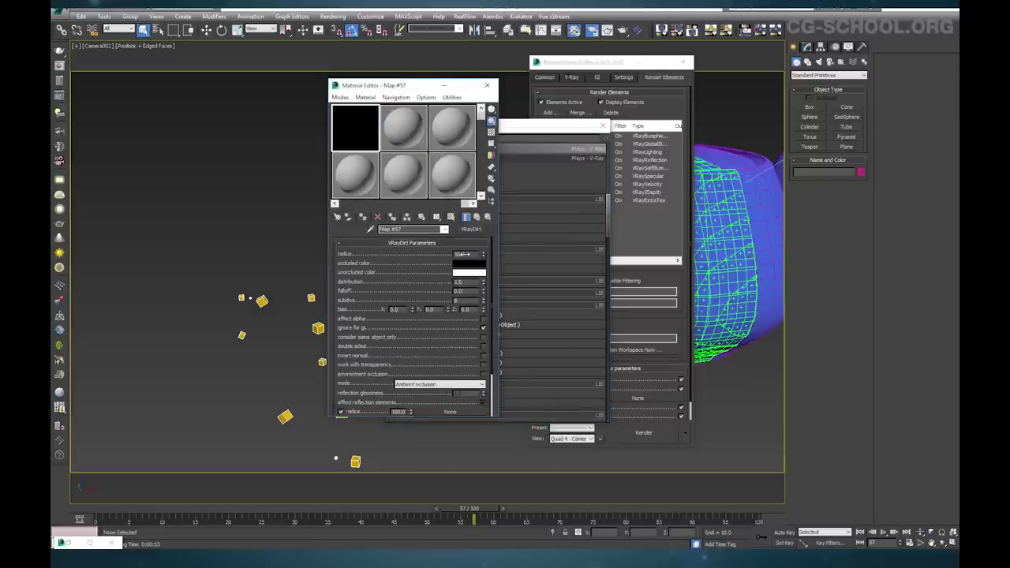
drag(468, 254, 428, 267)
text(5)
key(Return)
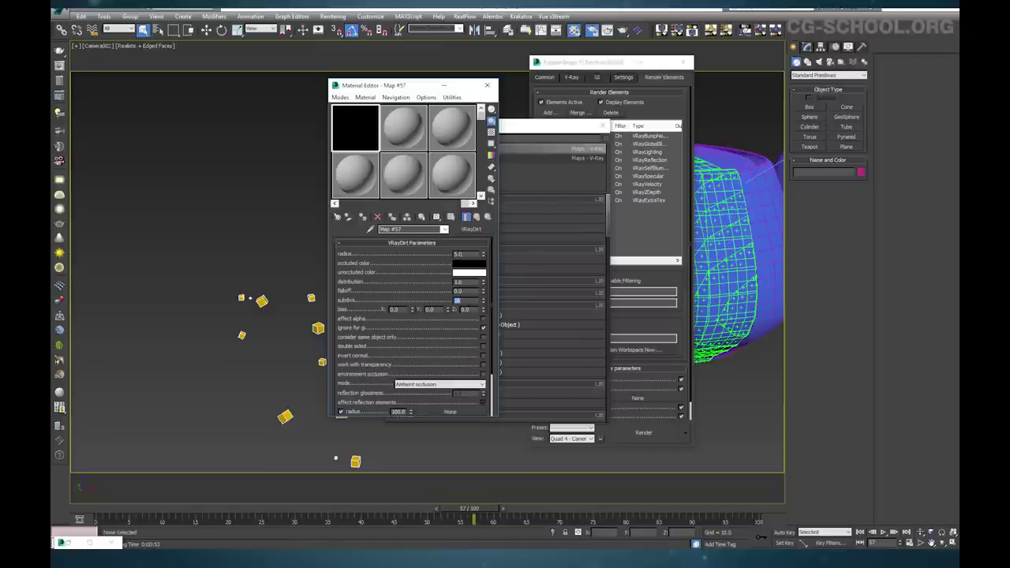
Name the VRayDirt map AO and assign it as an instance to the VRayExtraTex element's texture
click(412, 229)
text(AO)
key(Return)
click(602, 126)
drag(359, 137, 628, 406)
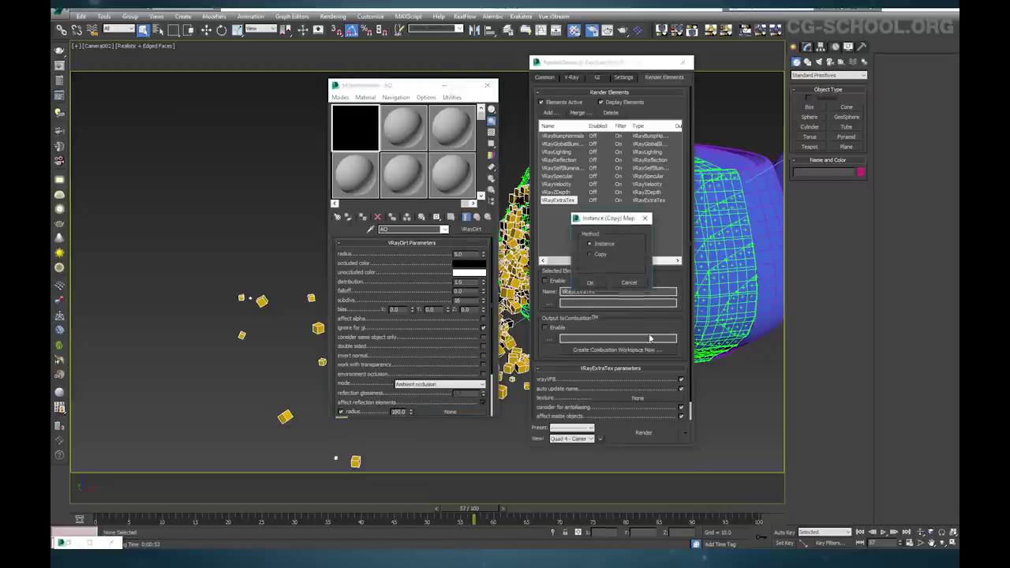
click(597, 284)
click(409, 128)
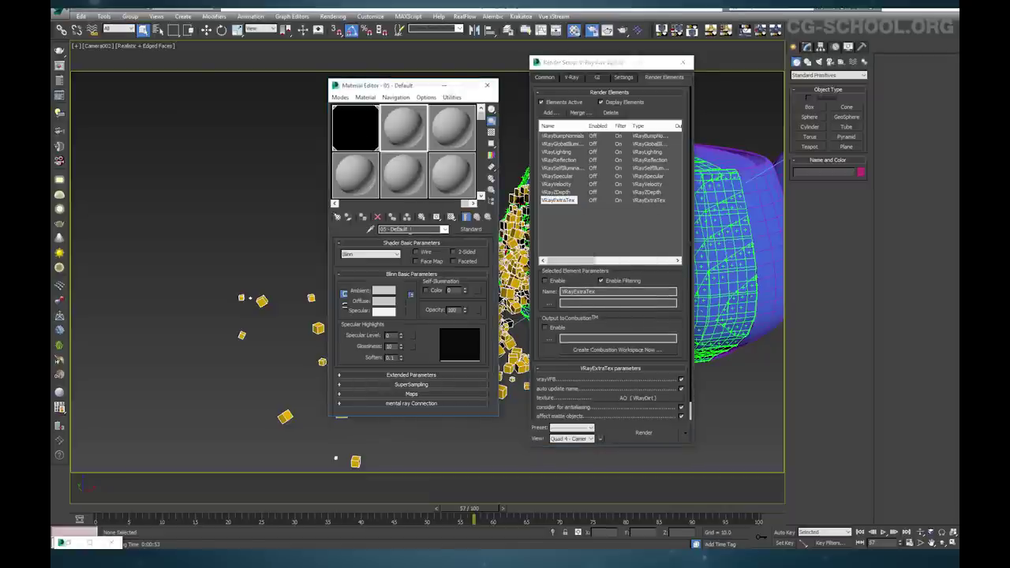
click(355, 174)
click(471, 229)
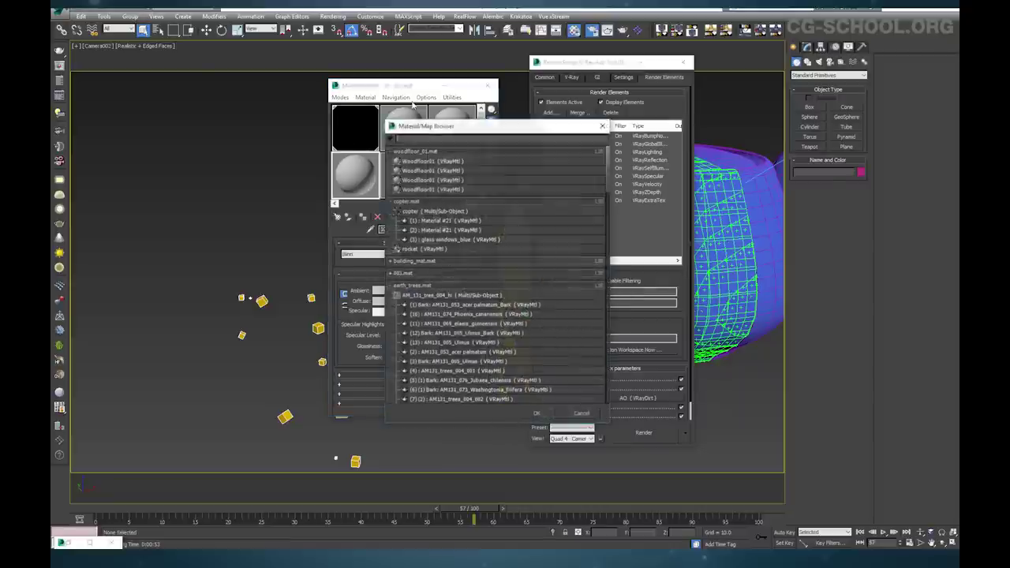
text(vray)
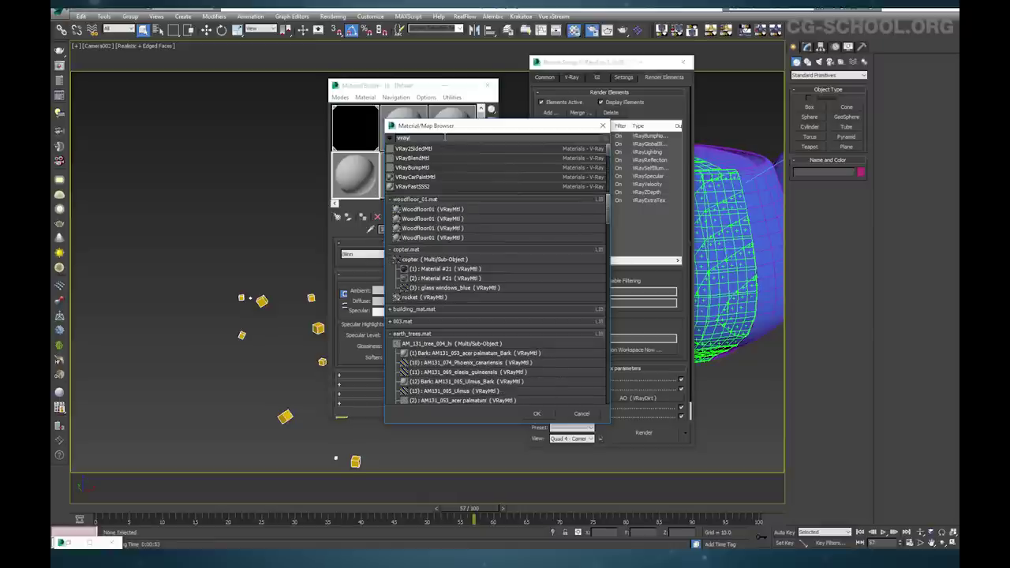
text(di)
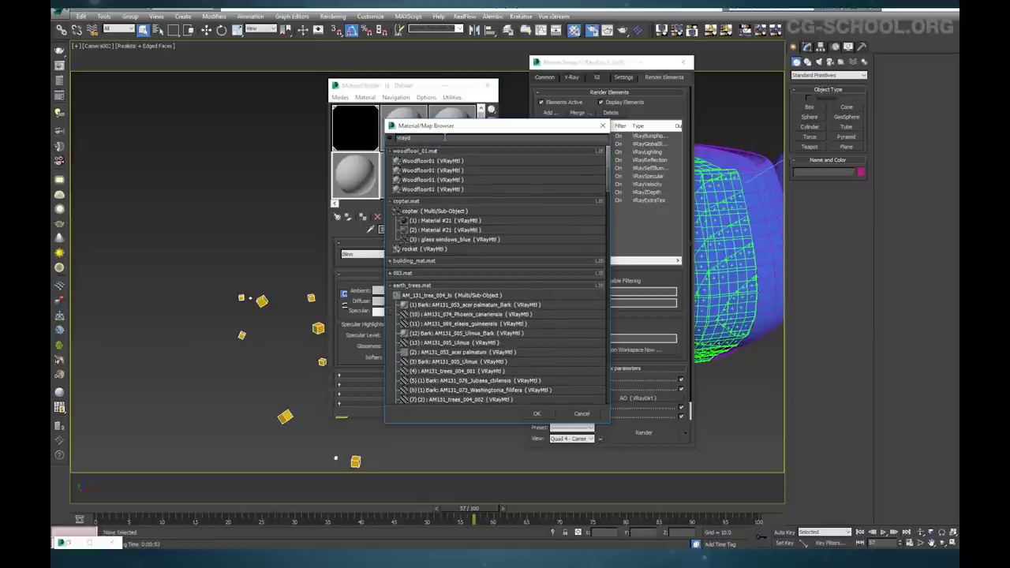
key(BackSpace)
key(BackSpace)
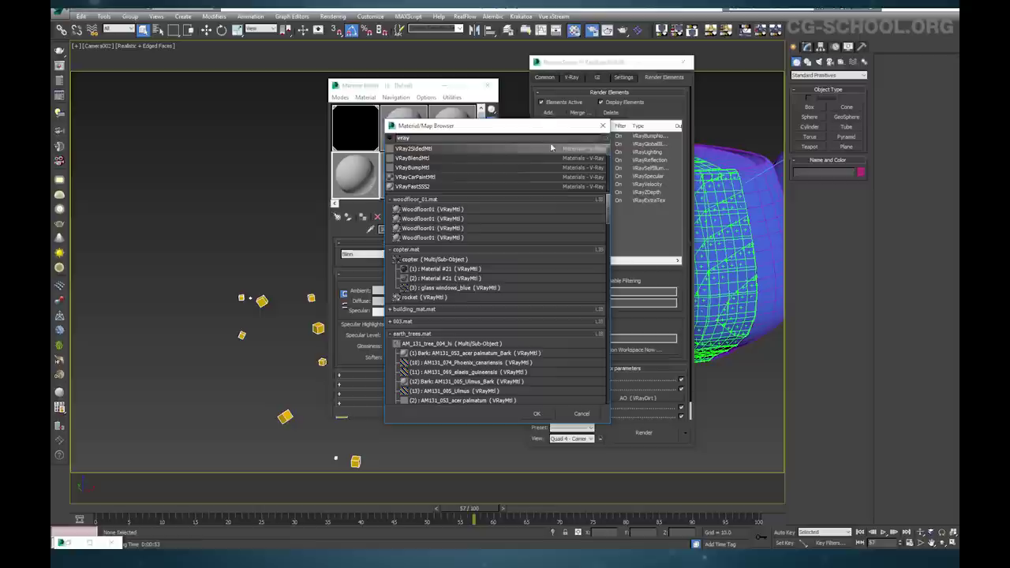
click(602, 125)
Load a second VRayDirt map into the Material Editor slot directly below the AO map
click(337, 217)
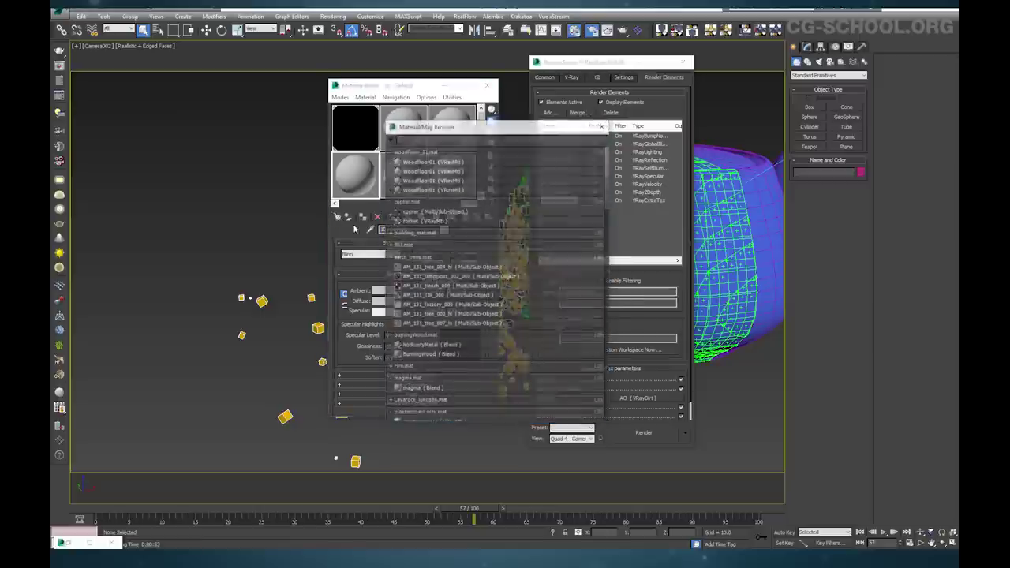
text(vraydir)
key(Return)
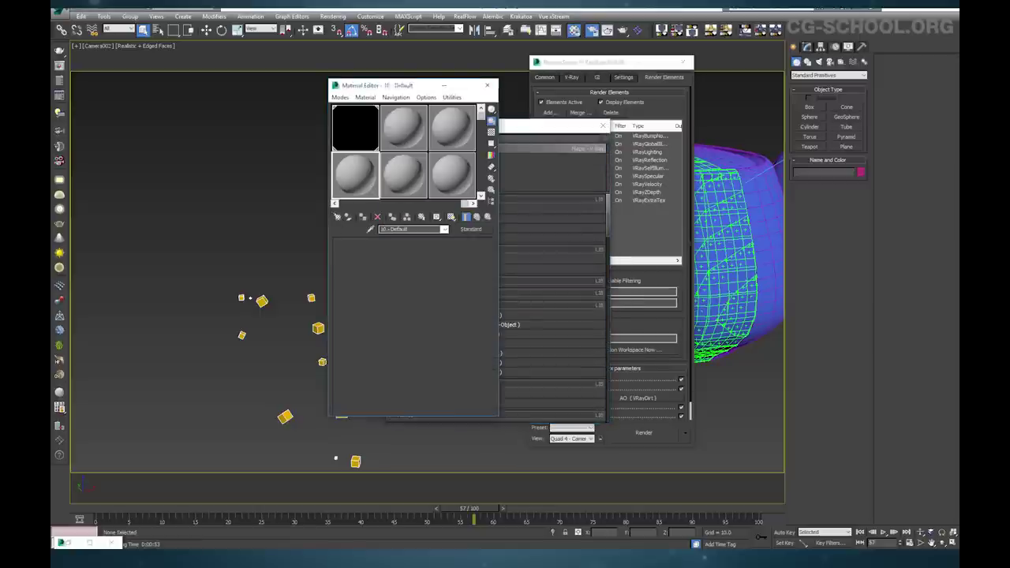
double_click(397, 228)
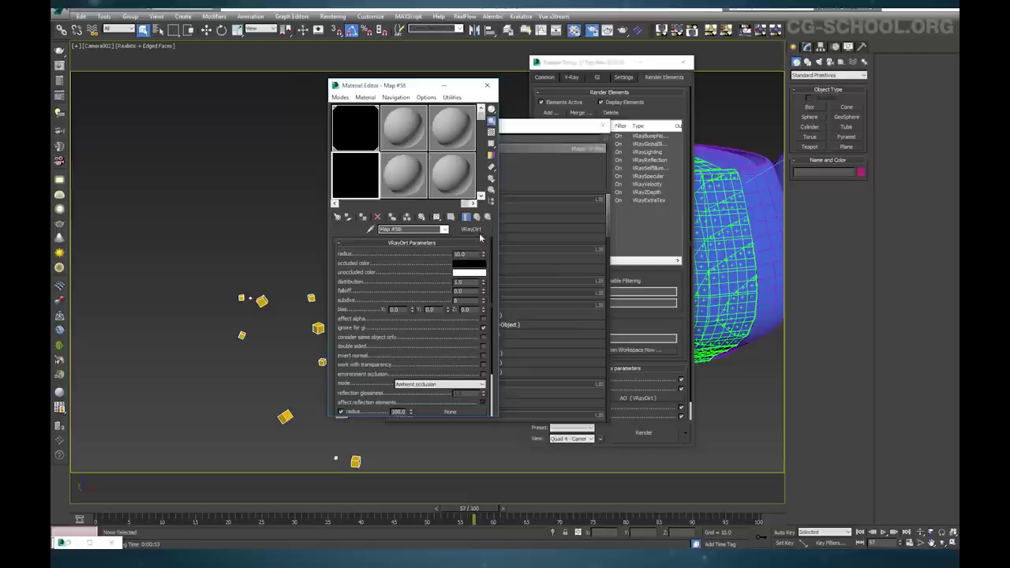
Assign the second VRayDirt map as an instance to the VRayExtraTex element's texture and refresh the element's name
click(620, 71)
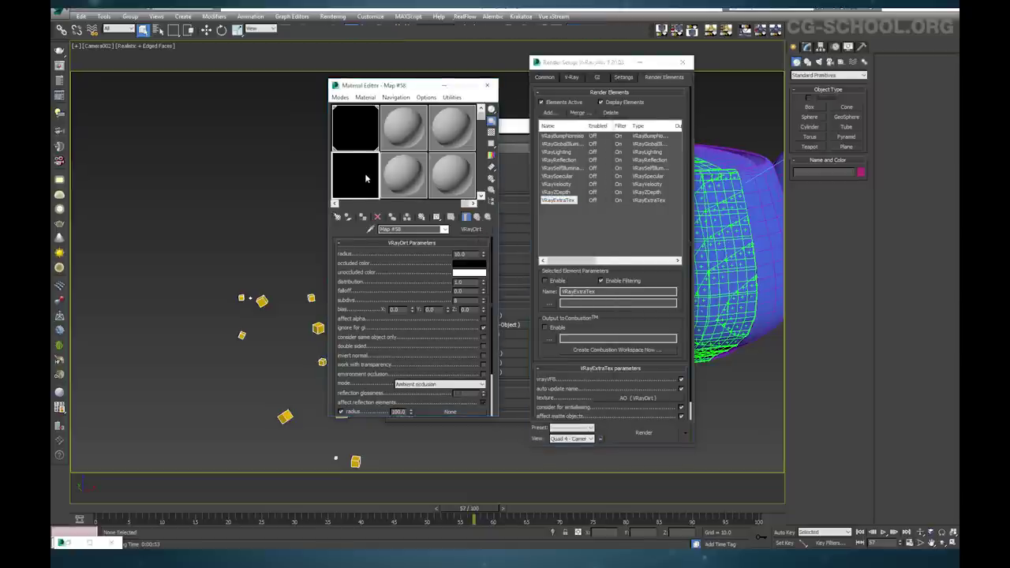
drag(637, 388, 654, 404)
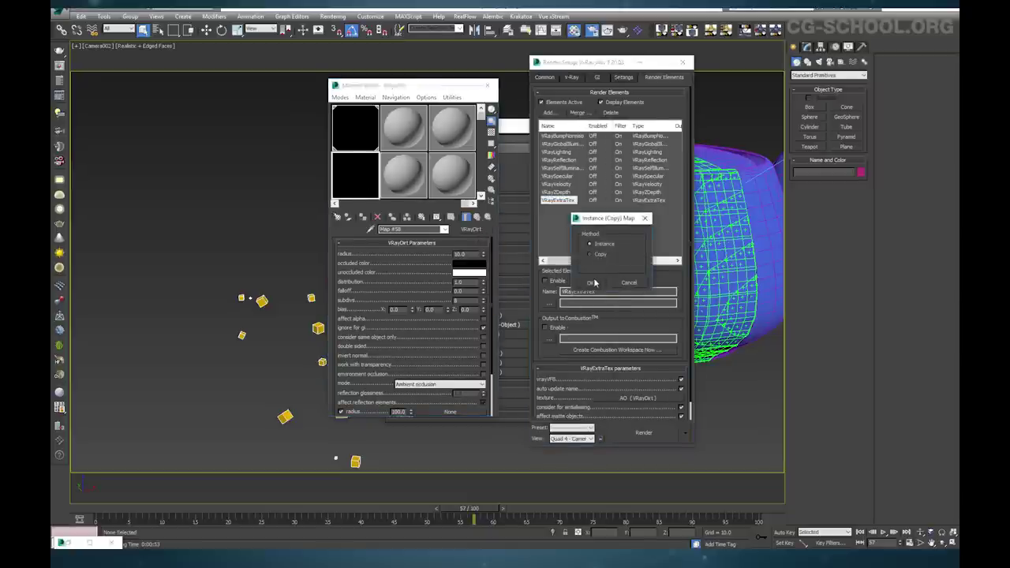
click(590, 281)
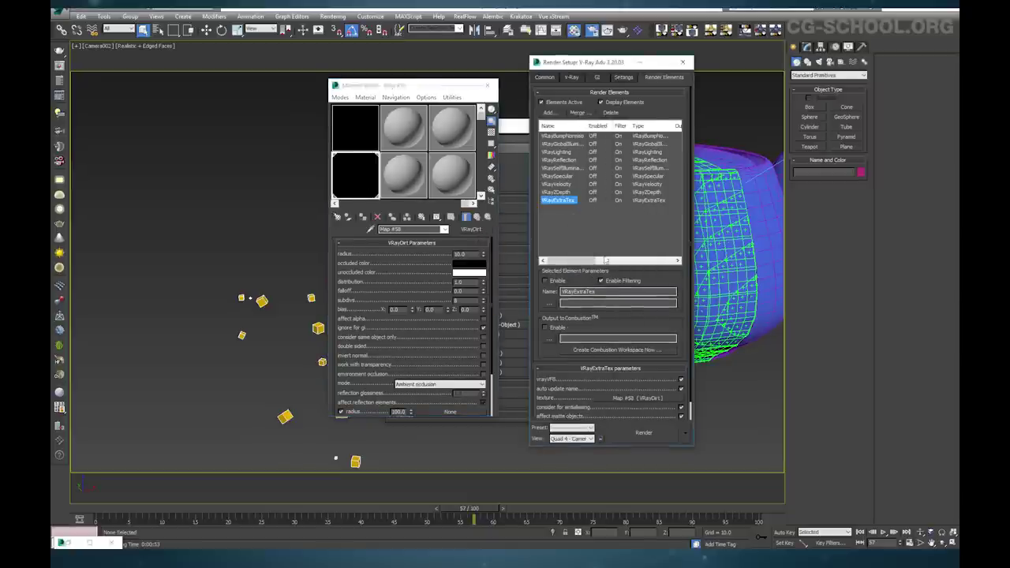
click(559, 200)
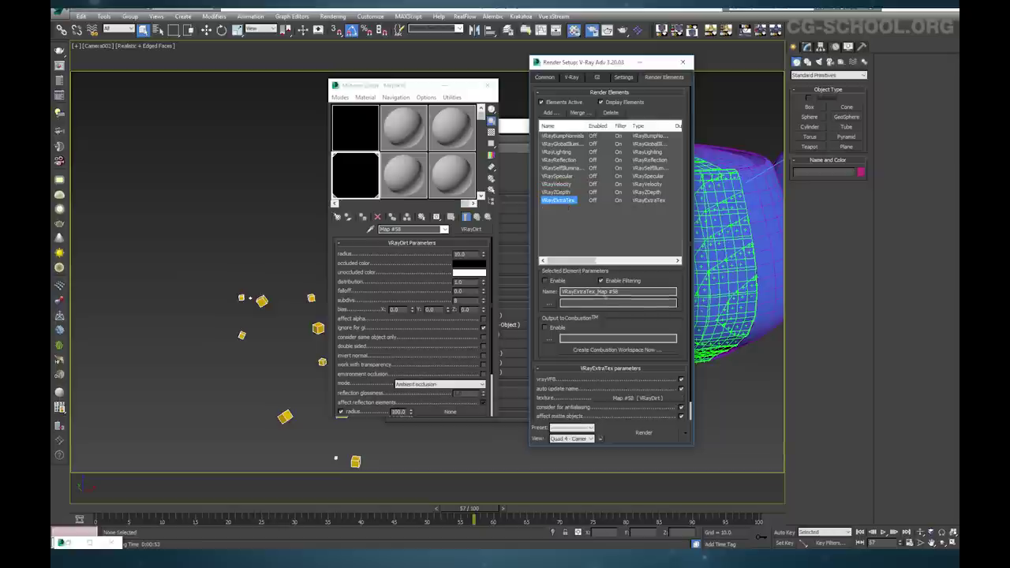
Try out different suffixes at the end of the VRayExtraTex element's name
drag(562, 292, 533, 300)
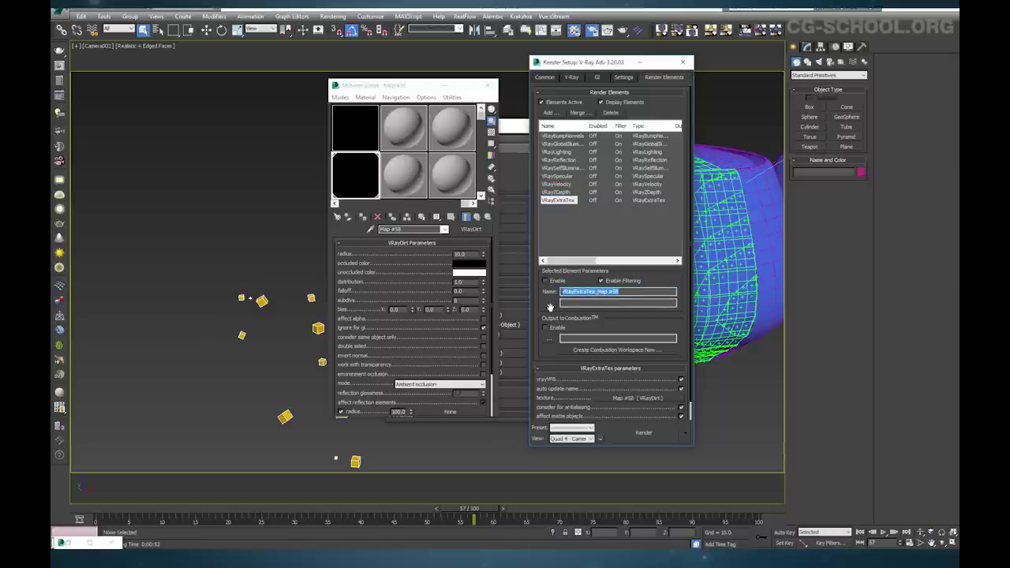
click(634, 291)
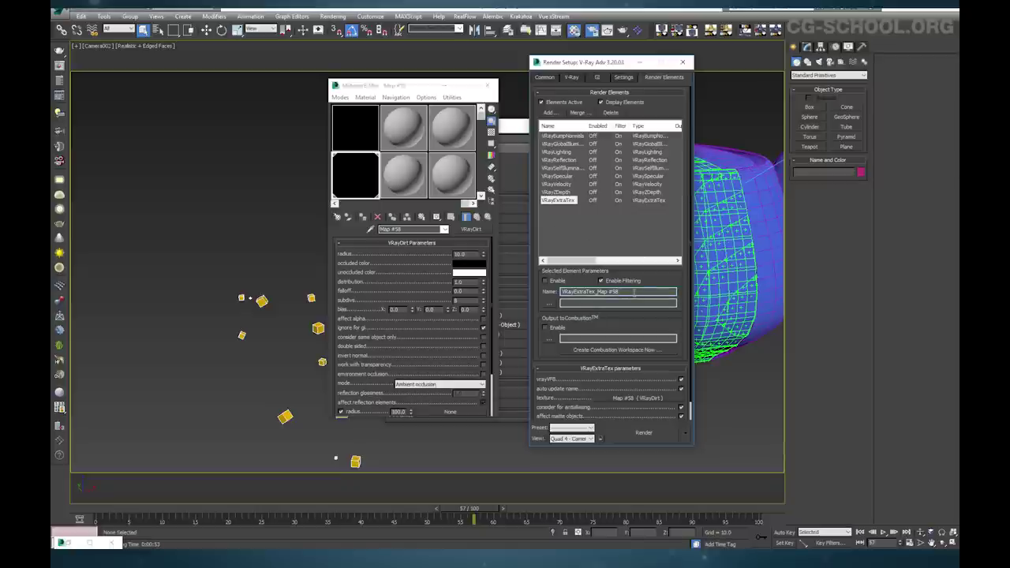
text(d)
key(BackSpace)
key(BackSpace)
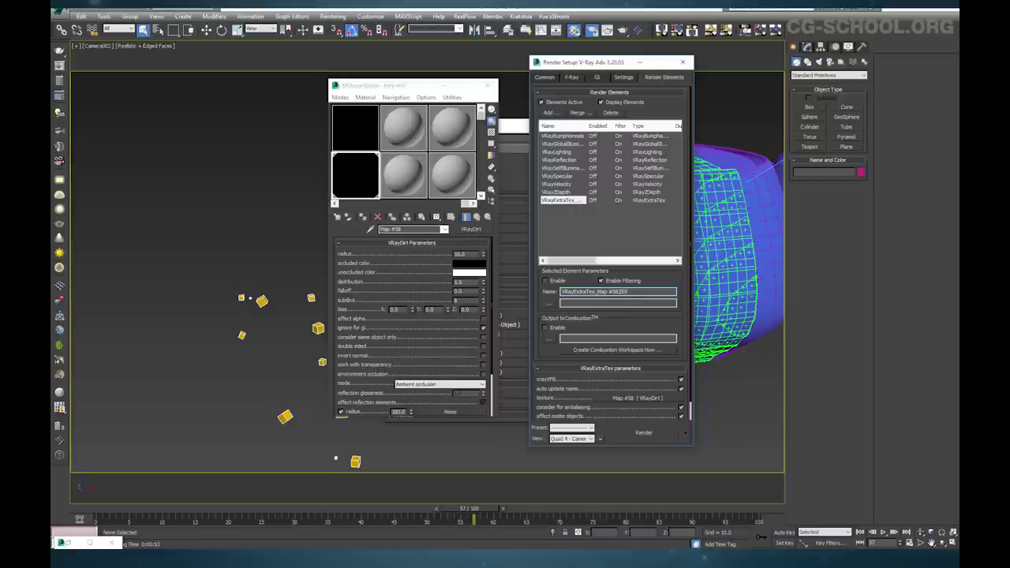
click(636, 292)
key(ctrl+a)
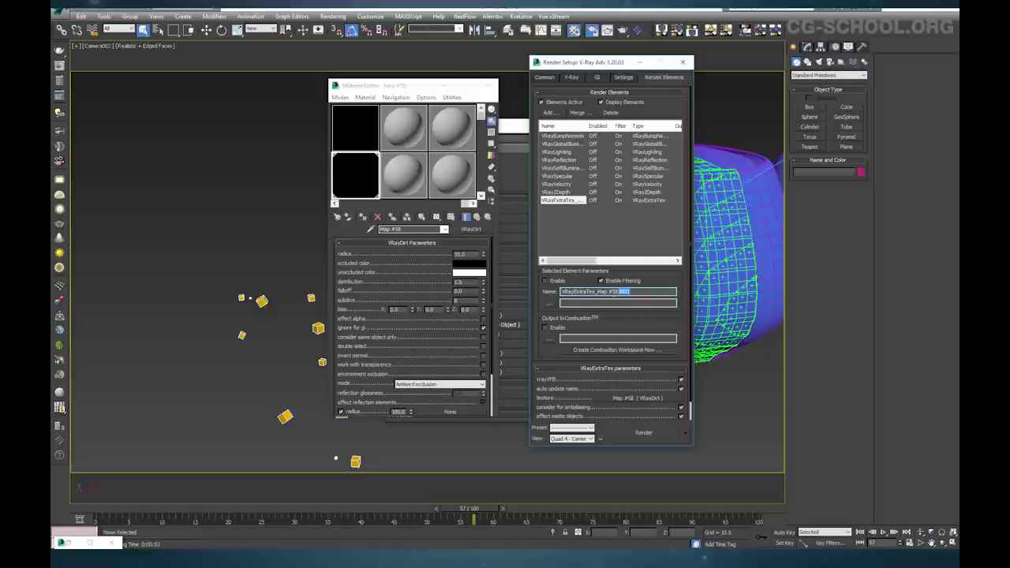
Reassign the AO map as an instance to the VRayExtraTex element's texture and reselect the element to update its name
click(362, 150)
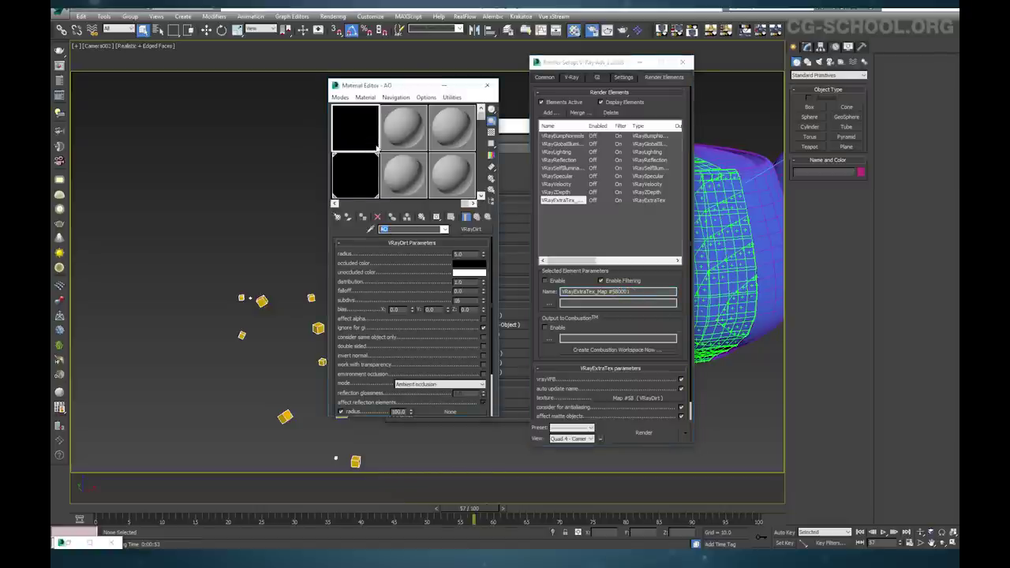
drag(366, 128, 637, 397)
click(590, 282)
click(563, 193)
click(561, 200)
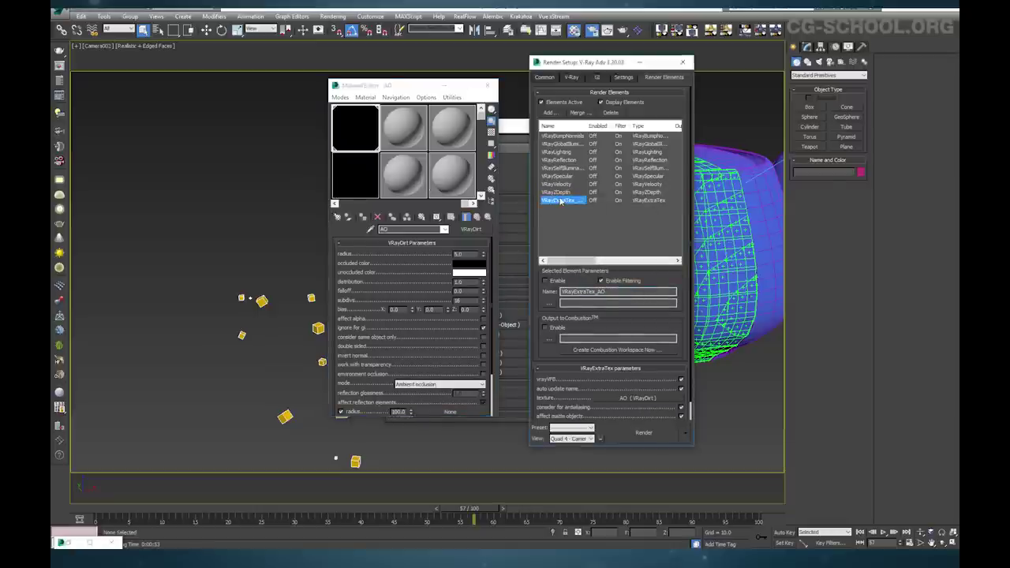
Rename the VRayExtraTex_AO render element as VRay_AO and close the Material Editor
click(600, 291)
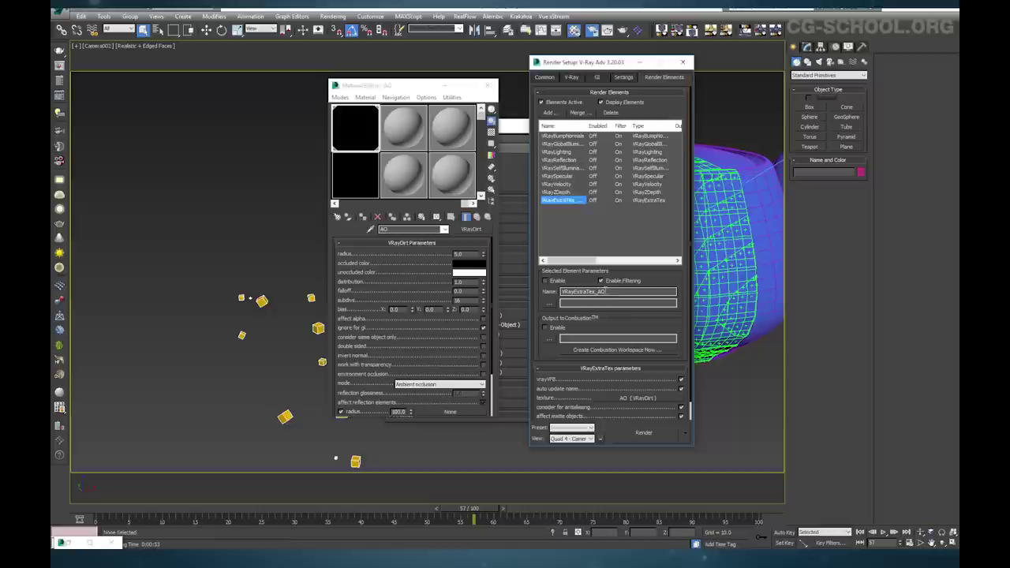
drag(597, 292, 580, 293)
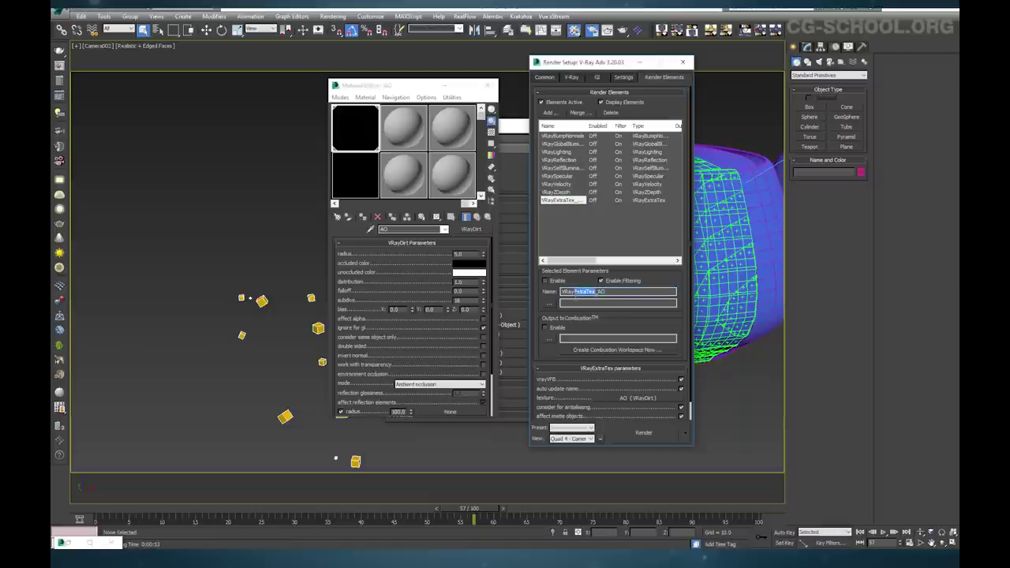
key(BackSpace)
text(_)
click(487, 84)
Select the VRayVelocity render element to show its parameters and close the Material/Map Browser
click(565, 185)
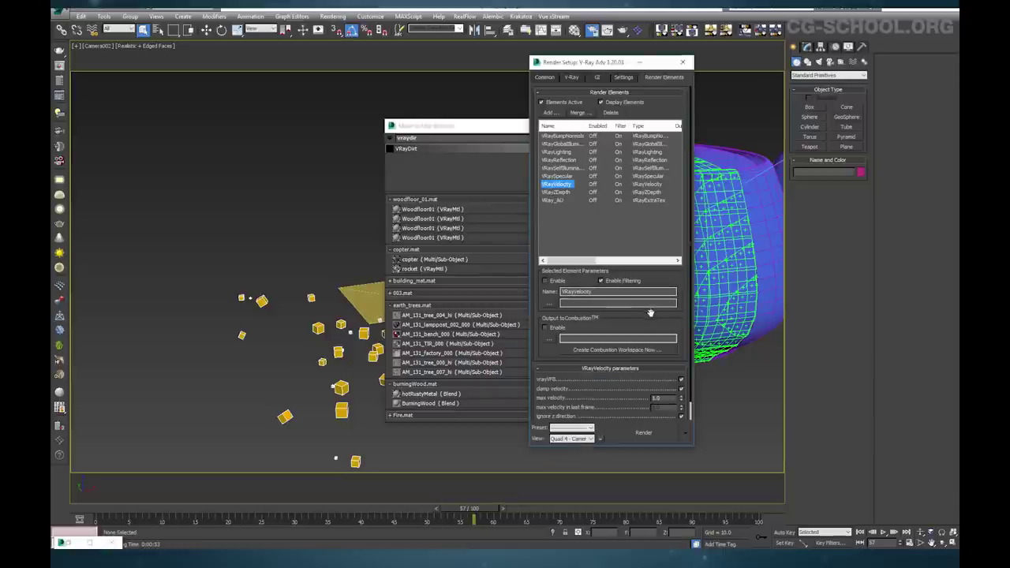
scroll(645, 261, down, 1)
drag(473, 129, 265, 140)
click(388, 141)
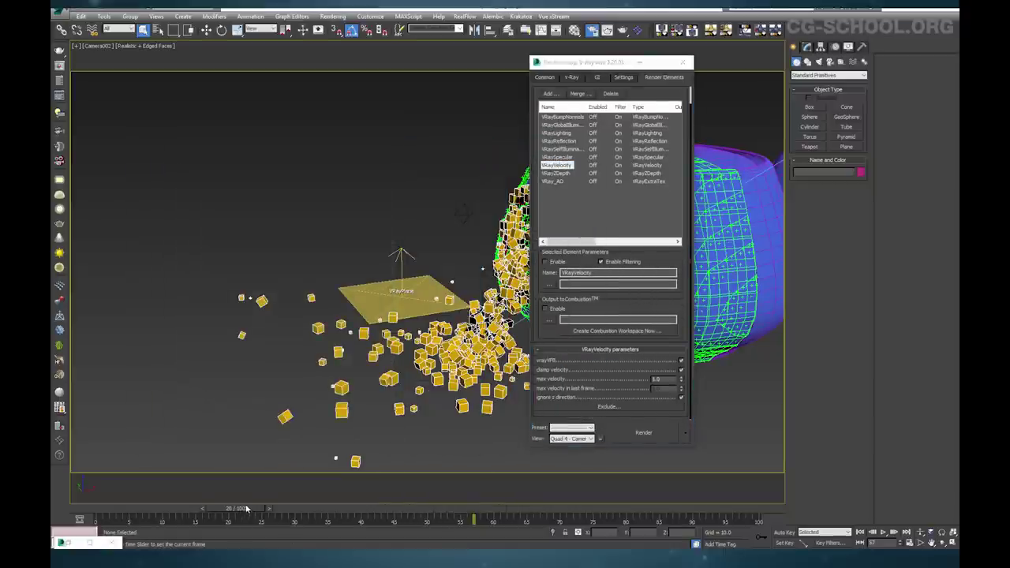
Go to frame 22, start a test render of the camera view, and close the V-Ray messages window
click(251, 507)
drag(255, 507, 250, 510)
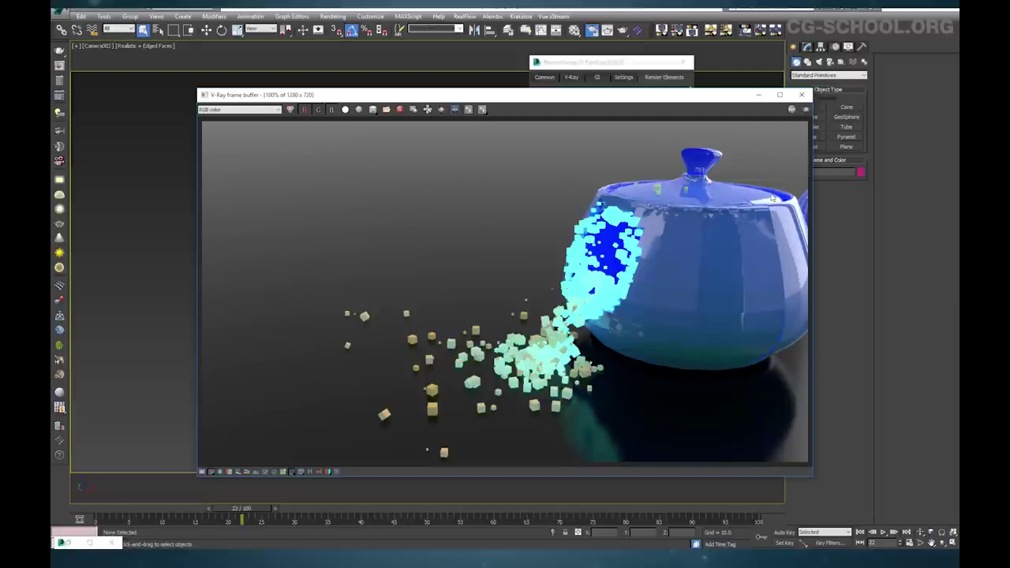
click(804, 110)
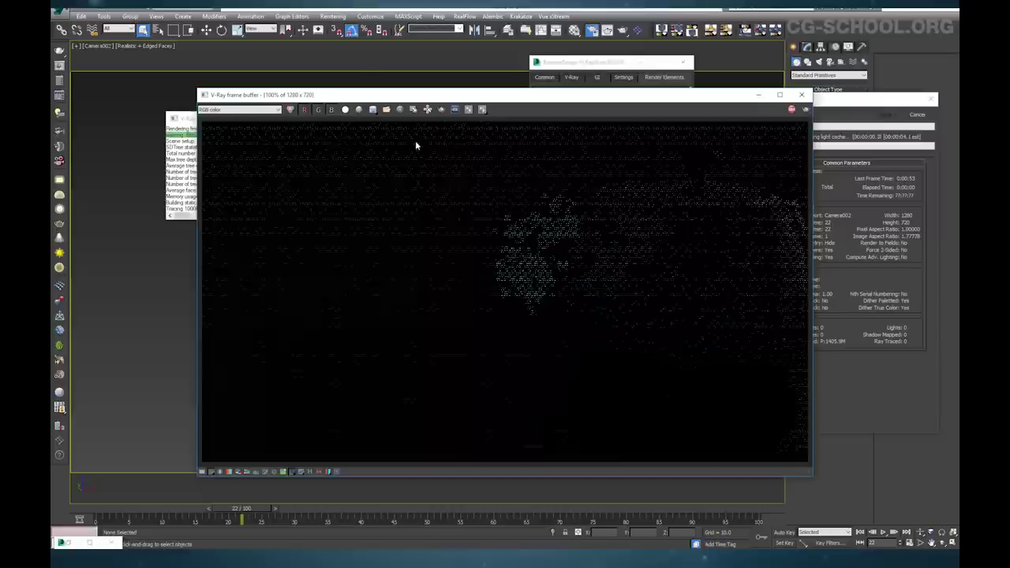
click(189, 119)
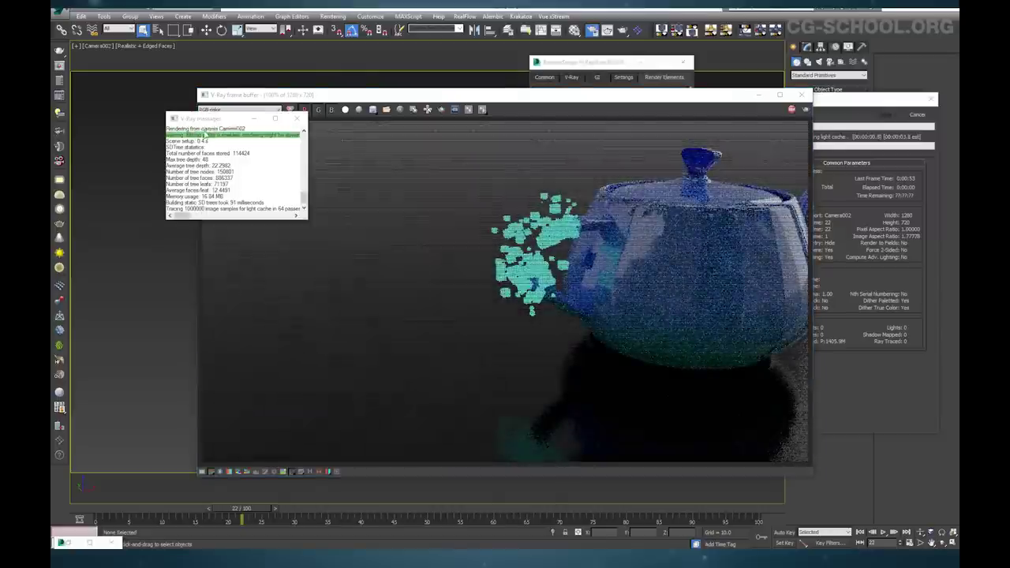
click(296, 119)
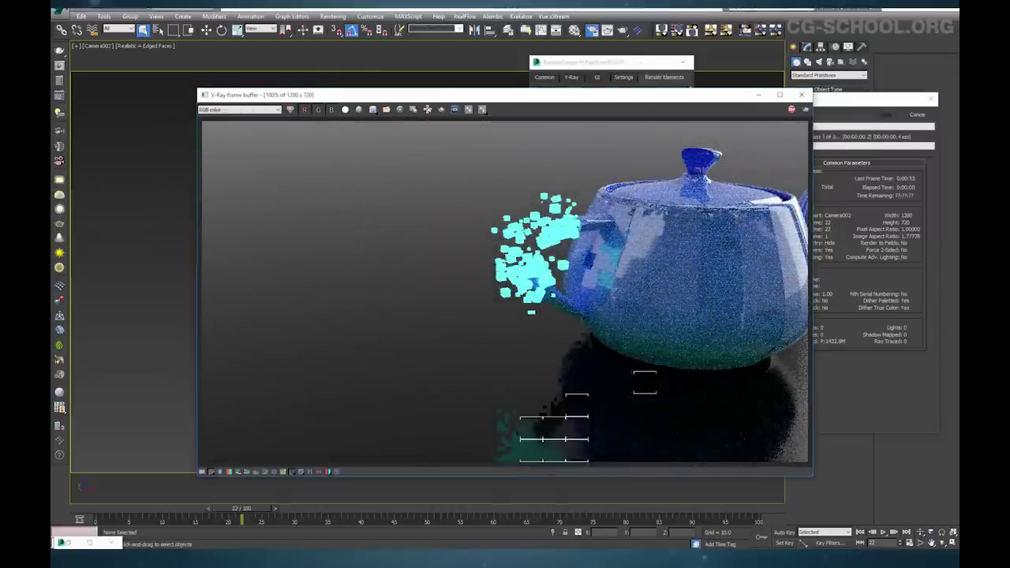
Inspect the VRayVelocity, VRayBumpNormals, VRayLighting and VRayReflection passes in the frame buffer while it renders
click(239, 109)
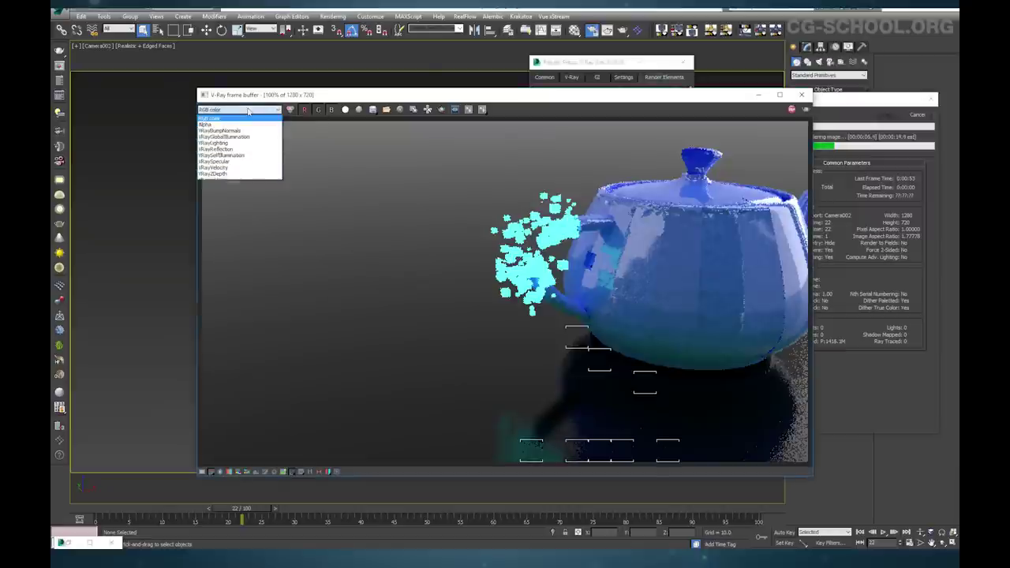
click(239, 169)
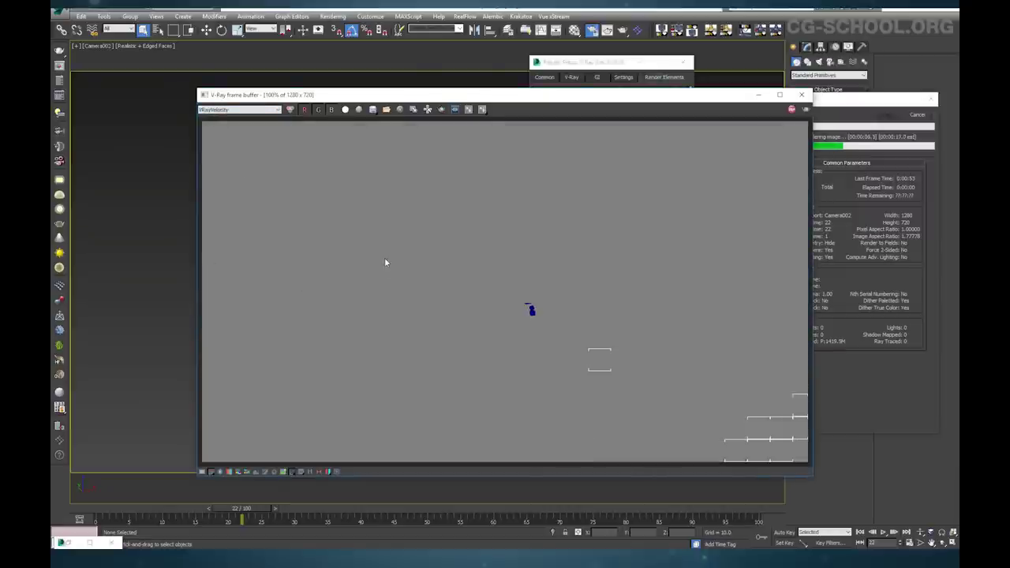
click(256, 110)
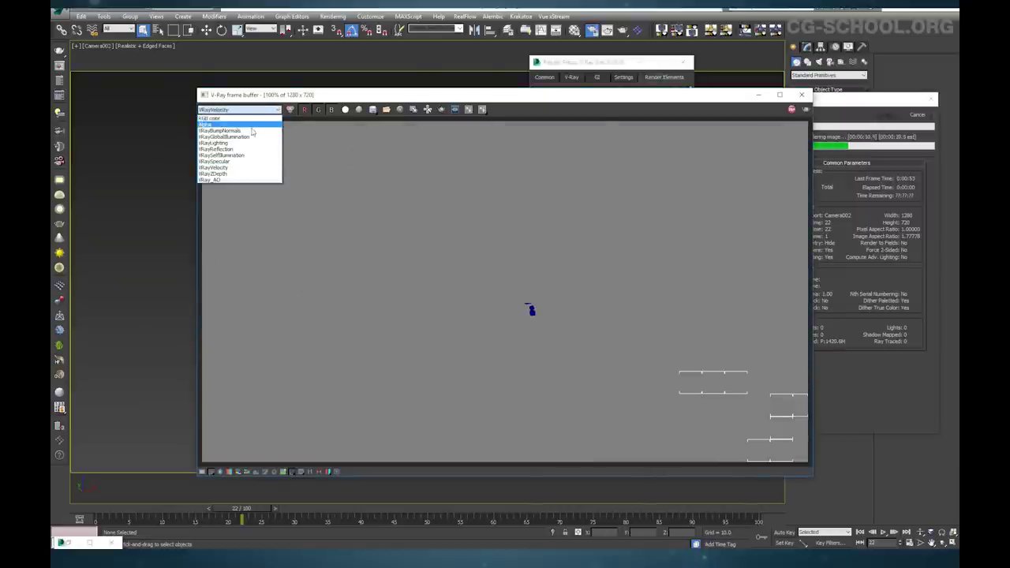
click(251, 131)
click(259, 110)
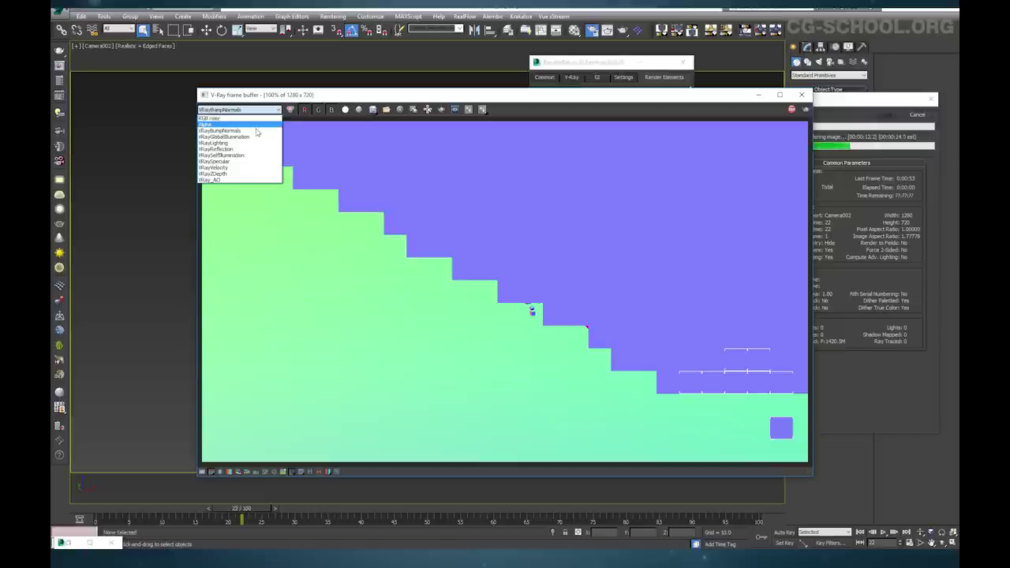
click(251, 144)
click(255, 110)
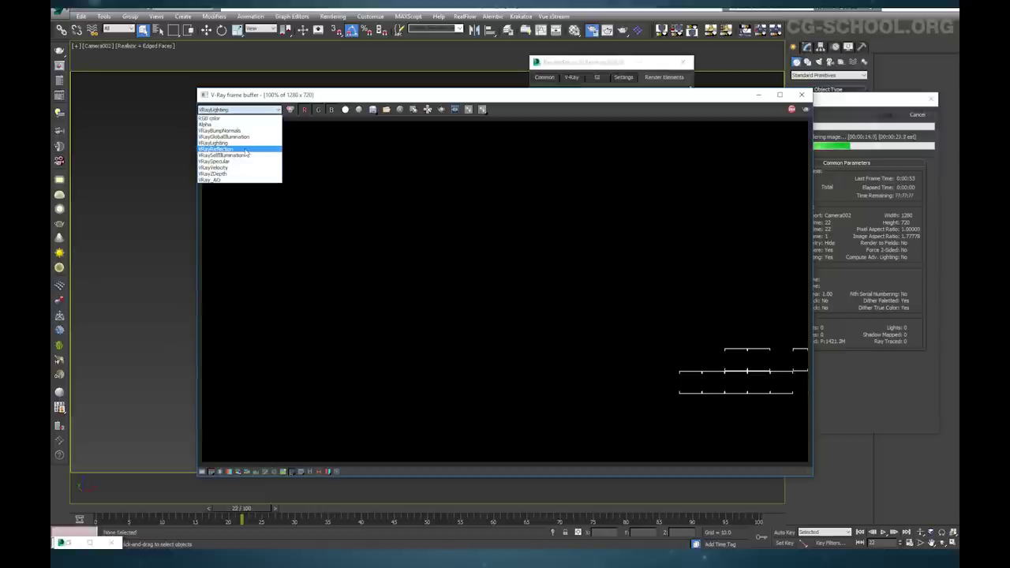
click(252, 149)
Inspect the VRaySelfIllumination and VRaySpecular passes in the frame buffer
click(255, 110)
click(247, 155)
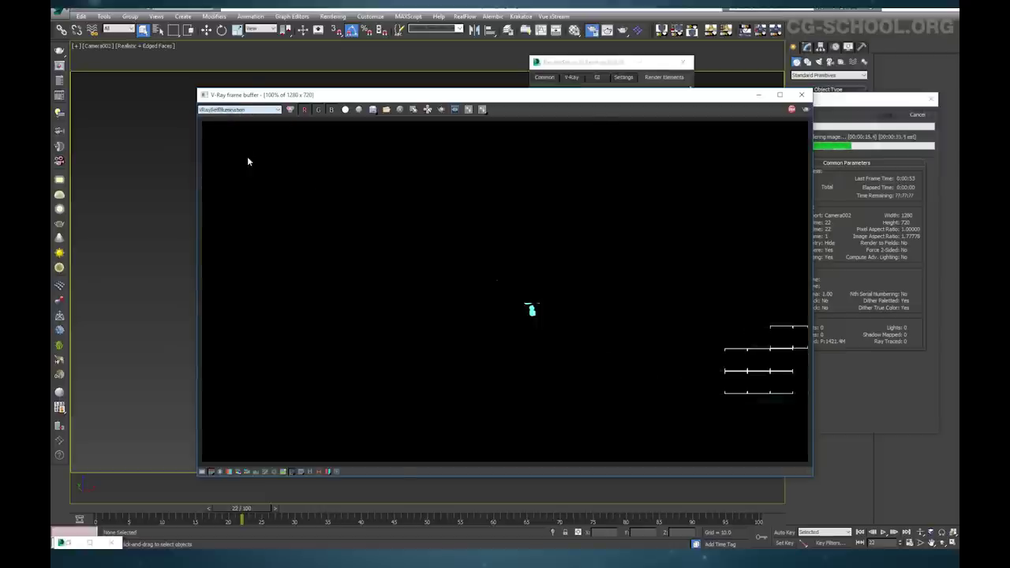
scroll(255, 110, up, 4)
click(256, 110)
click(251, 155)
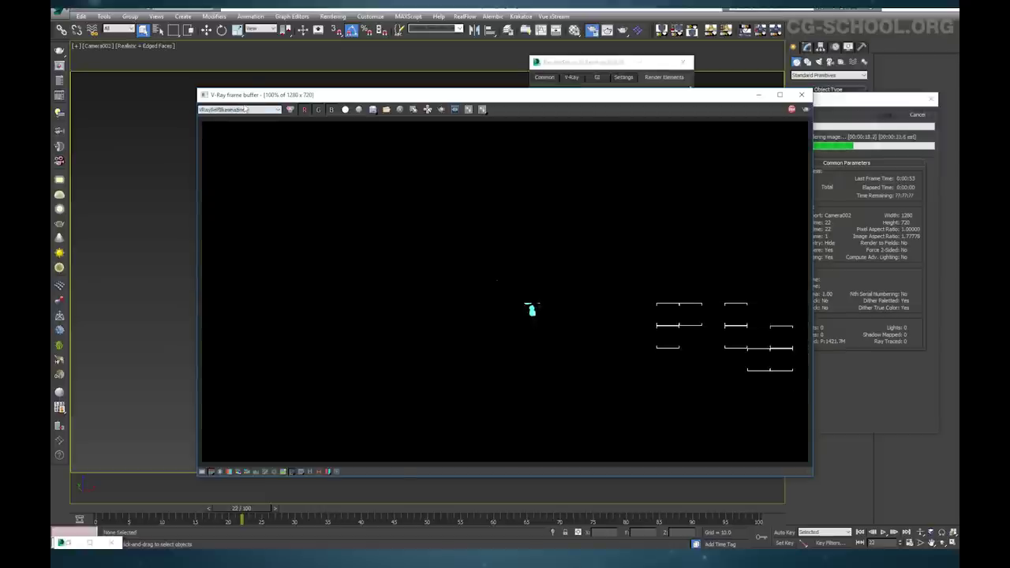
click(255, 110)
click(237, 161)
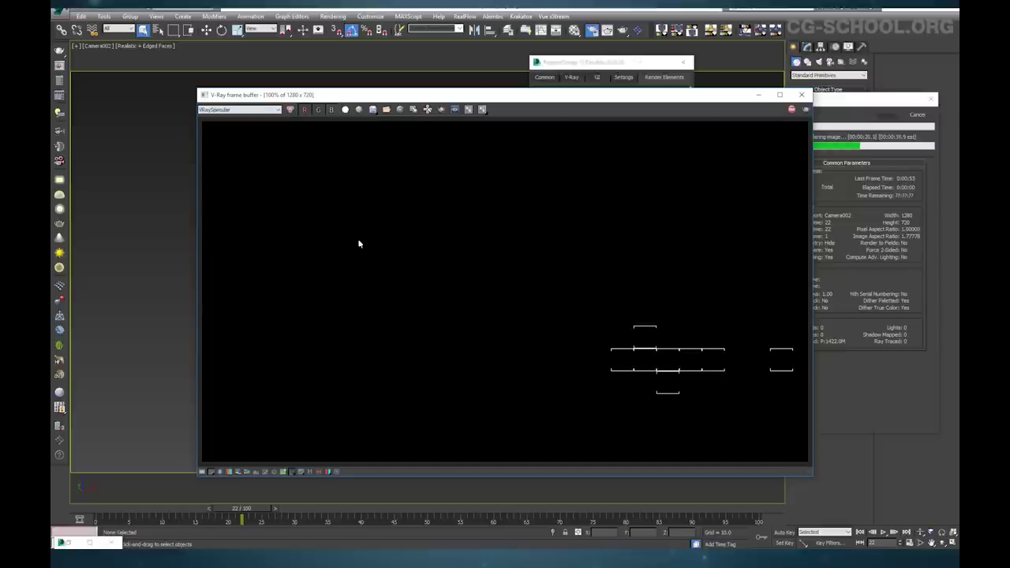
Inspect the VRayZDepth and VRay_AO passes, and return to the VRayVelocity pass
click(244, 110)
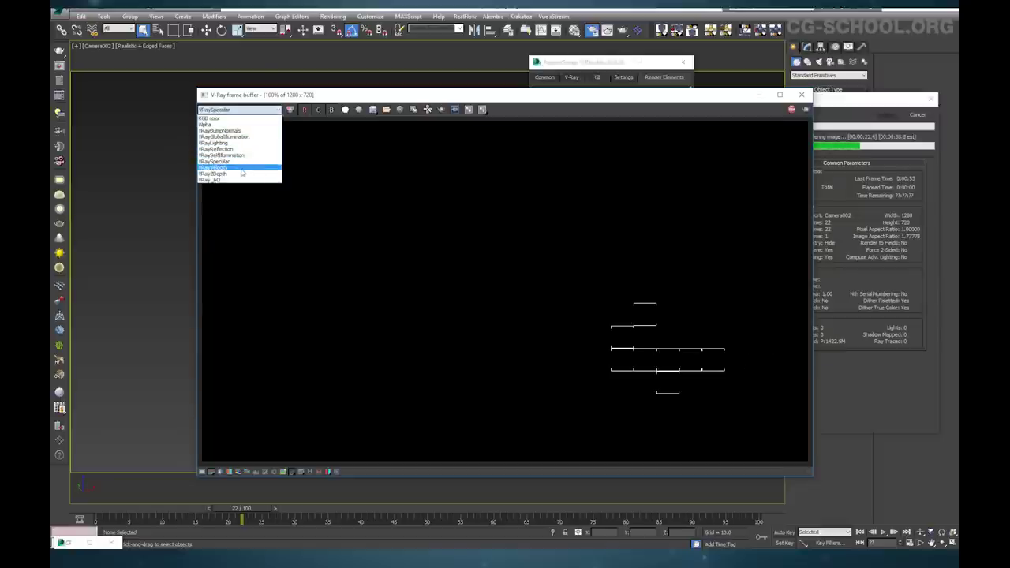
click(244, 174)
click(245, 110)
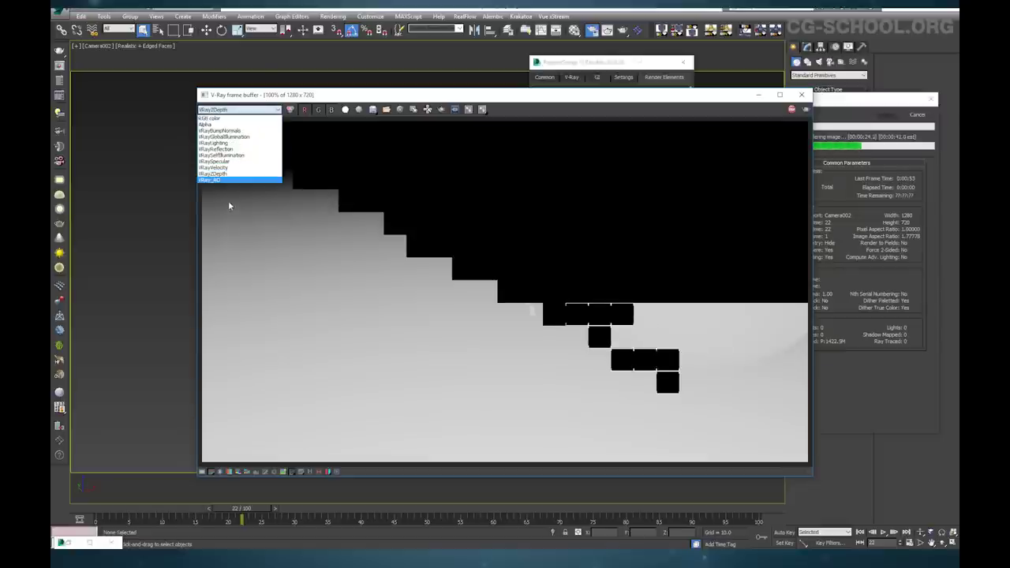
click(245, 180)
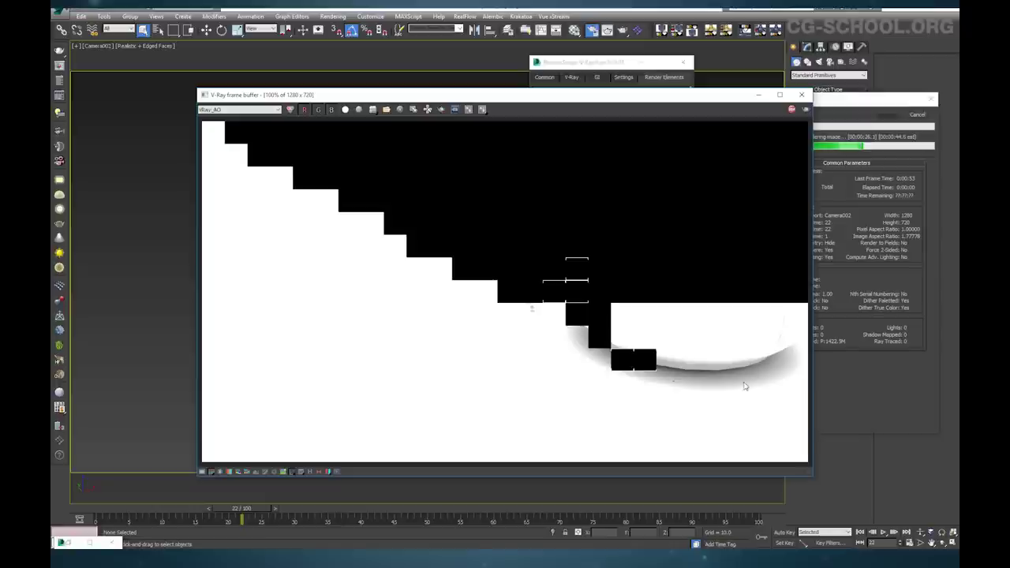
click(245, 109)
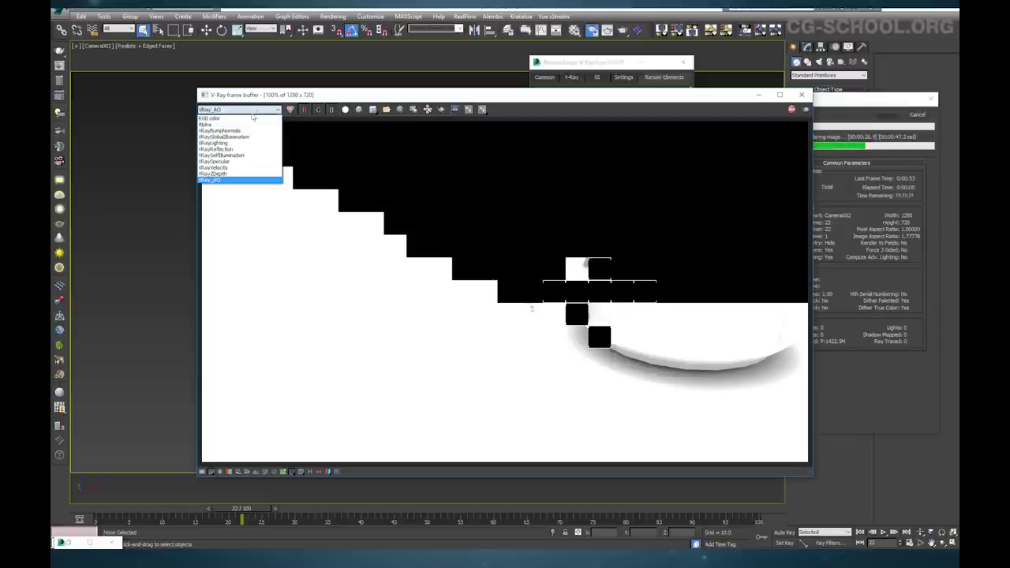
click(236, 167)
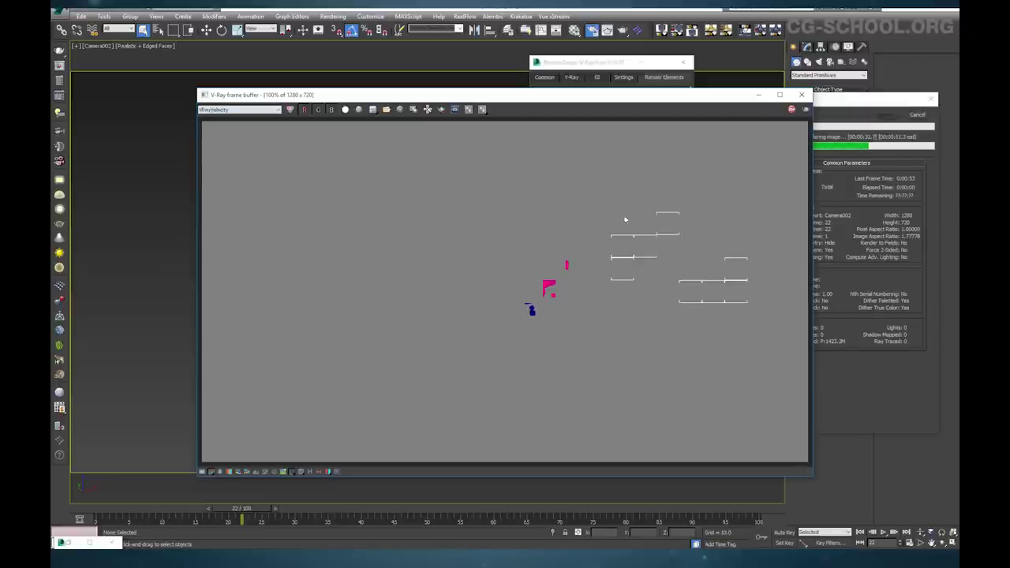
Cancel the test render and set the VRayVelocity element's max velocity to 40
click(801, 94)
click(915, 117)
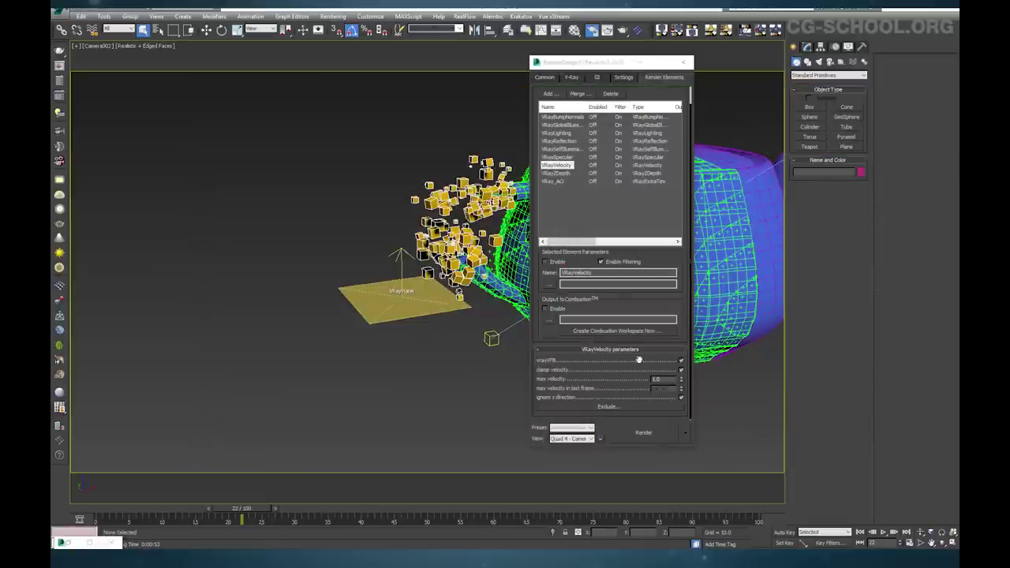
double_click(662, 379)
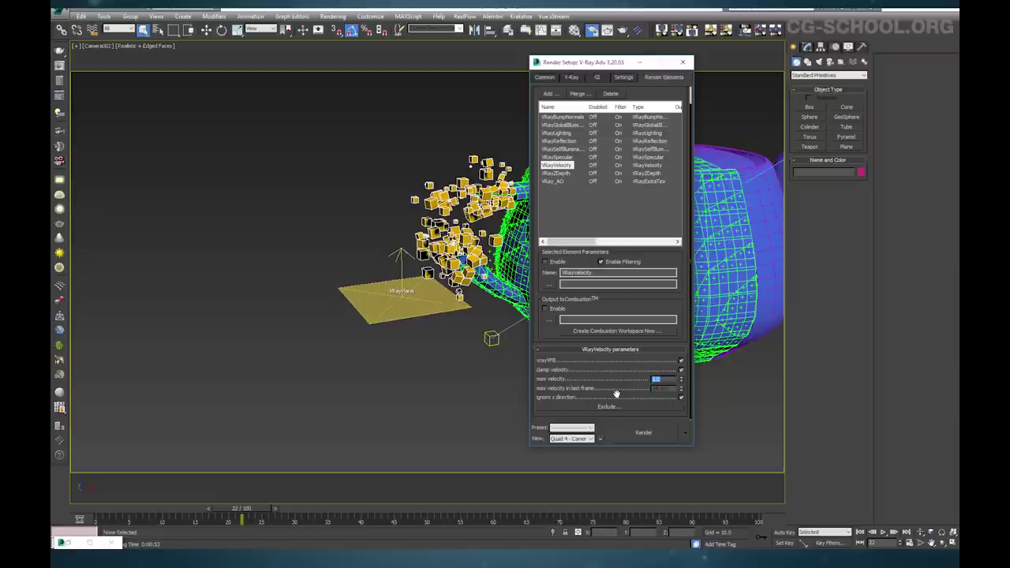
text(5)
text(40)
key(Return)
scroll(649, 332, up, 1)
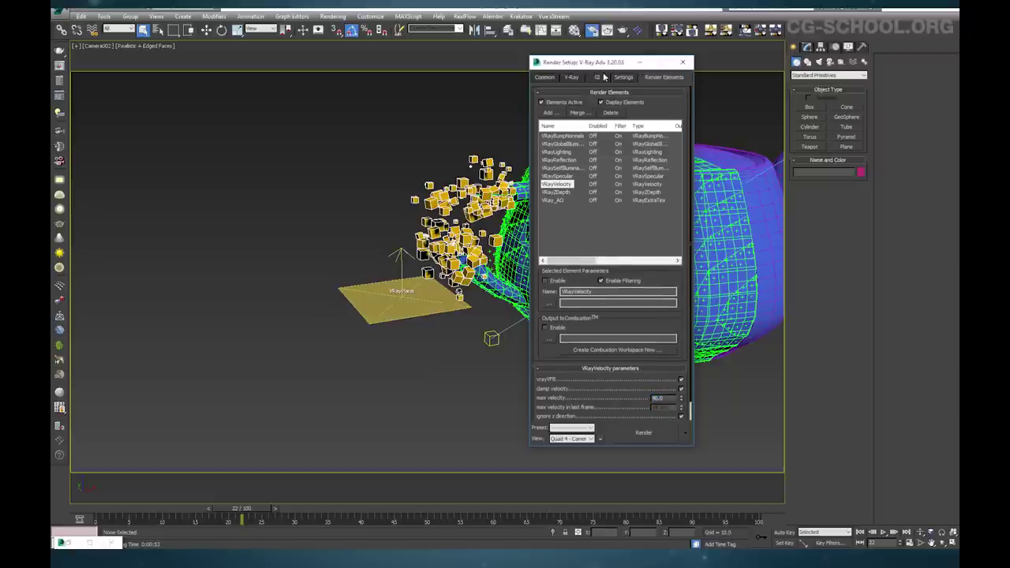
Add a MultiMatteElement named mat_mask_01 and turn on its isMATID option
click(560, 114)
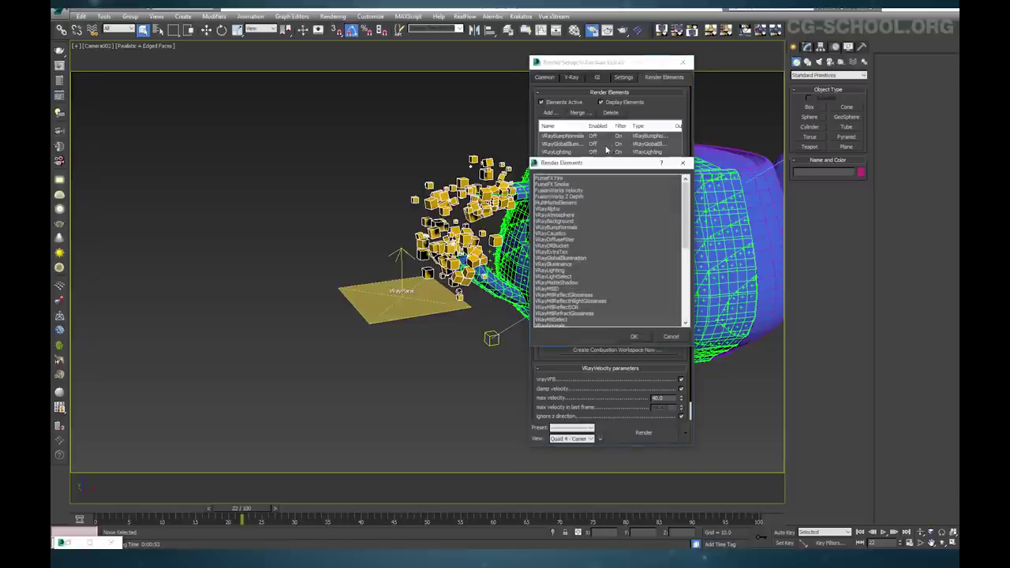
double_click(575, 201)
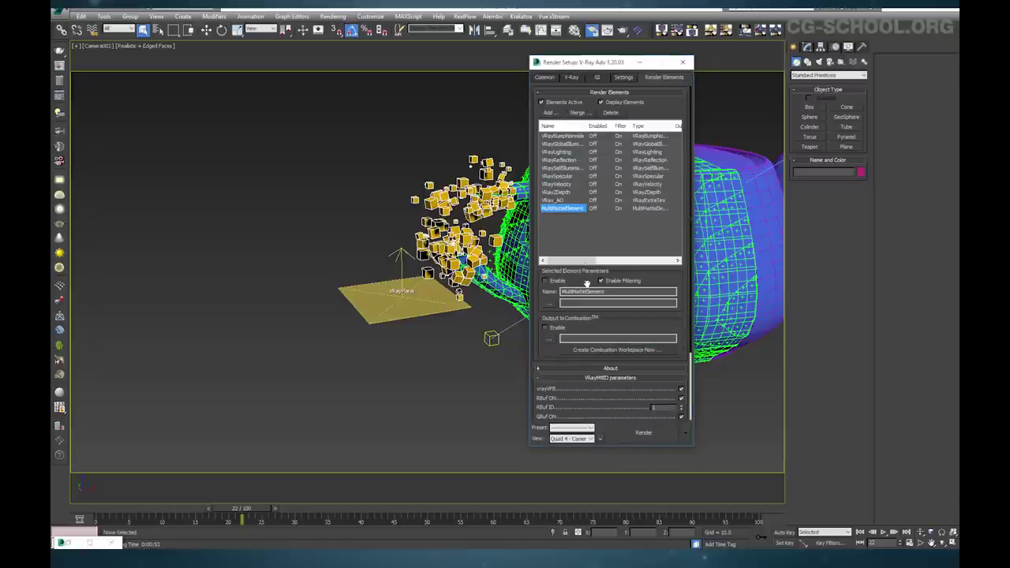
double_click(587, 291)
text(mat_mask_01)
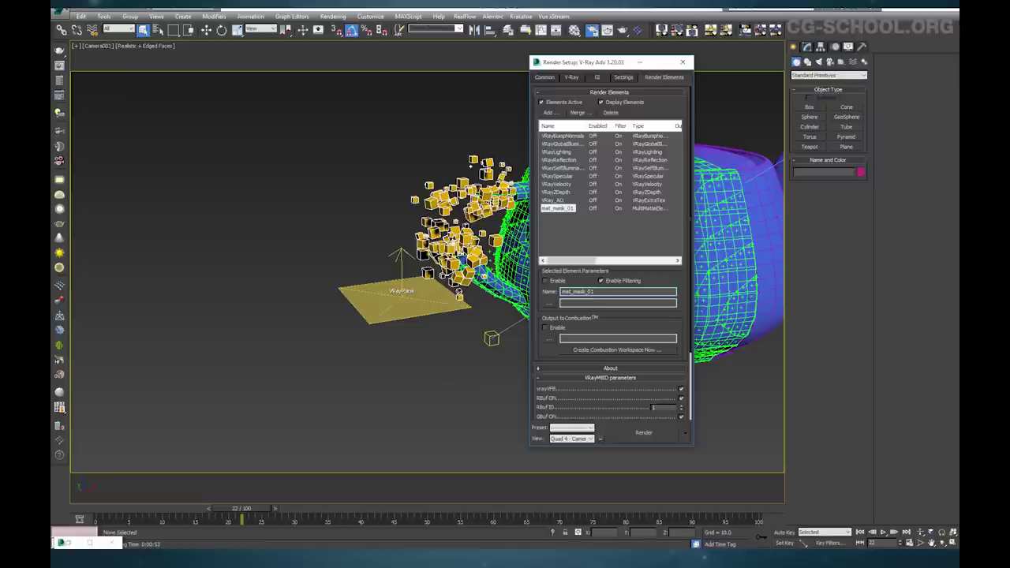
scroll(615, 339, down, 3)
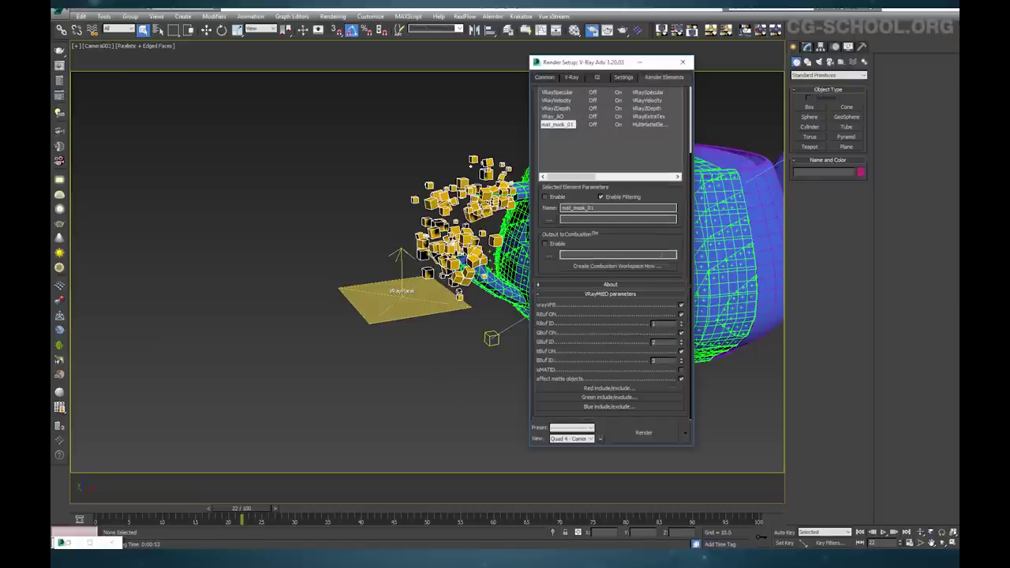
click(681, 370)
Pick the teapot's Blue Glossy material into a free Material Editor slot and assign its material ID channel
drag(595, 68, 584, 71)
click(574, 31)
click(418, 190)
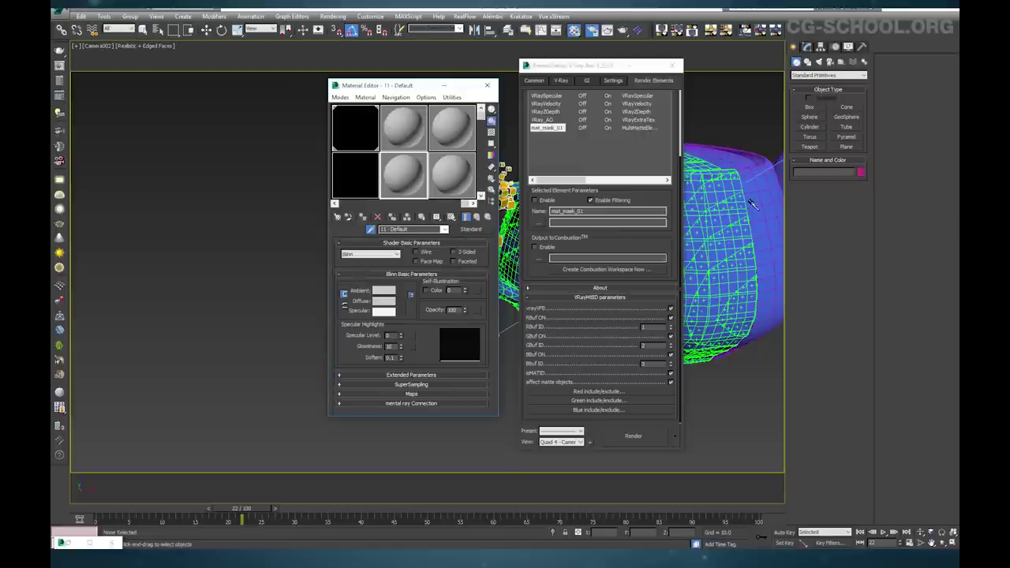
click(752, 203)
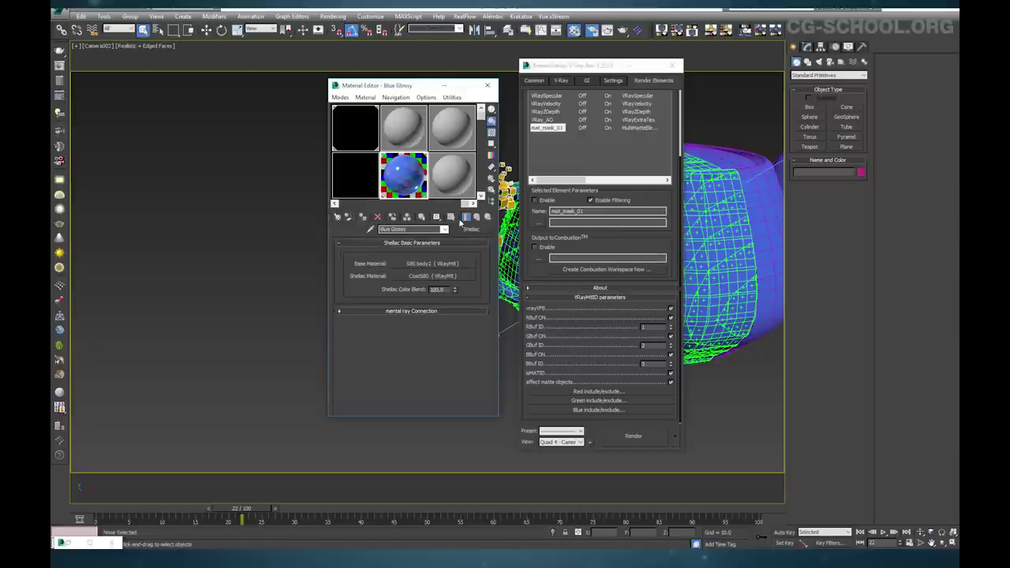
drag(437, 220, 437, 259)
Pick the Multi_Thinking001 material from the particle cubes into a free Material Editor slot
drag(415, 87, 359, 97)
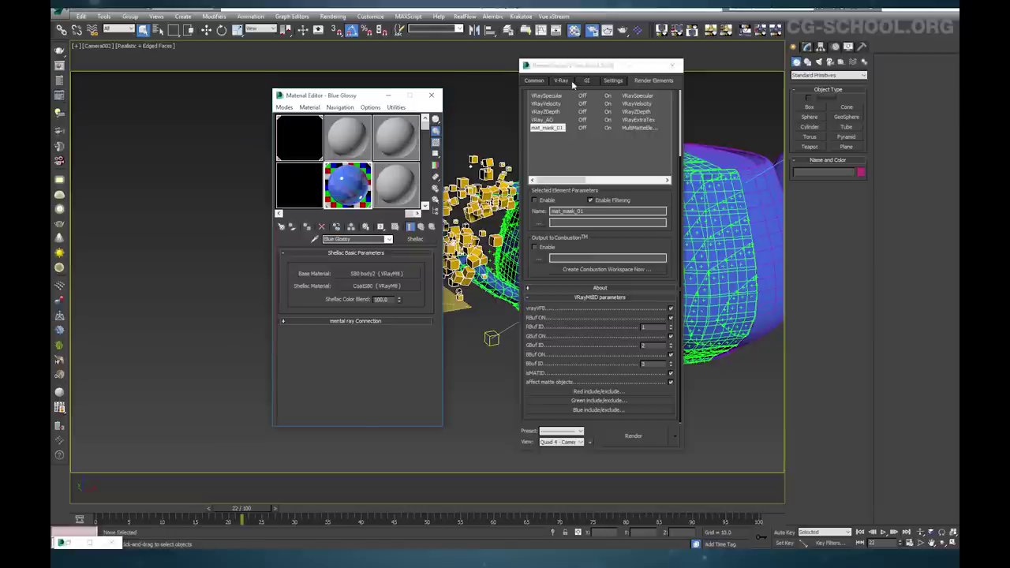
drag(587, 70, 635, 205)
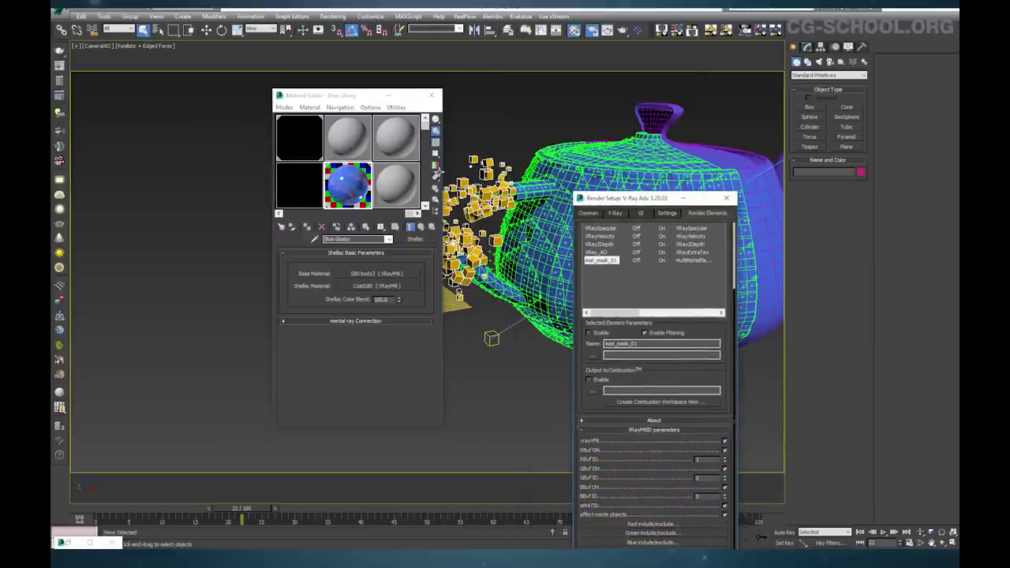
click(353, 136)
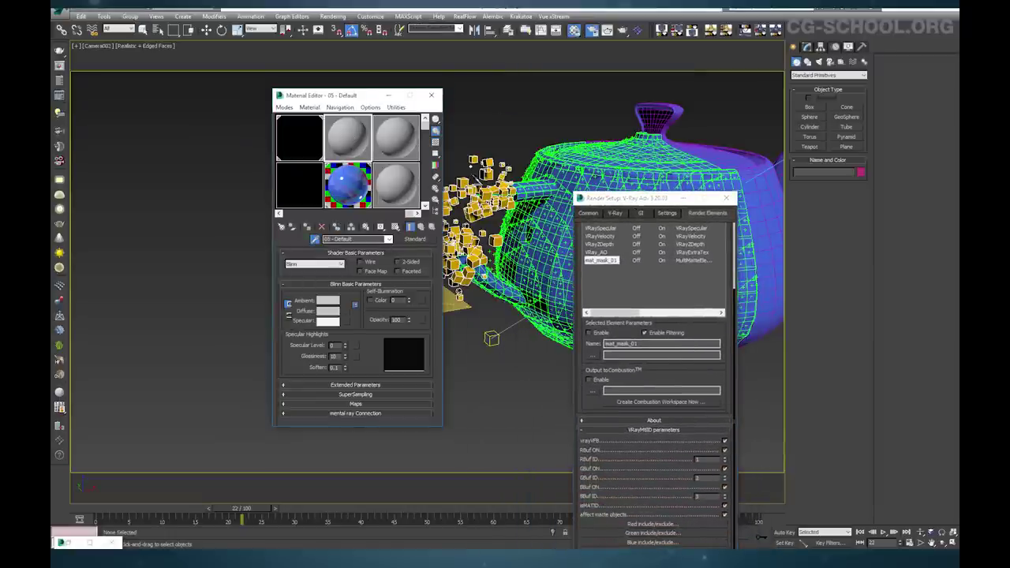
click(458, 177)
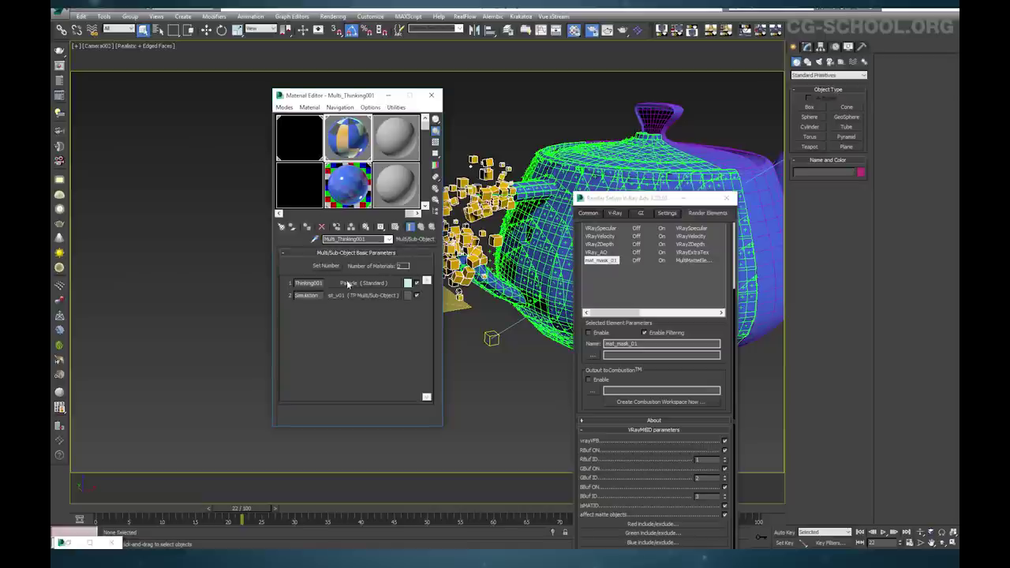
Inspect the cubes' StdShape Blend material, its 15 - Default material ID channel and its light material, and close the Material Editor
click(361, 296)
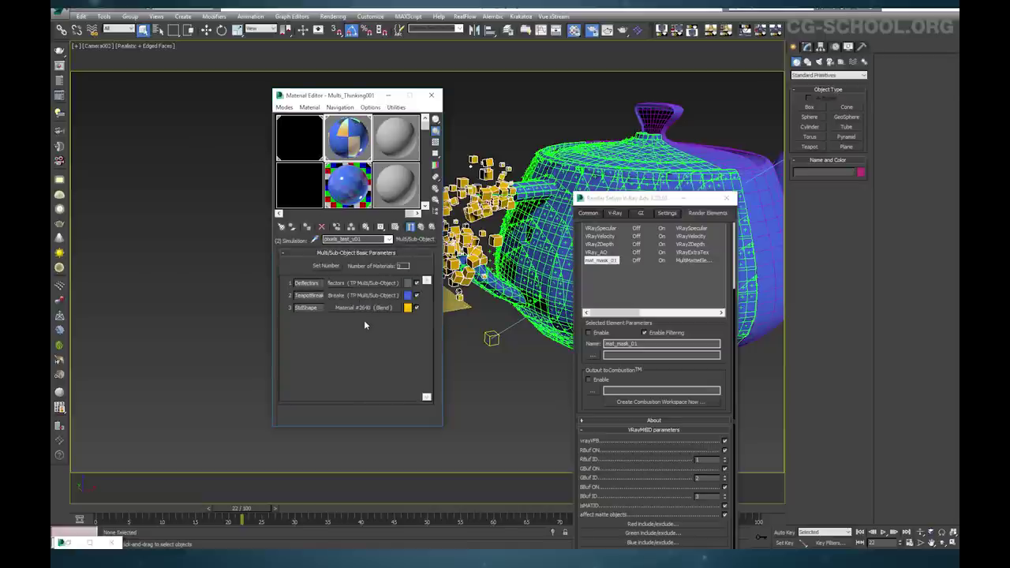
click(374, 308)
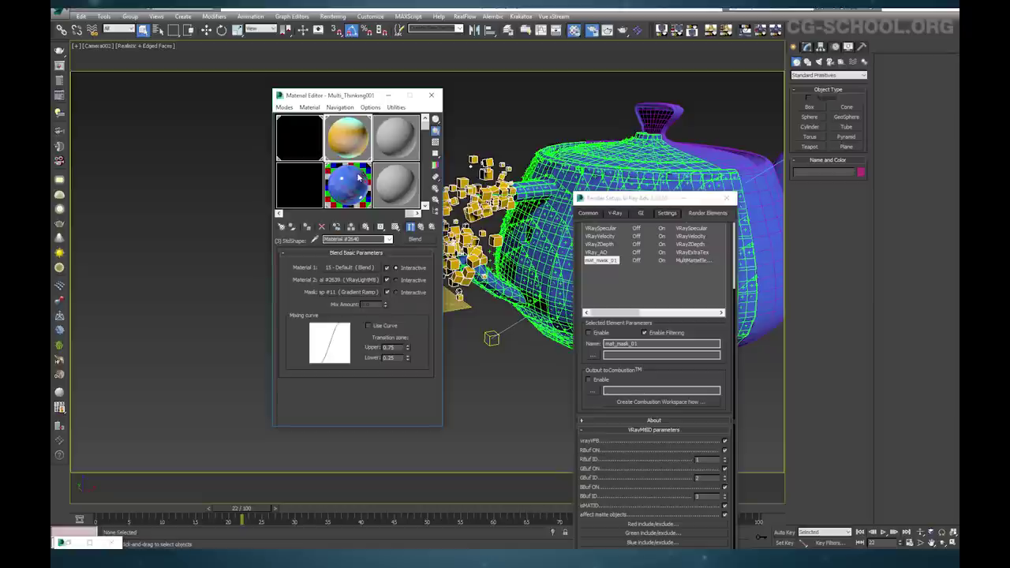
click(361, 267)
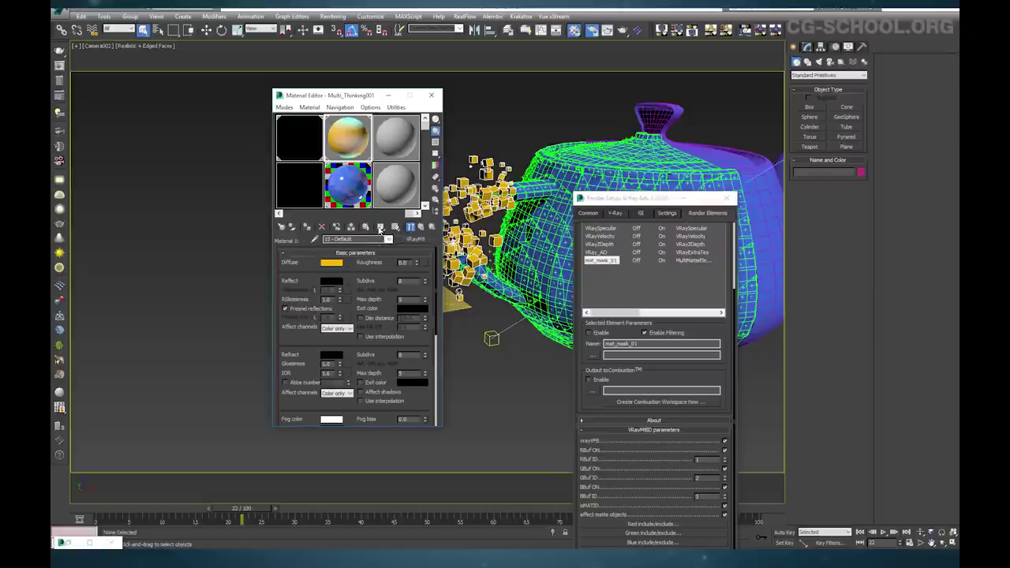
click(382, 229)
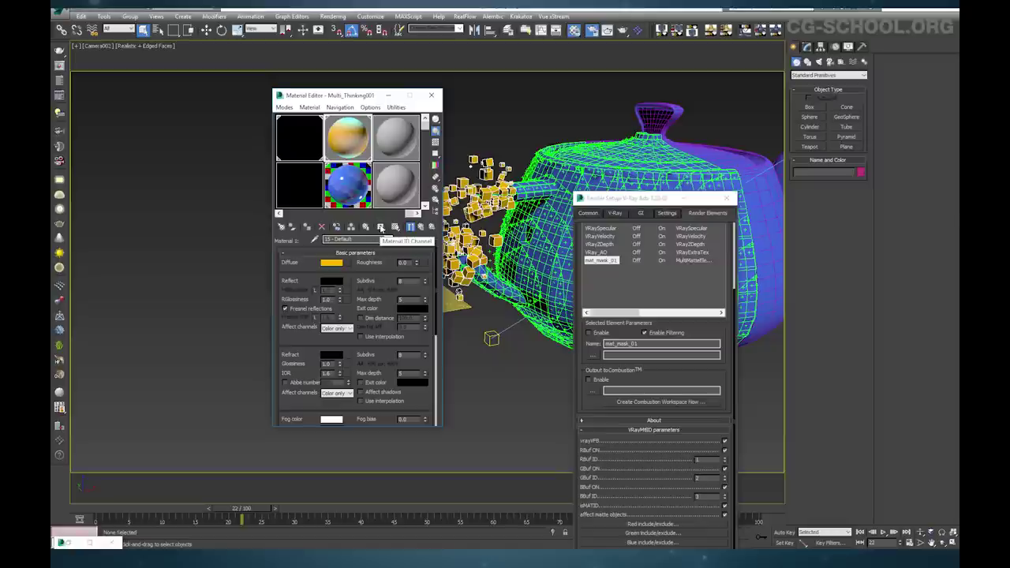
click(422, 228)
click(341, 280)
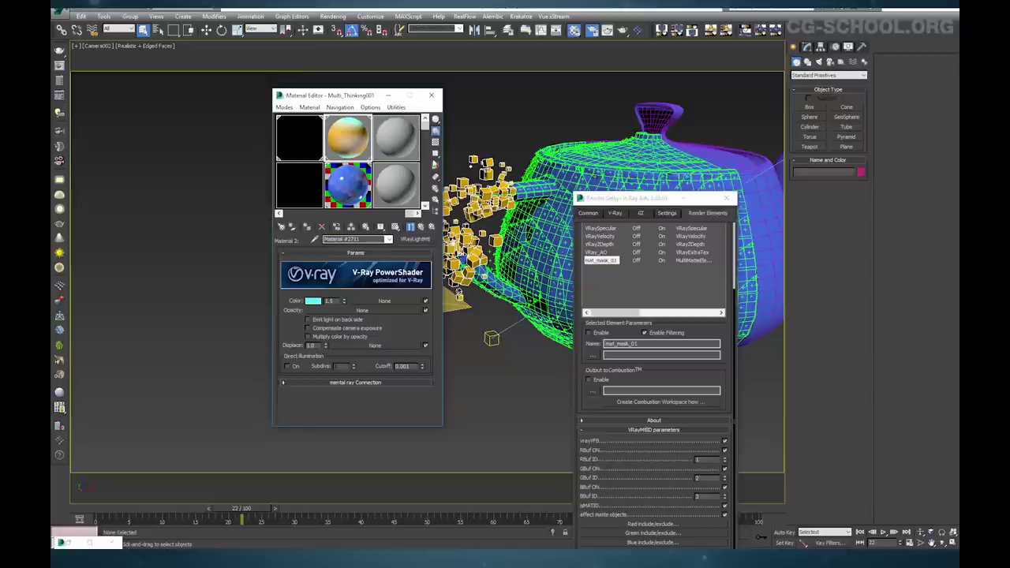
drag(640, 206, 610, 162)
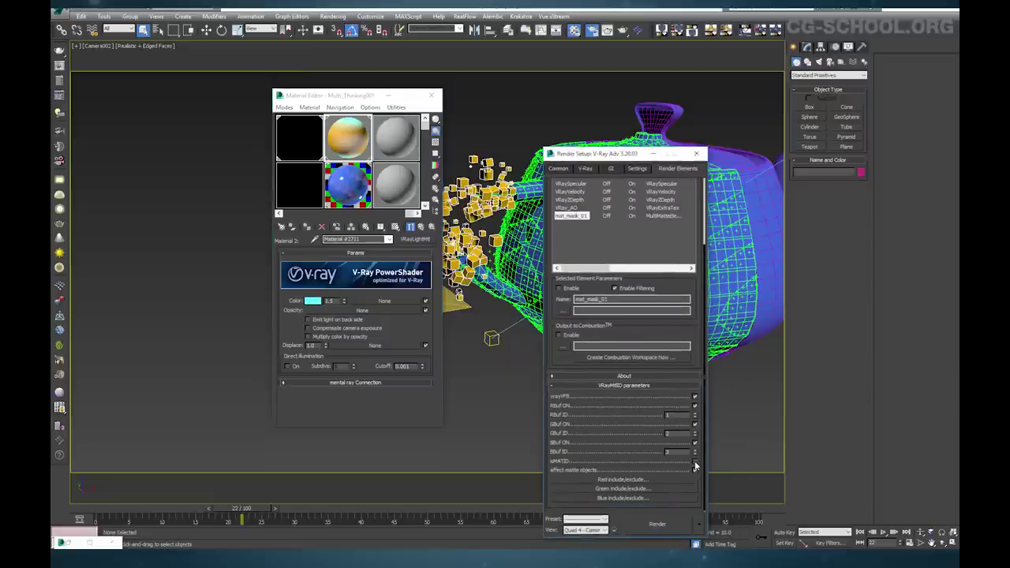
click(431, 95)
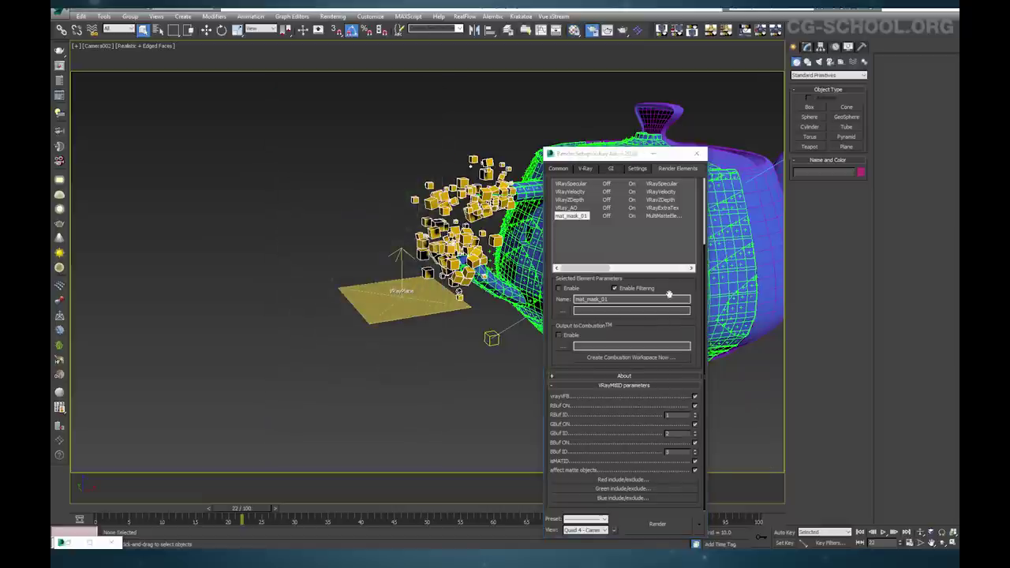
Close the render settings and move the animation to frame 20
scroll(671, 275, up, 3)
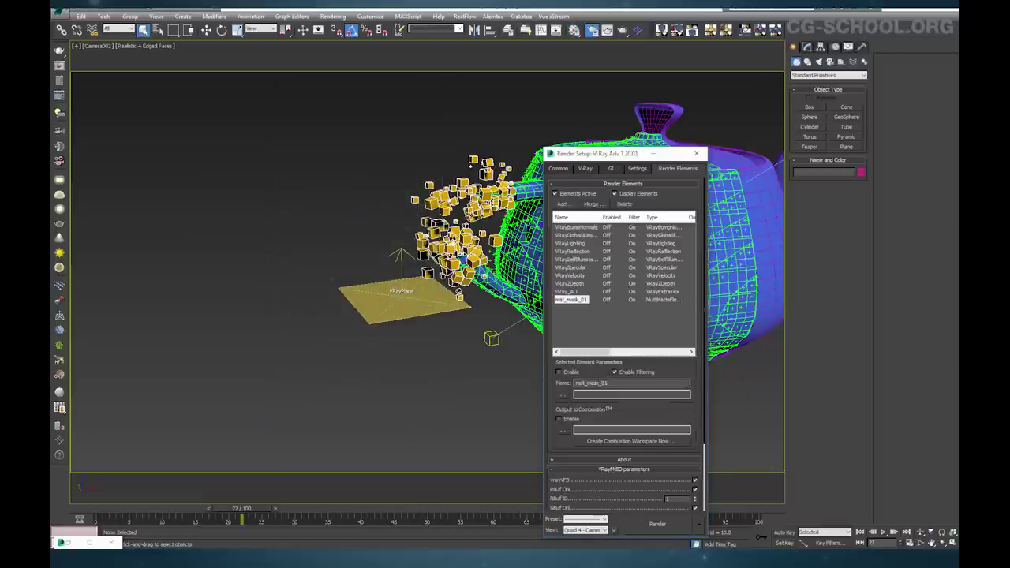
drag(623, 153, 829, 83)
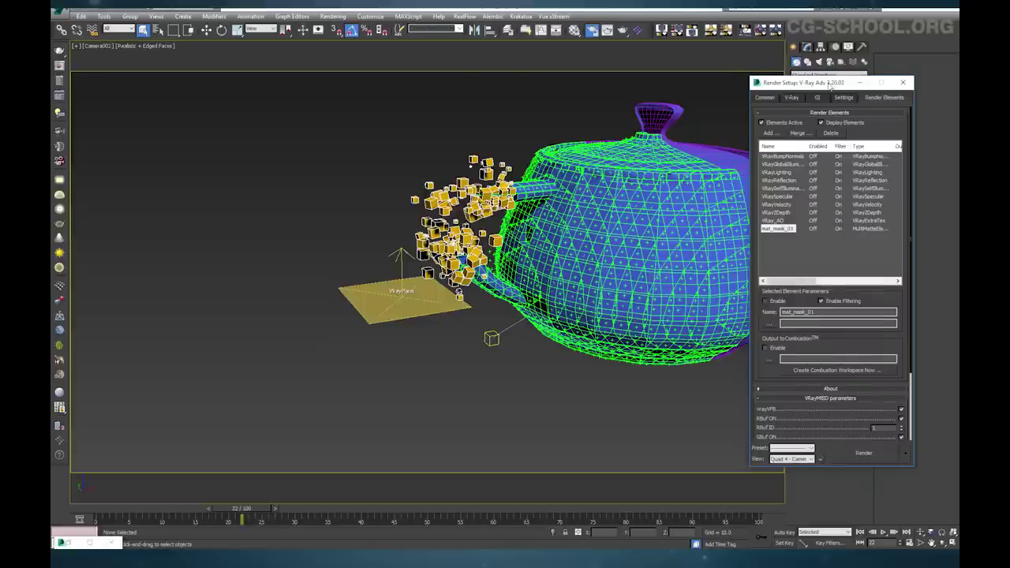
drag(828, 84, 805, 96)
click(825, 108)
click(850, 111)
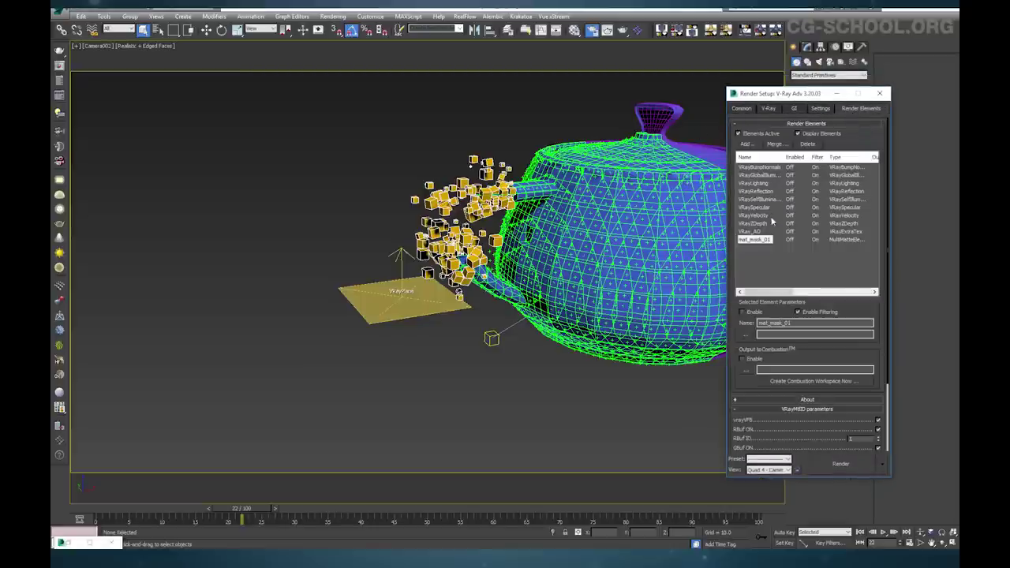
drag(860, 98, 834, 100)
click(852, 94)
drag(209, 514, 189, 511)
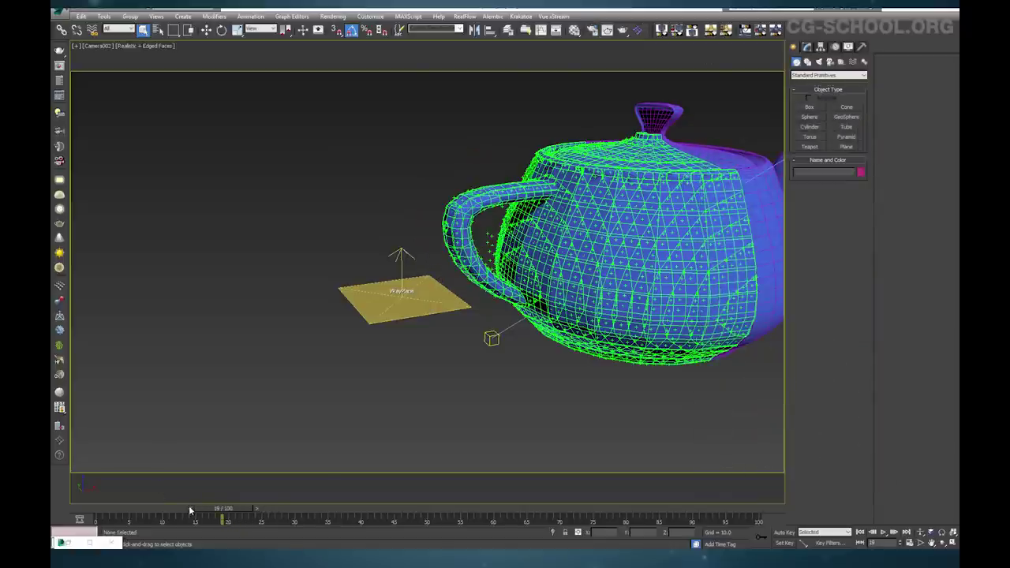
click(265, 507)
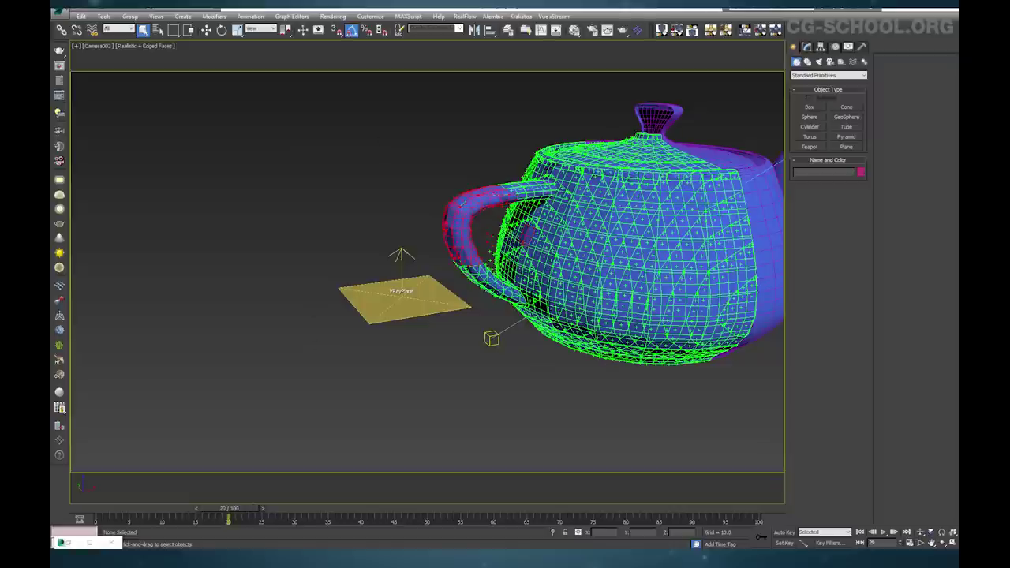
click(514, 408)
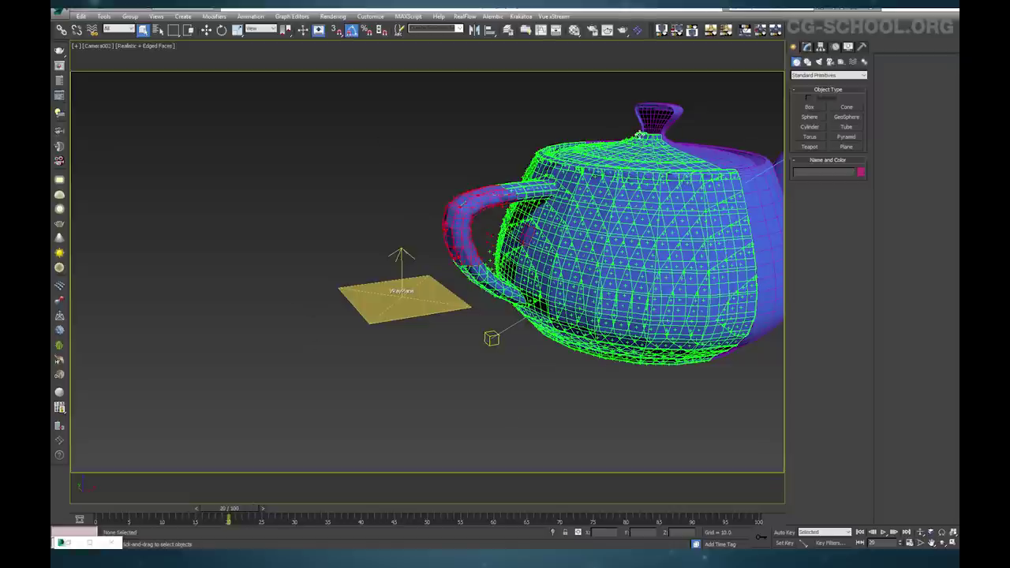
Hide the TP layer and select the ORG teapot object
click(509, 31)
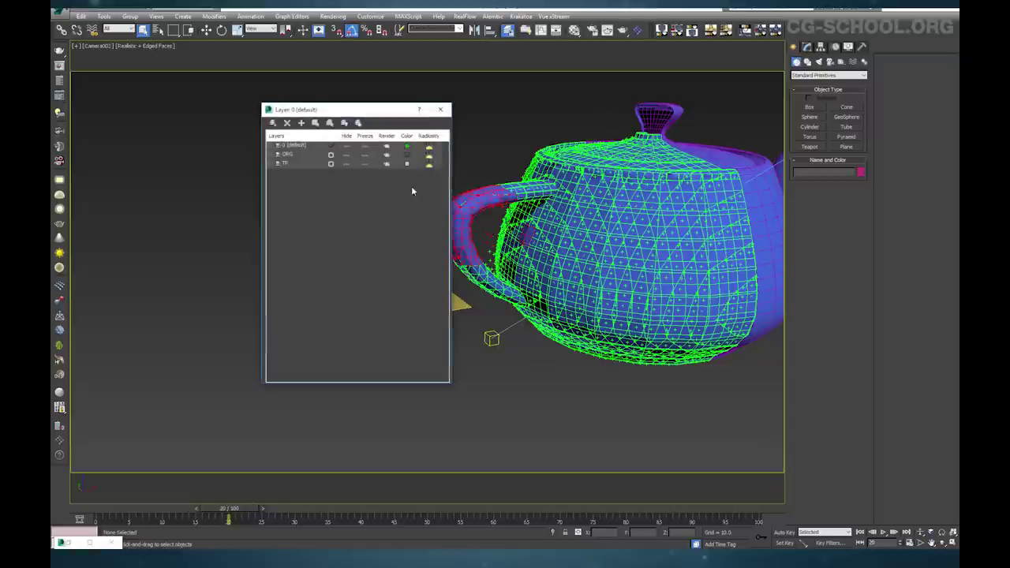
click(347, 164)
click(277, 154)
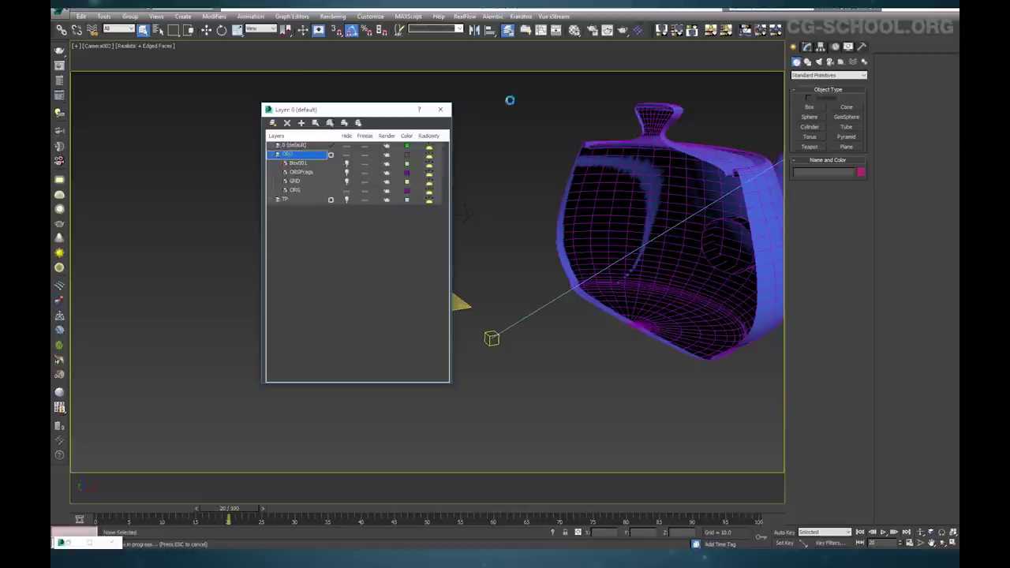
click(720, 163)
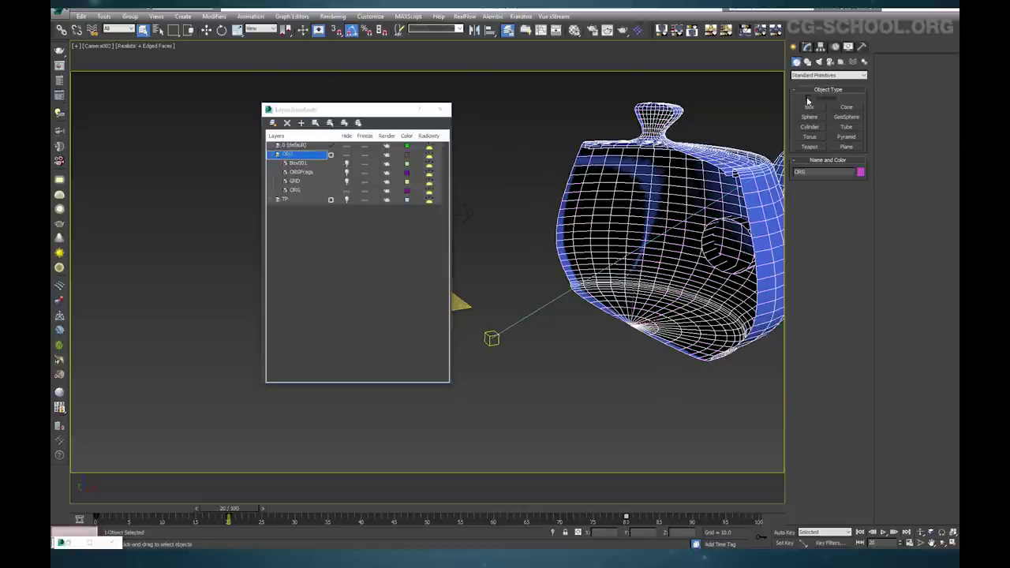
Delete the volumeBreaker, Edit Poly and UVW Map modifiers from the ORG teapot and turn off its Slice modifier
click(806, 47)
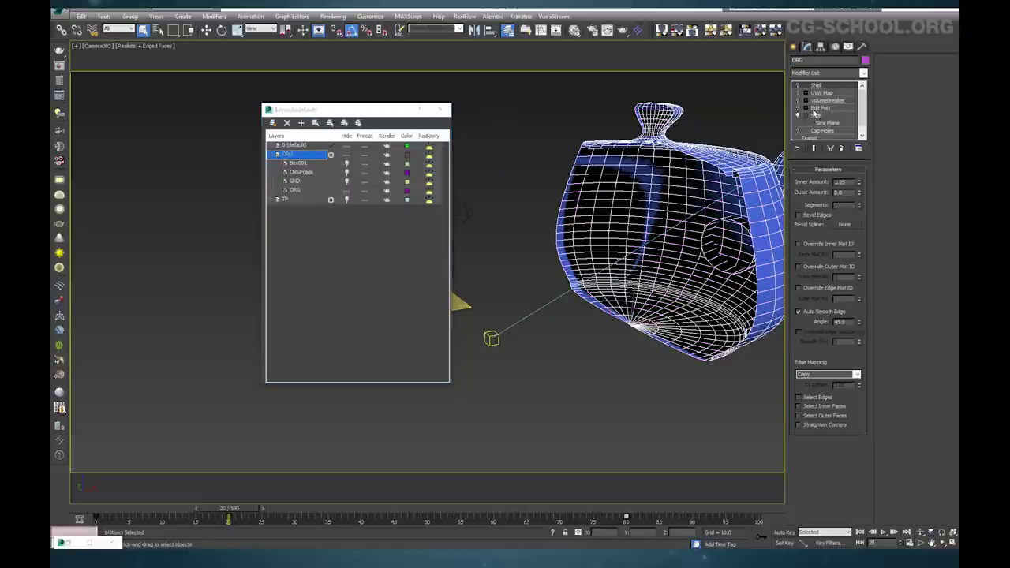
click(827, 101)
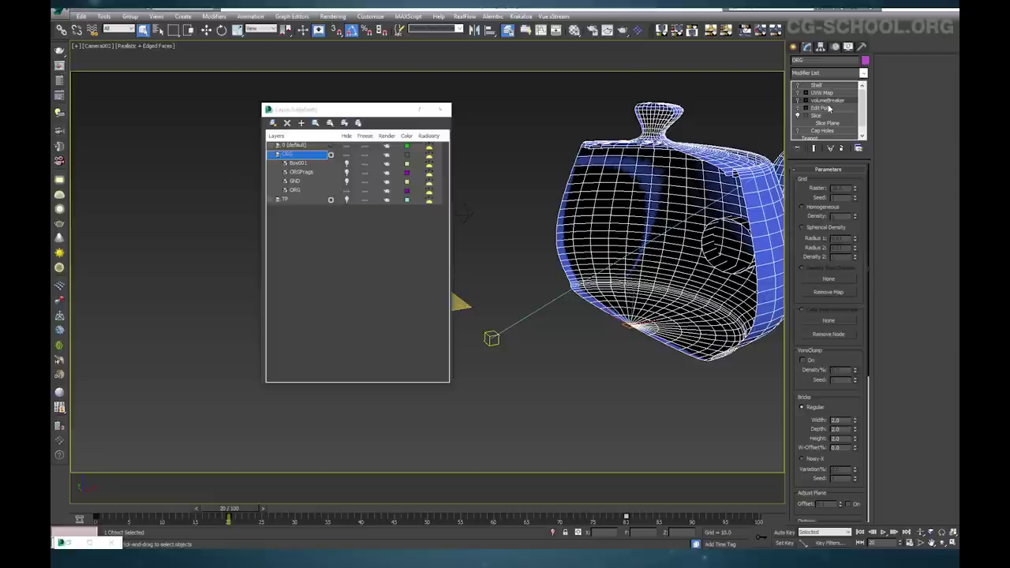
click(824, 108)
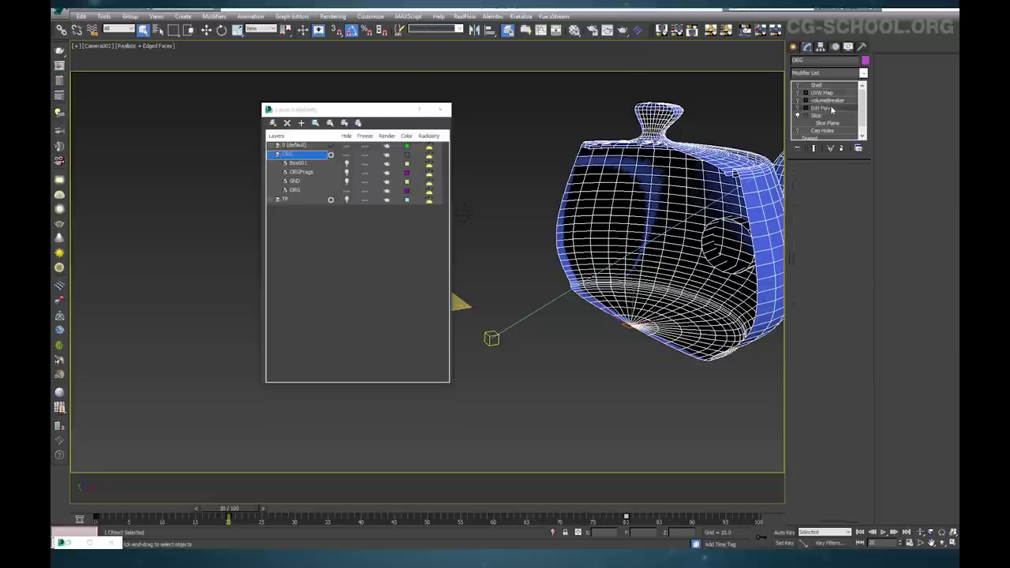
click(822, 93)
click(799, 94)
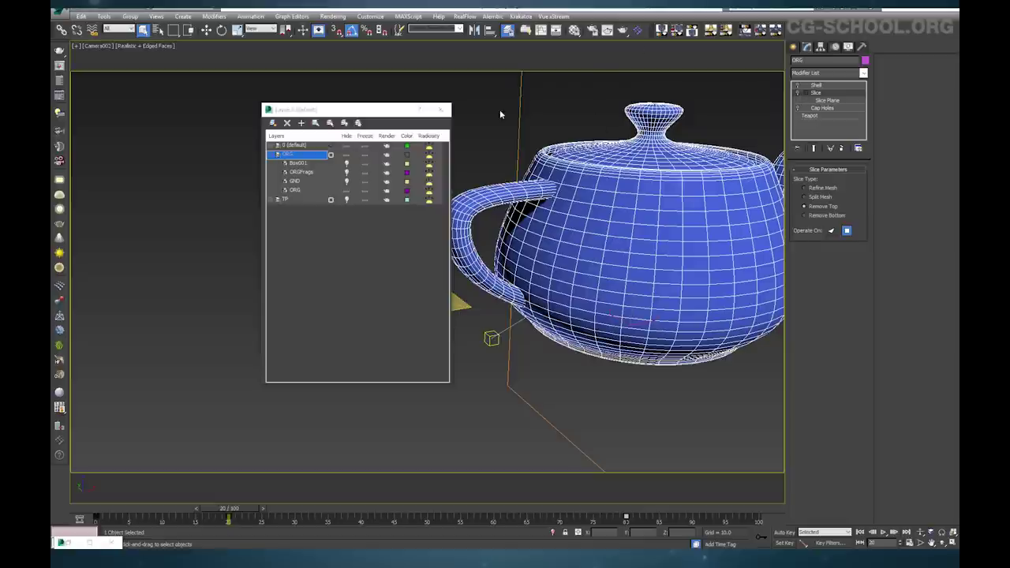
Close the layer list and render the intact teapot at frame 20 as a single frame from the camera
click(439, 109)
click(593, 30)
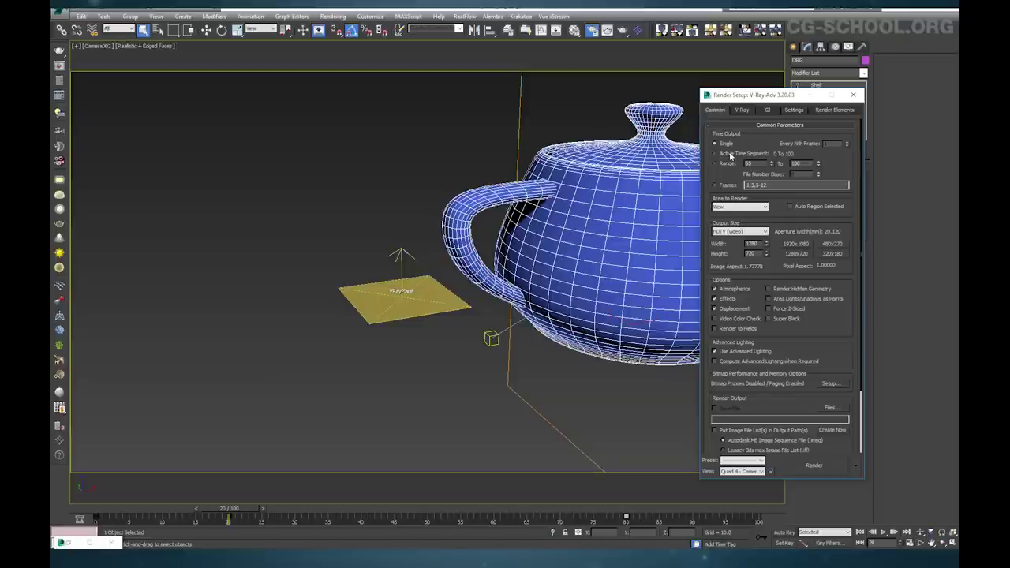
click(742, 110)
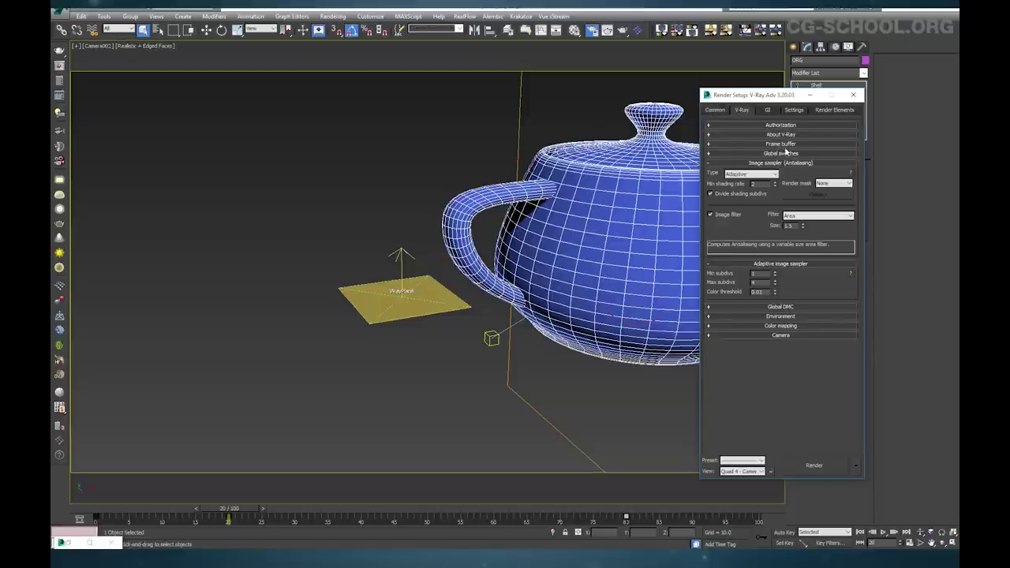
click(714, 109)
drag(758, 94, 618, 67)
click(674, 438)
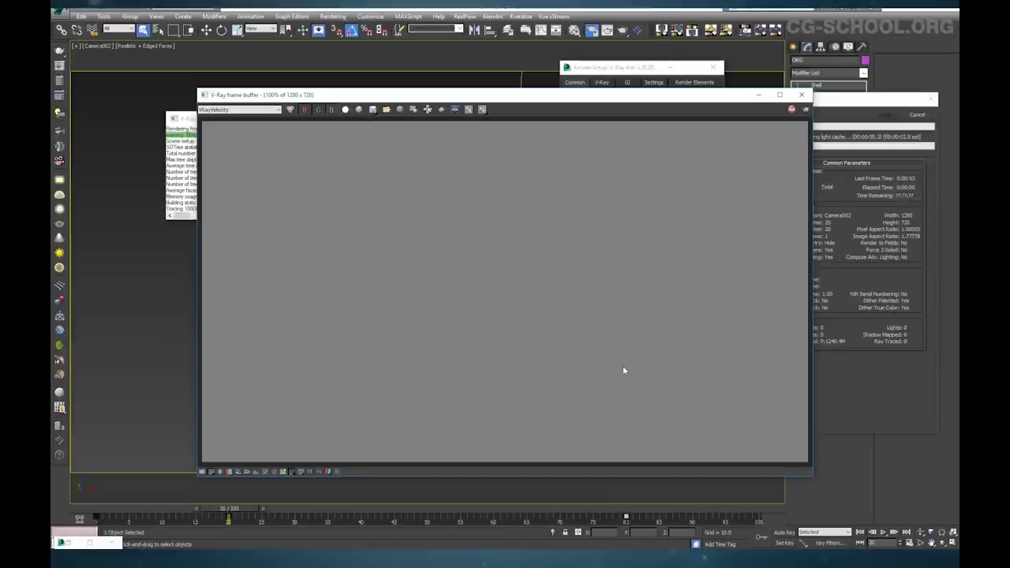
Display the render's RGB color channel in the V-Ray frame buffer
click(239, 109)
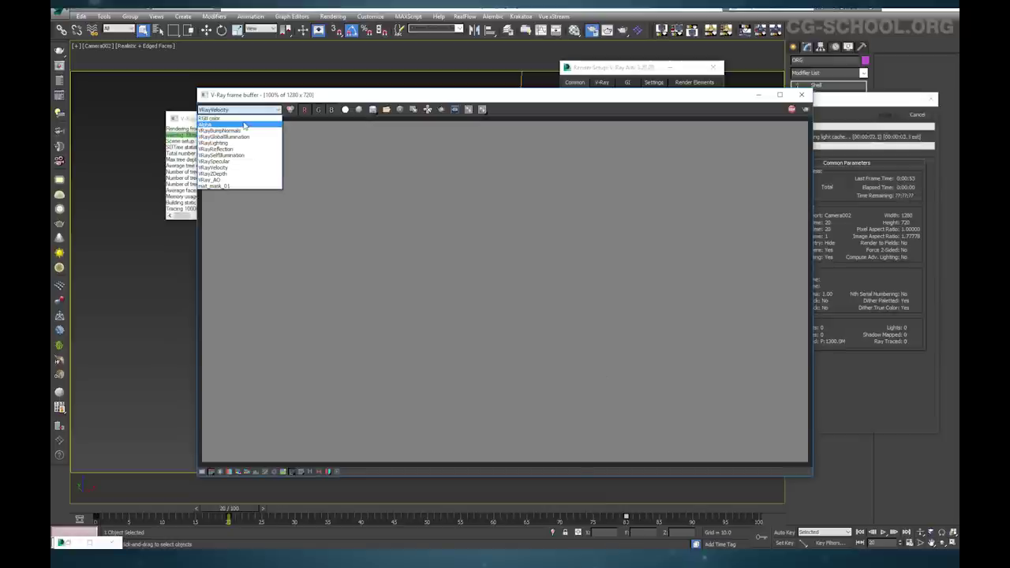
click(229, 124)
click(240, 109)
click(210, 118)
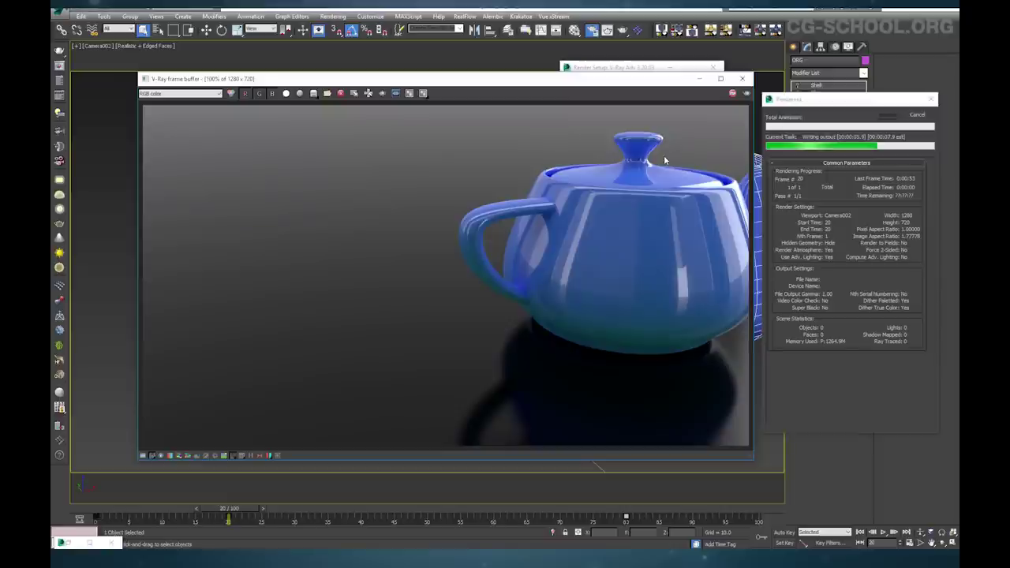
Advance to frame 21 and set the render's time output to a range of 21 to 100
click(629, 68)
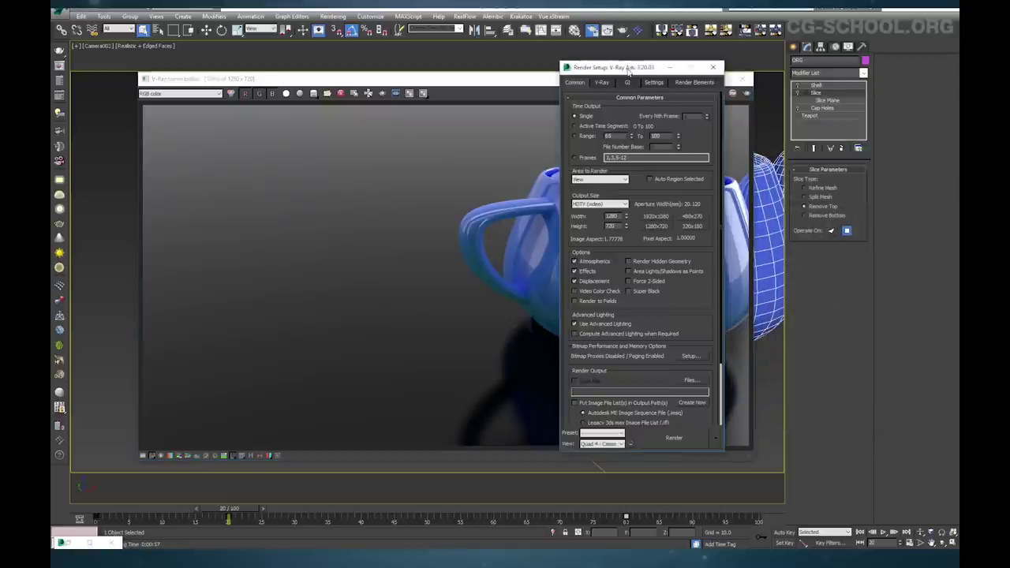
click(263, 508)
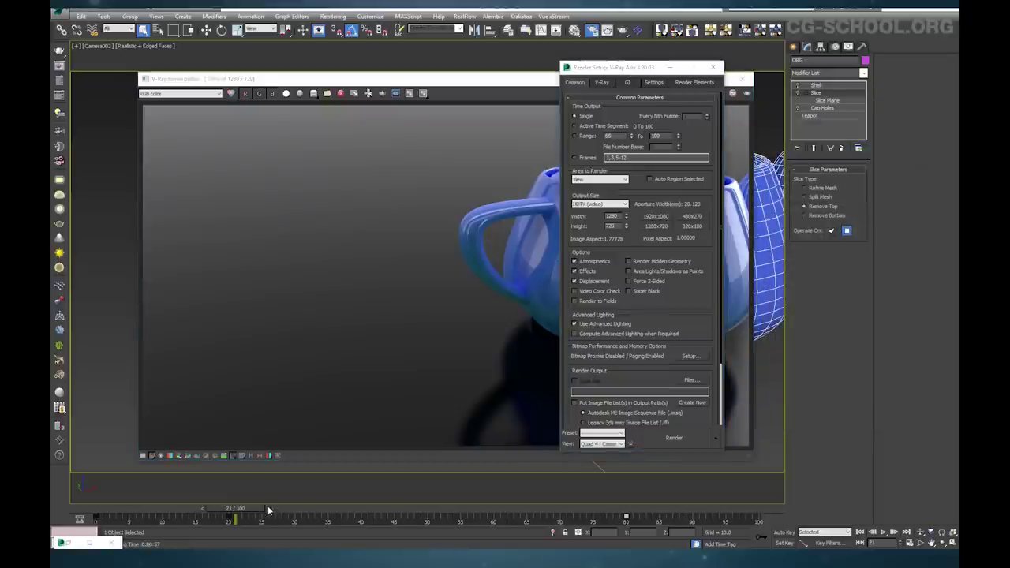
click(586, 136)
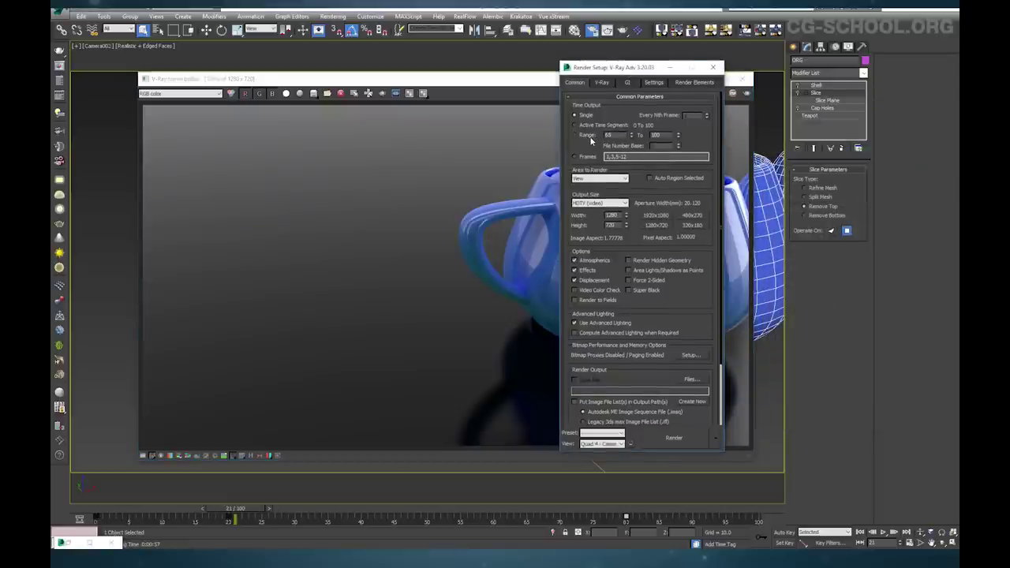
drag(617, 135, 567, 135)
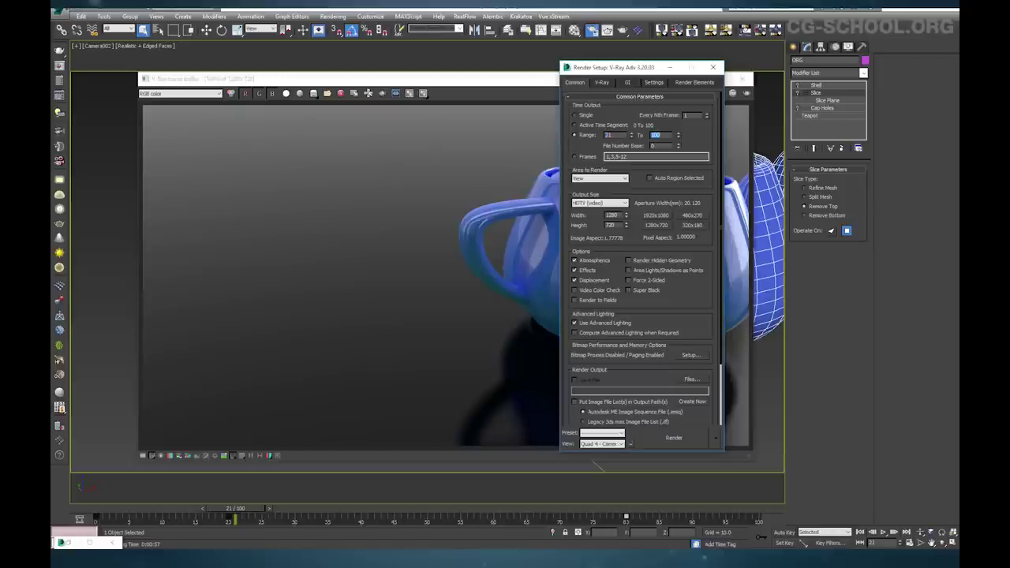
click(541, 84)
Close the V-Ray frame buffer, the render setup and the V-Ray messages window
click(741, 79)
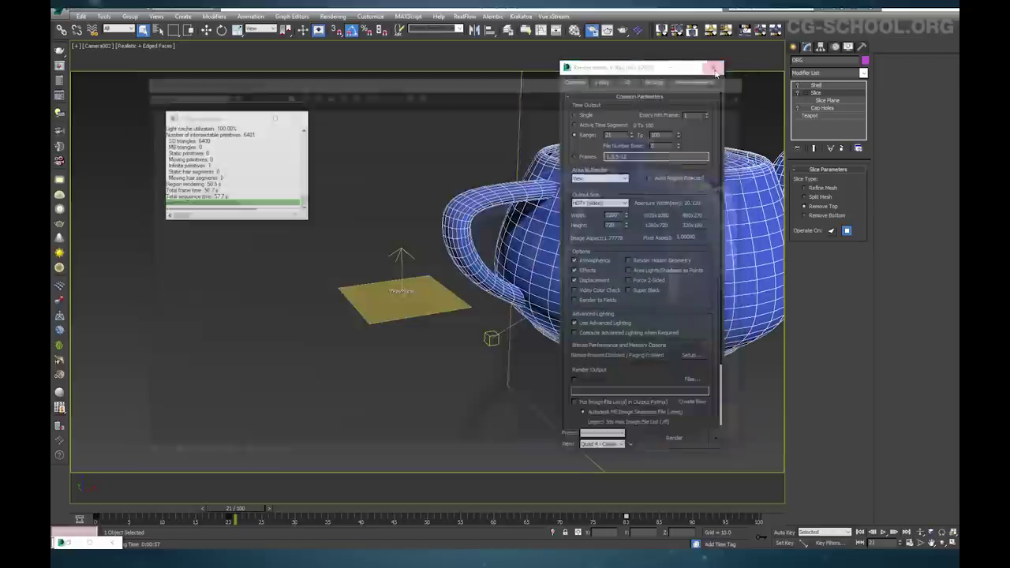
click(712, 67)
click(296, 118)
Turn the ORG teapot's Slice modifier back on and unhide the TP layer in the layer list
click(507, 29)
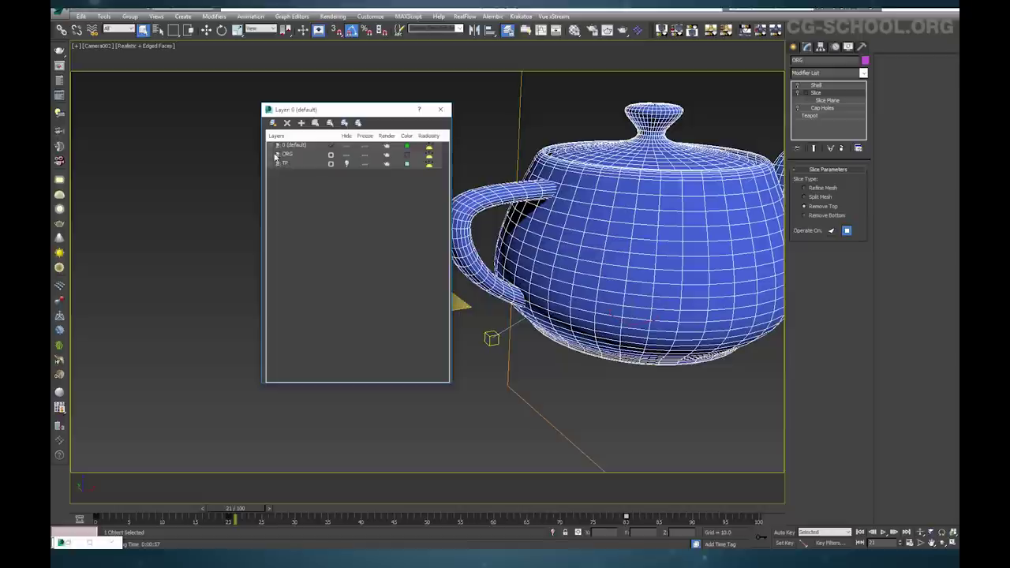
click(798, 93)
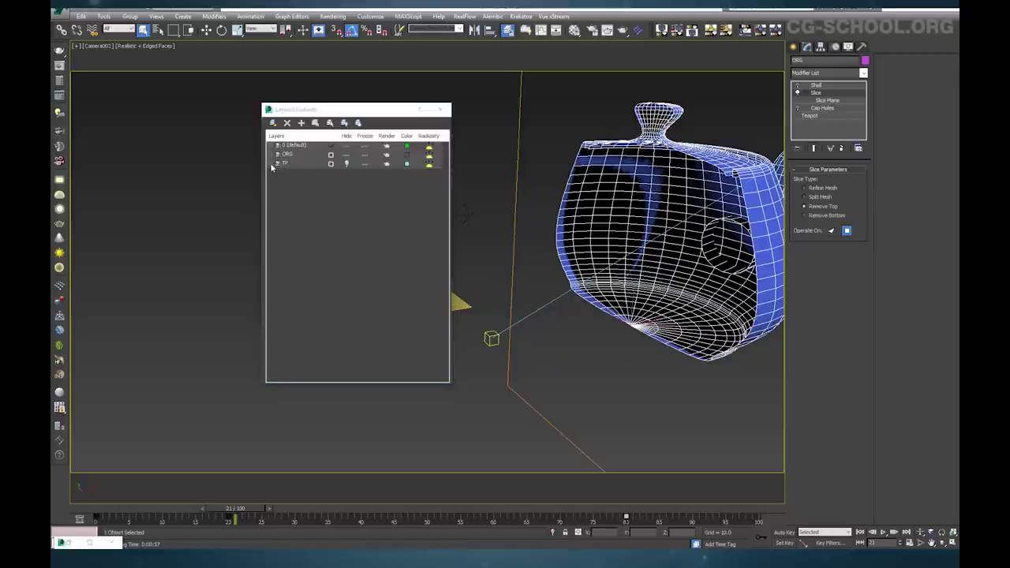
click(345, 164)
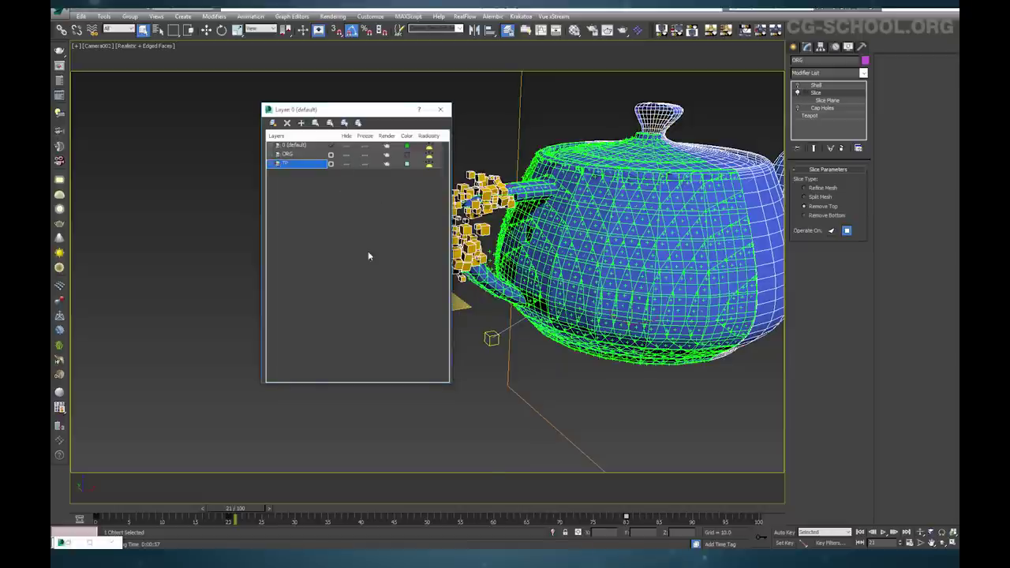
drag(346, 115, 337, 119)
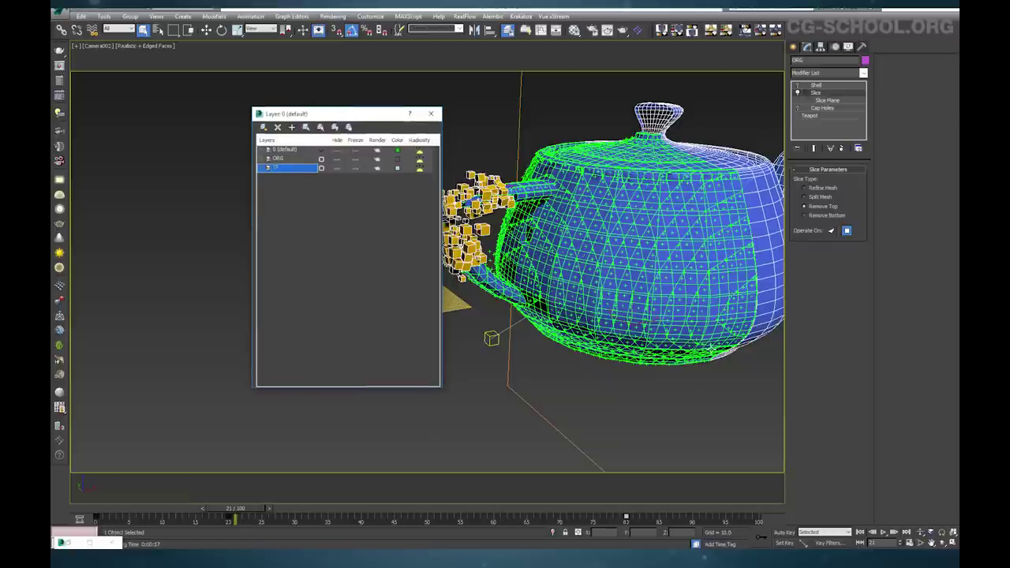
drag(372, 121, 349, 120)
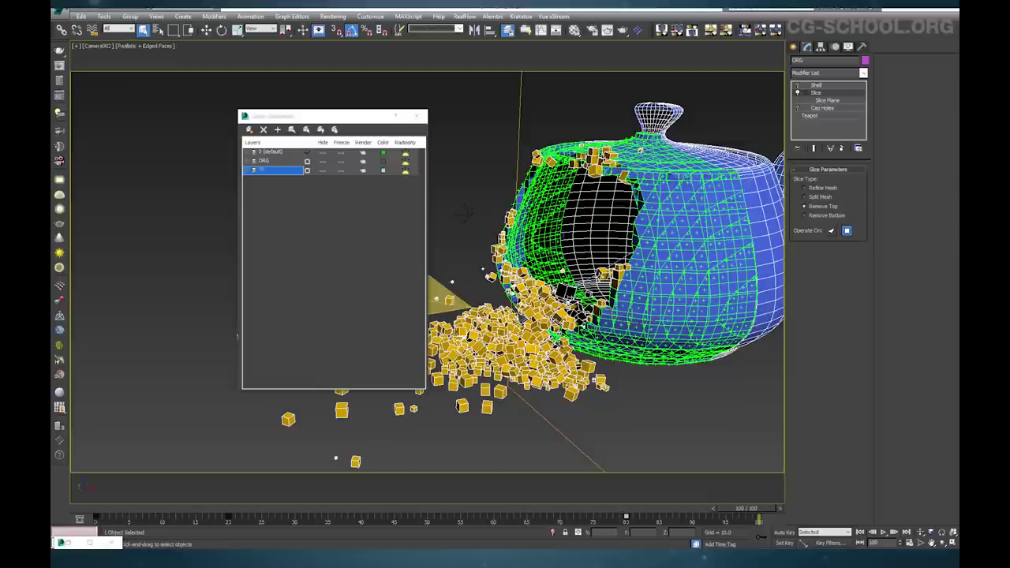
Check what the ORG layer contains by hiding and unhiding it, and select its teapot objects in the camera view
click(322, 162)
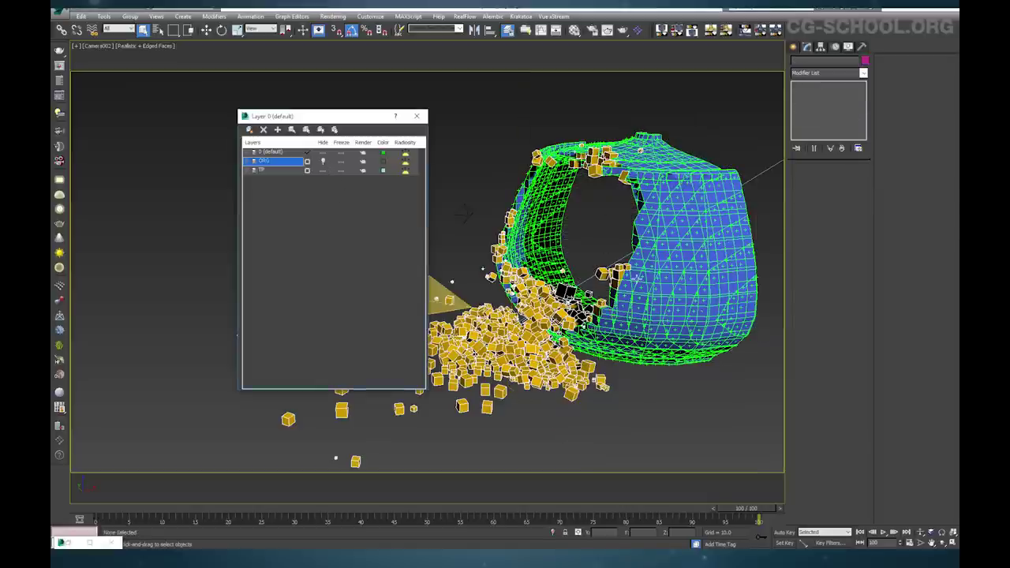
click(323, 171)
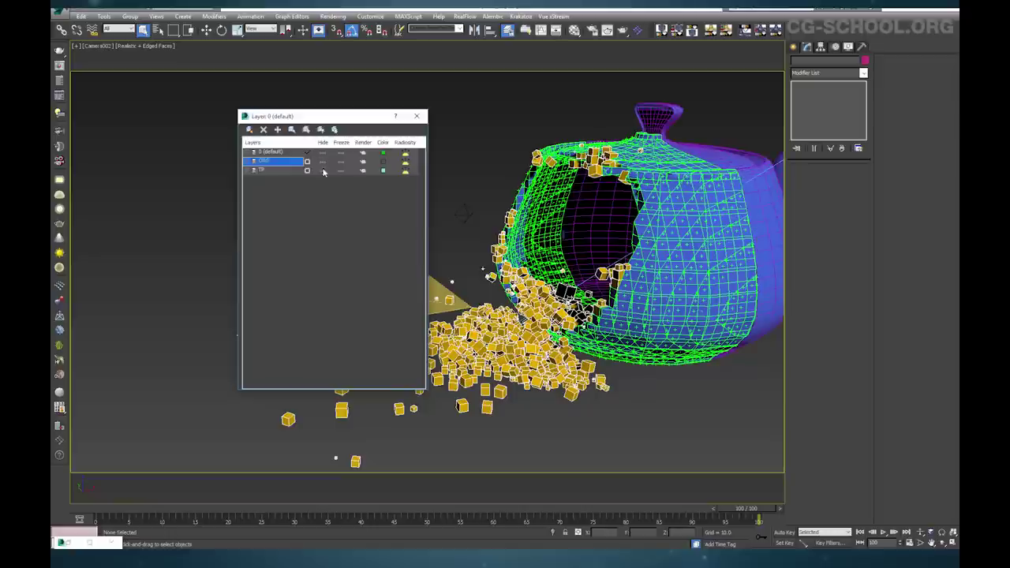
click(728, 158)
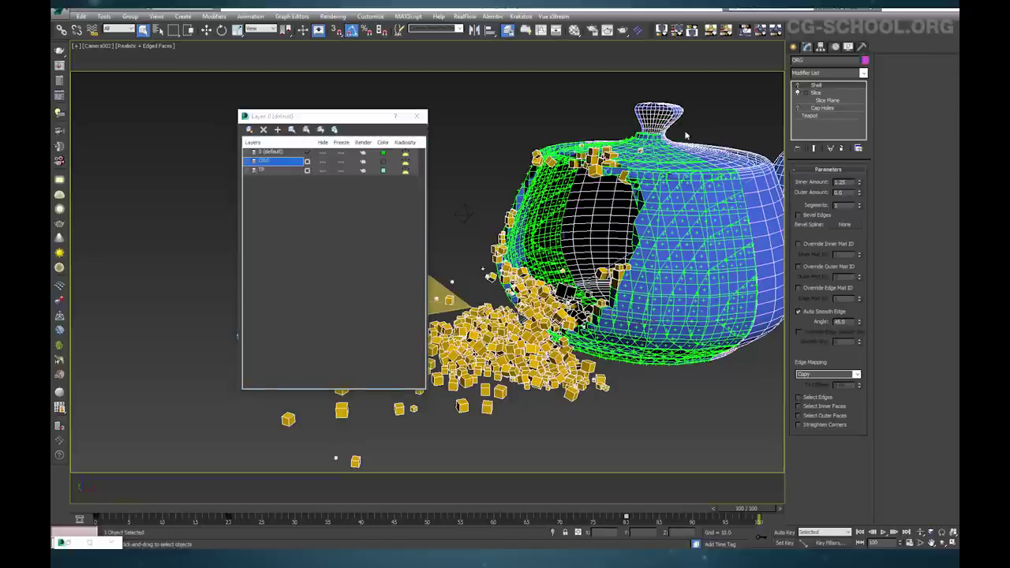
click(707, 145)
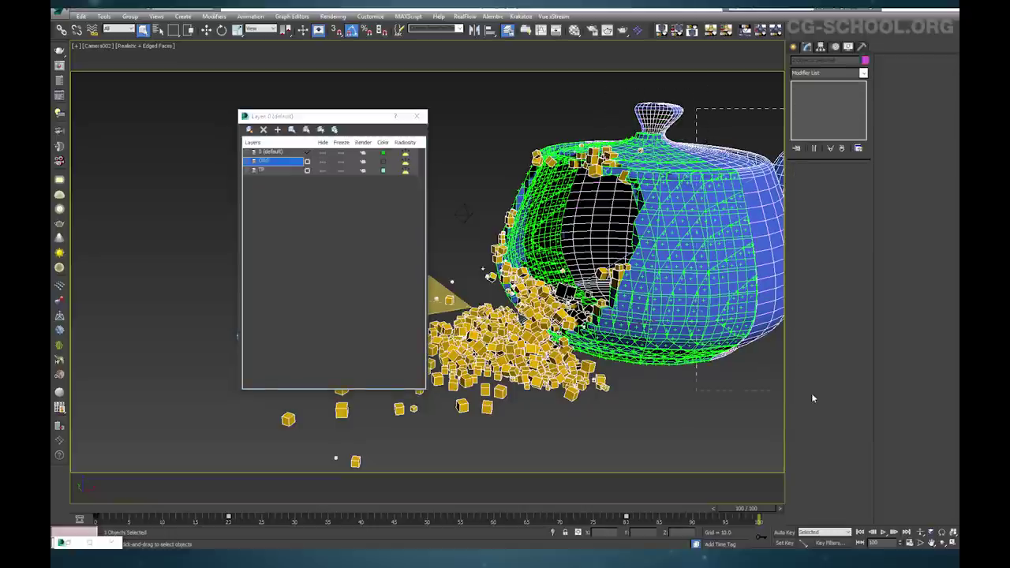
alt+click(733, 151)
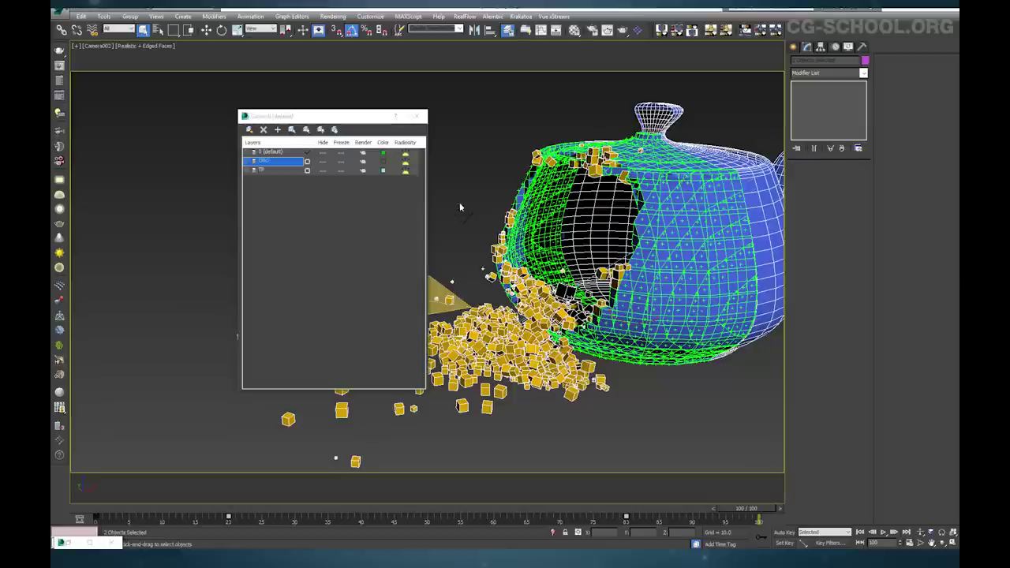
Close the layer list and start rendering the break-up frame range from the camera
click(416, 116)
click(592, 30)
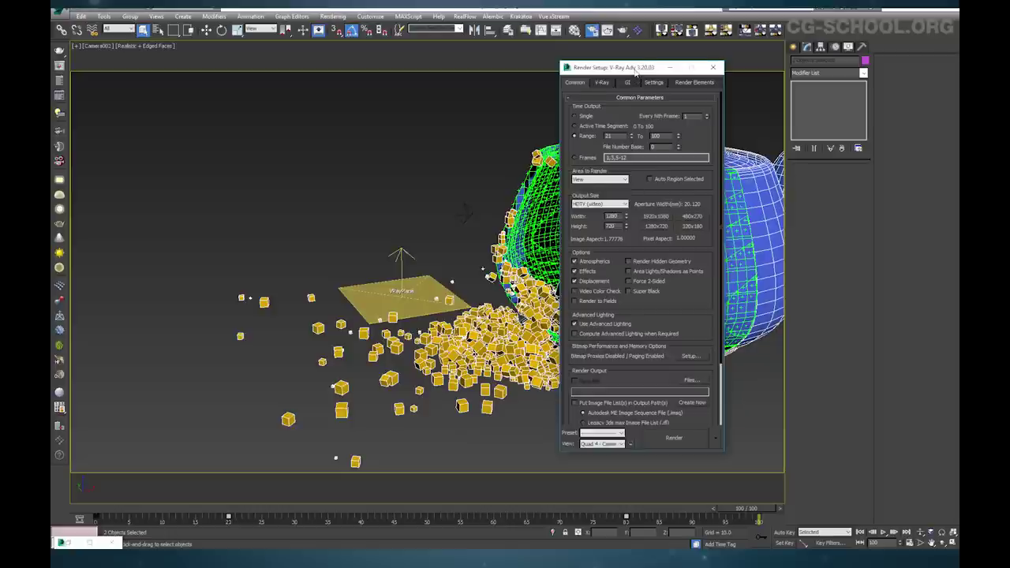
drag(635, 70, 493, 53)
click(550, 428)
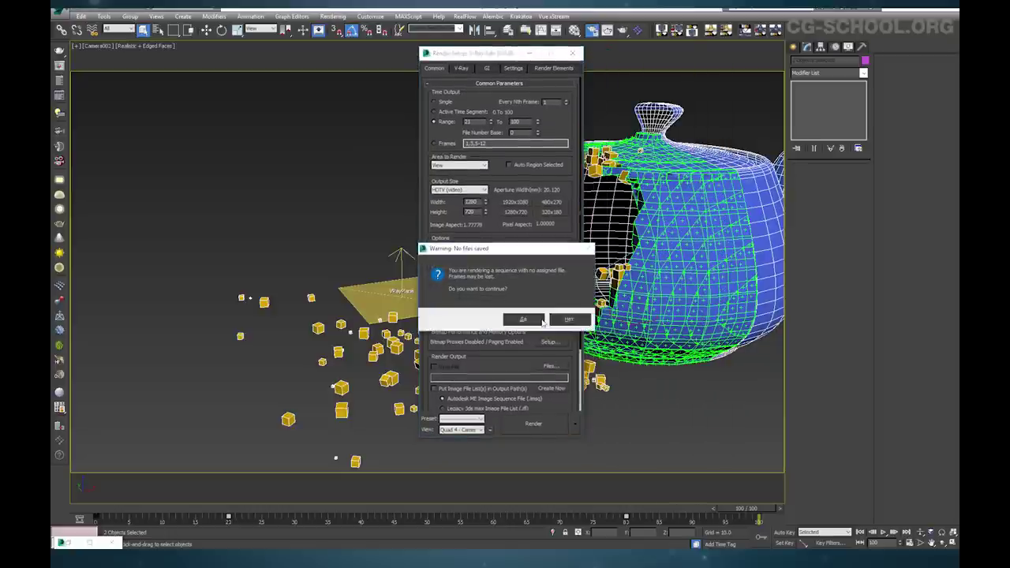